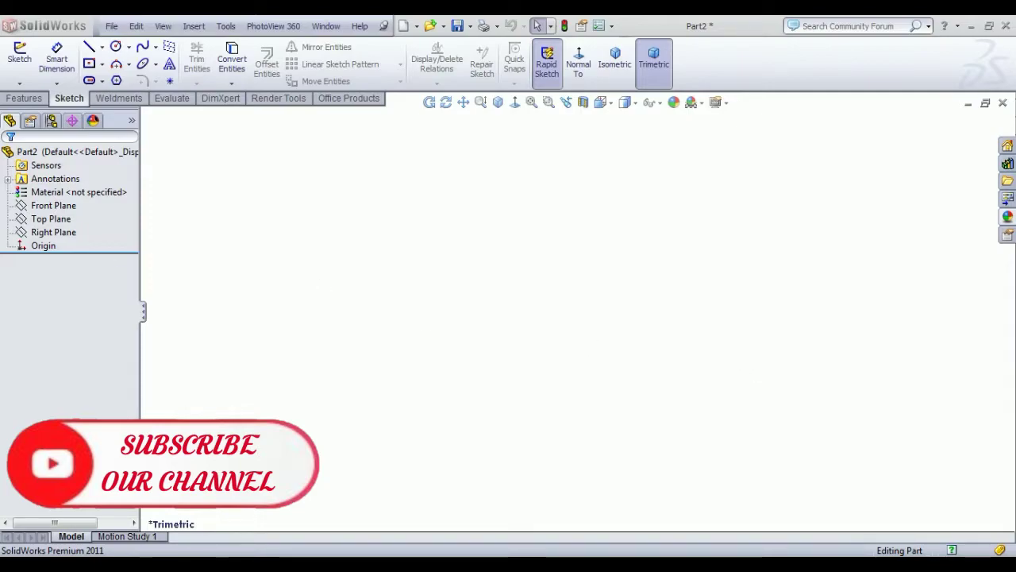
Start a sketch on the Top Plane and draw a vertical centerline about 98 mm long upward from the origin
click(69, 220)
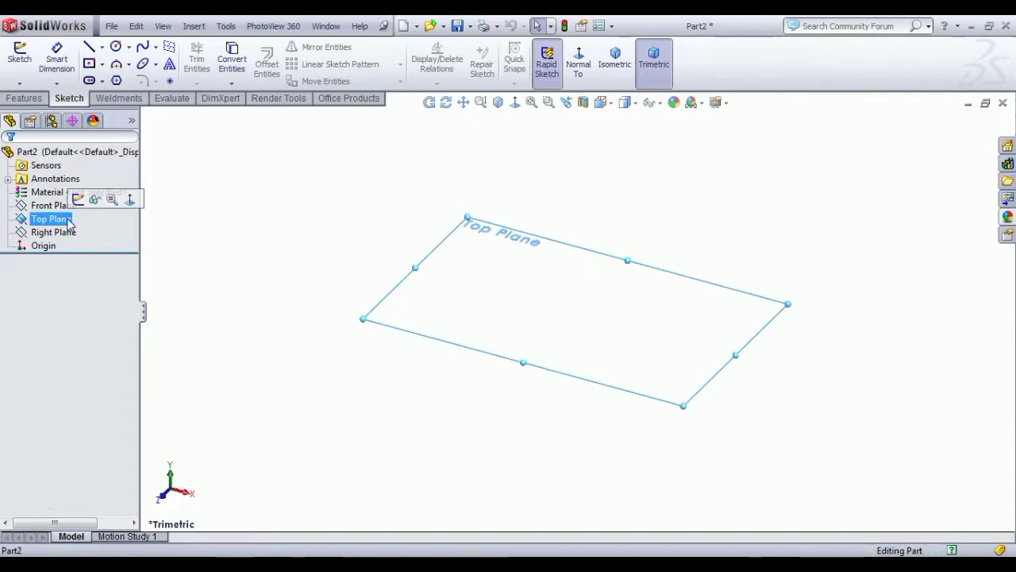
click(78, 198)
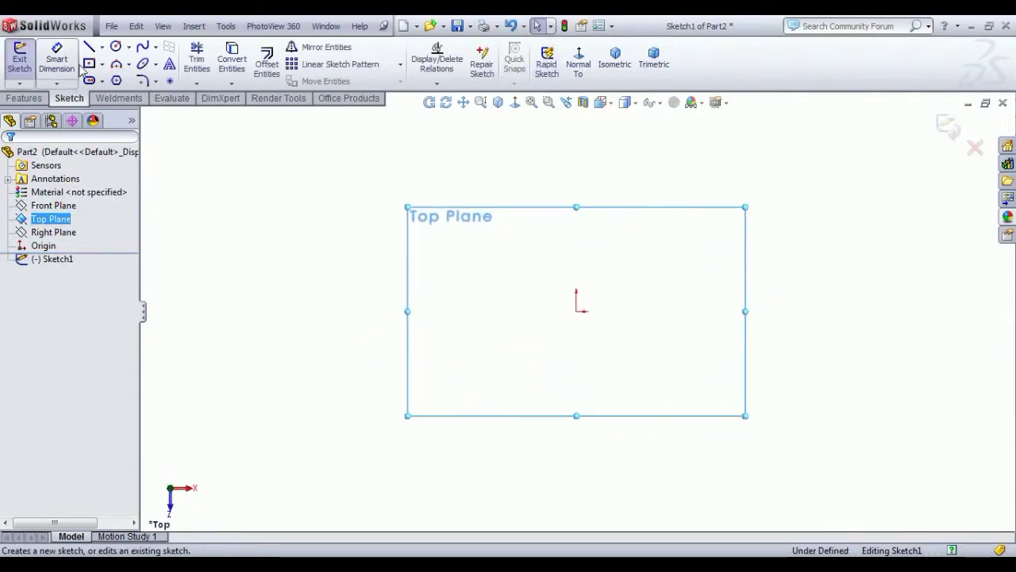
click(102, 48)
click(119, 77)
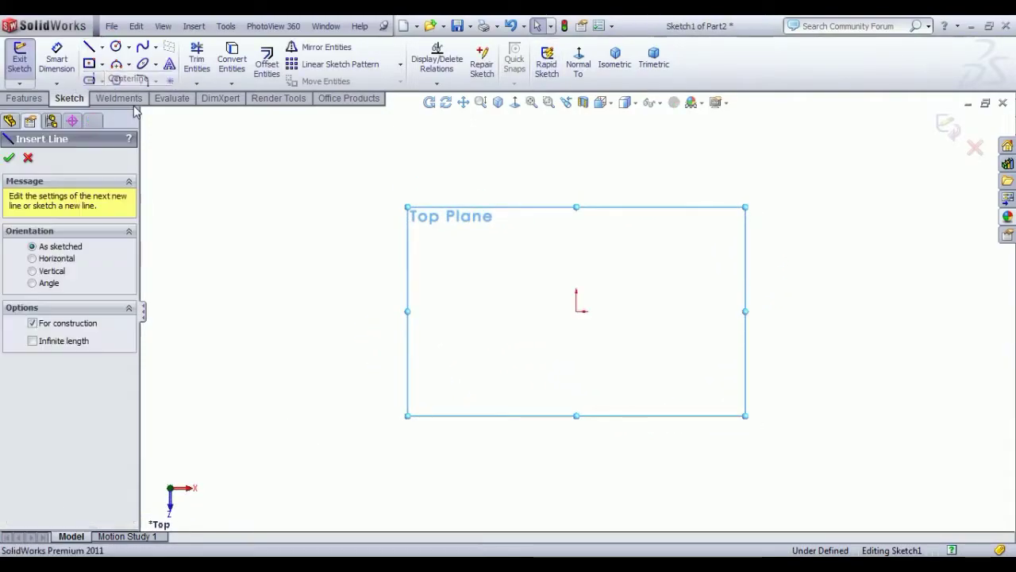
click(576, 311)
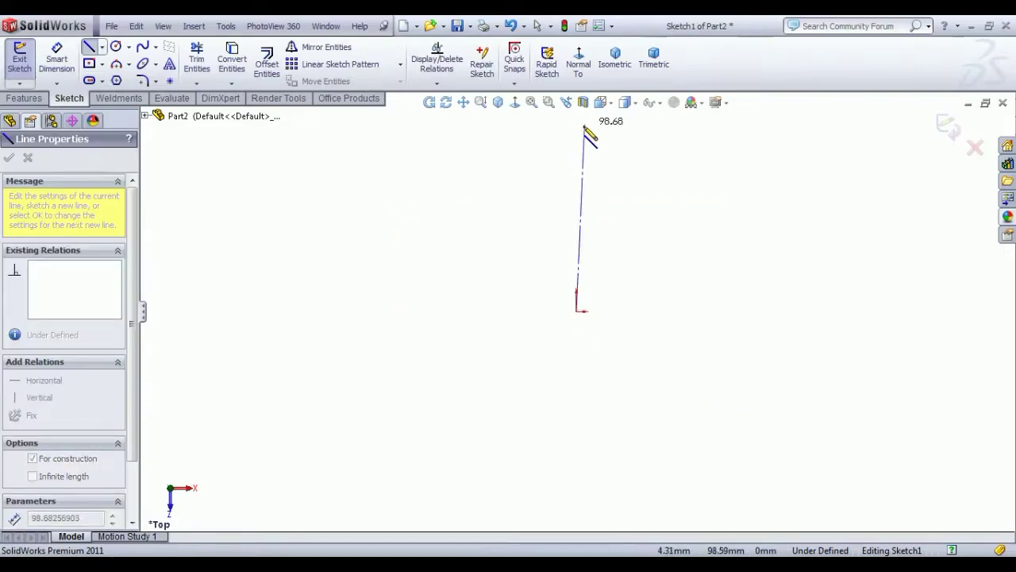
click(577, 125)
right_click(649, 134)
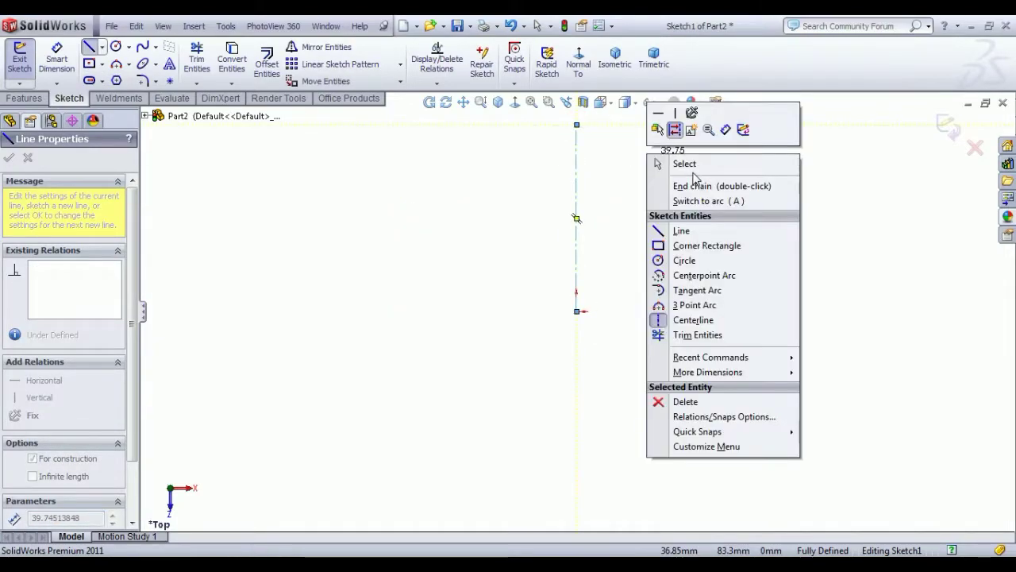
click(659, 164)
Sketch a short horizontal line passing through the origin at the foot of the centerline
click(89, 48)
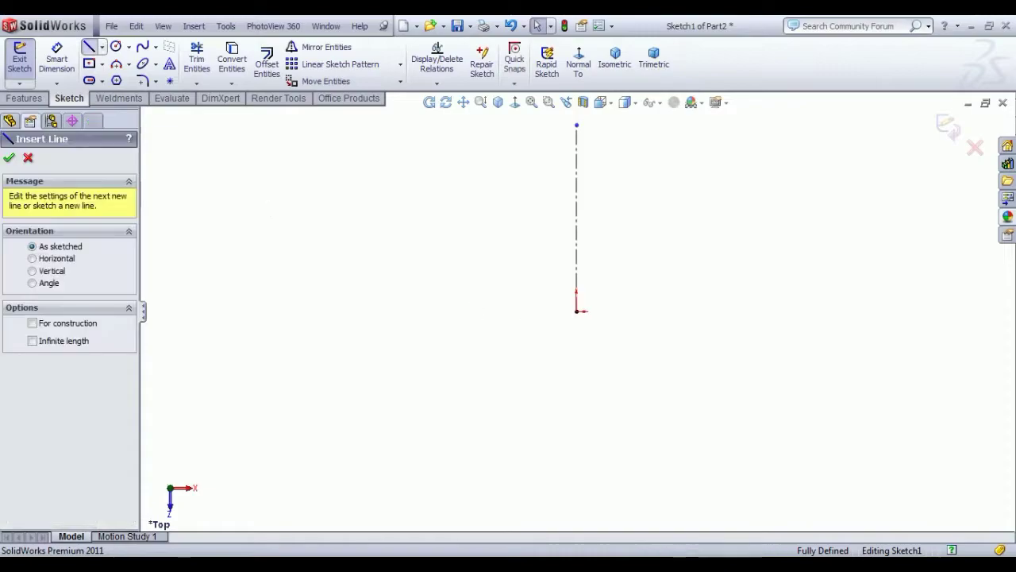
click(536, 311)
click(635, 310)
right_click(675, 246)
click(695, 290)
key(Escape)
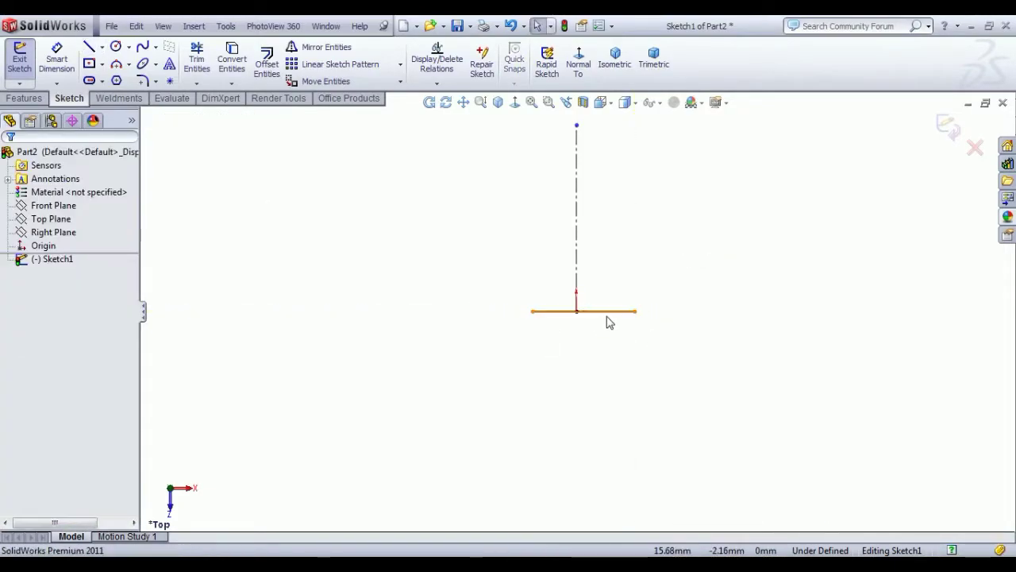
Add a midpoint relation between the origin end of the centerline and the horizontal base line
click(578, 312)
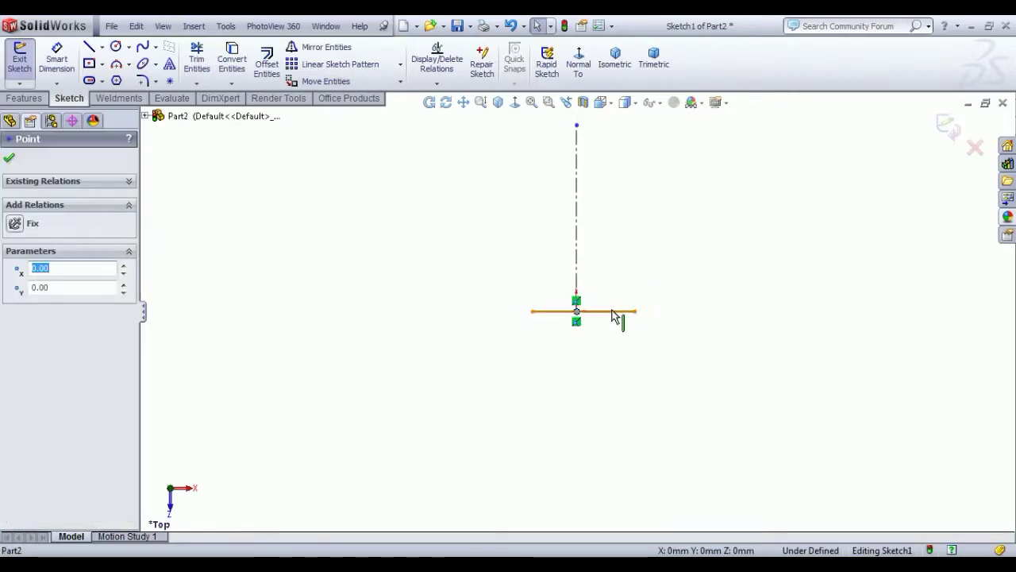
ctrl+click(612, 317)
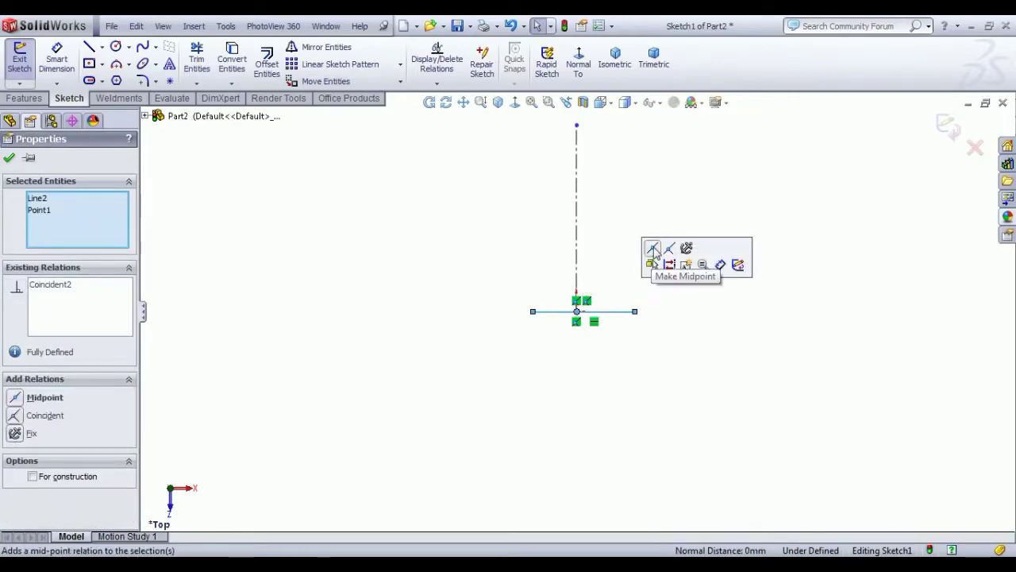
click(656, 251)
click(648, 319)
Dimension the vertical centerline's length and set it to 760 mm
click(57, 60)
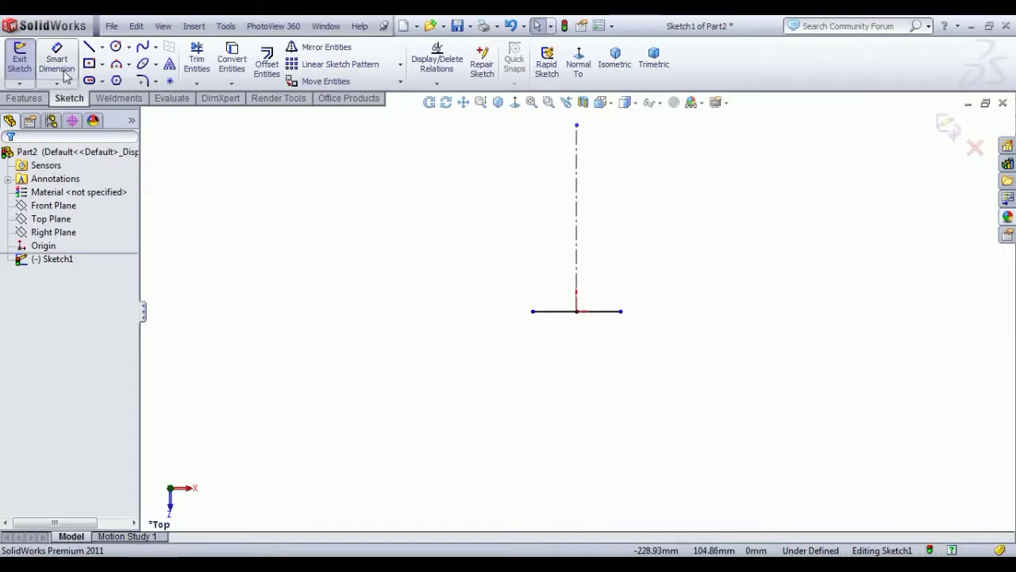
click(577, 231)
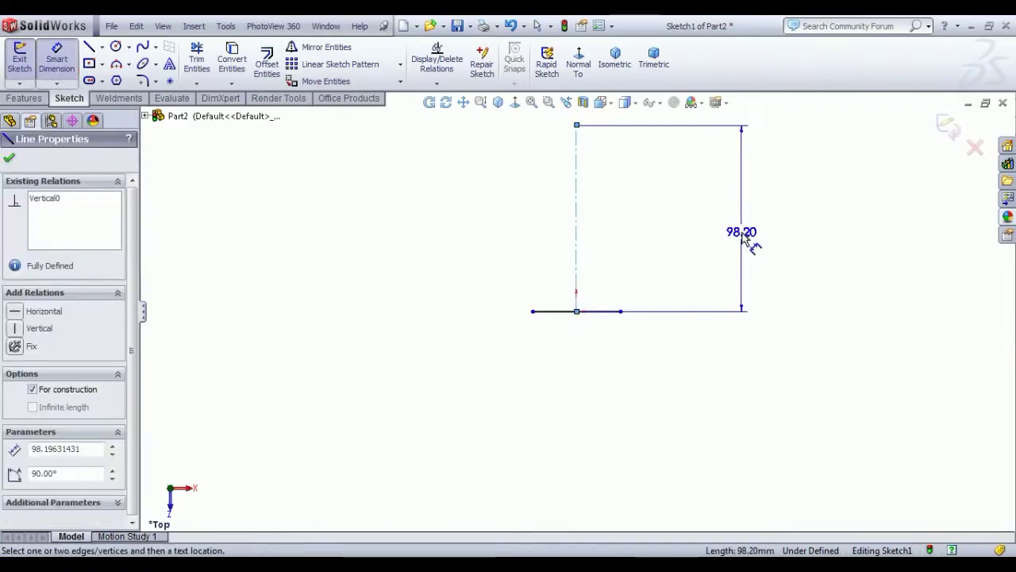
click(739, 234)
click(729, 237)
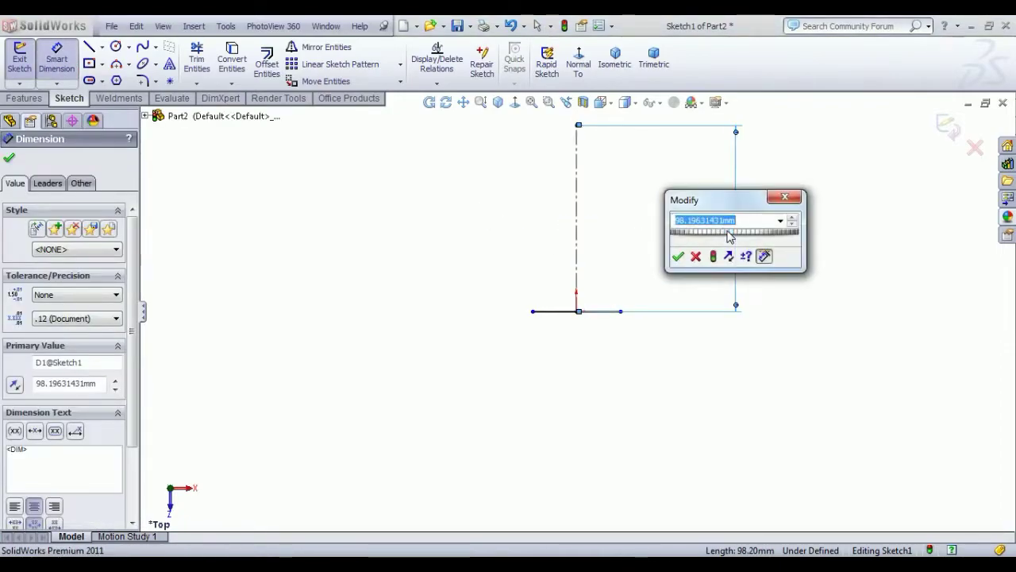
key(Return)
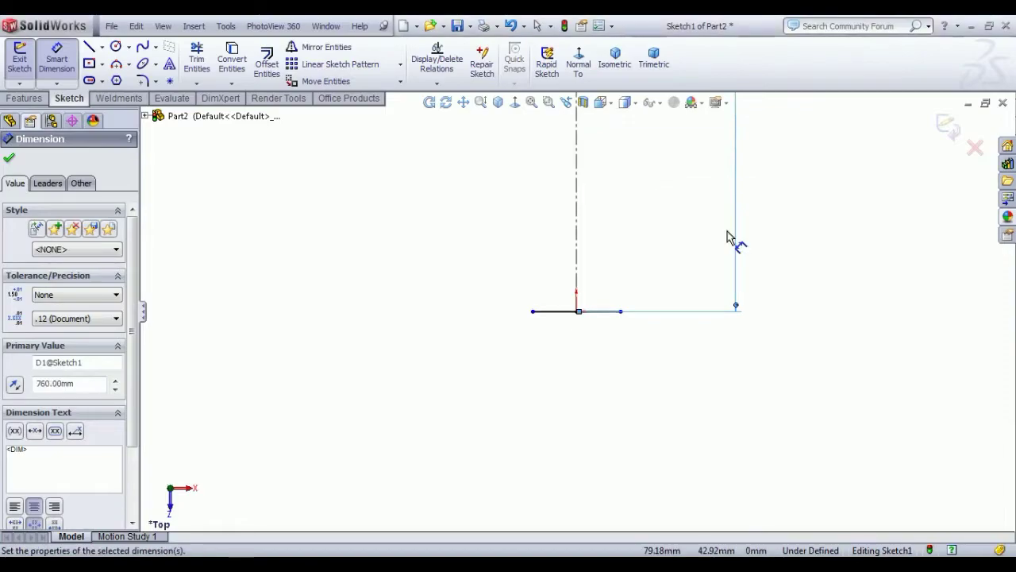
scroll(582, 232, up, 2)
scroll(582, 228, down, 2)
scroll(584, 220, up, 4)
scroll(590, 261, down, 4)
scroll(597, 355, up, 2)
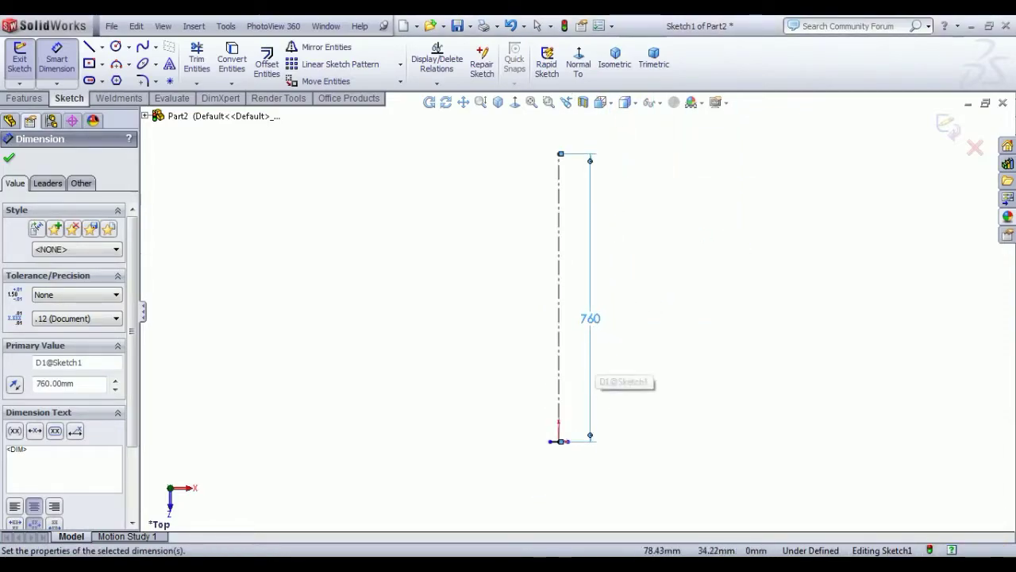
Lengthen the base line by pulling its right endpoint outward, and move the 760 mm dimension farther right of the centerline
click(590, 440)
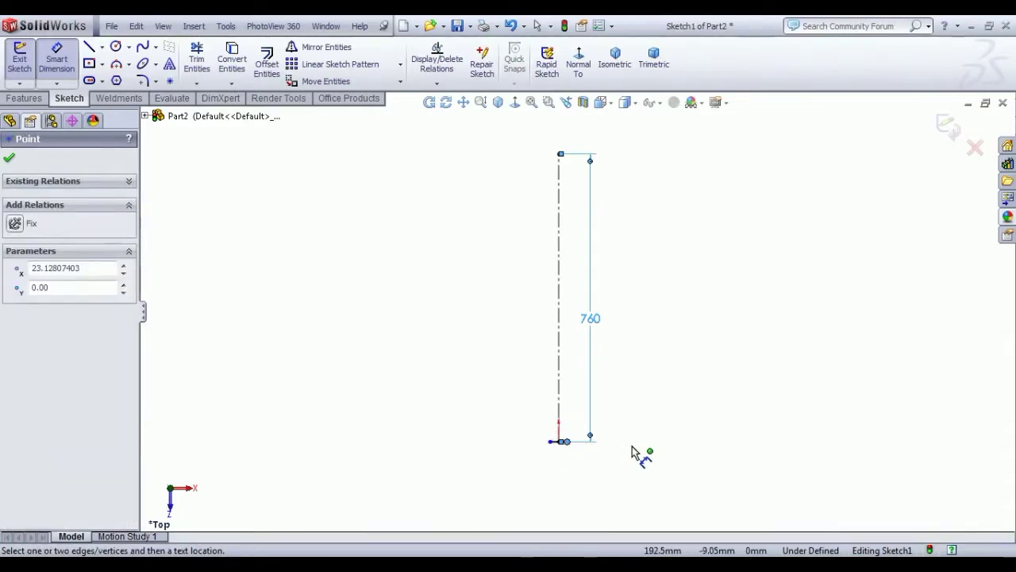
right_click(664, 124)
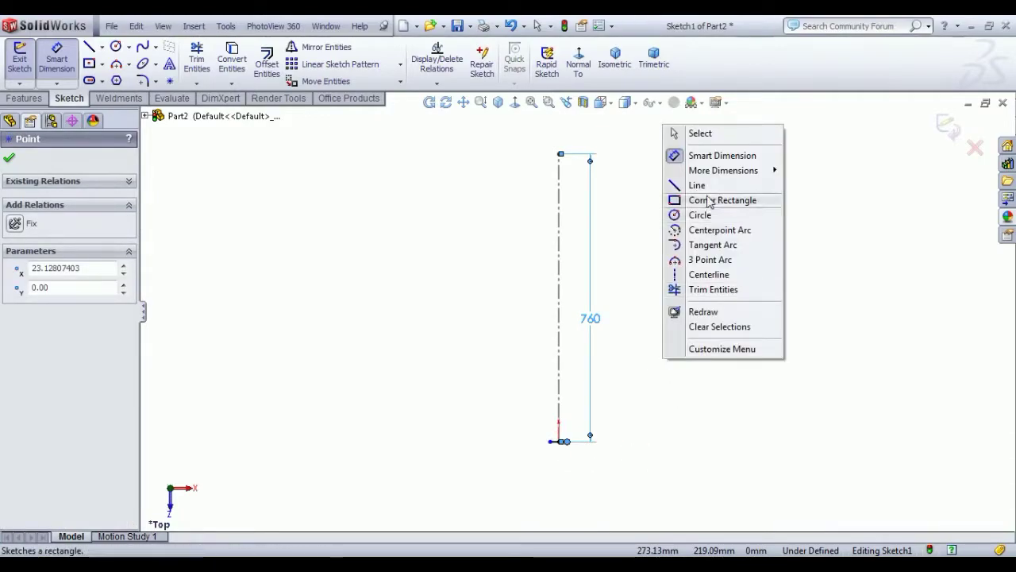
click(694, 131)
drag(569, 441, 635, 441)
drag(595, 318, 767, 331)
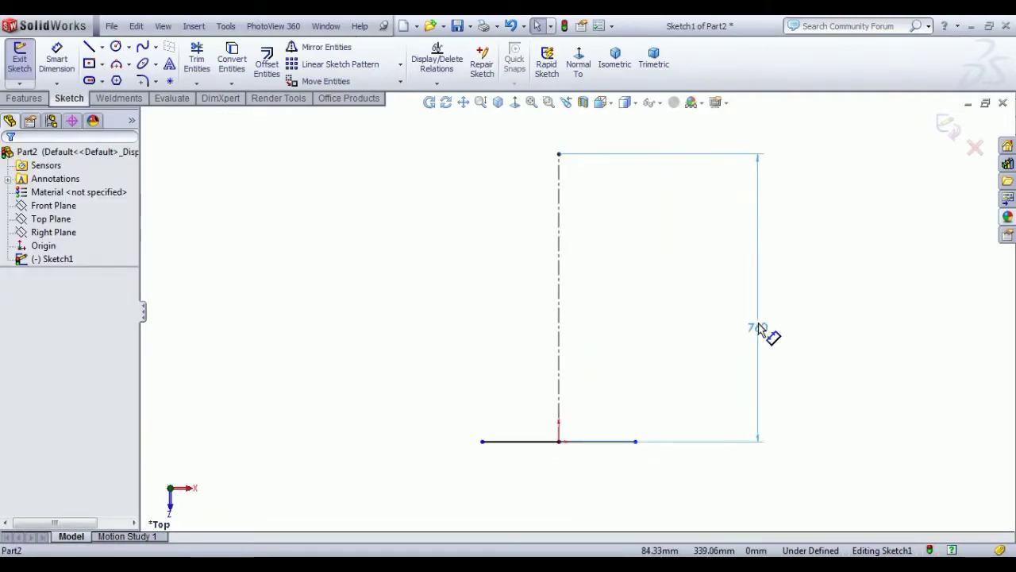
click(381, 297)
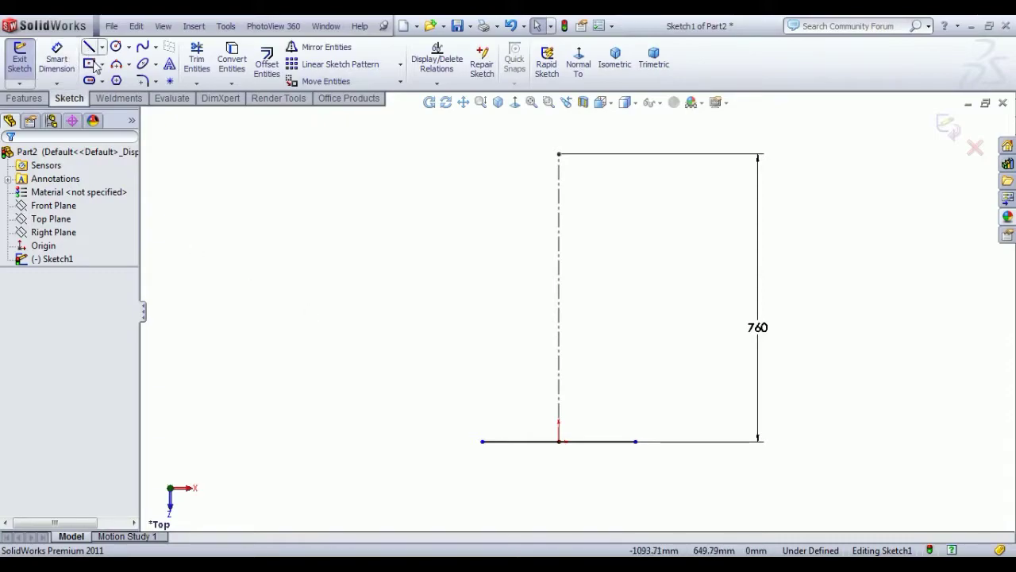
Sketch a three-point arc rising from the base line's right end, bowed inward toward the centerline
click(120, 66)
click(635, 442)
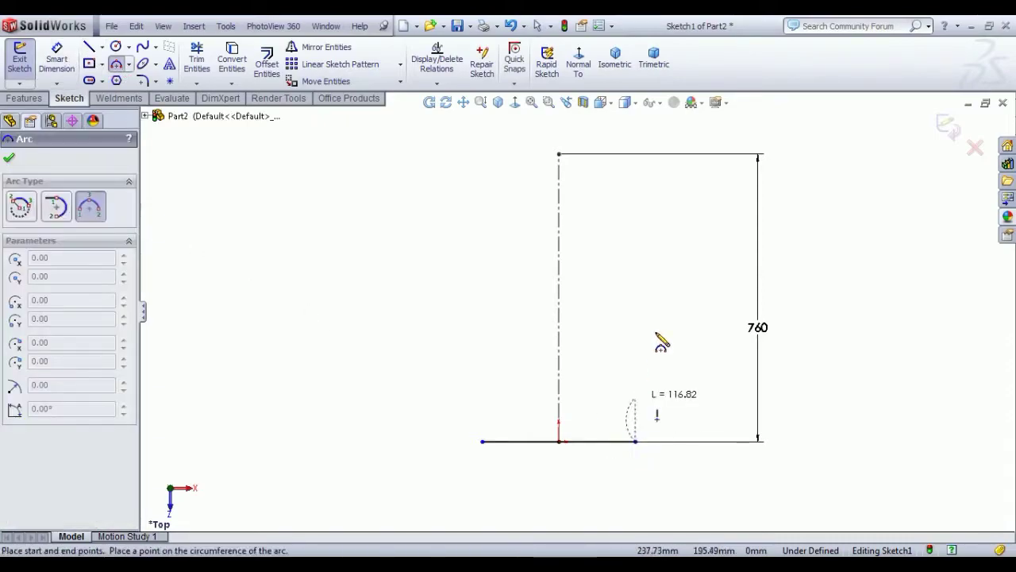
click(634, 270)
click(626, 327)
right_click(450, 263)
click(481, 272)
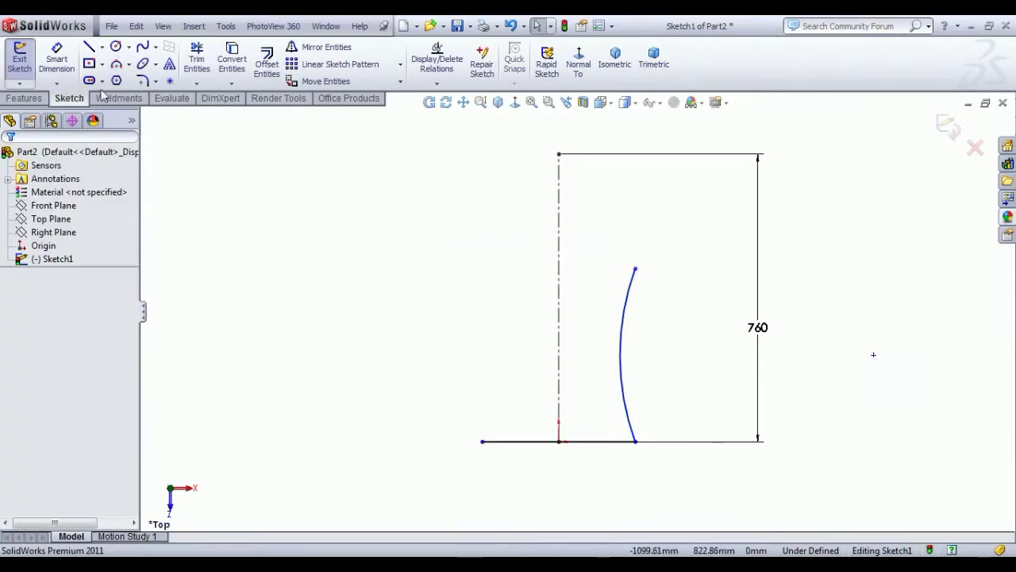
Sketch a slanted line from the side arc's upper end up and inward toward the centerline
click(89, 46)
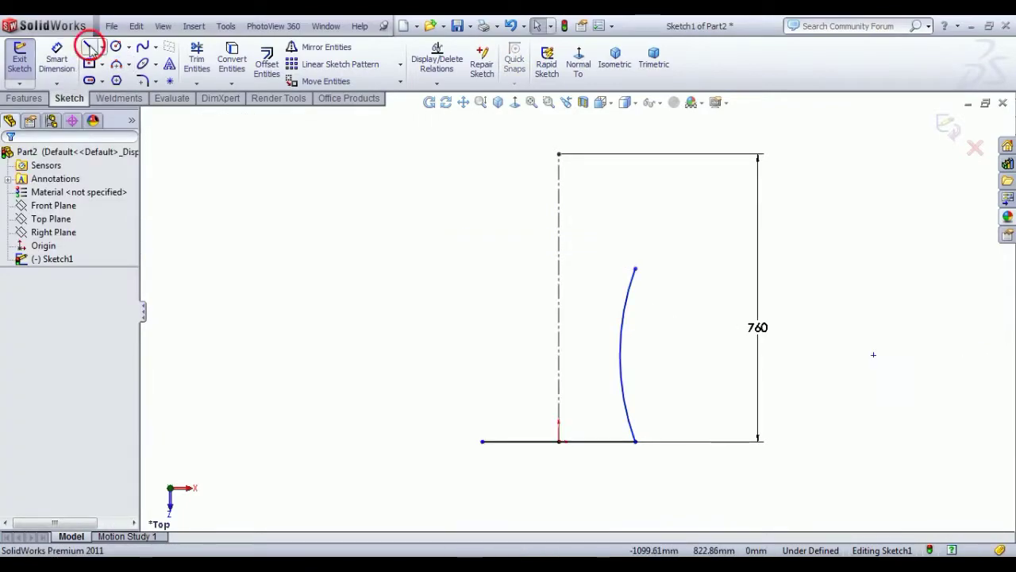
click(634, 269)
click(596, 180)
right_click(443, 198)
click(474, 203)
Sketch a three-point arc with a chord of about 250 mm from the slanted line's upper end across the centerline, bulging upward
click(51, 57)
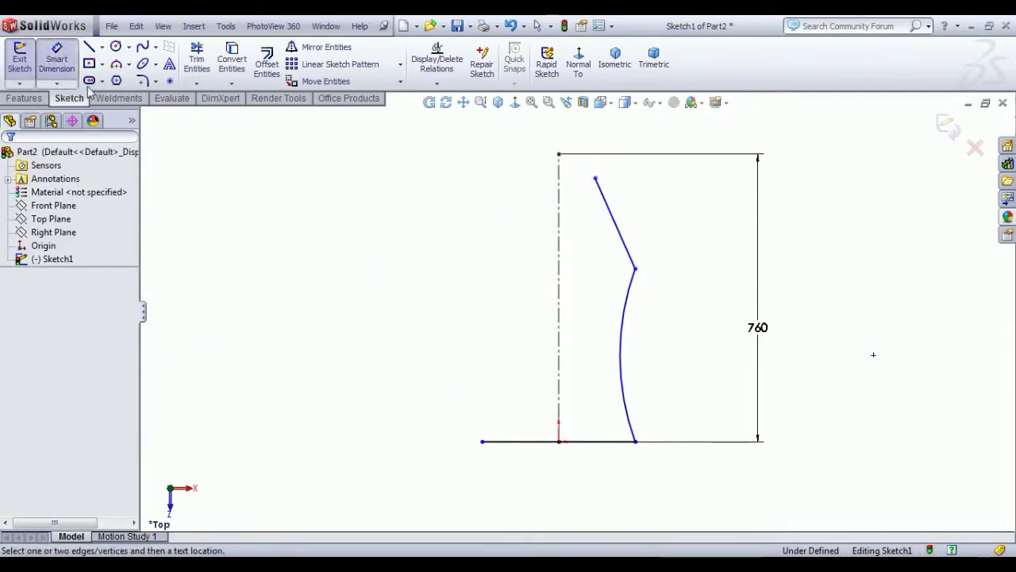
click(115, 64)
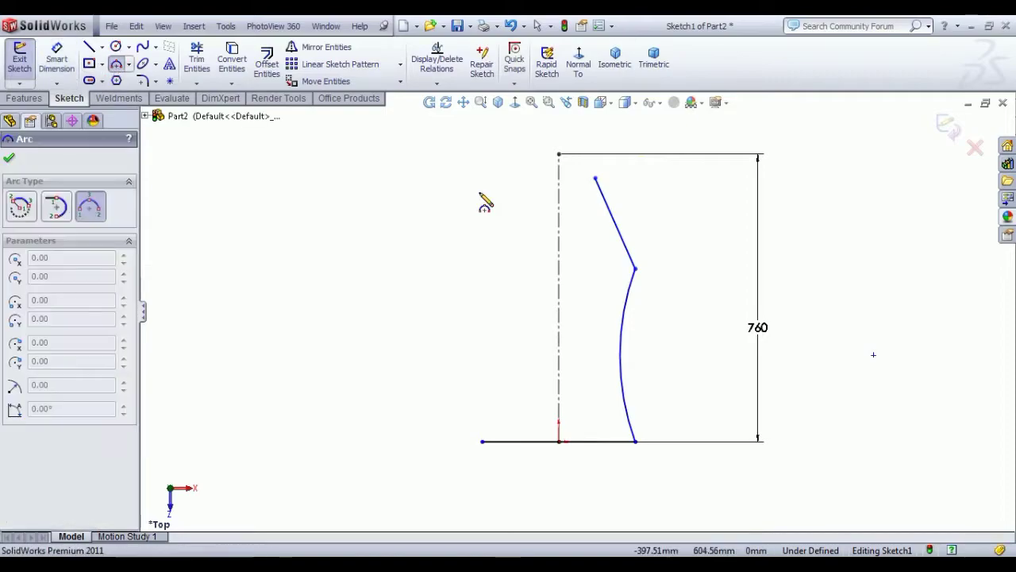
click(588, 175)
click(500, 176)
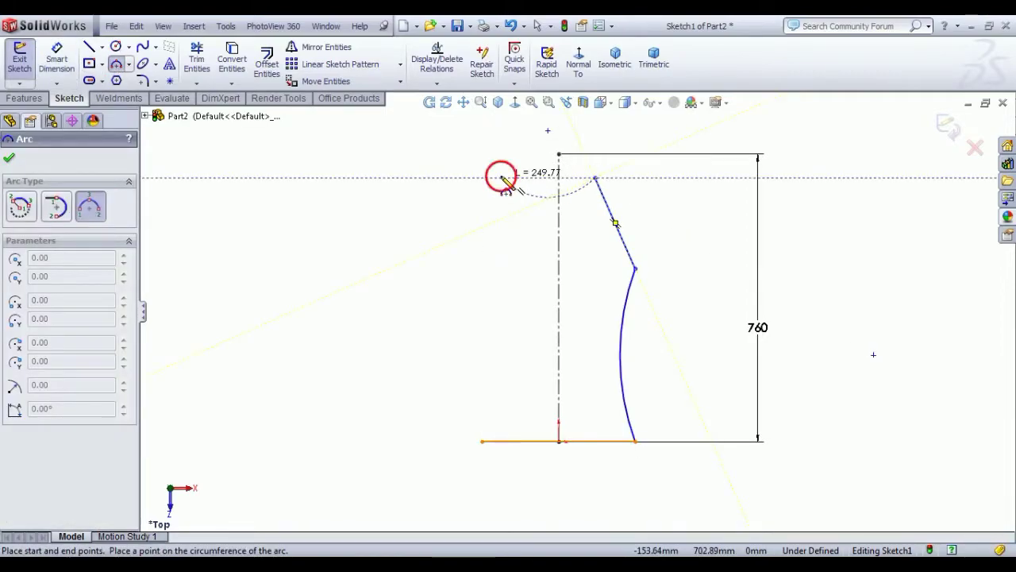
click(520, 156)
right_click(345, 150)
click(386, 154)
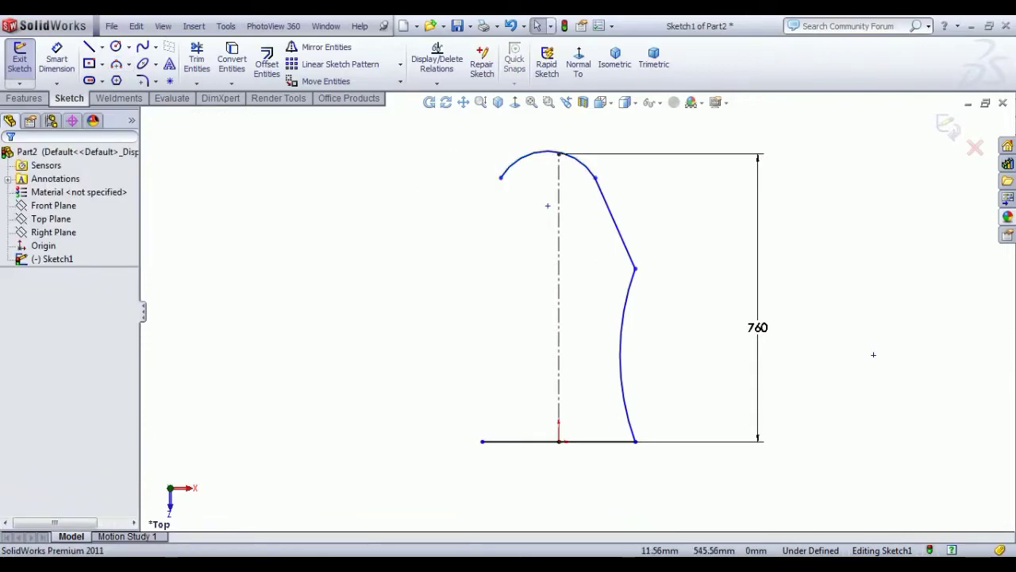
Make the two endpoints of the top arc symmetric about the vertical centerline
click(500, 176)
ctrl+click(560, 192)
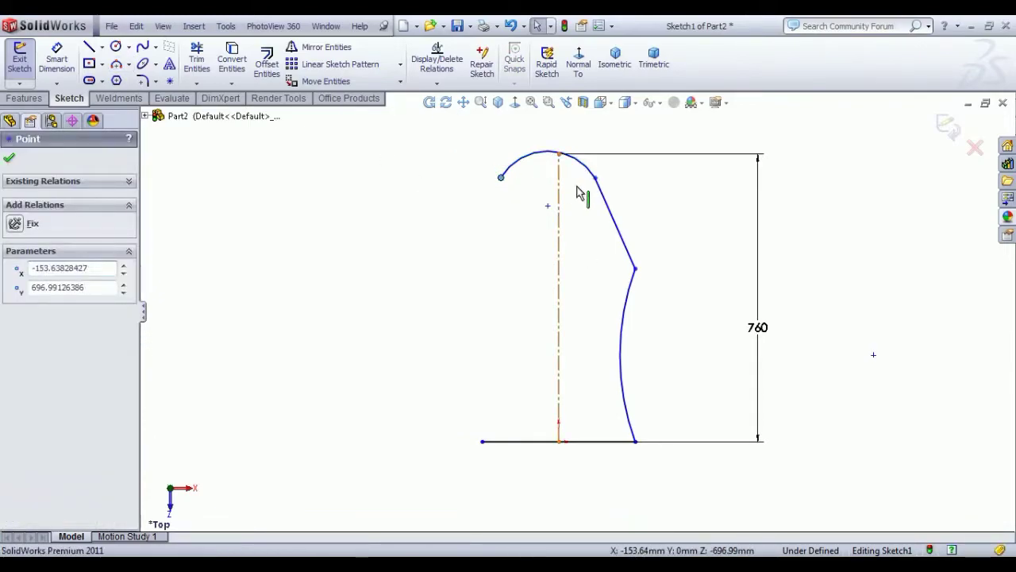
ctrl+click(596, 177)
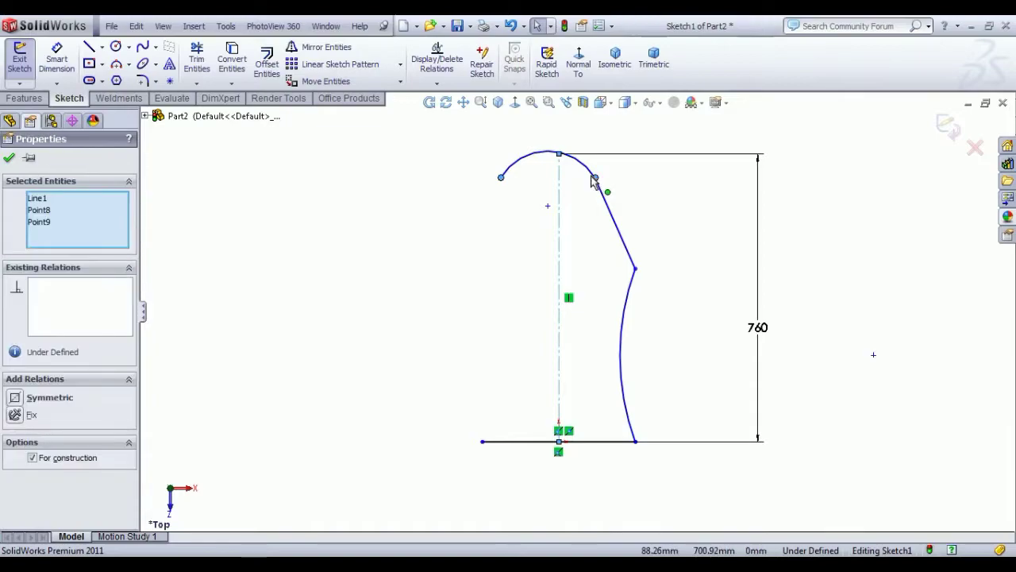
click(639, 130)
click(367, 243)
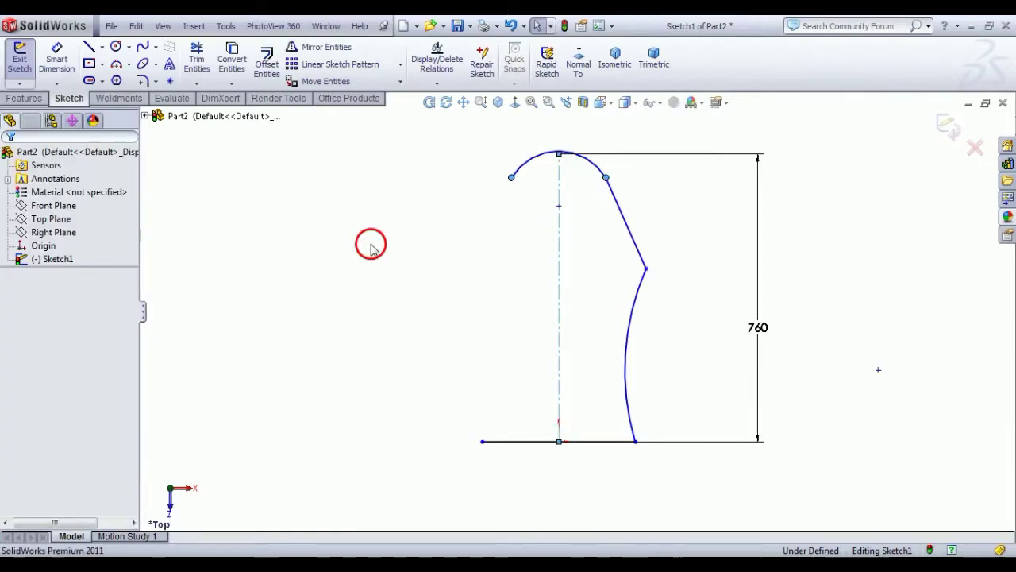
Make the centerline's upper endpoint coincident with the top arc
scroll(560, 139, up, 5)
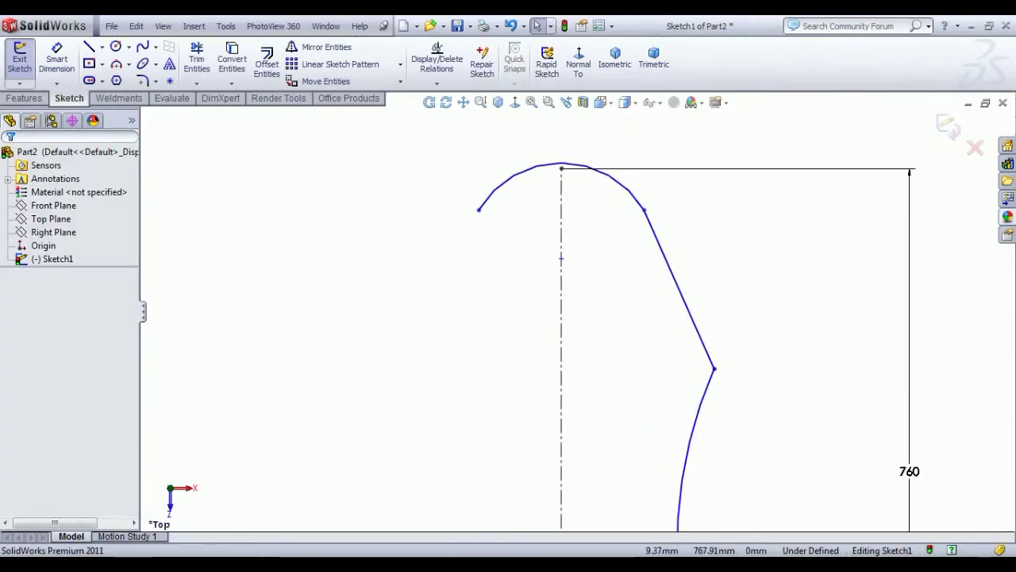
click(556, 192)
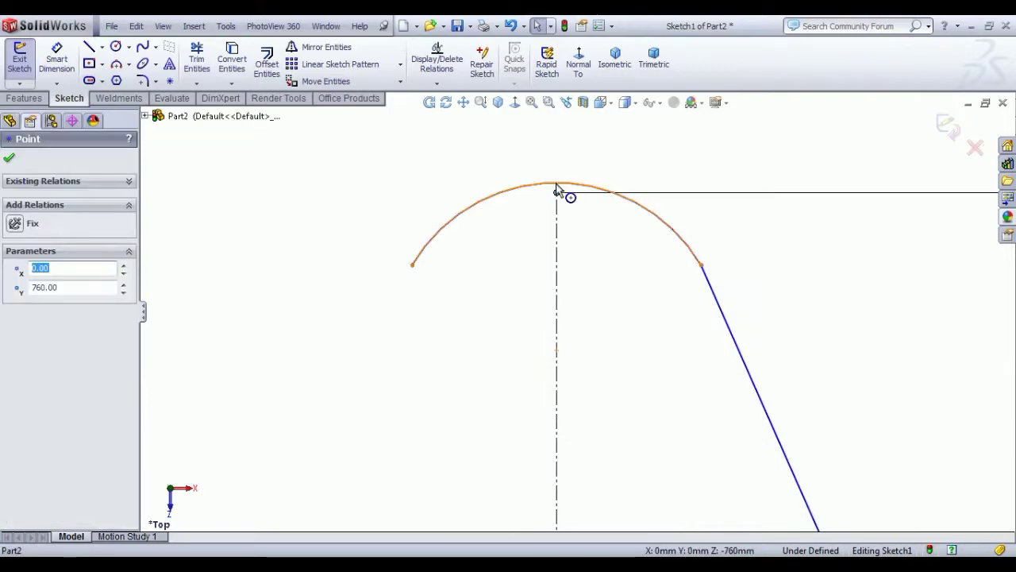
ctrl+click(560, 185)
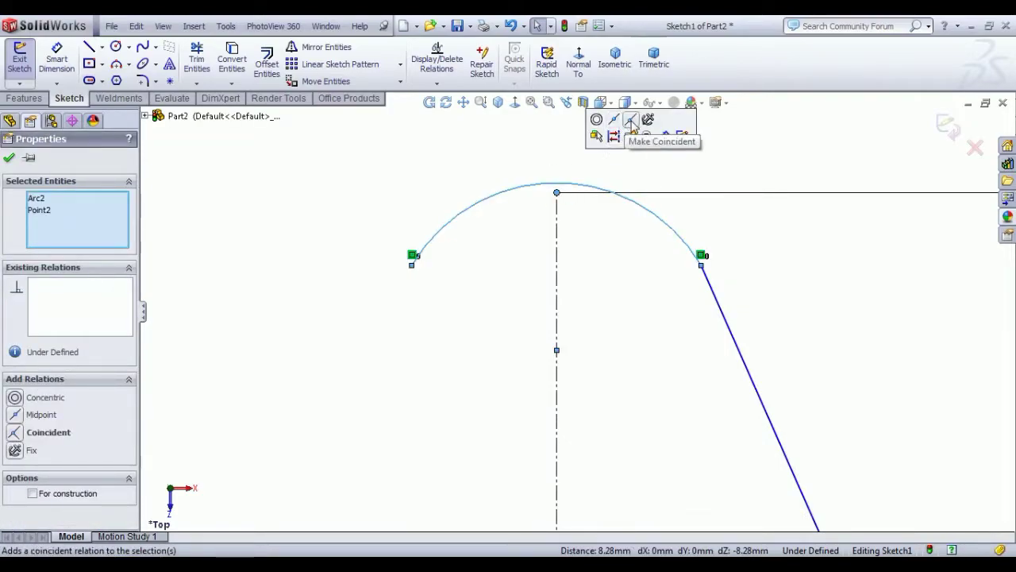
click(632, 121)
click(266, 399)
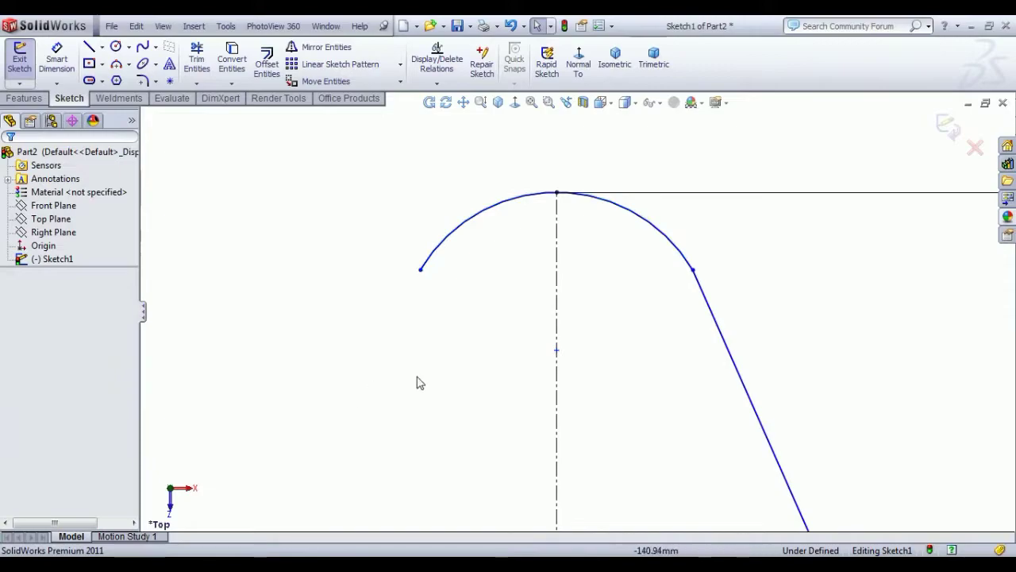
Add a horizontal relation between the two endpoints of the top arc
scroll(449, 362, up, 3)
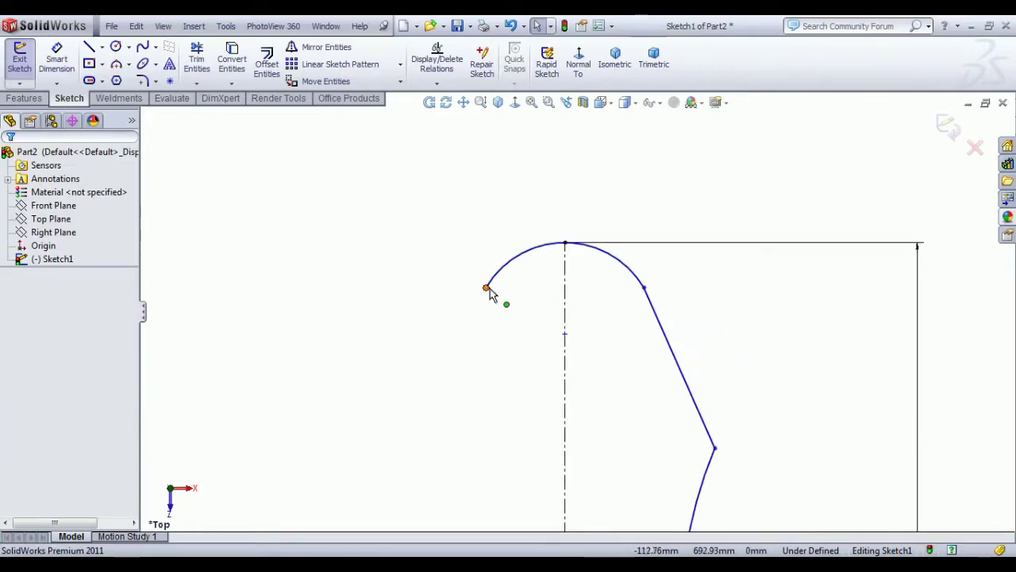
click(488, 288)
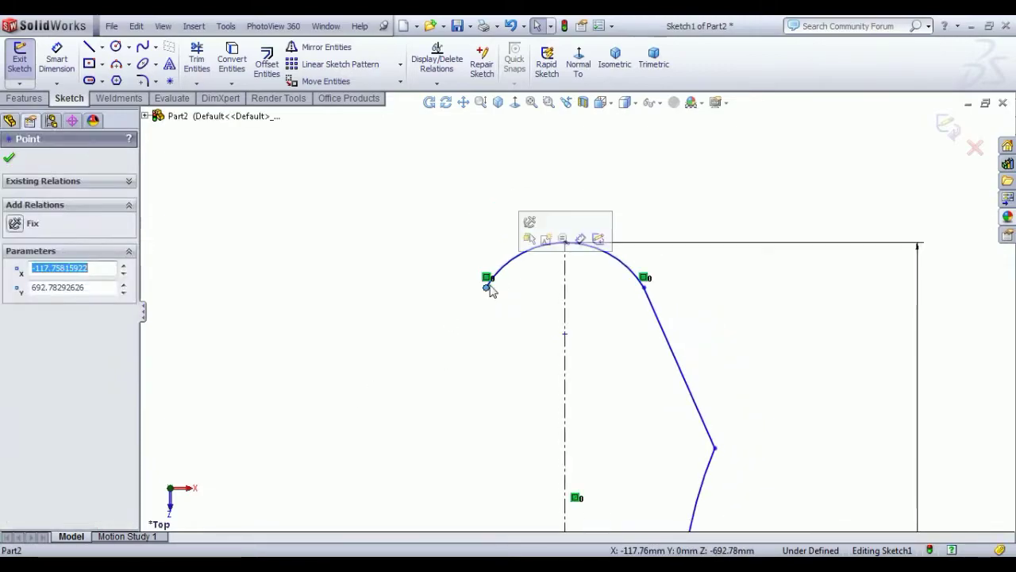
ctrl+click(645, 288)
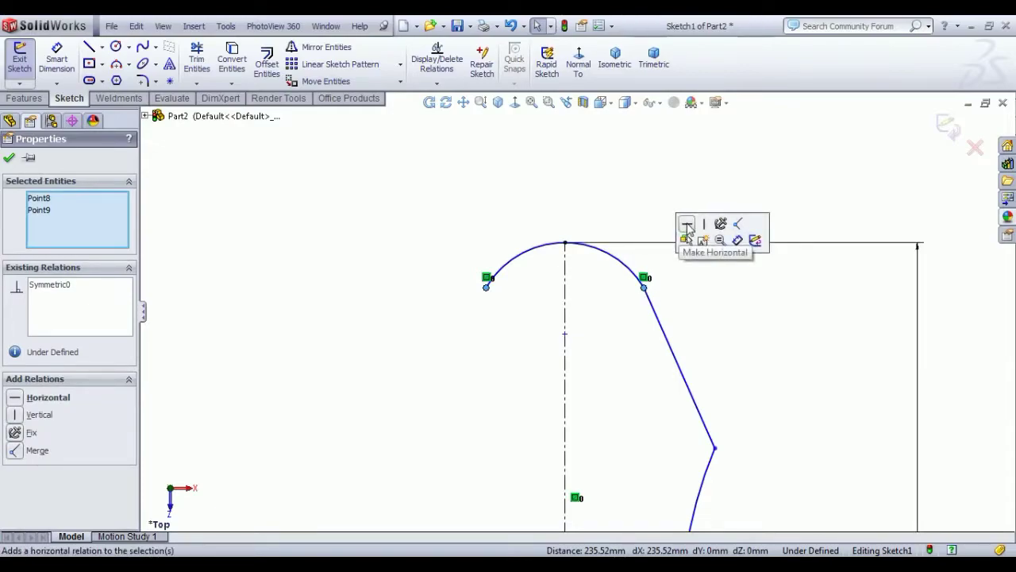
click(688, 229)
click(619, 204)
Mirror the slanted line and the side arc about the vertical centerline, keeping the originals
scroll(647, 345, up, 5)
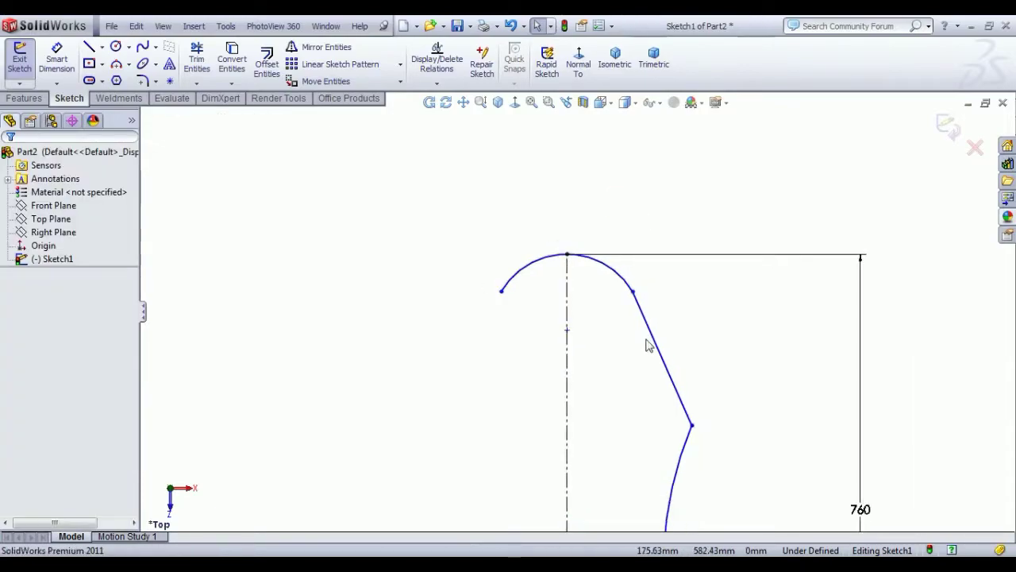
scroll(611, 467, down, 2)
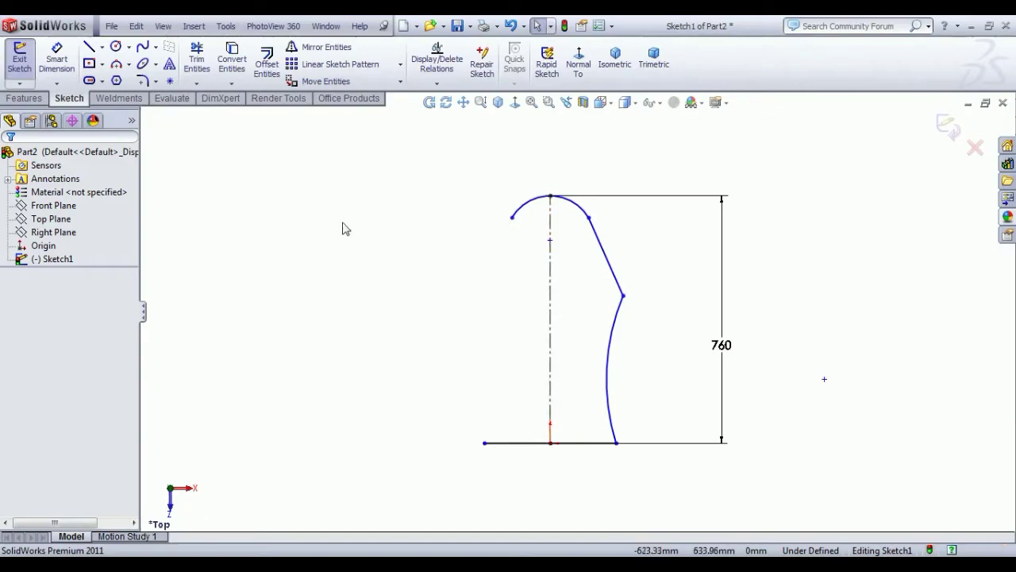
click(321, 47)
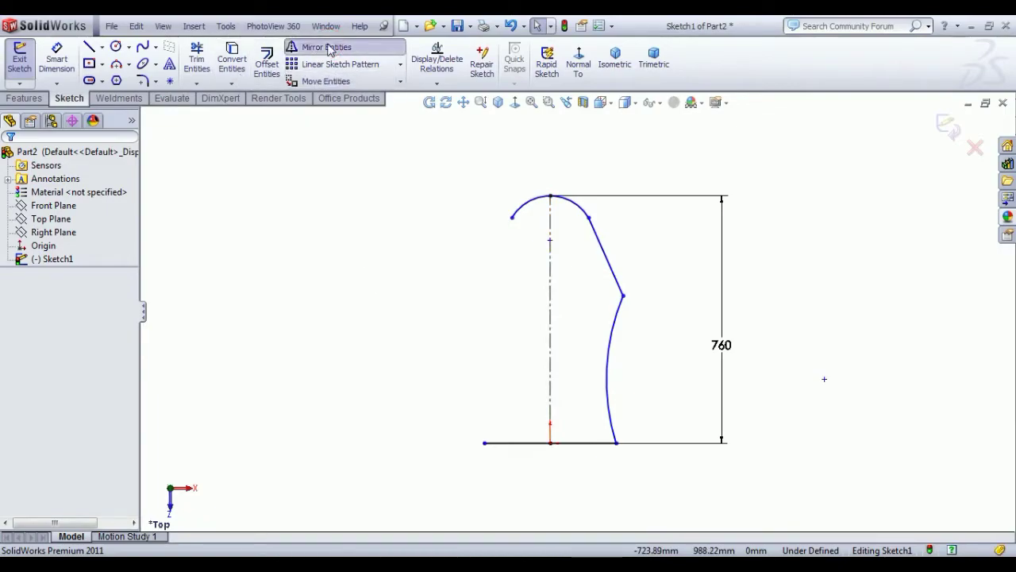
click(614, 267)
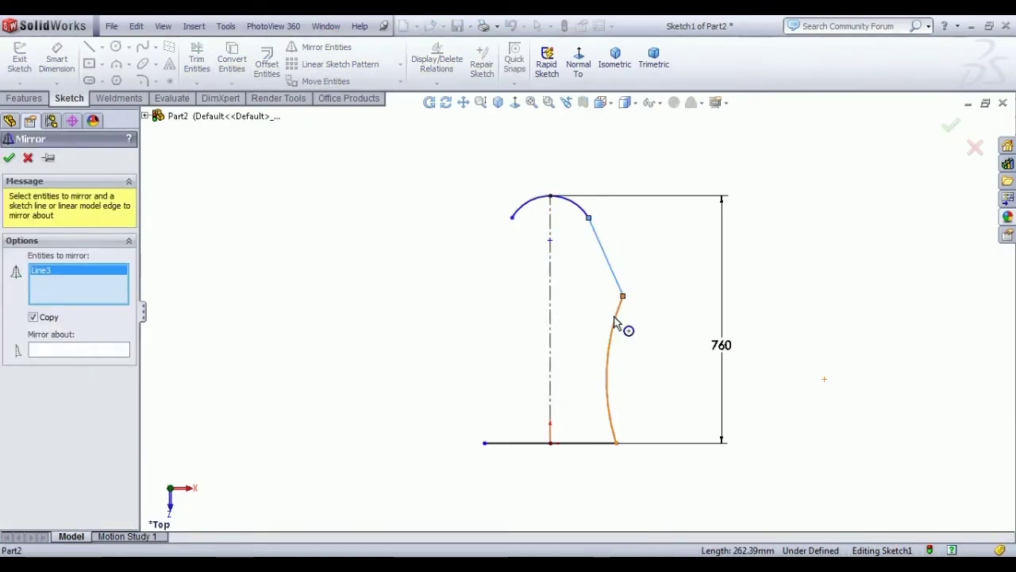
click(615, 322)
right_click(614, 318)
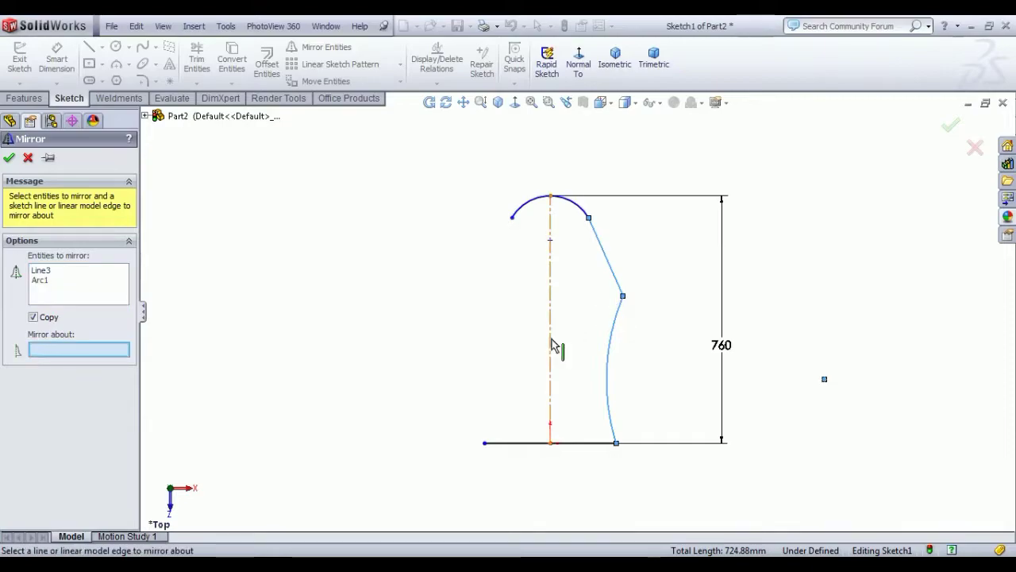
click(554, 347)
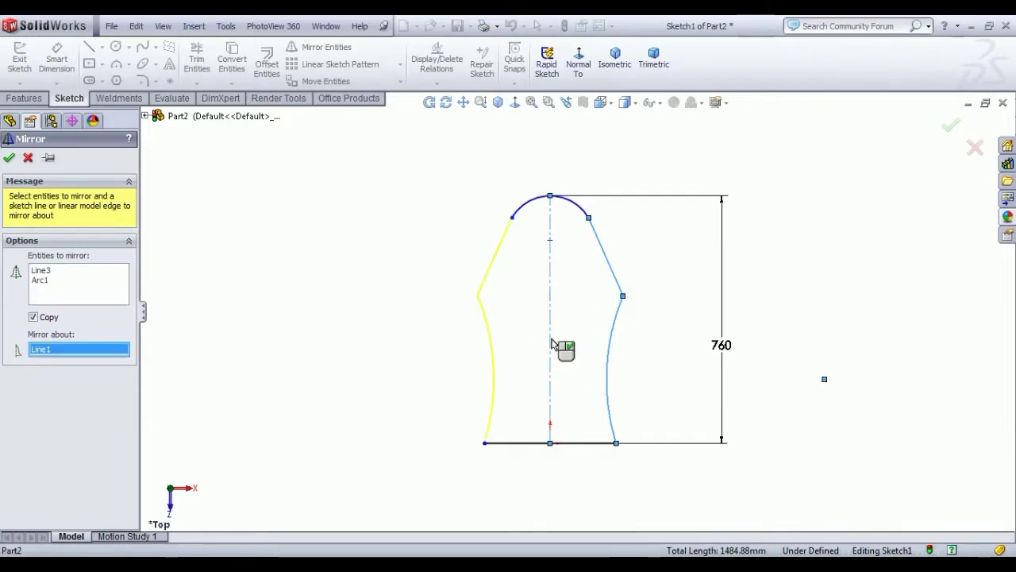
click(9, 158)
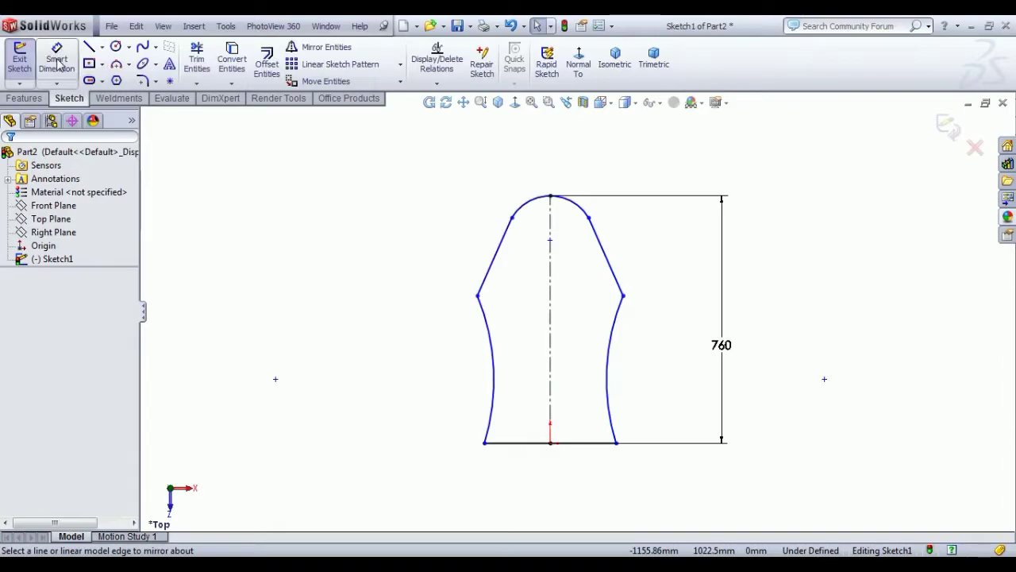
Add a vertical relation between the upper and lower endpoints of the mirrored side arc on the left
click(142, 81)
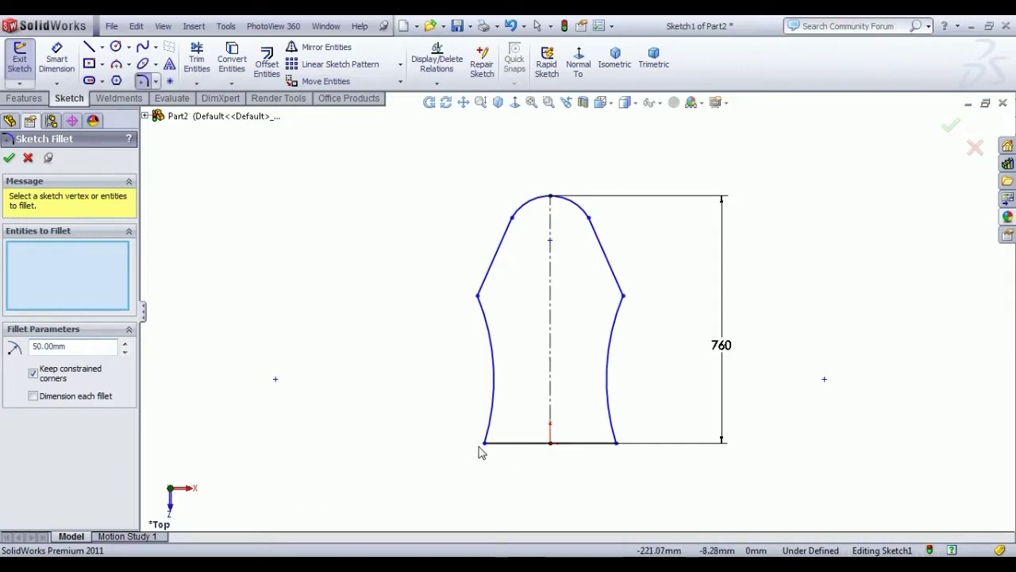
click(21, 160)
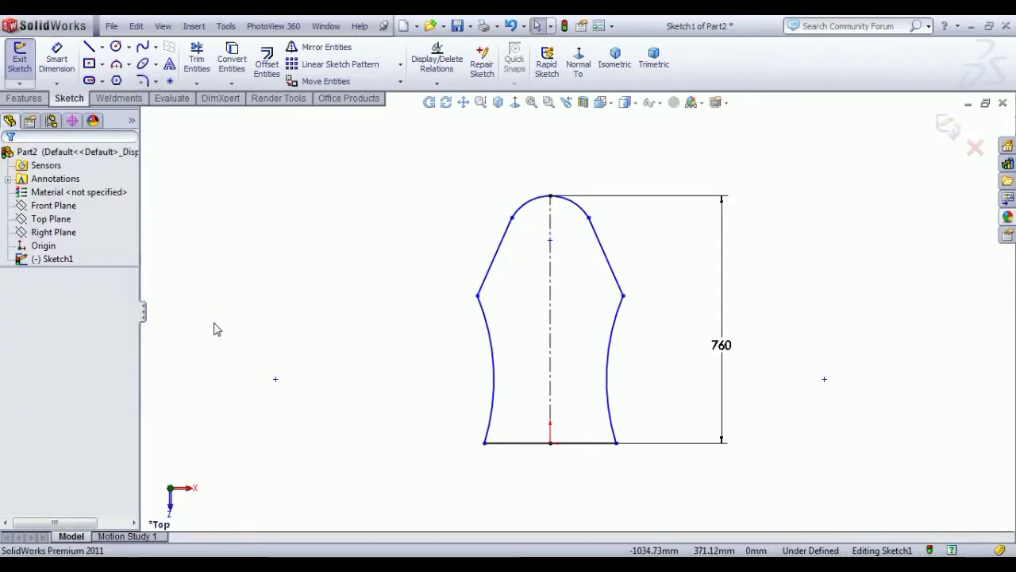
click(478, 297)
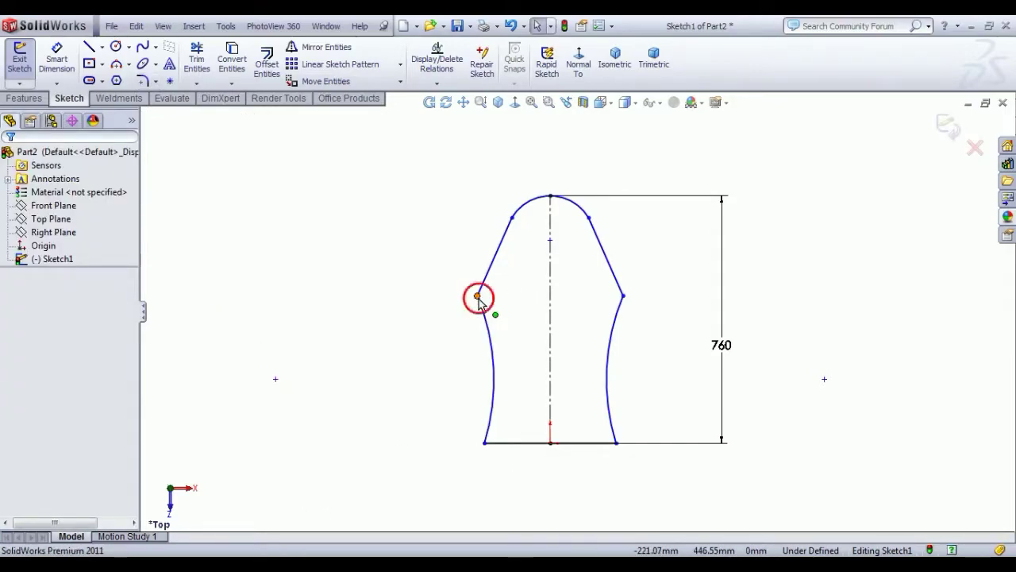
ctrl+click(485, 444)
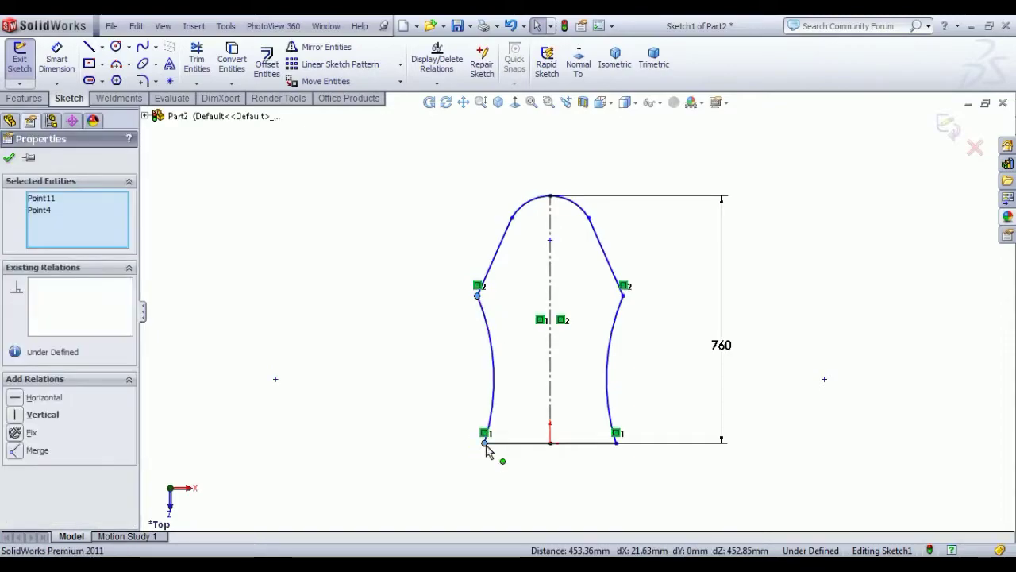
click(543, 384)
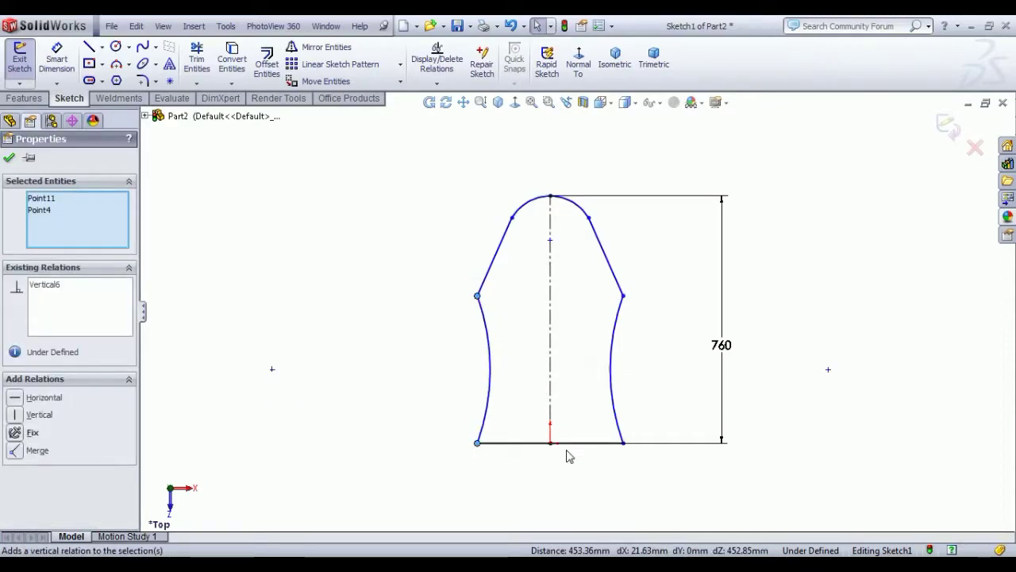
click(573, 473)
Add a vertical relation between the lower and upper endpoints of the right side arc
click(622, 442)
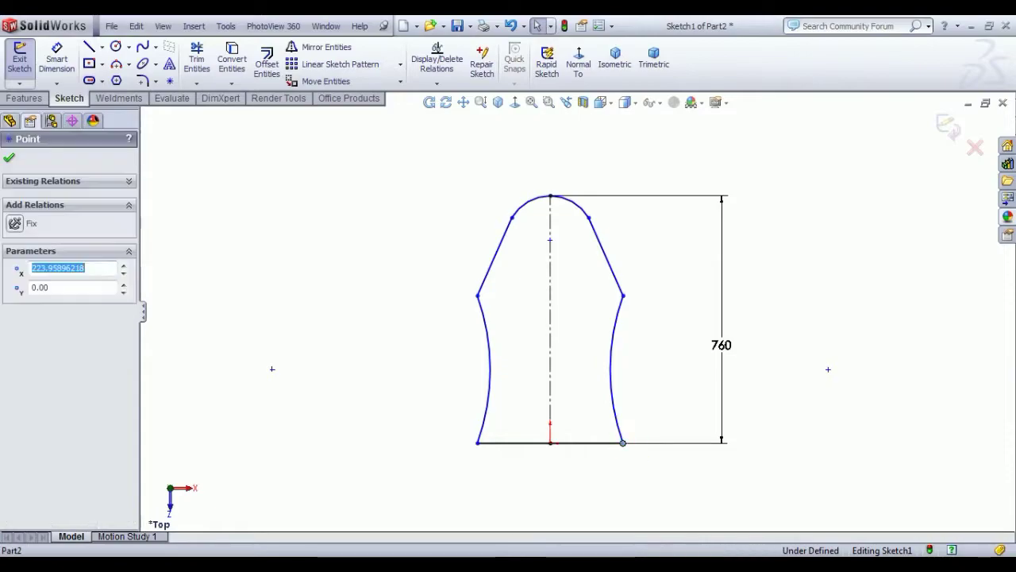
ctrl+click(623, 295)
click(681, 238)
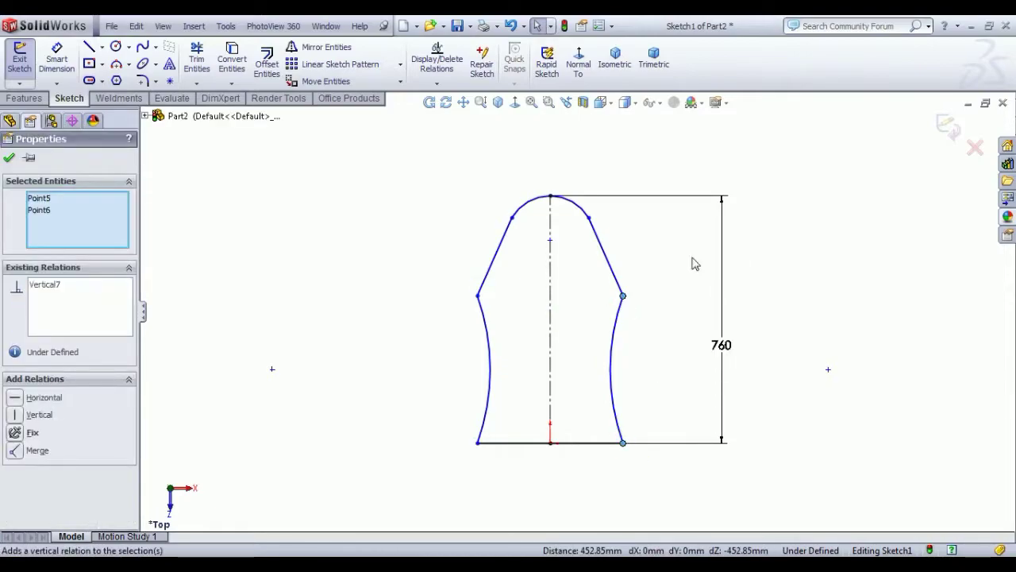
click(851, 335)
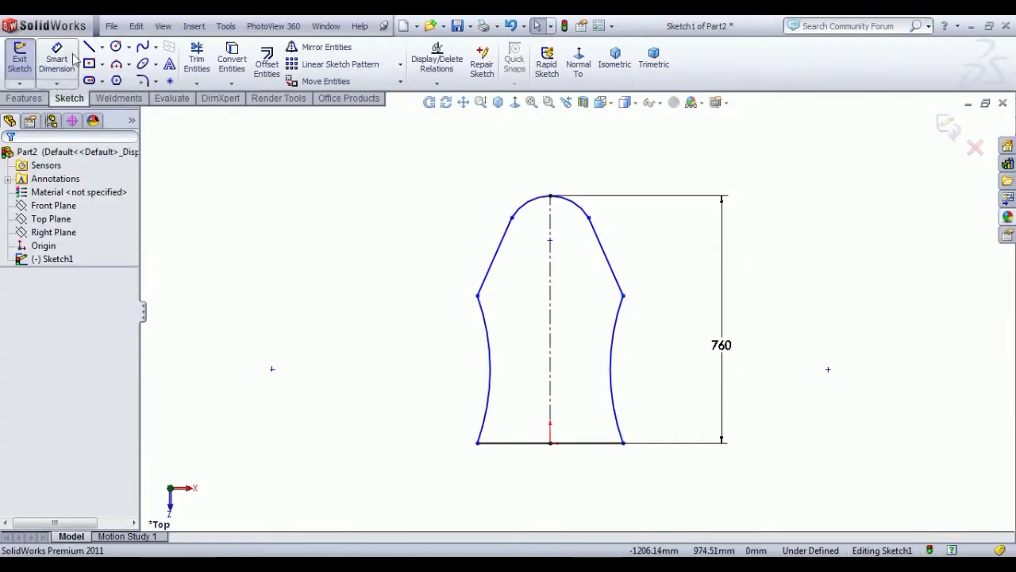
Fillet both corners where the base line meets the side arcs with a 50 mm radius, accepting possible geometry movement
click(140, 81)
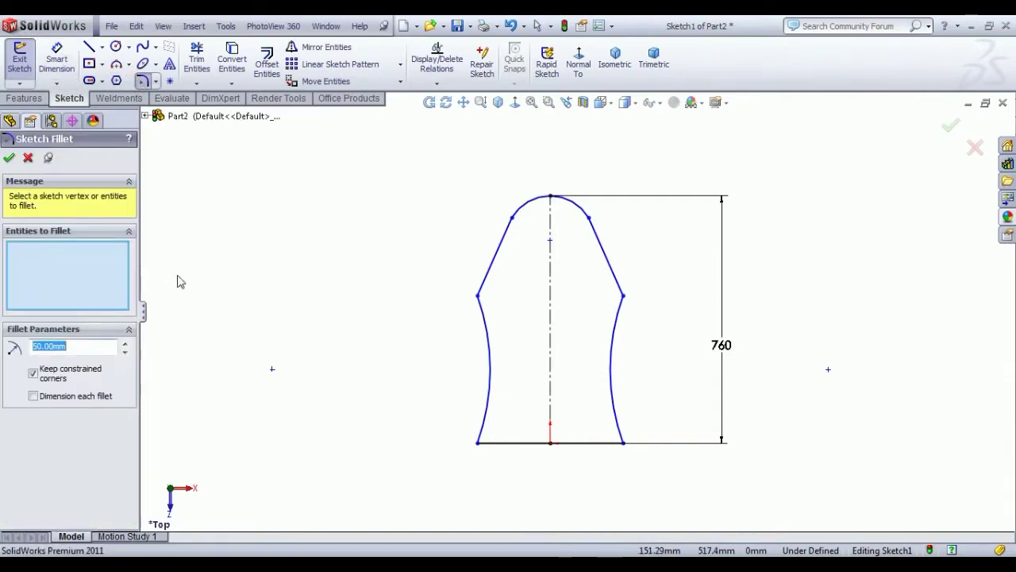
click(478, 443)
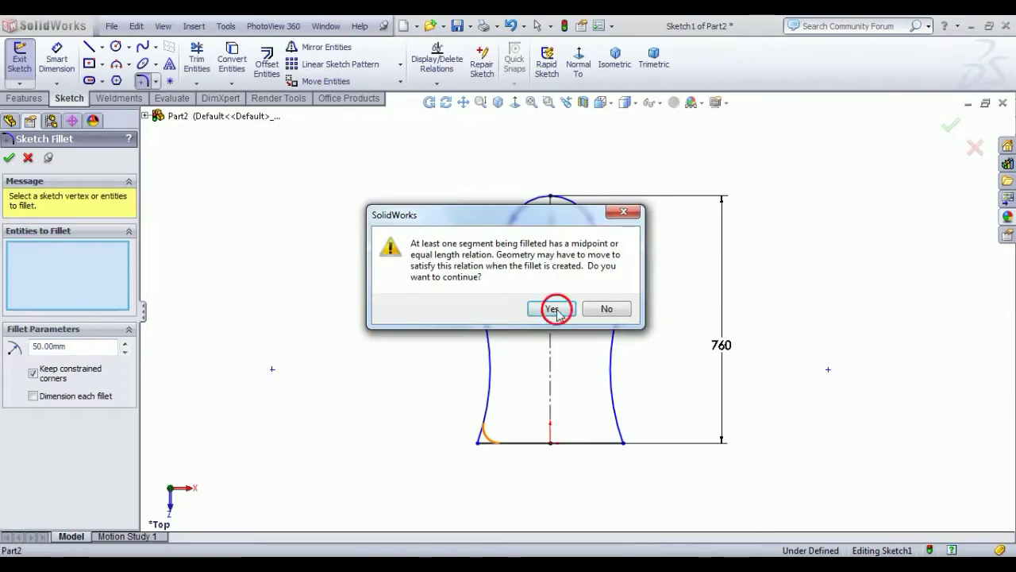
click(556, 310)
click(625, 445)
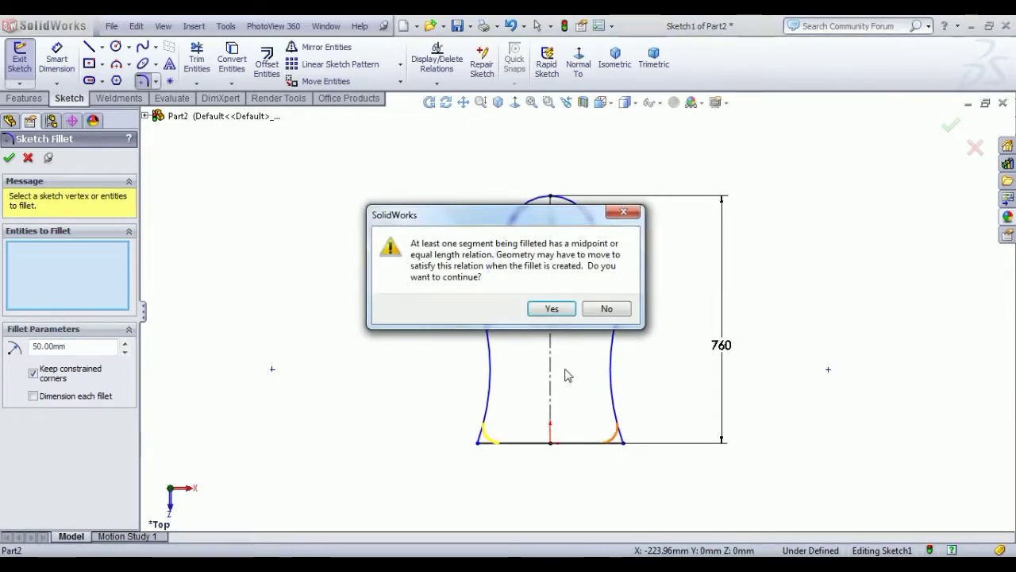
click(552, 308)
click(8, 158)
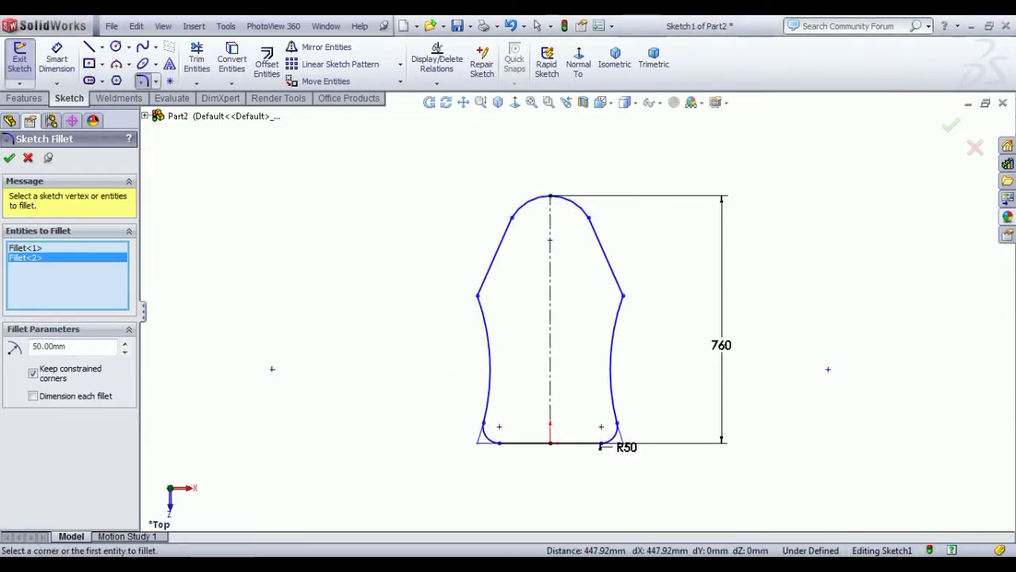
click(9, 158)
Dimension the base line between the two corner fillets to 247.36 mm
click(56, 60)
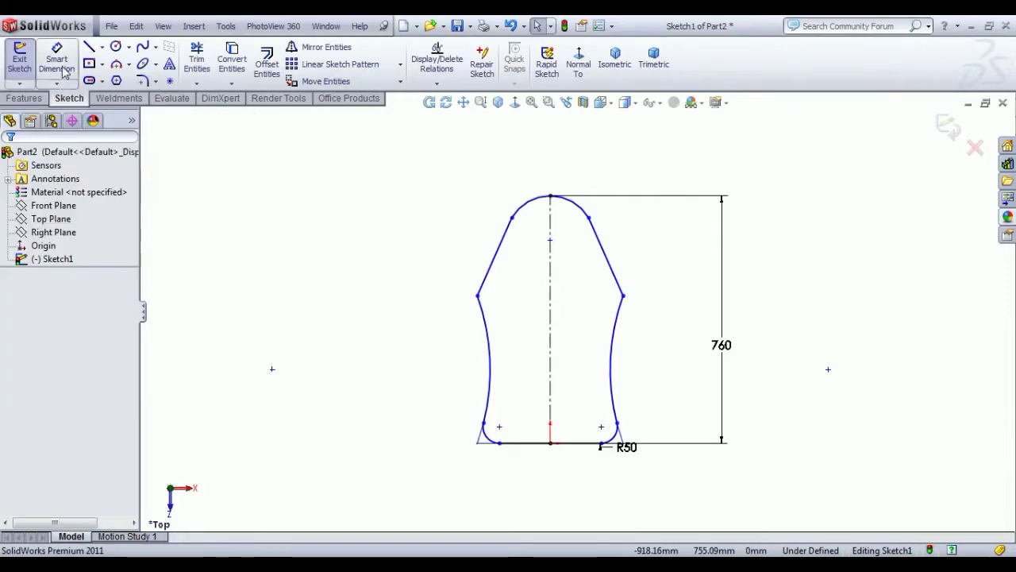
click(523, 443)
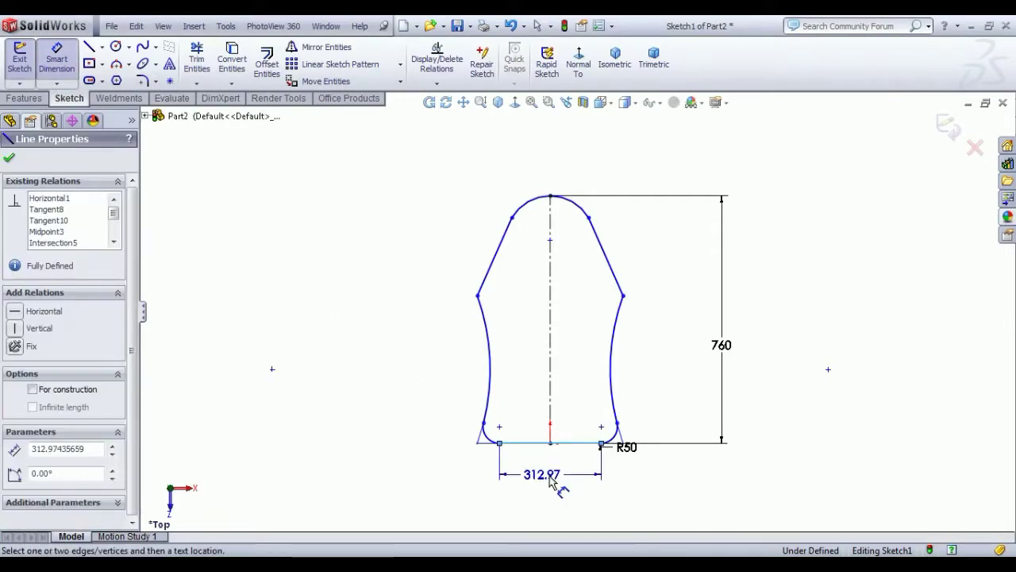
click(553, 475)
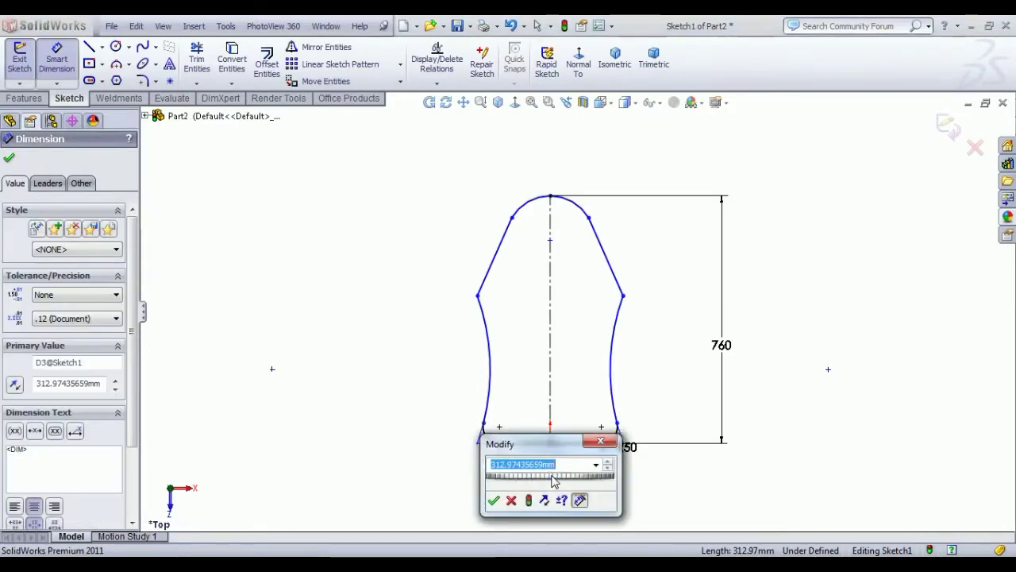
text(247.36)
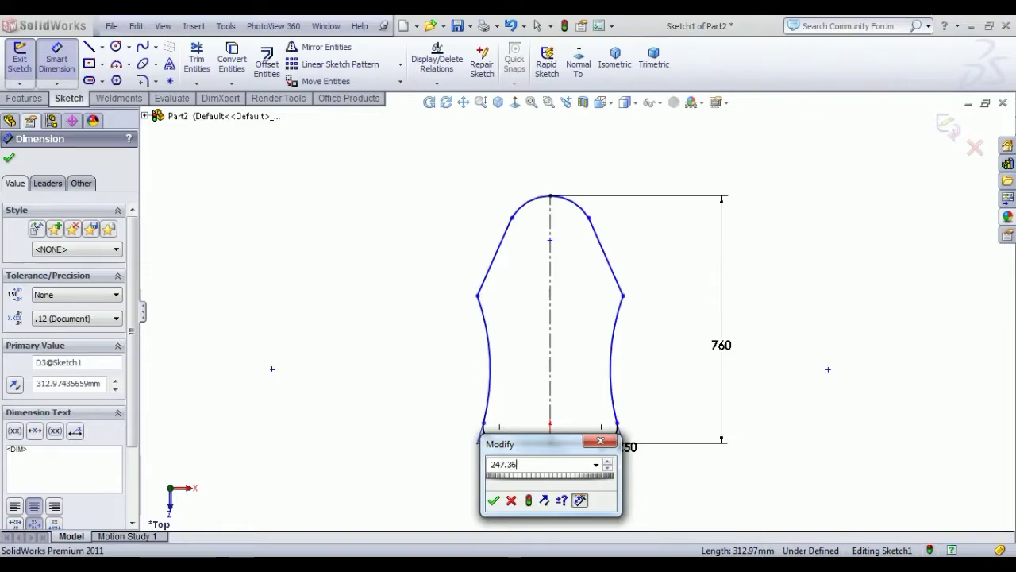
key(Return)
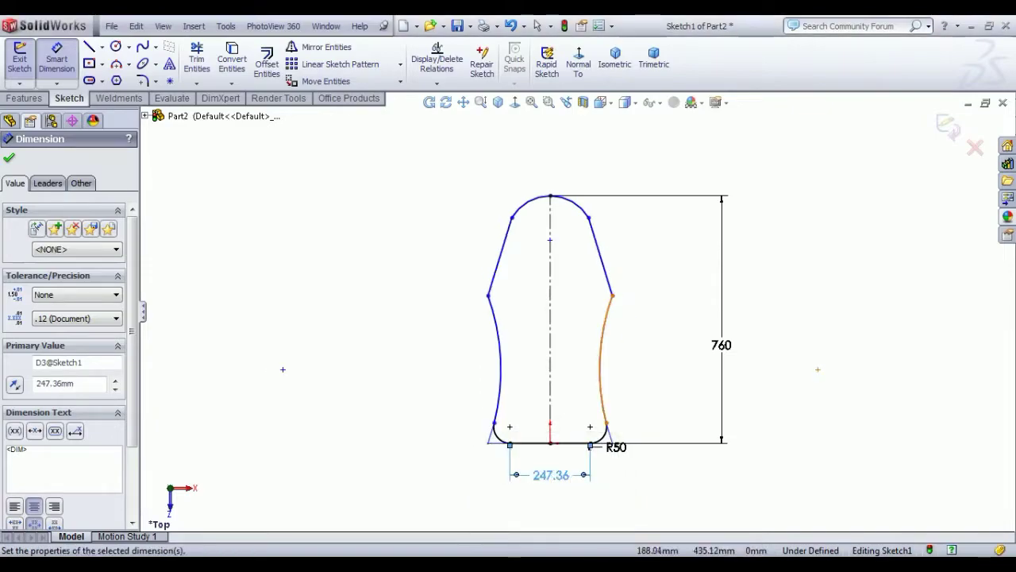
Dimension the right slanted line's length to 270 mm
click(606, 263)
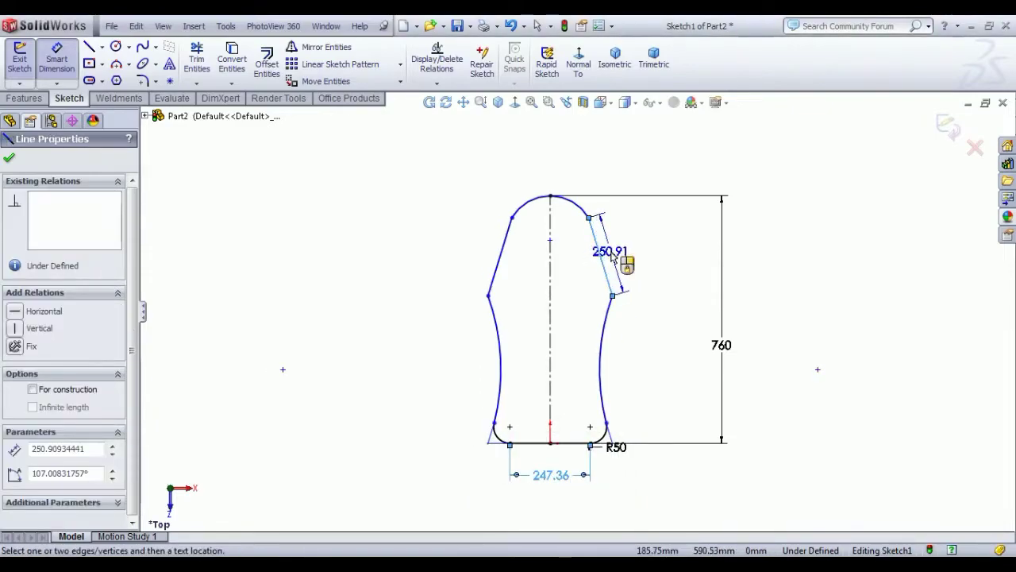
click(612, 256)
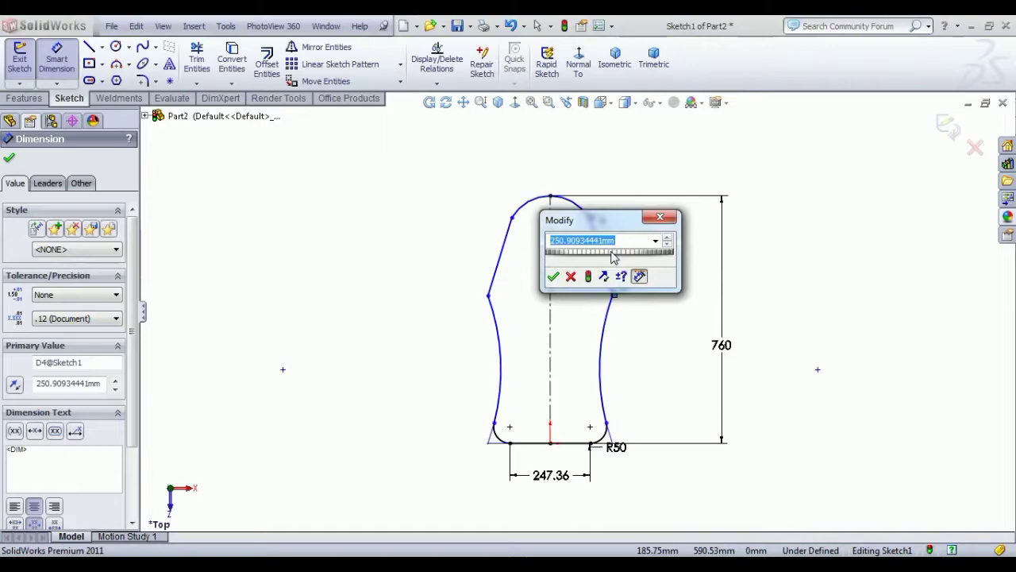
text(270)
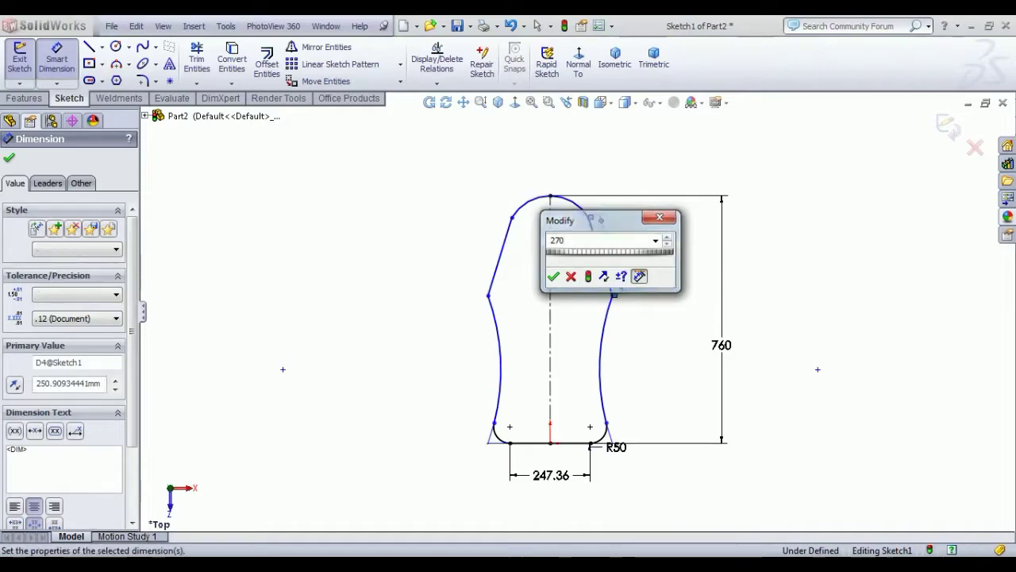
key(Return)
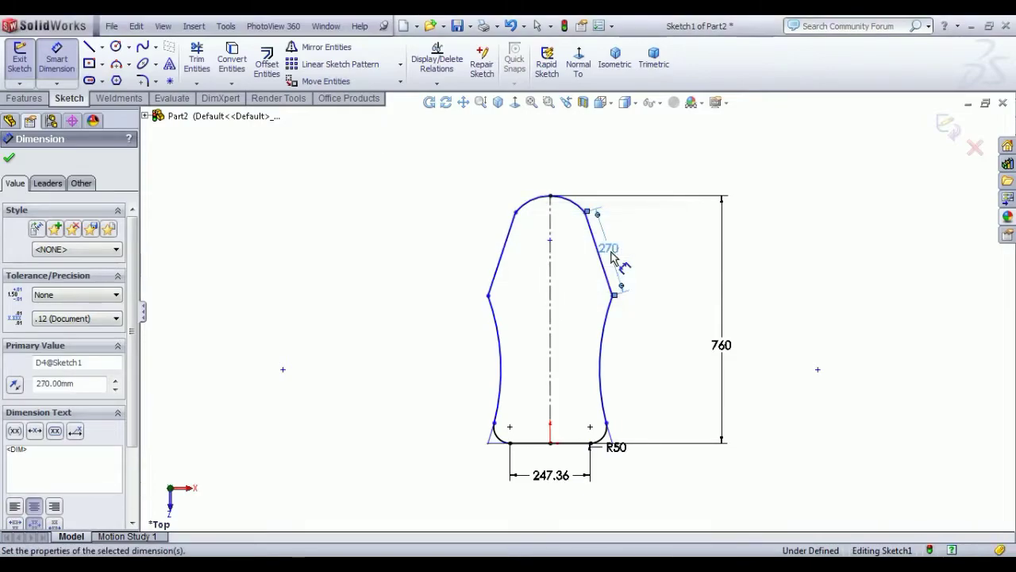
Dimension the horizontal distance between the top arc's two endpoints to 250 mm
click(517, 213)
click(586, 212)
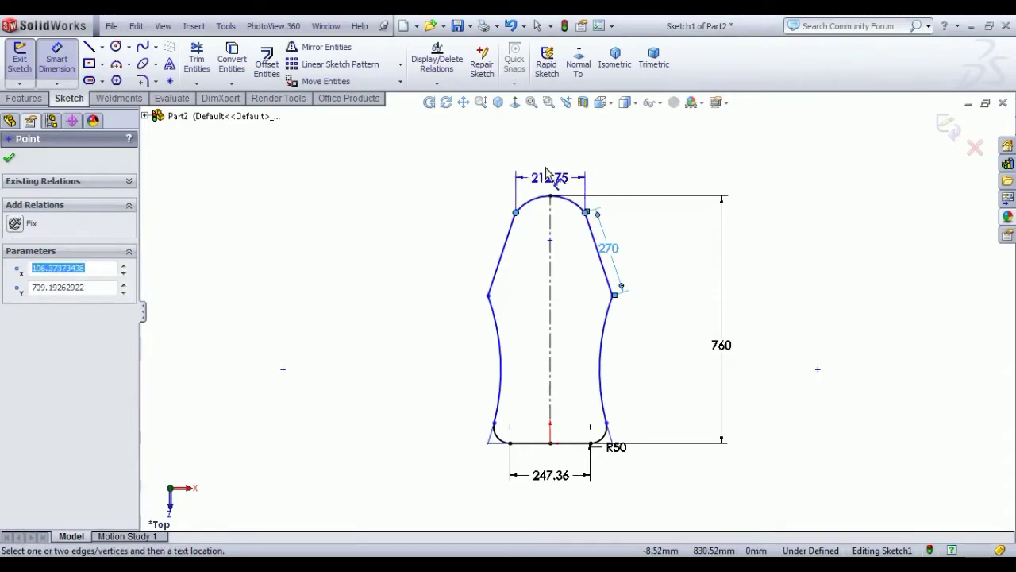
click(553, 169)
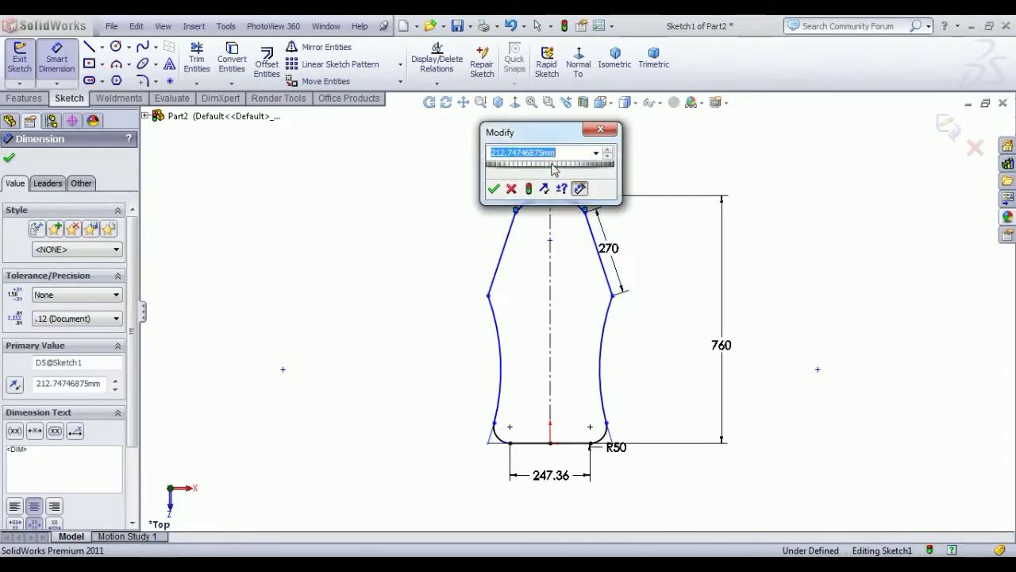
key(Return)
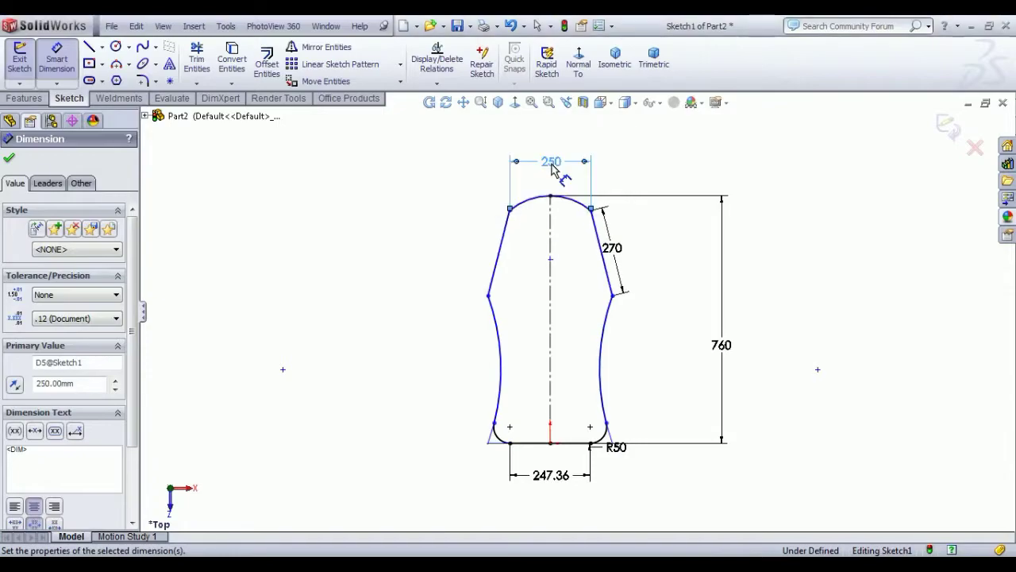
Dimension the right concave side arc with a 1000 mm radius
click(606, 359)
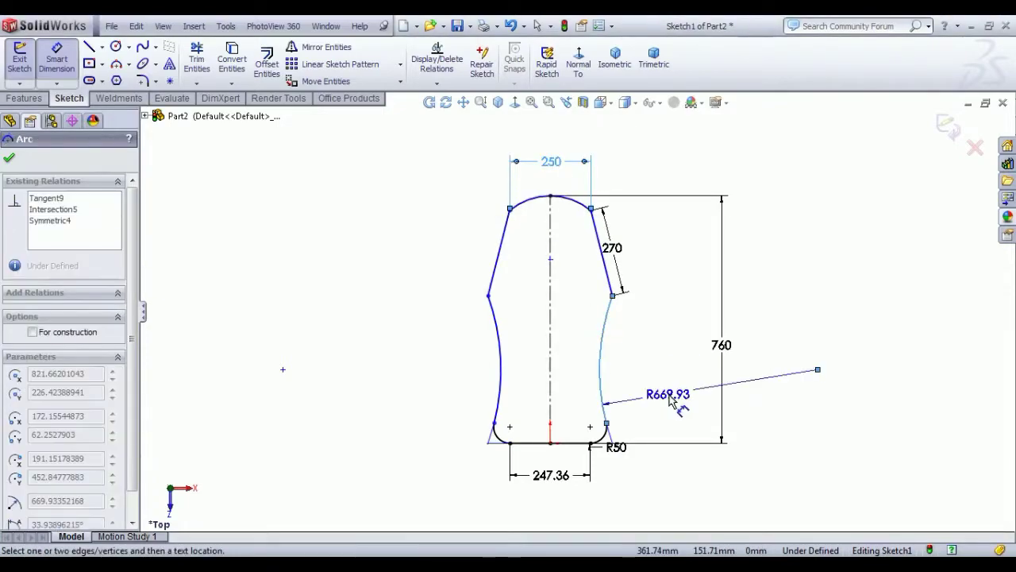
click(667, 384)
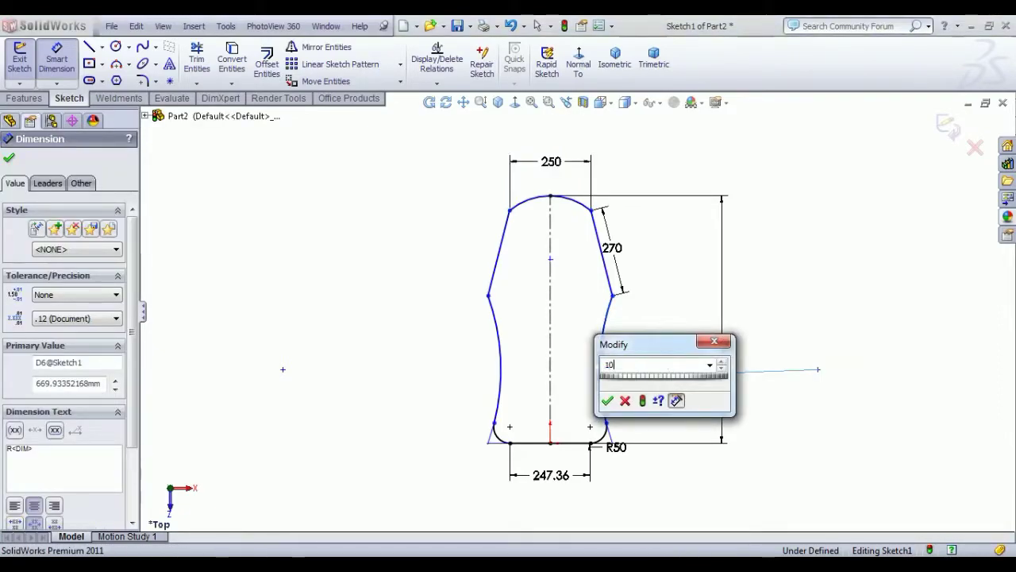
text(1000)
key(Return)
right_click(310, 243)
click(349, 251)
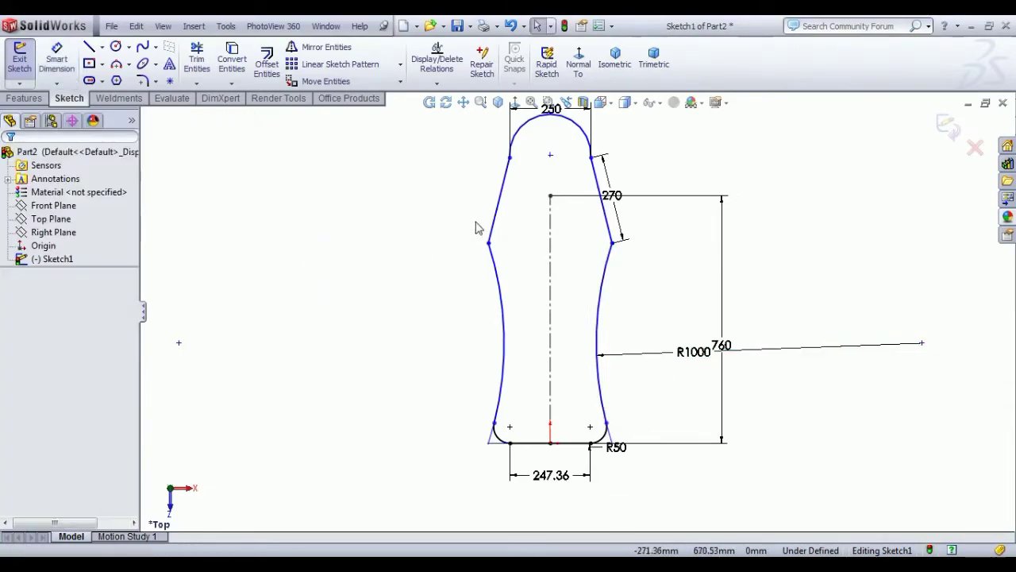
Try to make the top arc coincident with the centerline's upper endpoint
click(551, 196)
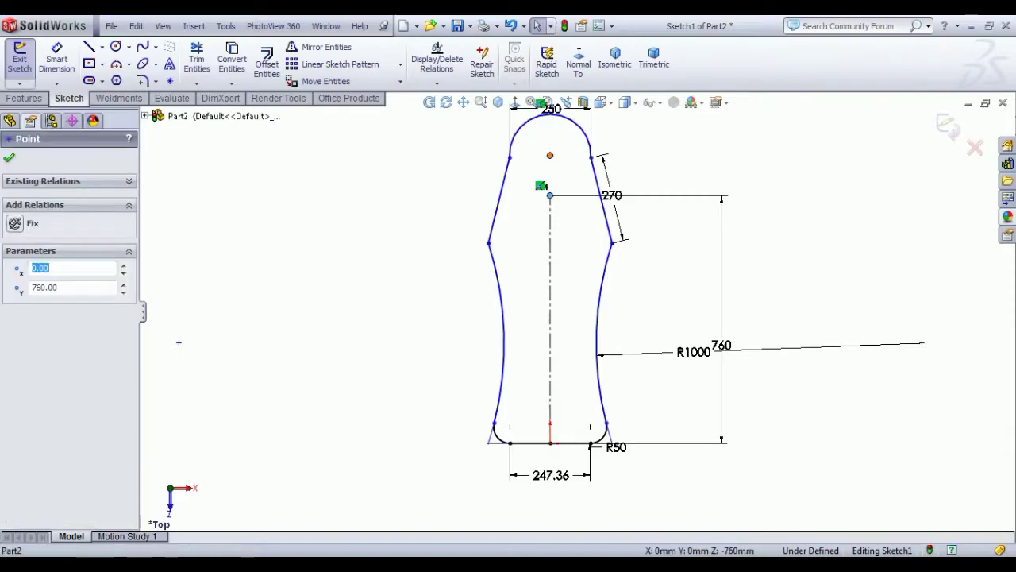
ctrl+click(566, 127)
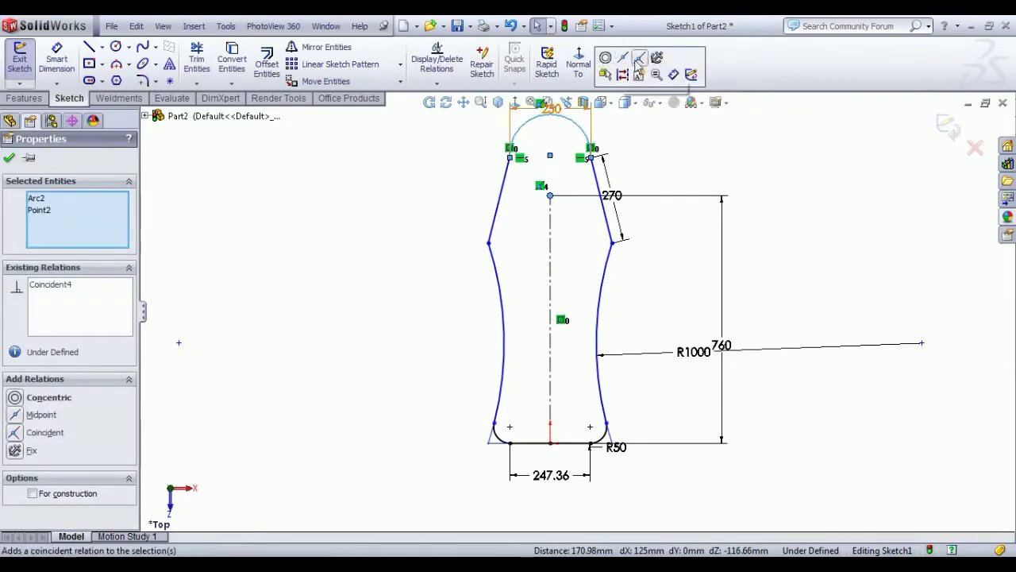
click(855, 247)
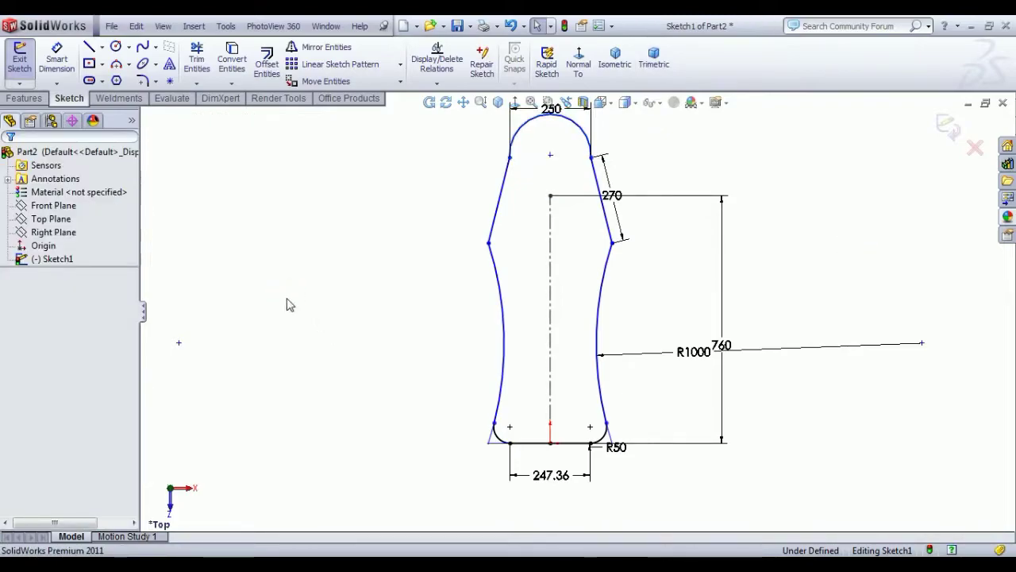
click(549, 196)
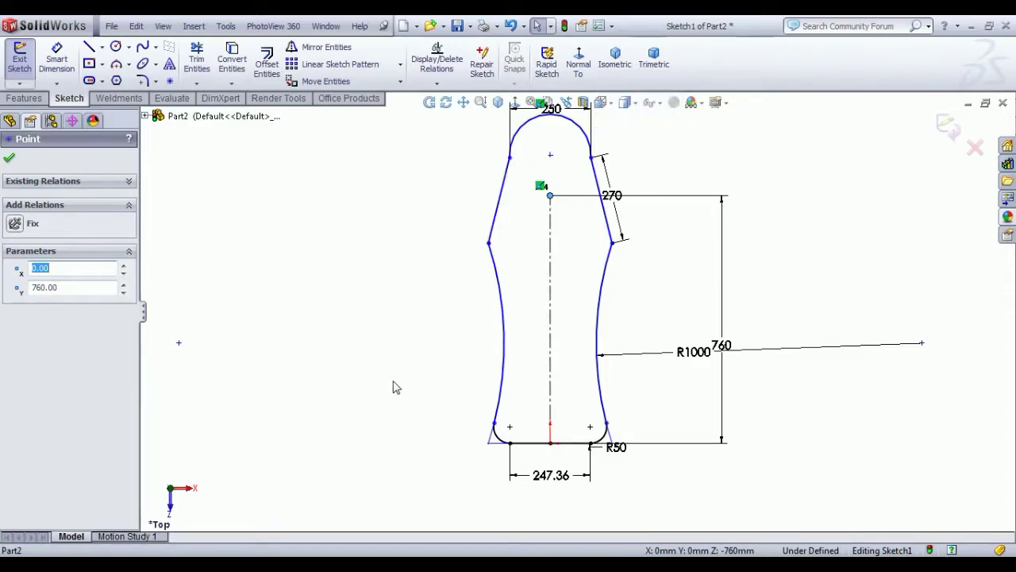
Add an equal relation between the right and left concave side arcs
click(602, 402)
ctrl+click(503, 381)
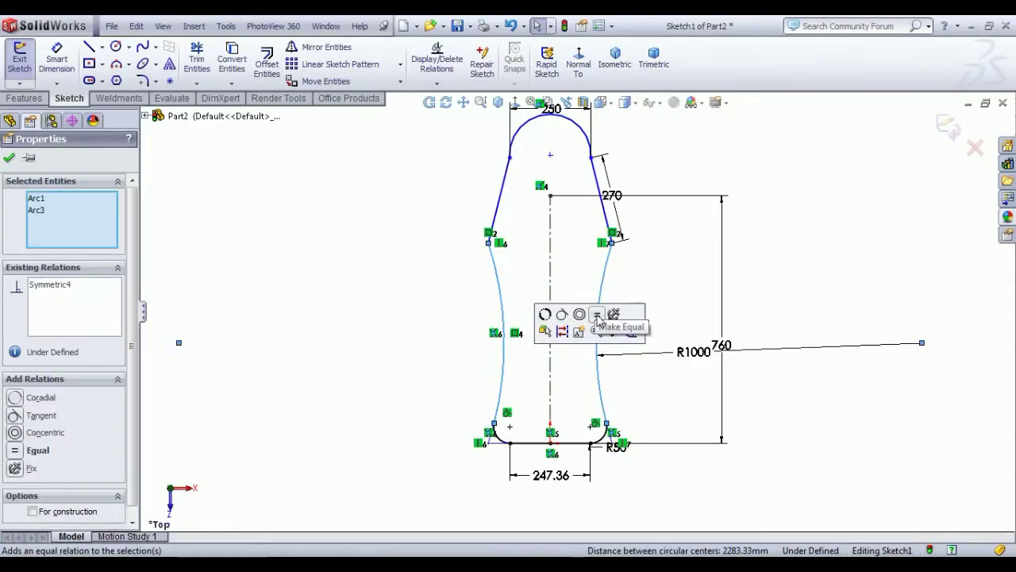
click(597, 317)
click(873, 240)
Add an equal relation between the right and left slanted lines
click(605, 214)
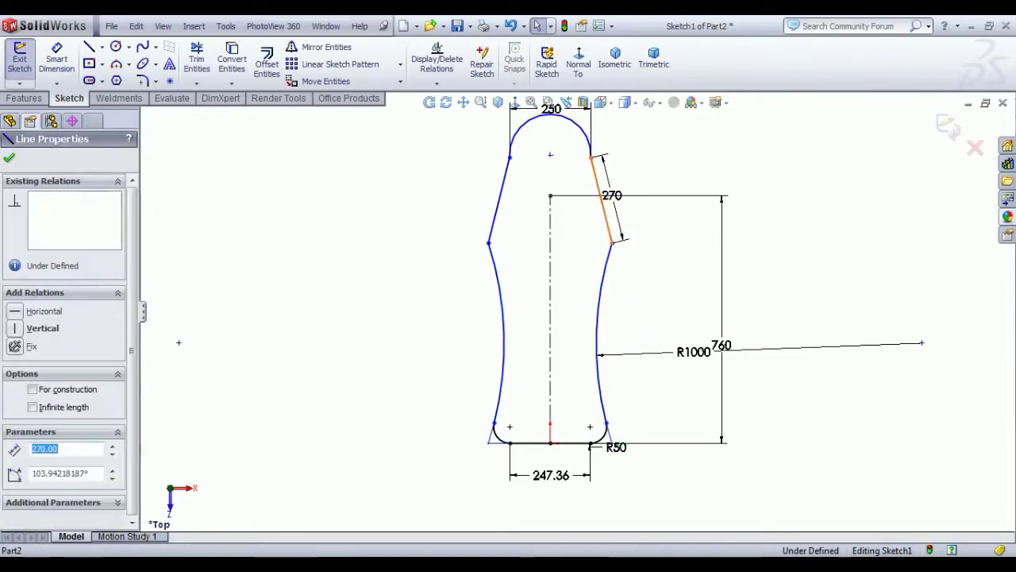
ctrl+click(500, 221)
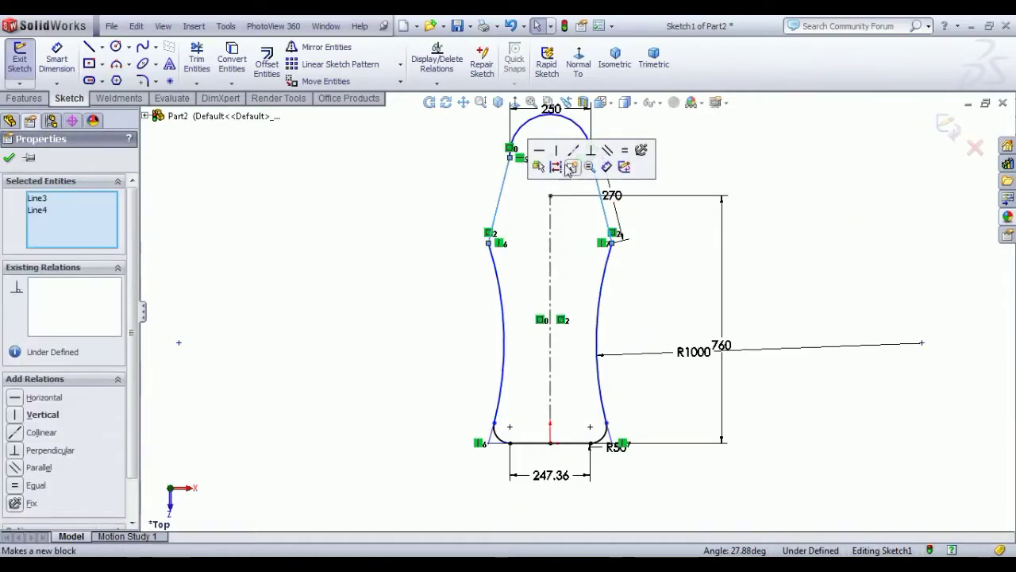
click(608, 151)
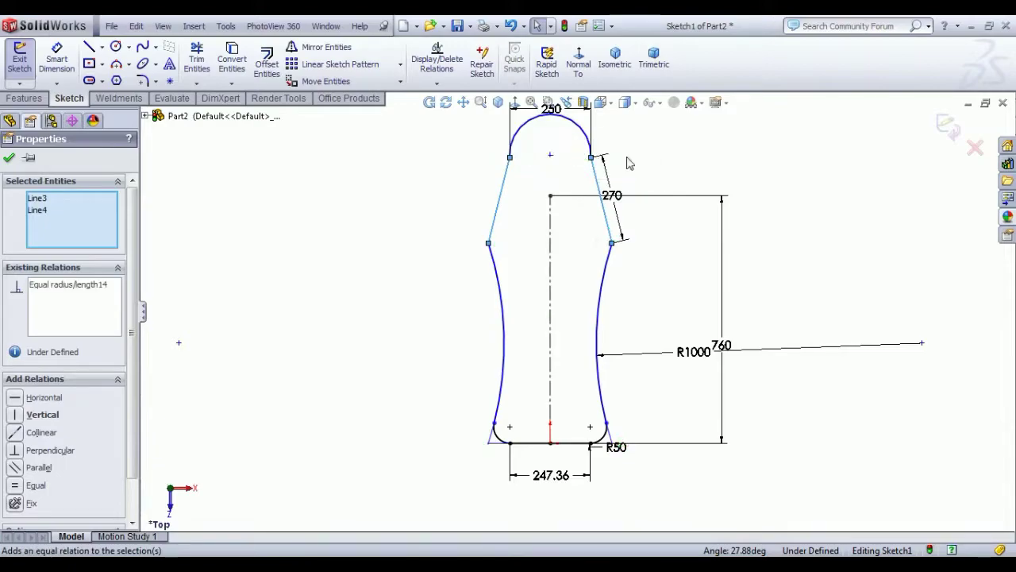
click(821, 215)
Reshape the top arc by moving its center point freely along the profile's vertical axis
key(z)
scroll(543, 212, down, 3)
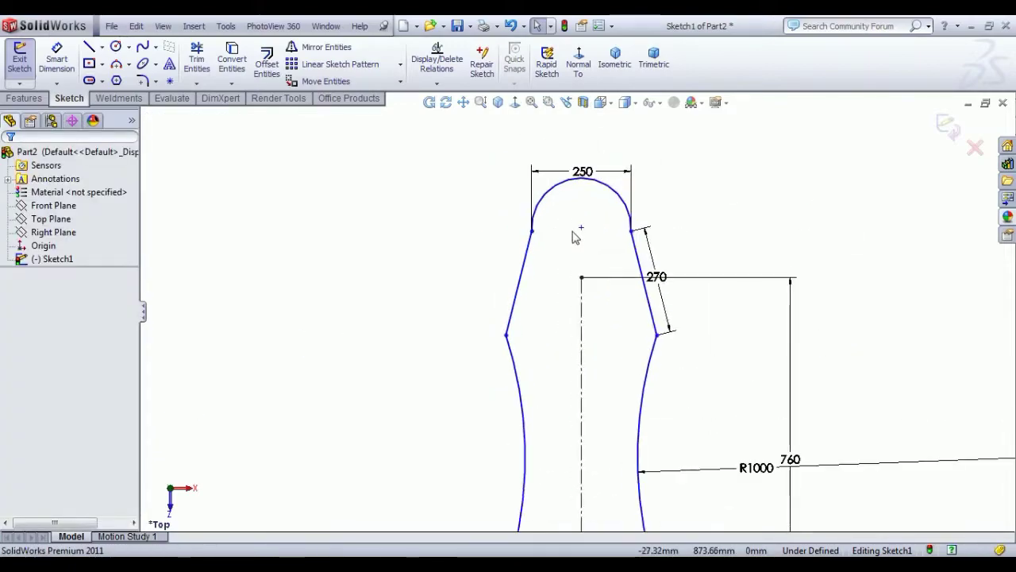
mouse_move(586, 241)
mouse_down()
mouse_move(585, 252)
mouse_move(580, 196)
mouse_move(580, 205)
mouse_up()
click(742, 234)
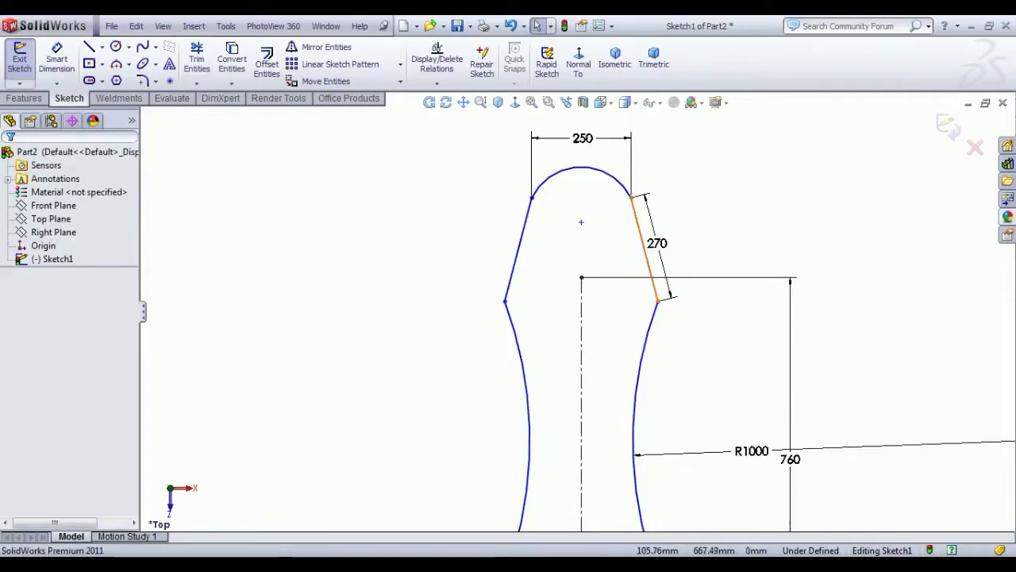
Delete the vertical centerline together with the dimensions and relations that reference it
click(582, 355)
key(Delete)
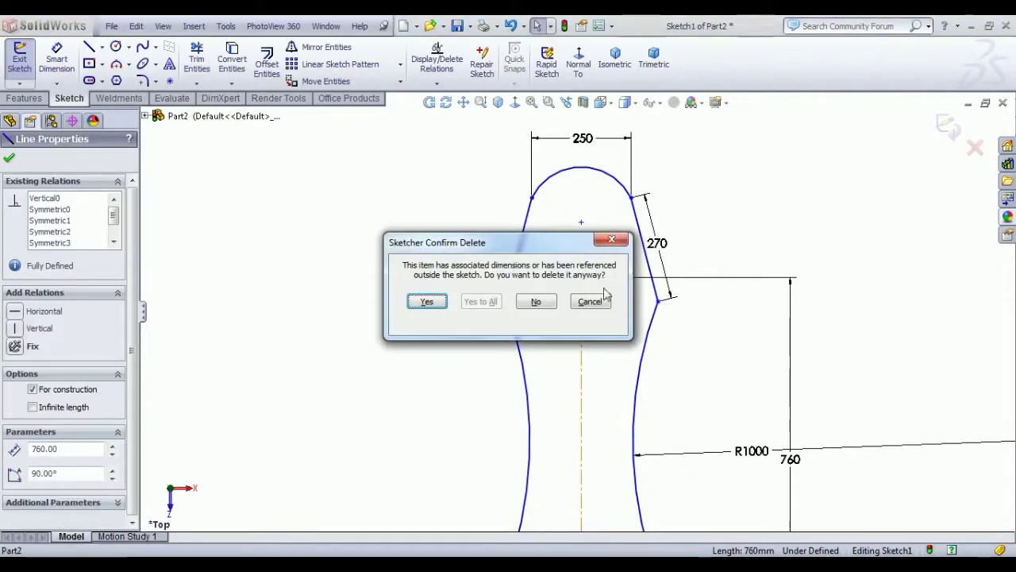
click(426, 302)
Sketch a new vertical centerline about 1038.5 mm long from the origin on the base line to the top arc
click(101, 48)
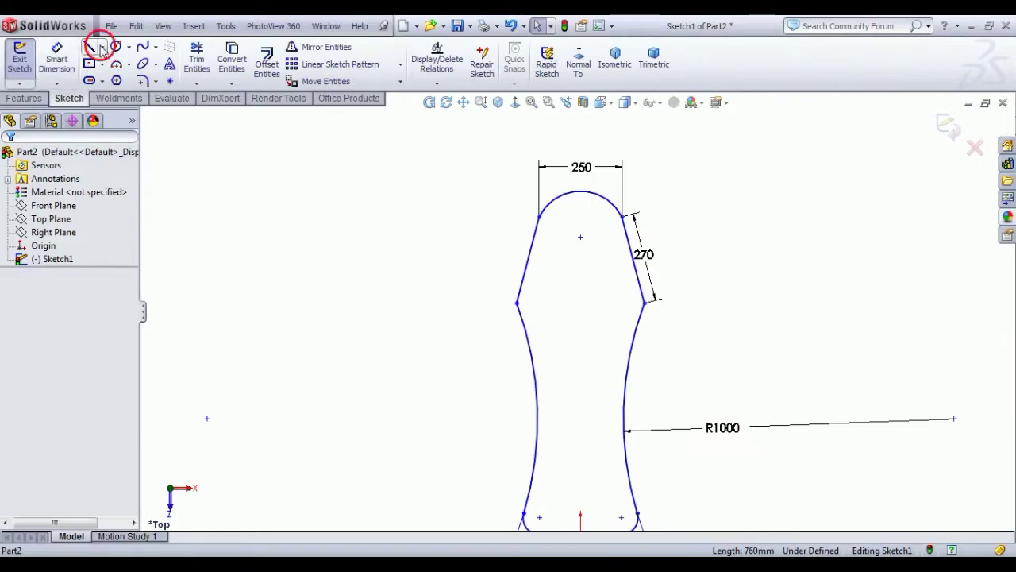
click(103, 80)
scroll(556, 520, up, 1)
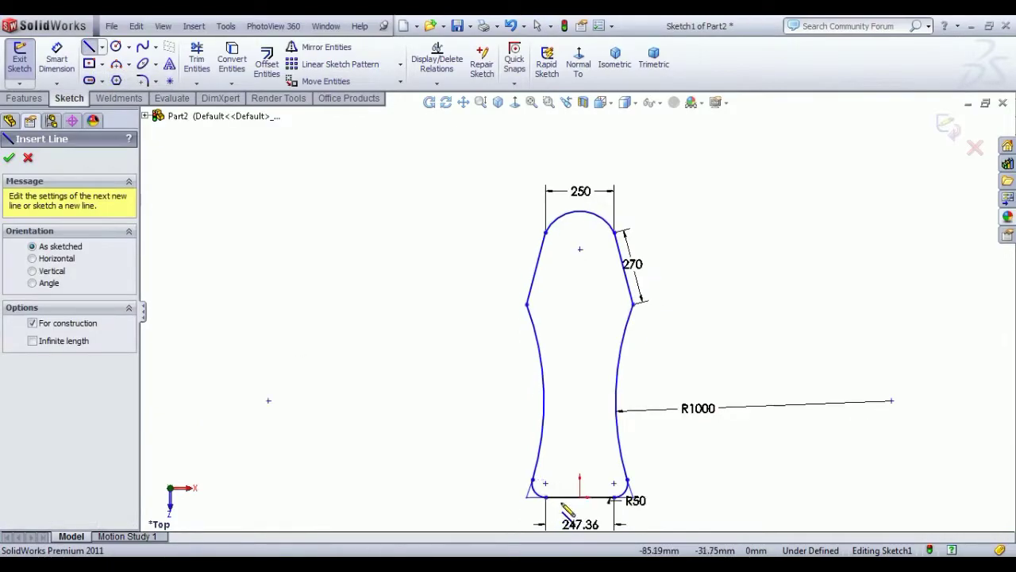
scroll(580, 486, down, 2)
click(592, 474)
scroll(601, 285, up, 2)
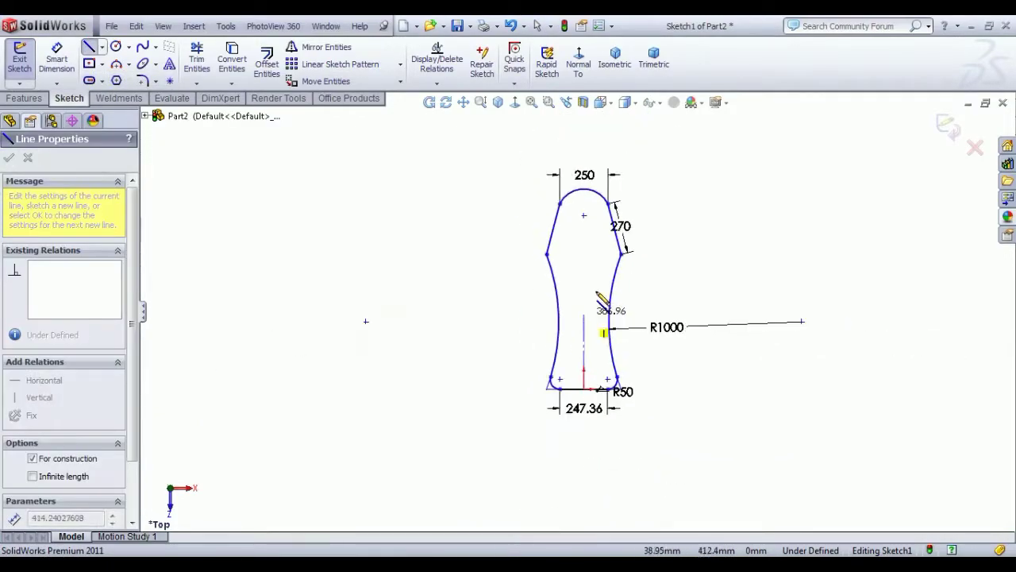
scroll(588, 208, down, 3)
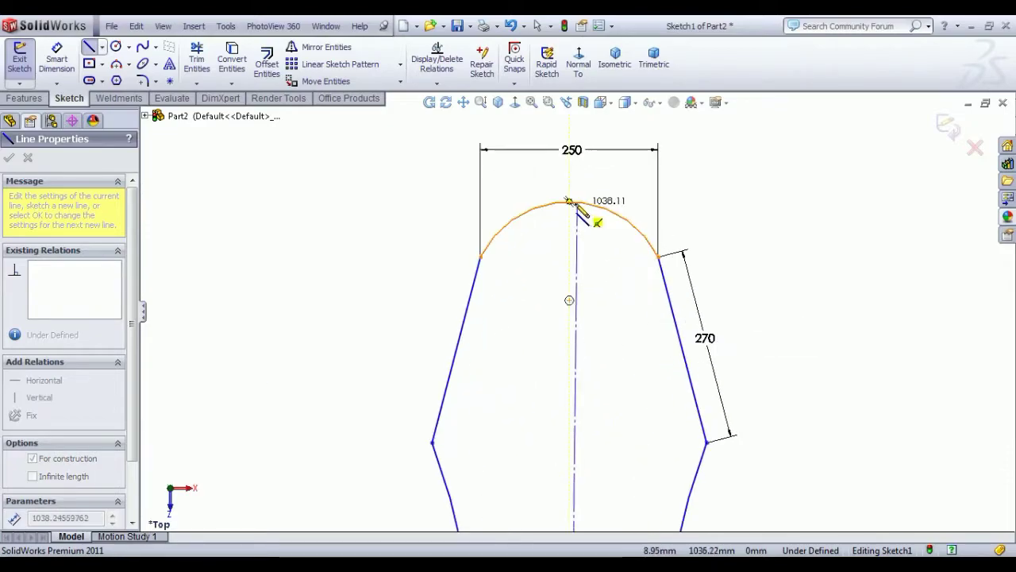
click(570, 201)
right_click(731, 205)
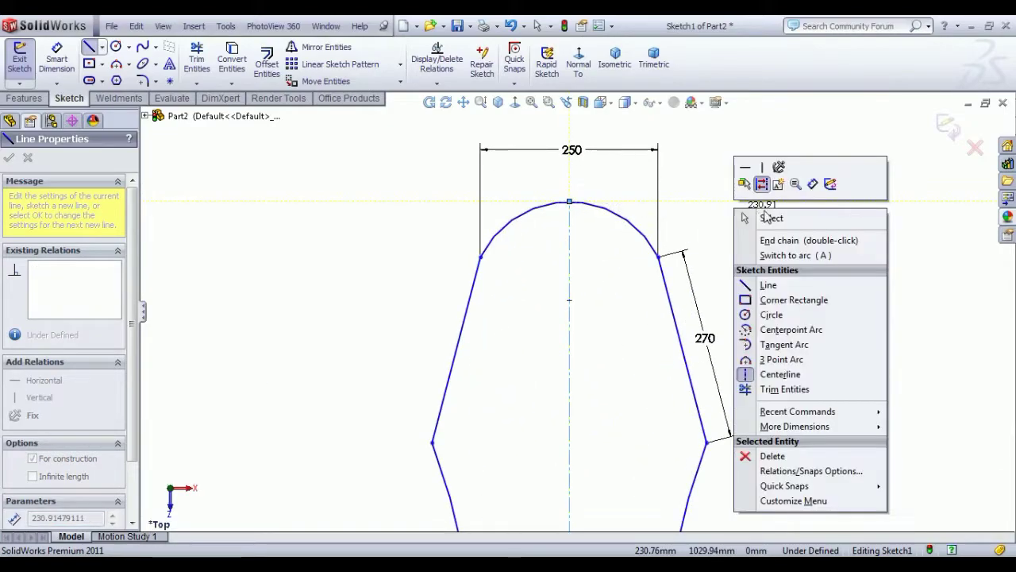
click(767, 217)
Dimension the new centerline's length to 760 mm
click(56, 59)
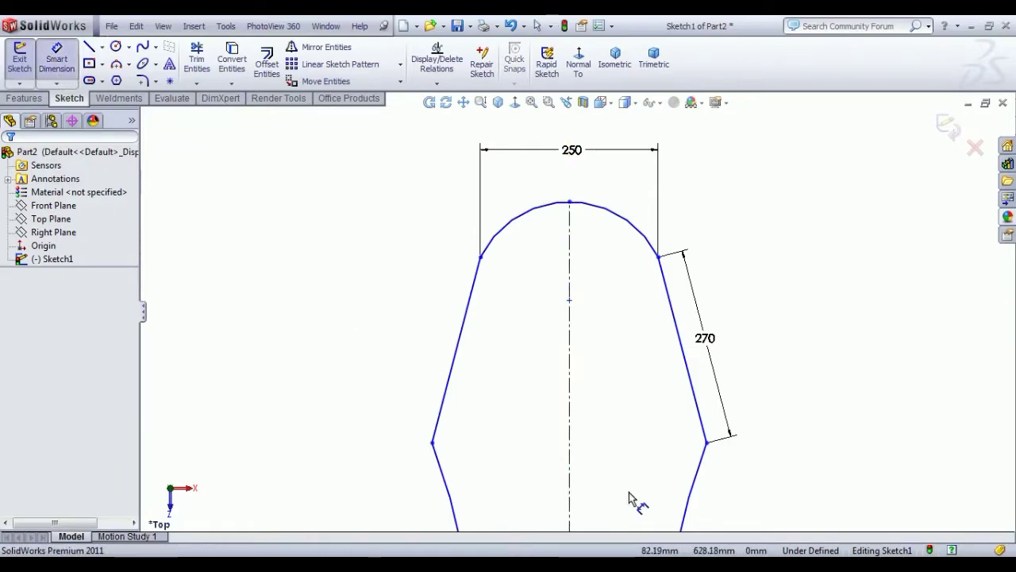
scroll(636, 500, up, 2)
scroll(584, 270, down, 3)
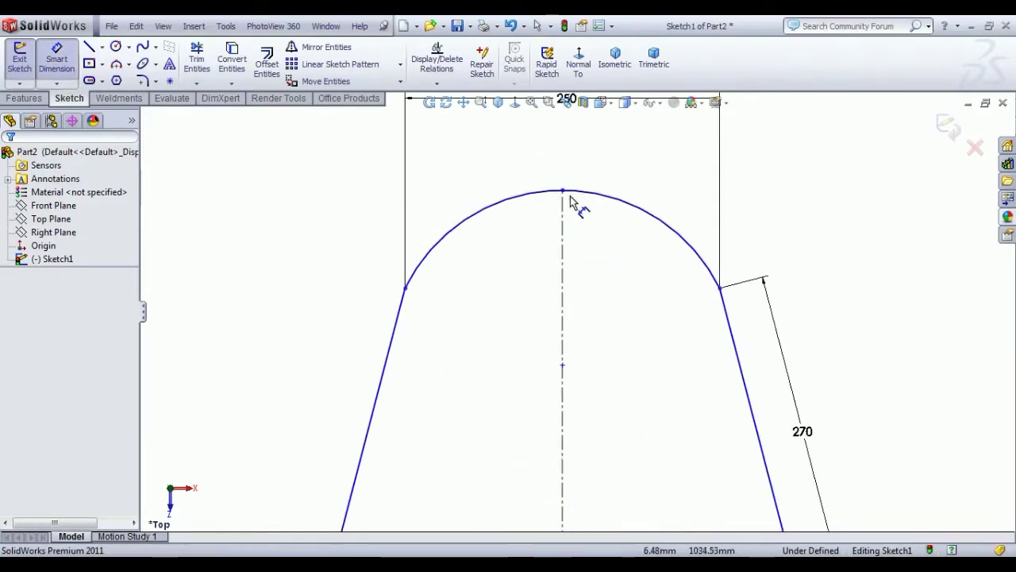
click(564, 234)
scroll(675, 473, up, 4)
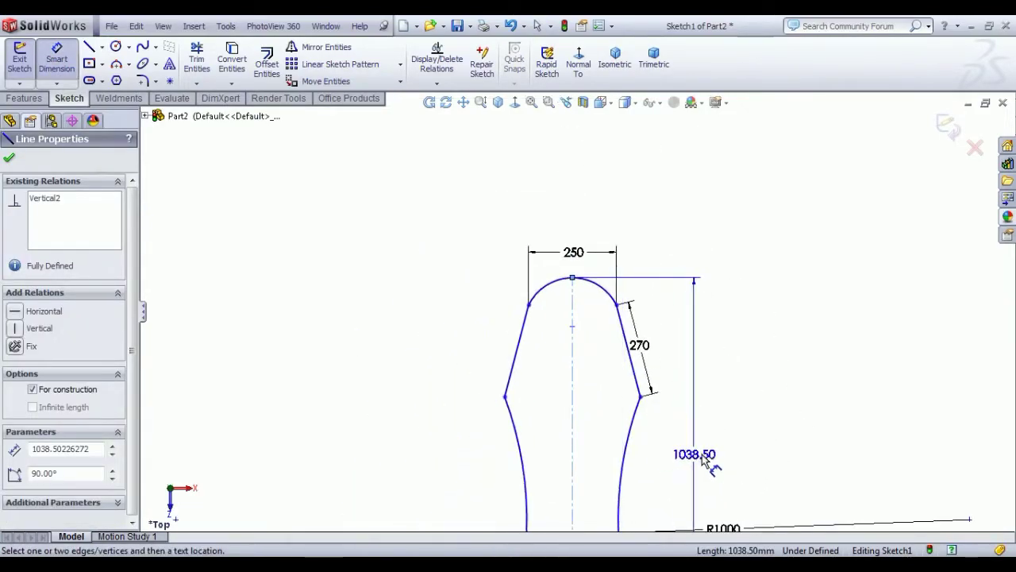
scroll(703, 460, up, 2)
click(717, 429)
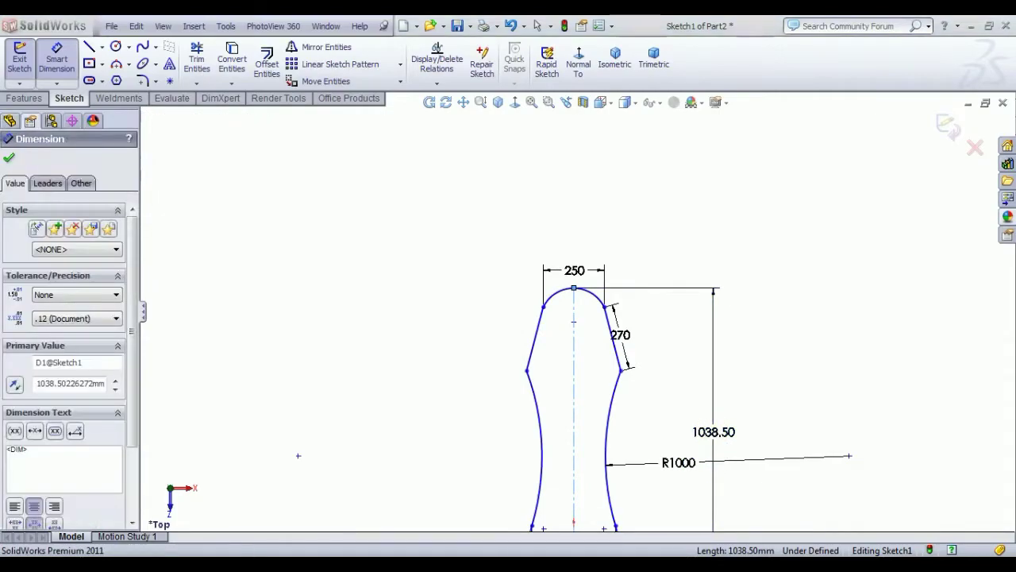
text(760)
key(Return)
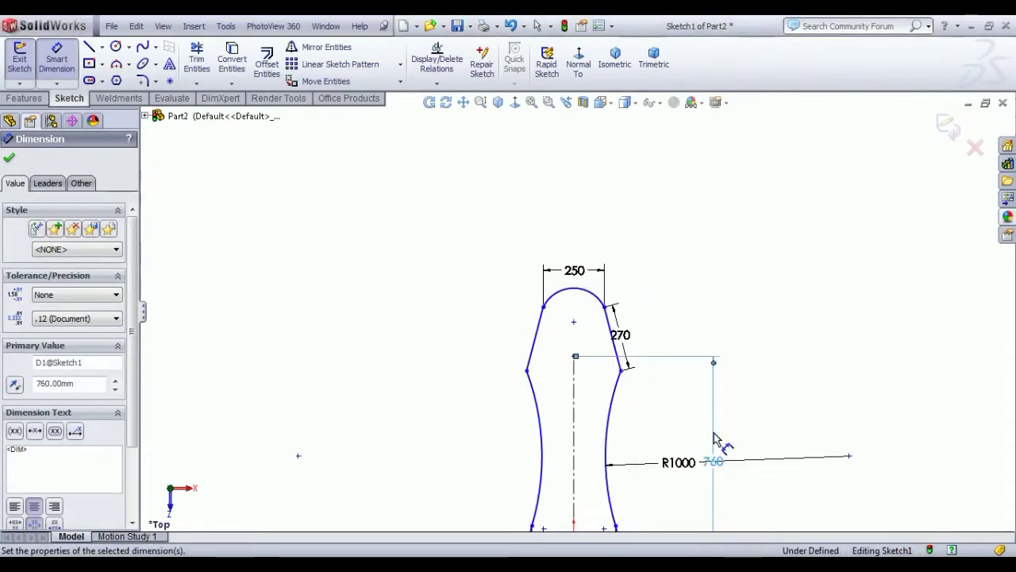
Delete the 760 mm dimension from the centerline
right_click(690, 242)
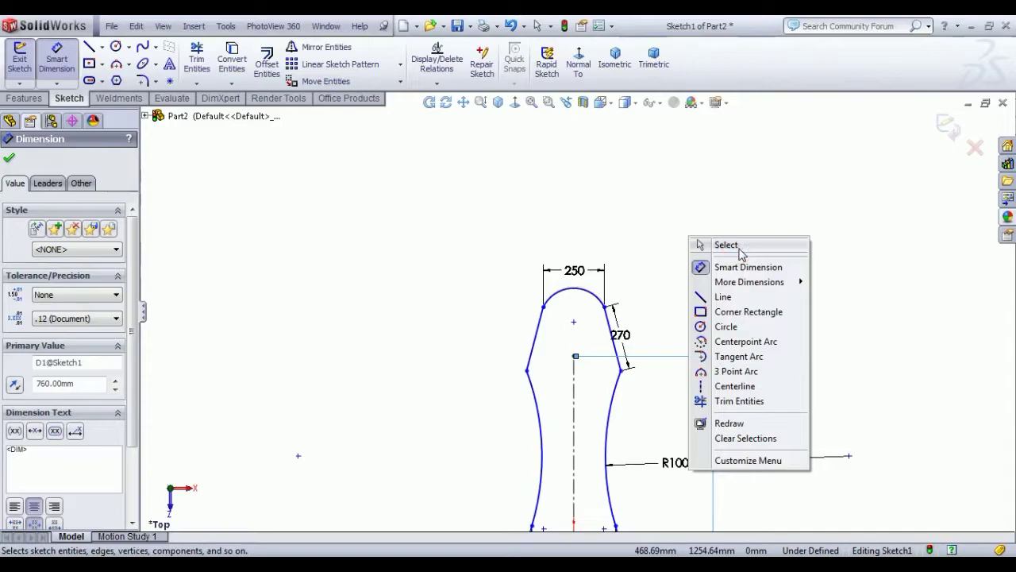
click(739, 247)
click(714, 463)
key(Delete)
Dimension the vertical distance between the base line and the top arc to 760 mm
key(f)
scroll(561, 486, down, 5)
scroll(659, 312, down, 3)
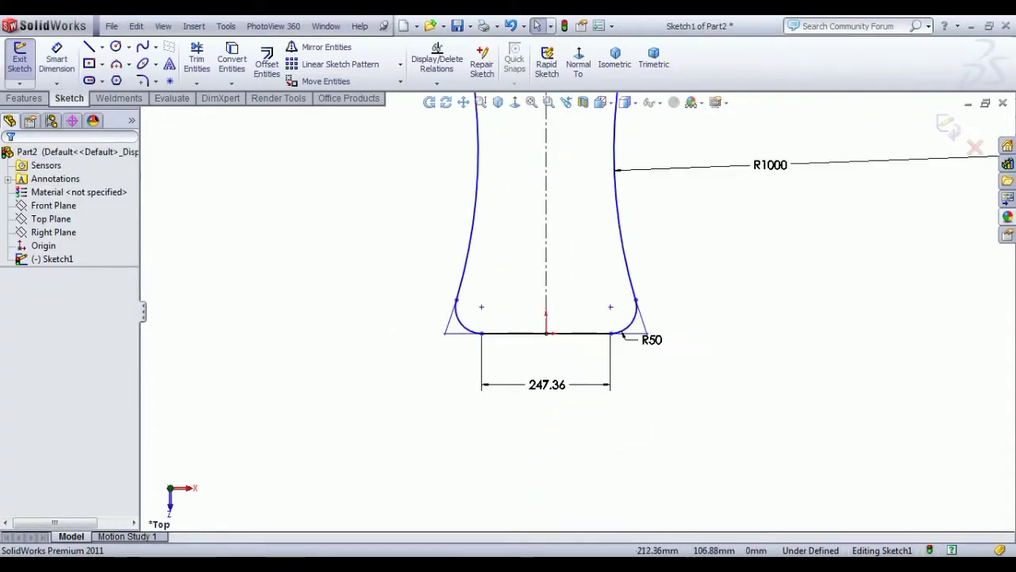
click(56, 60)
click(577, 334)
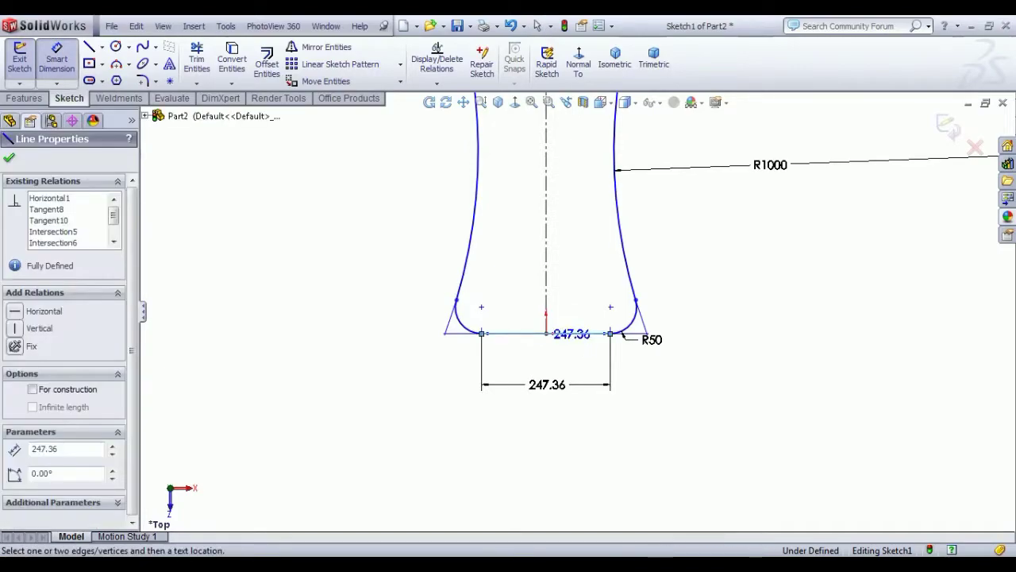
scroll(584, 230, up, 6)
scroll(584, 190, down, 5)
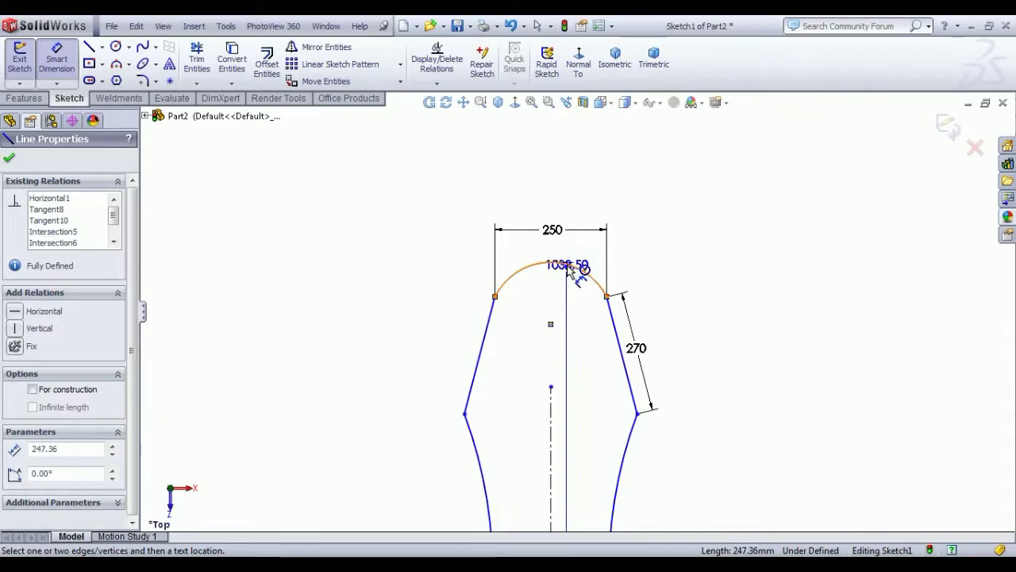
click(579, 265)
scroll(806, 465, up, 3)
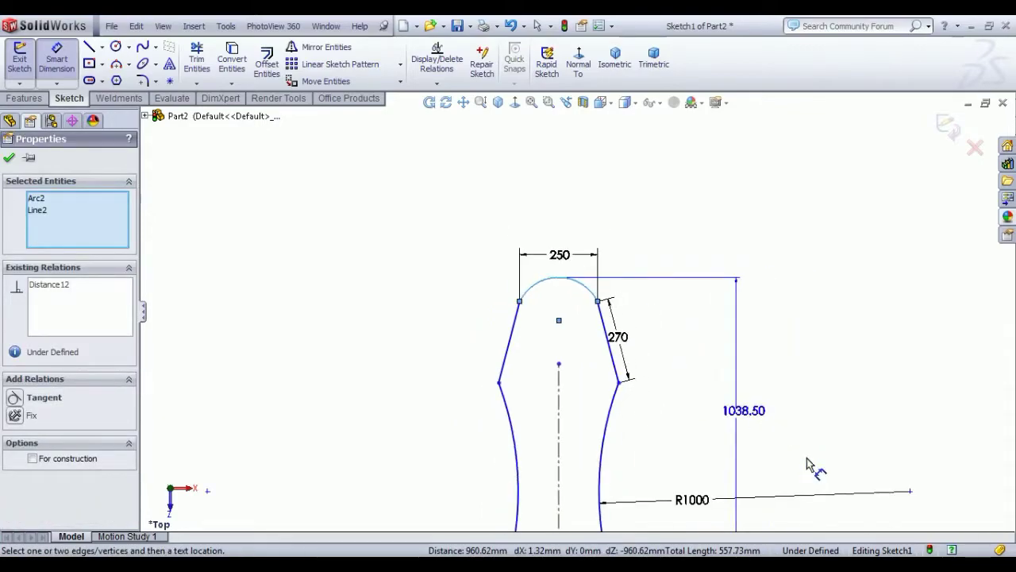
scroll(751, 452, up, 2)
scroll(742, 450, down, 1)
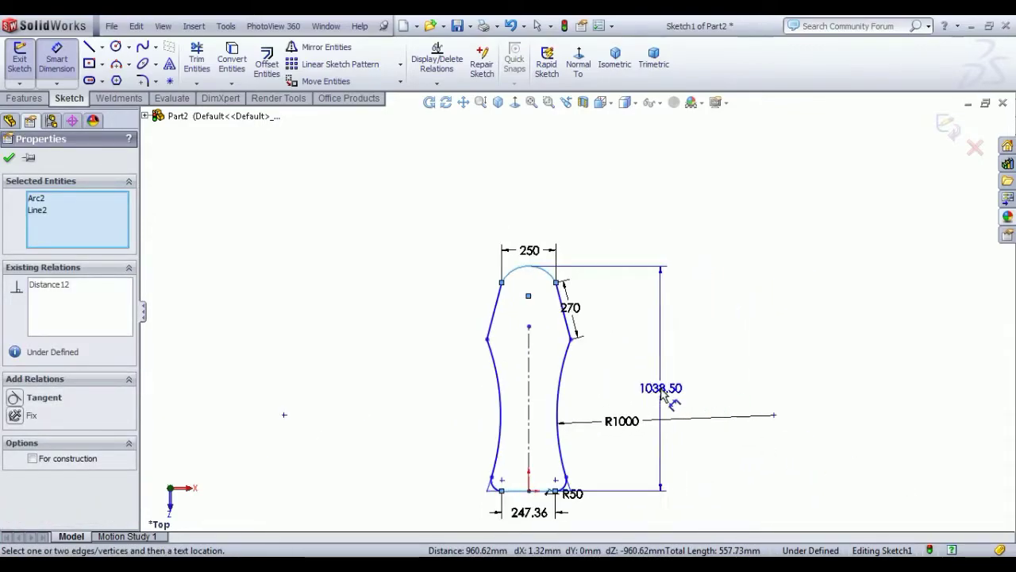
click(661, 391)
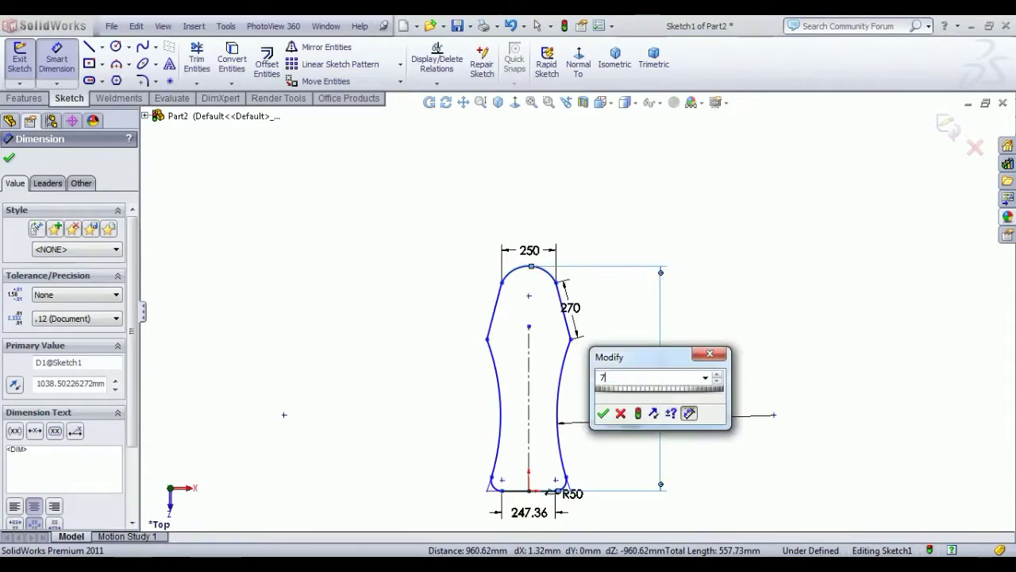
key(Return)
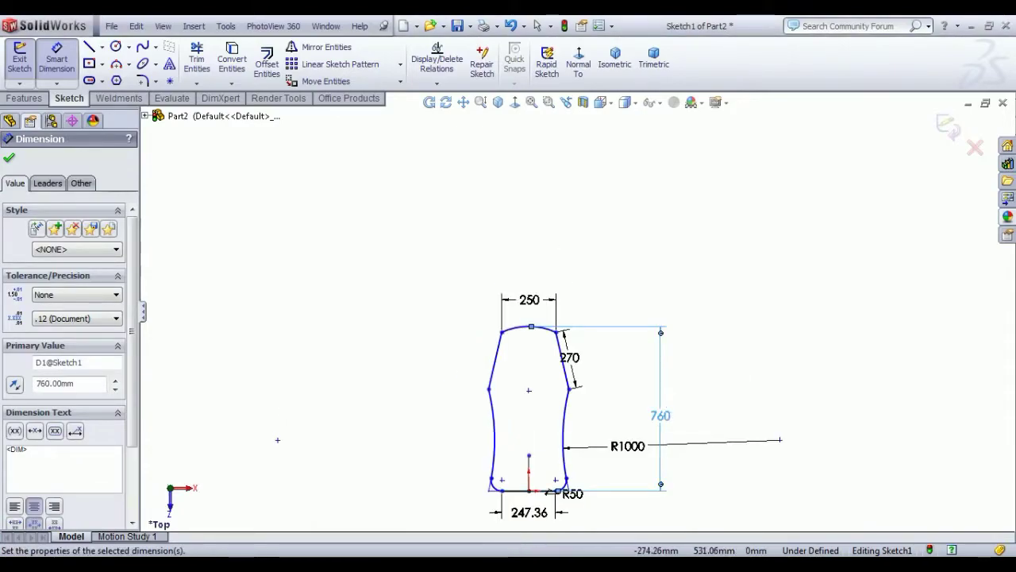
scroll(484, 381, down, 3)
right_click(433, 259)
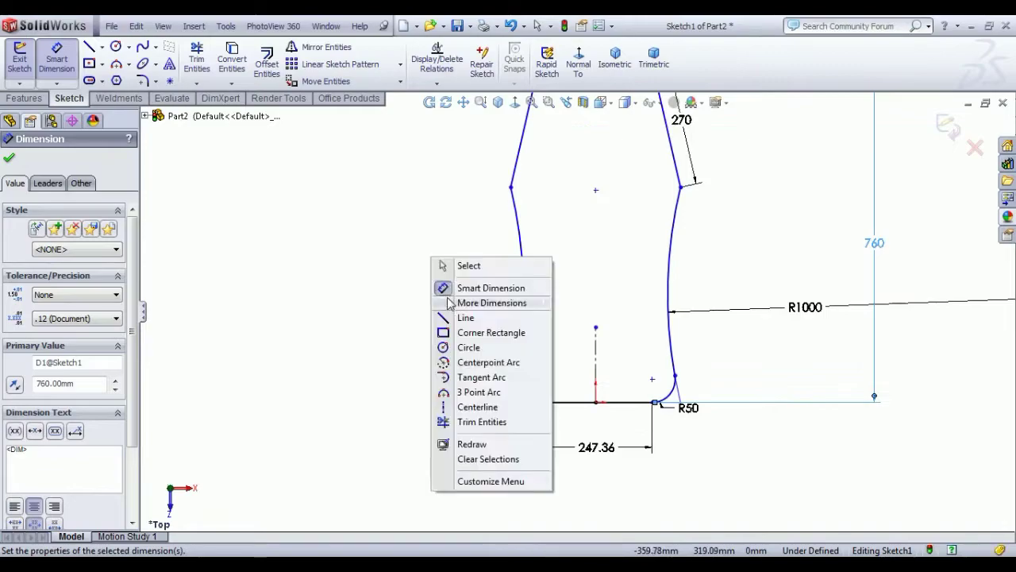
click(467, 266)
Add an equal relation between the two straight upper side lines of the profile
click(672, 285)
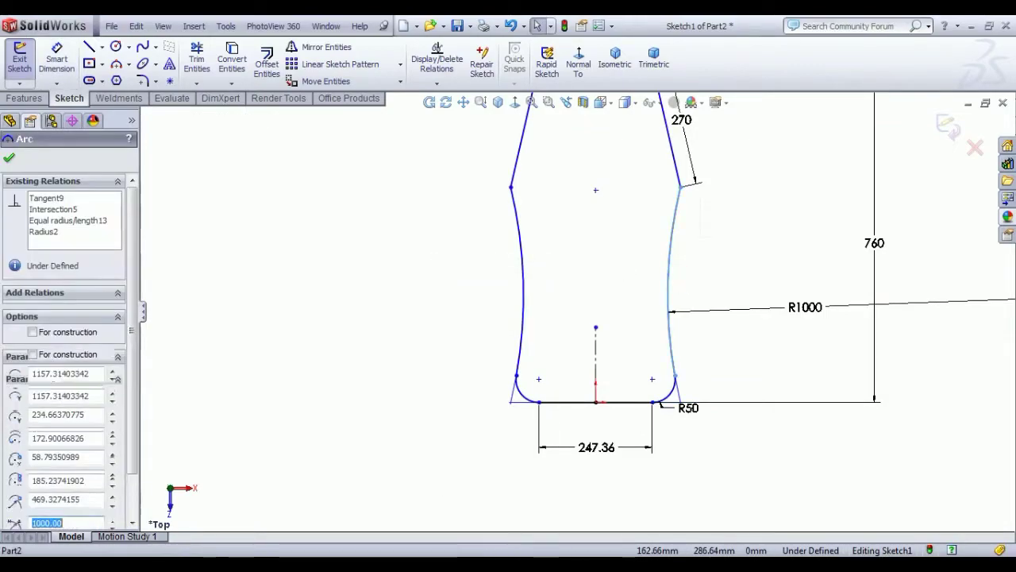
scroll(597, 268, up, 2)
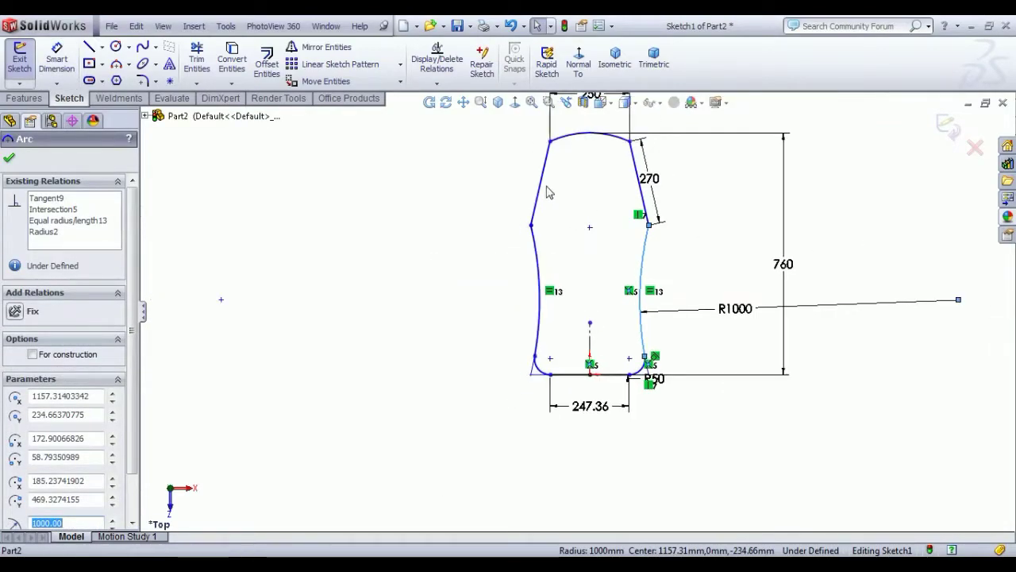
click(544, 190)
ctrl+click(645, 203)
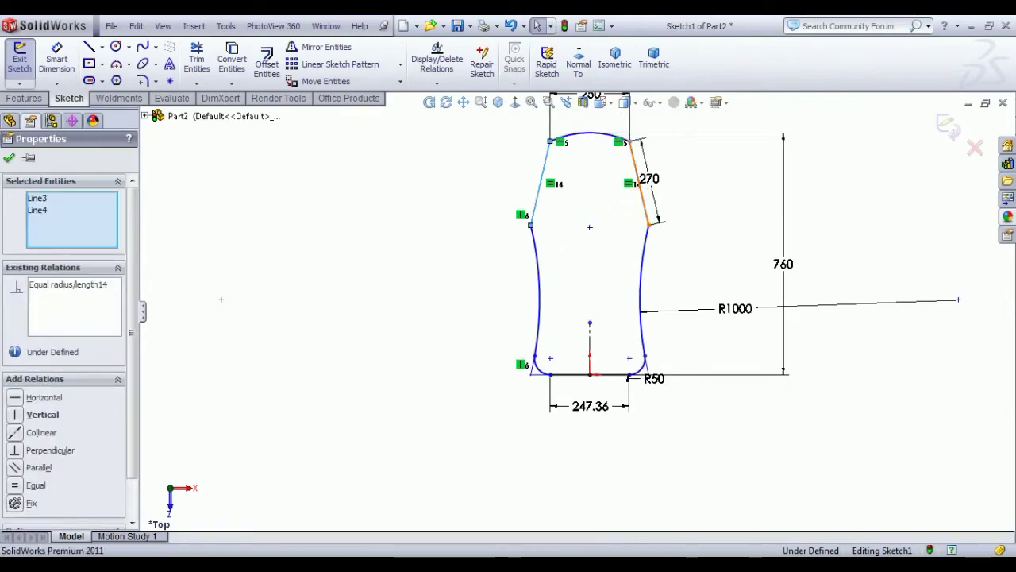
click(770, 144)
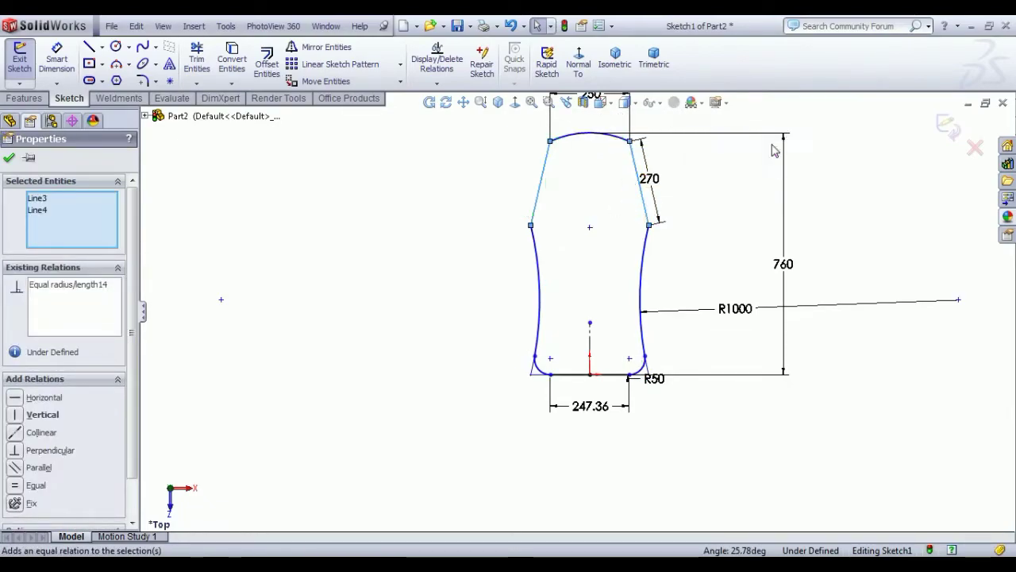
click(391, 294)
Shift the vertex on the profile's left side slightly to test which sketch geometry can still move
mouse_move(532, 226)
mouse_down()
mouse_move(494, 223)
mouse_move(532, 229)
mouse_move(525, 237)
mouse_move(539, 231)
mouse_up()
click(445, 251)
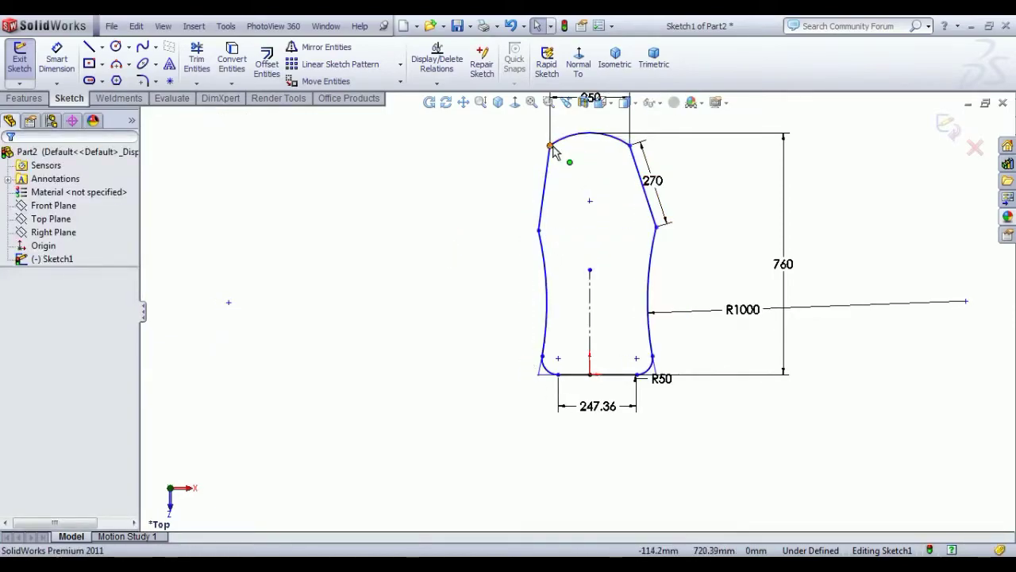
click(590, 333)
click(416, 368)
Add a midpoint relation between the horizontal base line and the origin point
click(590, 374)
click(611, 374)
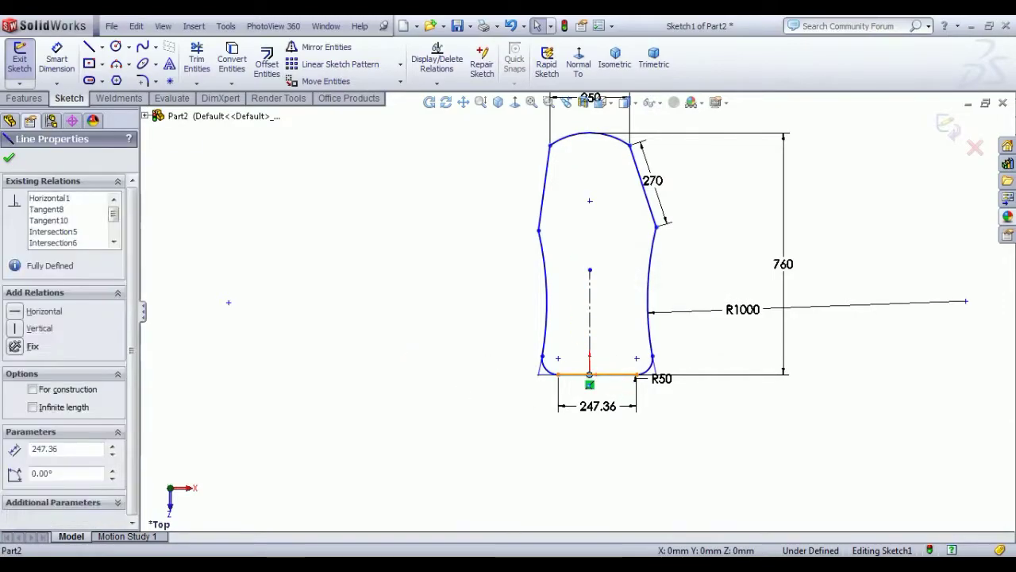
ctrl+click(590, 375)
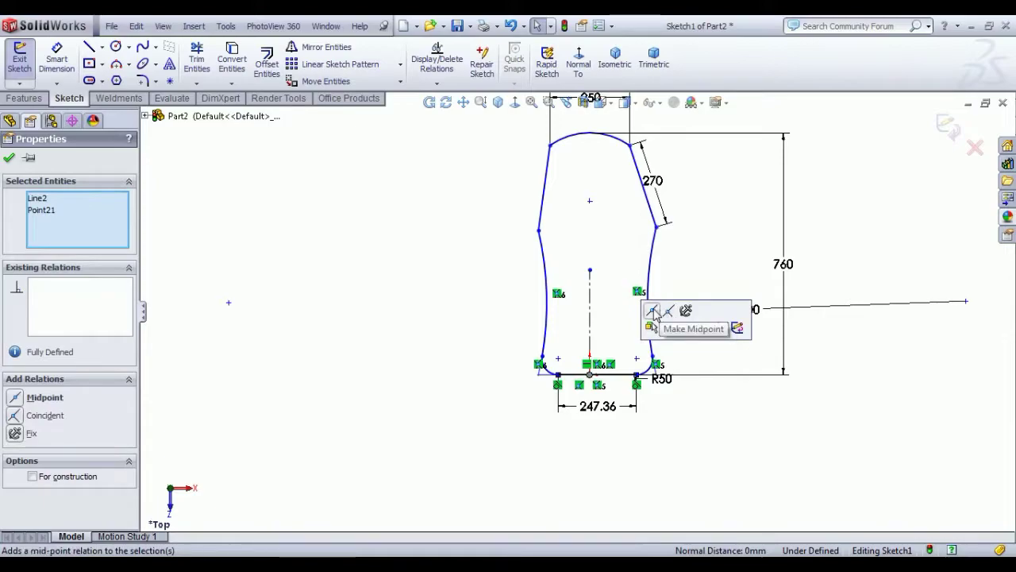
click(667, 311)
click(578, 216)
Add a horizontal relation between the two endpoints of the top arc
click(551, 145)
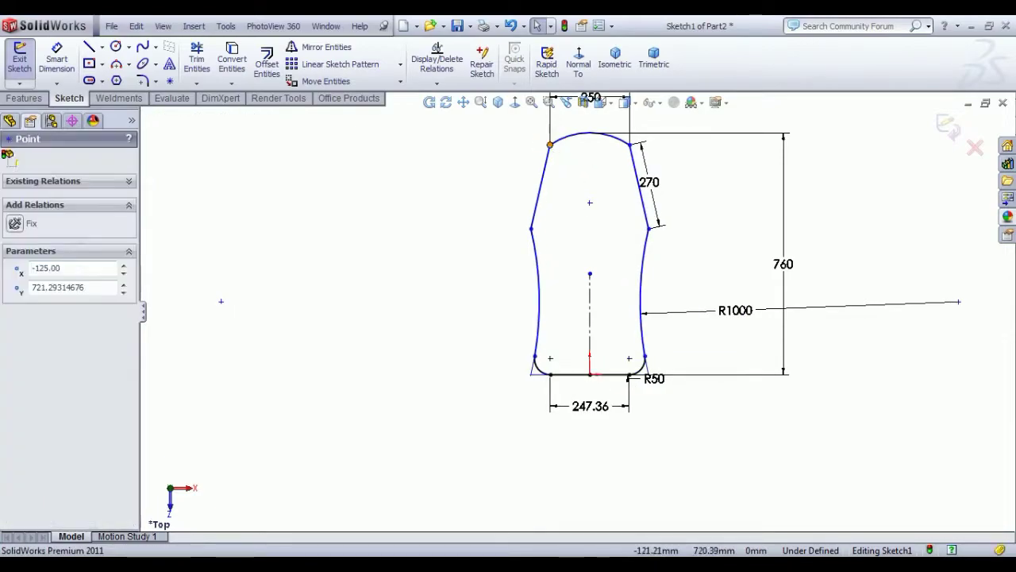
ctrl+click(630, 145)
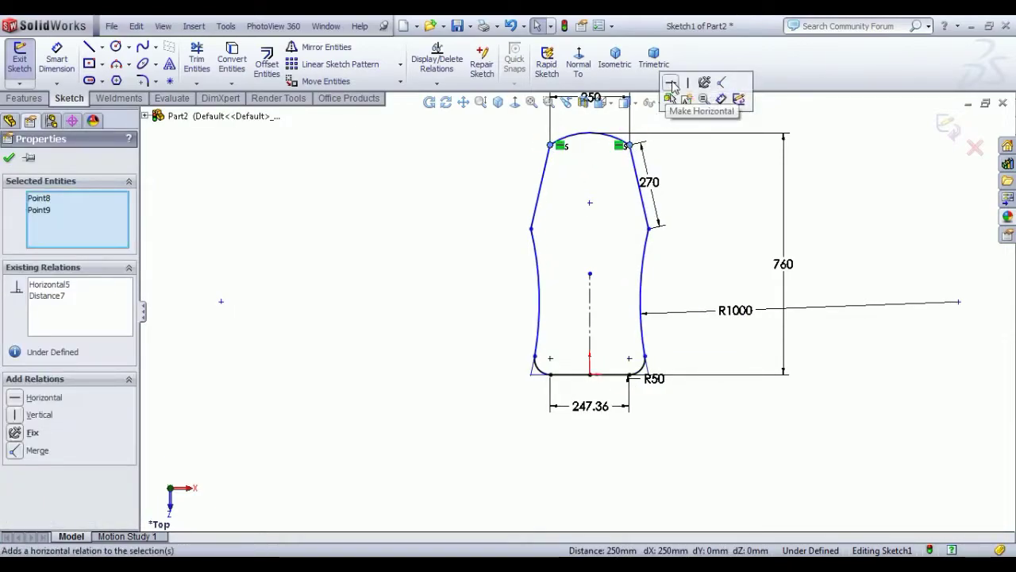
click(556, 212)
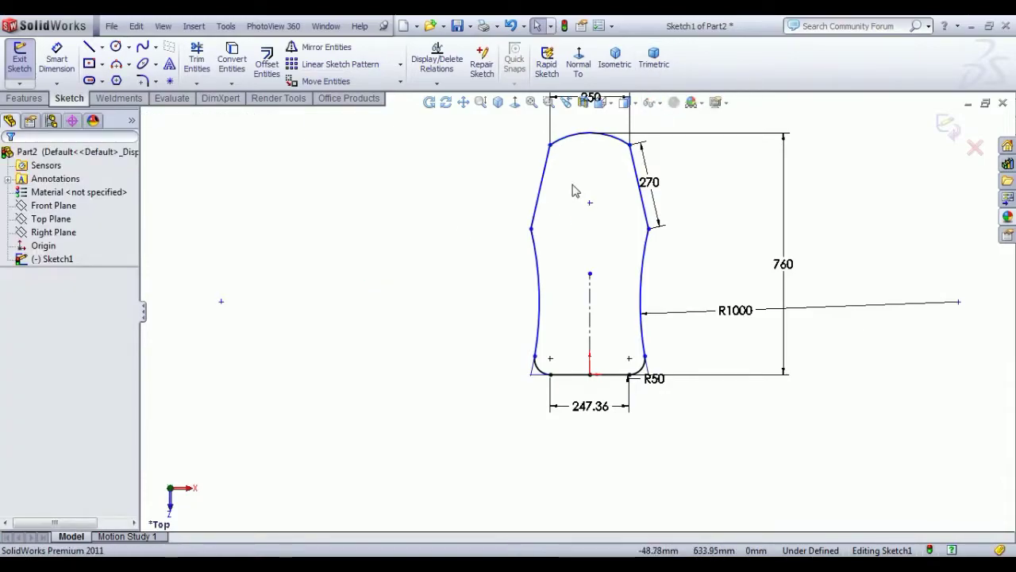
Make the top arc's center point coincident with the vertical centerline and test the profile's remaining movement
click(589, 273)
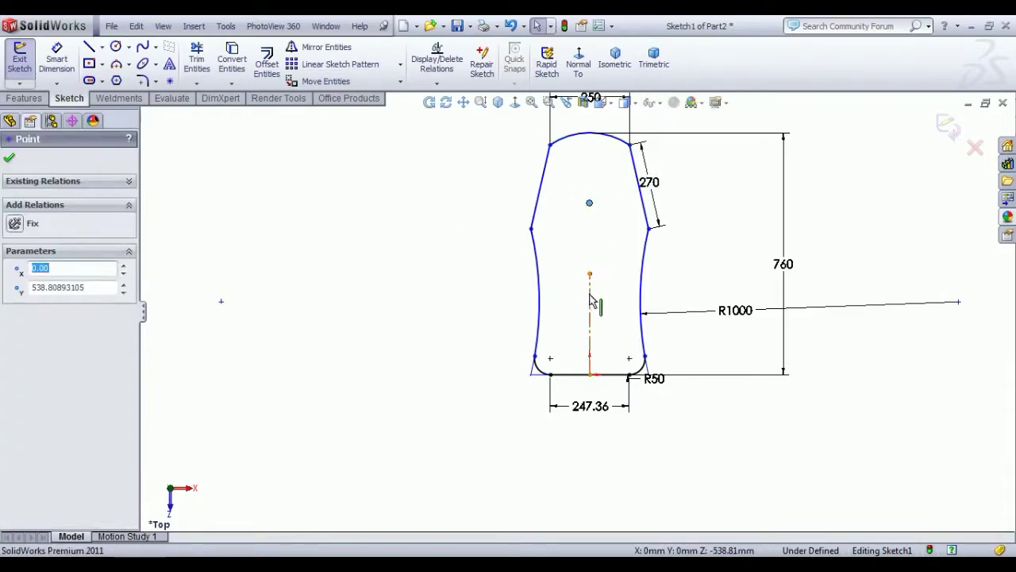
ctrl+click(590, 302)
click(646, 246)
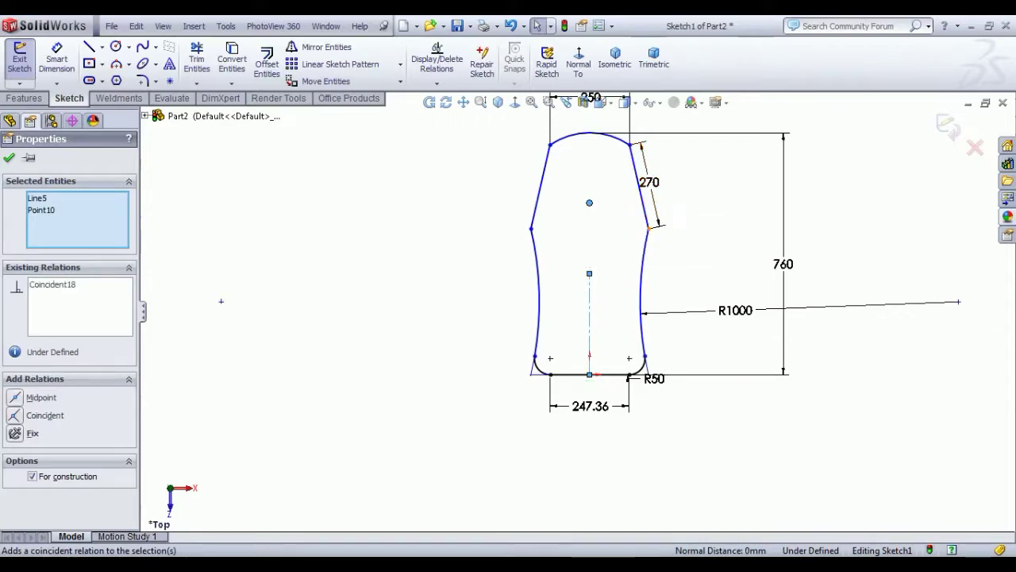
click(490, 278)
drag(511, 232, 466, 228)
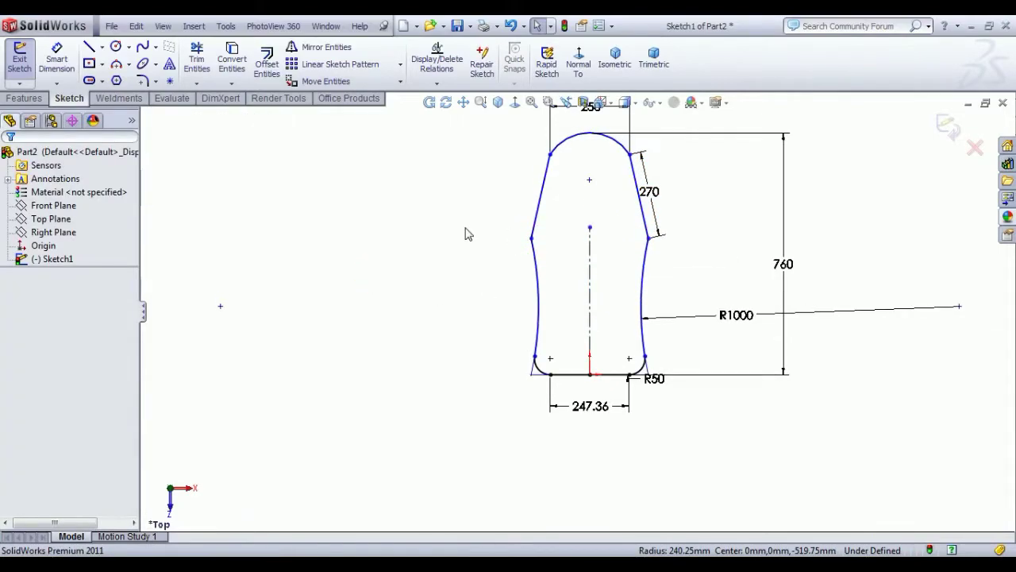
Dimension the top arc's radius to 240.25 mm
click(40, 67)
click(608, 139)
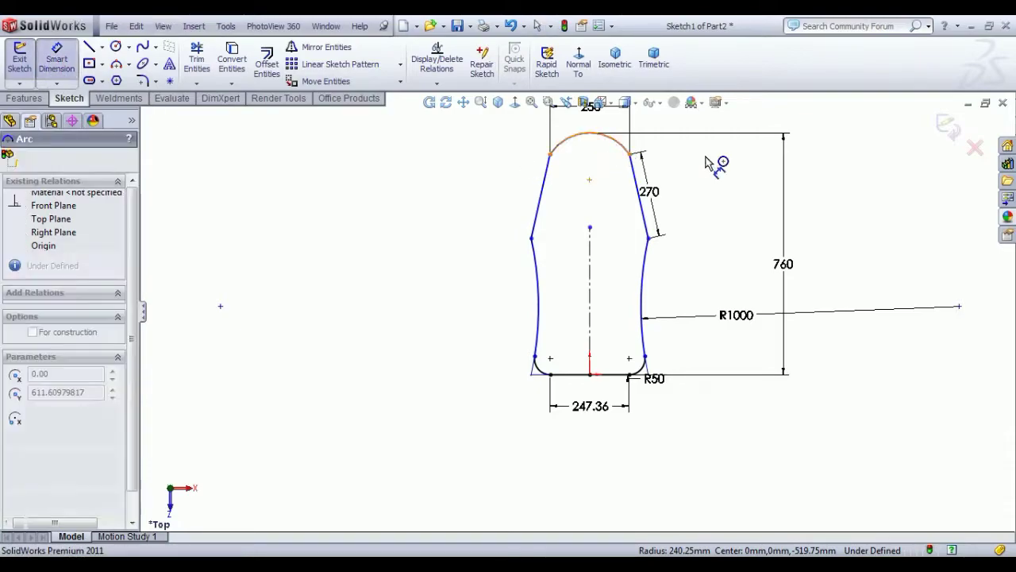
scroll(706, 147, up, 2)
click(671, 169)
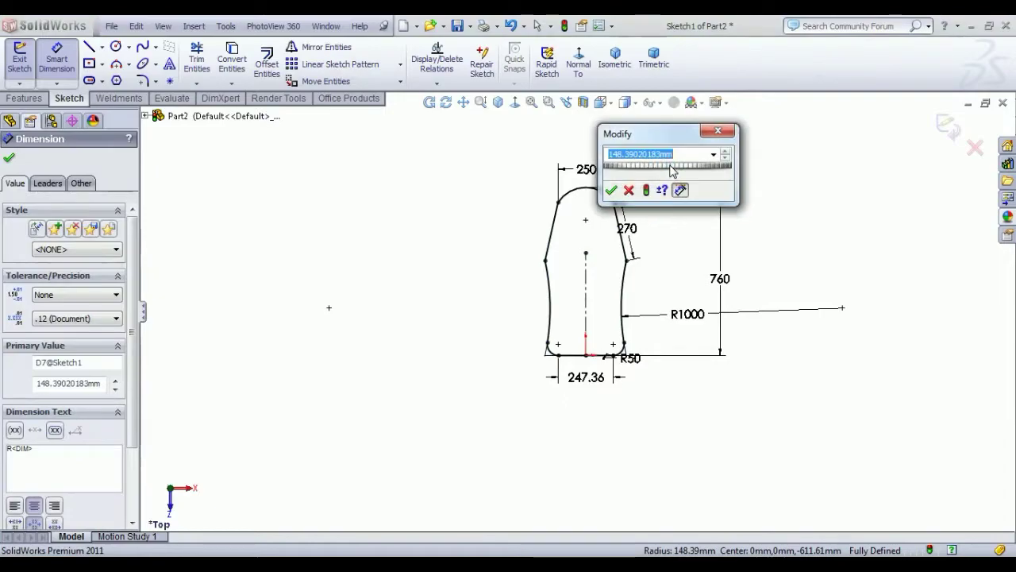
text(240.2)
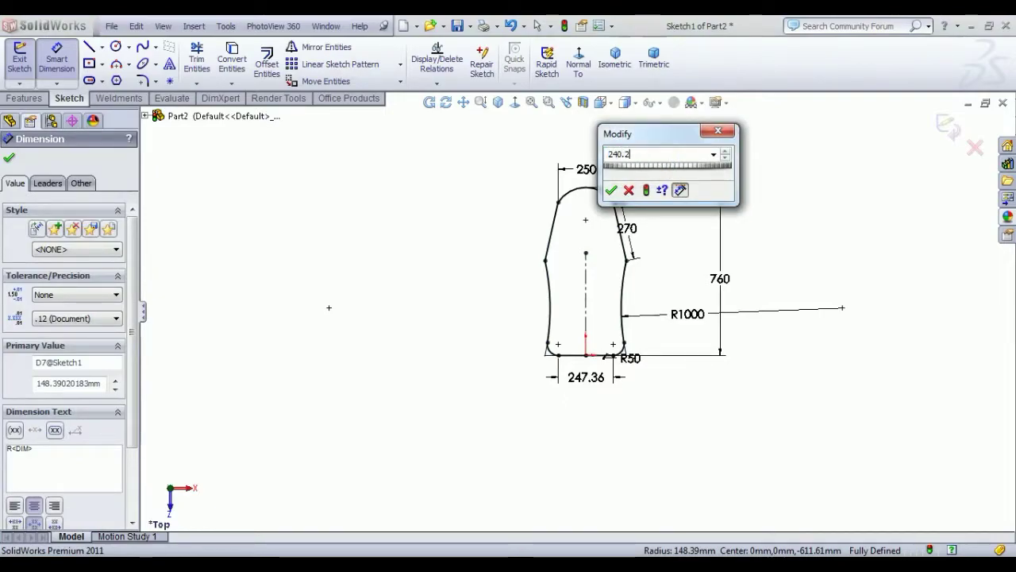
text(5)
key(Return)
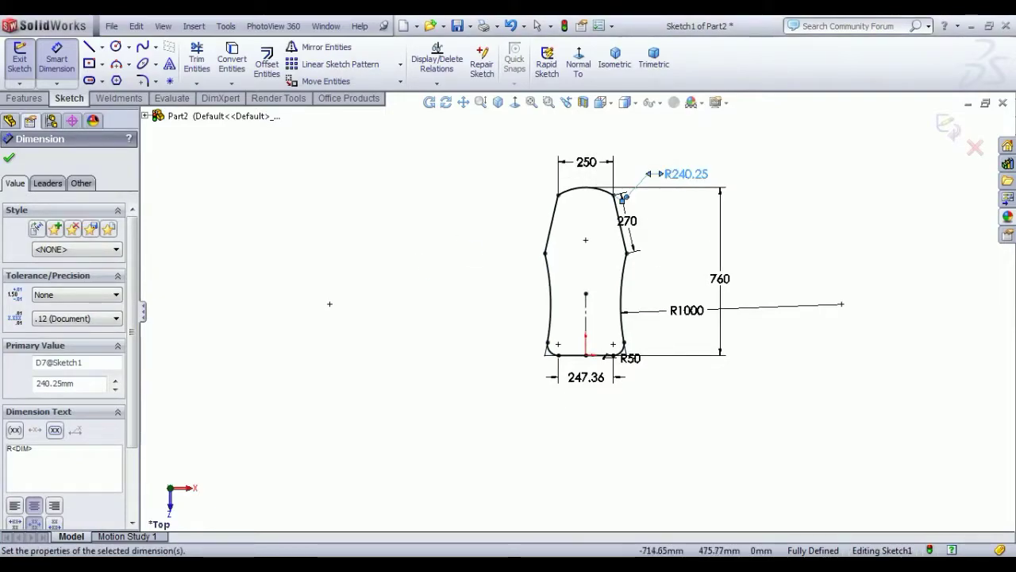
right_click(419, 257)
click(457, 265)
Move the 270 mm side line dimension farther outward from the profile
scroll(652, 203, down, 3)
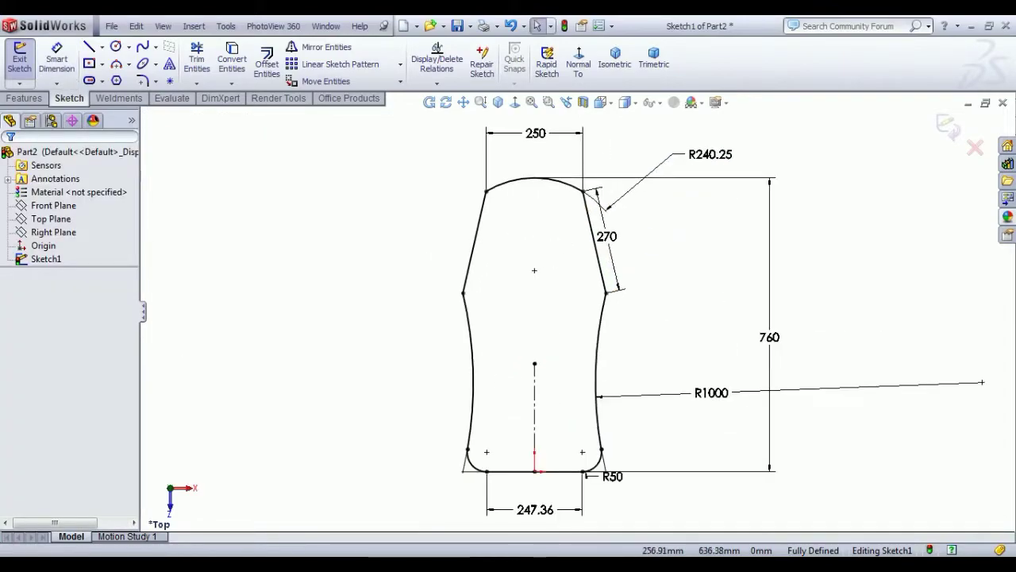
drag(635, 243, 645, 232)
click(365, 255)
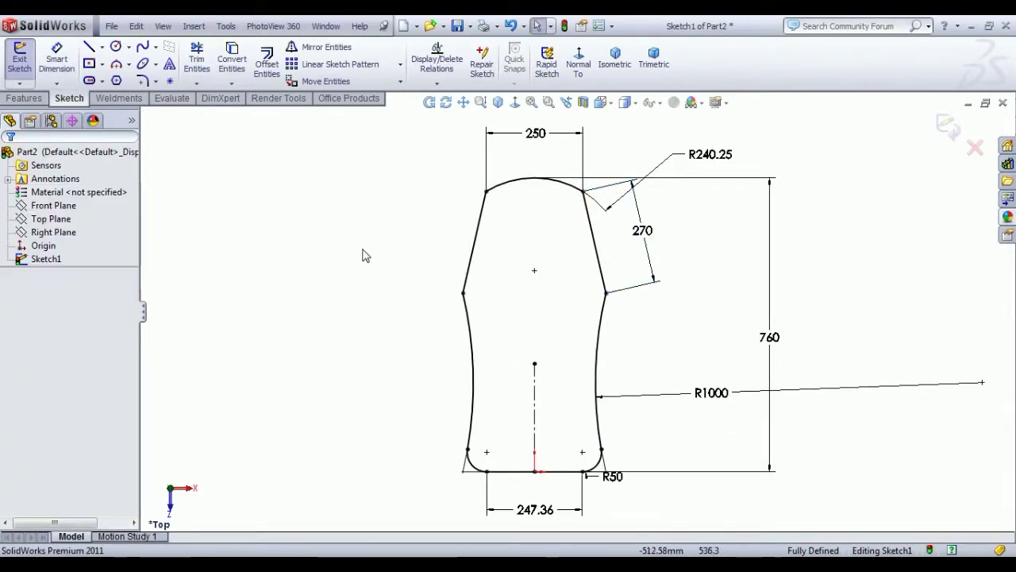
Fillet both corners between the top arc and the straight sides with a 50 mm radius, accepting changes to related geometry
click(57, 66)
click(142, 81)
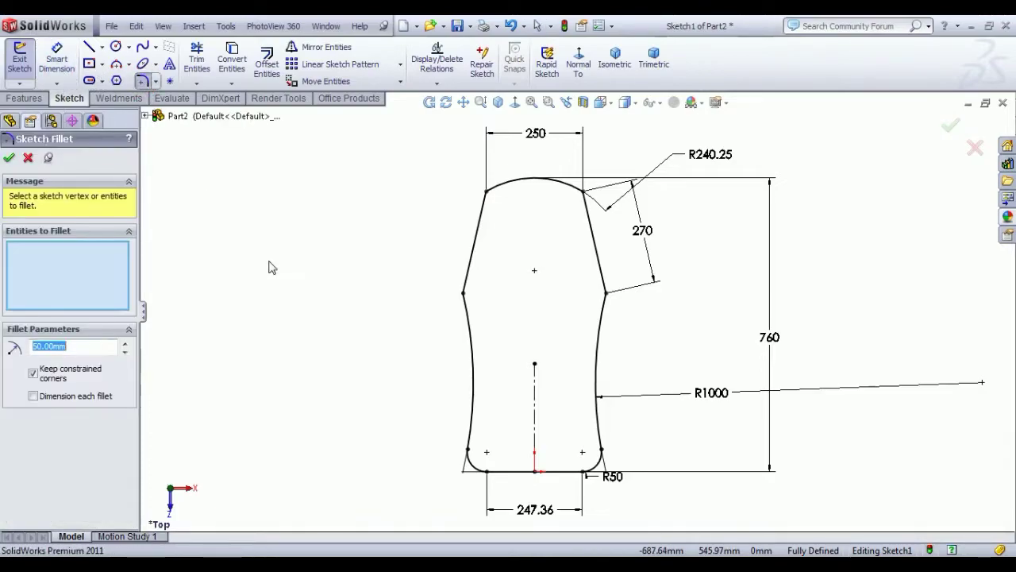
click(487, 193)
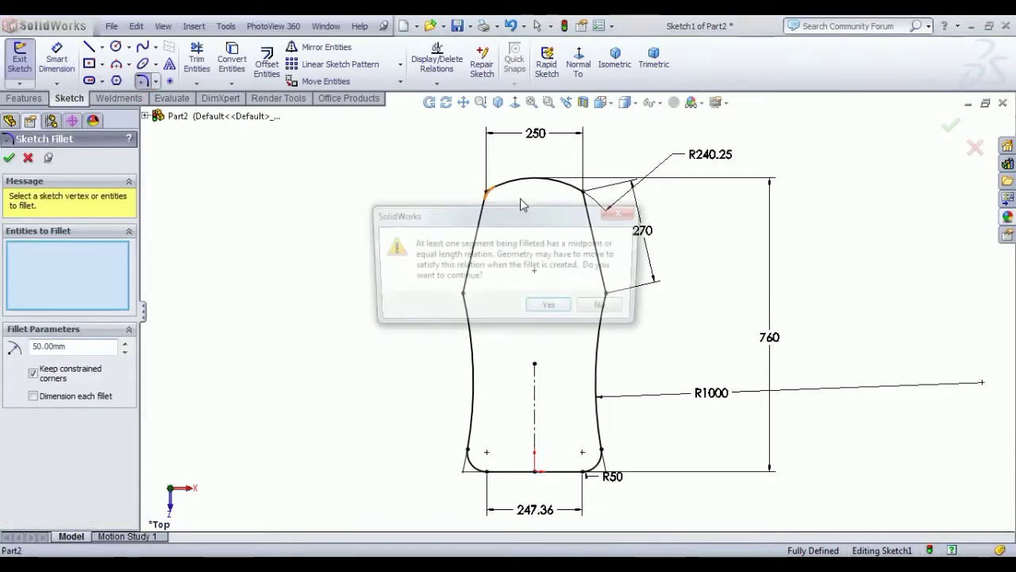
click(545, 309)
click(584, 194)
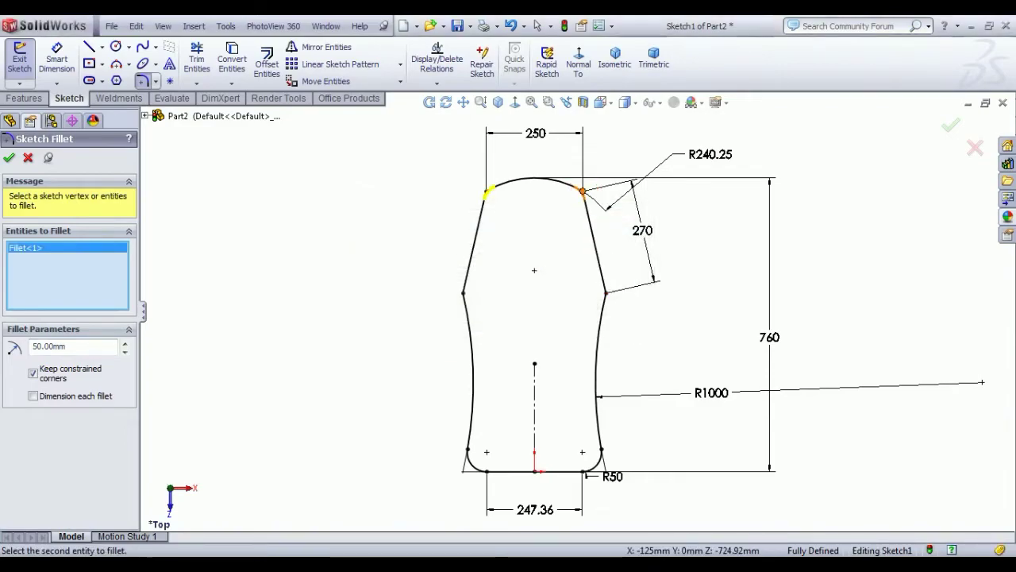
click(554, 309)
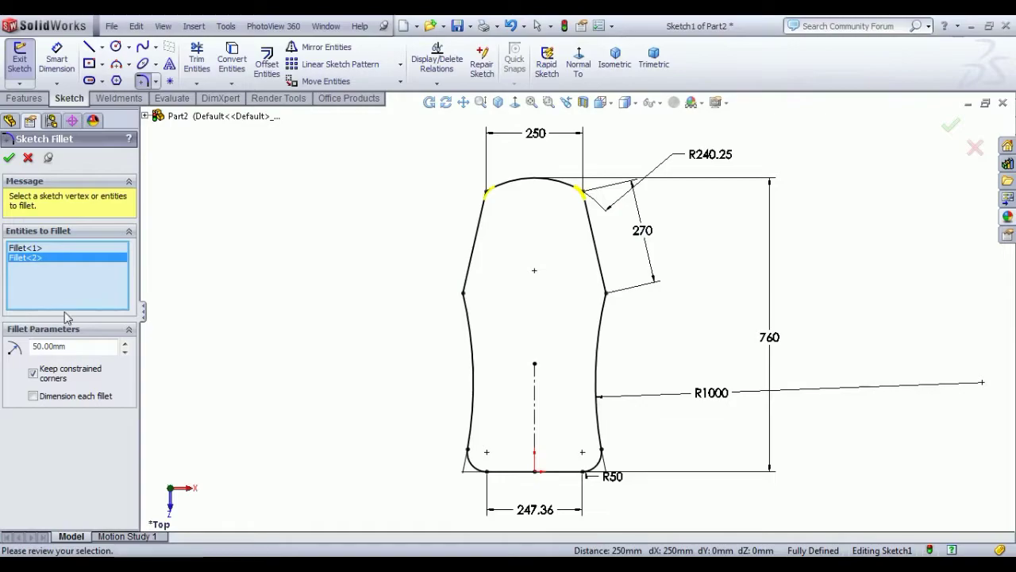
click(9, 159)
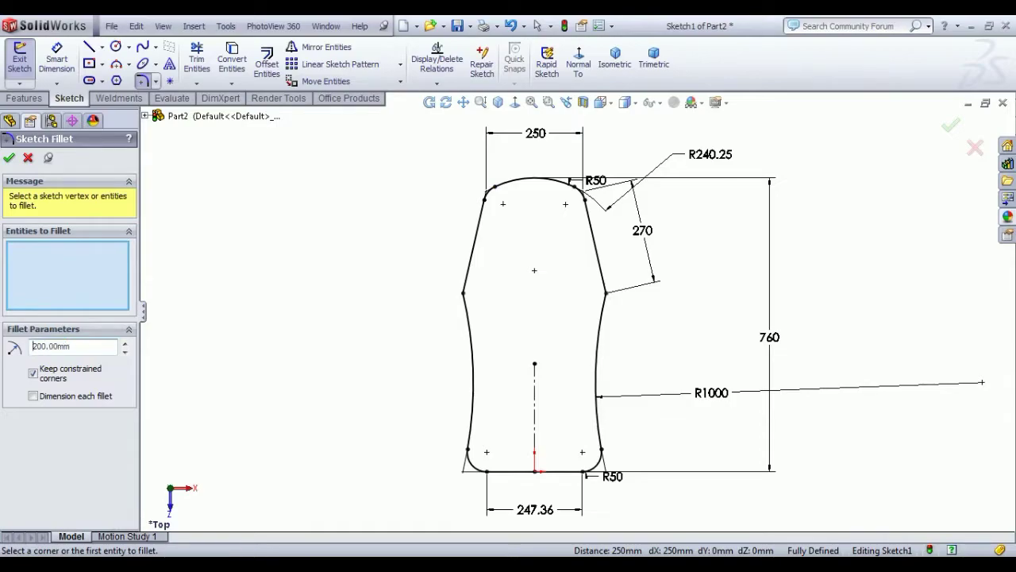
Fillet the two side vertices between the straight lines and the R1000 arcs with a 200 mm radius
click(464, 294)
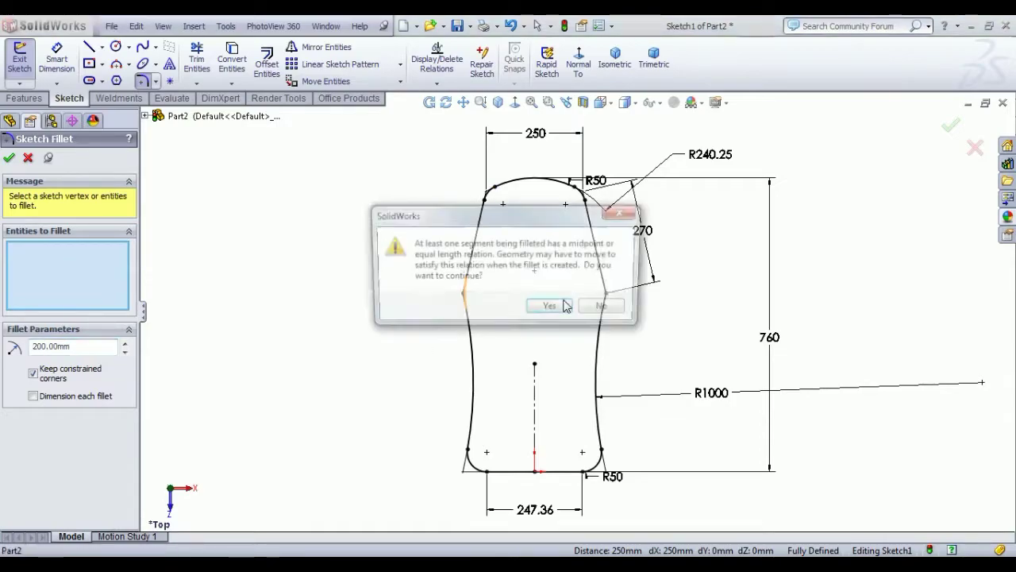
click(549, 307)
click(607, 294)
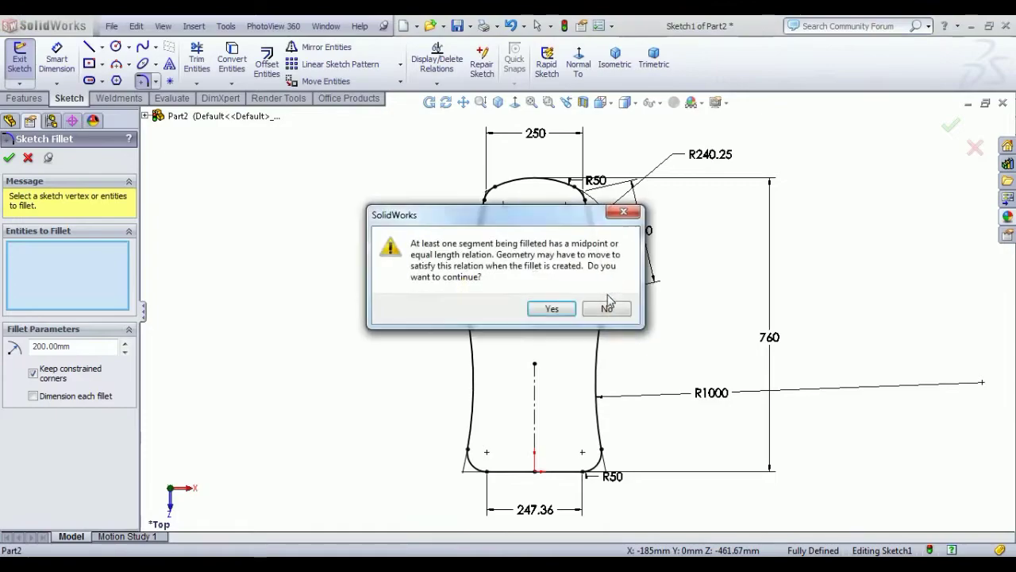
click(553, 309)
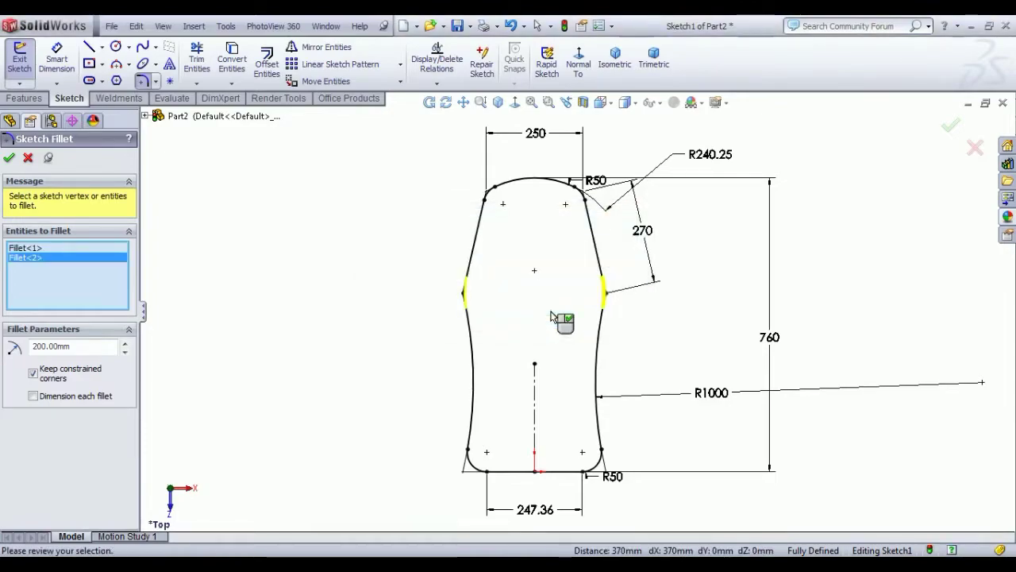
click(9, 159)
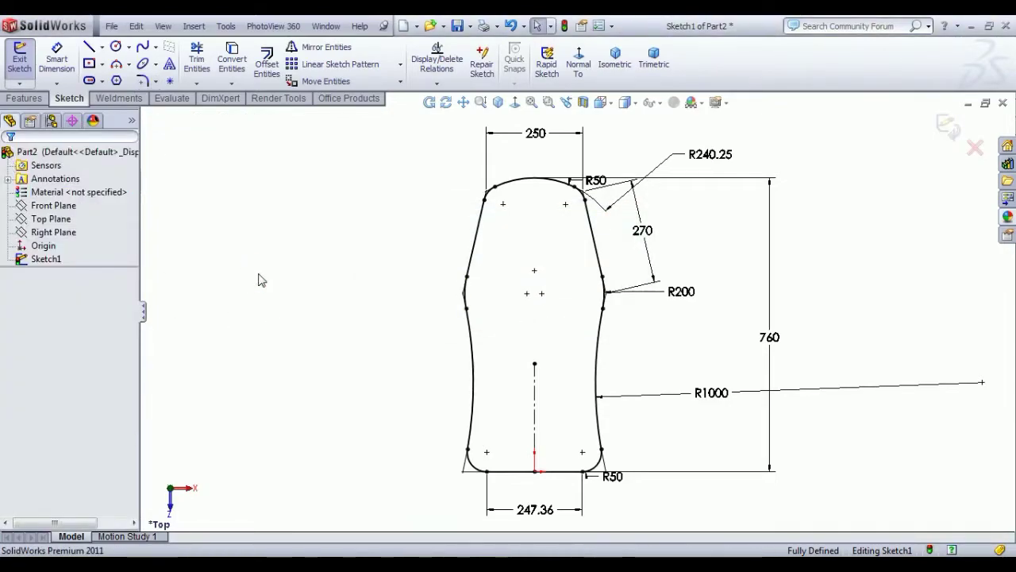
Finish the sketch and extrude the closed profile upward as a blind boss 55 mm deep
scroll(479, 460, down, 1)
scroll(479, 461, up, 1)
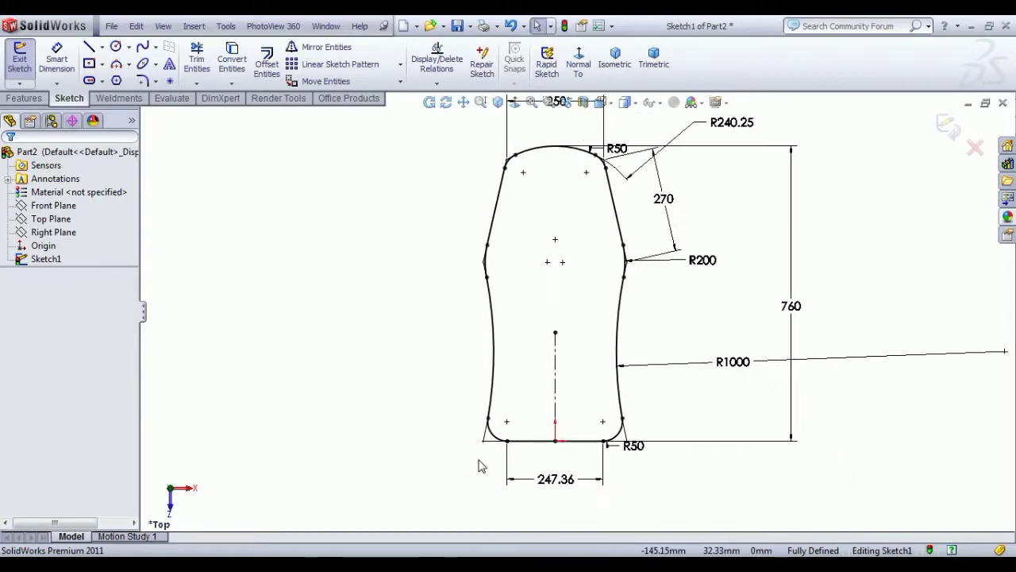
scroll(568, 356, up, 1)
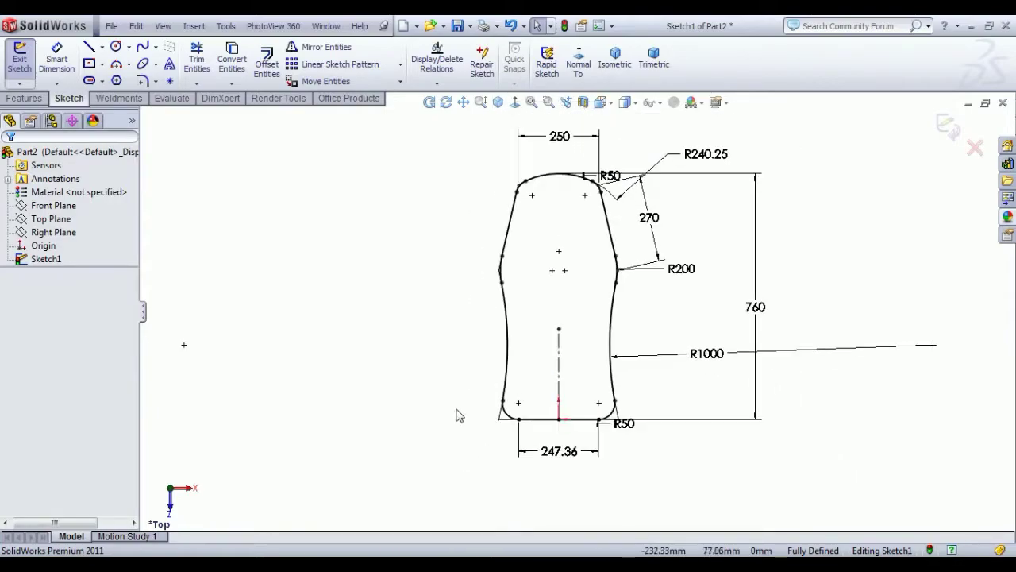
click(19, 59)
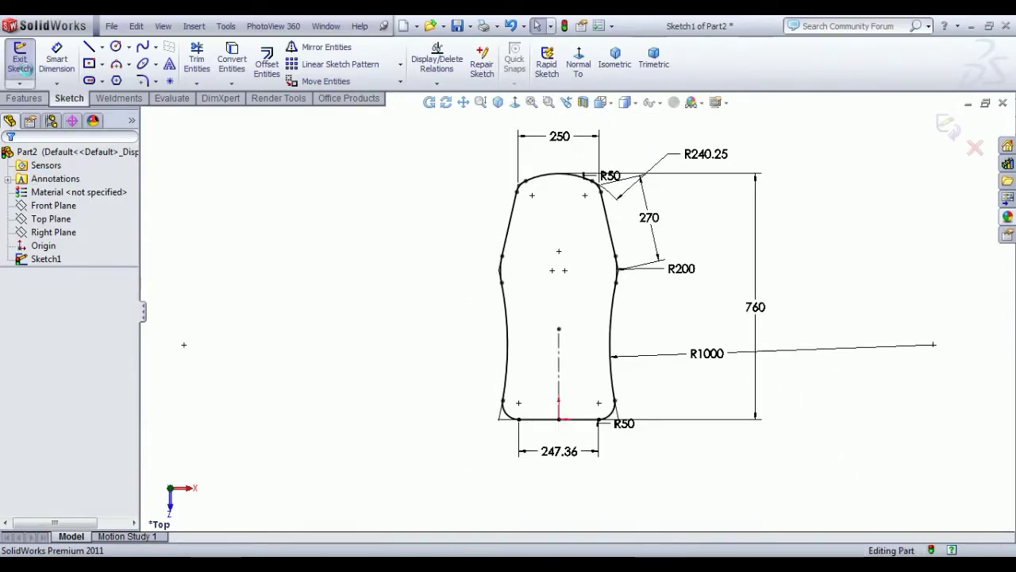
click(24, 98)
click(44, 76)
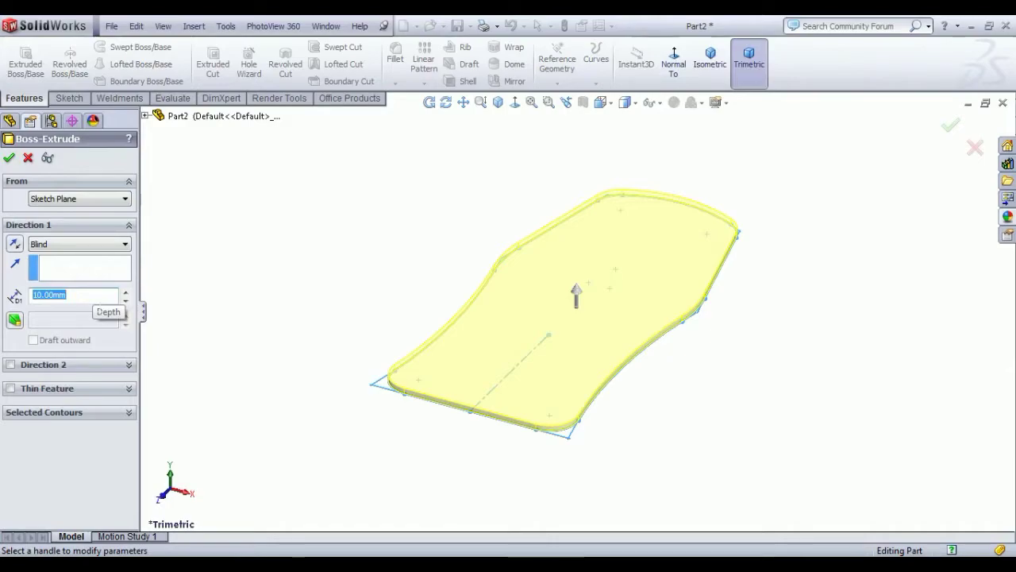
key(Return)
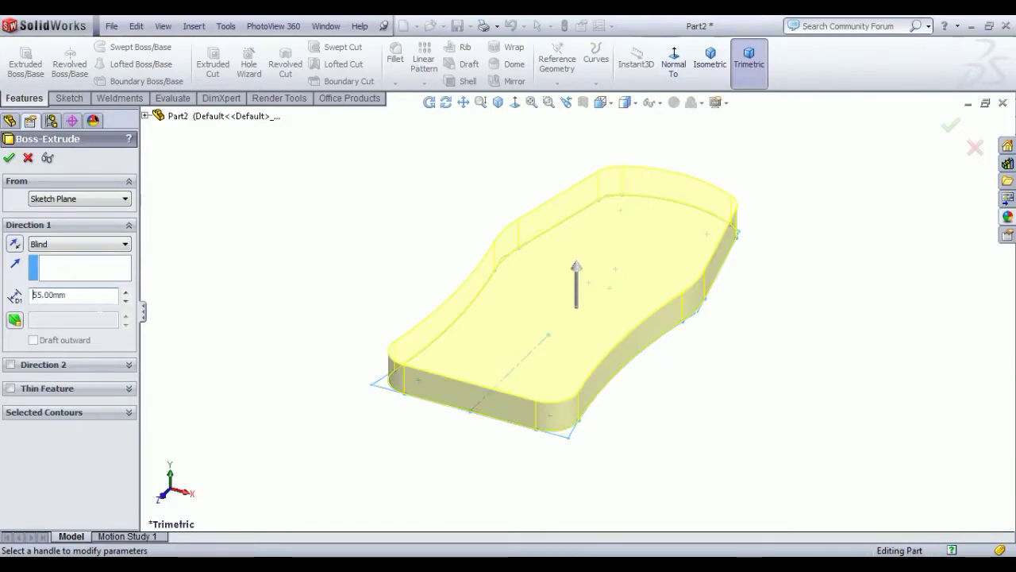
click(11, 158)
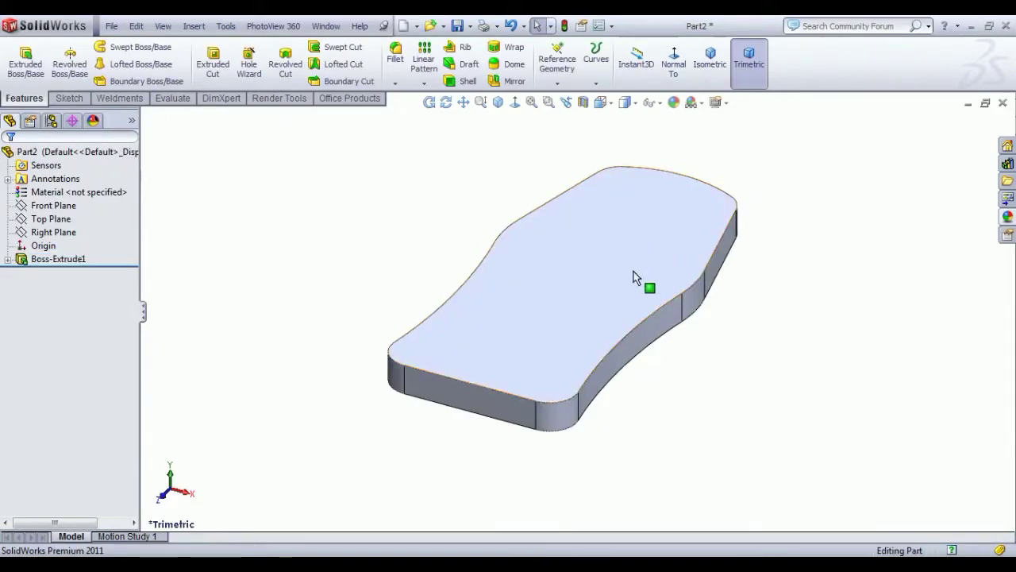
middle_drag(676, 295, 681, 415)
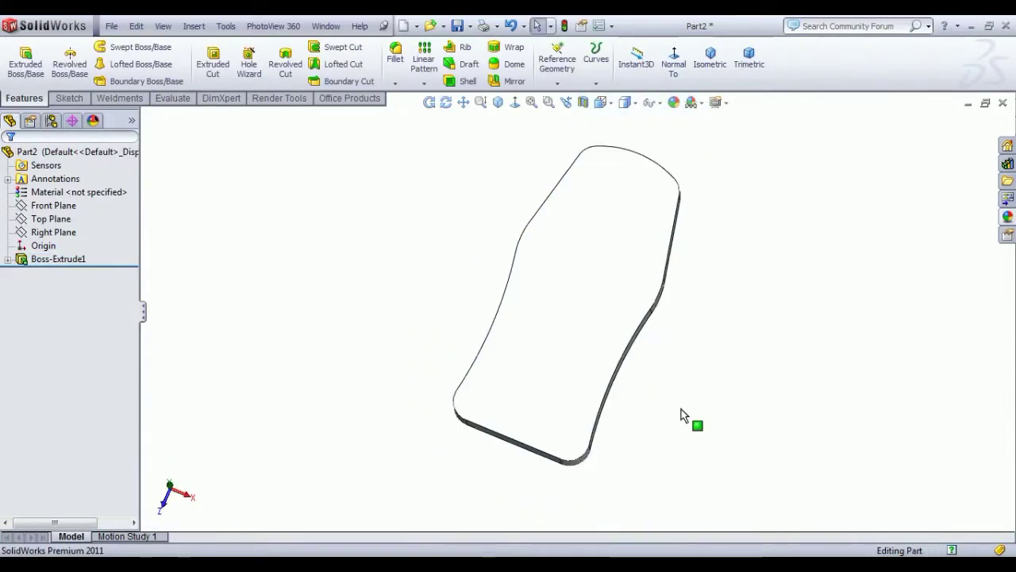
Fillet the tangent edge loop around the plate's top face with a constant 20 mm radius
click(711, 64)
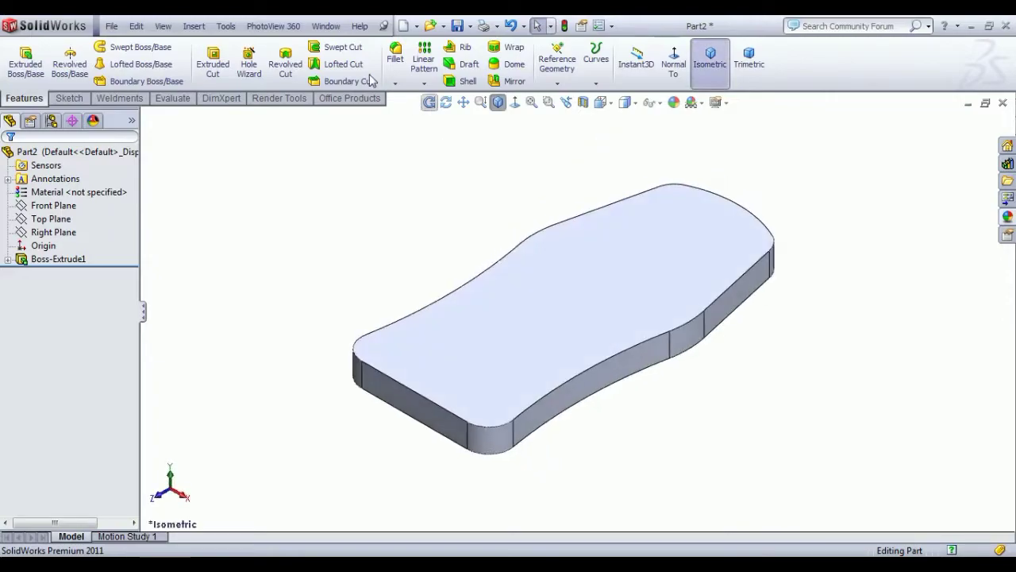
click(401, 58)
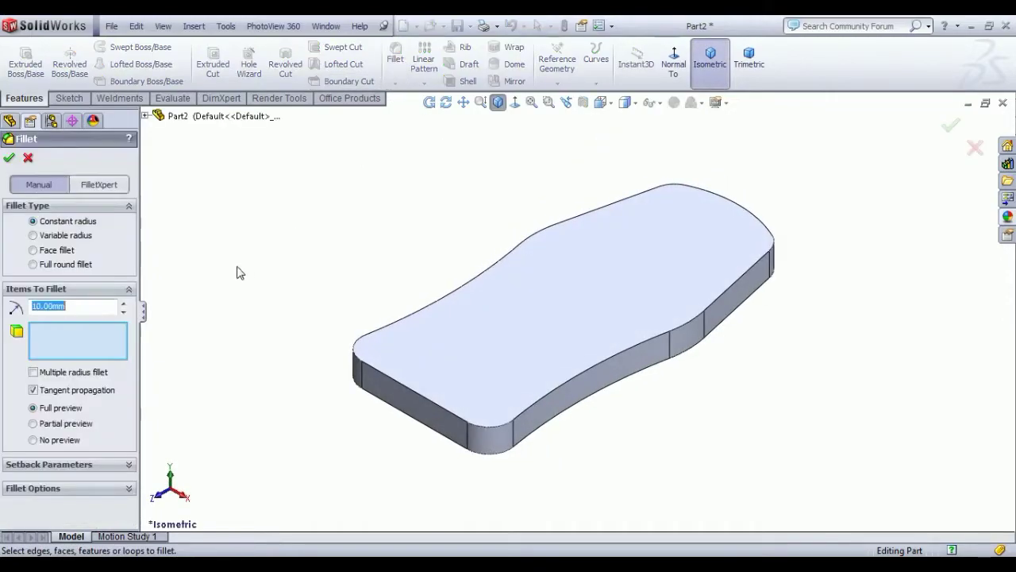
click(413, 395)
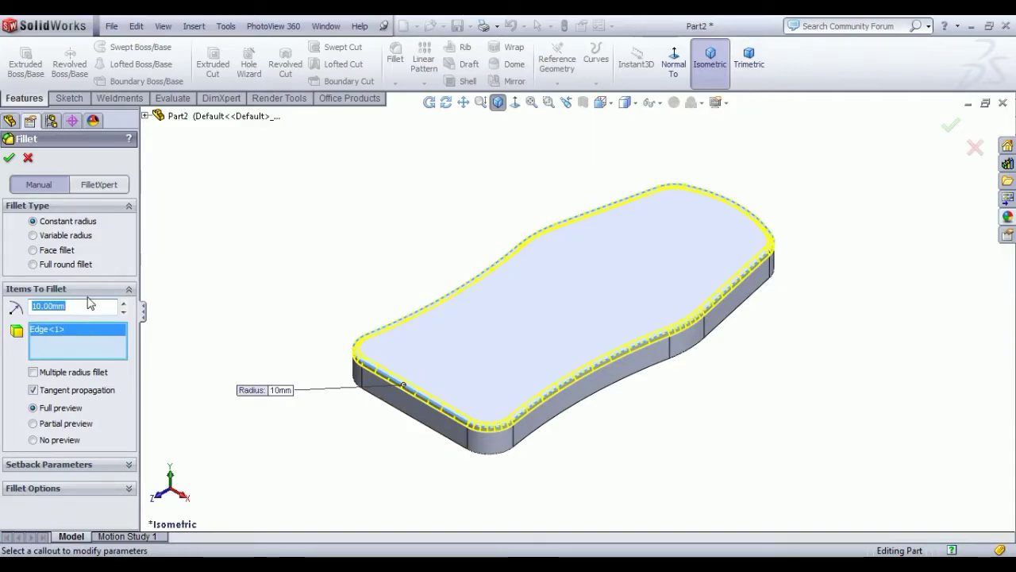
key(Return)
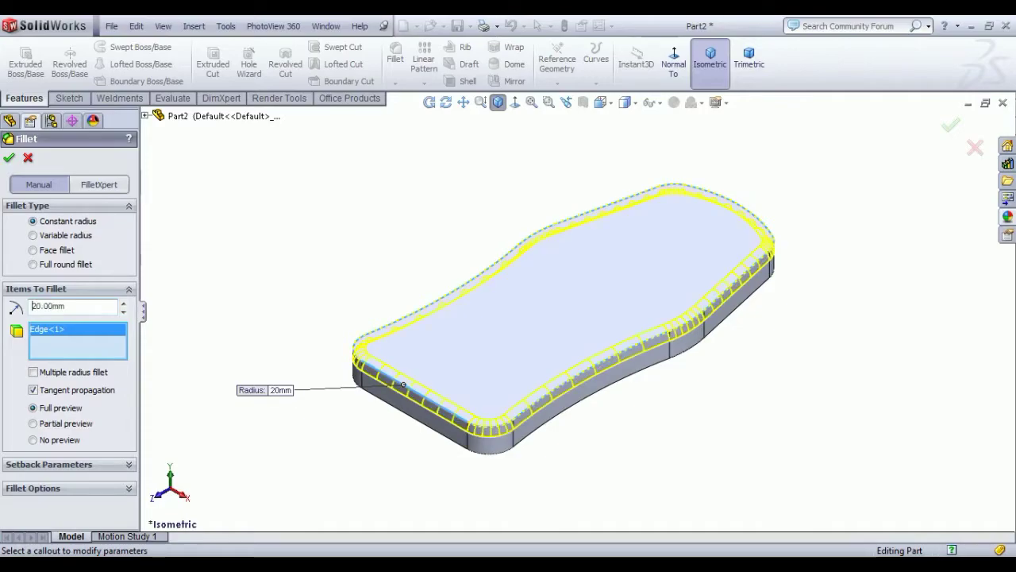
click(9, 158)
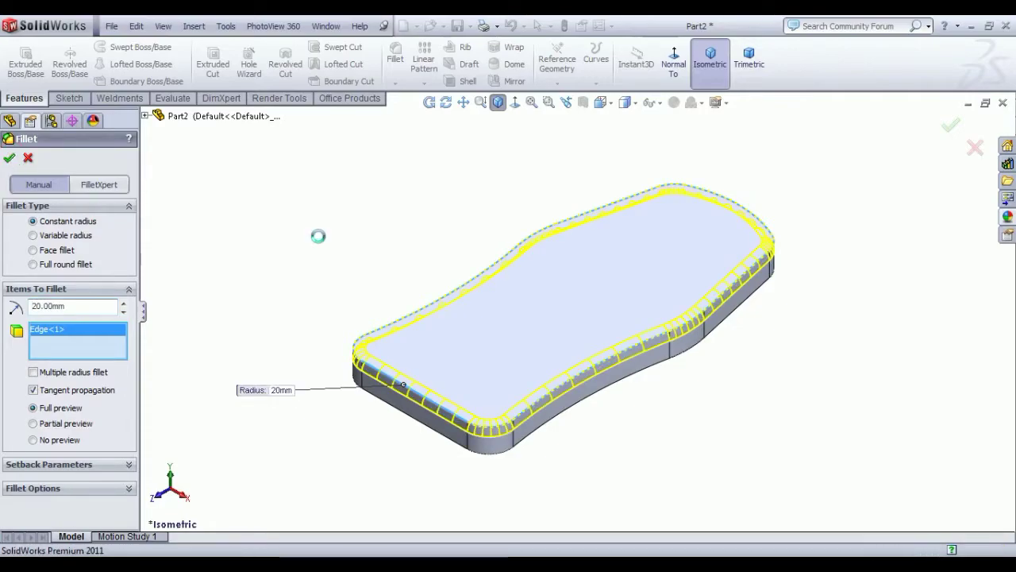
Start a sketch on the plate's bottom face and draw a vertical centerline from the origin to beyond the arced end
middle_drag(654, 372, 642, 259)
click(643, 259)
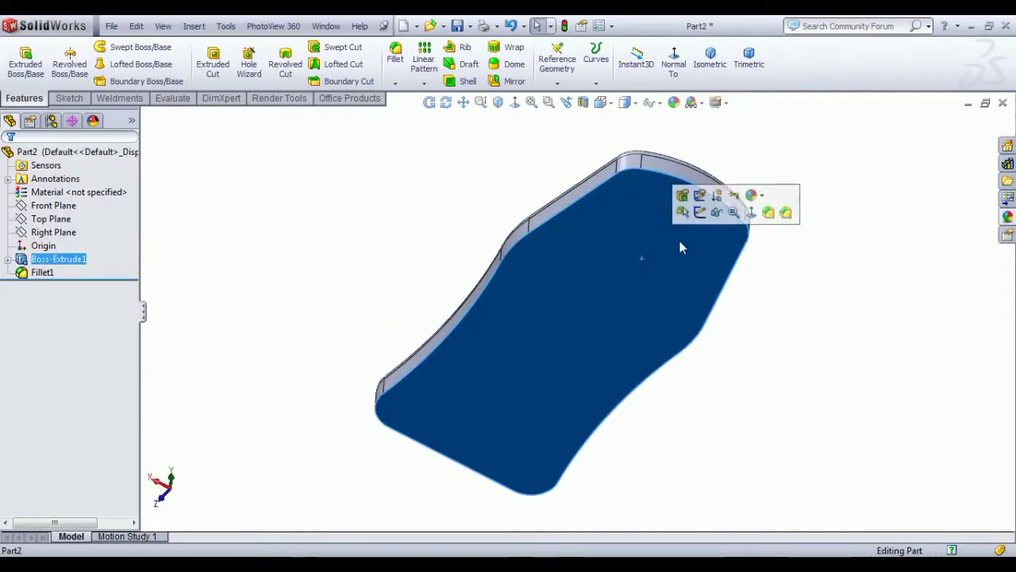
click(673, 201)
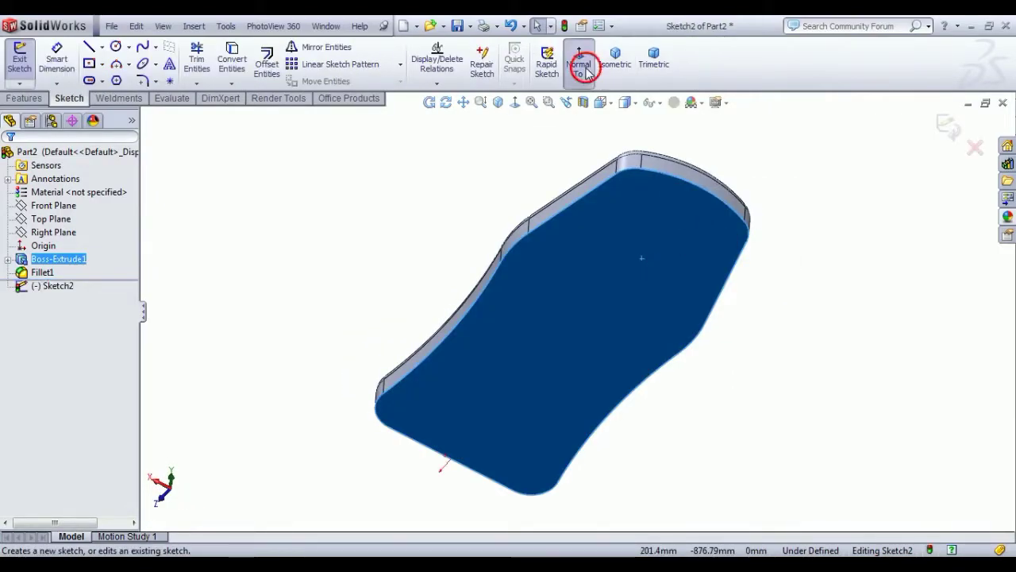
click(578, 65)
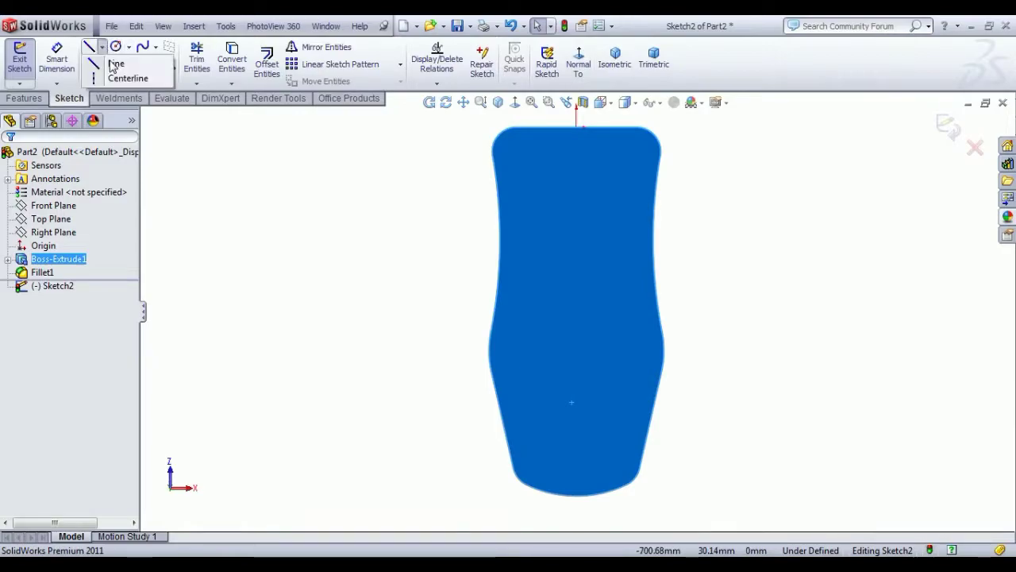
click(103, 47)
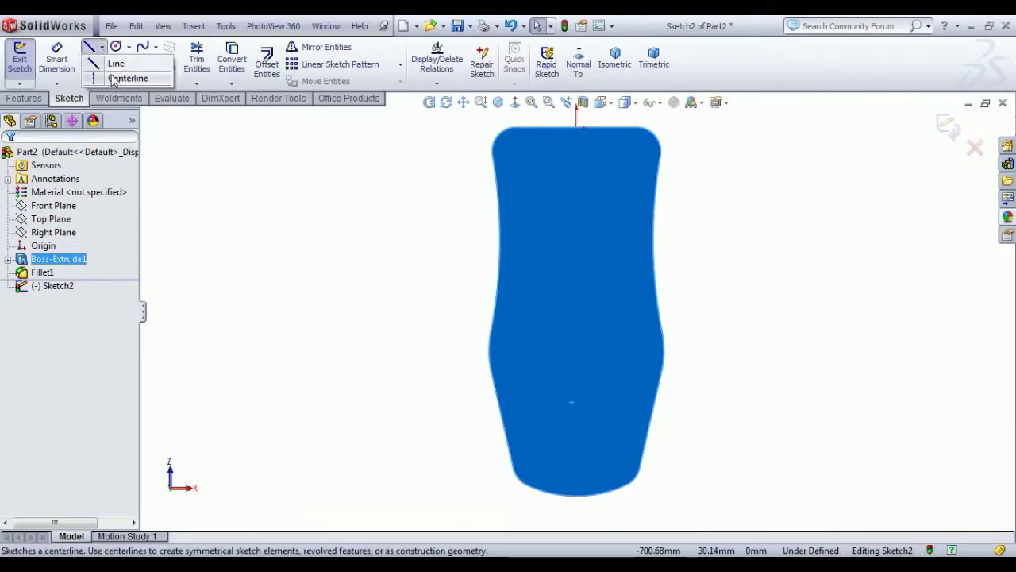
click(109, 77)
click(577, 127)
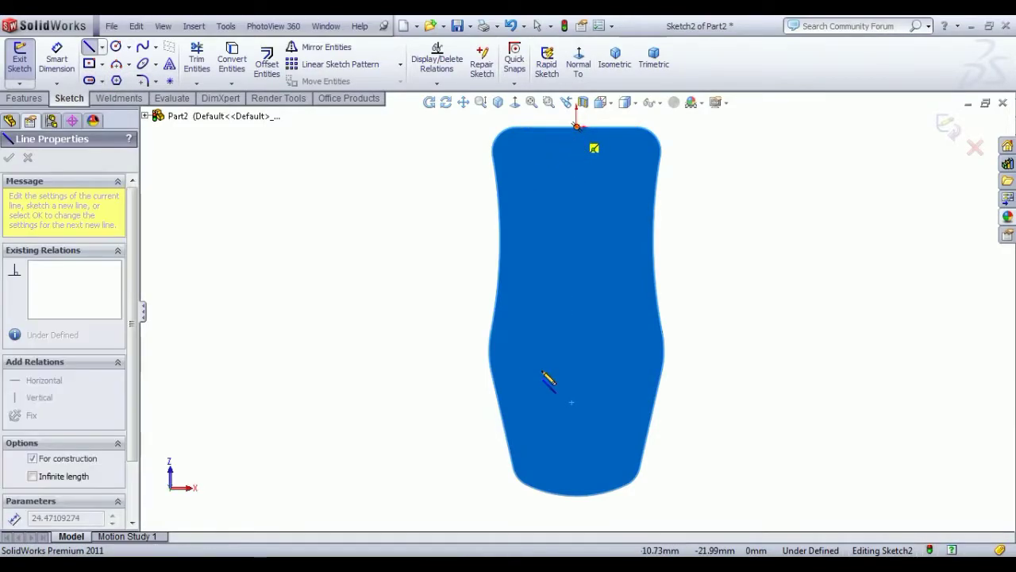
click(576, 524)
right_click(729, 291)
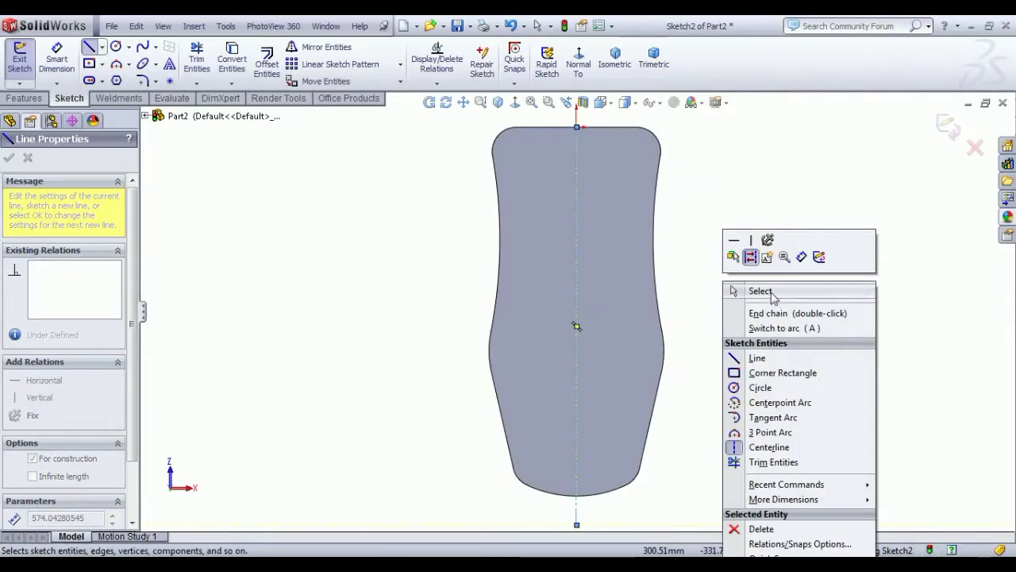
click(769, 290)
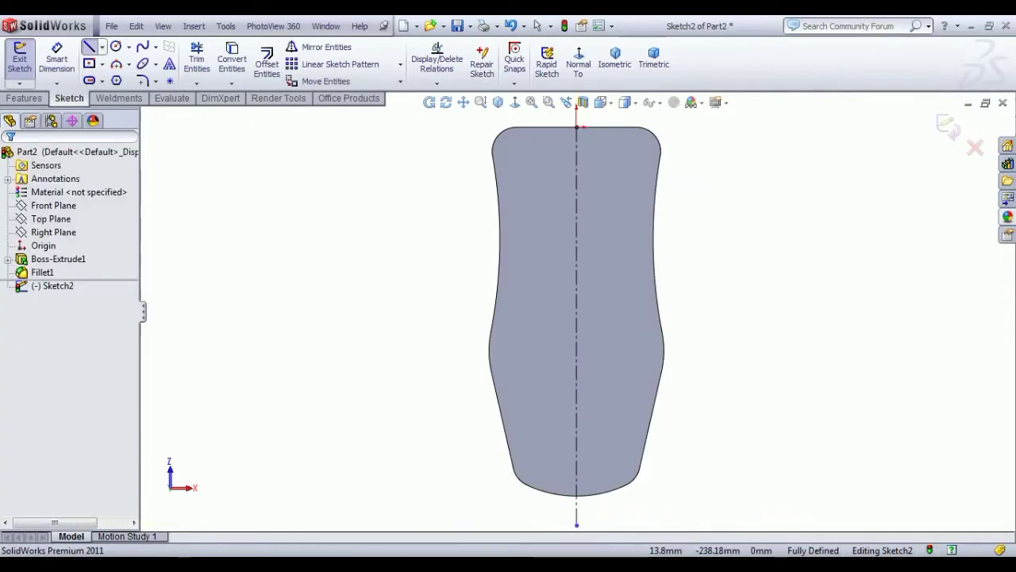
Sketch four inscribed-circle hexagons, one pair about 85 mm across near the straight end and one pair about 72 mm near the arced end
click(118, 81)
drag(617, 175, 616, 196)
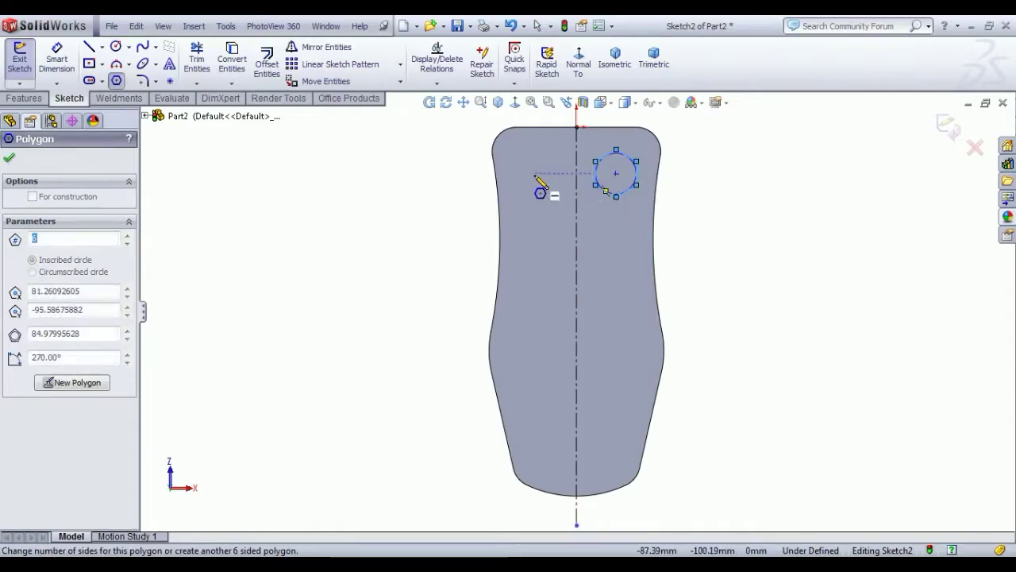
drag(535, 172, 541, 203)
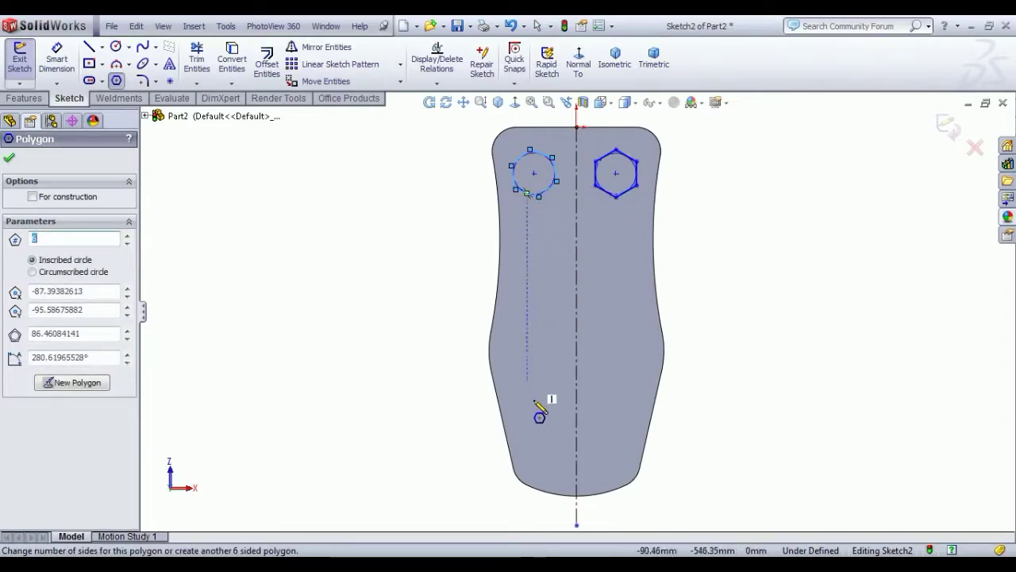
drag(539, 422, 539, 442)
mouse_move(616, 422)
mouse_down()
mouse_move(624, 449)
mouse_move(616, 441)
mouse_up()
right_click(704, 291)
click(742, 300)
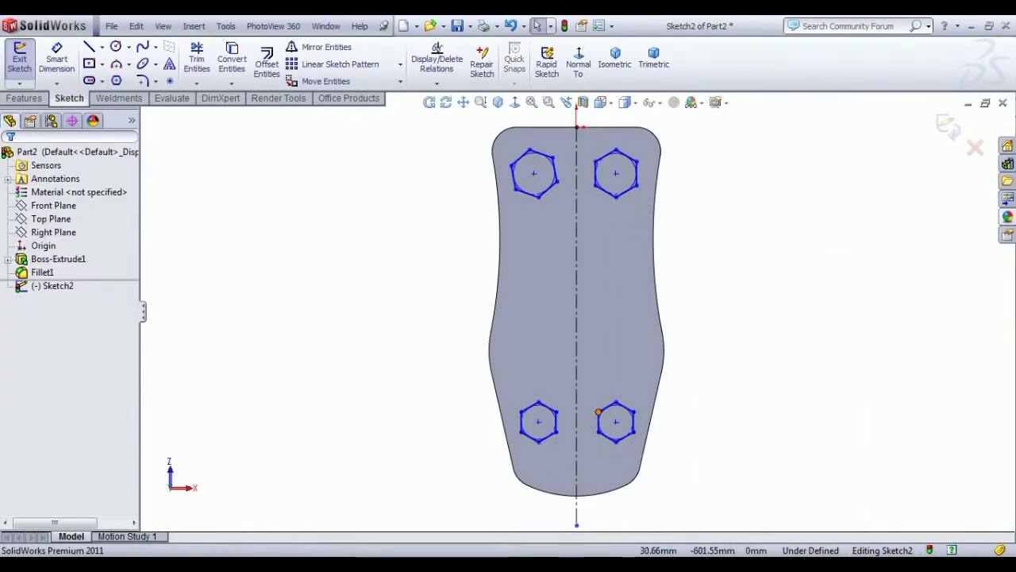
Make the construction circles of all four hexagons equal in size
scroll(620, 409, down, 5)
click(608, 286)
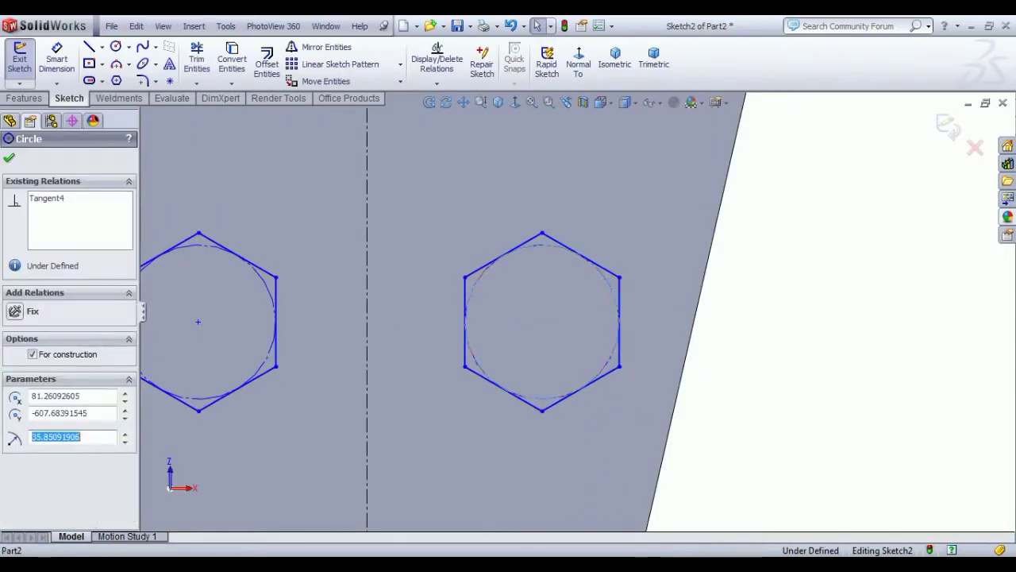
ctrl+click(269, 291)
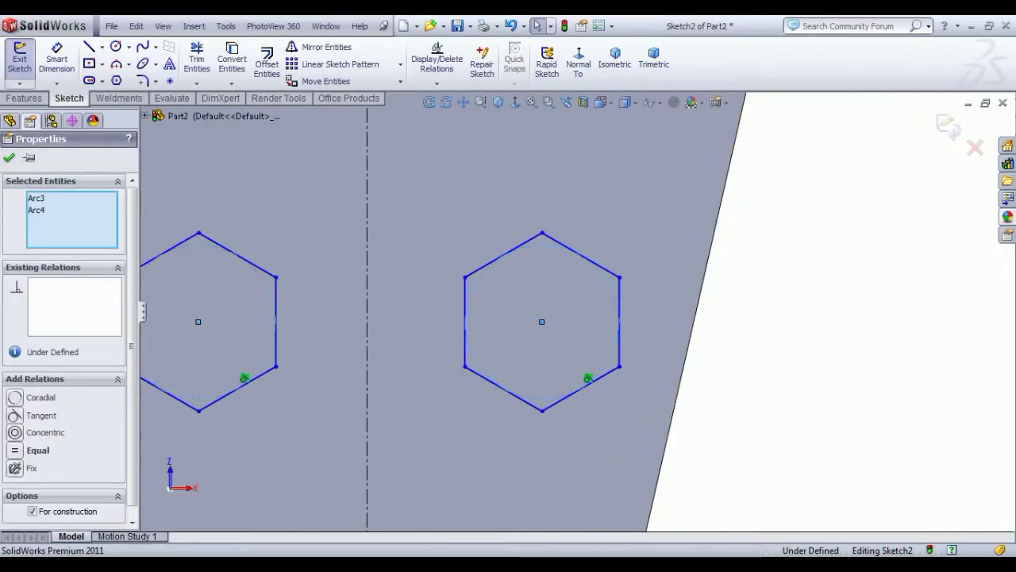
scroll(577, 311, up, 7)
scroll(494, 154, down, 6)
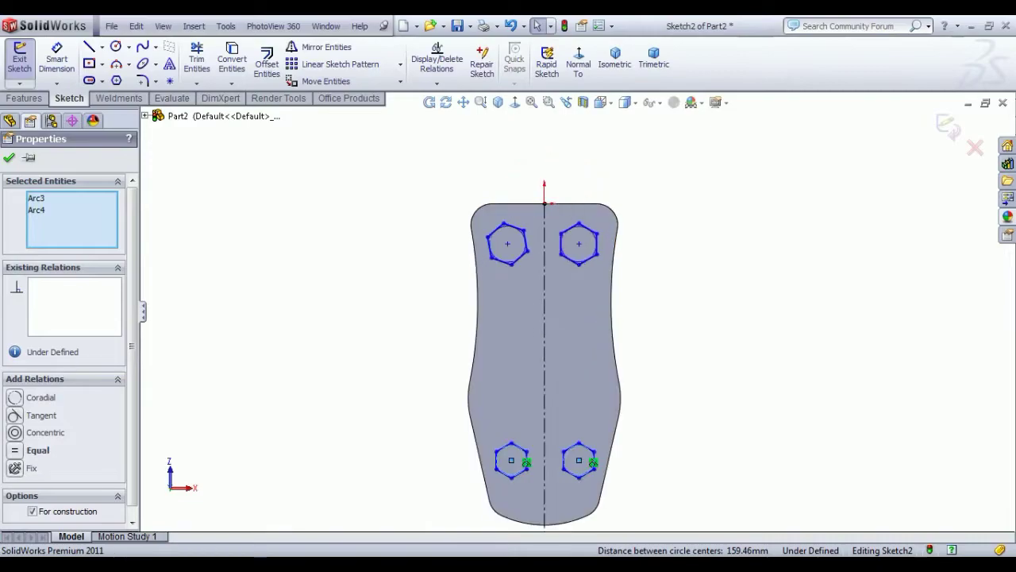
ctrl+click(691, 254)
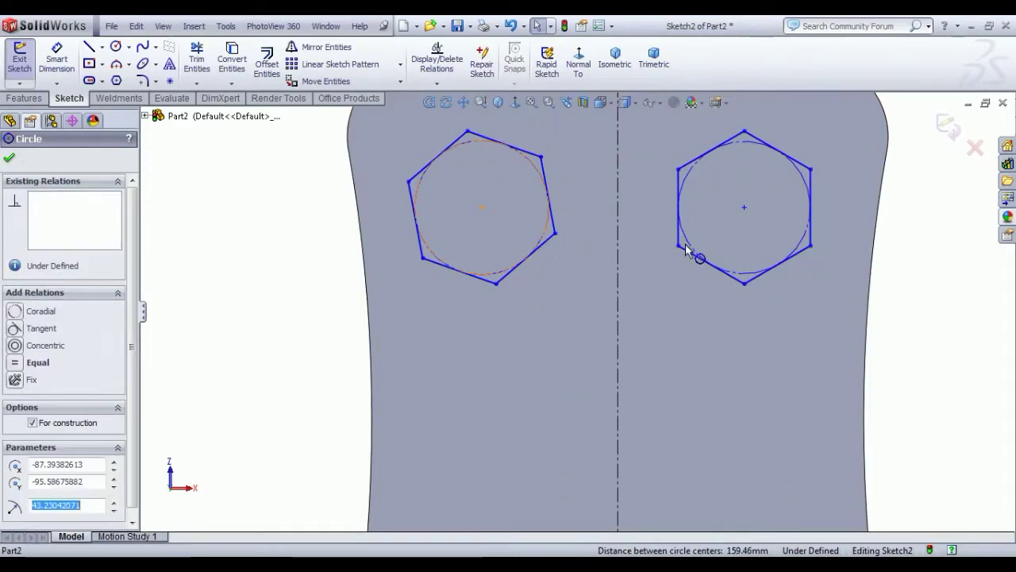
ctrl+click(694, 246)
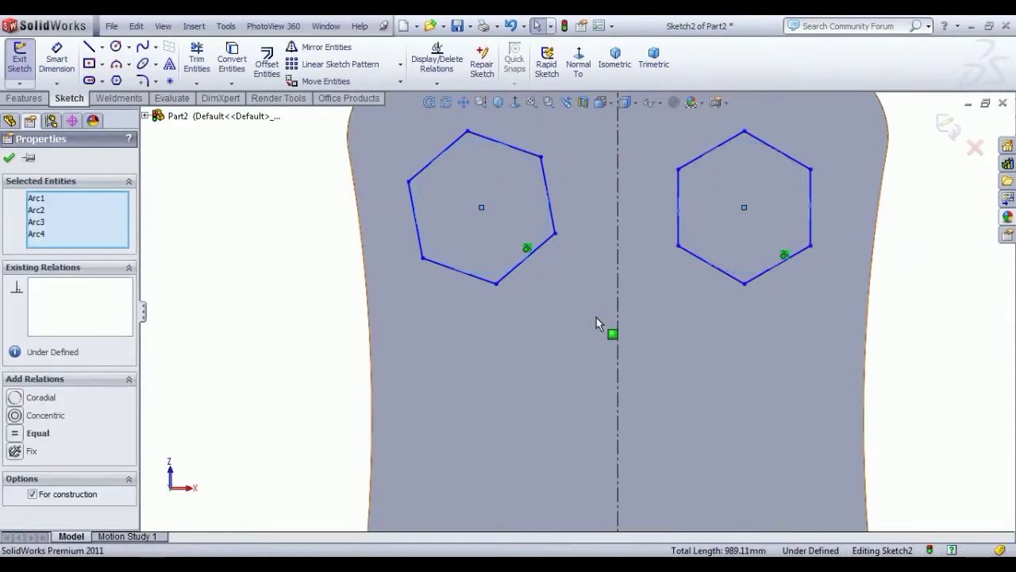
click(16, 434)
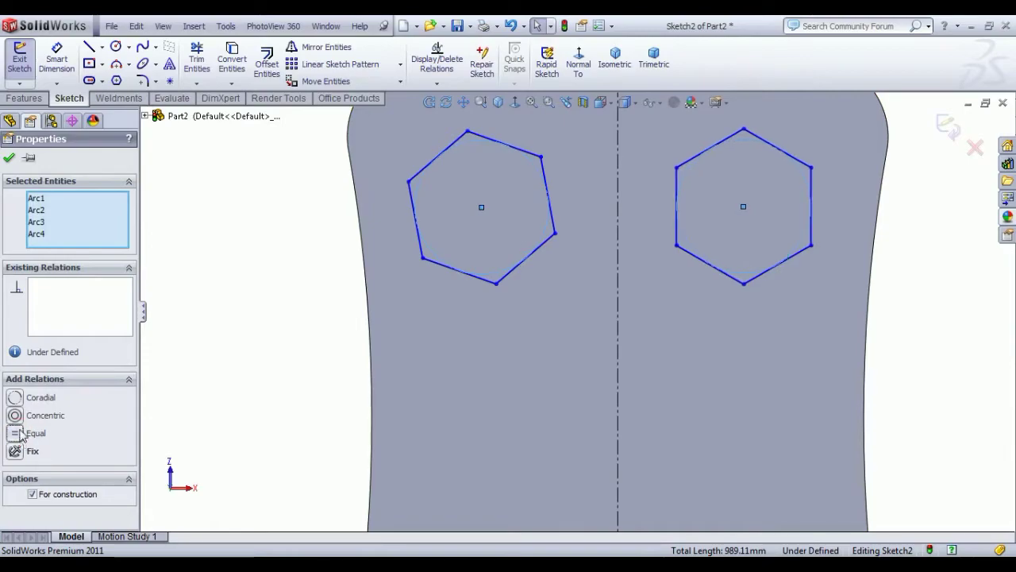
click(9, 159)
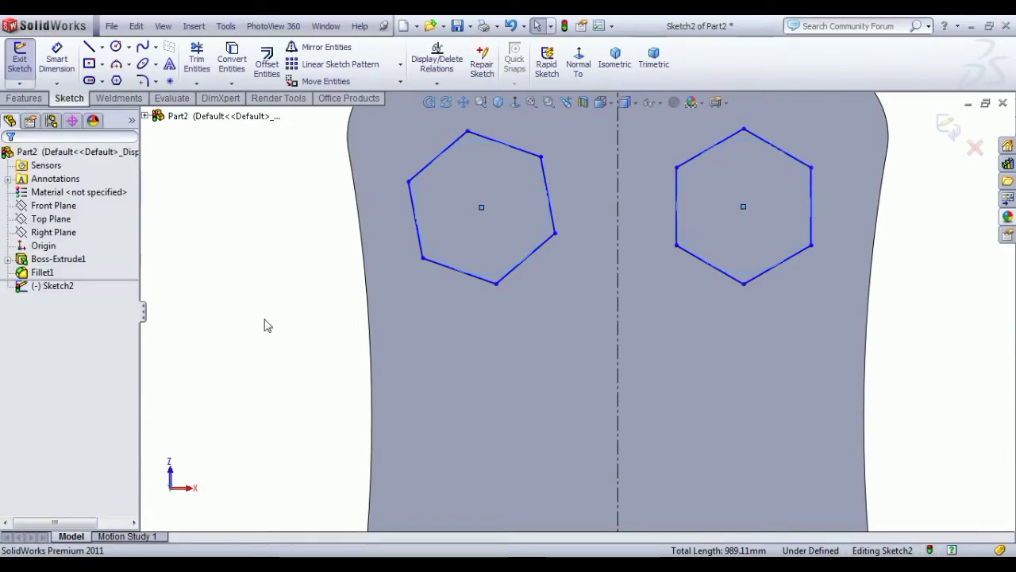
Make the inner sides of the two hexagons near the straight end parallel to the centerline
click(554, 227)
ctrl+click(676, 232)
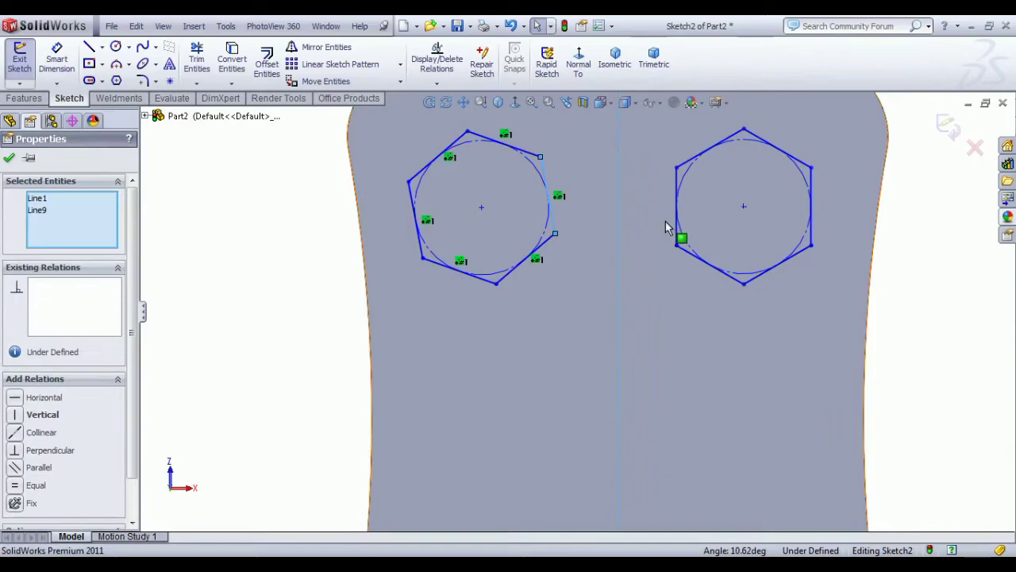
ctrl+click(676, 233)
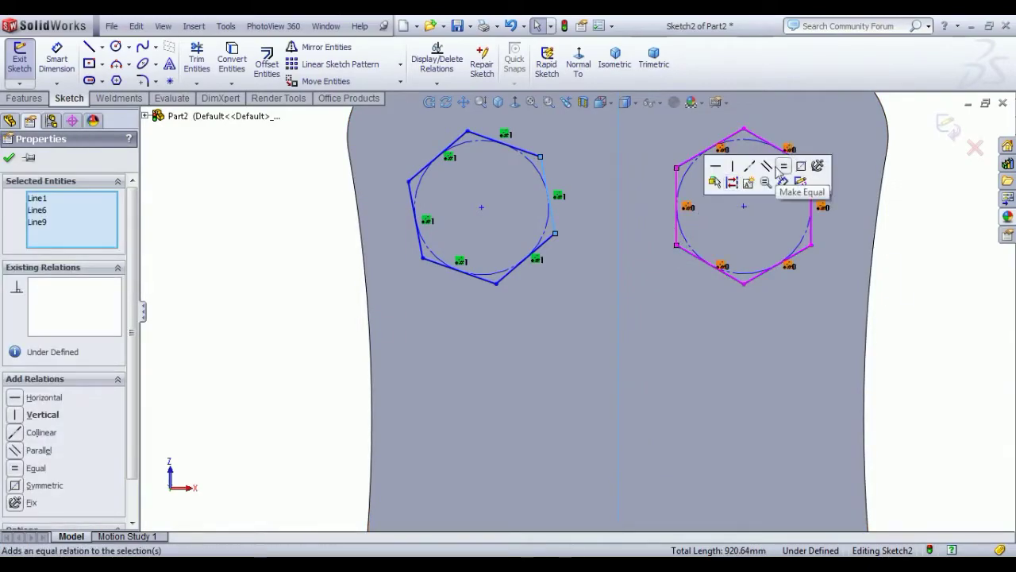
click(767, 167)
click(574, 358)
Make the inner sides of the two hexagons near the arced end parallel to the centerline
scroll(574, 358, up, 5)
scroll(587, 445, down, 5)
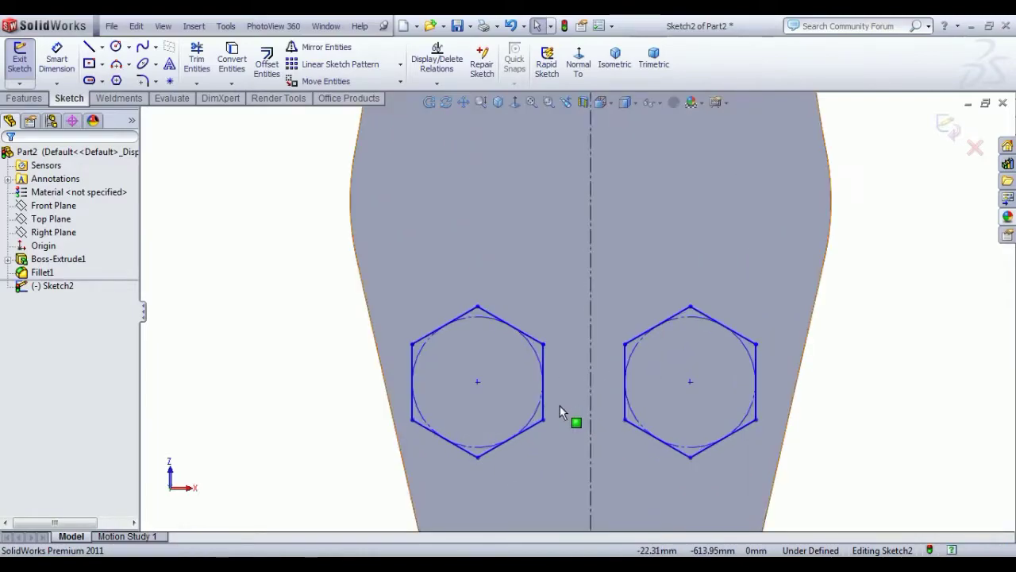
click(543, 401)
ctrl+click(592, 408)
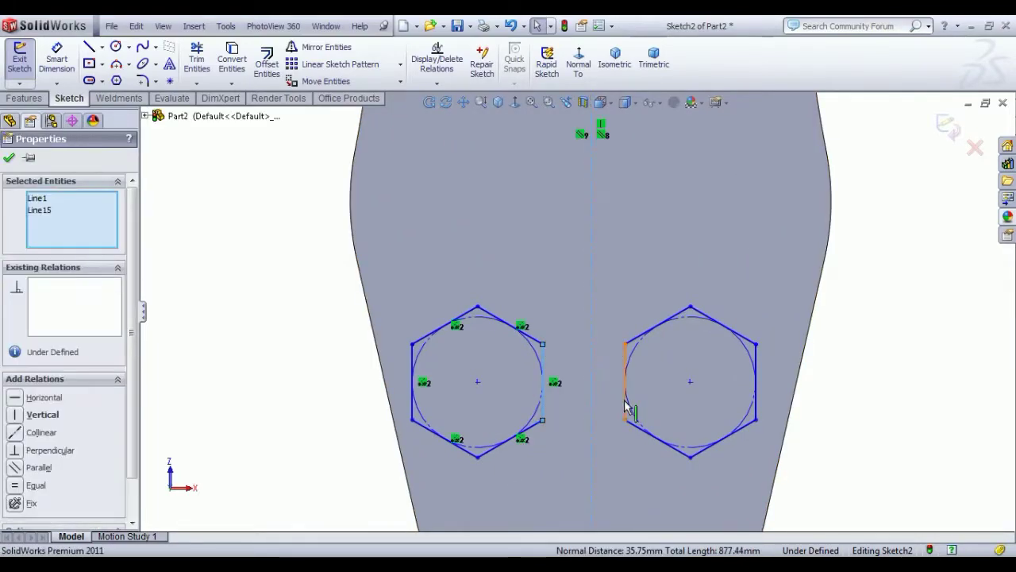
ctrl+click(627, 409)
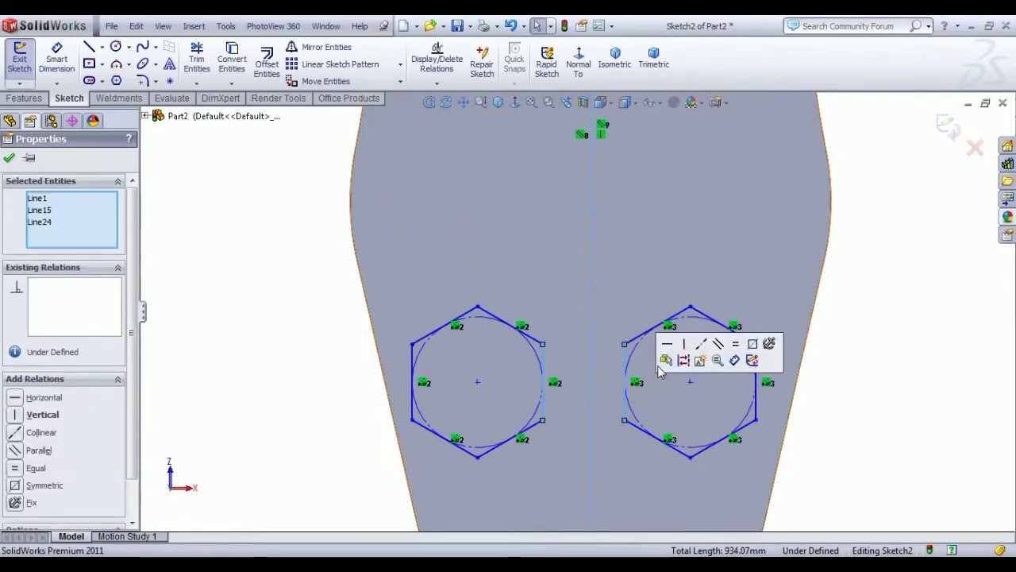
click(721, 348)
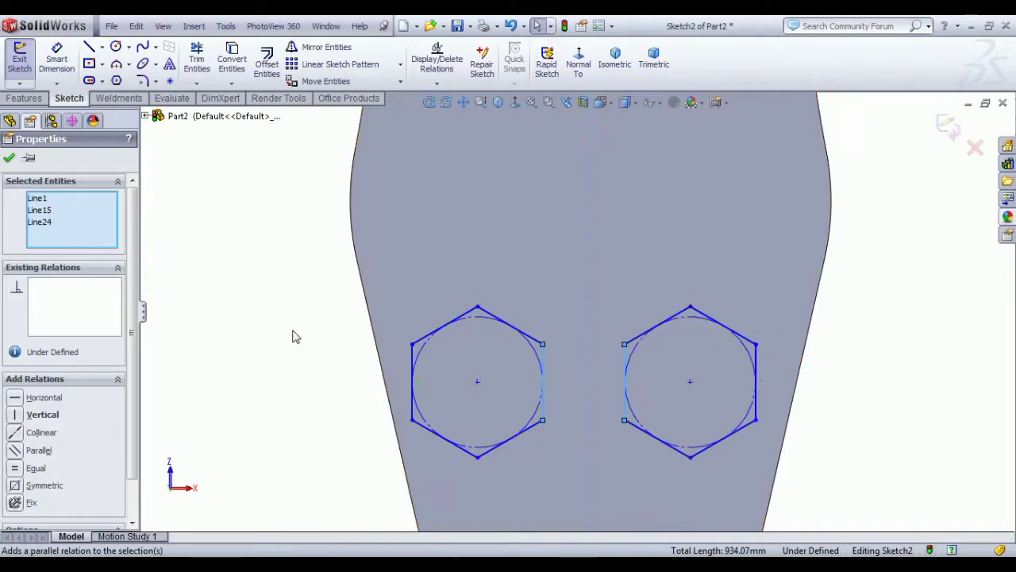
click(291, 334)
Align the hexagon centers vertically in pairs on each side of the centerline
scroll(502, 374, up, 4)
scroll(513, 367, up, 2)
scroll(628, 241, up, 1)
scroll(545, 477, down, 3)
click(571, 459)
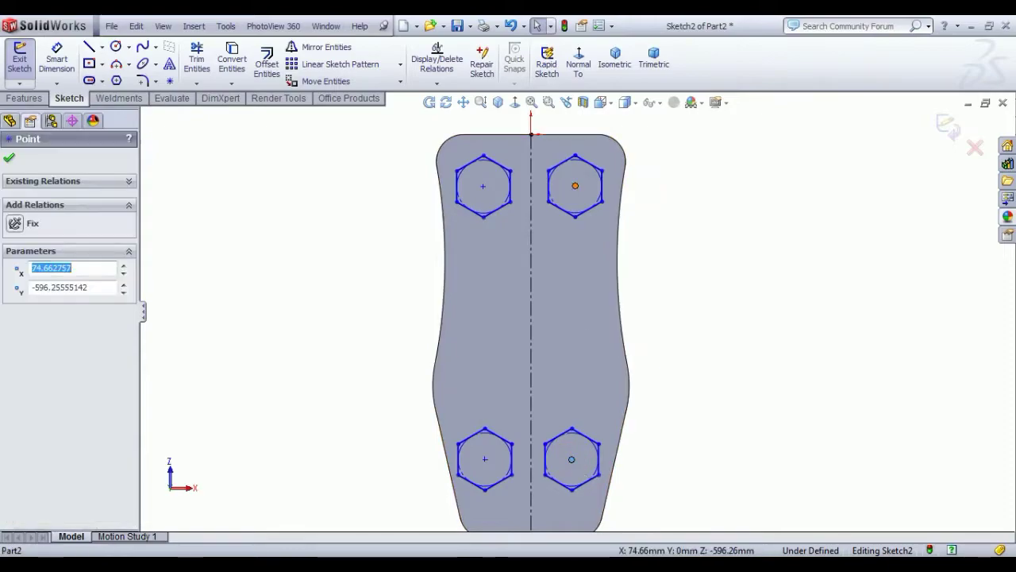
ctrl+click(575, 185)
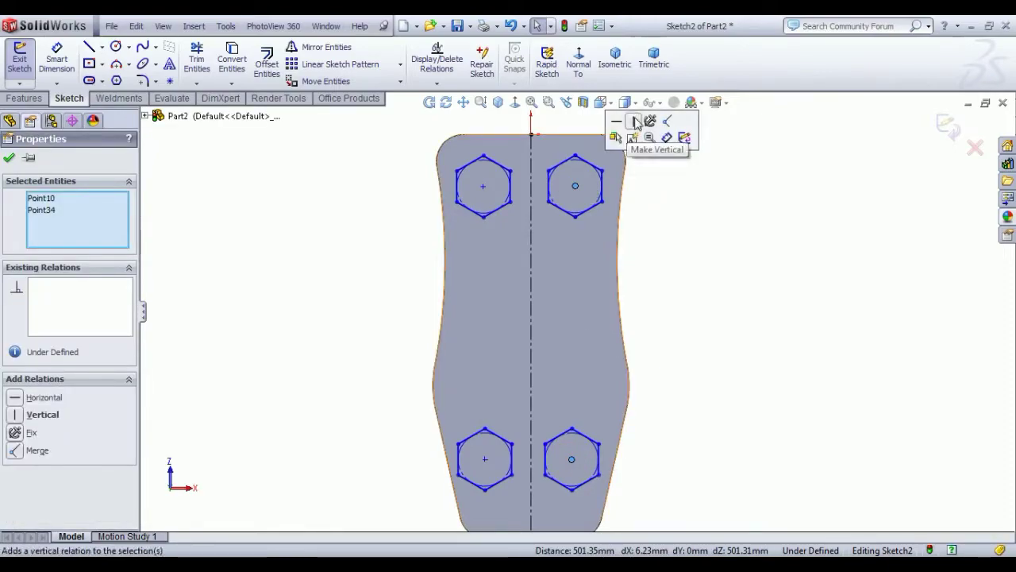
click(640, 124)
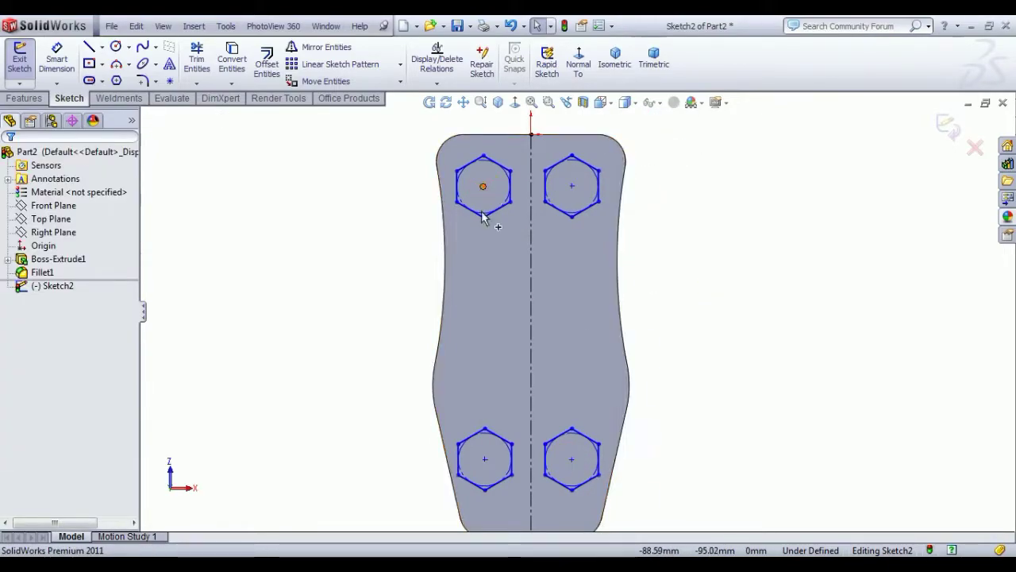
click(482, 186)
ctrl+click(484, 459)
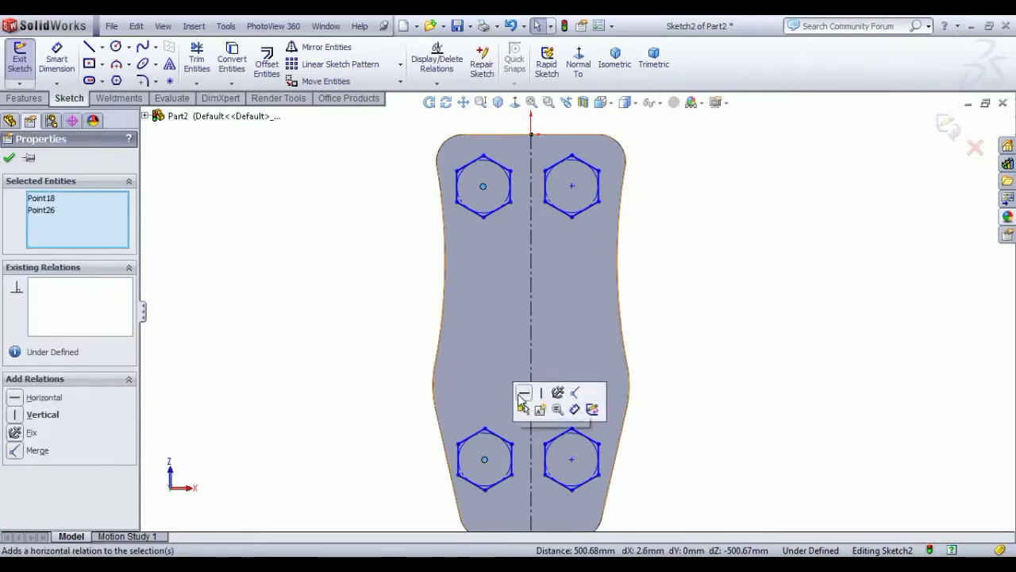
click(542, 392)
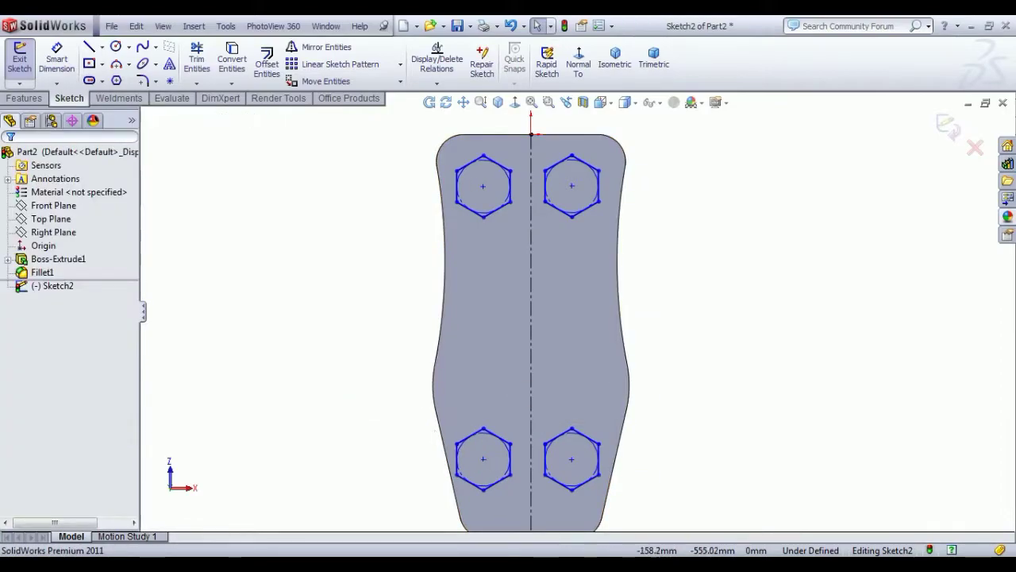
Align the centers of the two hexagons near the arced end horizontally
click(572, 460)
ctrl+click(572, 460)
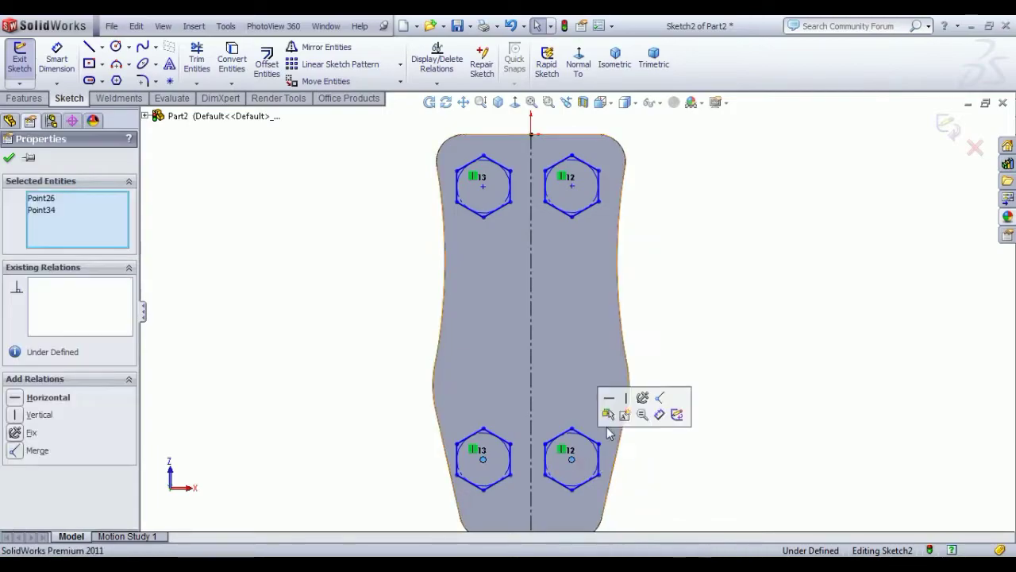
click(609, 398)
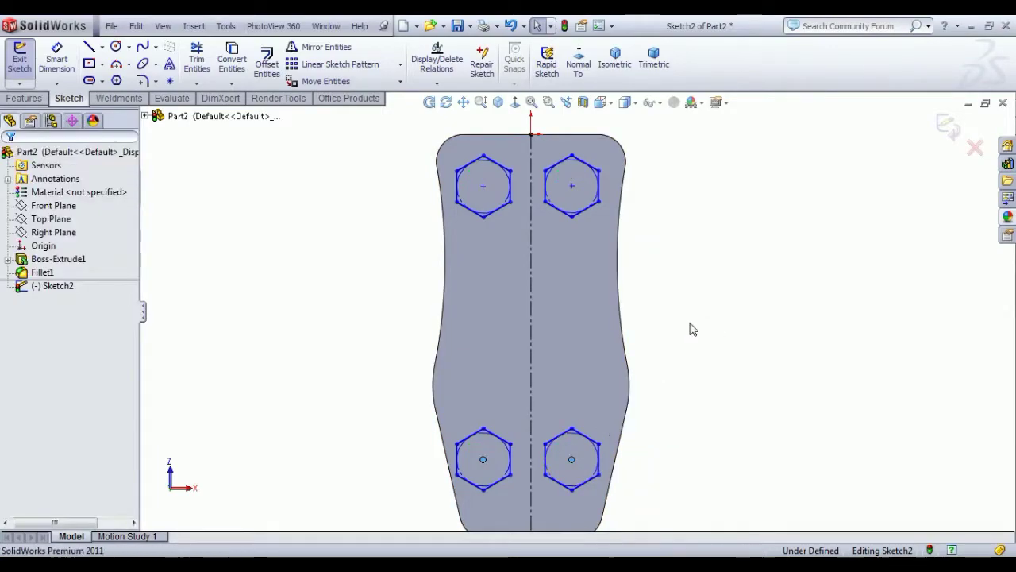
Align the centers of the two hexagons near the straight end horizontally
click(572, 185)
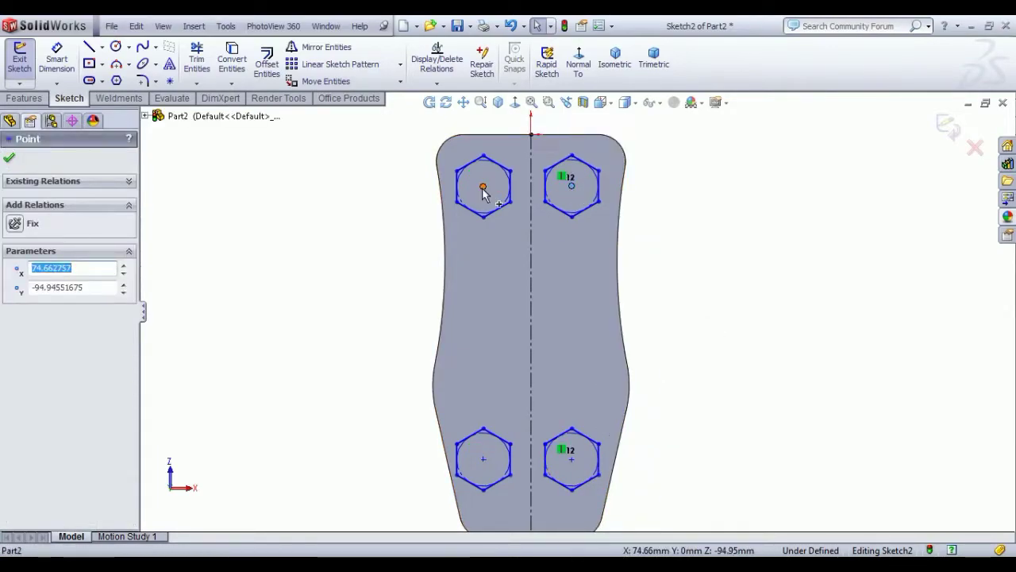
ctrl+click(482, 187)
click(529, 135)
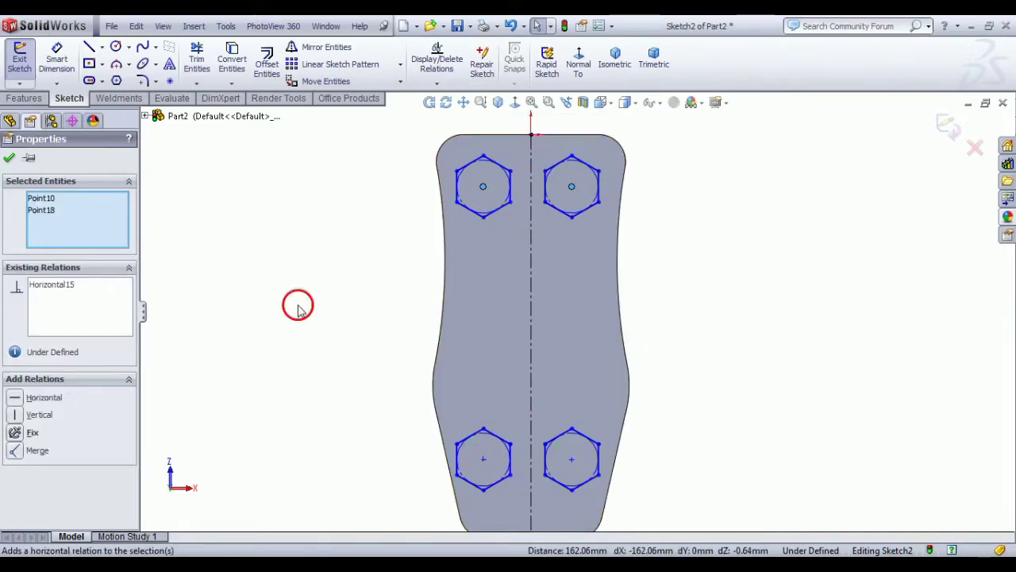
click(302, 316)
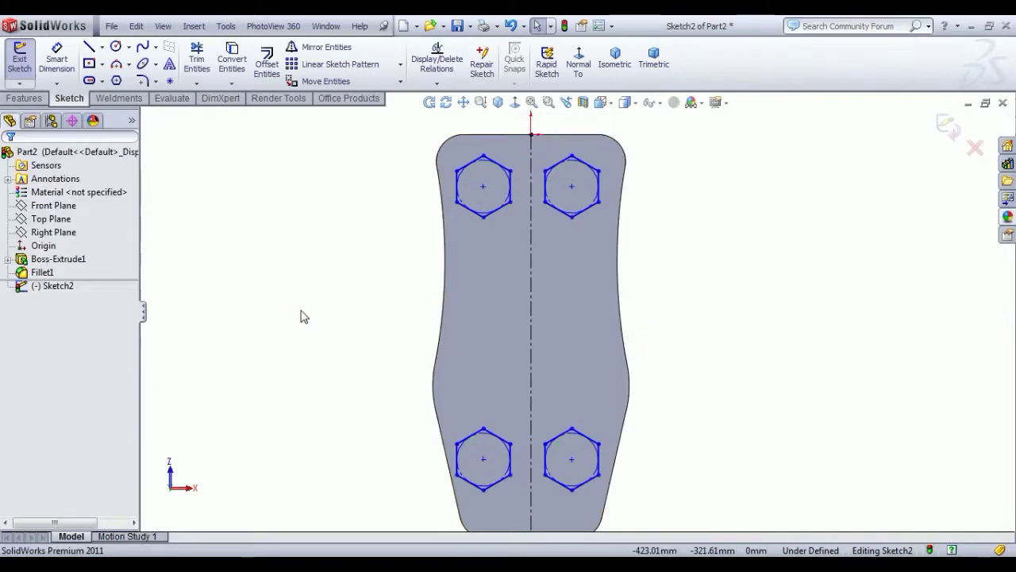
Dimension the distance from the plate's straight end edge to the nearby hexagon center as 61 mm
click(60, 63)
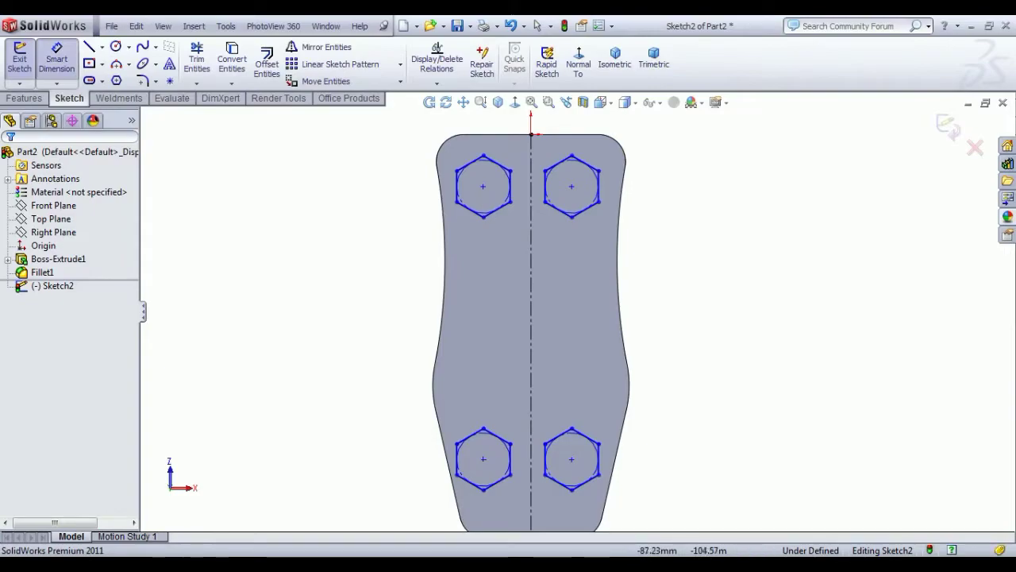
click(482, 186)
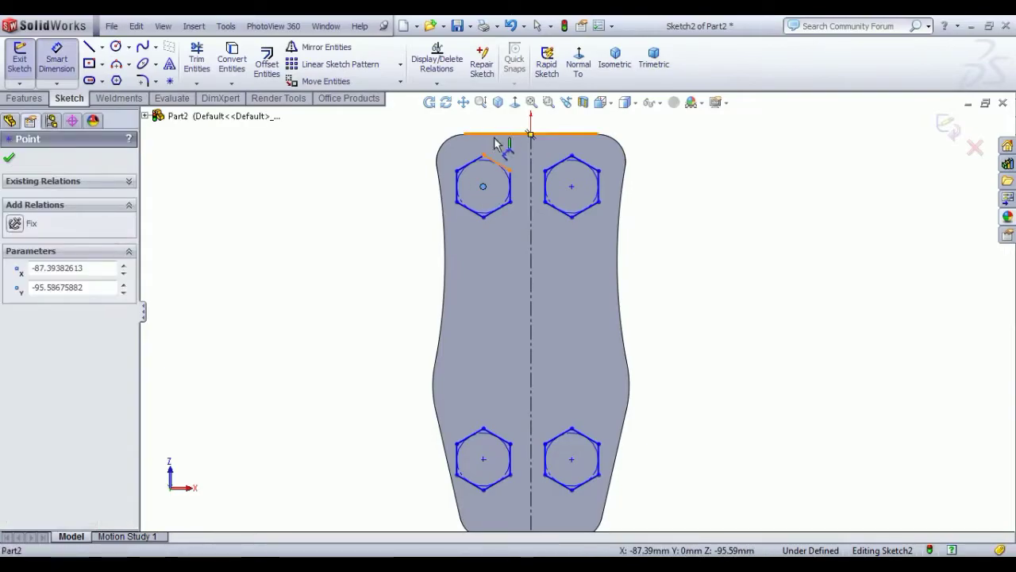
click(531, 134)
click(397, 158)
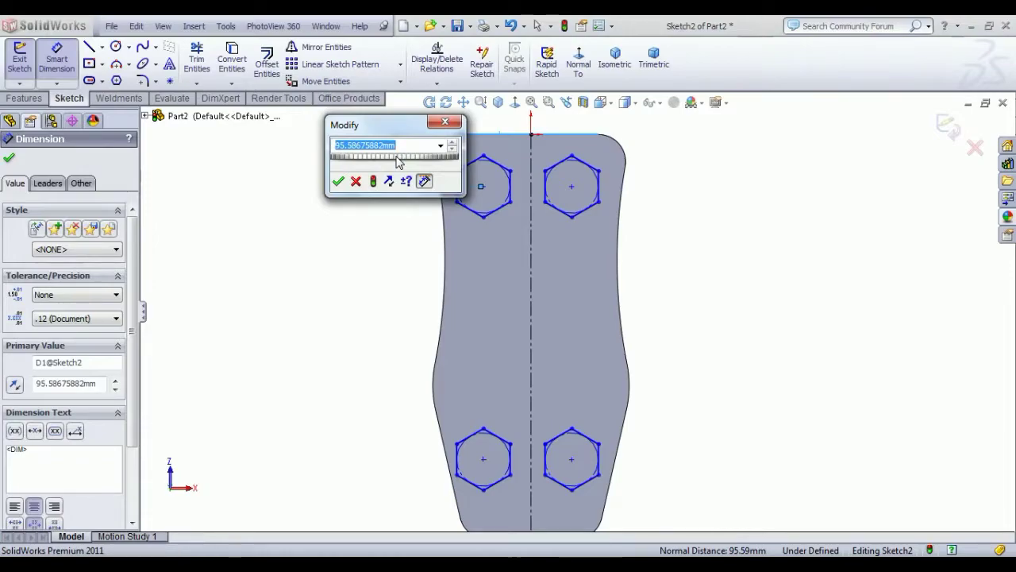
text(61)
key(Return)
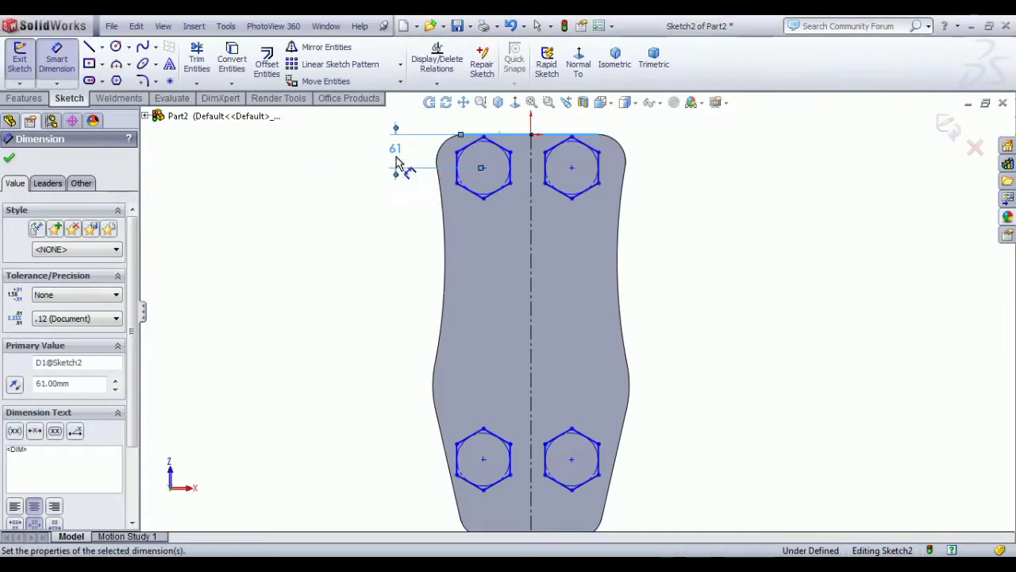
Set the lengthwise spacing between the hexagon centers on one side of the centerline to 600 mm
click(483, 168)
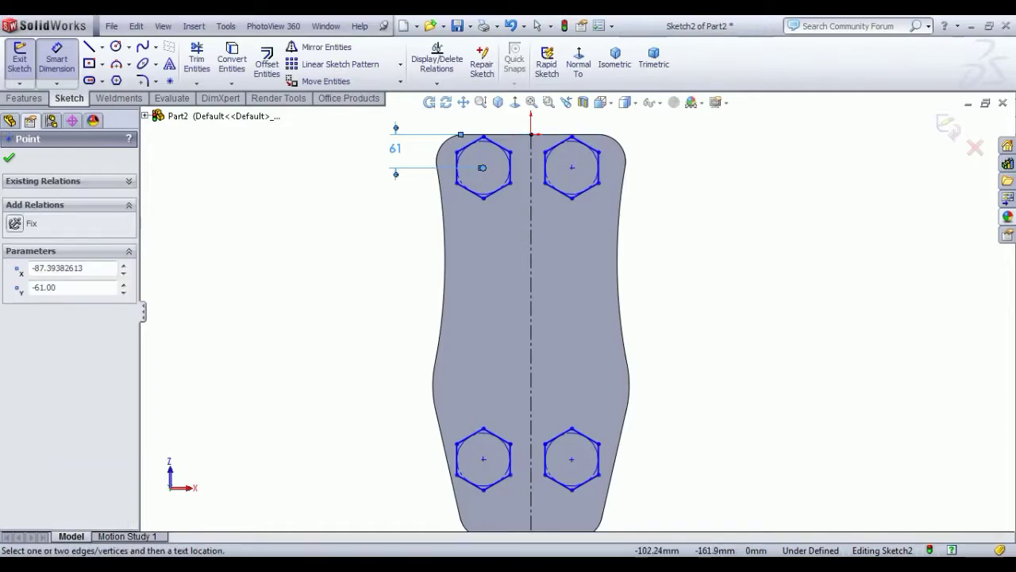
click(484, 460)
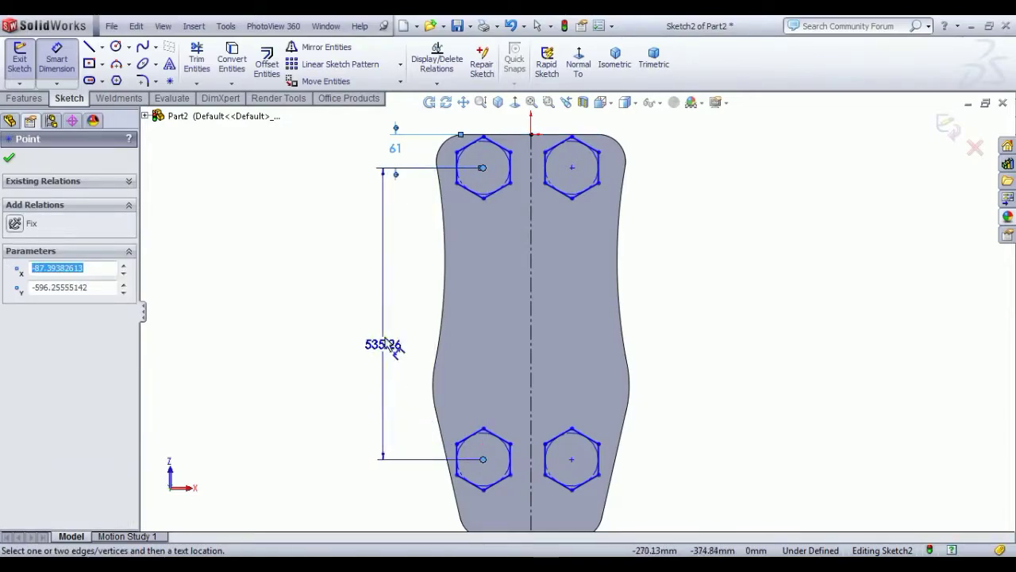
click(395, 347)
text(6)
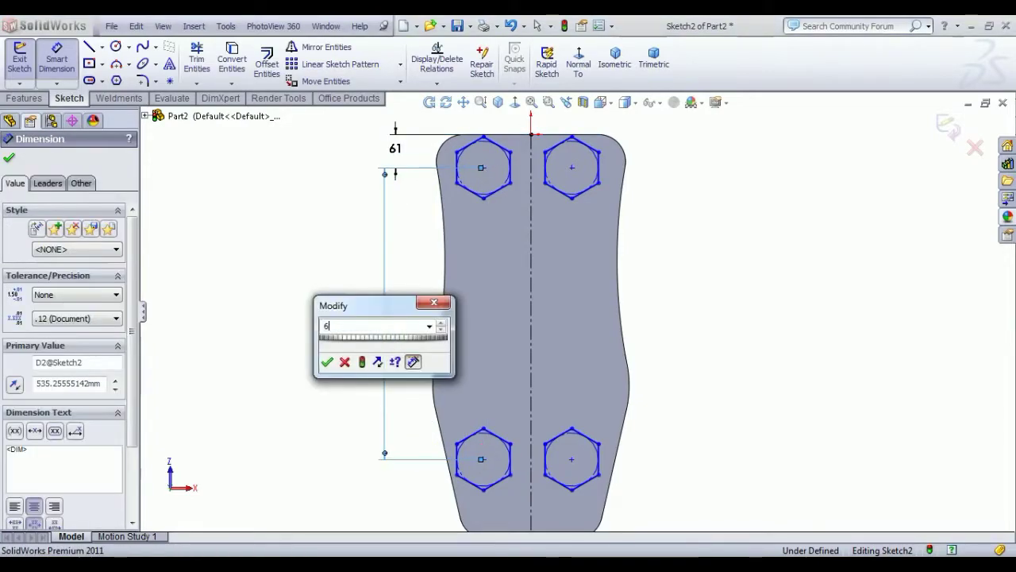
text(00)
key(Return)
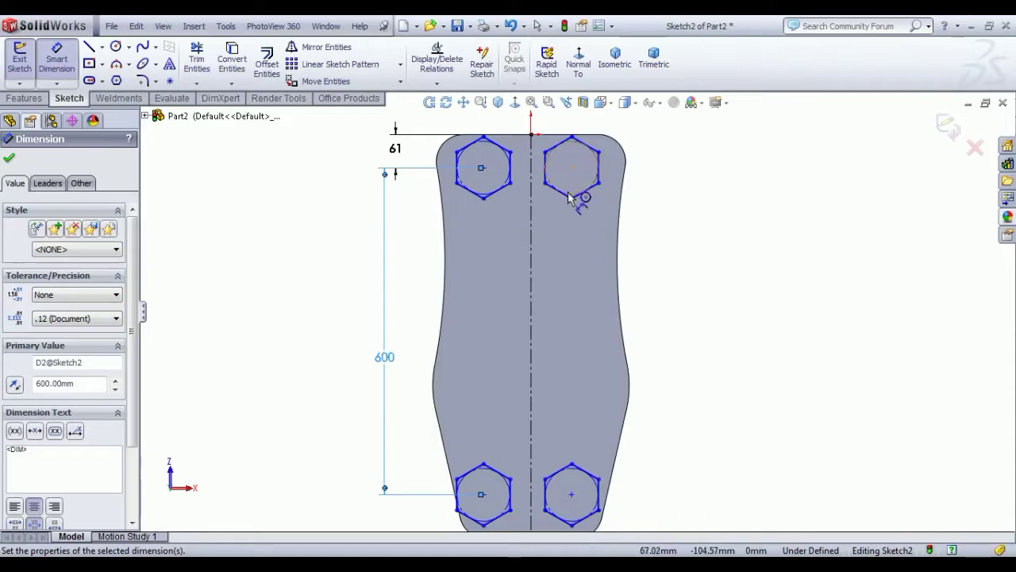
Dimension the inscribed circle of a hexagon near the straight end to a 13 mm diameter
click(596, 170)
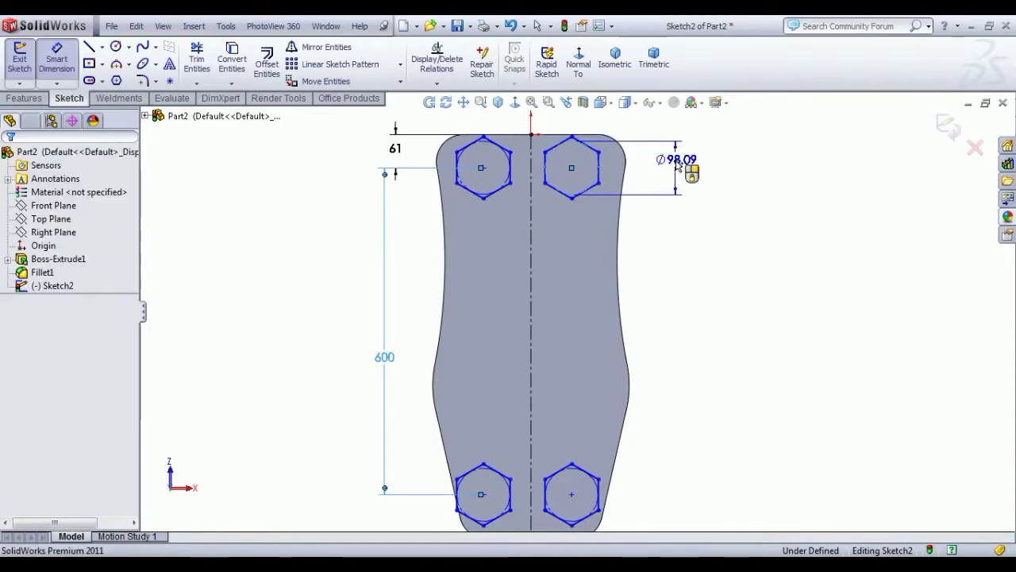
click(677, 164)
text(1)
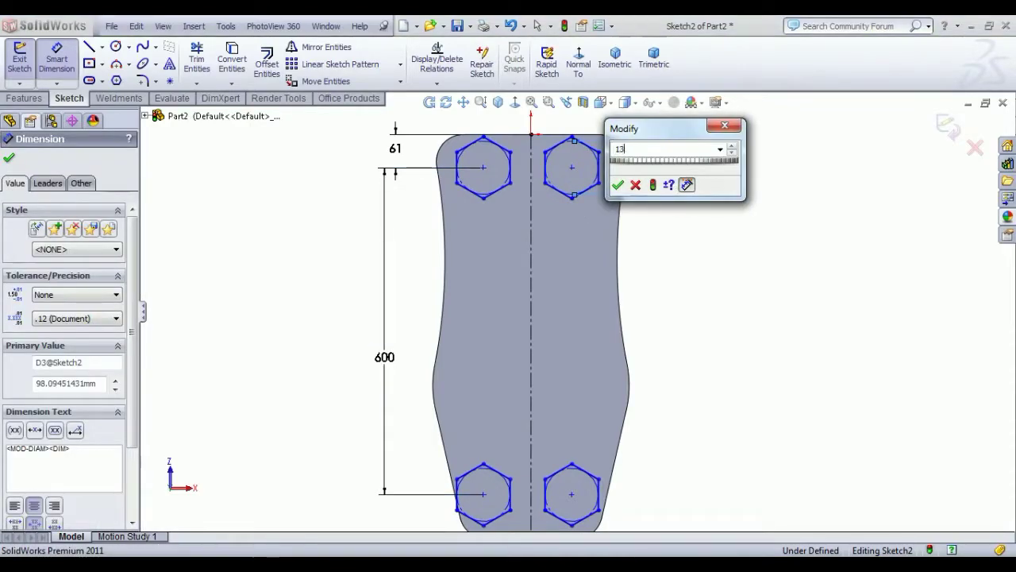
text(3)
key(Return)
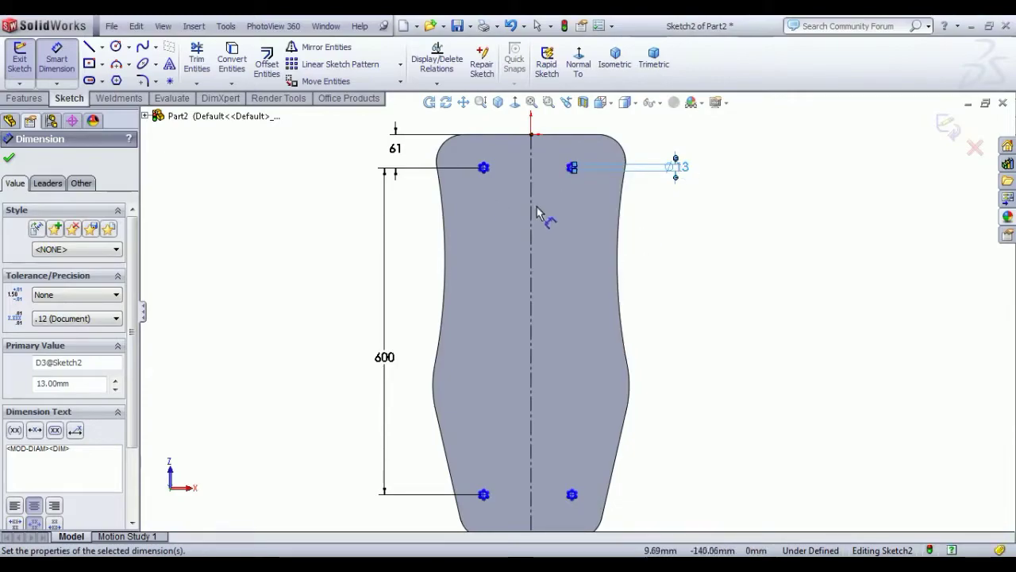
Set the distance from the centerline to the center of the 13 mm dimensioned hexagon to 69 mm
scroll(543, 179, down, 5)
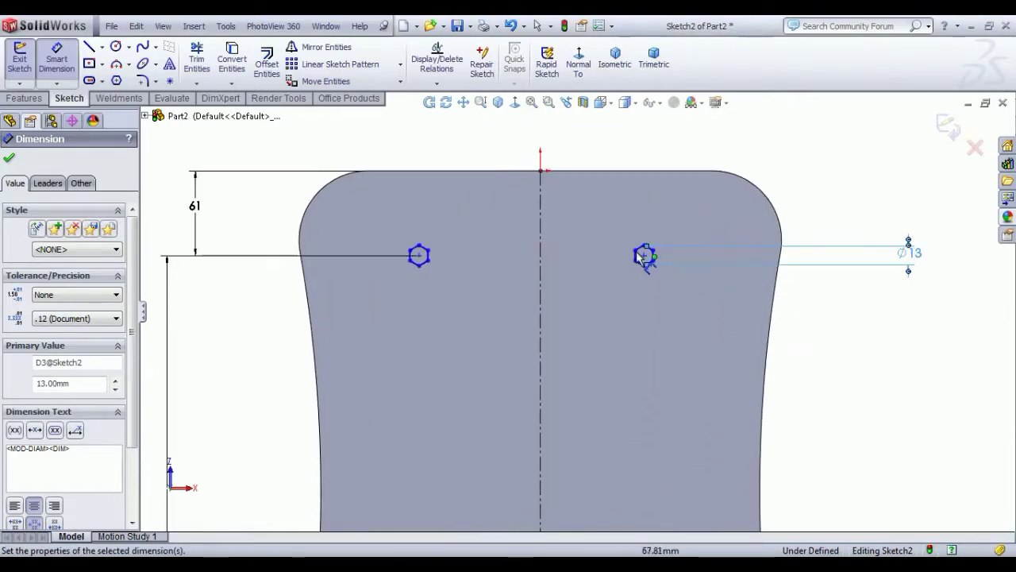
click(644, 255)
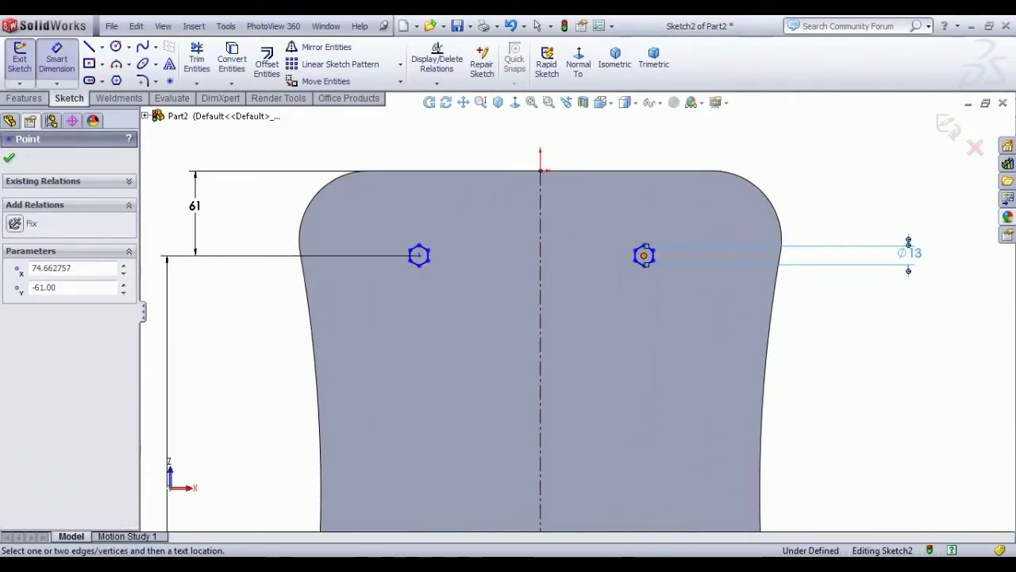
click(543, 278)
click(601, 338)
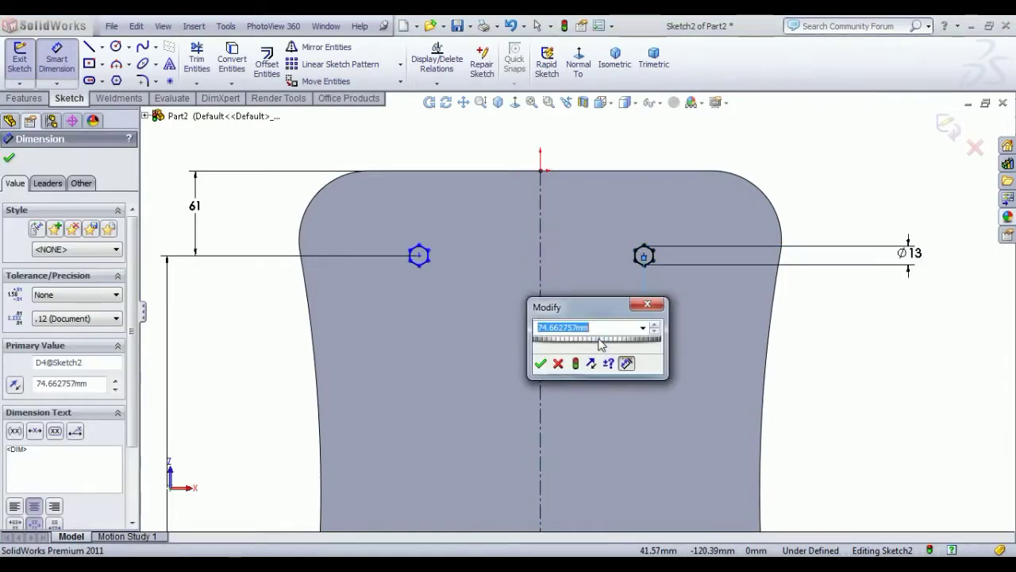
text(69)
click(541, 363)
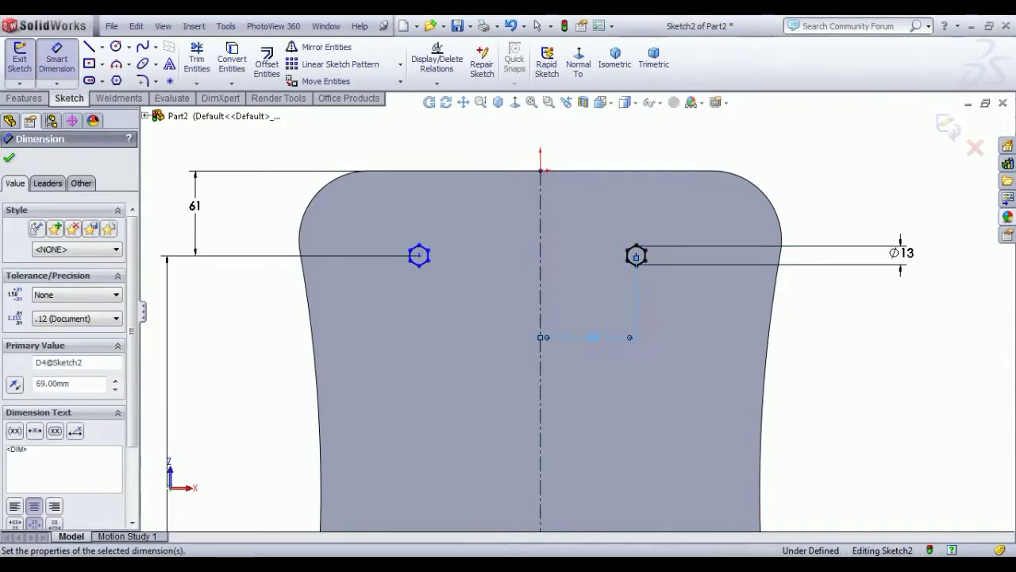
Dimension the crosswise spacing between the two hexagon centers near the straight end as 141 mm and leave dimensioning
click(636, 256)
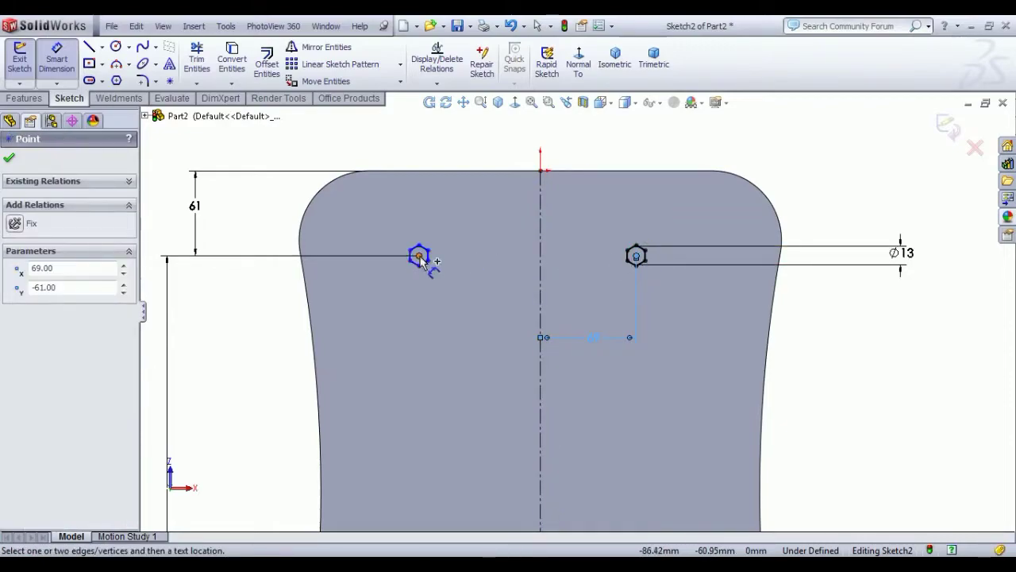
click(418, 255)
click(540, 139)
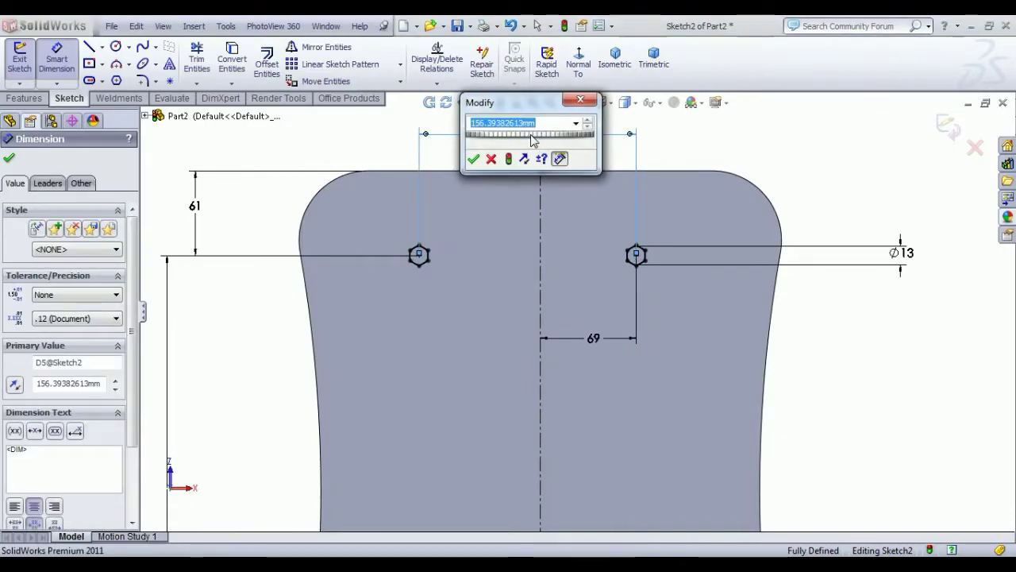
text(141)
key(Return)
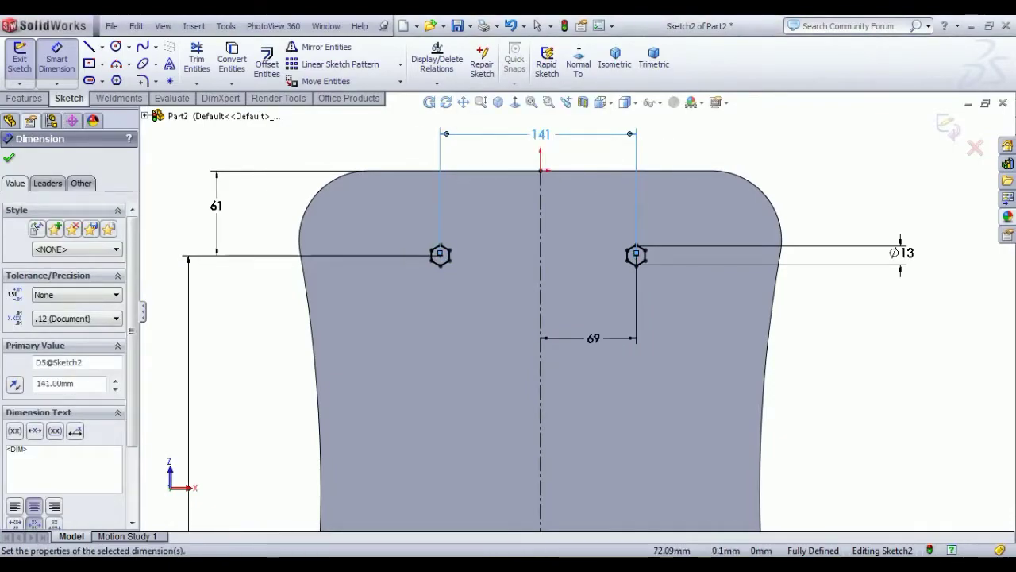
scroll(633, 286, up, 5)
right_click(745, 322)
click(771, 324)
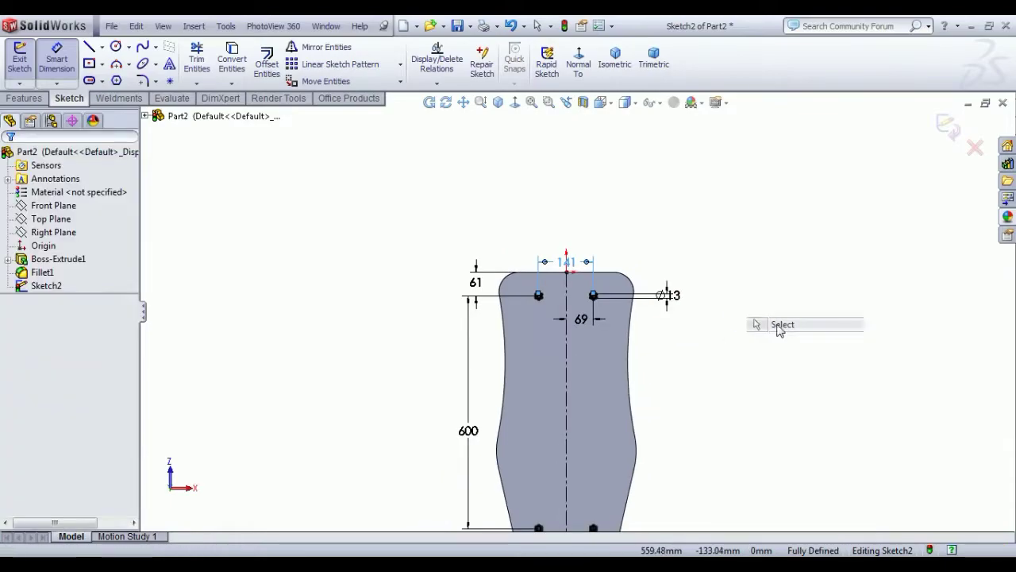
scroll(672, 363, down, 2)
scroll(509, 406, up, 2)
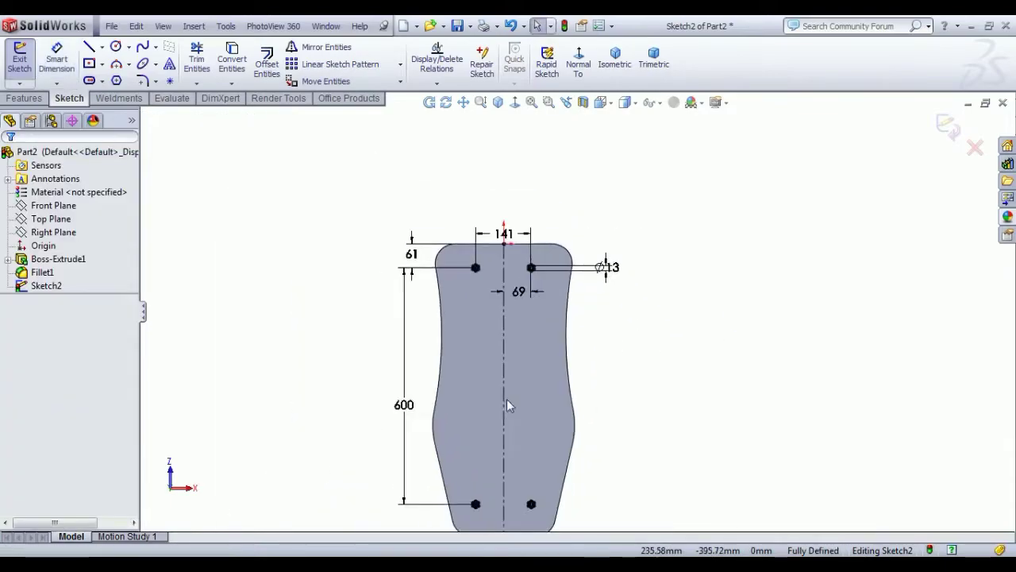
Close the hexagon sketch and cut the four hexagons into the plate's underside as a blind extruded cut
click(20, 64)
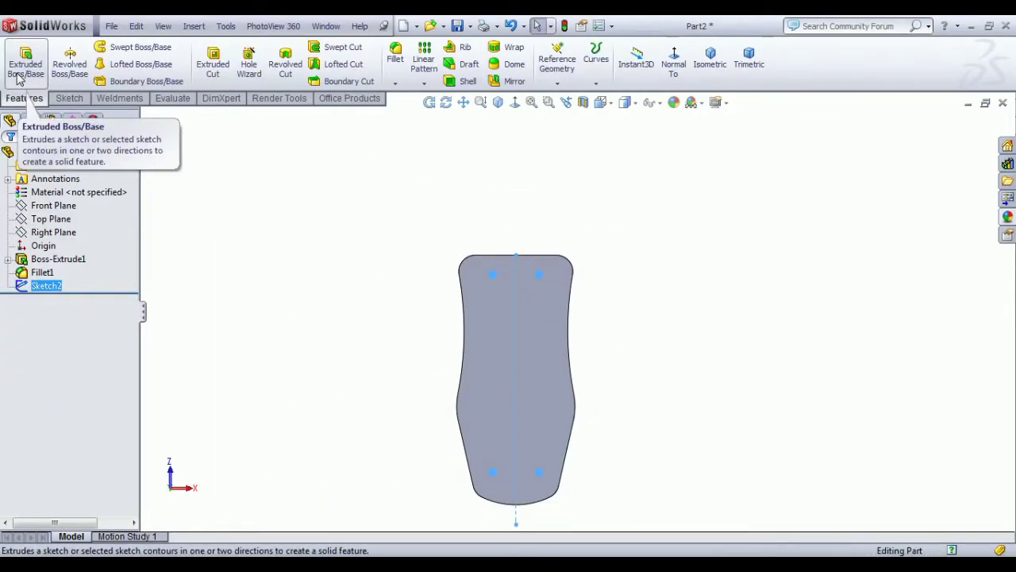
click(224, 69)
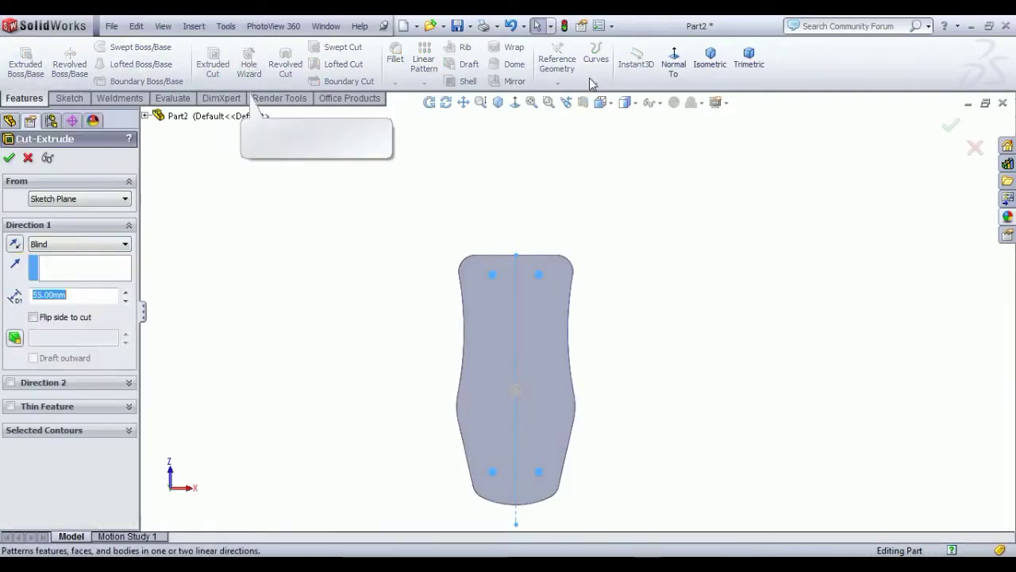
click(710, 57)
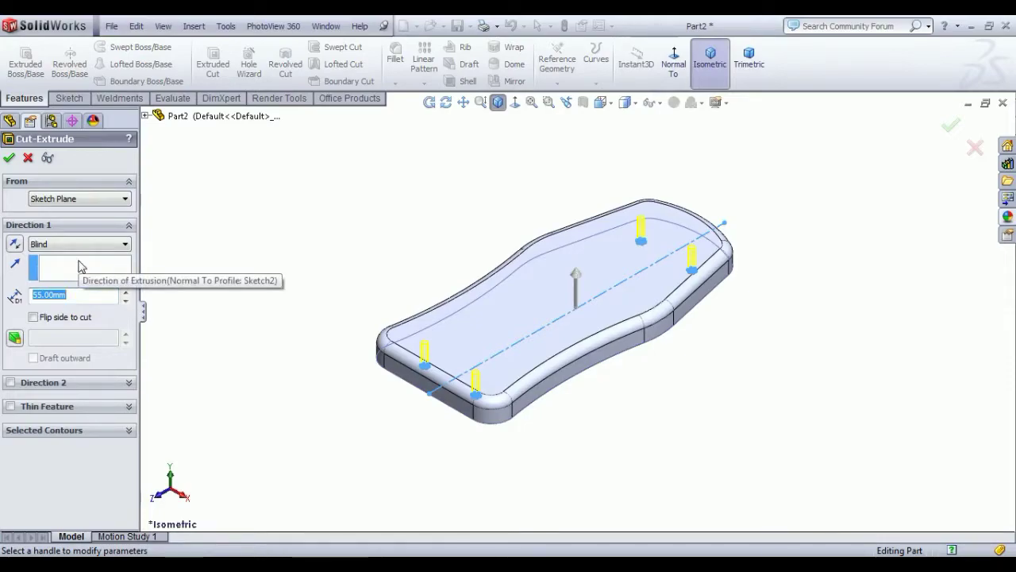
key(Return)
middle_drag(456, 503, 547, 174)
scroll(458, 387, down, 4)
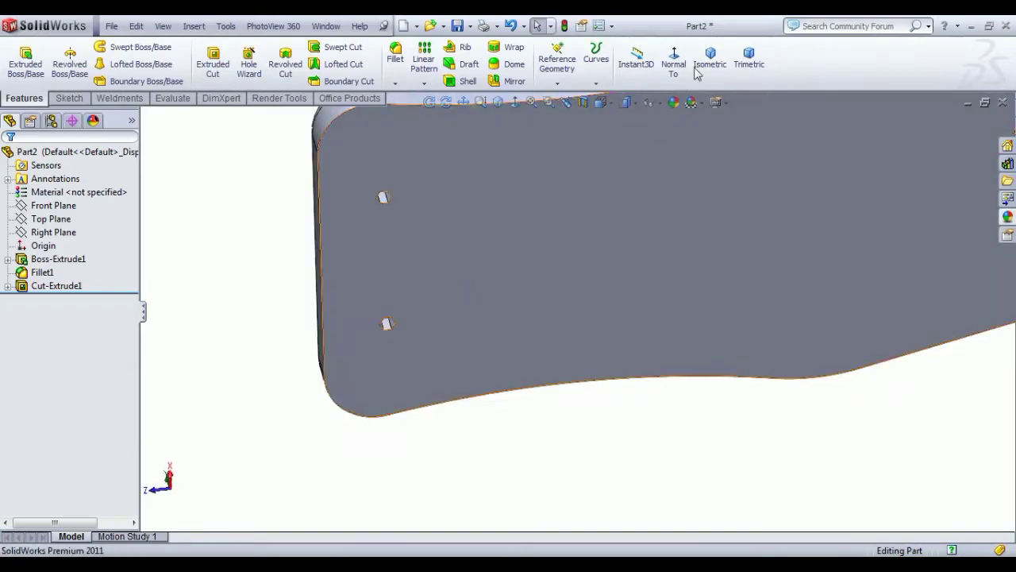
Start a new sketch on the plate's flat top face and view it straight on
click(697, 68)
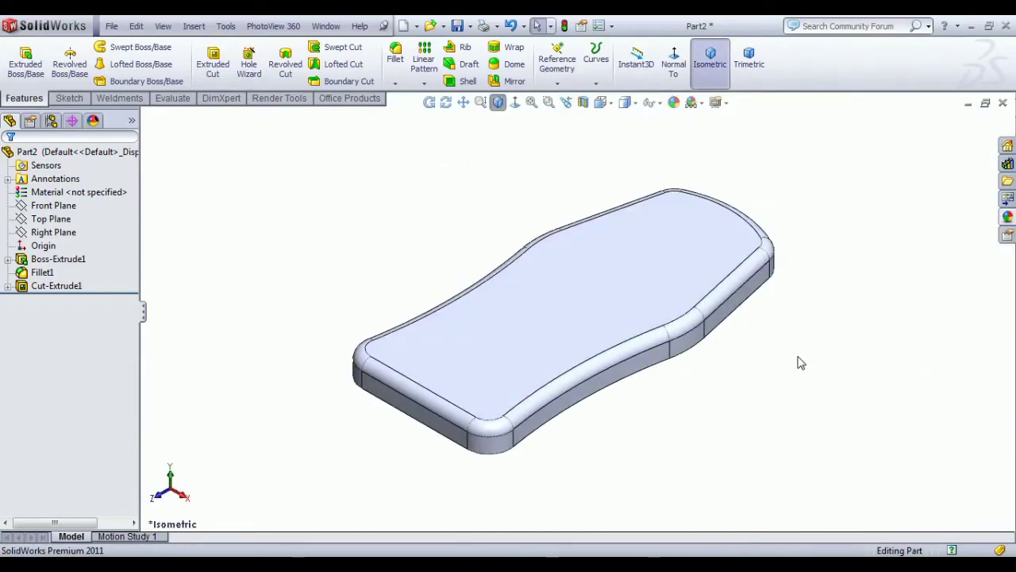
click(639, 292)
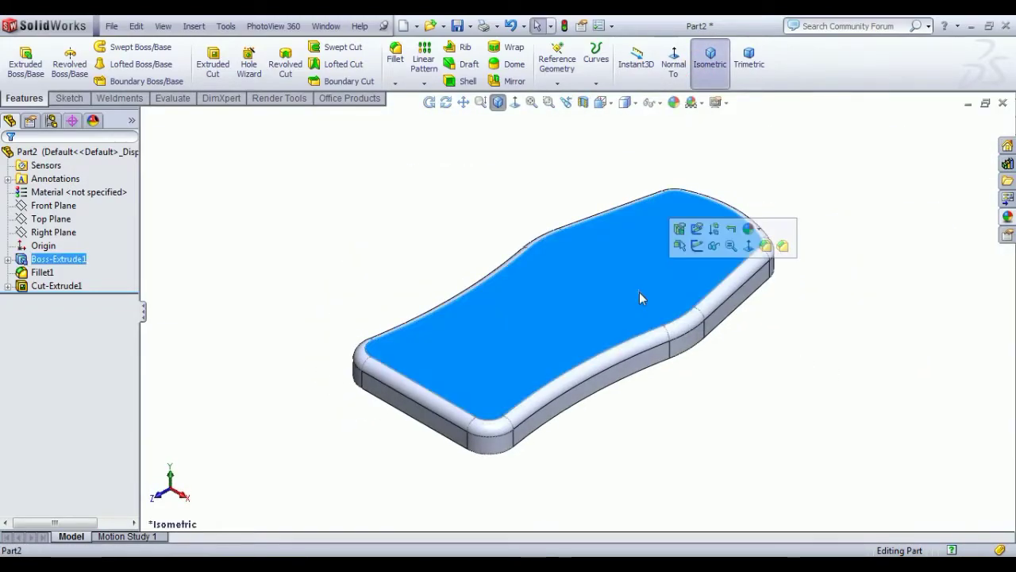
click(697, 245)
click(578, 64)
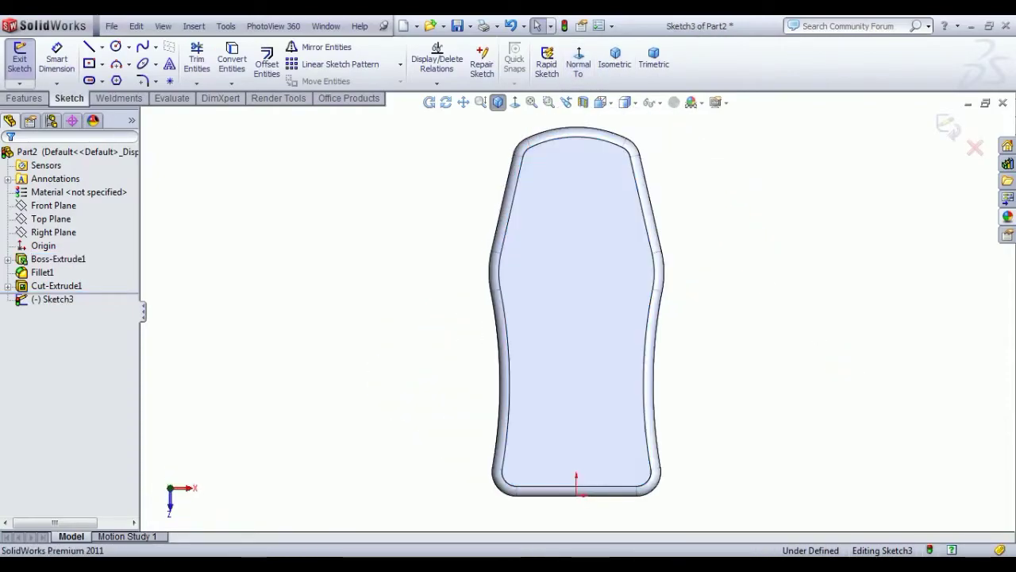
Sketch a horizontal construction line about 288 mm long across the top face, joining its two tapered edges toward the arced end
click(89, 48)
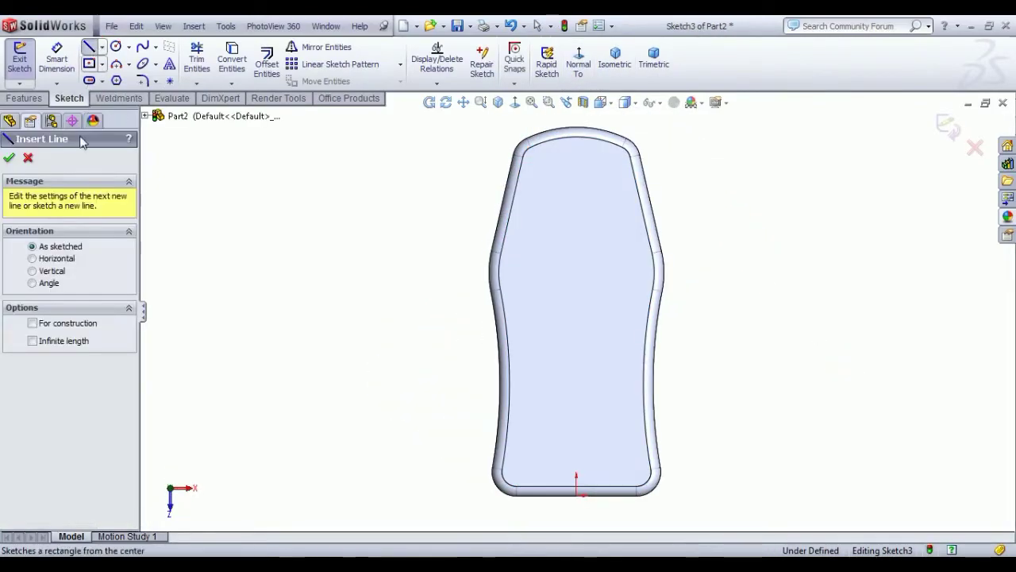
click(32, 323)
scroll(540, 254, down, 4)
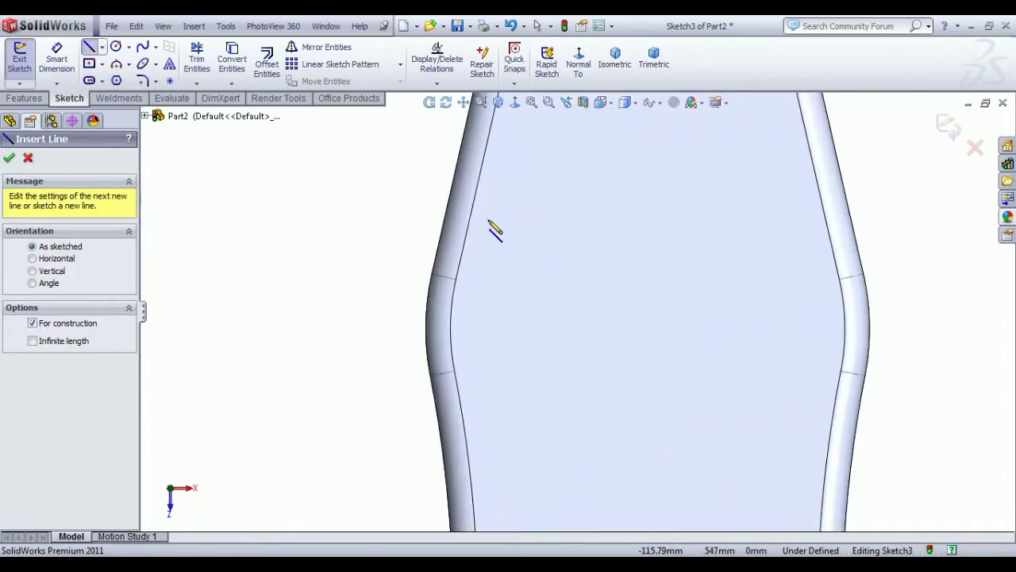
click(470, 216)
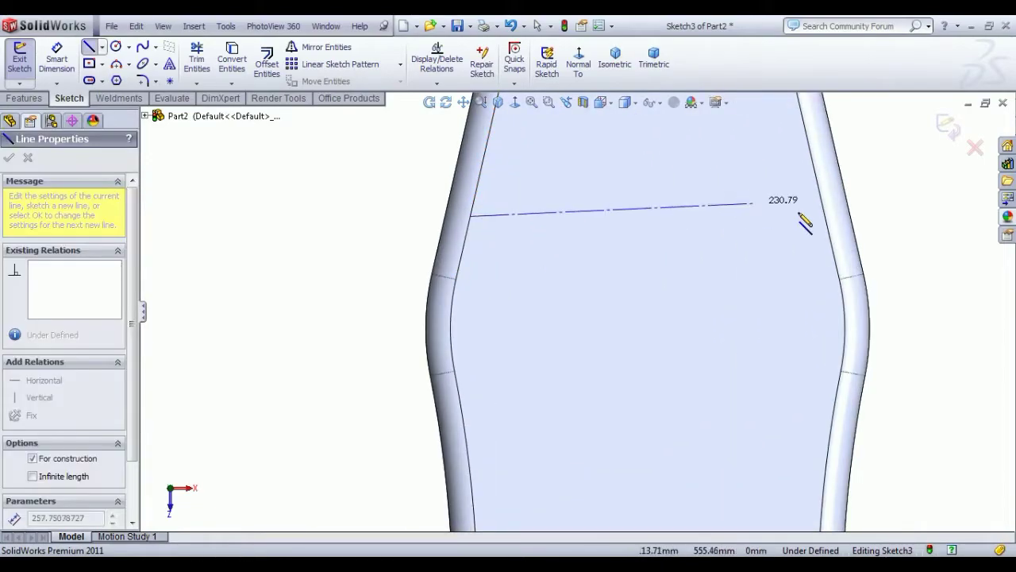
click(826, 216)
right_click(859, 137)
click(881, 197)
key(Escape)
click(711, 217)
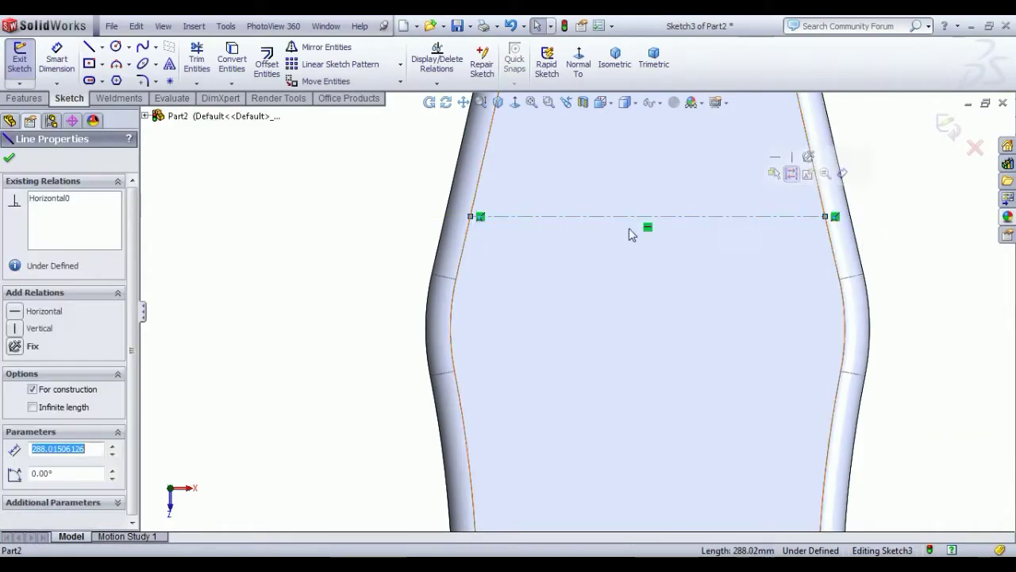
click(11, 312)
click(9, 158)
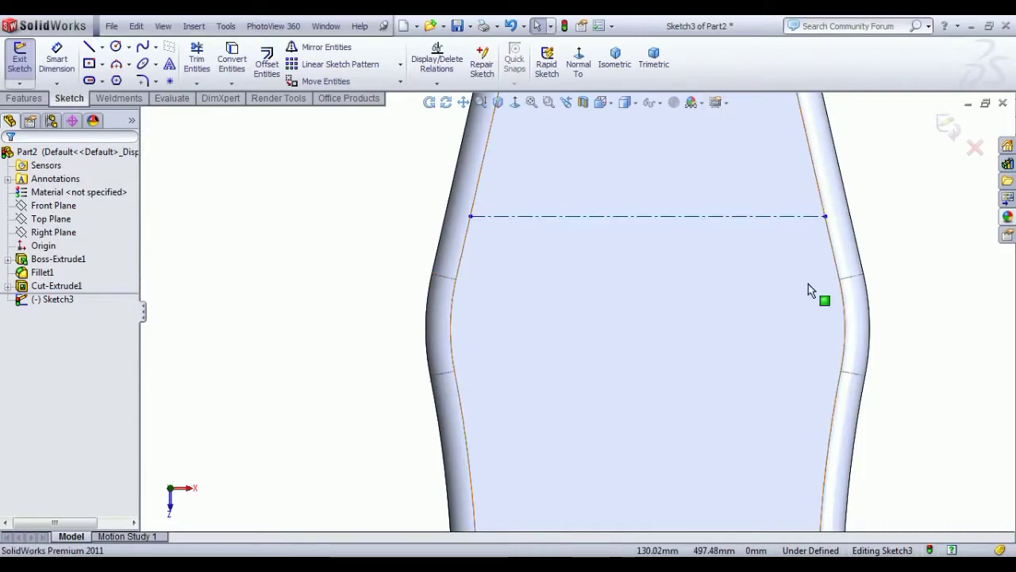
Dimension the construction line 200 mm from the plate's outer arced end edge and leave dimensioning
scroll(575, 312, up, 3)
click(56, 56)
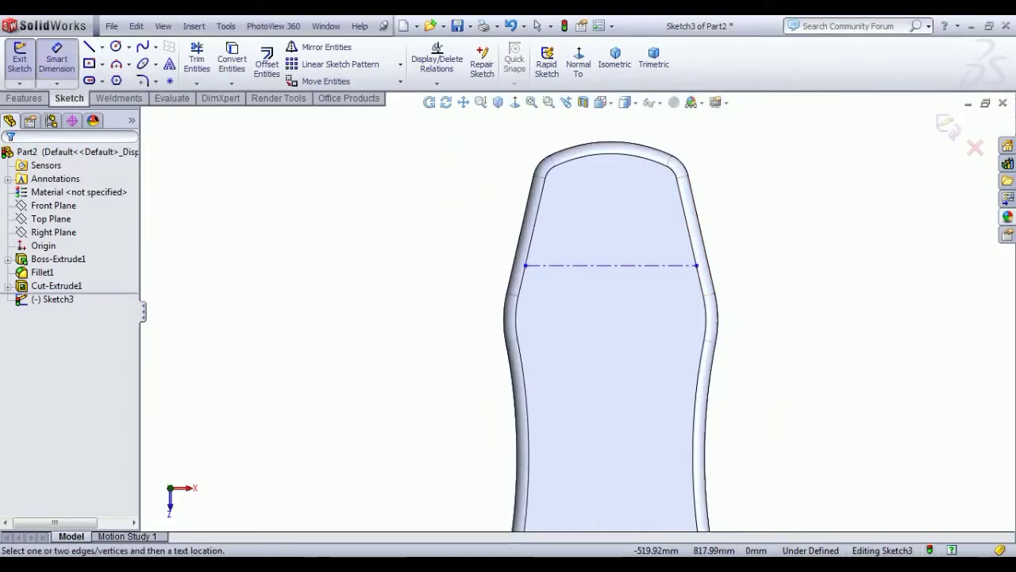
scroll(603, 191, down, 2)
scroll(628, 248, up, 3)
scroll(625, 247, down, 5)
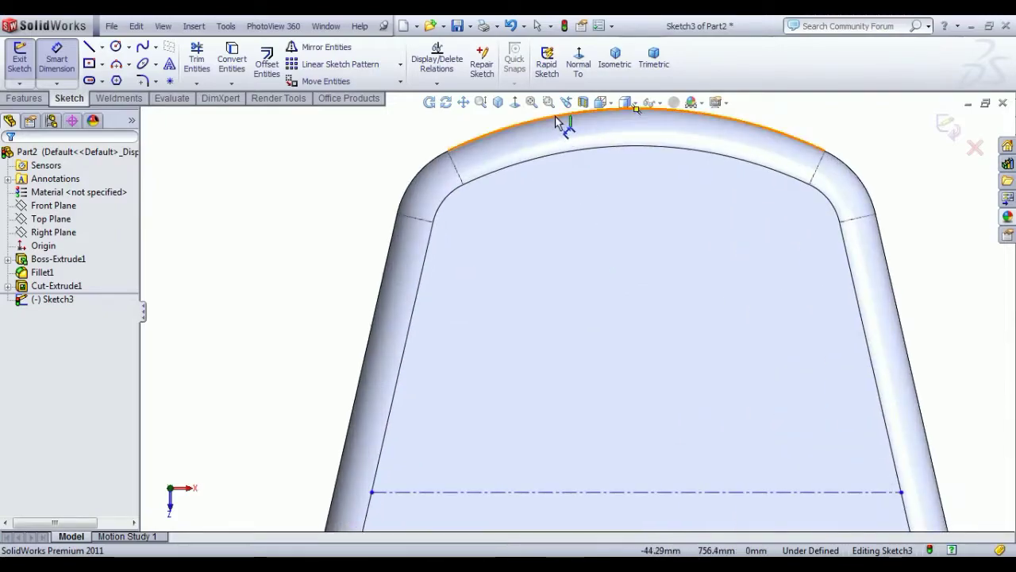
click(560, 121)
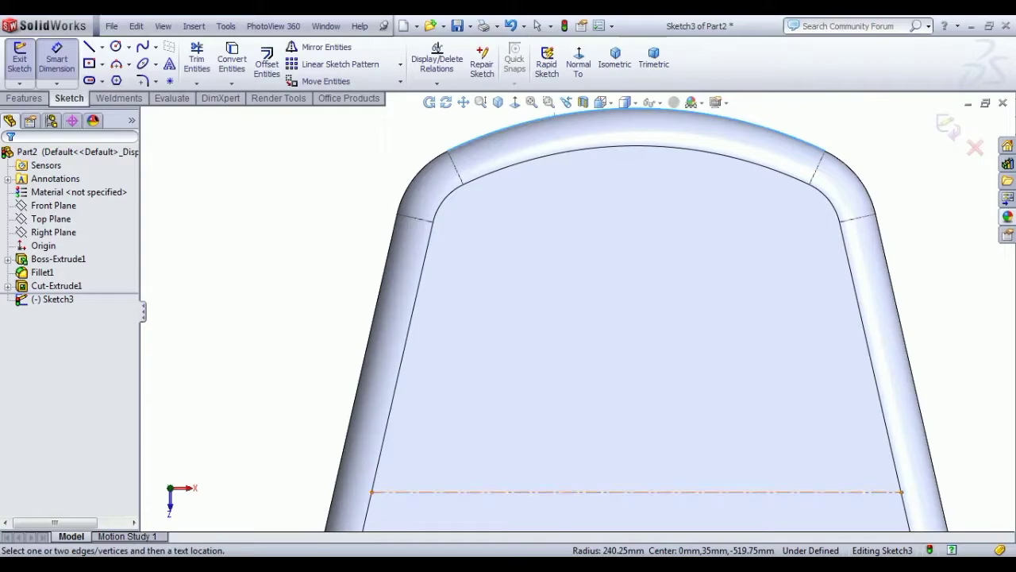
click(559, 492)
click(298, 298)
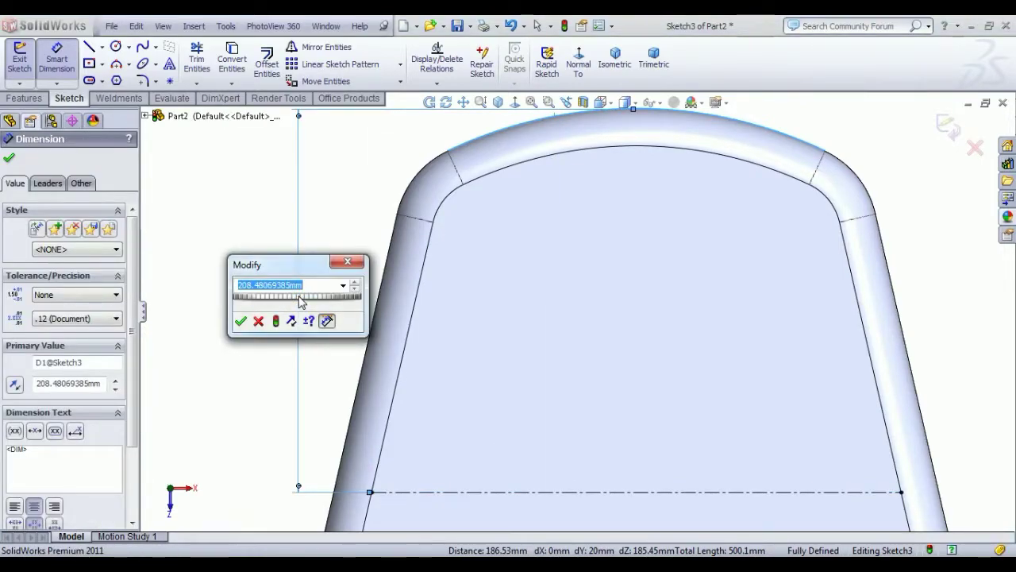
text(20)
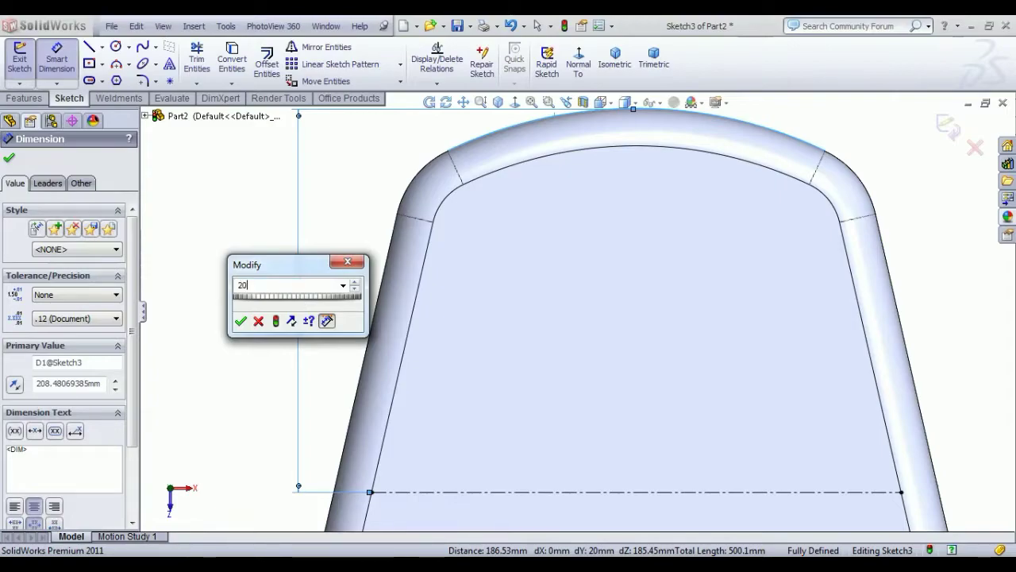
text(0)
key(Return)
scroll(371, 288, up, 2)
click(231, 228)
right_click(230, 228)
click(278, 243)
scroll(651, 424, down, 1)
scroll(651, 424, up, 2)
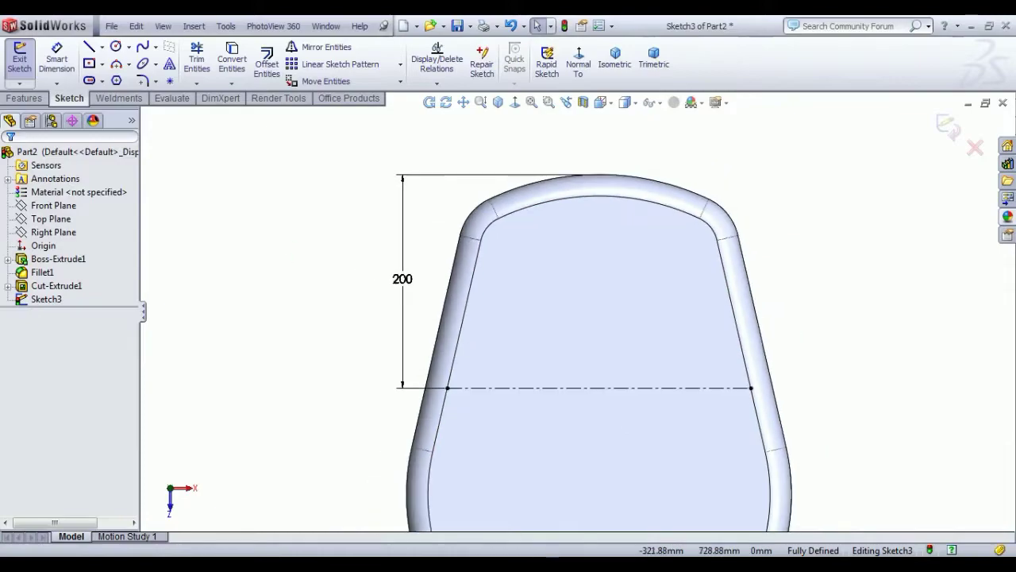
Add the sketch text WELCARE along the construction line with centered alignment
click(170, 65)
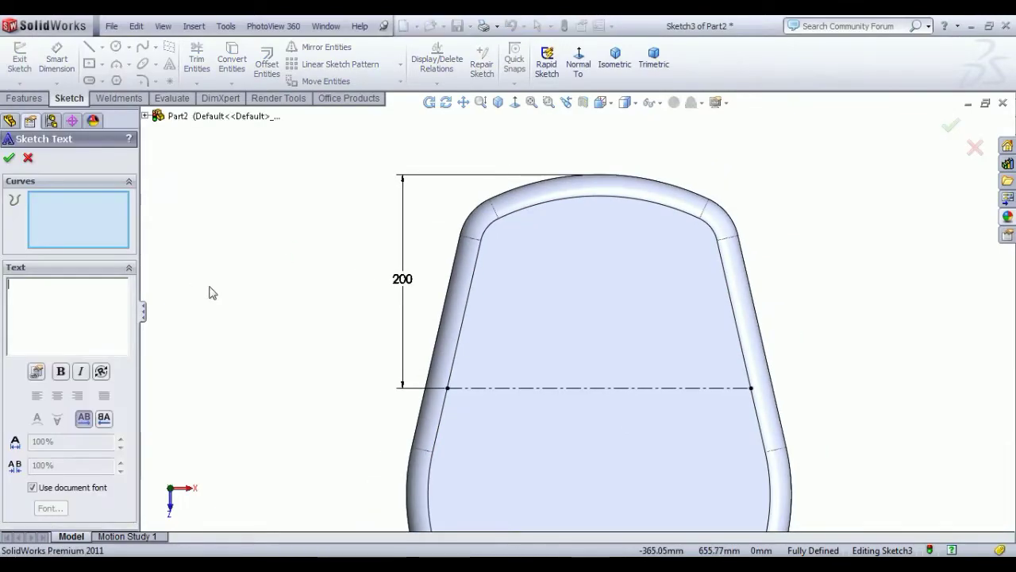
click(511, 388)
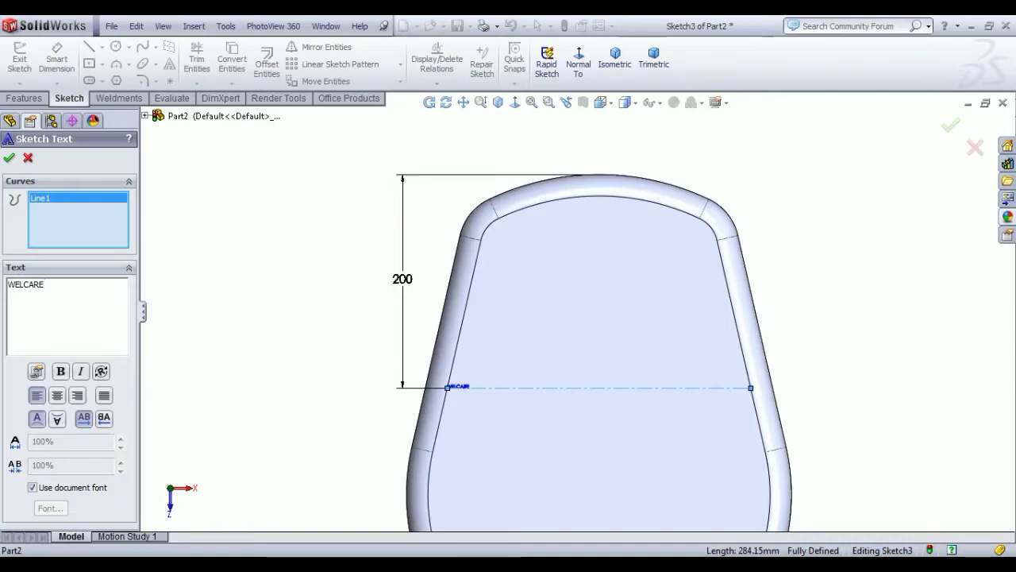
click(56, 397)
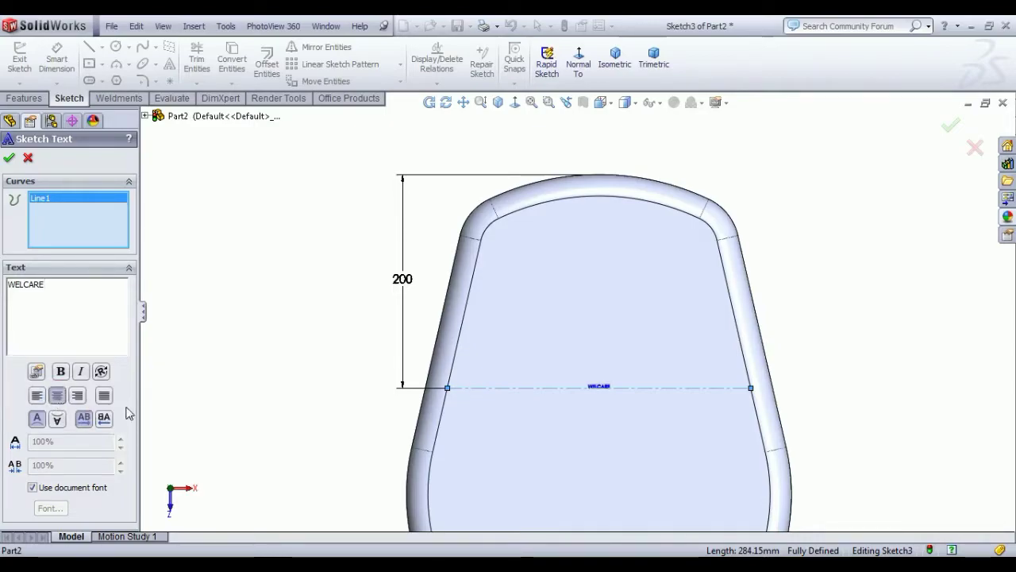
Turn off the document font for the WELCARE text and set it to Calibri Regular with a height of 22 mm
click(34, 491)
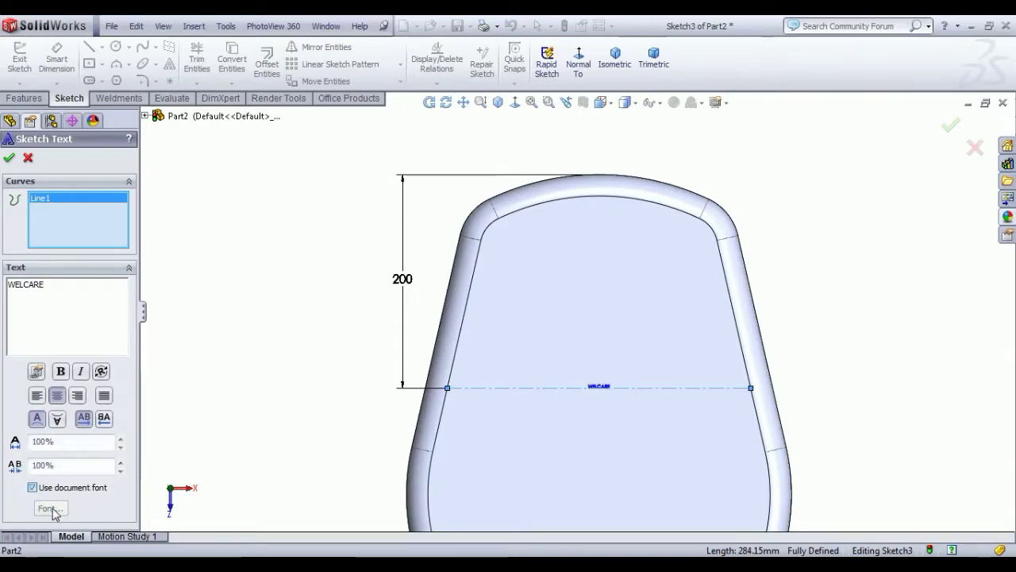
click(52, 510)
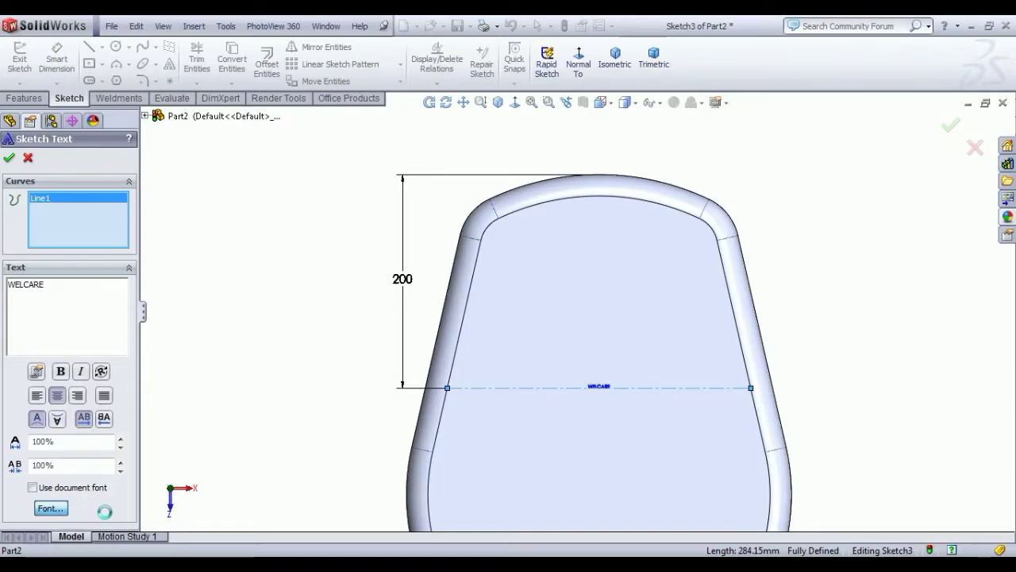
click(432, 243)
click(432, 243)
click(432, 243)
click(432, 243)
click(432, 243)
click(432, 243)
click(432, 243)
click(432, 244)
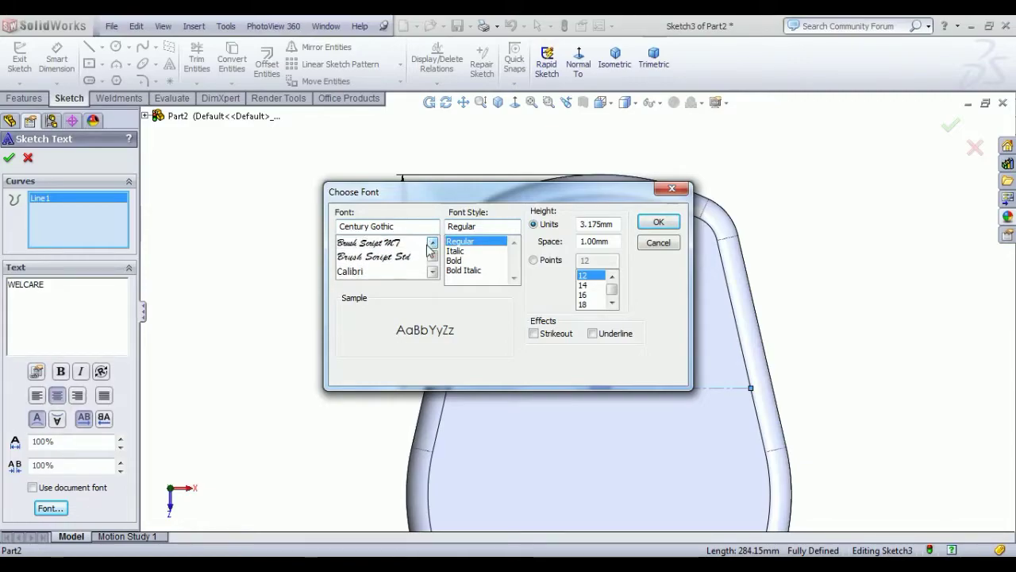
click(367, 271)
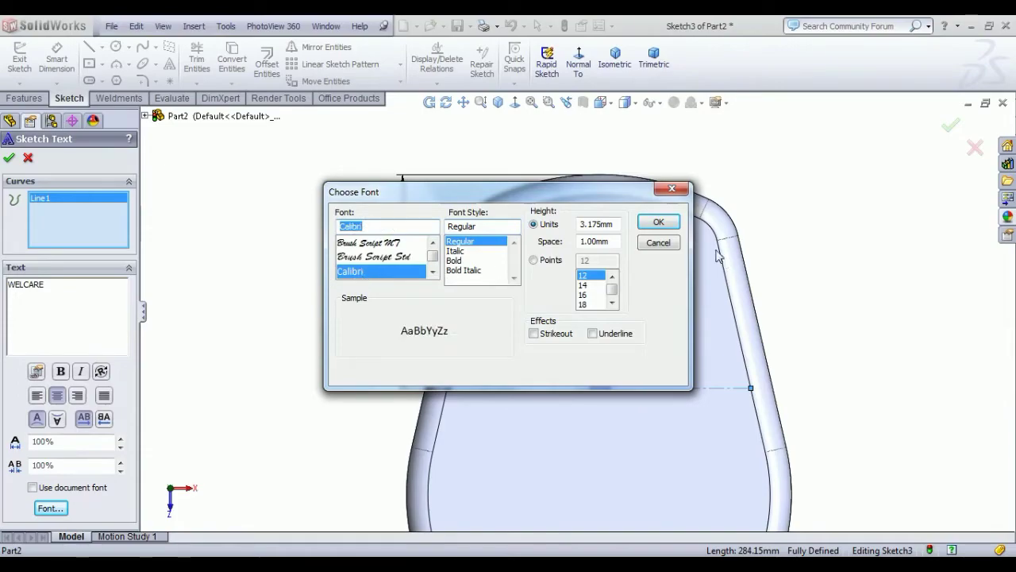
drag(616, 225, 581, 225)
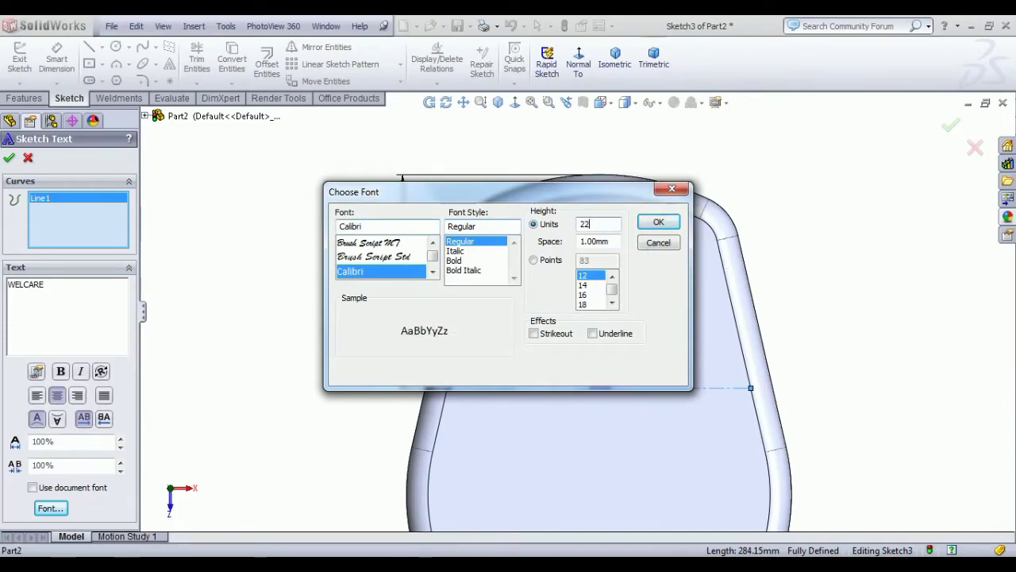
click(670, 223)
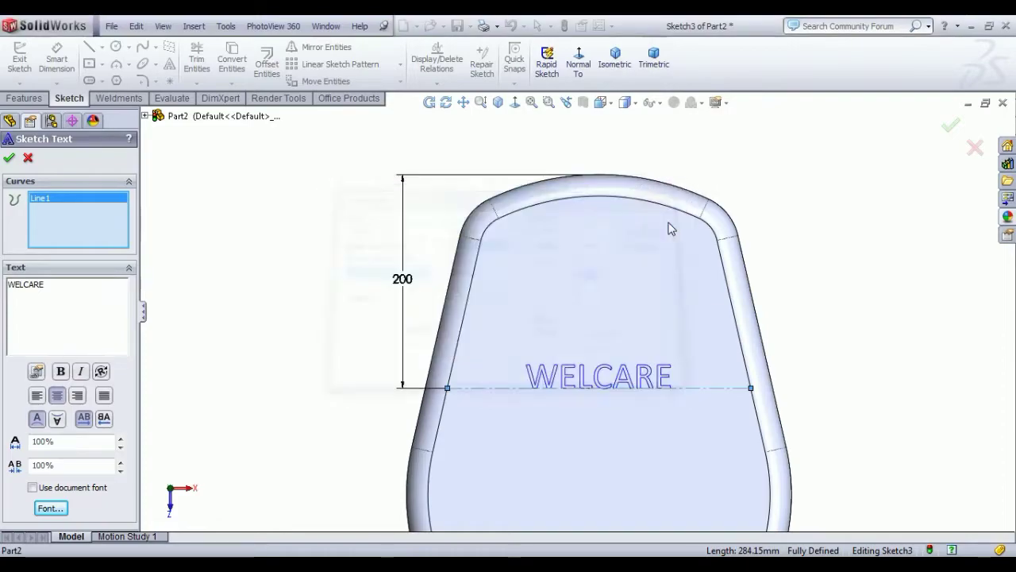
Set the width factor of the WELCARE text to 200% and accept the sketch text
click(121, 439)
click(121, 439)
click(121, 439)
click(120, 439)
click(121, 439)
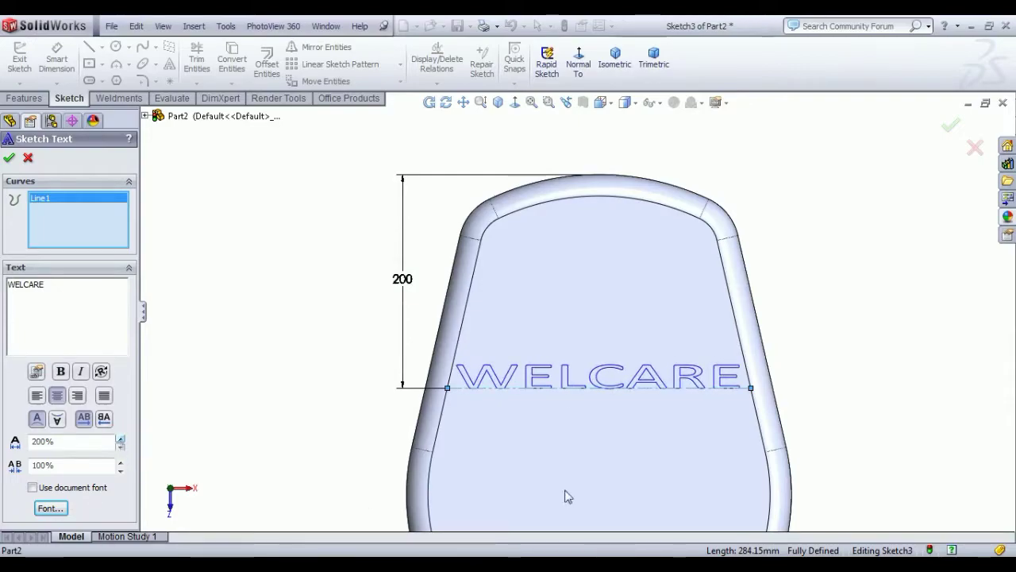
scroll(567, 496, up, 5)
scroll(549, 434, down, 2)
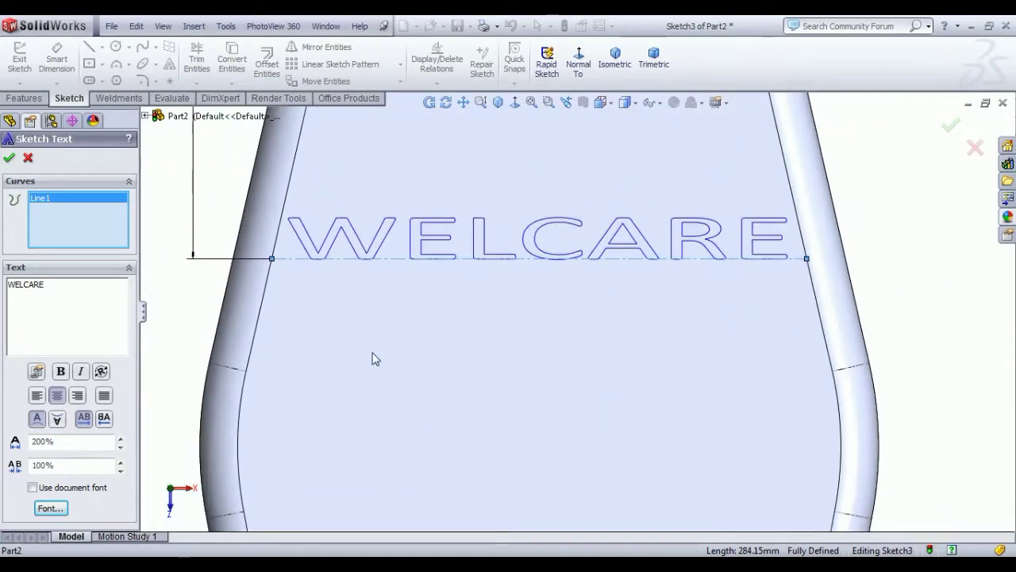
scroll(401, 263, up, 1)
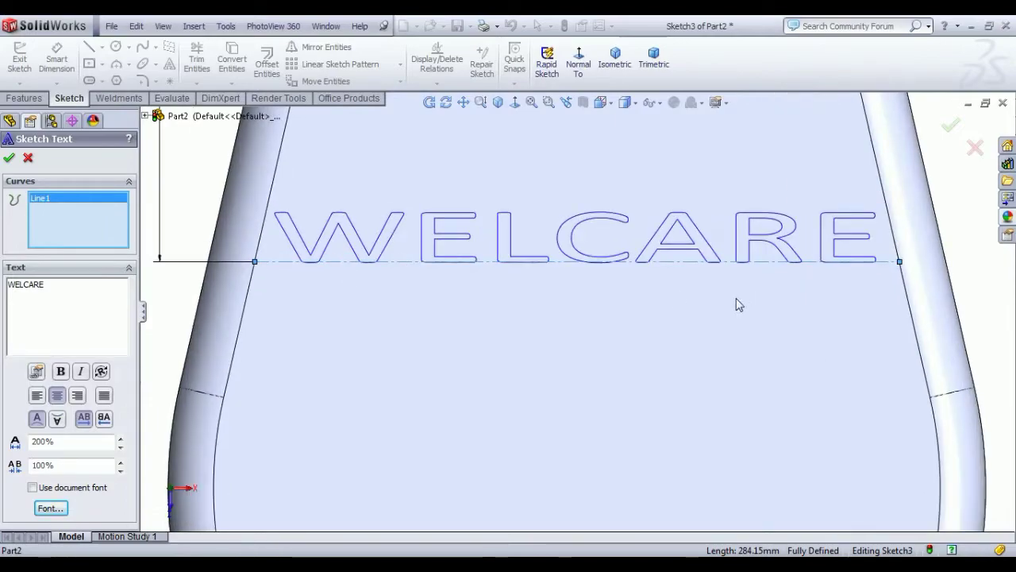
click(9, 159)
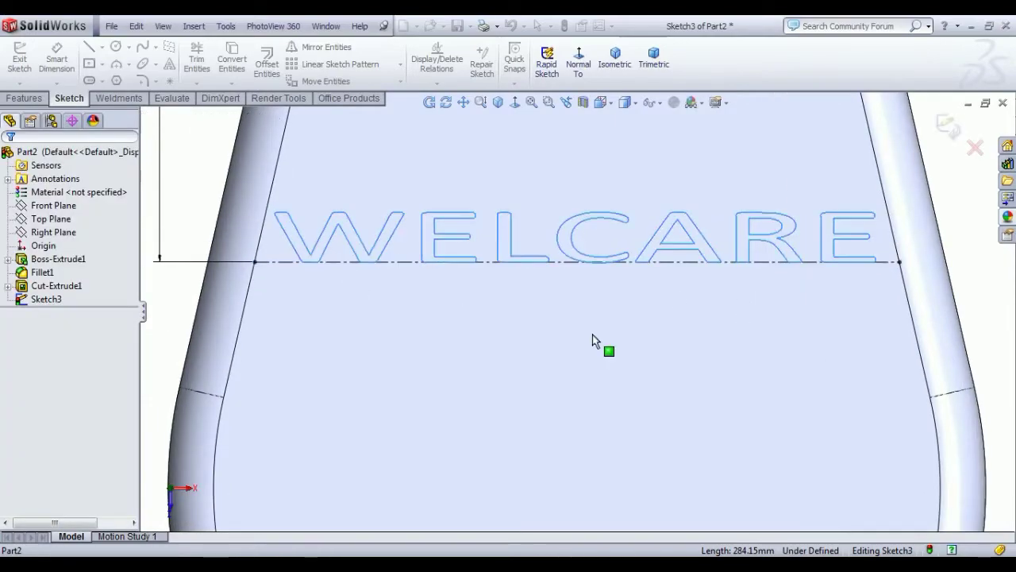
Close the WELCARE text sketch and show the plate in isometric view
scroll(601, 340, down, 3)
click(19, 58)
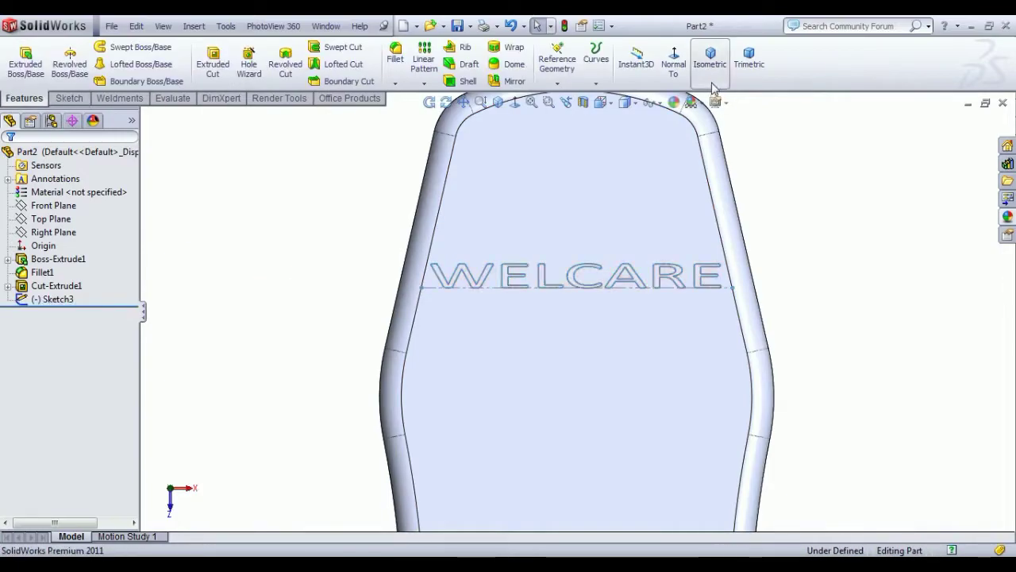
click(710, 60)
scroll(783, 244, down, 2)
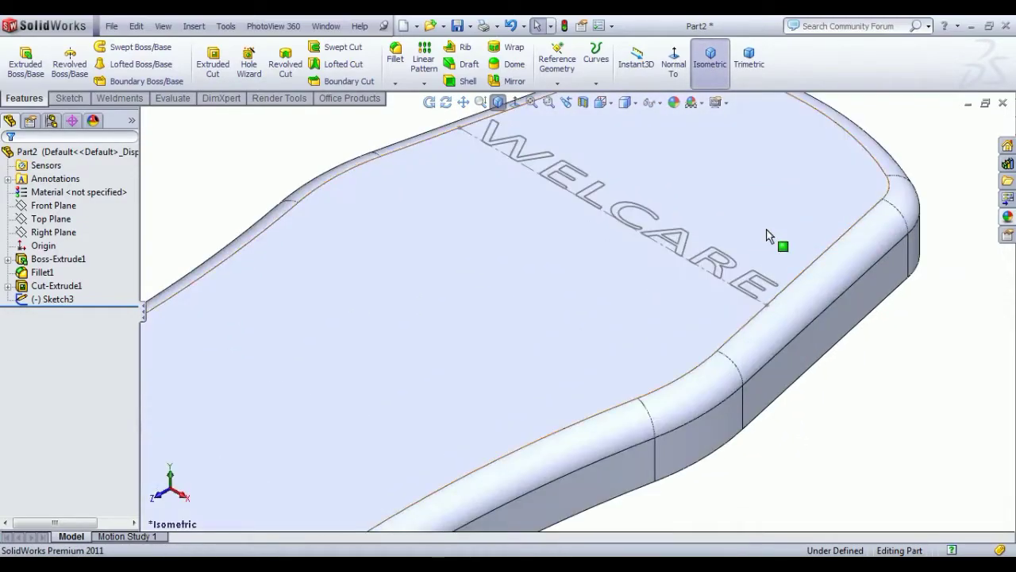
scroll(782, 248, up, 4)
scroll(783, 249, down, 4)
Create a projection split line that projects the WELCARE sketch onto the plate's flat top face
click(596, 84)
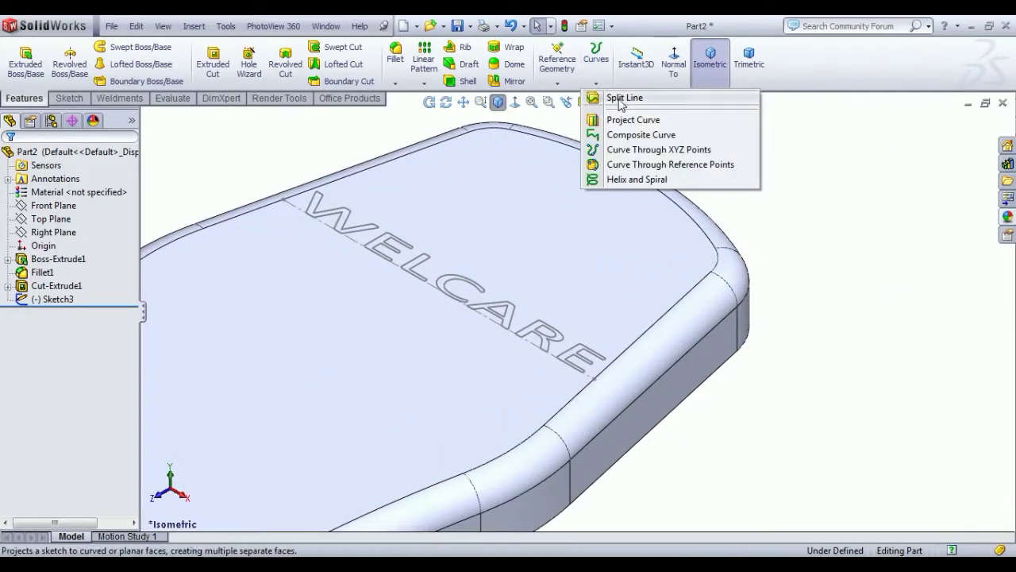
click(685, 102)
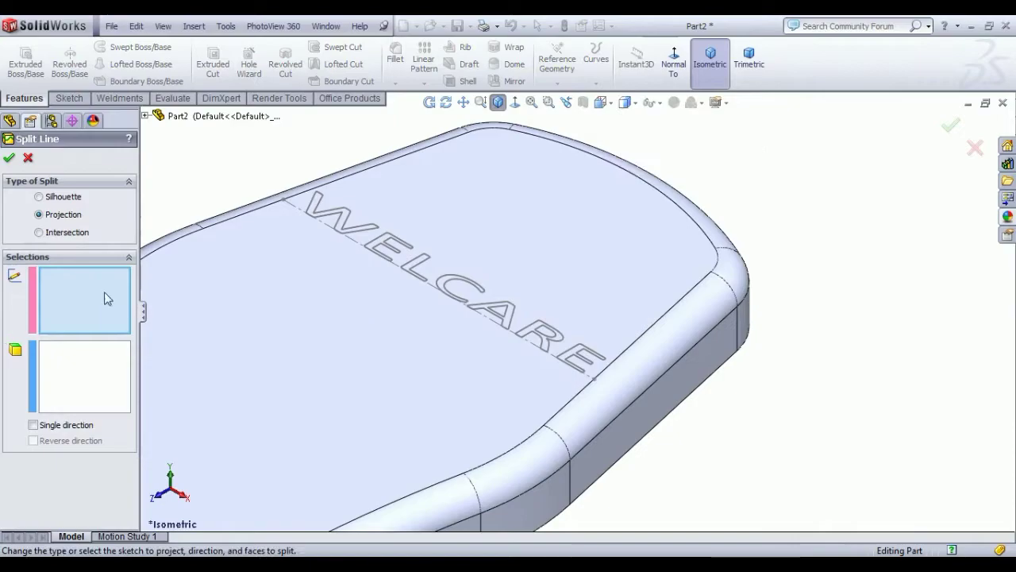
scroll(264, 342, down, 4)
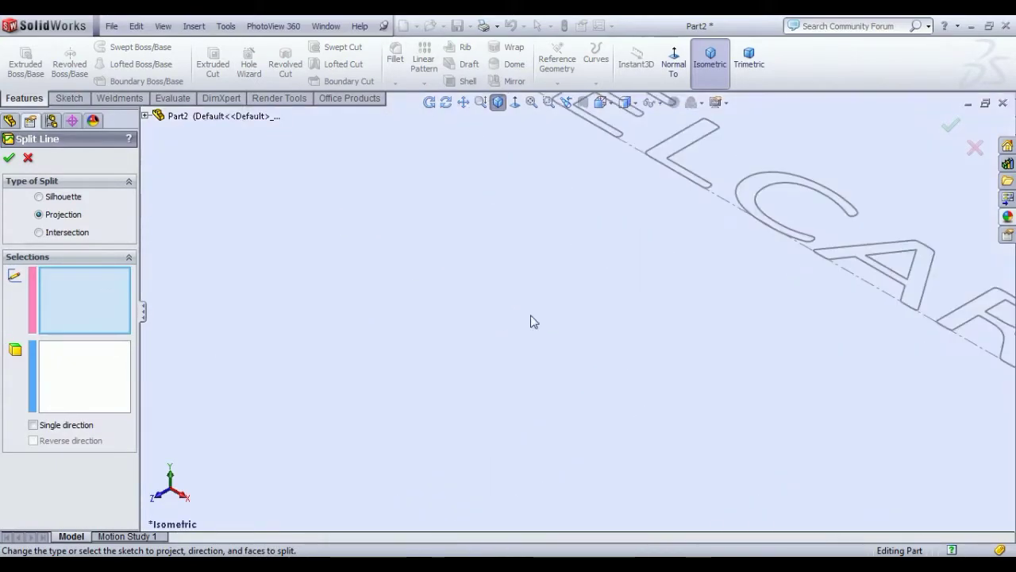
scroll(533, 320, up, 3)
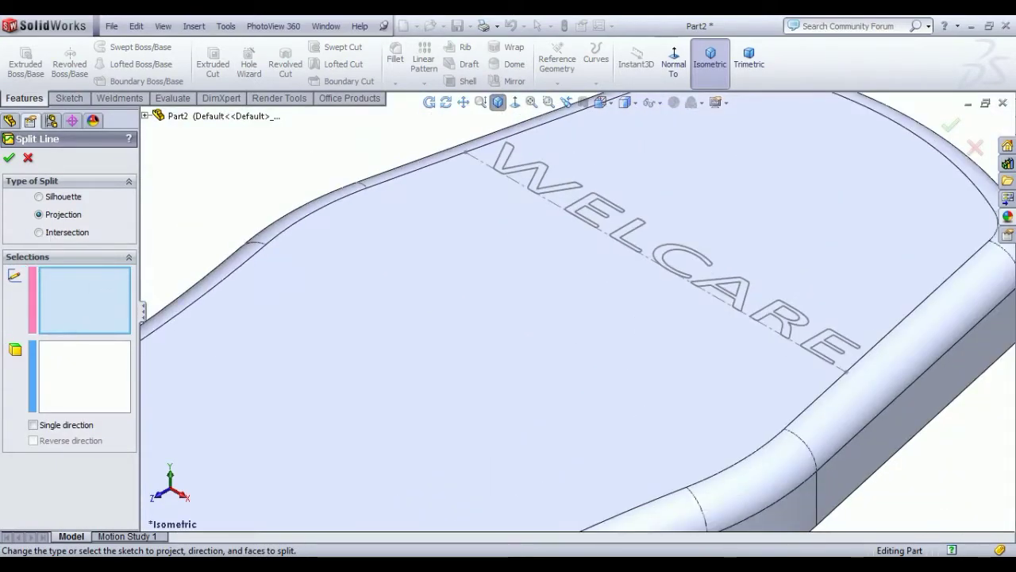
click(703, 264)
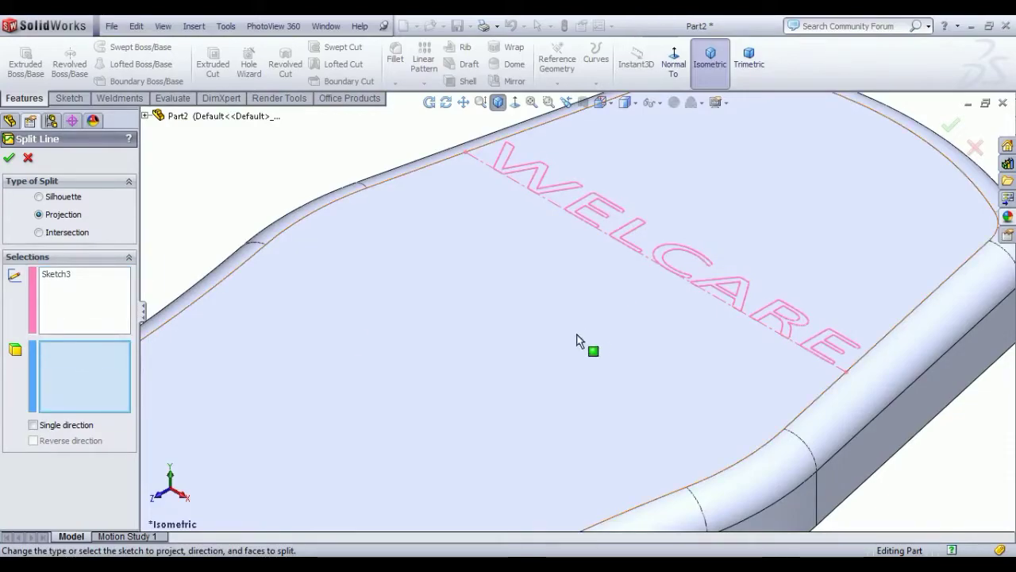
click(586, 340)
right_click(587, 335)
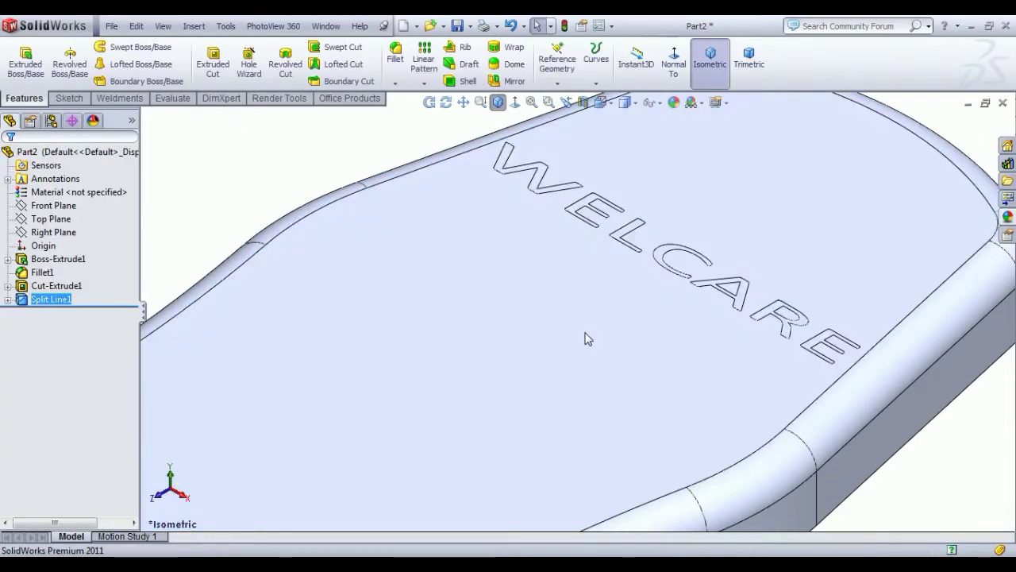
Start a new sketch on the Right Plane and view it straight on
click(715, 81)
middle_drag(732, 286, 726, 360)
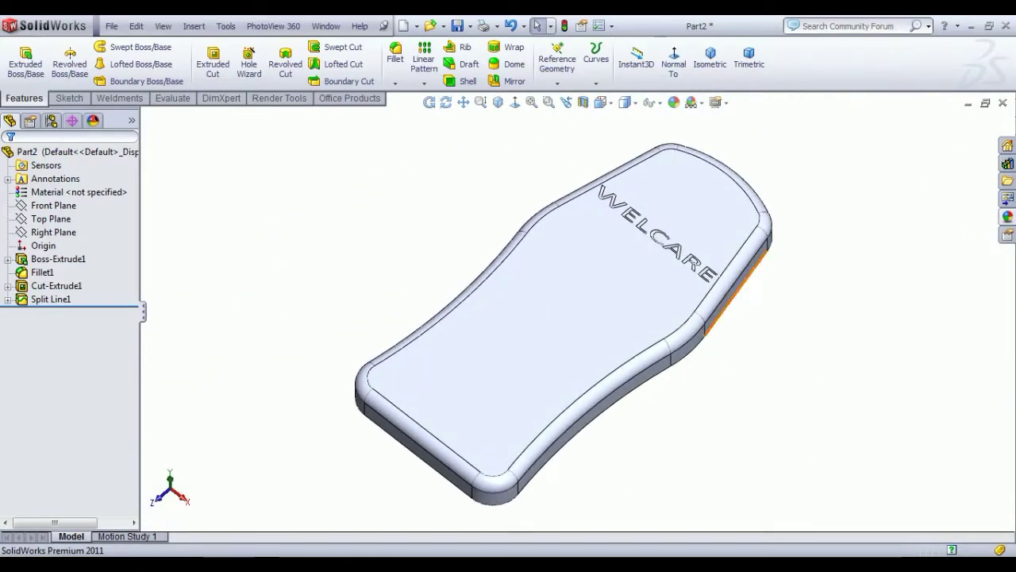
click(711, 79)
click(54, 232)
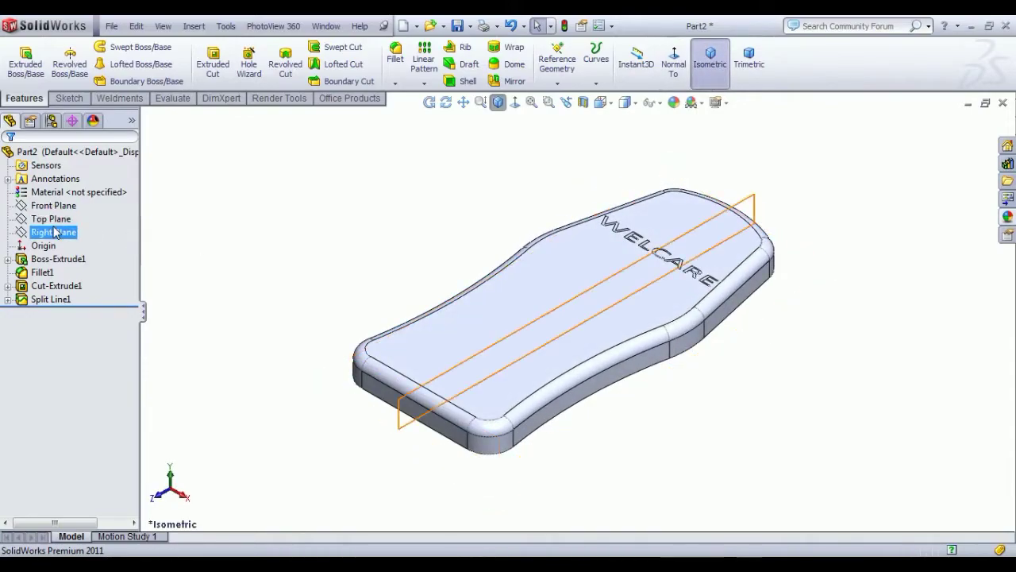
click(70, 206)
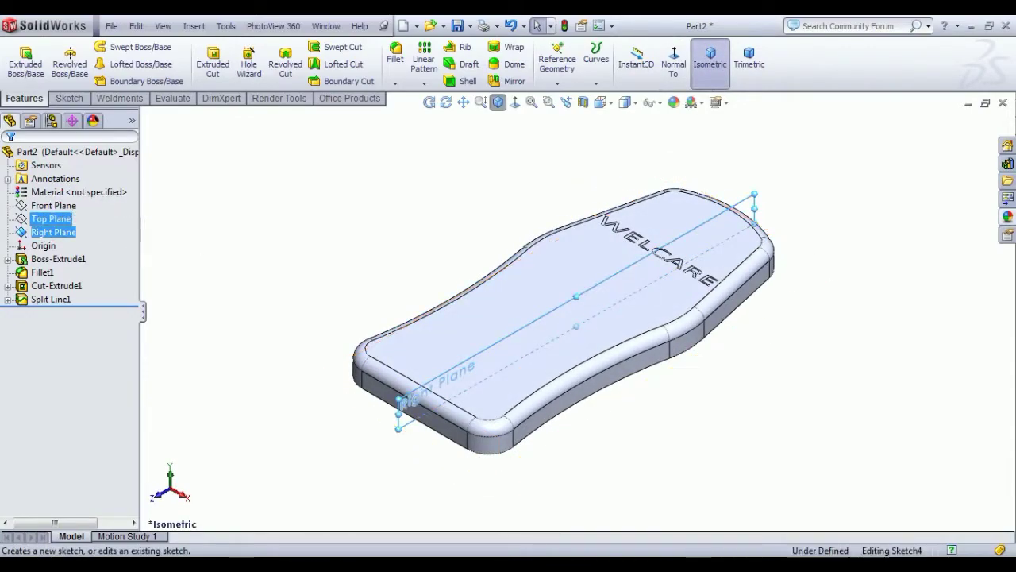
click(578, 64)
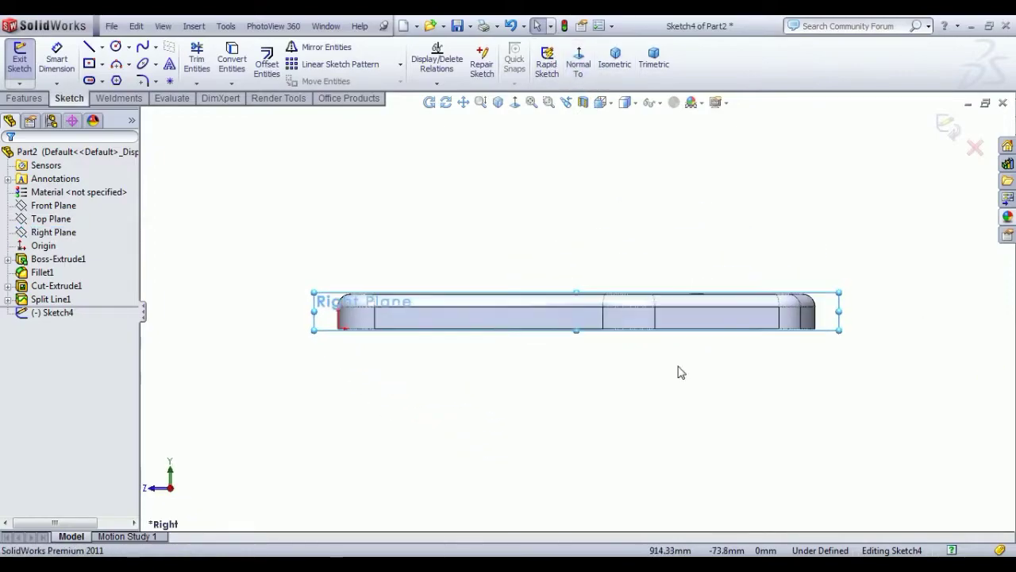
Sketch a vertical centerpoint slot about 15.6 mm long and 4.9 mm wide just outside the plate's lower end corner
scroll(437, 334, down, 3)
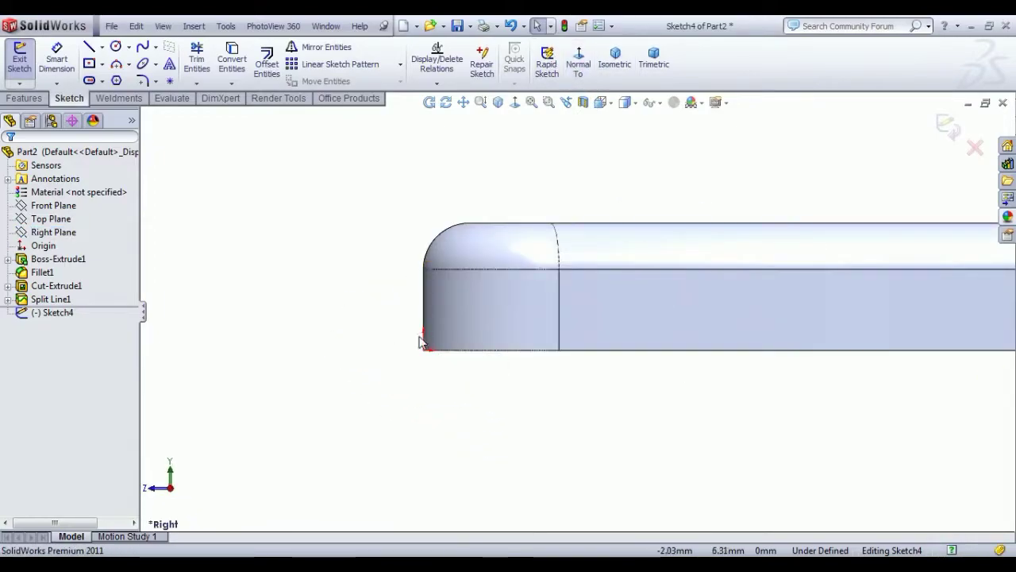
scroll(423, 343, down, 3)
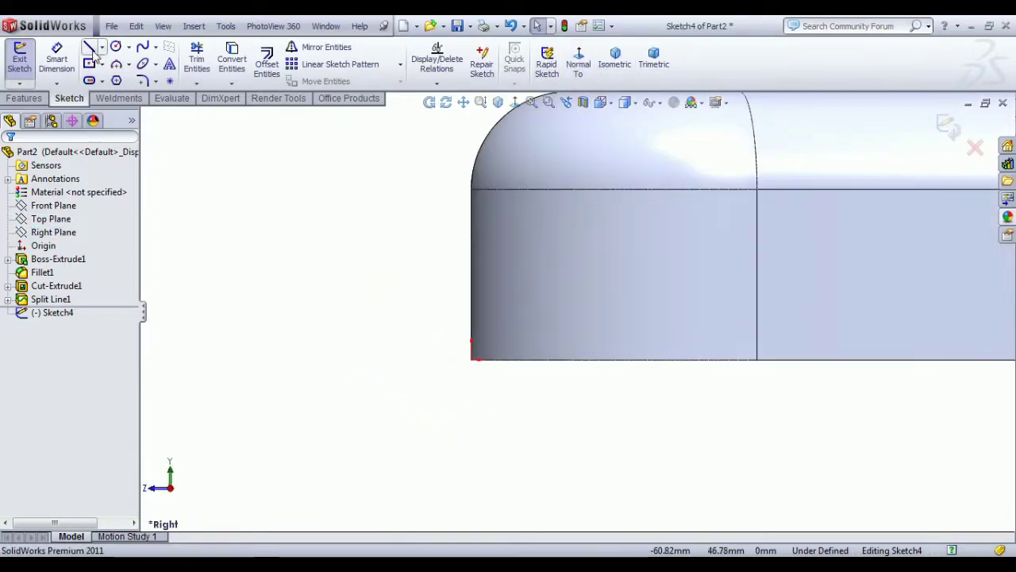
click(89, 80)
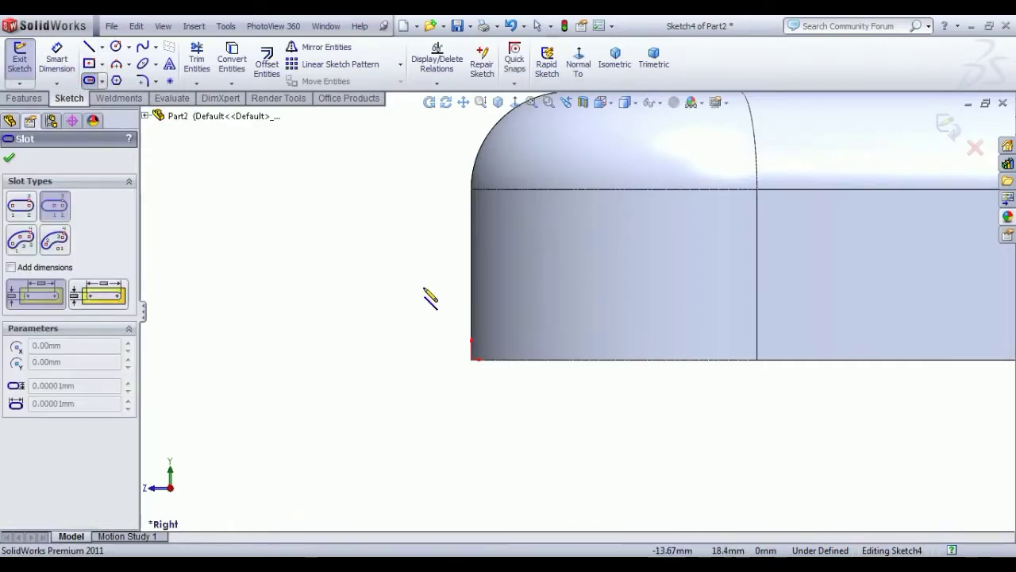
click(439, 320)
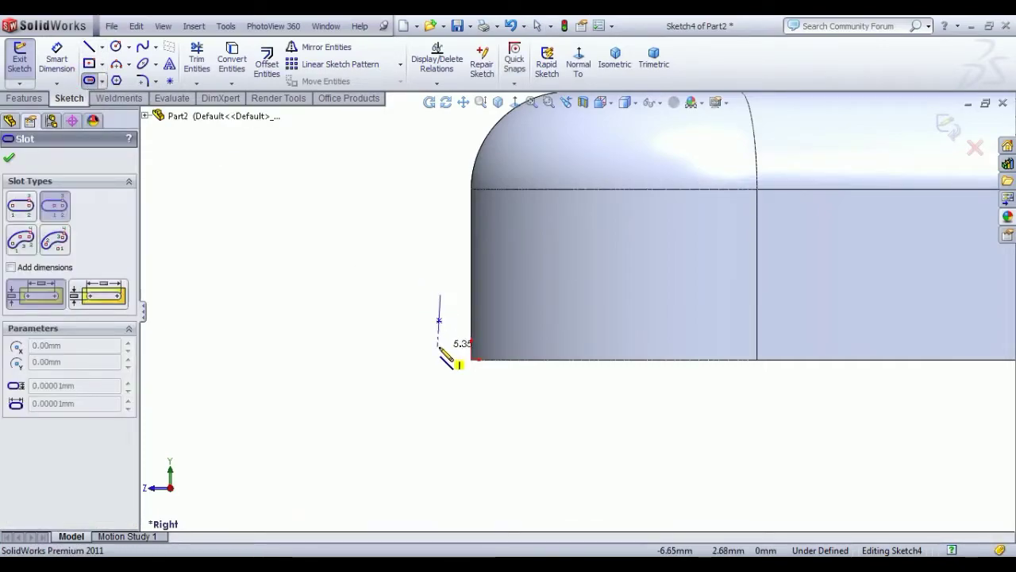
click(439, 347)
click(428, 351)
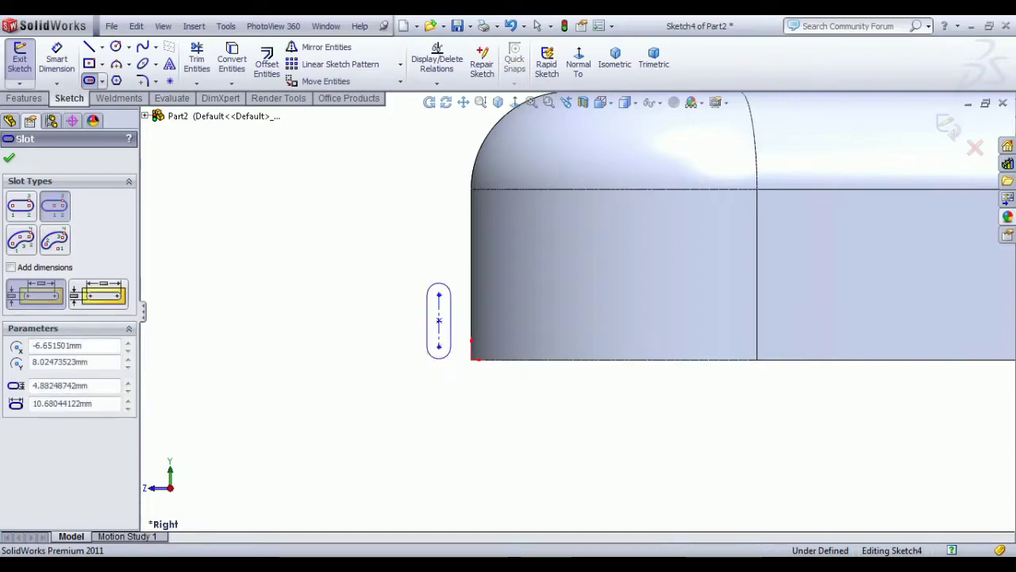
Dimension the slot's overall height to 8 mm
click(57, 59)
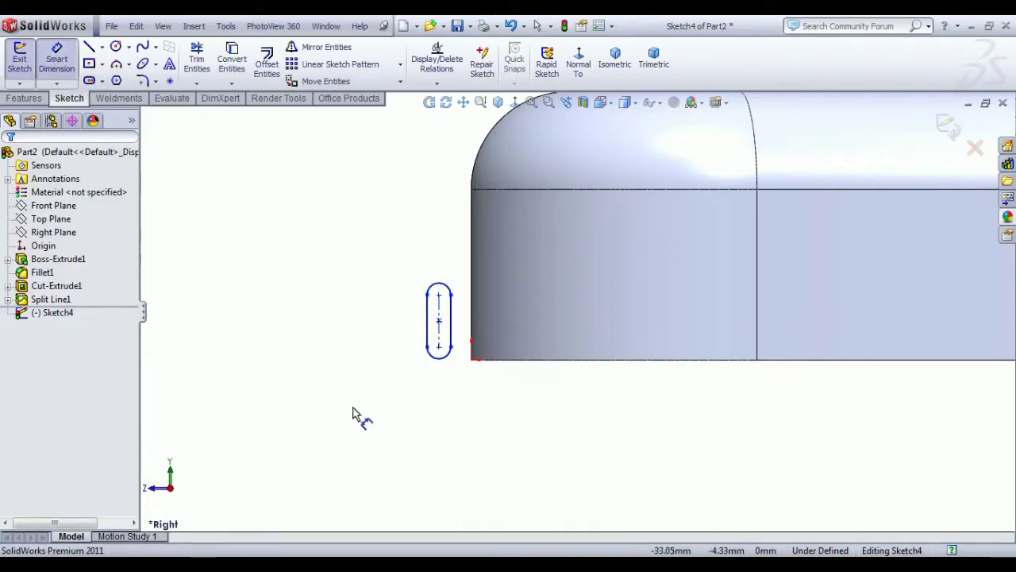
click(439, 356)
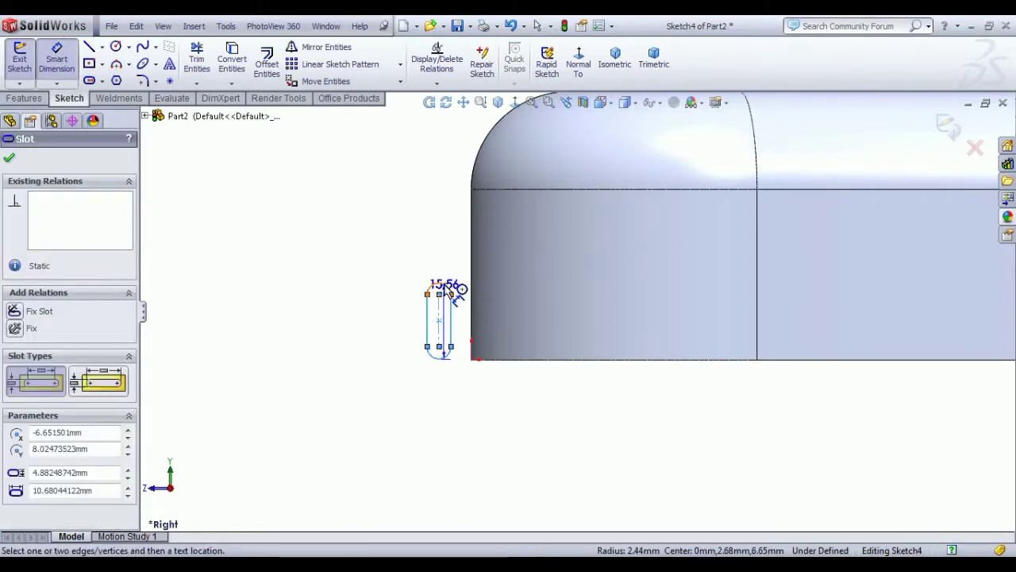
click(403, 318)
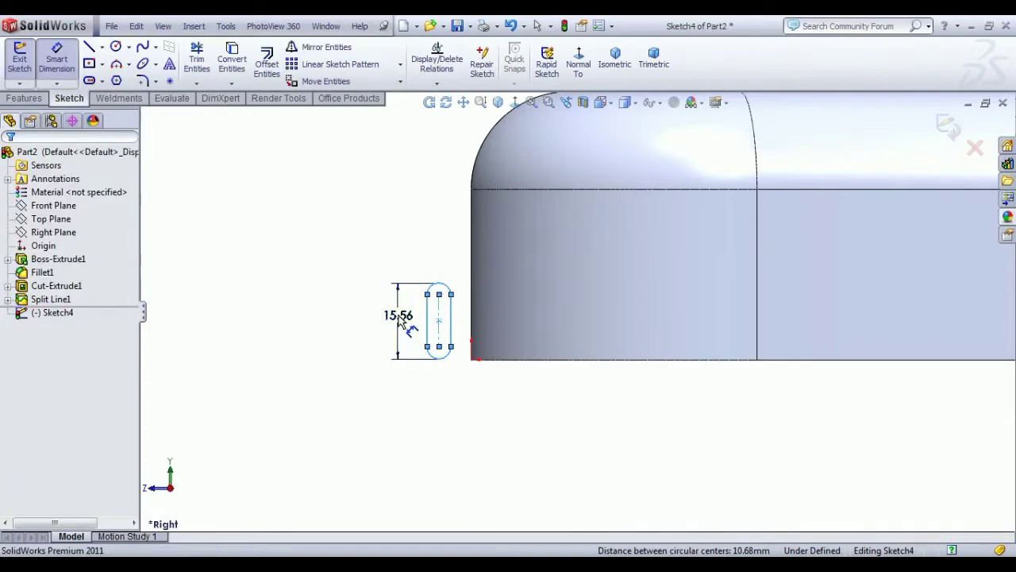
text(8)
key(Return)
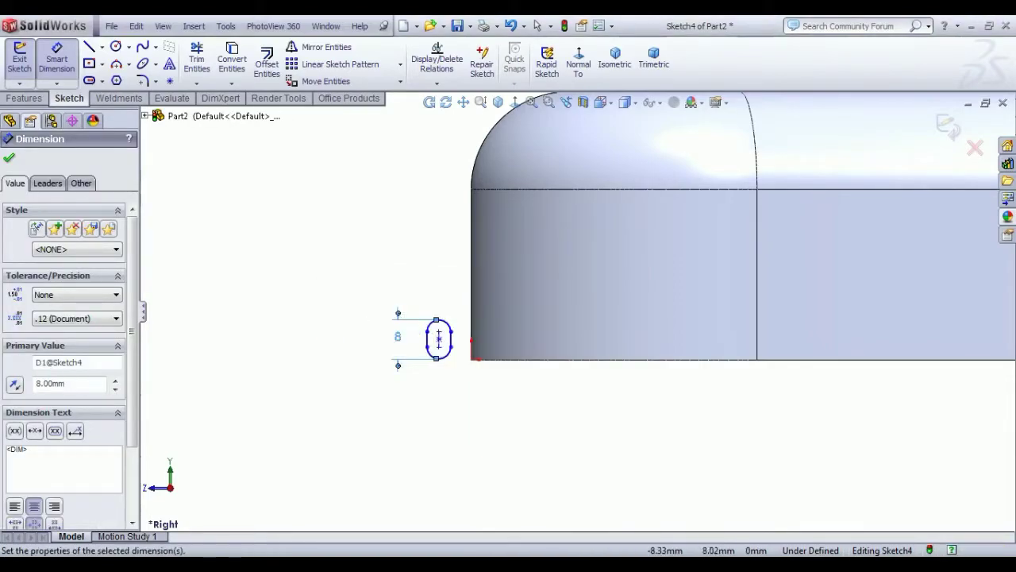
Dimension the slot's width to 2 mm and leave the dimension command
scroll(431, 342, down, 3)
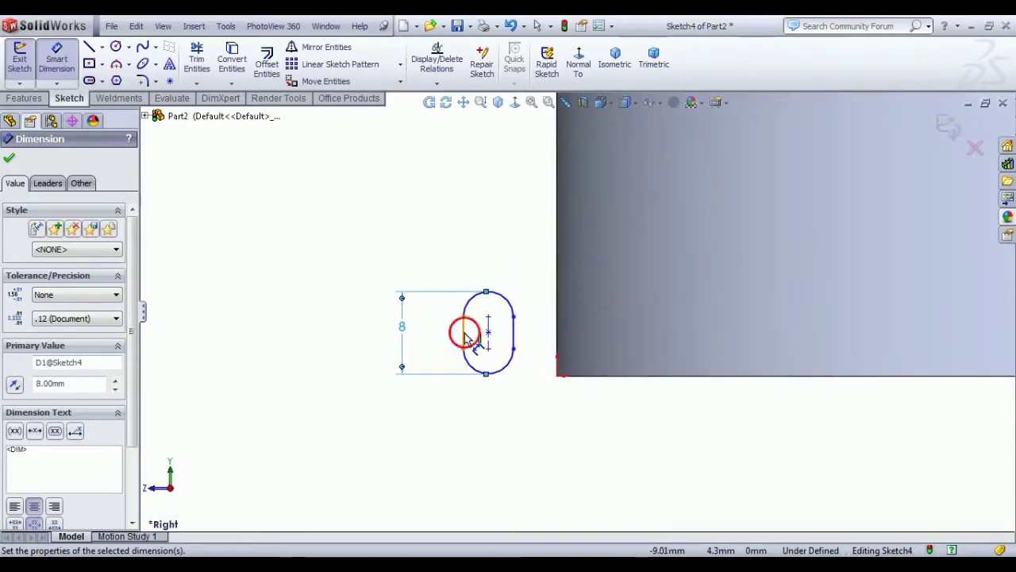
click(465, 334)
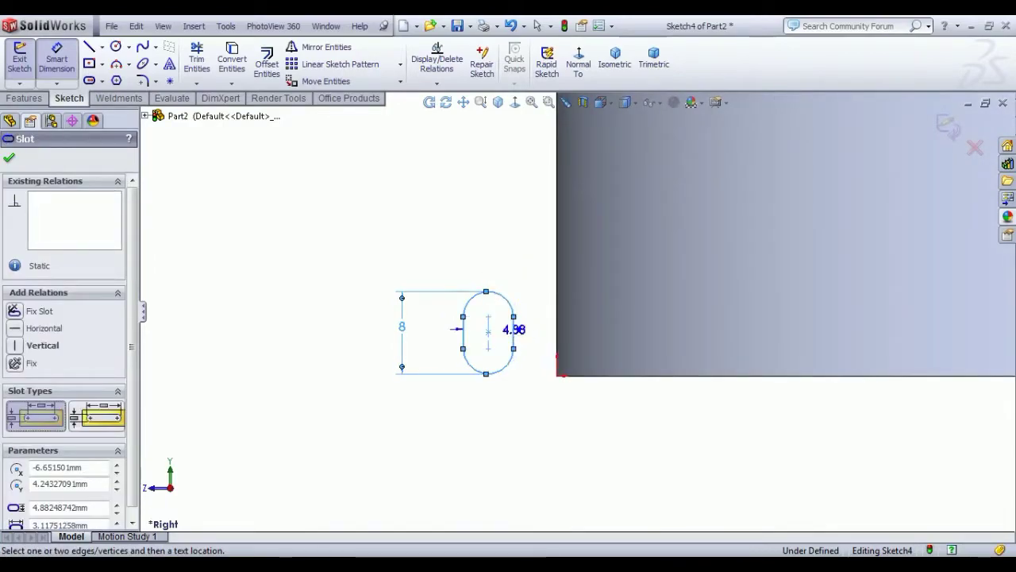
click(484, 262)
text(2)
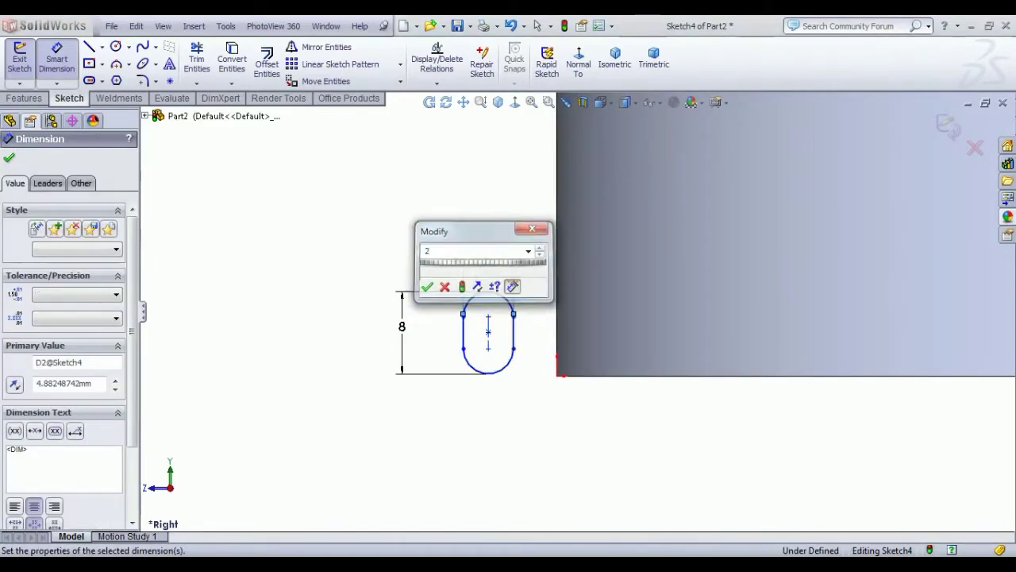
key(Return)
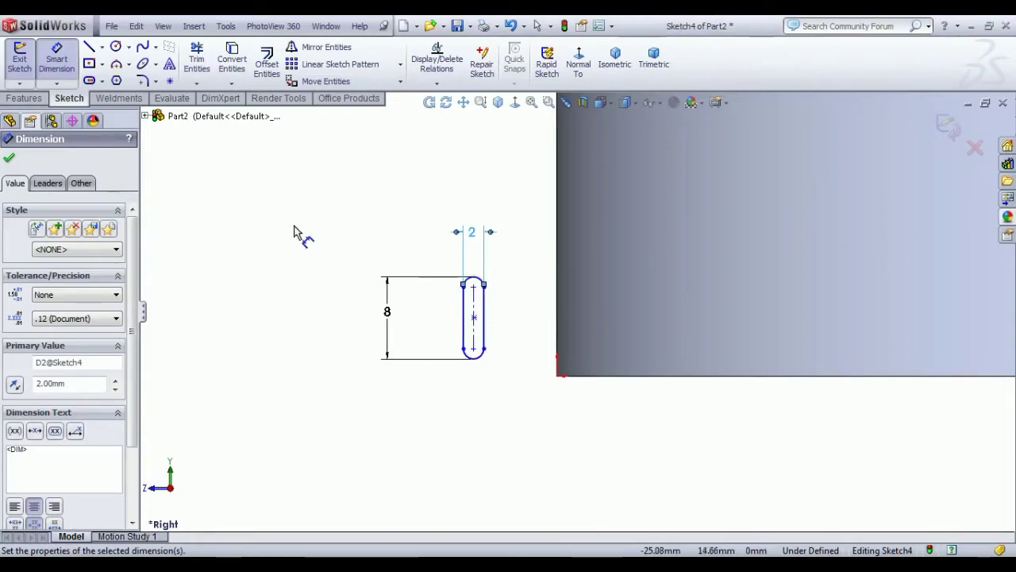
right_click(233, 228)
click(273, 237)
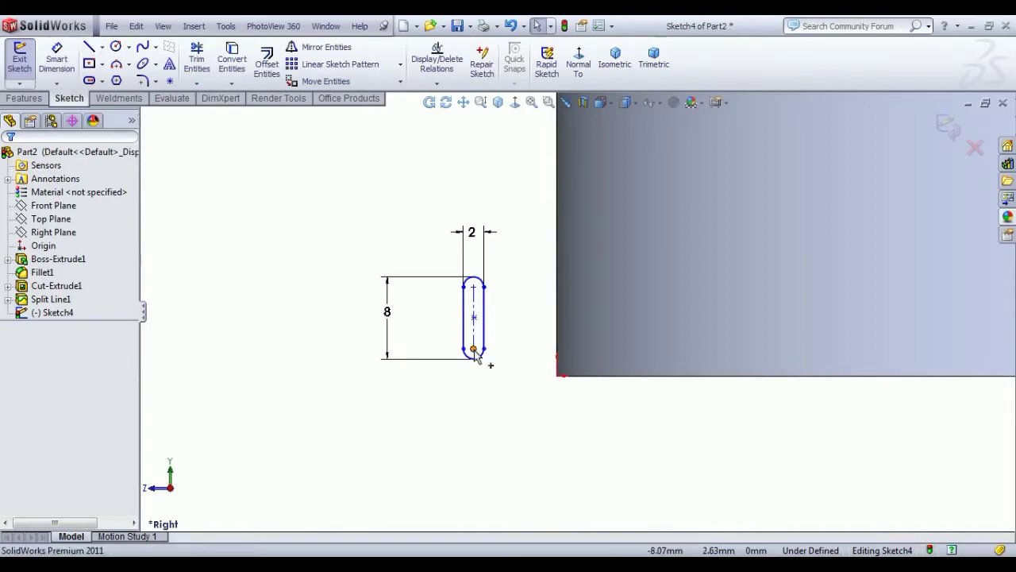
Make the slot's straight side nearest the plate collinear with the plate's vertical end edge
click(485, 331)
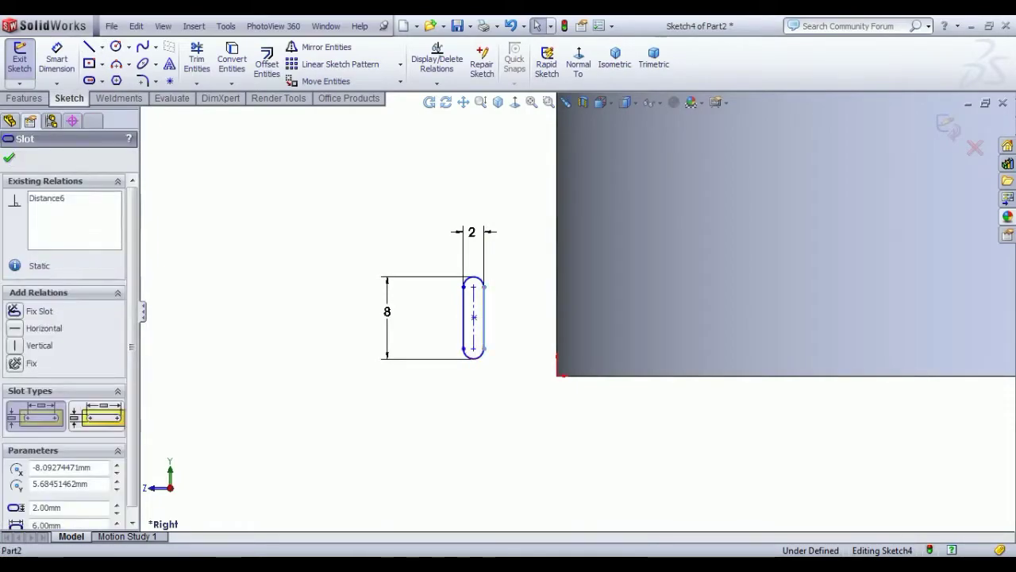
ctrl+click(558, 313)
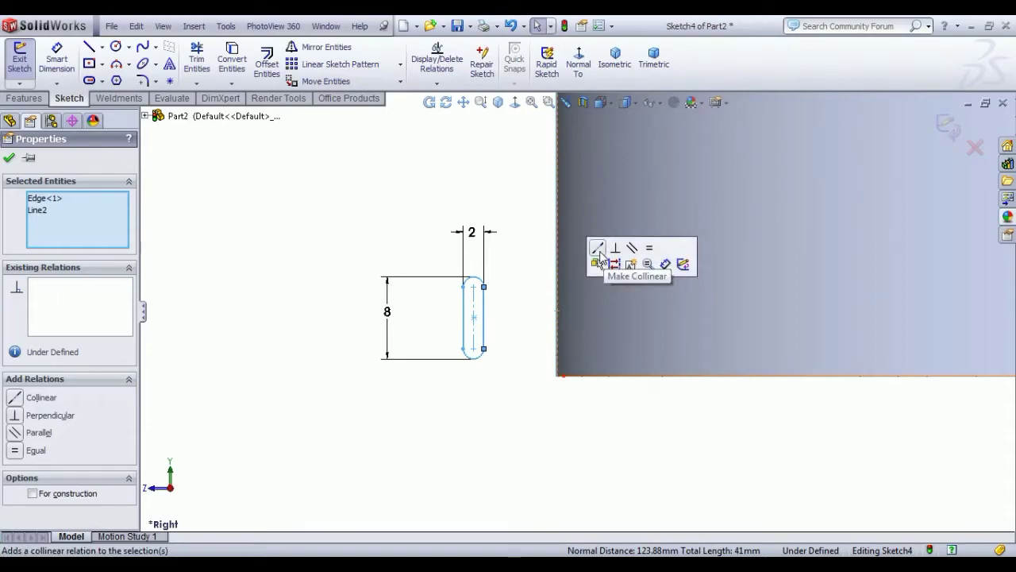
click(599, 250)
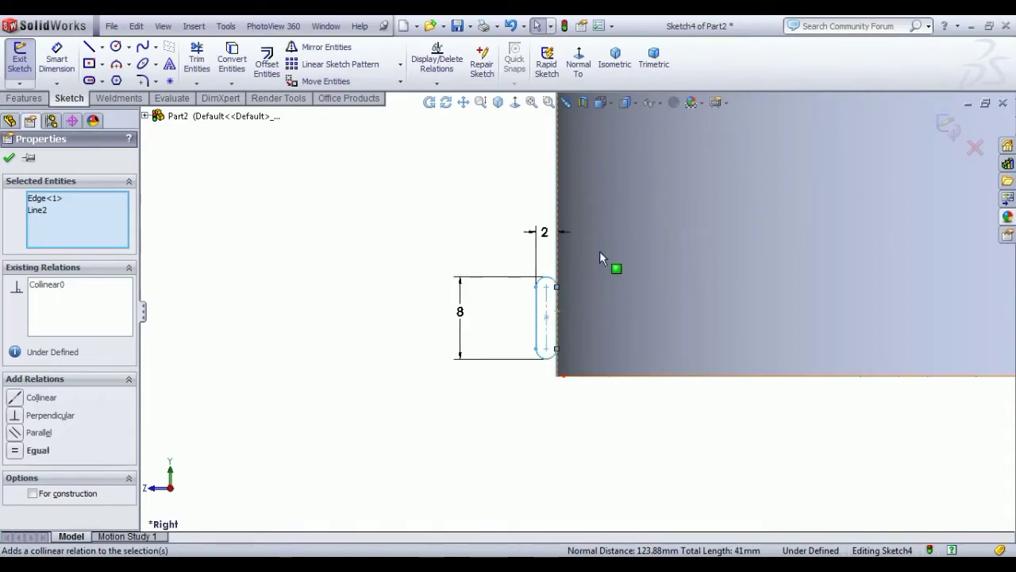
click(297, 304)
Dimension the vertical distance from the slot's lower arc endpoint on the plate edge to the plate's bottom corner as 1 mm
click(70, 61)
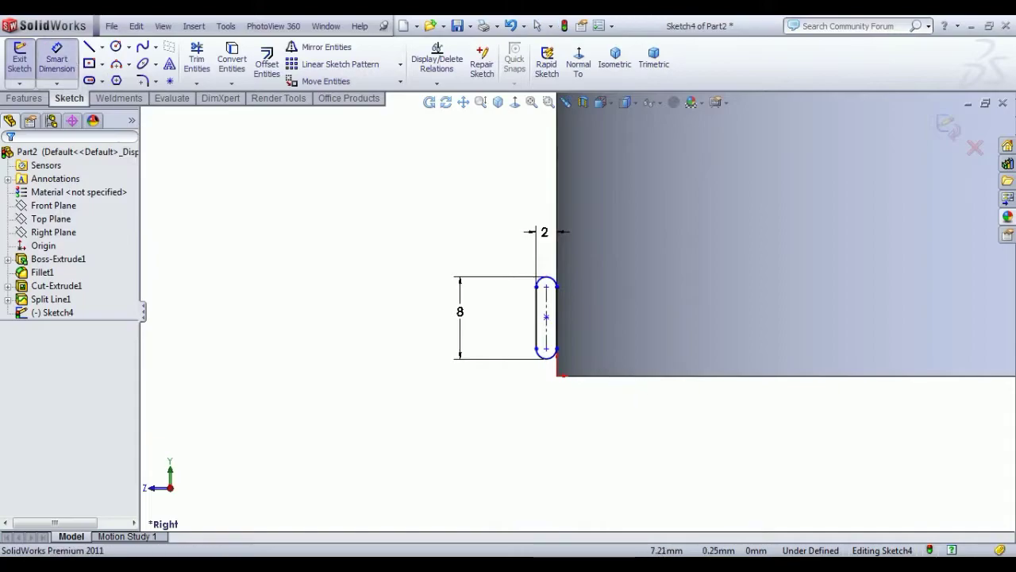
scroll(512, 349, down, 10)
click(419, 204)
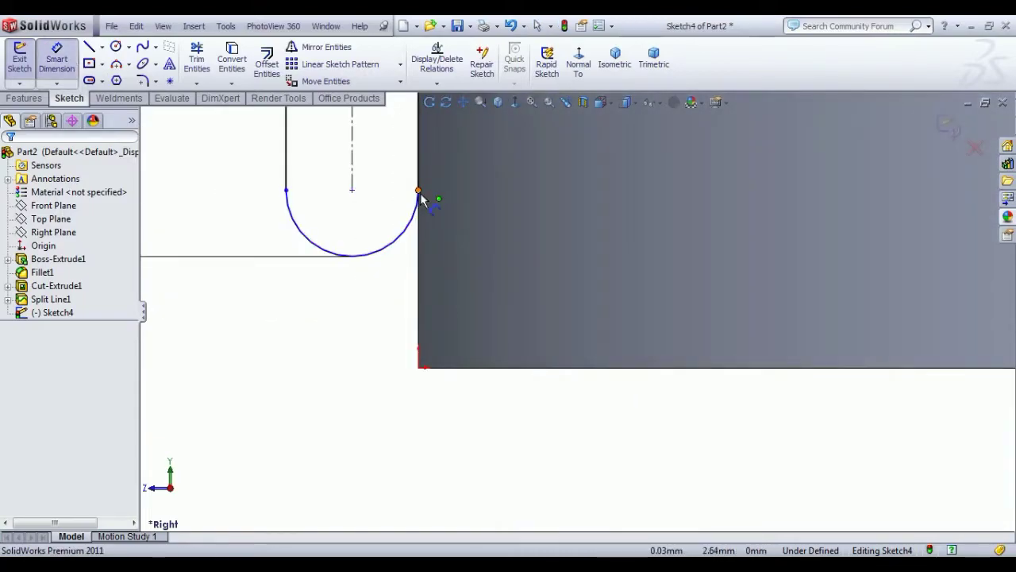
click(420, 369)
click(474, 284)
text(1)
key(Return)
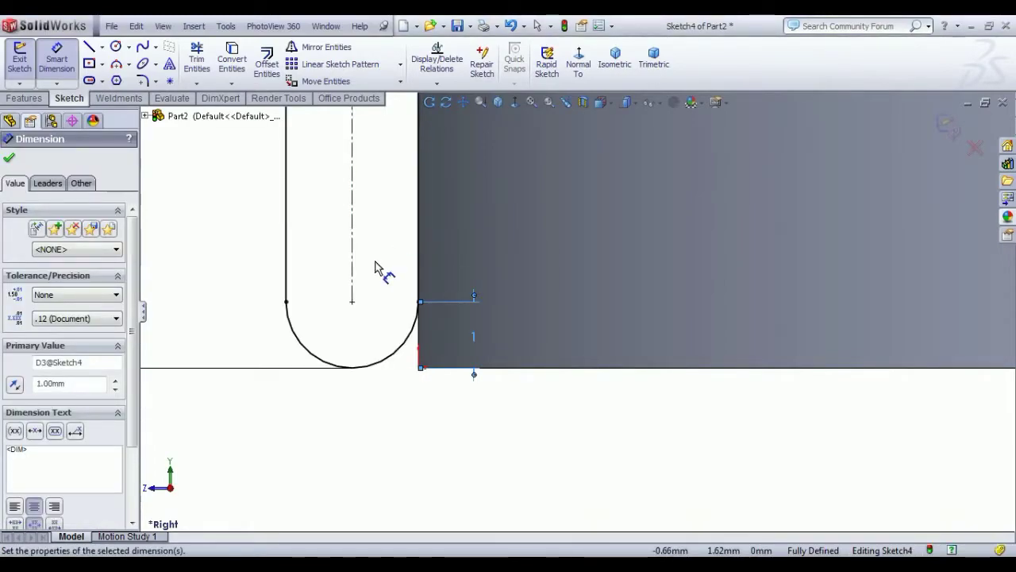
right_click(357, 413)
click(373, 178)
Close the slot sketch and show the plate in isometric view
scroll(417, 442, up, 5)
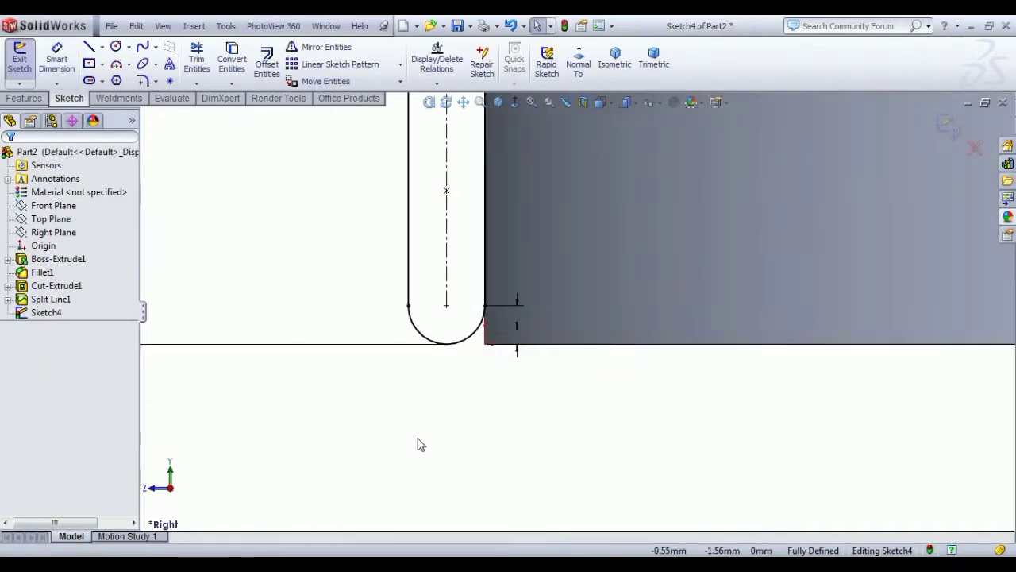
click(19, 58)
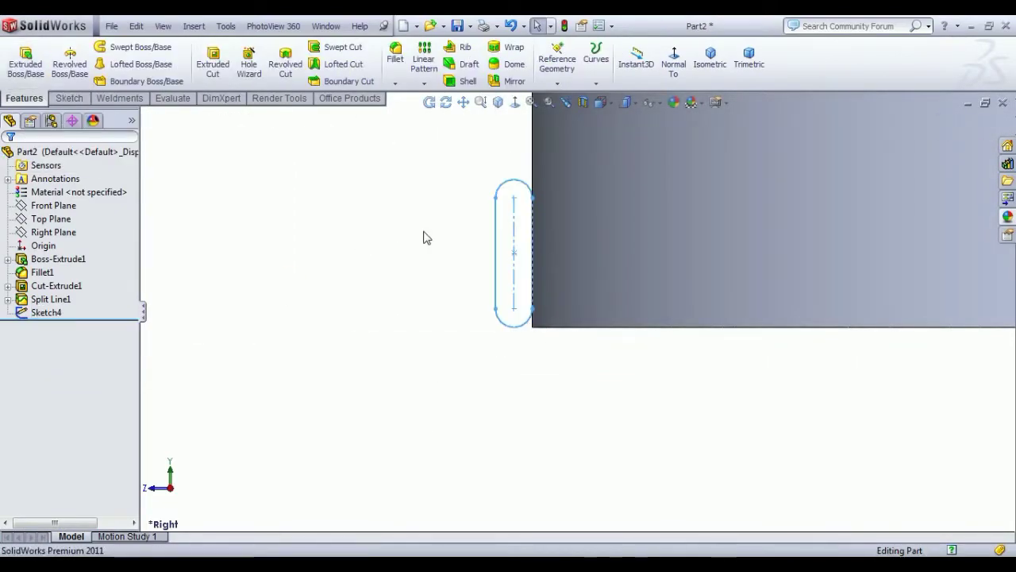
click(710, 57)
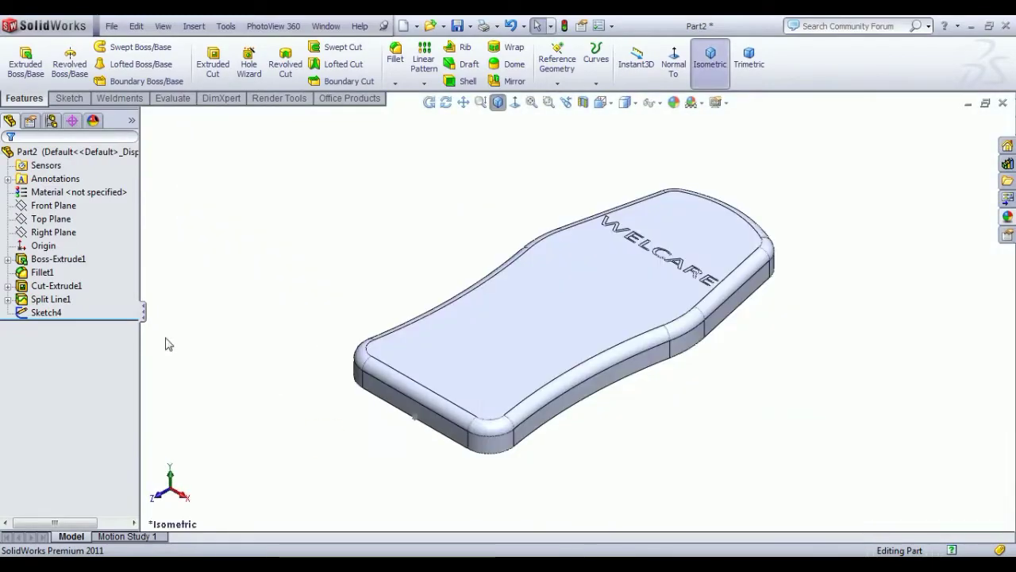
Start a new sketch on the plate's underside face and convert the face's outer edges into sketch entities
middle_drag(724, 409, 633, 307)
click(639, 286)
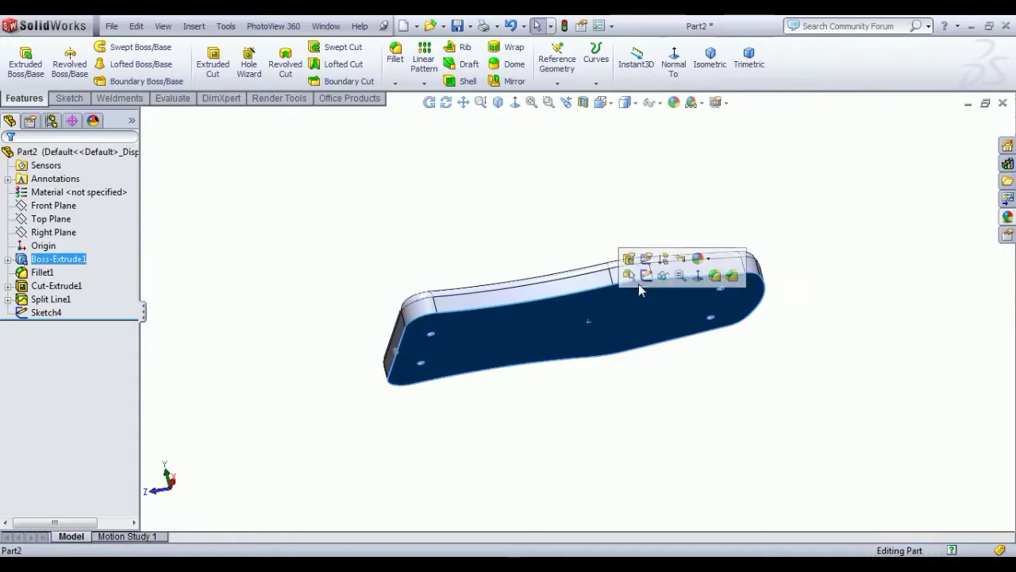
click(646, 272)
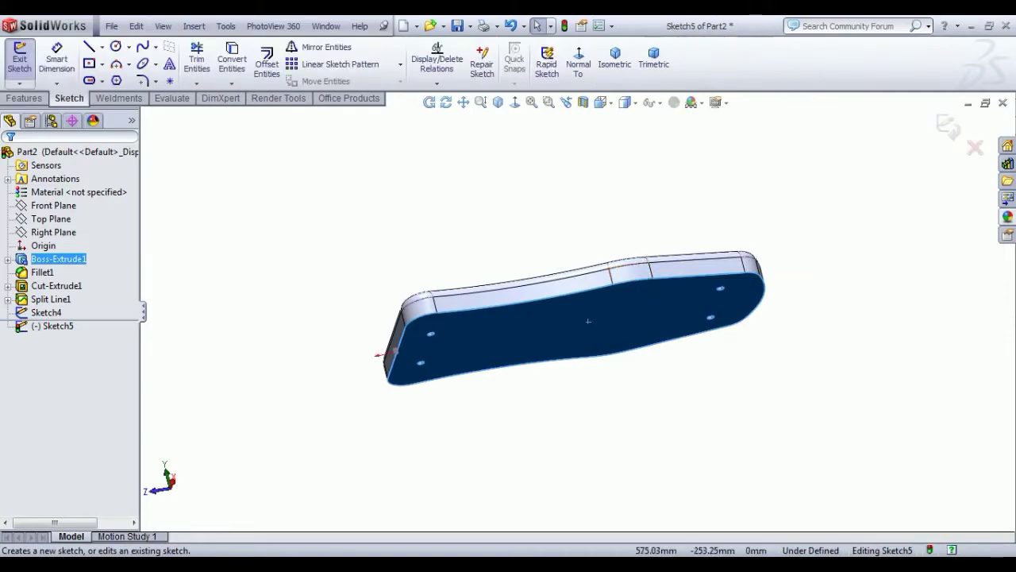
click(238, 69)
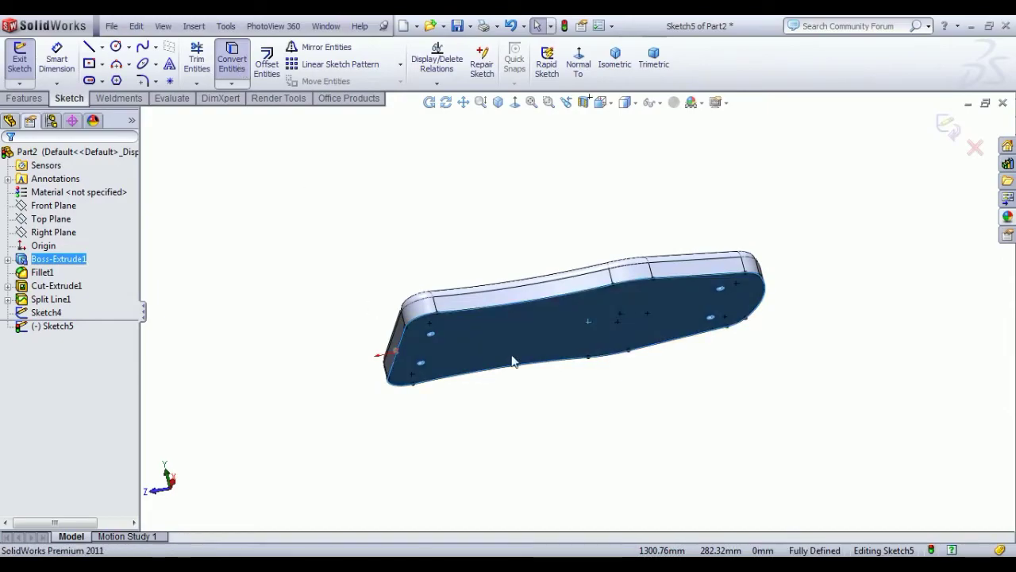
scroll(512, 361, down, 5)
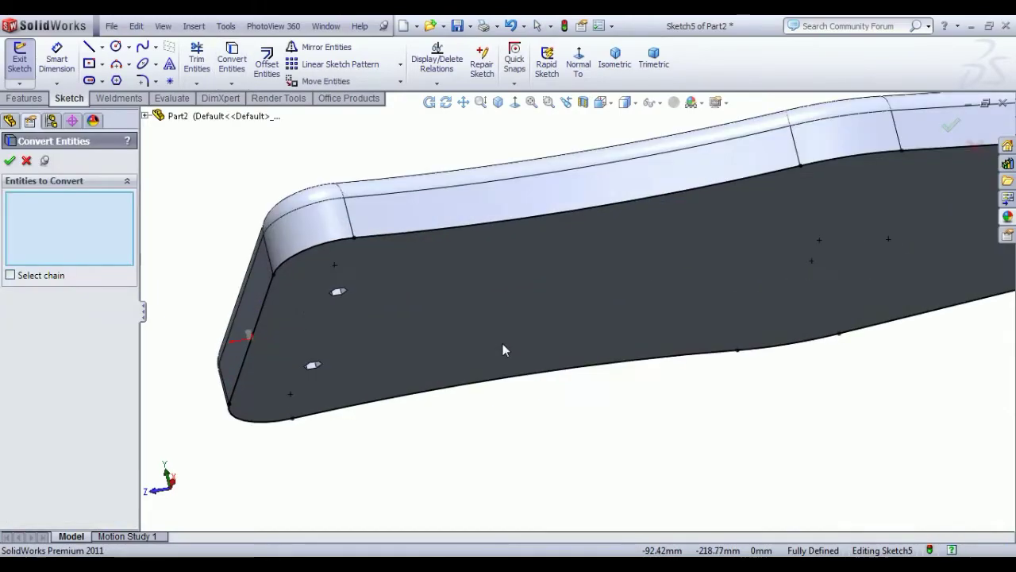
click(9, 162)
scroll(385, 313, up, 3)
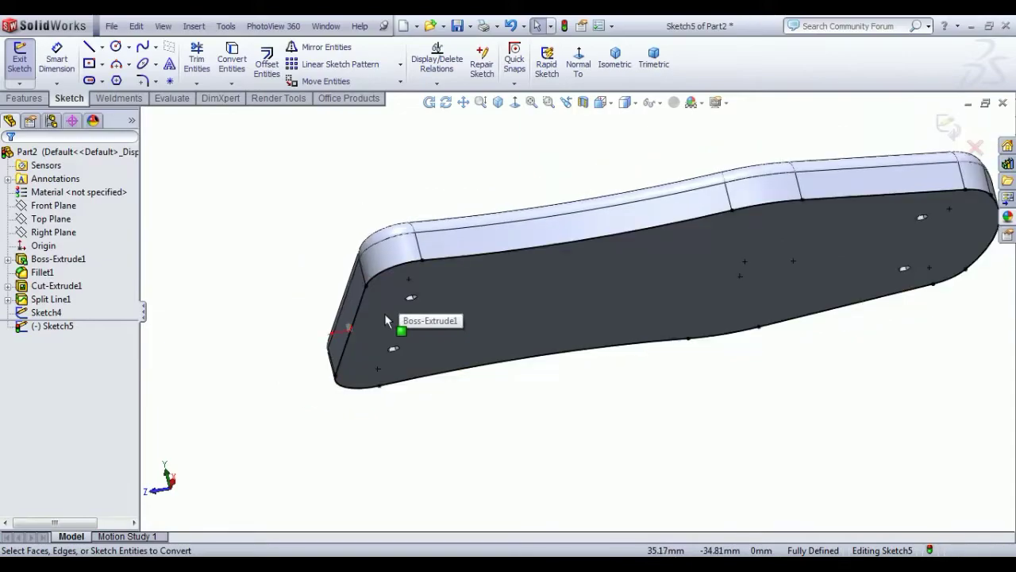
scroll(384, 313, up, 1)
Close the converted outline sketch, return to isometric view and clear the selection
middle_drag(385, 313, 606, 409)
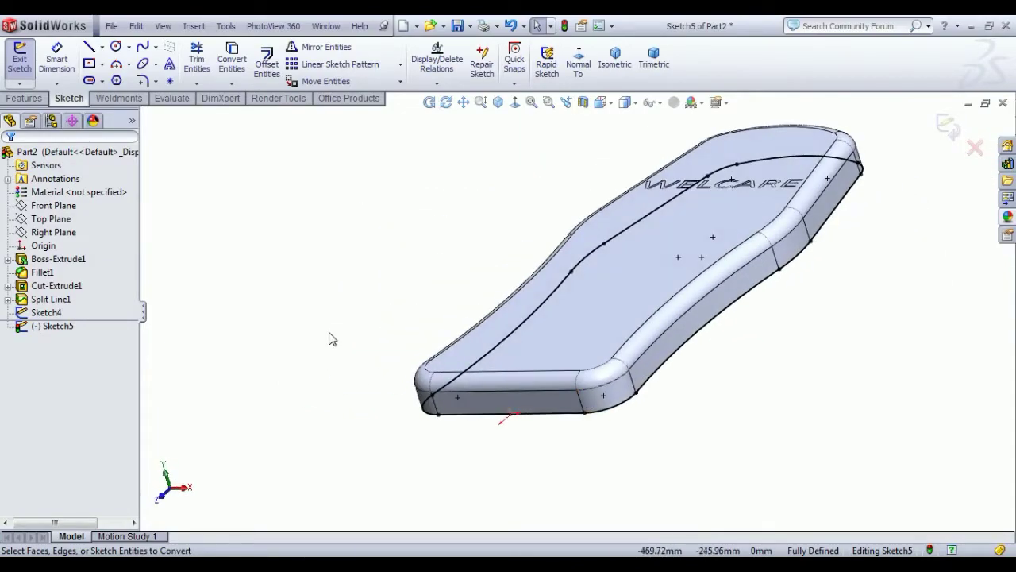
click(12, 66)
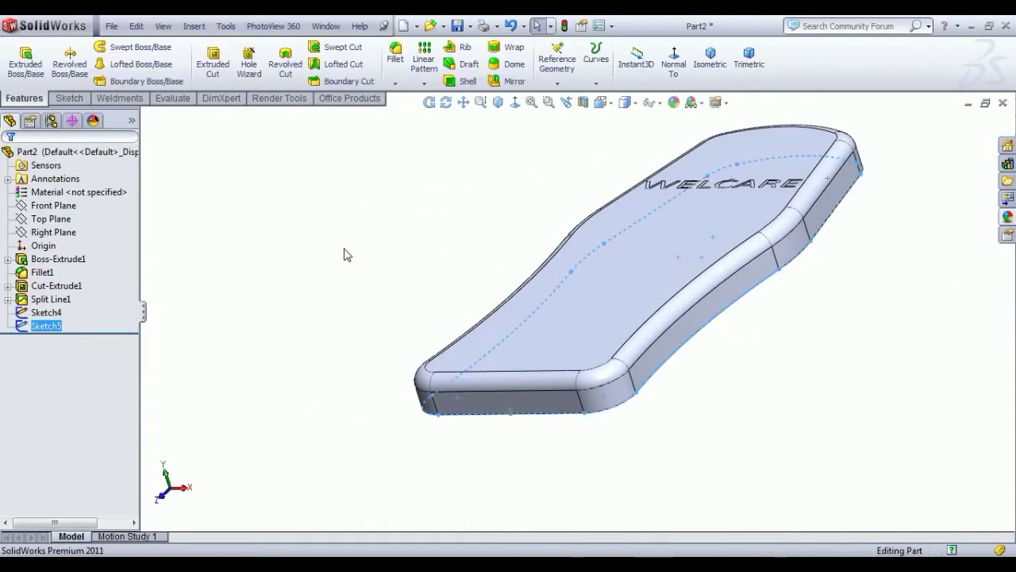
click(710, 60)
click(756, 417)
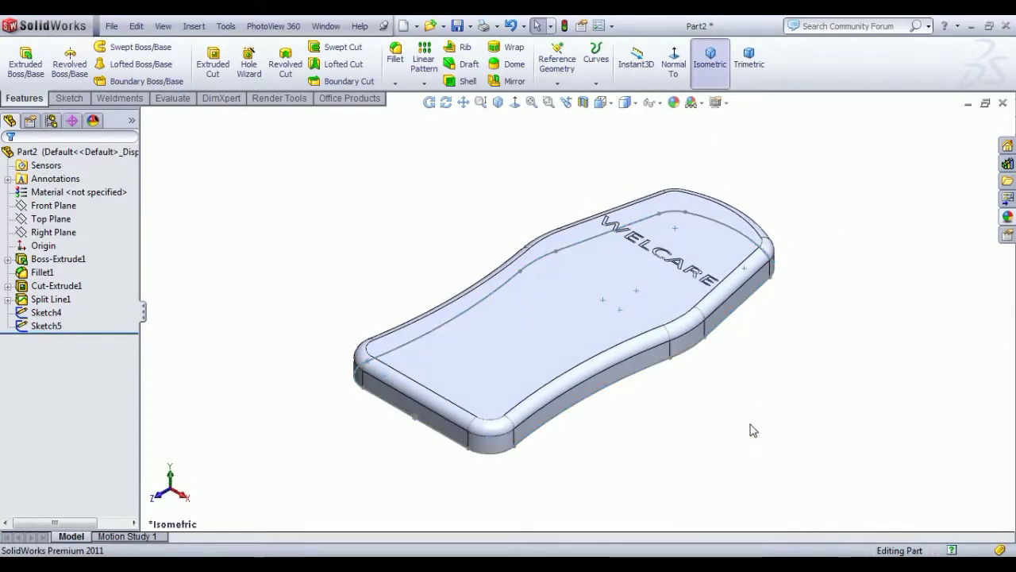
Sweep the slot profile along the converted outline path around the plate's base to form the rim
click(137, 48)
scroll(424, 445, up, 10)
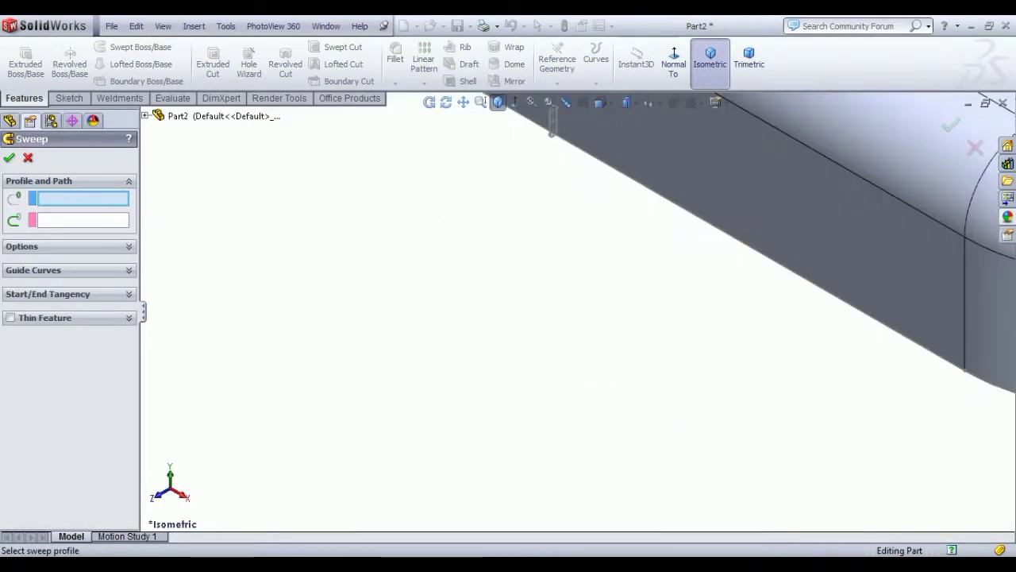
scroll(606, 199, up, 3)
scroll(563, 236, down, 2)
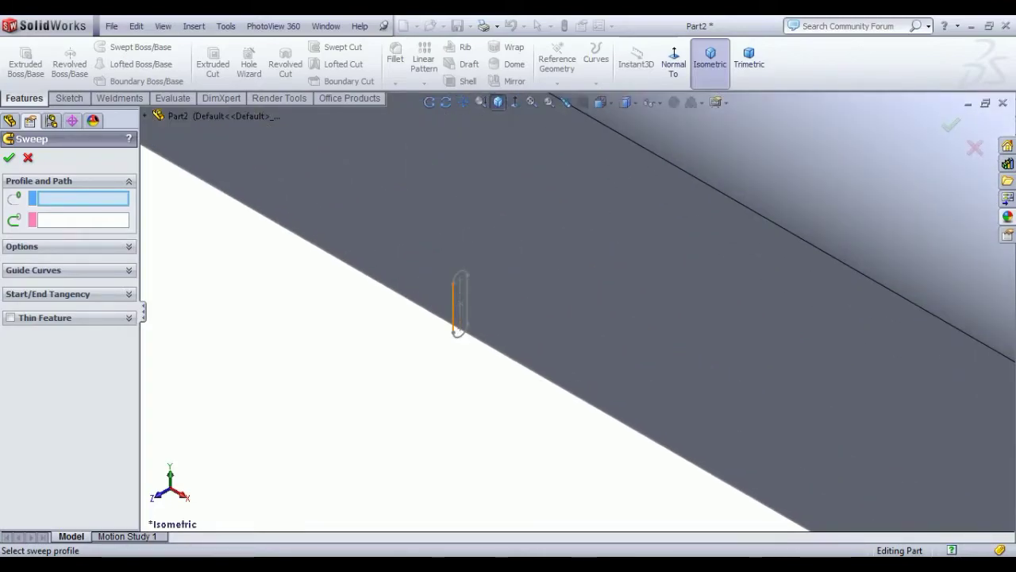
click(456, 303)
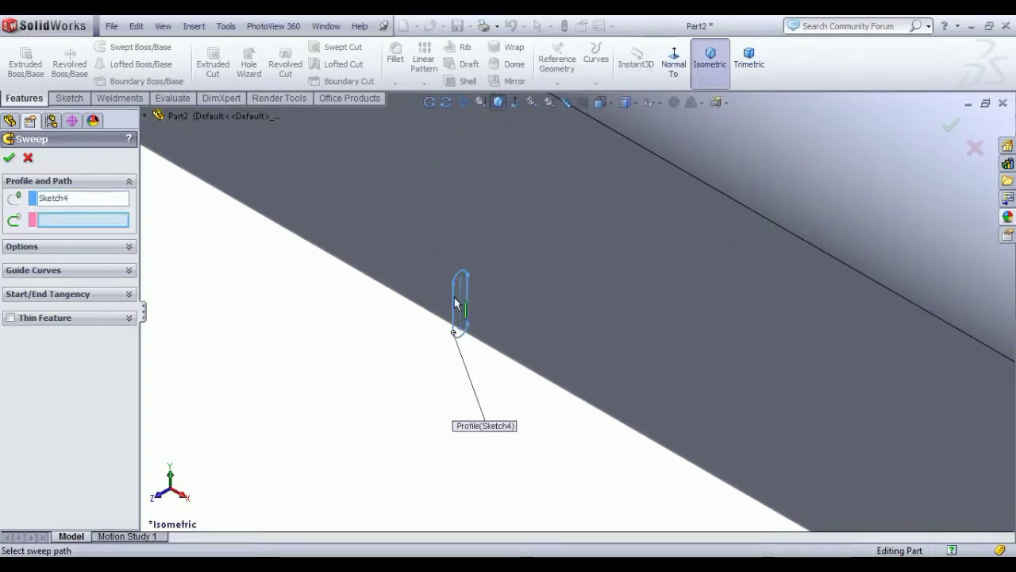
click(559, 392)
scroll(558, 389, down, 1)
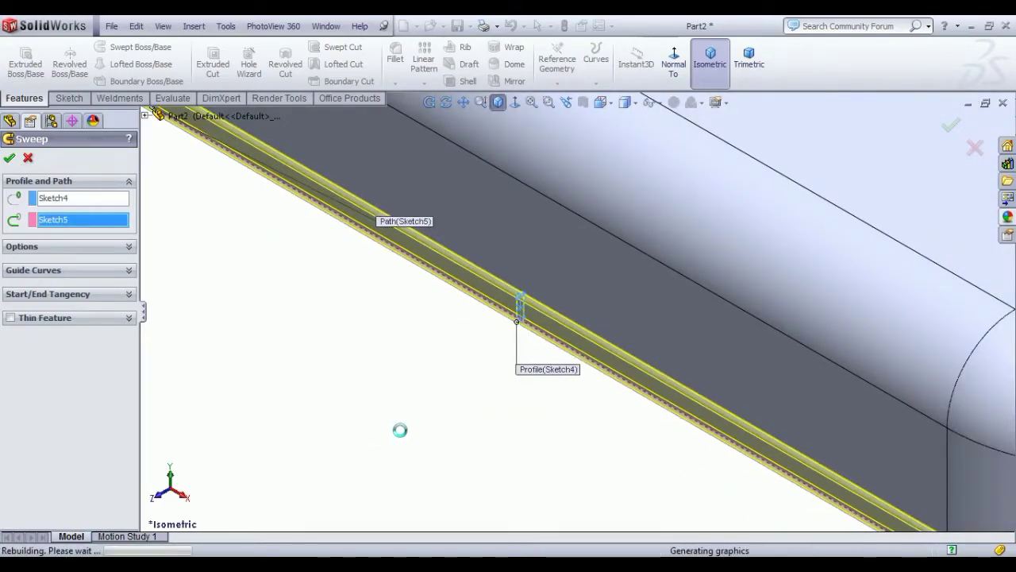
scroll(651, 439, down, 3)
scroll(650, 435, up, 1)
scroll(679, 405, down, 3)
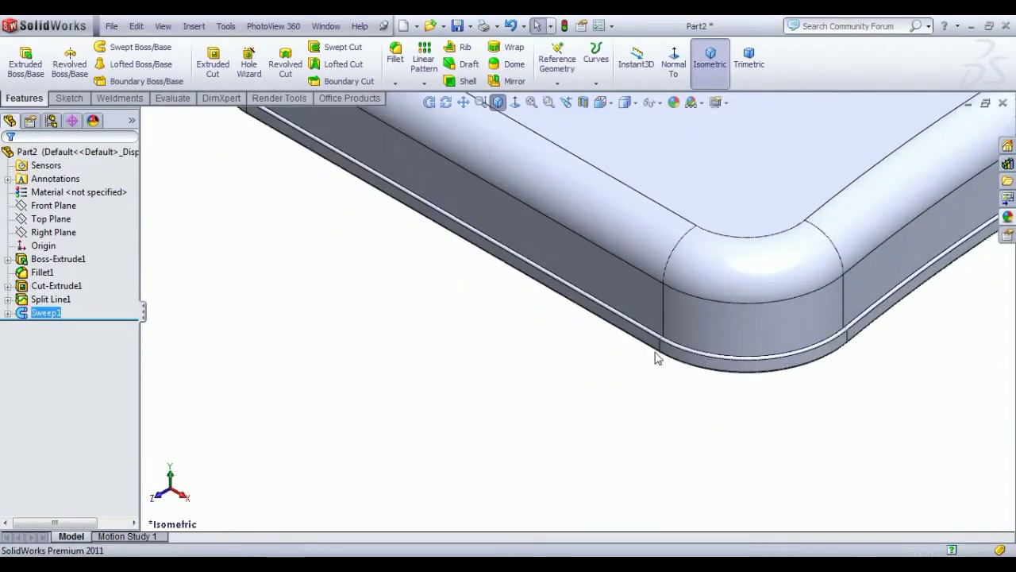
scroll(681, 386, up, 1)
scroll(591, 299, down, 3)
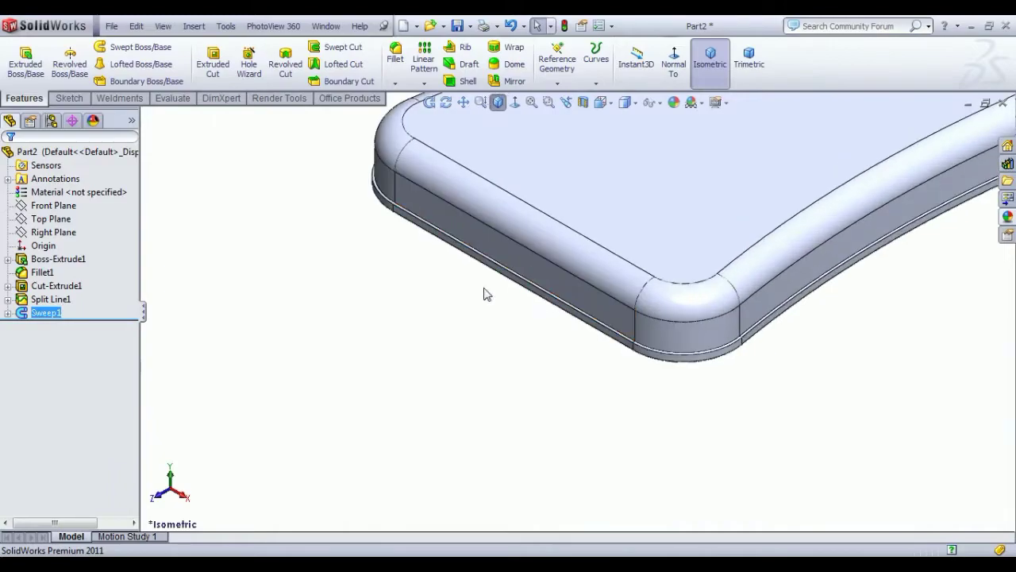
Start a linear pattern of the swept rim along its short vertical corner edge, reversing the direction to go up the plate's side
click(424, 61)
scroll(736, 310, down, 2)
scroll(736, 310, down, 2)
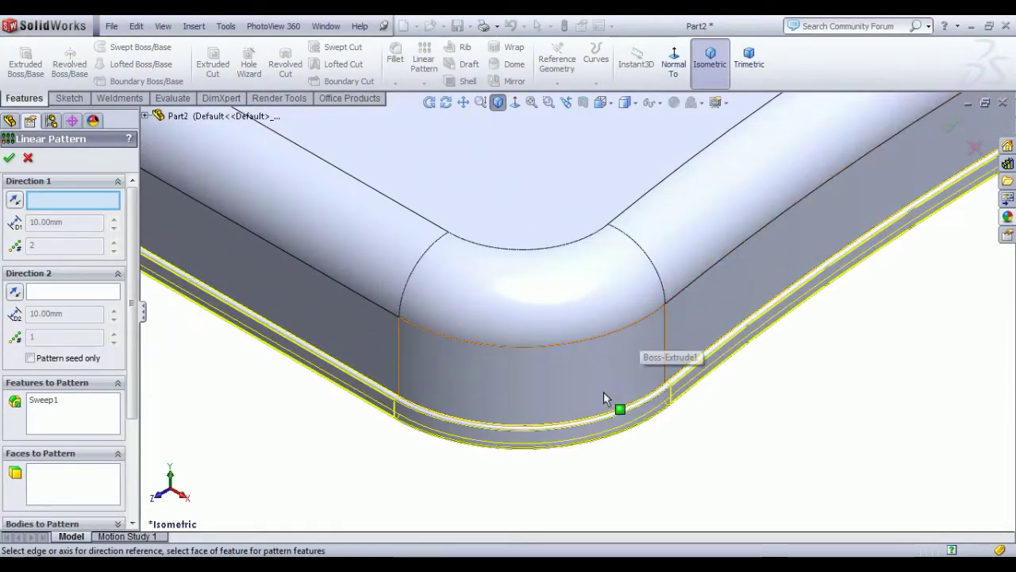
scroll(617, 403, down, 2)
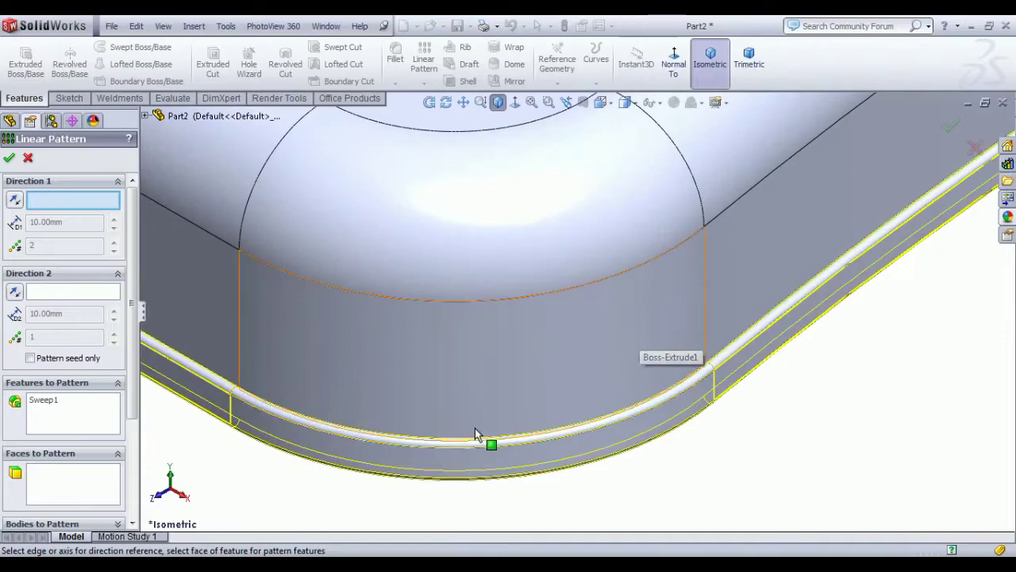
click(231, 407)
scroll(234, 411, up, 3)
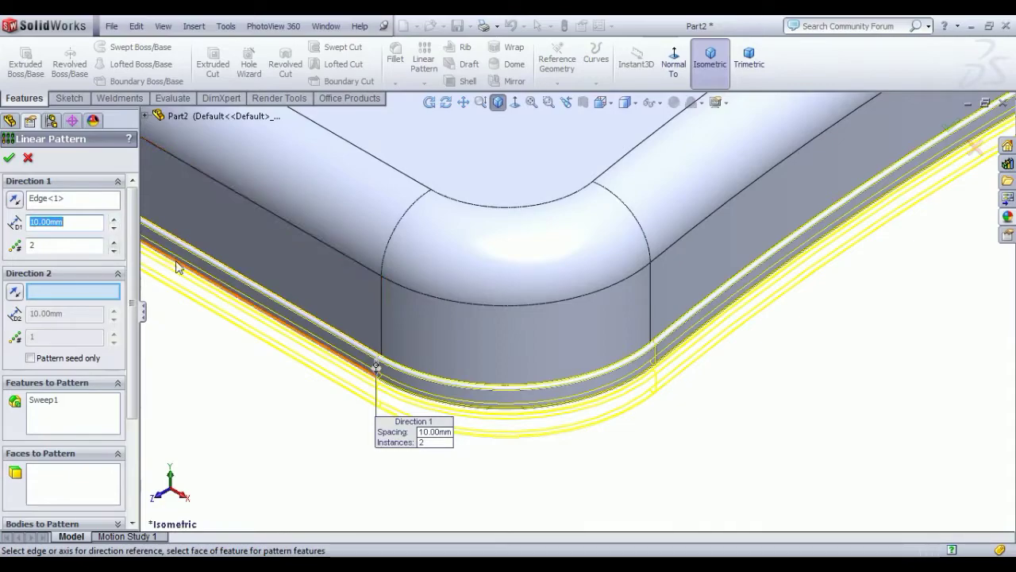
click(15, 203)
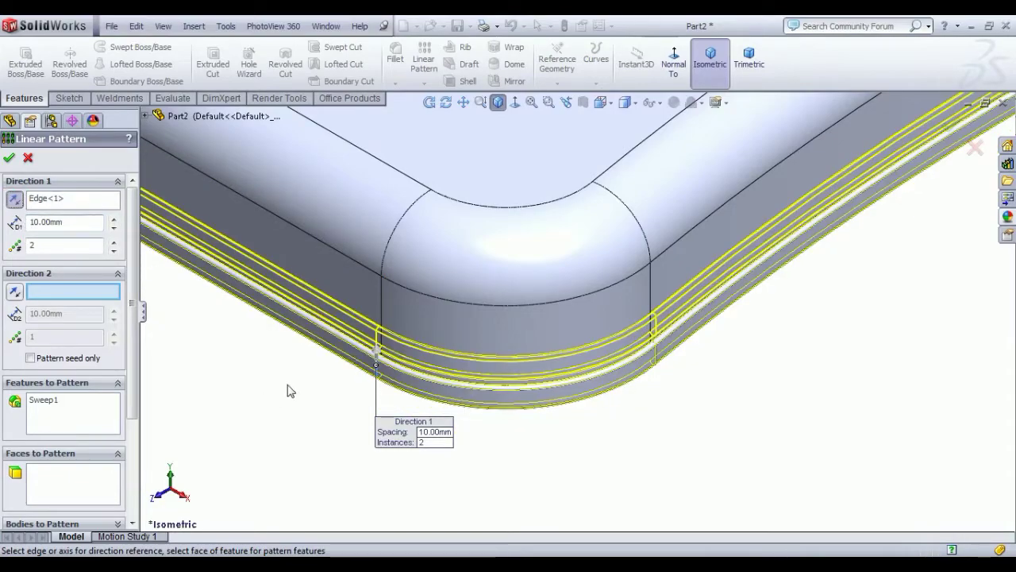
Set the rim pattern's spacing to 8.001 mm with two instances, create it and return to isometric view
scroll(291, 386, up, 2)
scroll(403, 337, down, 4)
drag(77, 223, 3, 232)
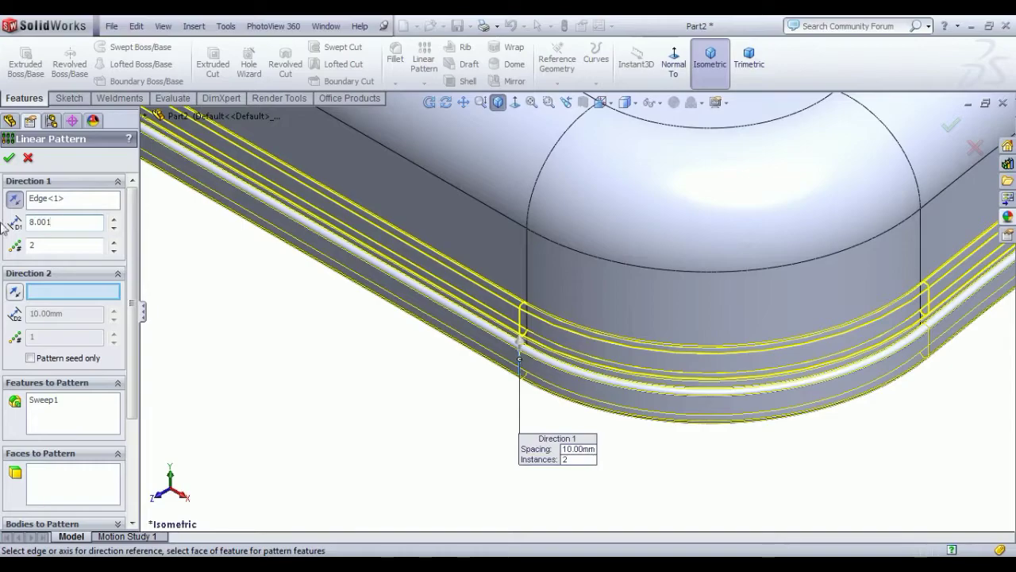
click(36, 245)
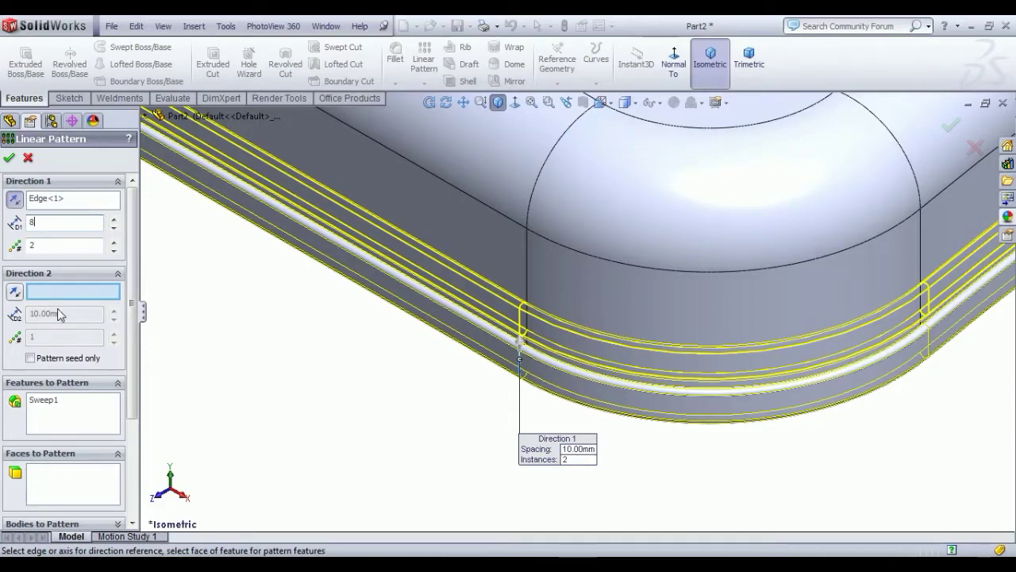
click(9, 159)
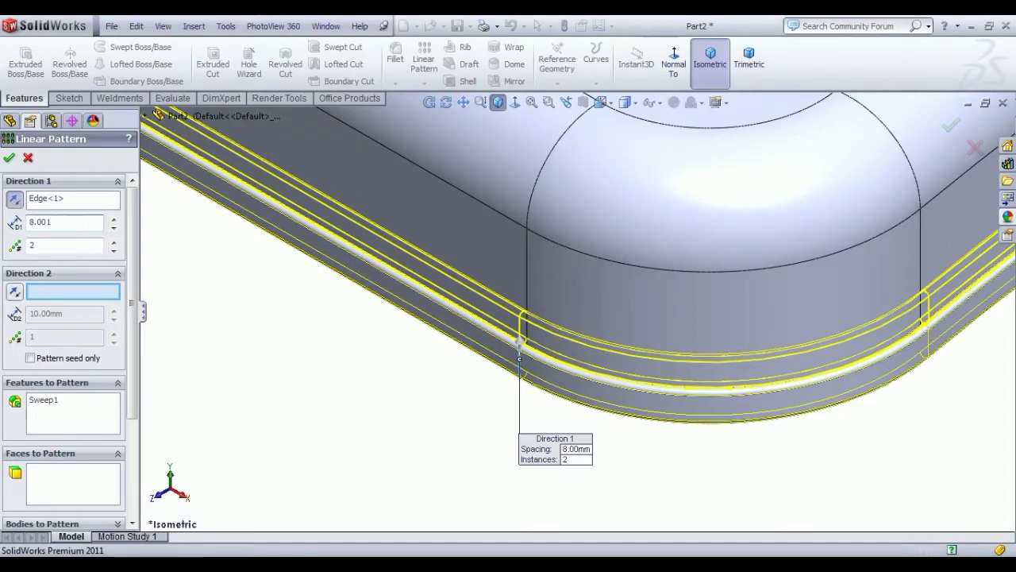
click(11, 158)
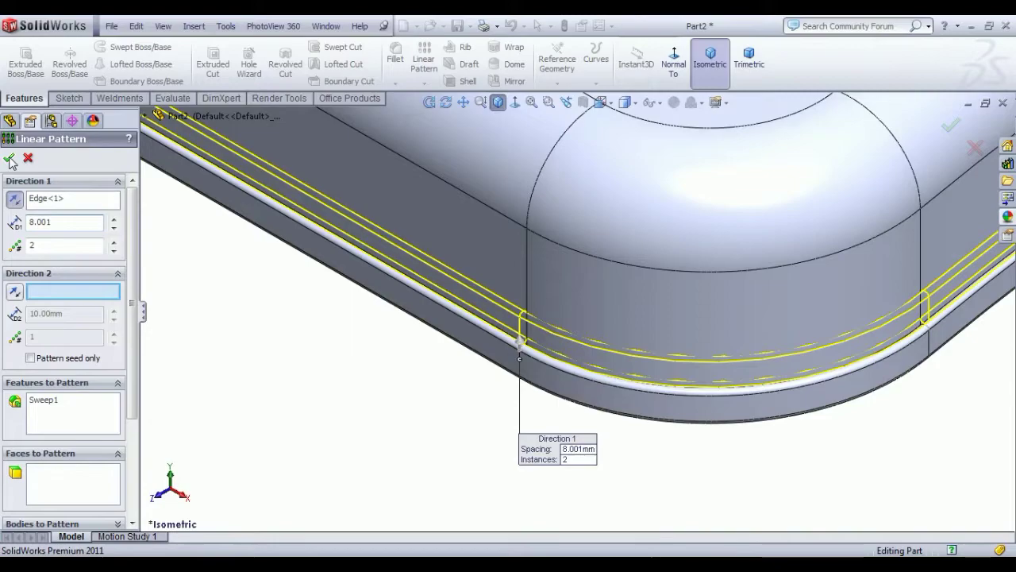
click(11, 158)
scroll(484, 318, up, 3)
middle_drag(509, 328, 552, 290)
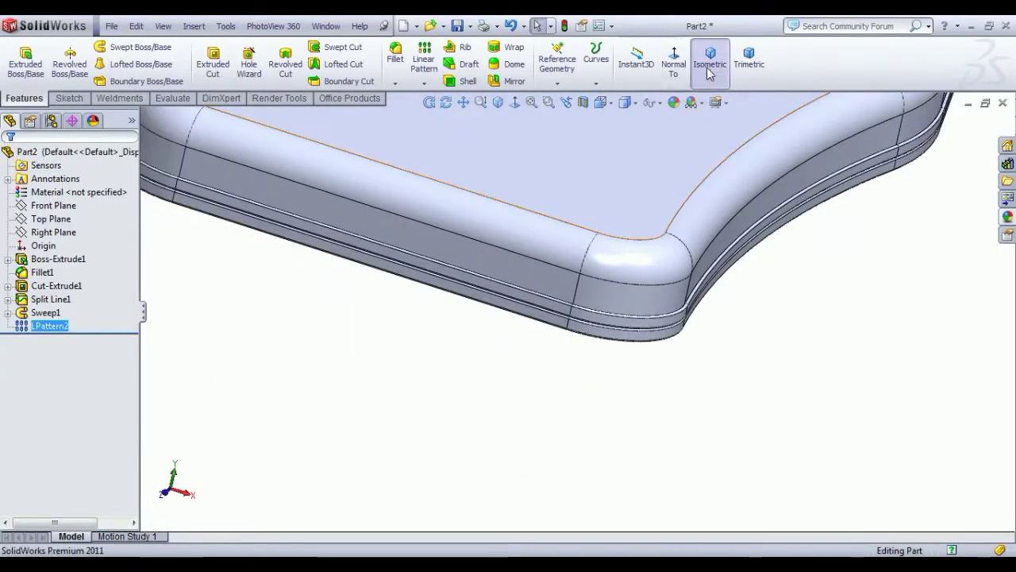
click(710, 72)
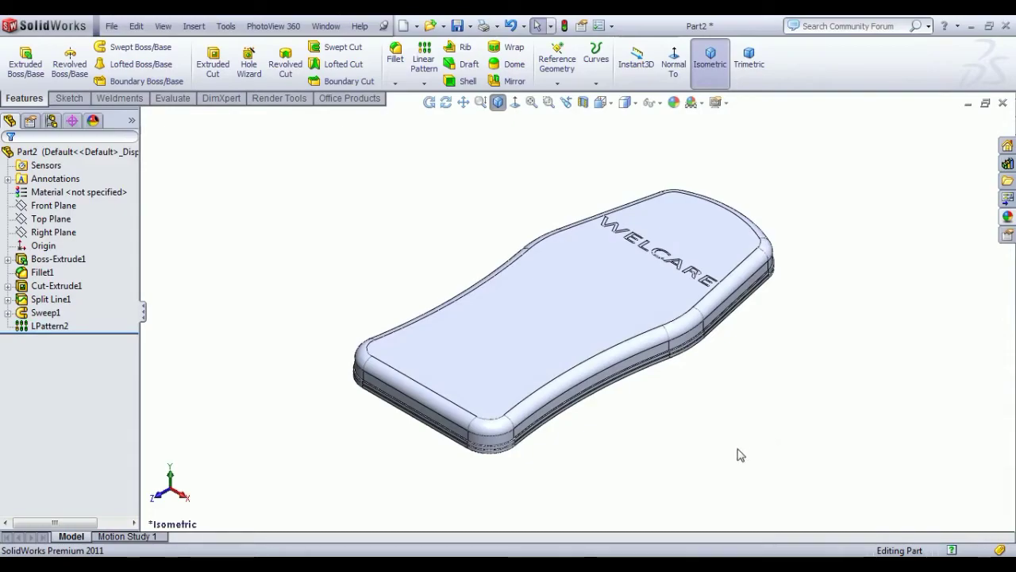
Open the decal library and place the decals logo on the plate's top face
click(463, 392)
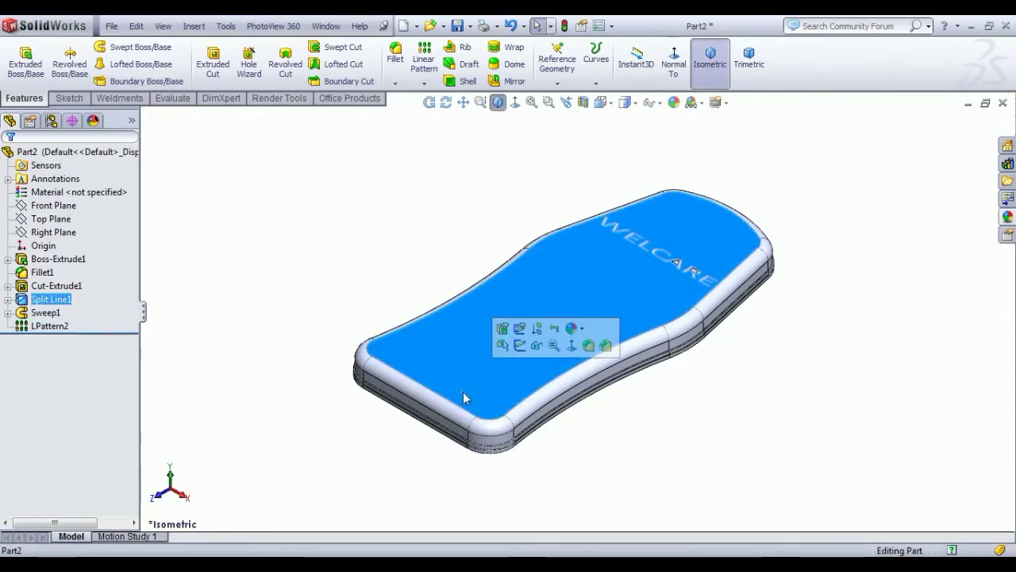
scroll(657, 253, down, 5)
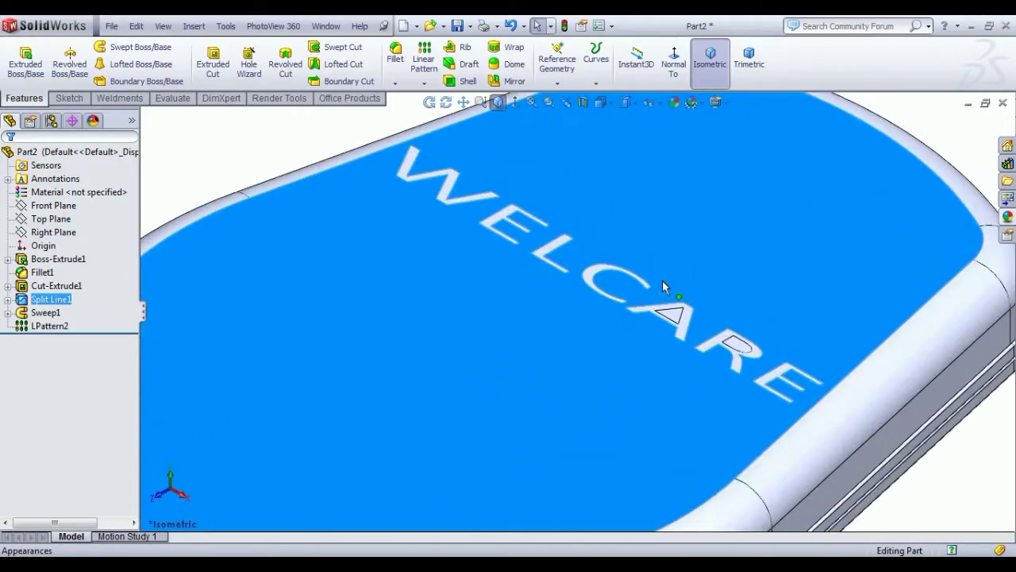
scroll(601, 368, up, 5)
scroll(357, 430, down, 1)
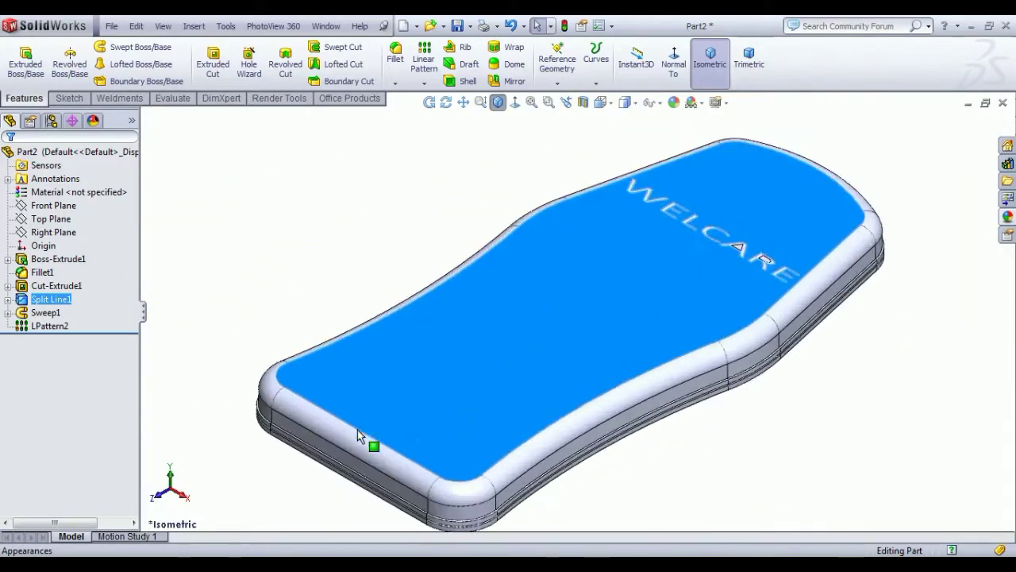
click(94, 121)
click(28, 138)
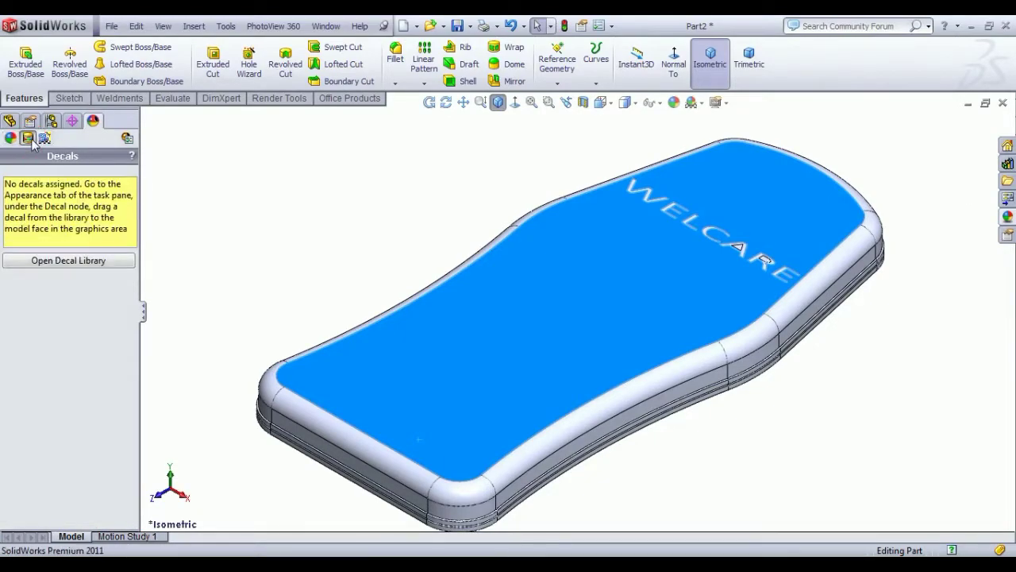
click(54, 265)
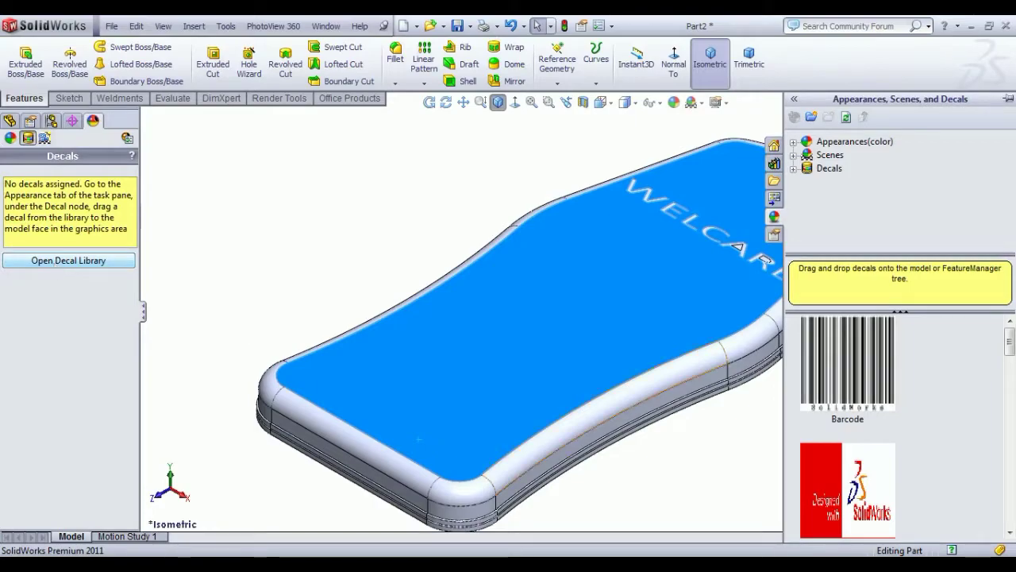
click(821, 181)
drag(878, 389, 591, 350)
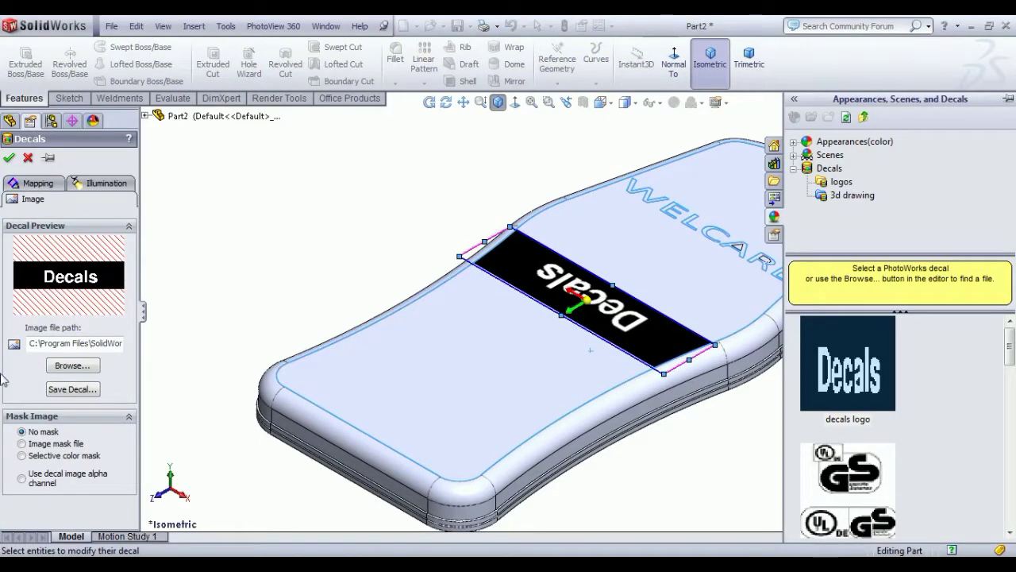
click(71, 366)
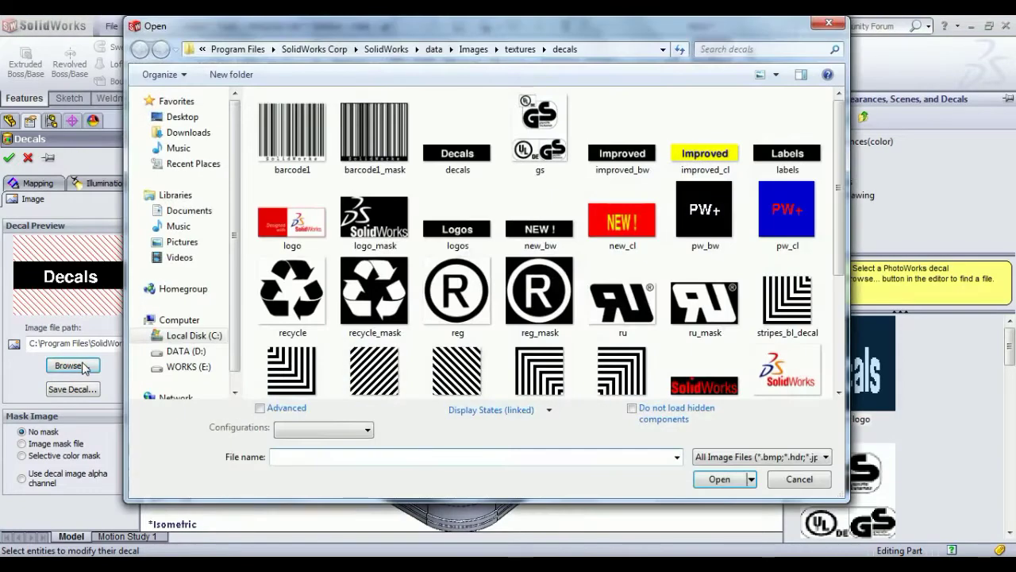
click(187, 351)
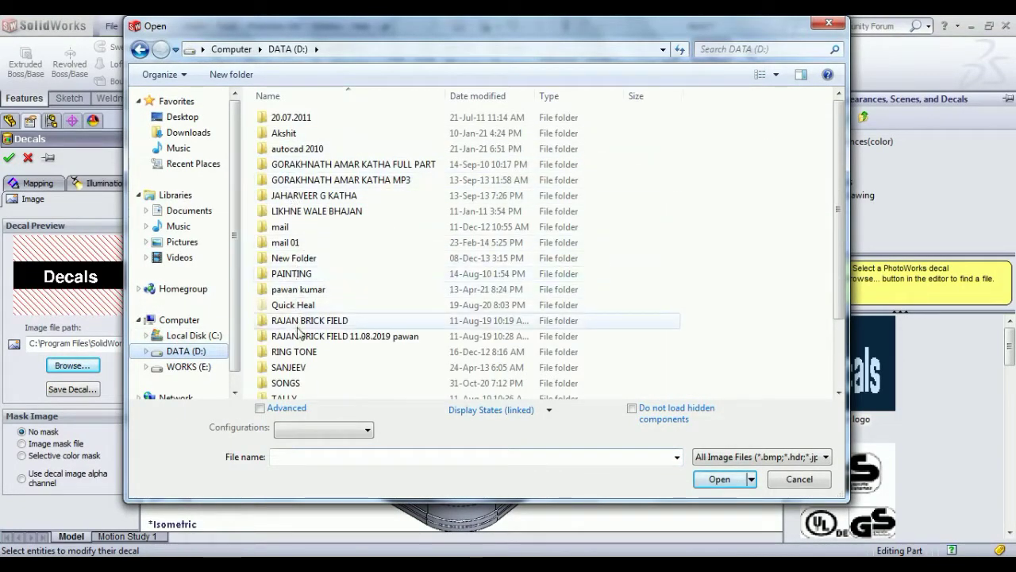
double_click(306, 289)
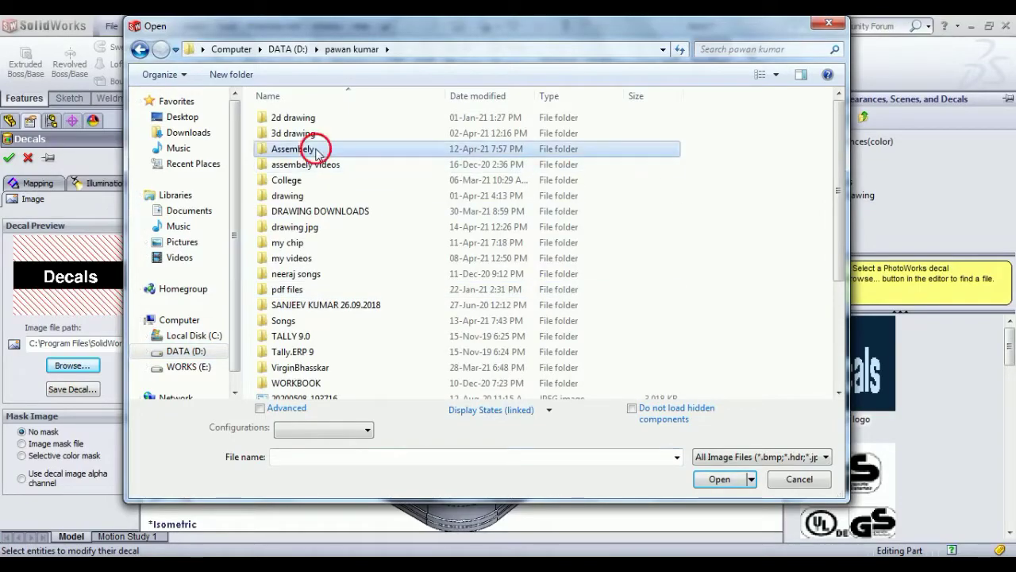
double_click(311, 150)
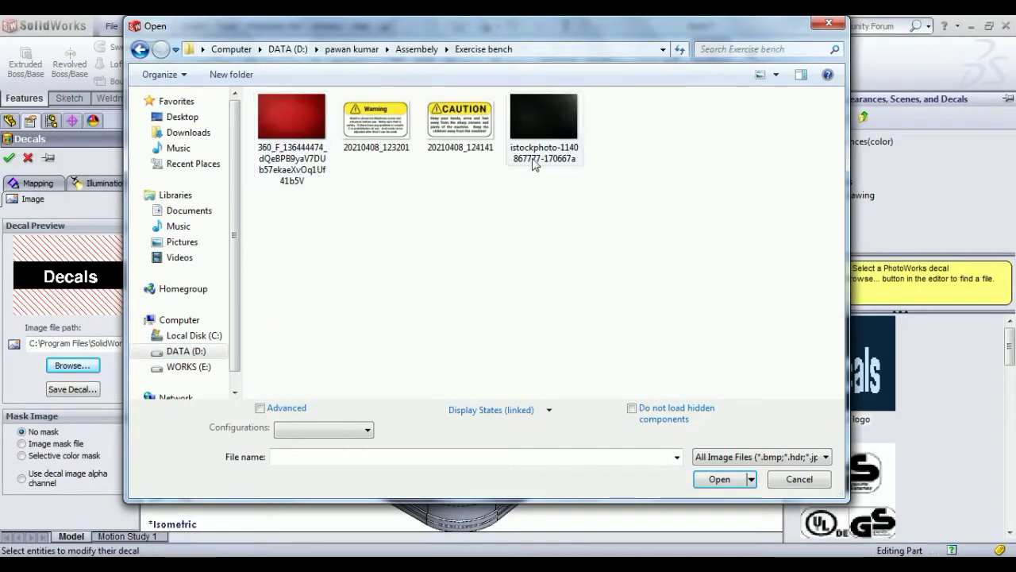
click(539, 143)
click(706, 477)
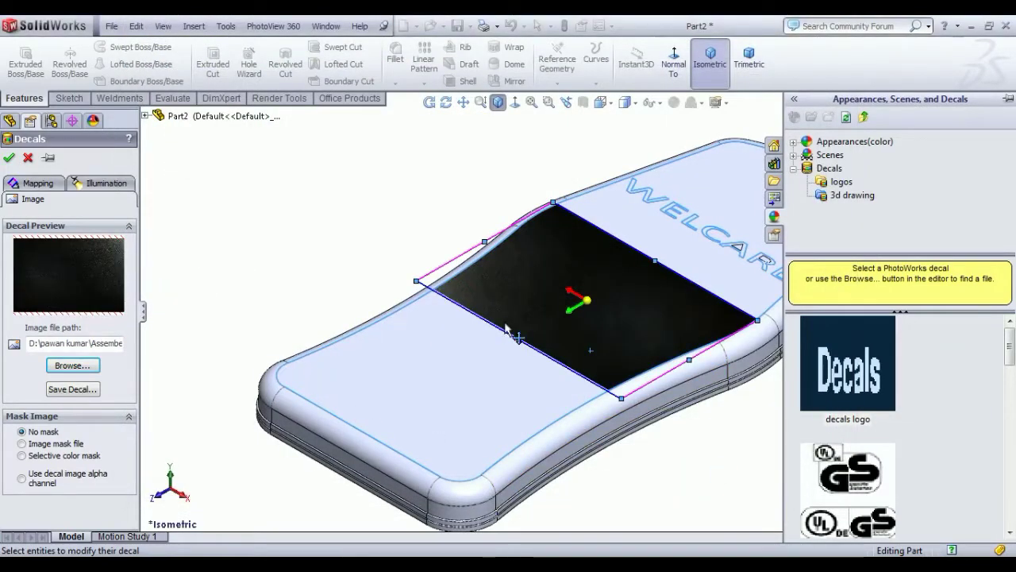
scroll(572, 332, up, 3)
scroll(572, 314, down, 3)
scroll(563, 303, up, 2)
scroll(564, 278, down, 4)
scroll(593, 303, up, 2)
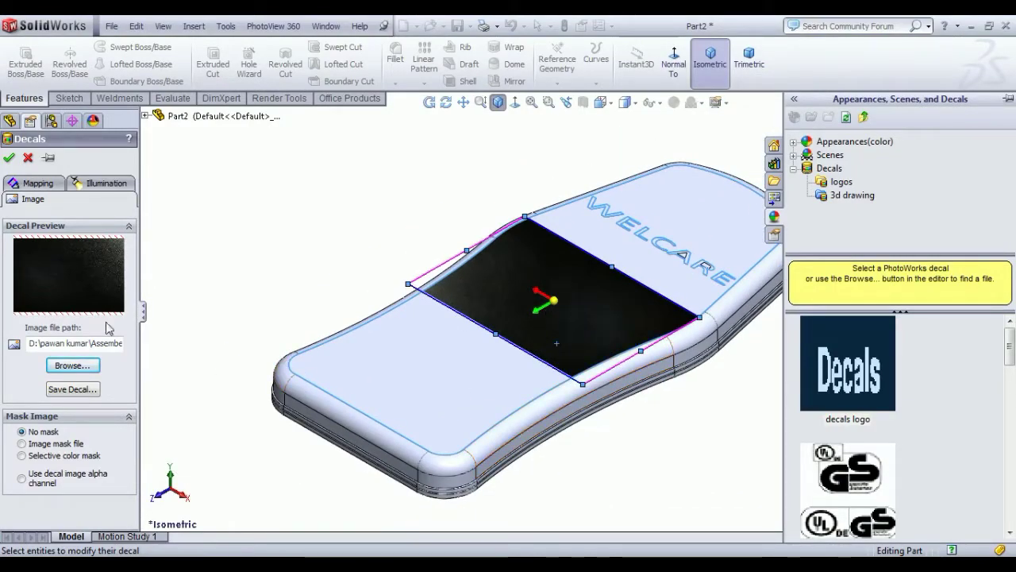
Add the near end's fillet, its corner fillet and the three fillet faces along the adjoining long side to the decal's mapped geometry
click(37, 183)
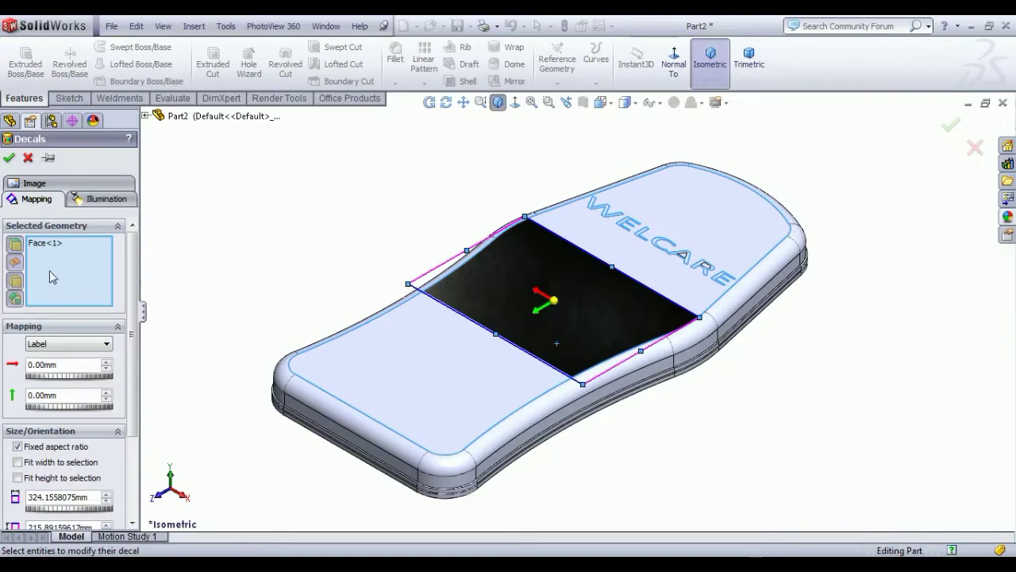
click(444, 468)
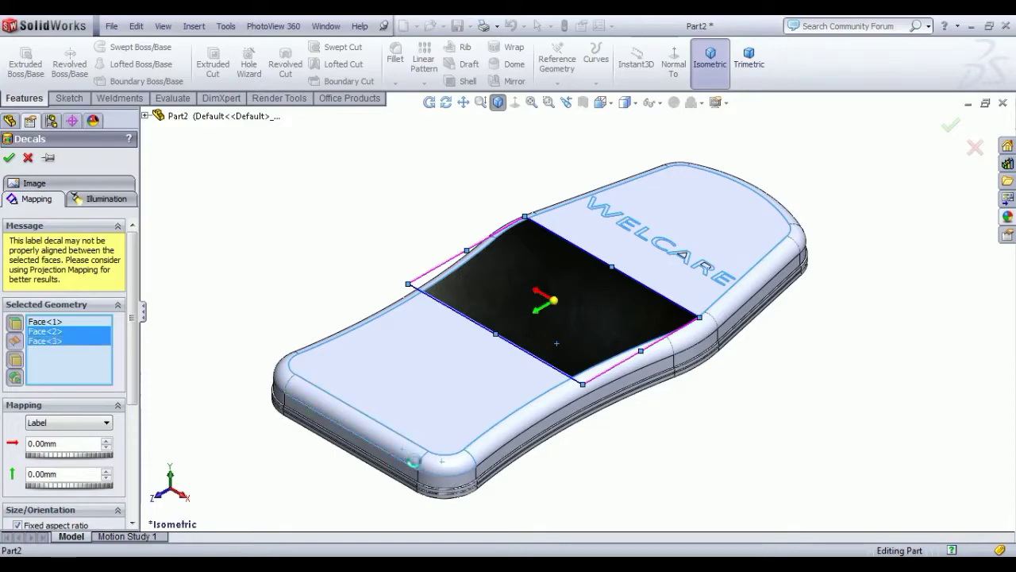
click(403, 454)
click(490, 446)
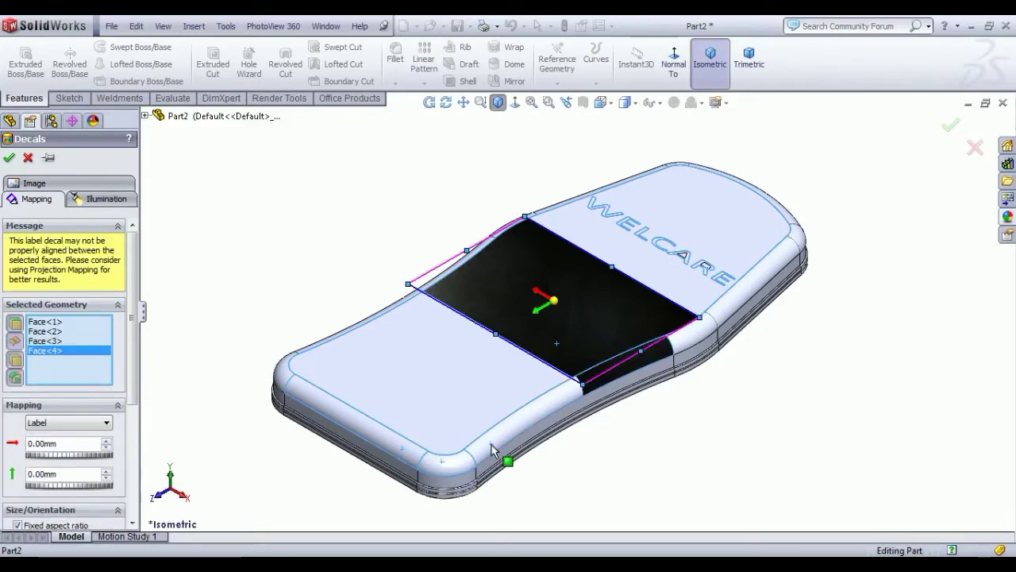
click(717, 337)
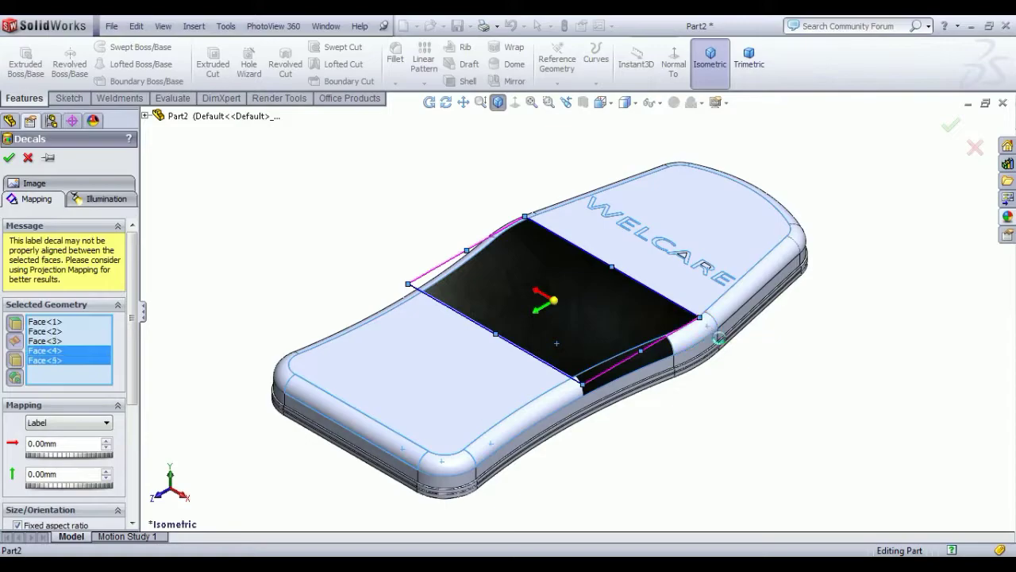
click(743, 295)
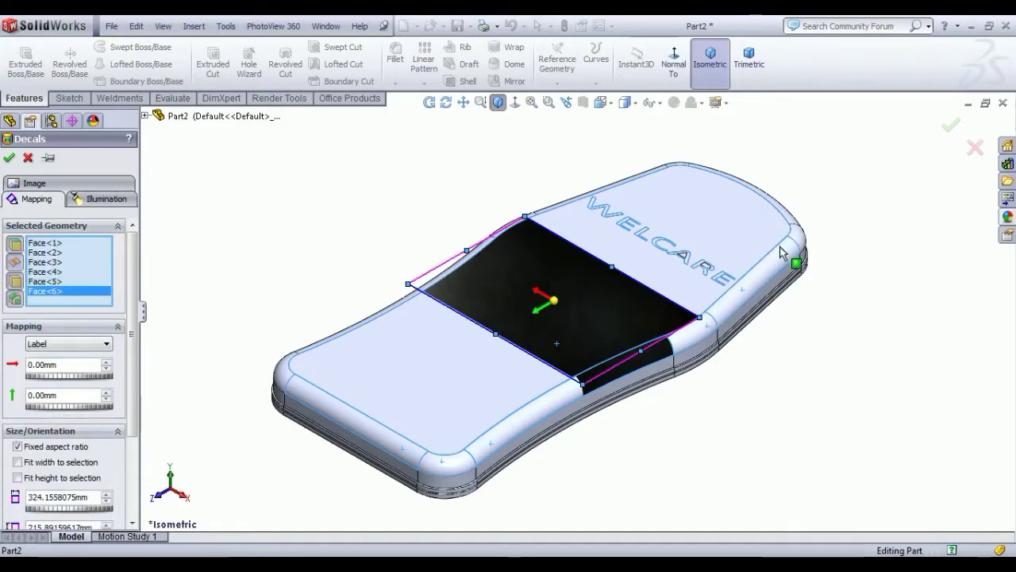
Add the far end's fillet, both its corner fillets and the adjoining straight fillet on the opposite long side to the decal's mapped geometry
scroll(762, 262, down, 5)
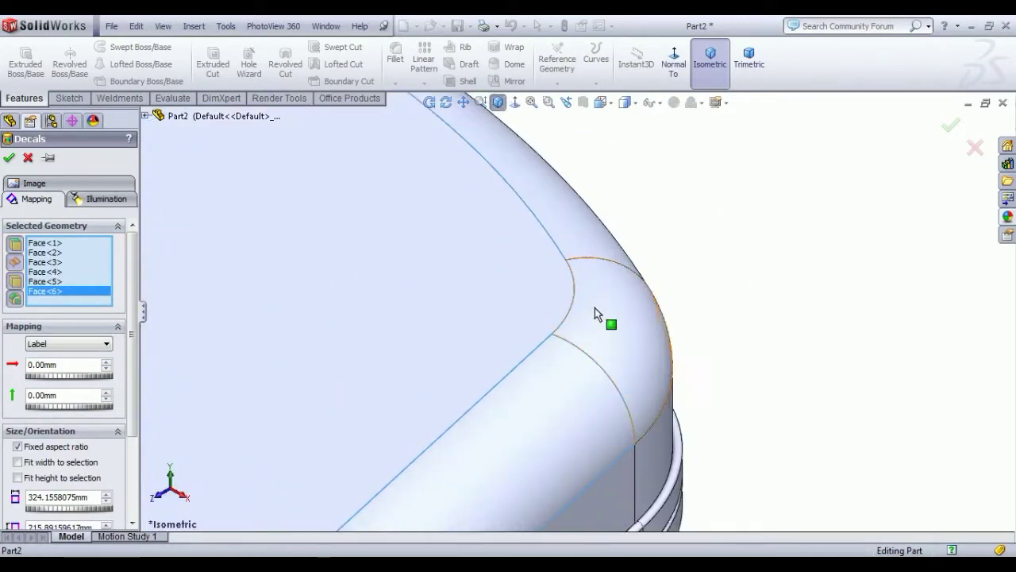
click(594, 307)
scroll(568, 285, up, 5)
click(568, 285)
scroll(424, 277, up, 3)
scroll(540, 290, down, 6)
click(595, 274)
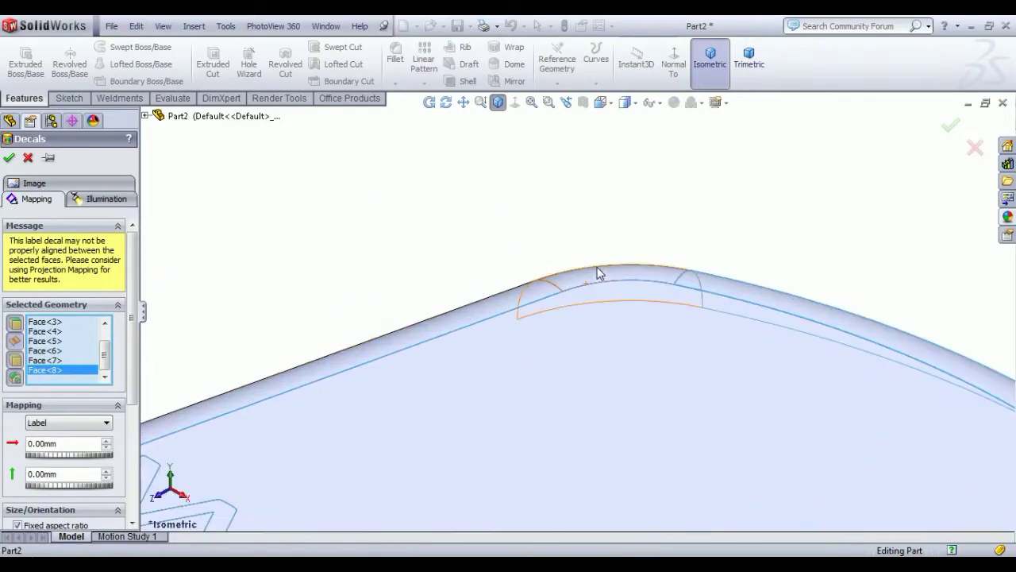
click(480, 306)
Add the opposite long side's remaining transition and concave fillet faces and the near corner fillet to the decal's selected geometry
scroll(415, 355, up, 3)
scroll(401, 380, down, 4)
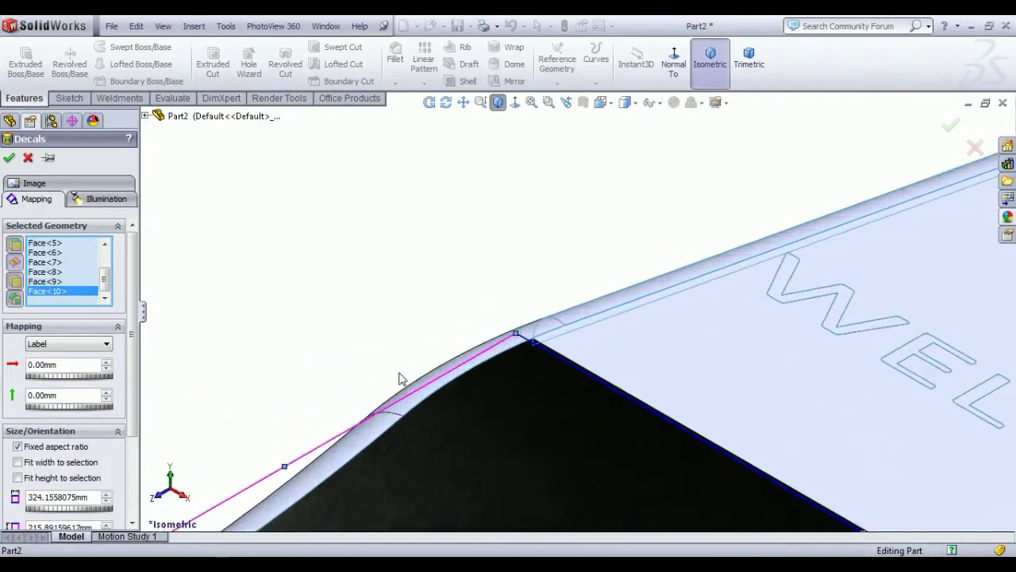
scroll(469, 364, down, 2)
click(502, 360)
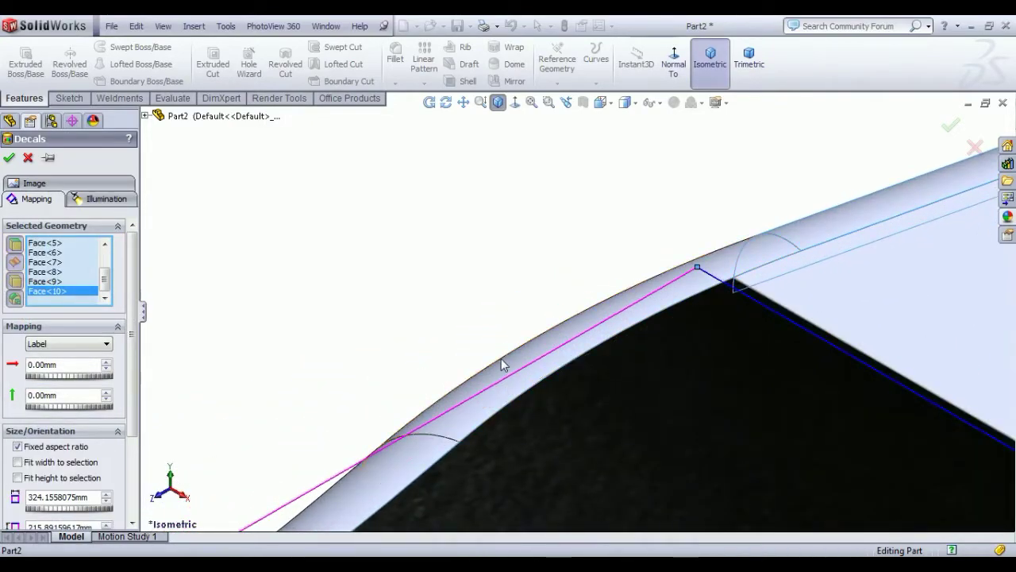
scroll(511, 363, up, 3)
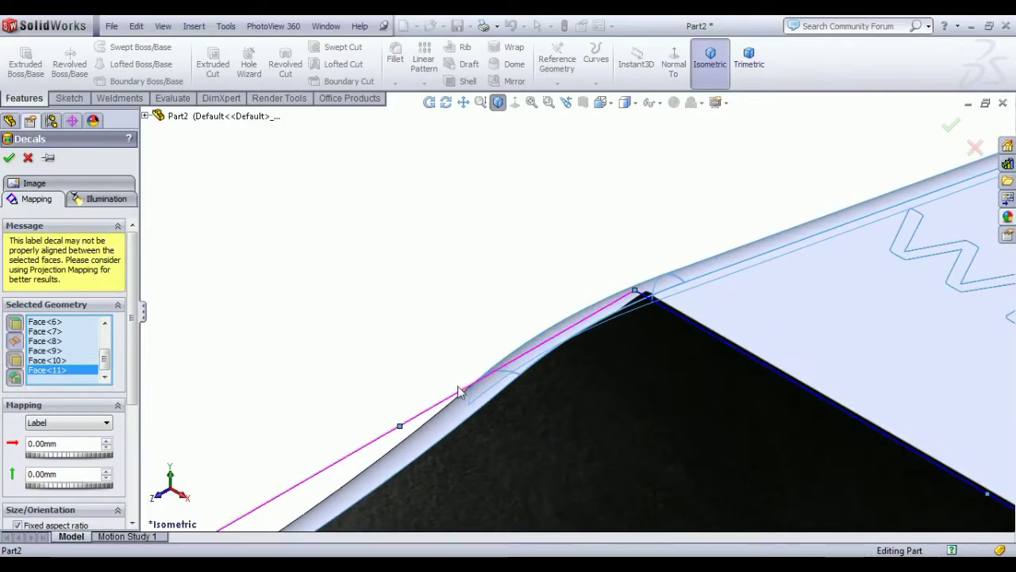
scroll(456, 394, up, 5)
middle_drag(405, 434, 434, 449)
click(437, 451)
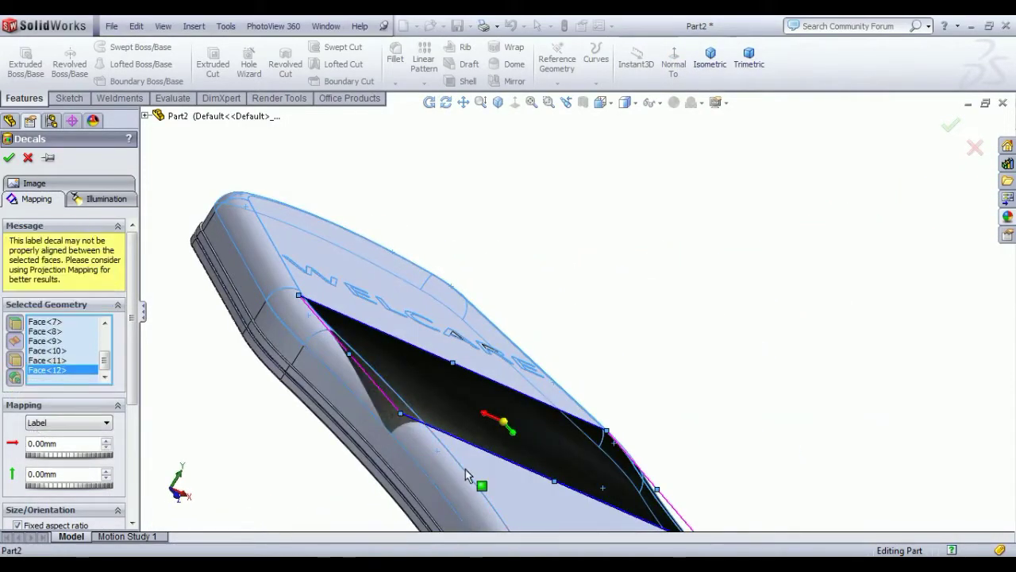
scroll(600, 454, up, 3)
scroll(599, 455, down, 3)
click(524, 399)
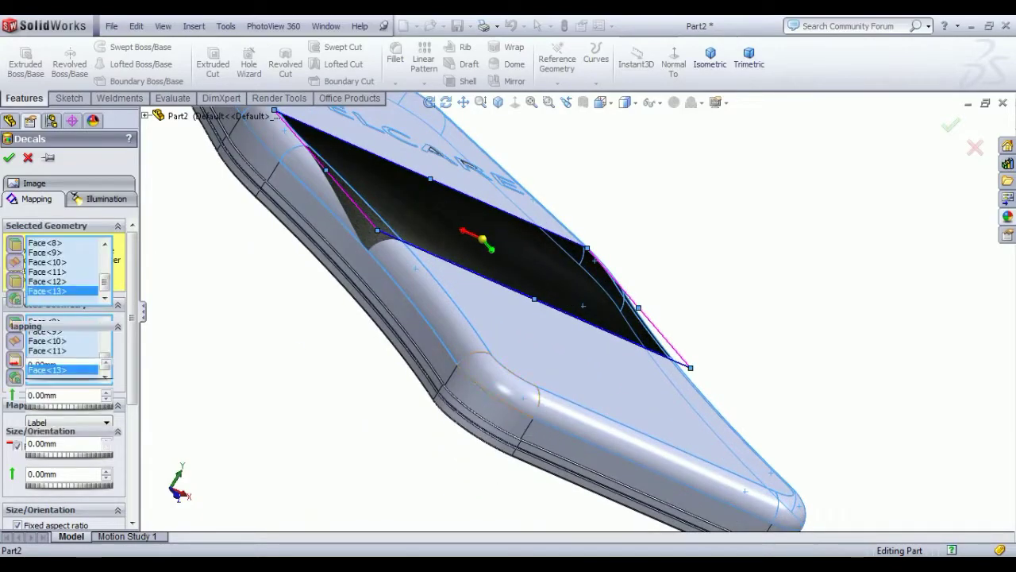
Add the near end's vertical wall and its two rounded corner walls above the rims to the decal's selected geometry
click(510, 424)
click(558, 440)
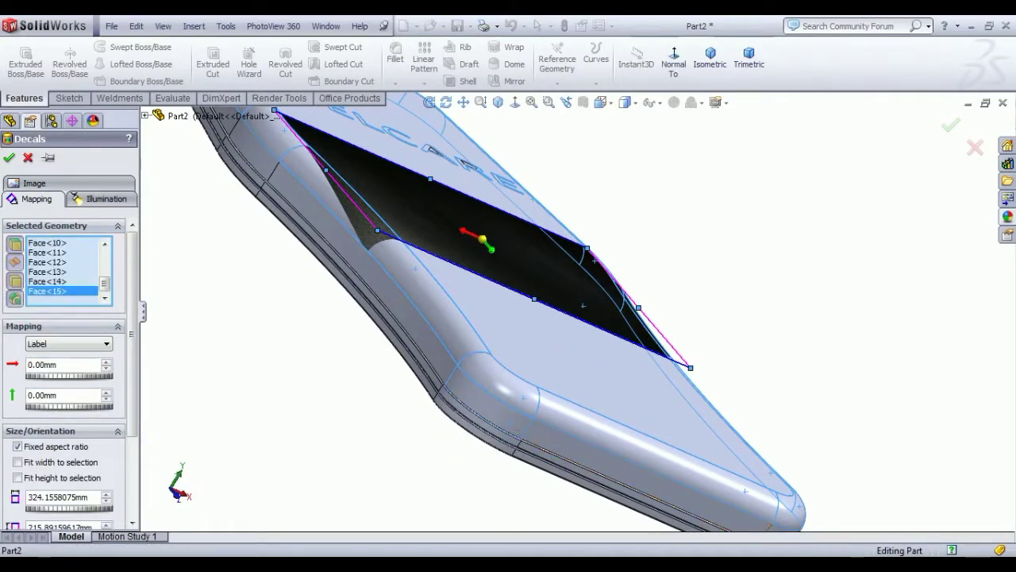
scroll(675, 461, up, 3)
scroll(679, 404, down, 5)
scroll(679, 404, down, 2)
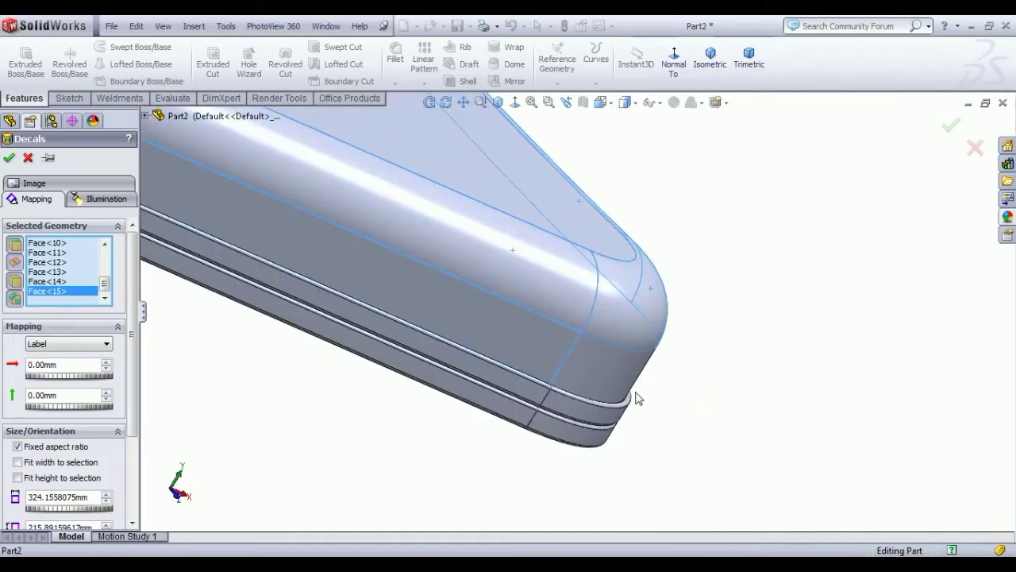
middle_drag(755, 389, 719, 377)
scroll(726, 369, up, 6)
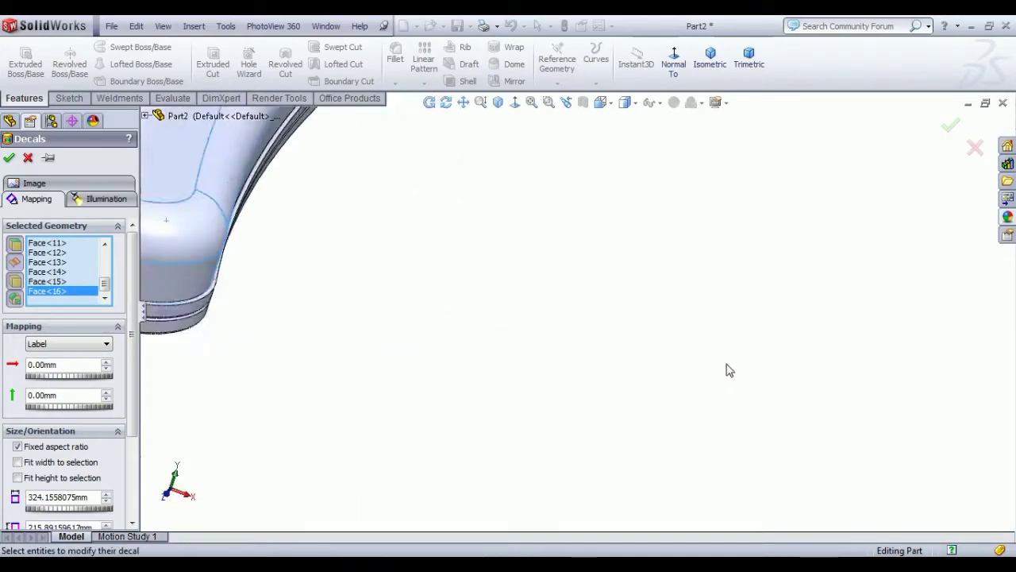
middle_drag(598, 319, 490, 268)
scroll(318, 234, down, 5)
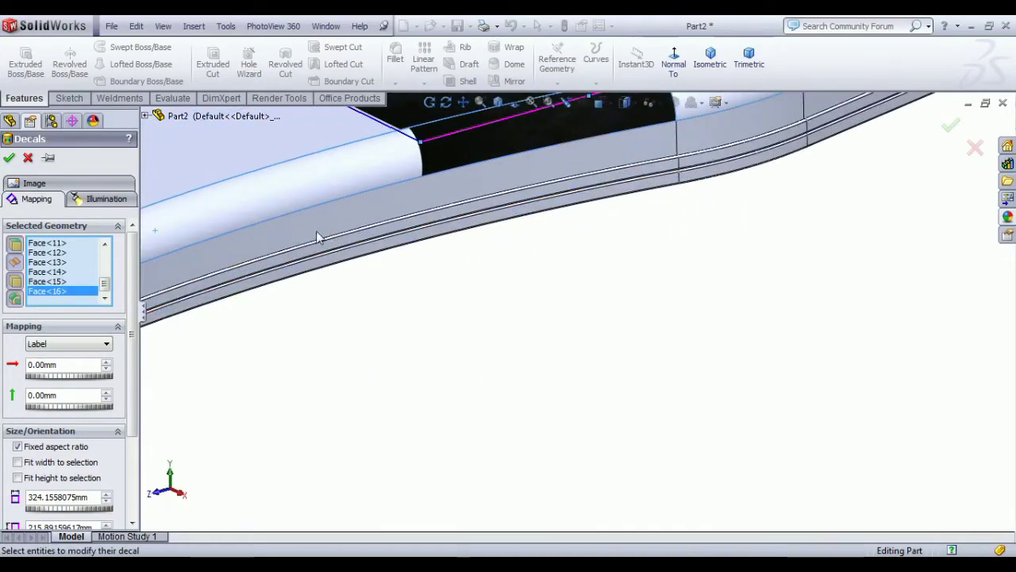
Add the concave, transition and straight wall faces along the front long side to the decal's selected geometry
click(316, 228)
scroll(563, 246, up, 5)
scroll(628, 286, down, 6)
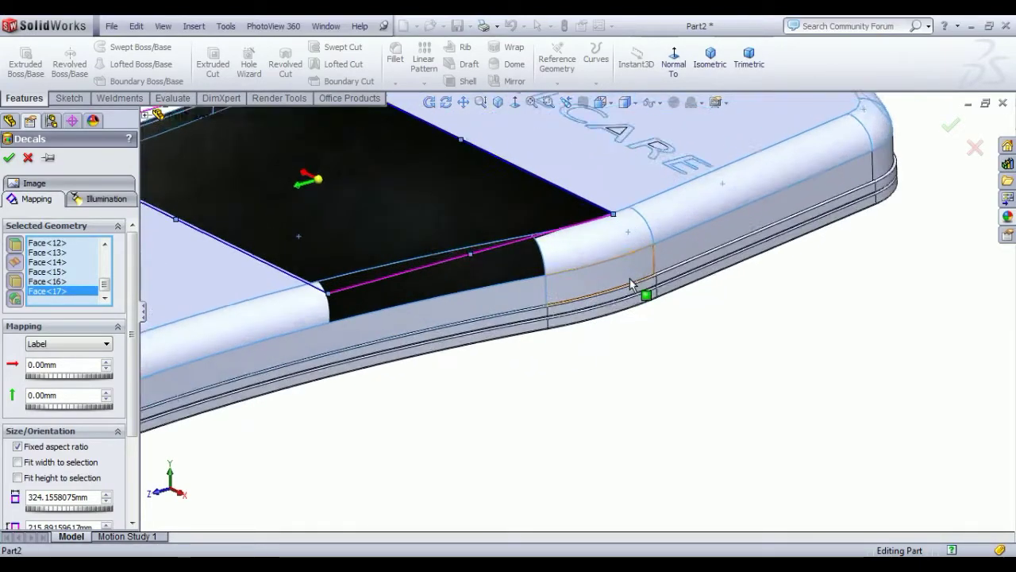
click(594, 269)
click(714, 246)
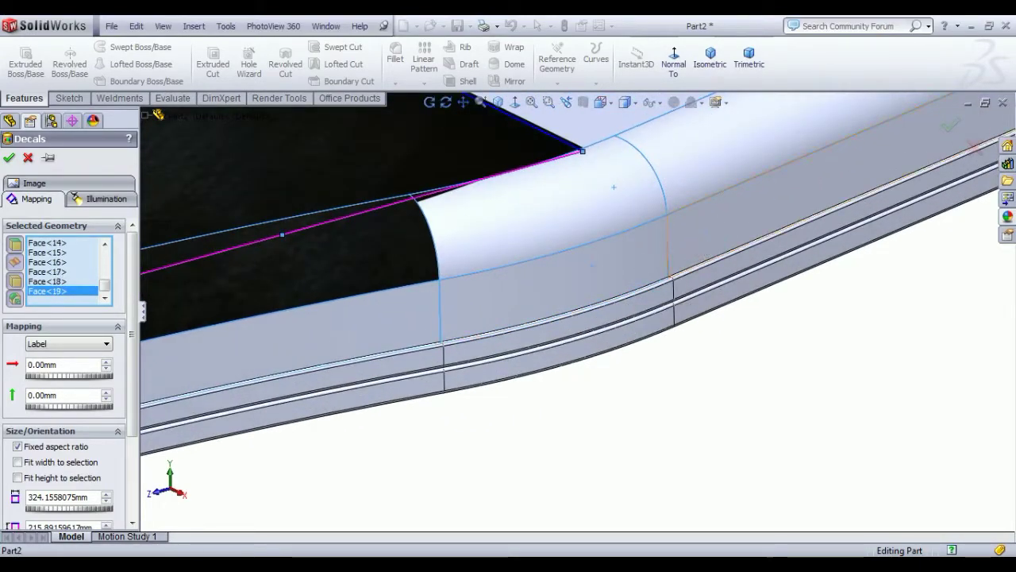
scroll(769, 277, up, 6)
scroll(721, 229, down, 6)
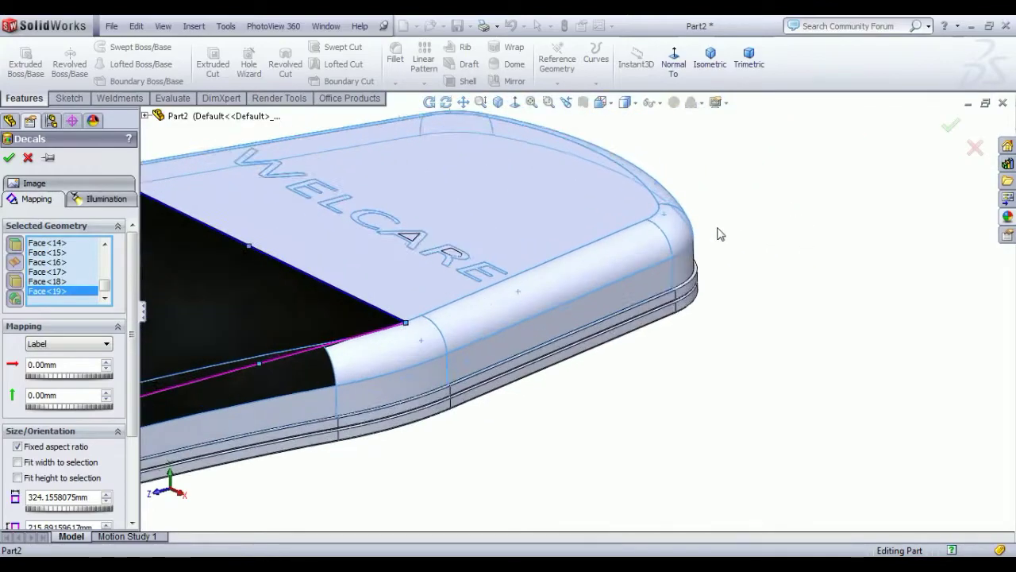
Add the far end's wall, both its corner walls and the adjoining straight wall of the opposite long side to the decal's geometry
middle_drag(851, 240, 774, 332)
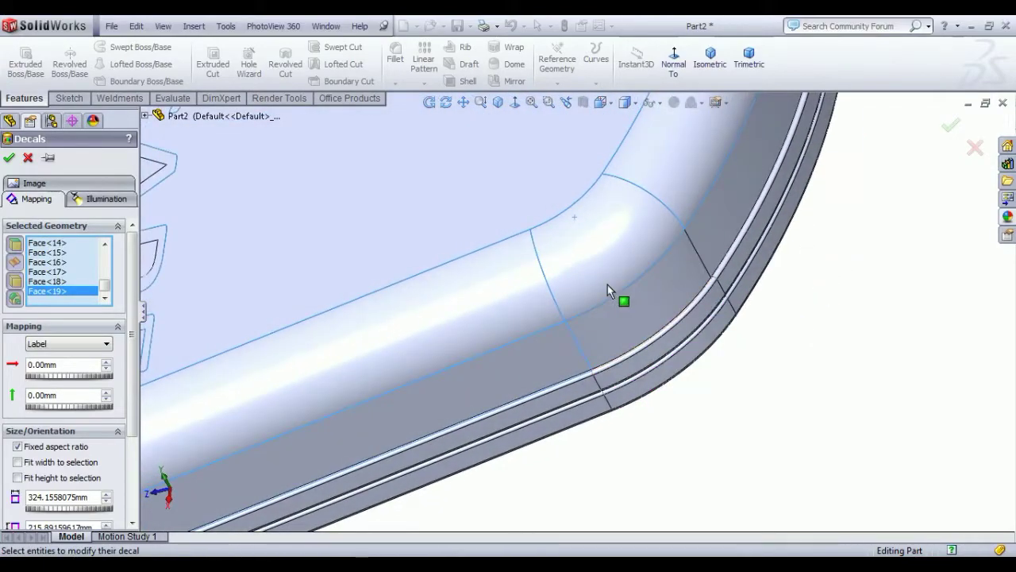
click(645, 300)
middle_drag(732, 209, 254, 448)
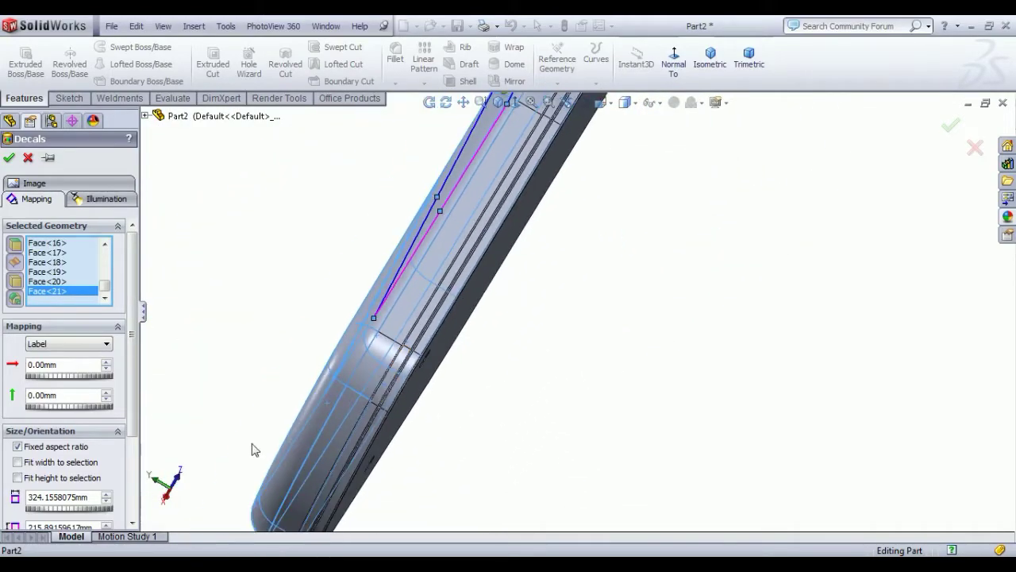
middle_drag(390, 447, 821, 415)
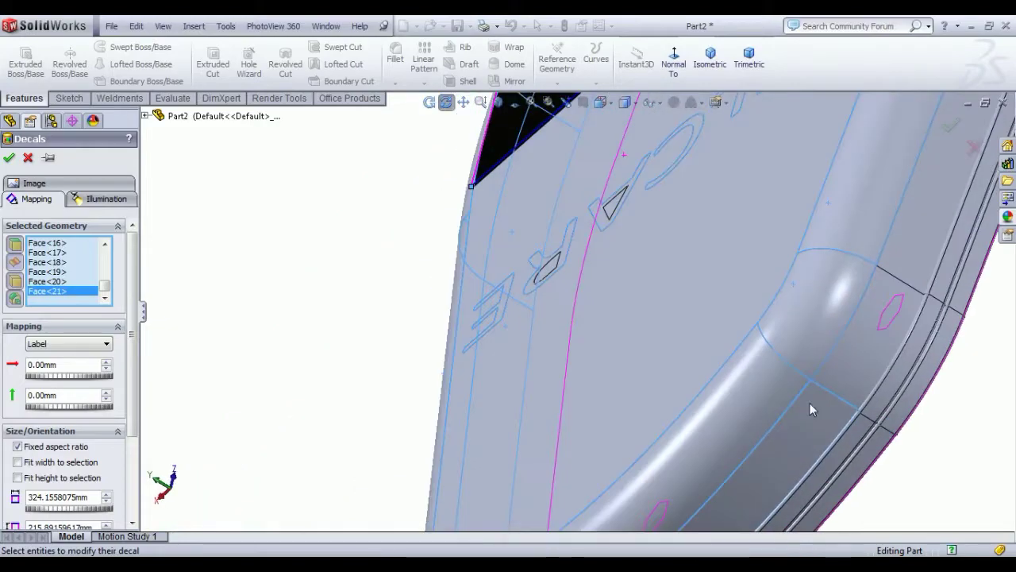
click(848, 371)
click(907, 259)
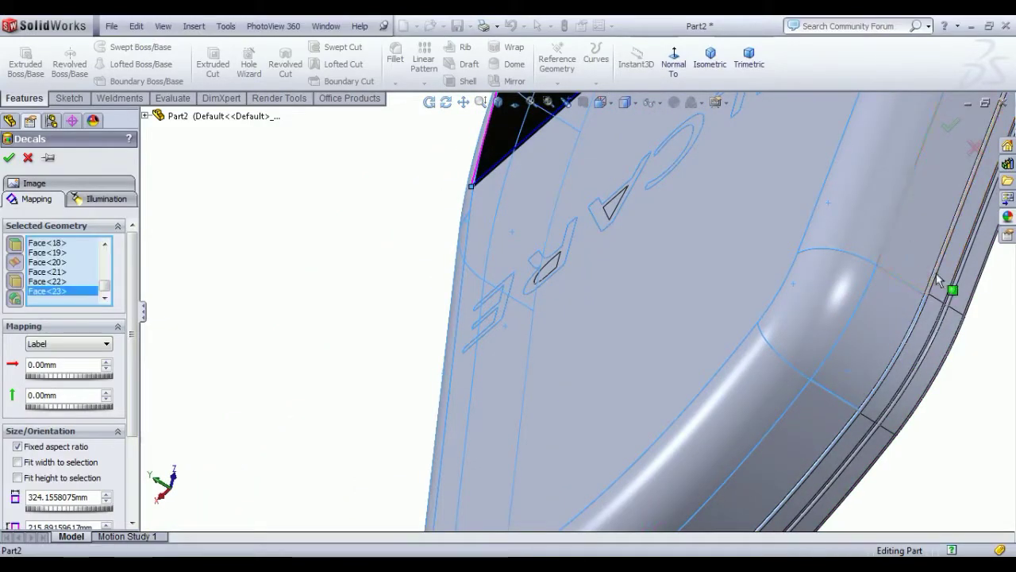
Add the opposite long side's last two wall faces and the plate's underside to the decal geometry, and return to isometric view
scroll(987, 280, up, 2)
scroll(987, 281, up, 6)
scroll(669, 211, down, 6)
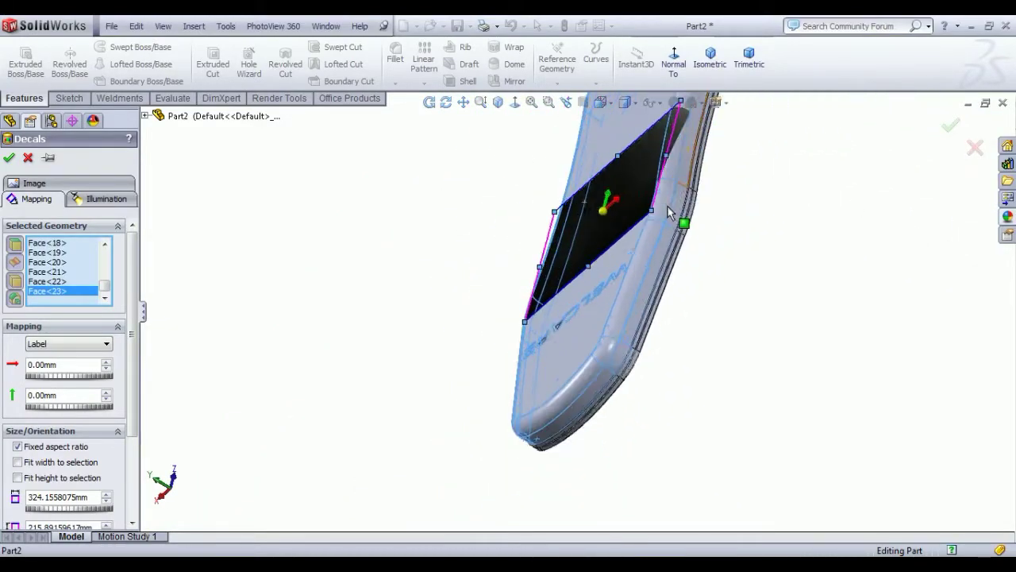
scroll(663, 238, down, 3)
click(665, 251)
scroll(656, 204, up, 3)
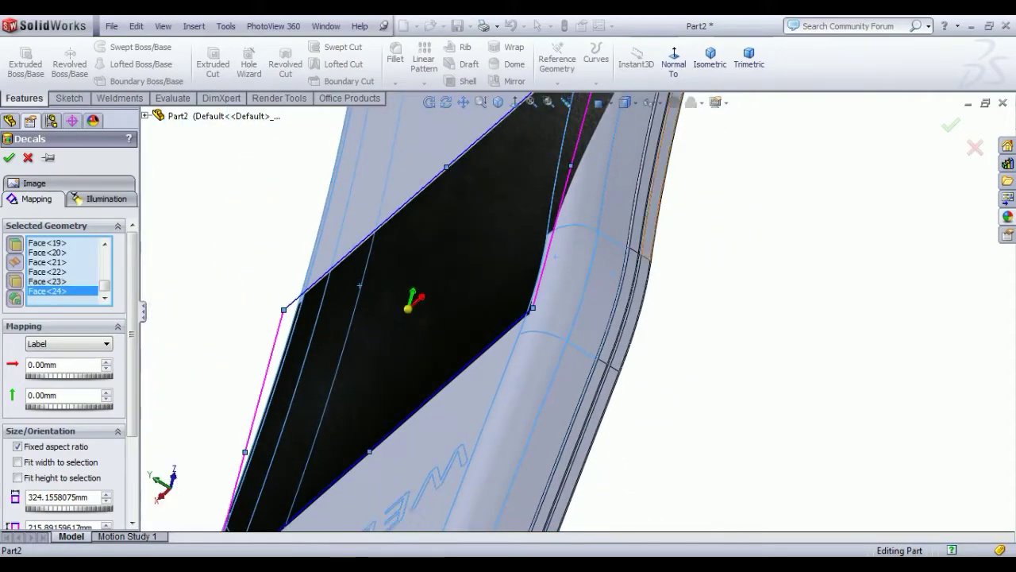
click(627, 194)
scroll(628, 193, up, 4)
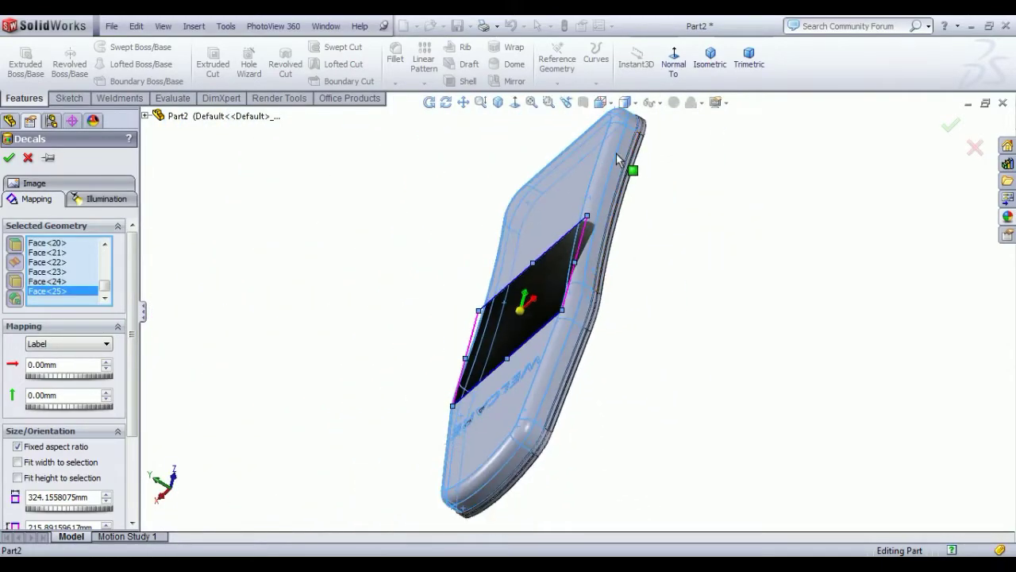
scroll(622, 140, down, 3)
scroll(621, 142, down, 3)
middle_drag(767, 352, 706, 360)
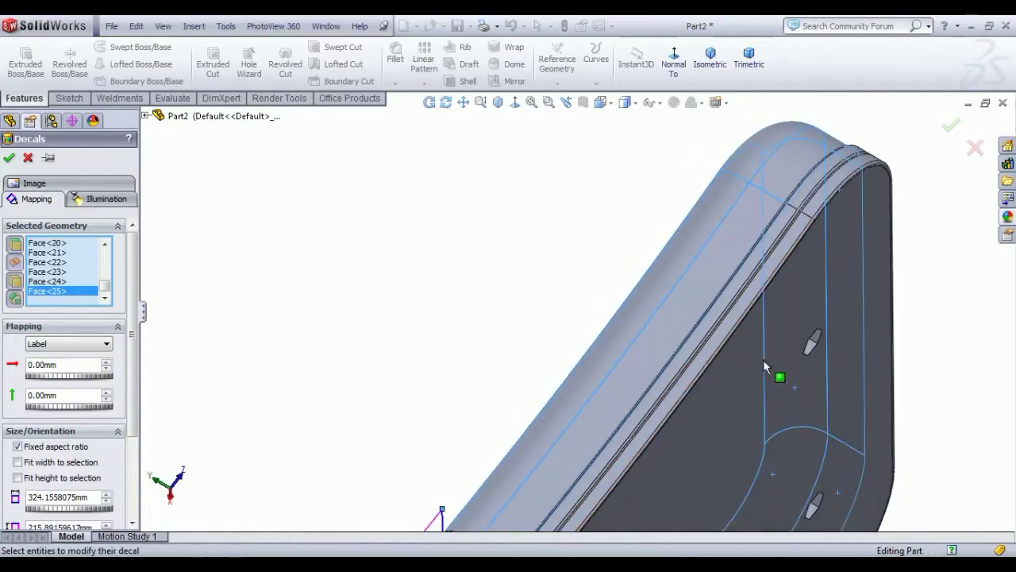
click(769, 375)
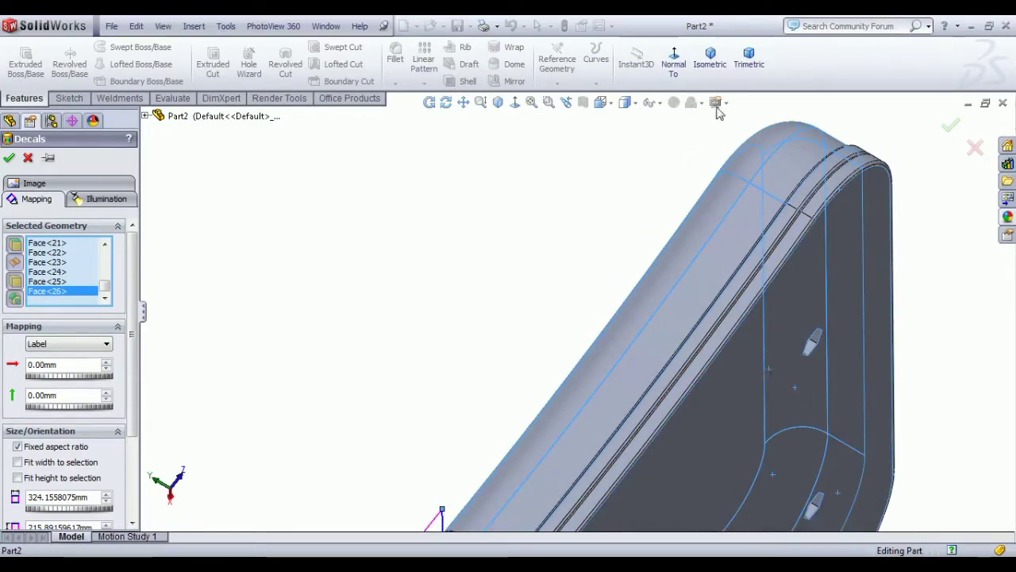
click(711, 54)
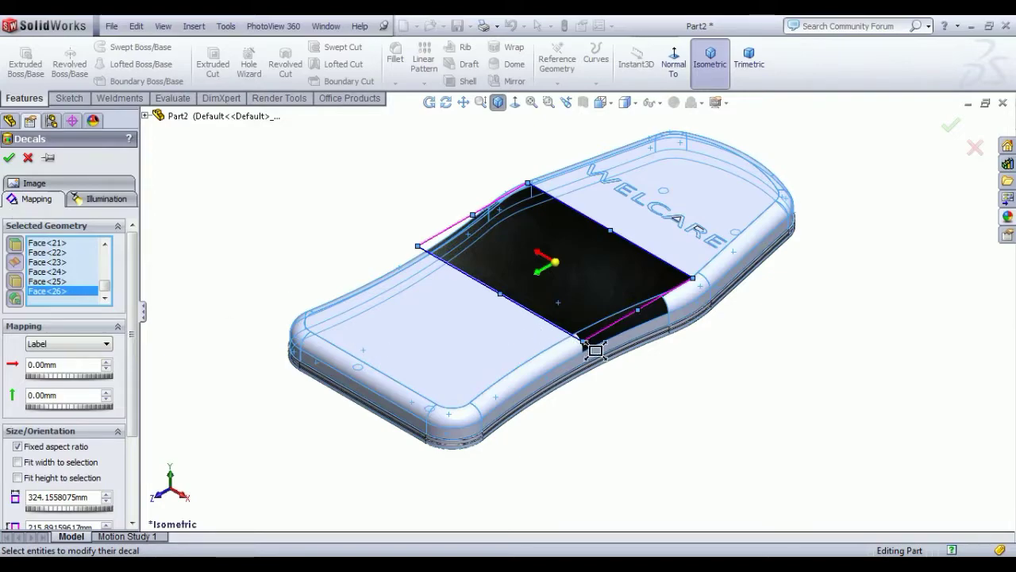
Try resizing the label-mapped decal from its corner to about 309 mm wide, and reselect the front long side's concave wall
drag(594, 348, 579, 316)
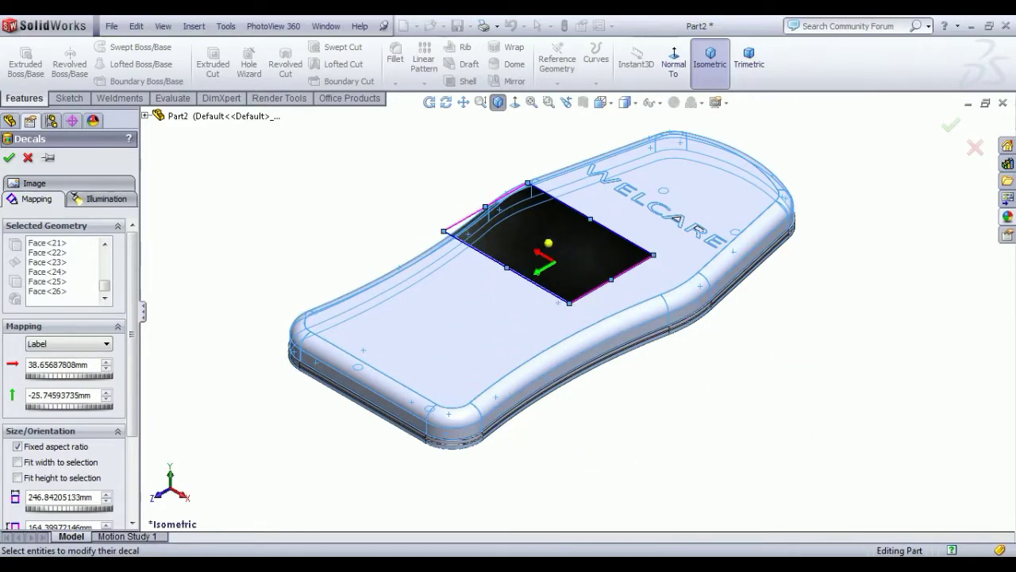
scroll(572, 366, down, 6)
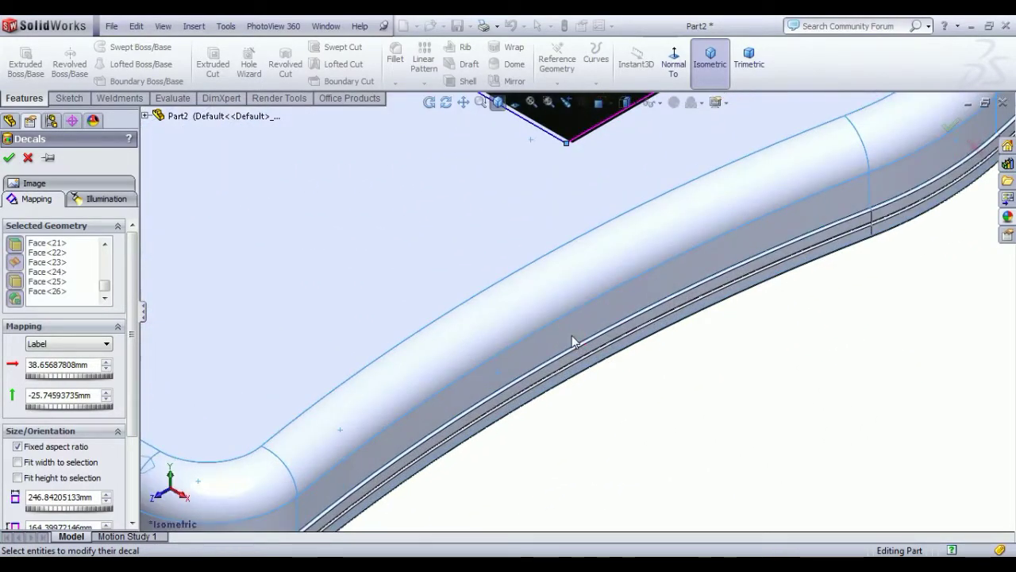
click(94, 297)
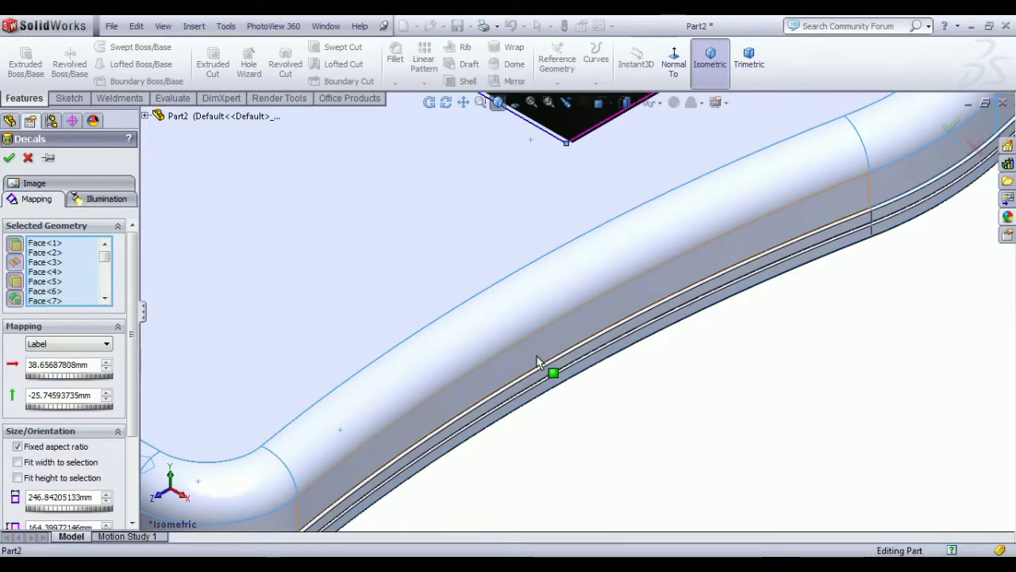
scroll(537, 357, up, 3)
drag(570, 214, 555, 229)
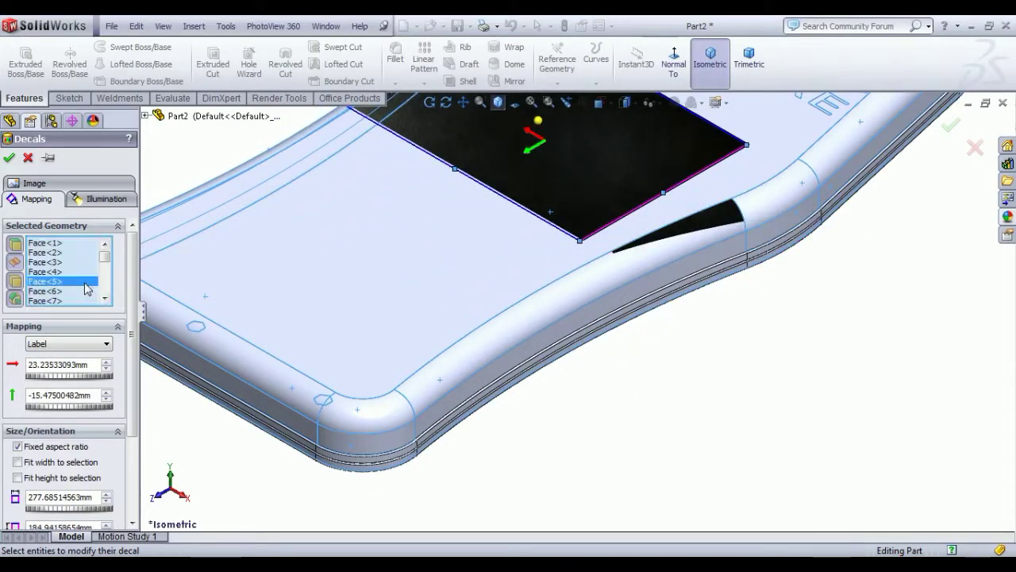
click(519, 358)
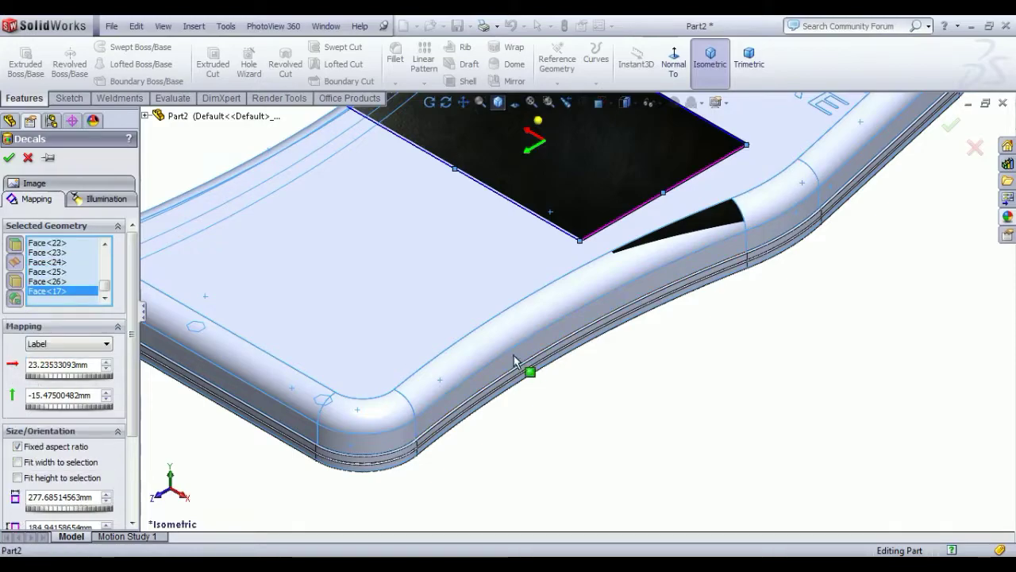
drag(590, 253, 580, 370)
Switch the decal's mapping to Projection with the plate's top face as the selected reference
scroll(463, 388, down, 6)
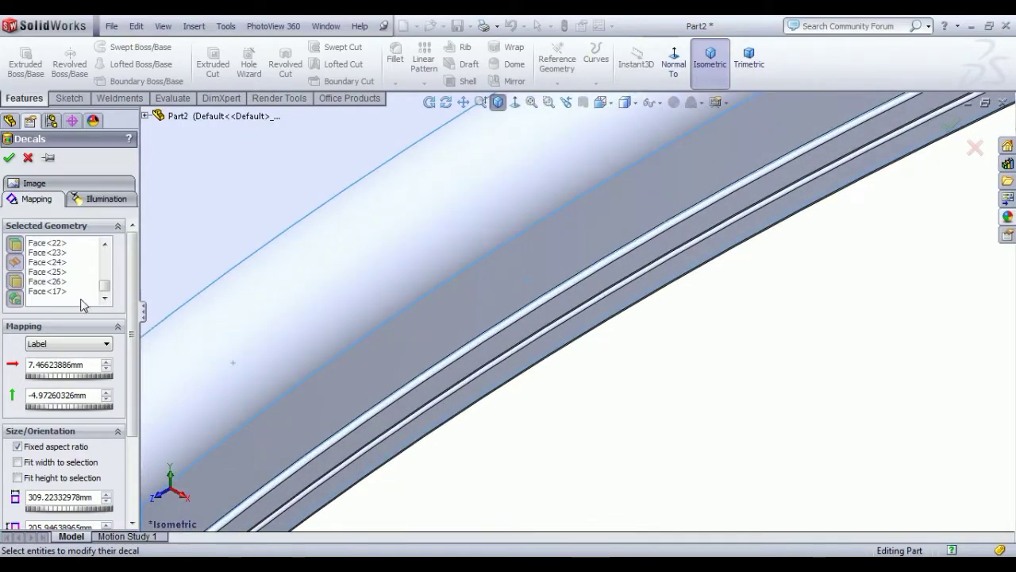
click(16, 245)
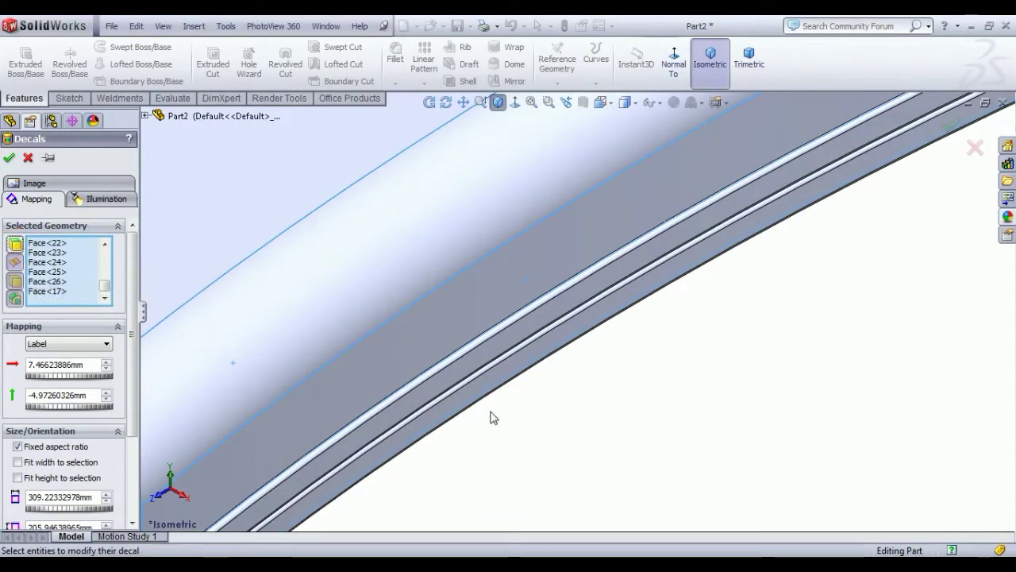
click(418, 352)
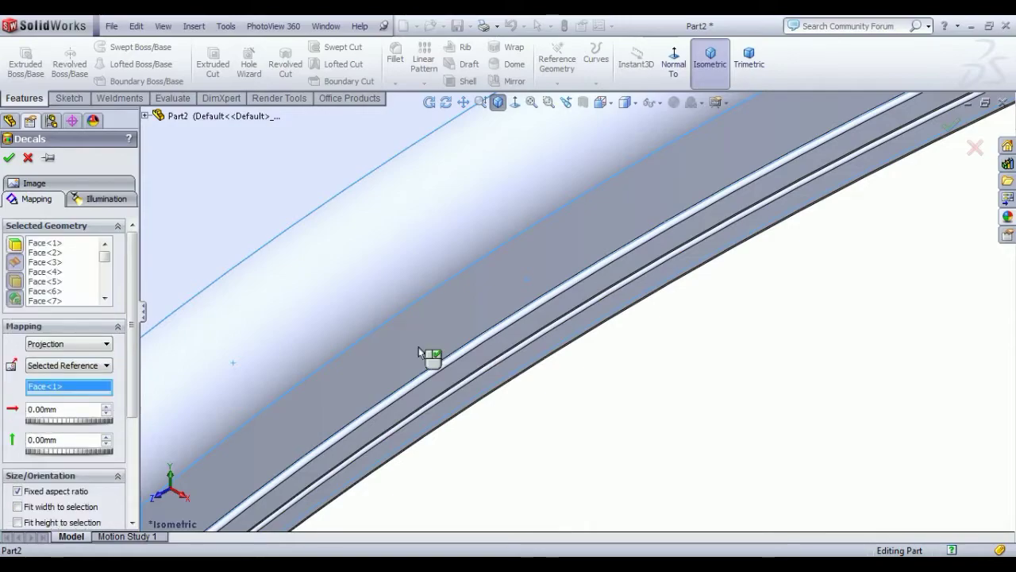
scroll(419, 352, up, 5)
scroll(543, 291, down, 2)
Enlarge the projected black decal over the plate's lower part and shift it to offsets of about 86.9 mm and 194.7 mm
drag(654, 230, 602, 329)
scroll(520, 435, up, 3)
middle_drag(520, 435, 632, 335)
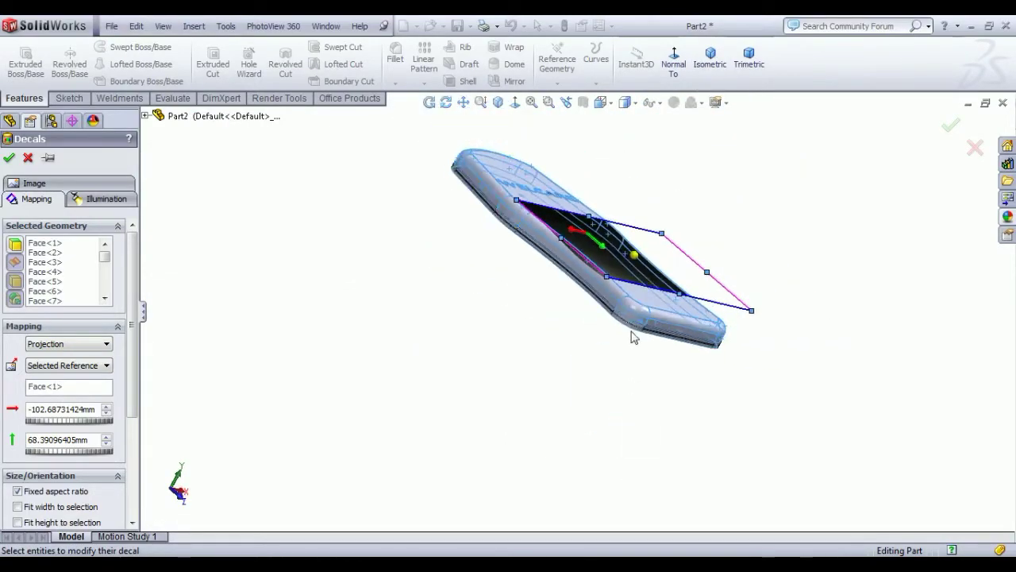
scroll(633, 337, down, 6)
drag(582, 295, 536, 410)
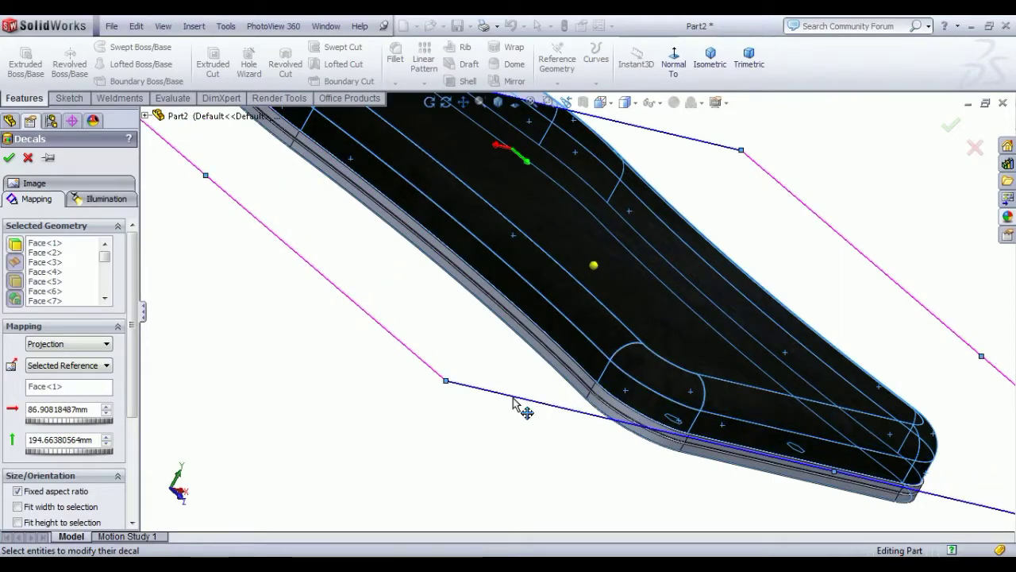
Extend the decal past the WELCARE end and shift it to offsets of about 29.1 mm and 11.3 mm, covering the whole plate
scroll(514, 405, up, 5)
middle_drag(585, 352, 500, 445)
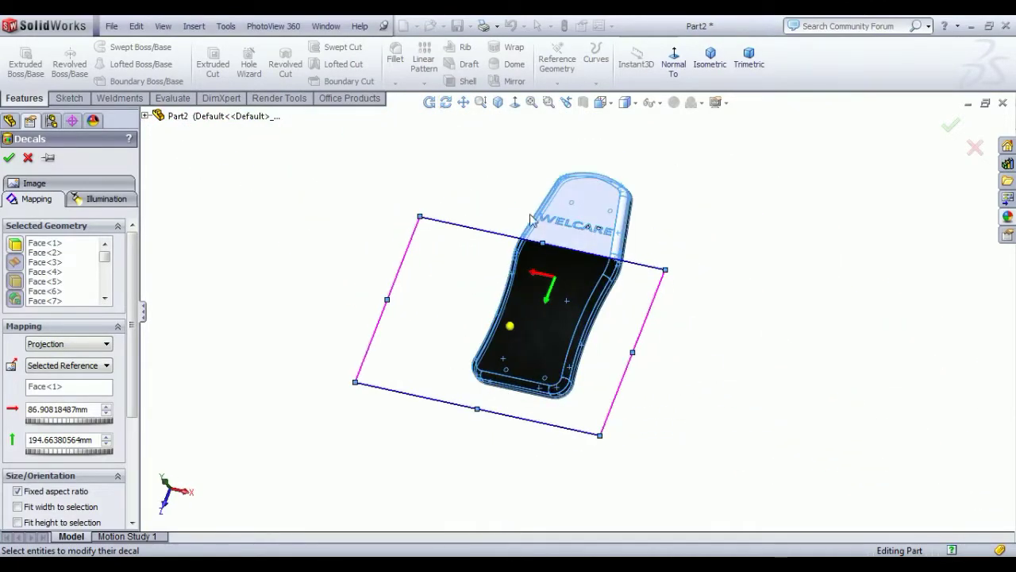
drag(555, 254, 624, 173)
drag(716, 320, 693, 321)
drag(540, 286, 577, 283)
Examine the decal's coverage of the plate's top, side walls and rims from several angles and in isometric view
middle_drag(546, 438, 497, 306)
scroll(543, 359, down, 5)
scroll(679, 230, down, 3)
scroll(556, 333, up, 4)
scroll(560, 340, up, 3)
middle_drag(560, 340, 619, 366)
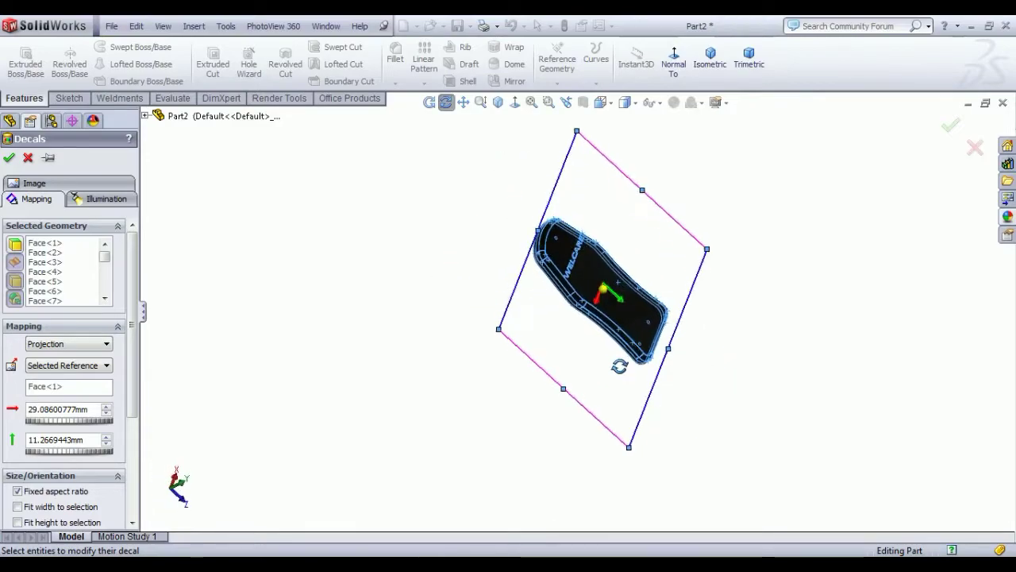
click(710, 55)
middle_drag(810, 342, 750, 318)
click(720, 57)
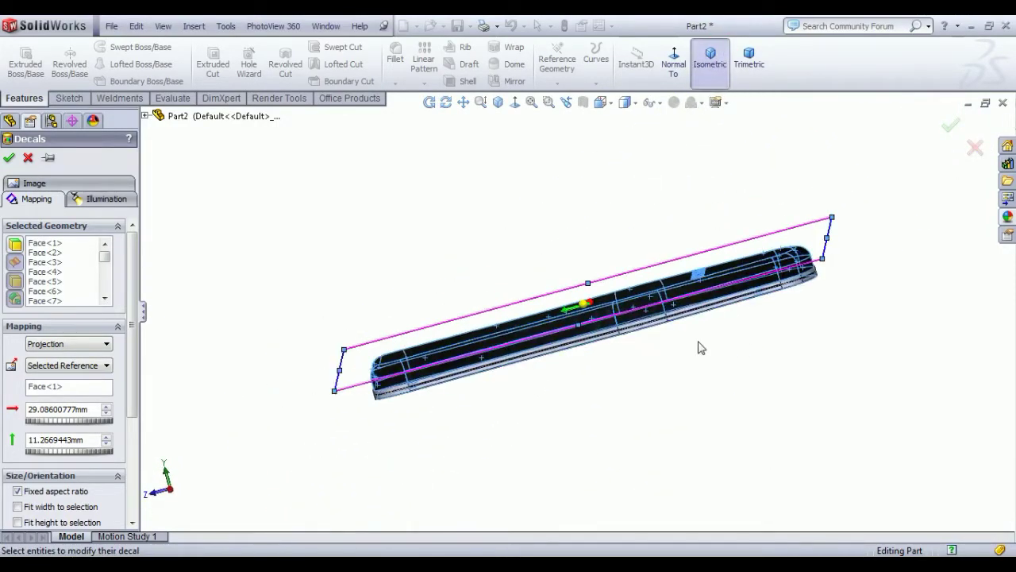
scroll(526, 375, down, 3)
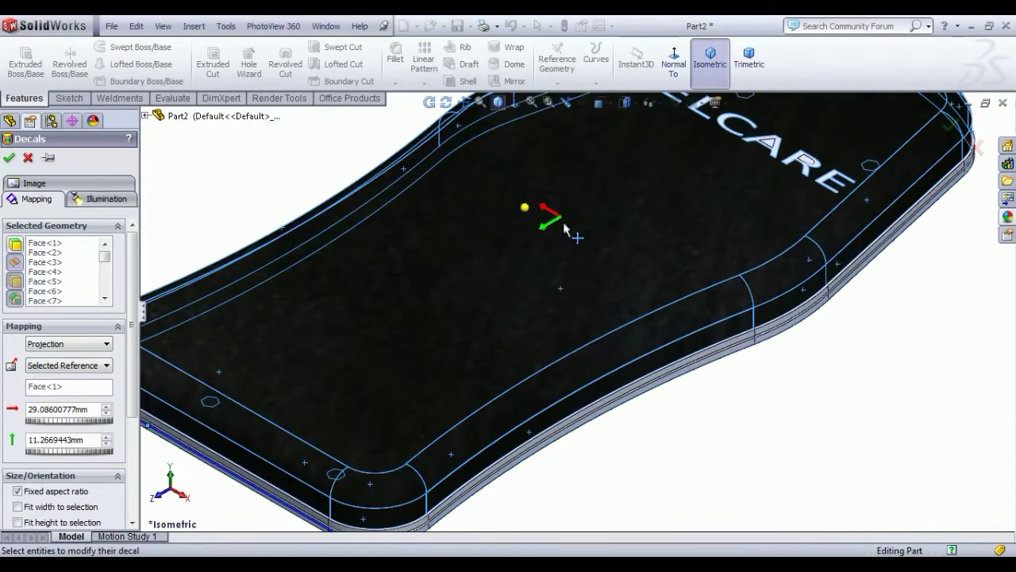
Rotate and shift the decal frame to offsets of about -11.9 mm and 77.3 mm, and accept the decal
mouse_move(524, 212)
mouse_down()
mouse_move(580, 232)
mouse_move(548, 242)
mouse_move(459, 216)
mouse_move(518, 212)
mouse_up()
drag(654, 178, 645, 250)
drag(501, 280, 644, 254)
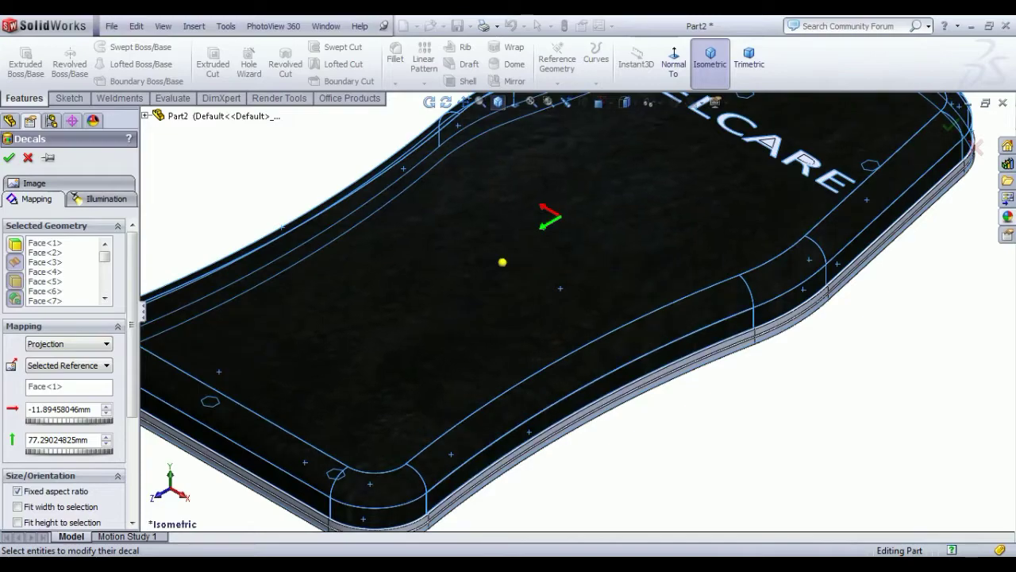
key(f)
scroll(561, 265, down, 2)
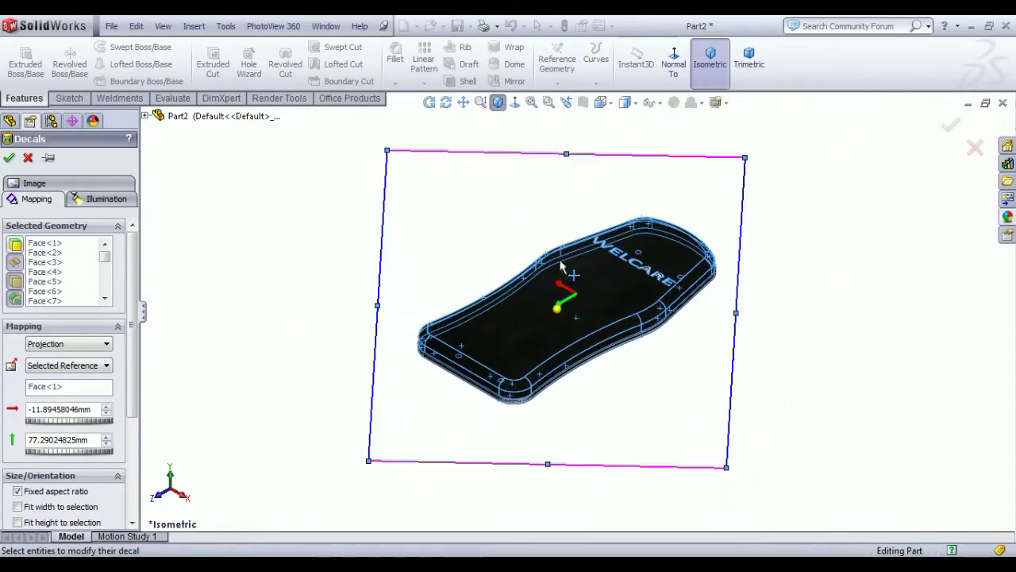
click(9, 159)
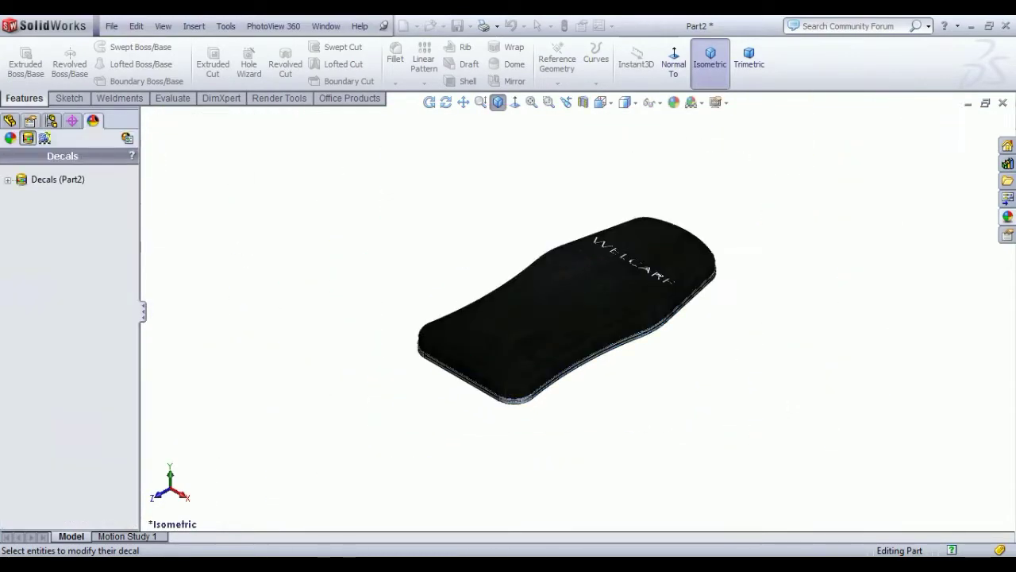
Inspect the textured plate and the WELCARE lettering up close for areas the decal does not cover
click(302, 281)
scroll(600, 294, down, 5)
scroll(597, 302, down, 2)
middle_drag(629, 326, 663, 333)
scroll(686, 279, up, 5)
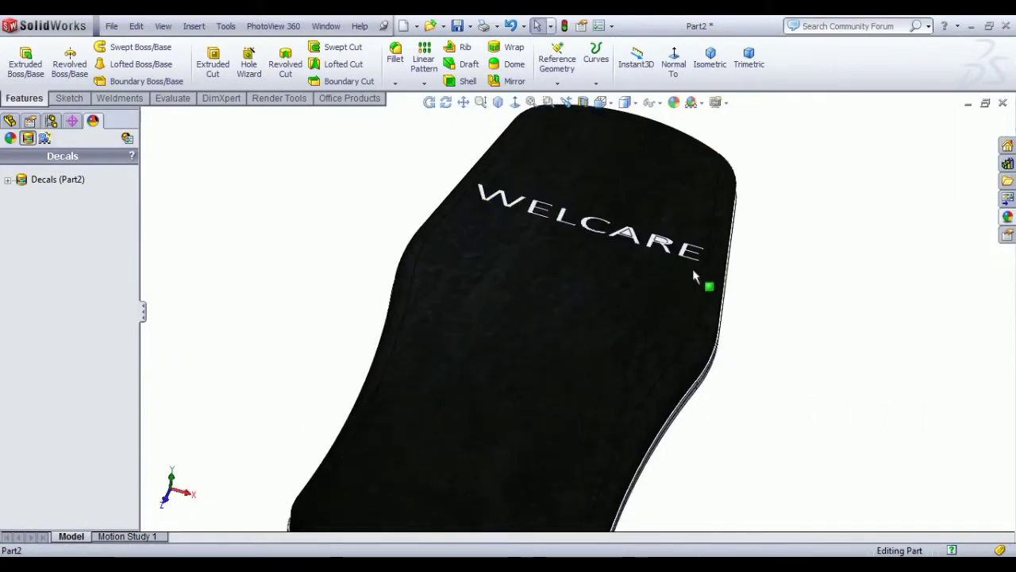
scroll(669, 238, down, 8)
scroll(336, 282, up, 4)
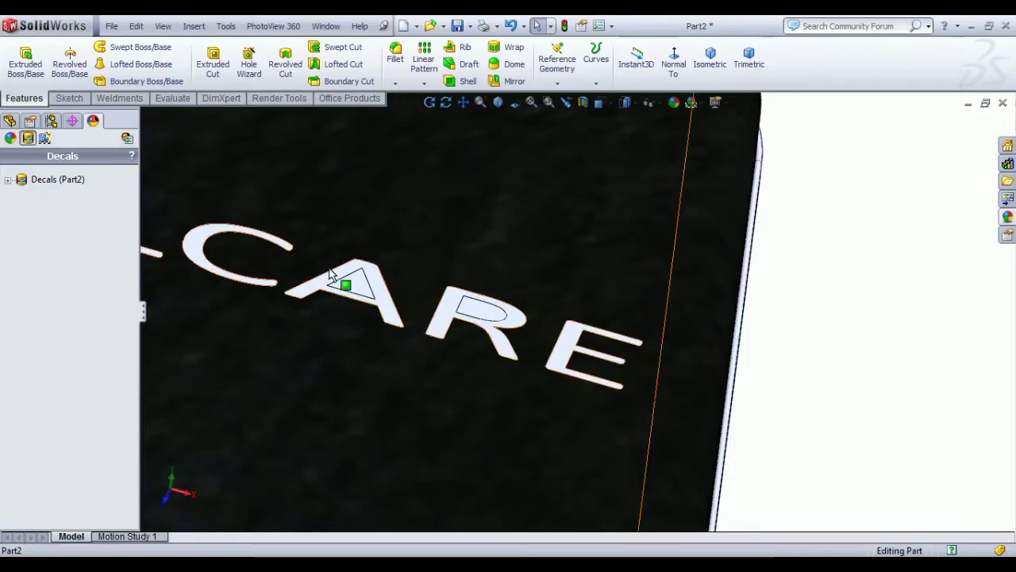
scroll(336, 291, down, 5)
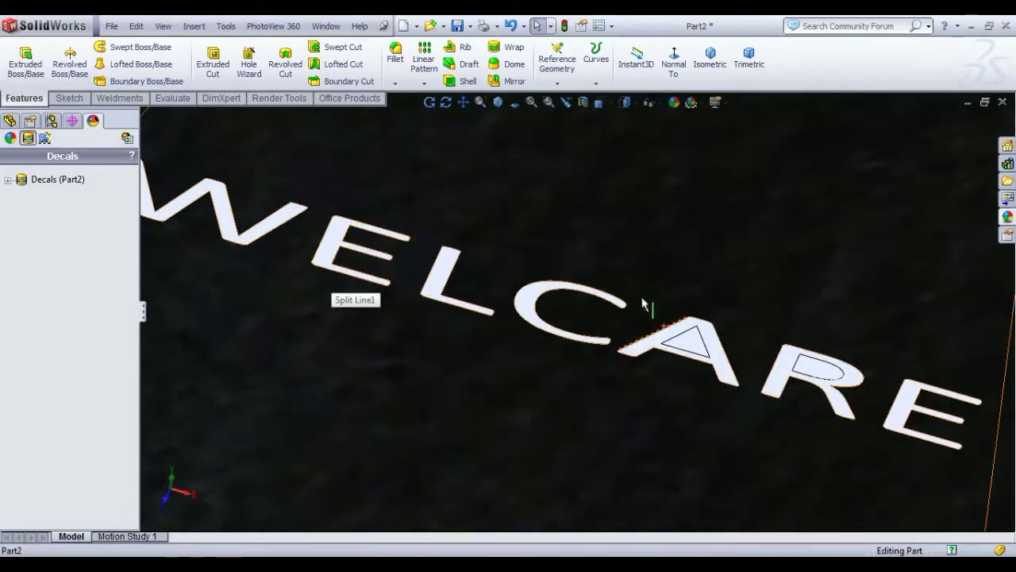
Color the enclosed inner faces of the letters A and R black, and dismiss the unsaved document notification
click(688, 342)
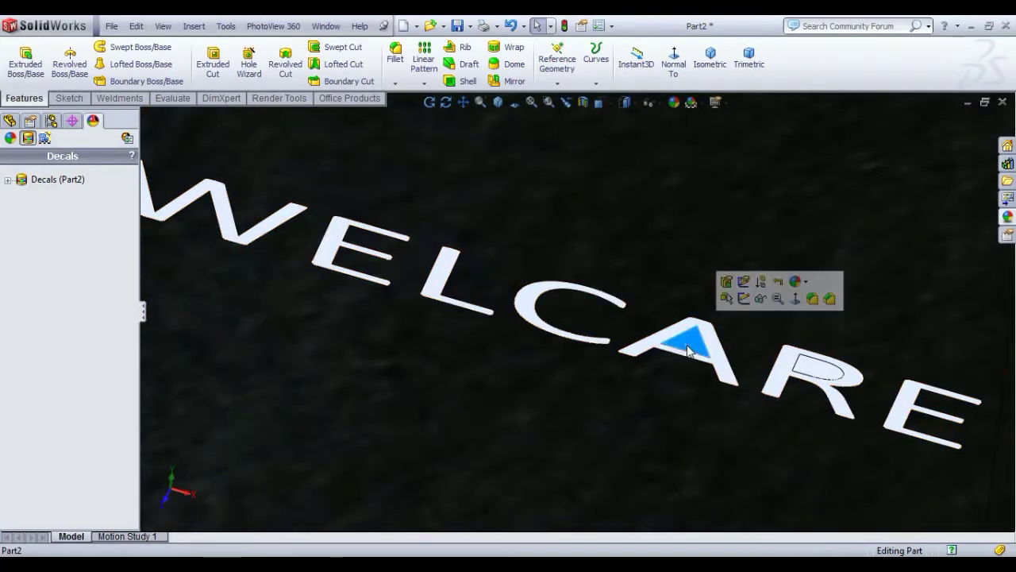
ctrl+click(826, 373)
click(1012, 224)
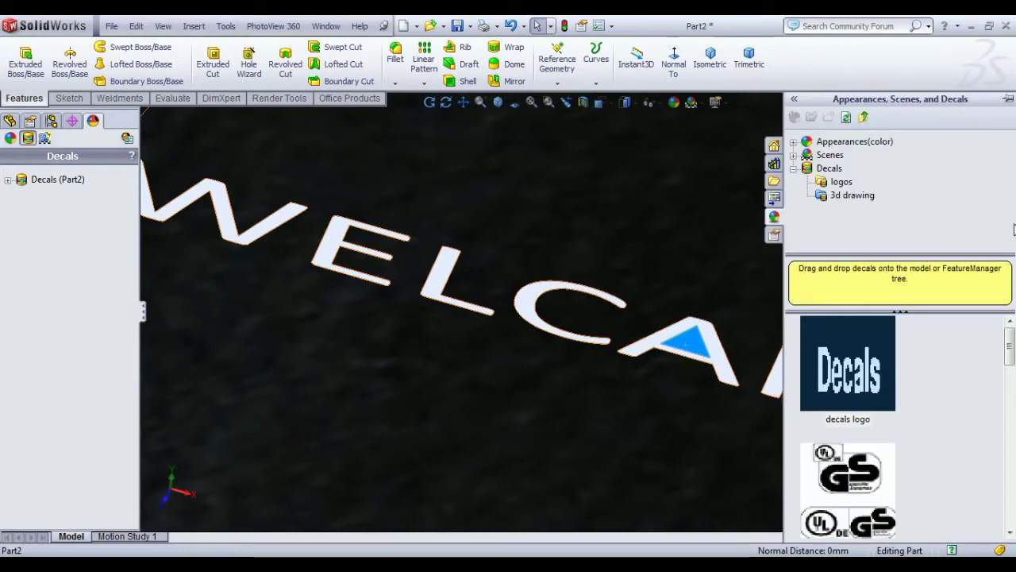
click(825, 143)
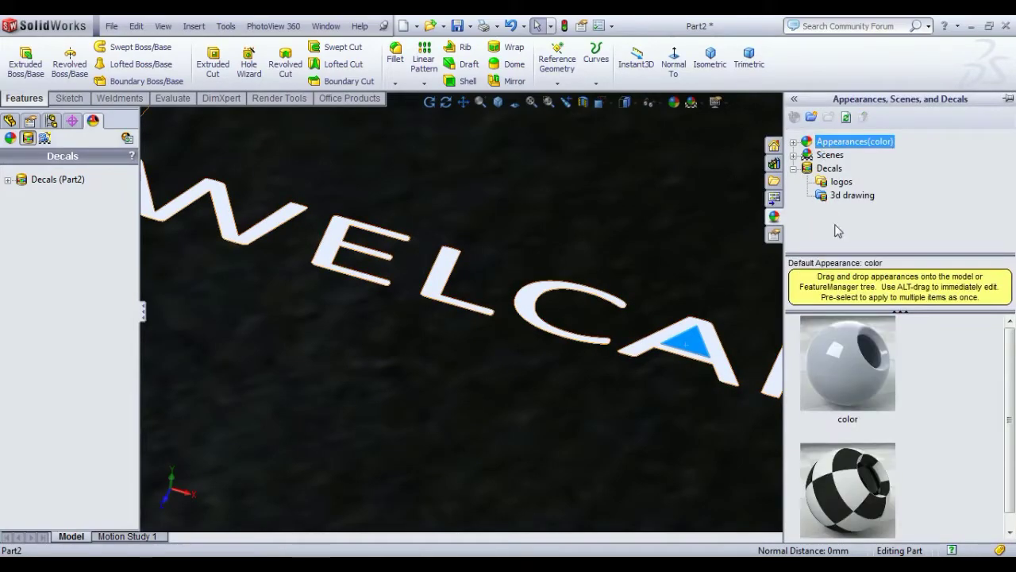
click(675, 102)
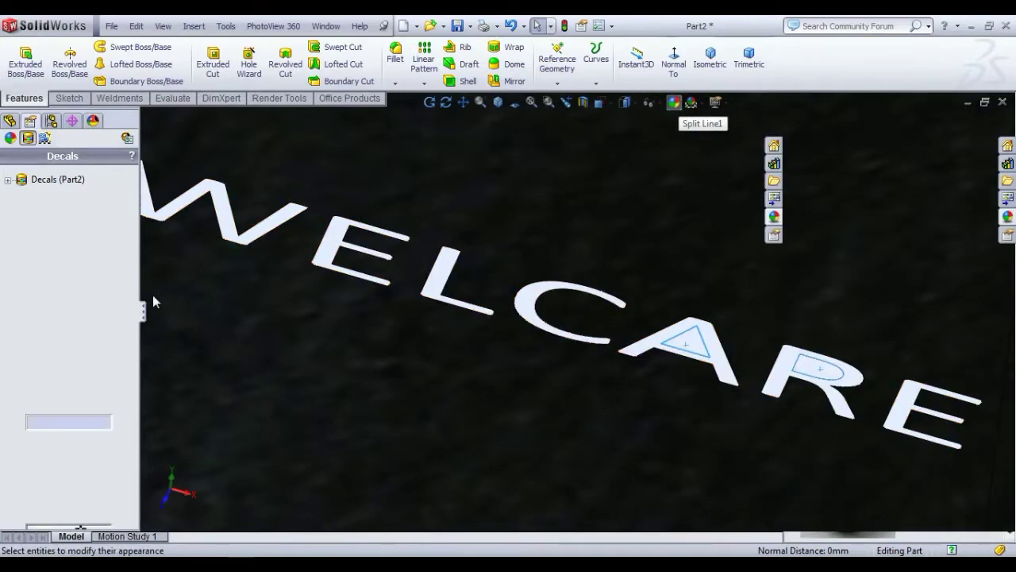
click(103, 476)
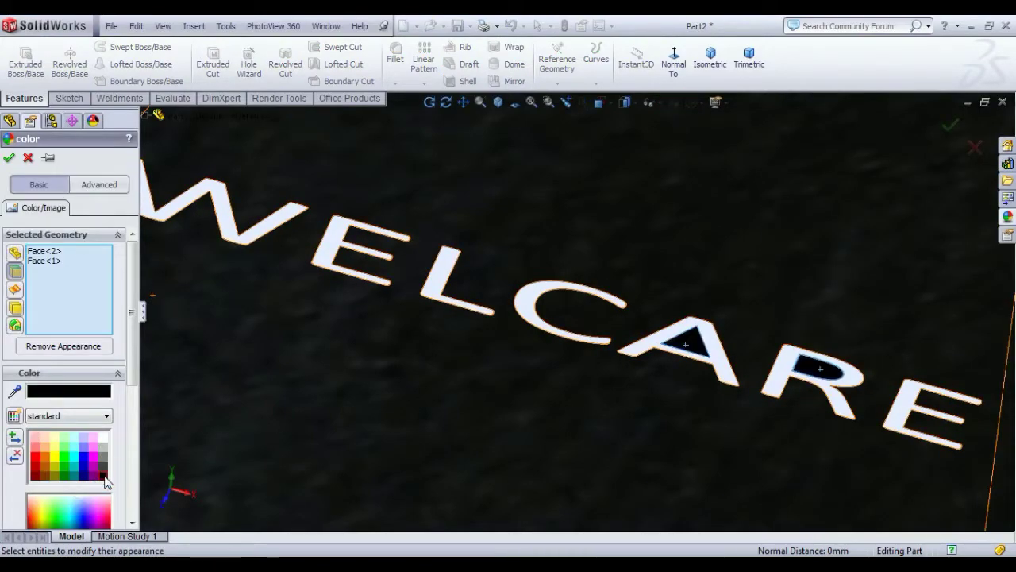
click(9, 158)
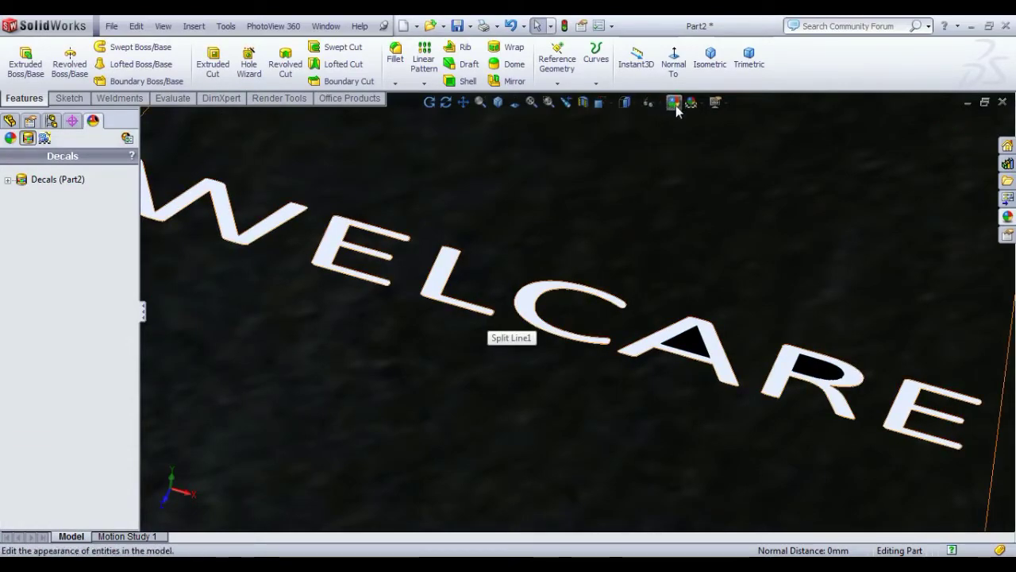
scroll(576, 336, up, 3)
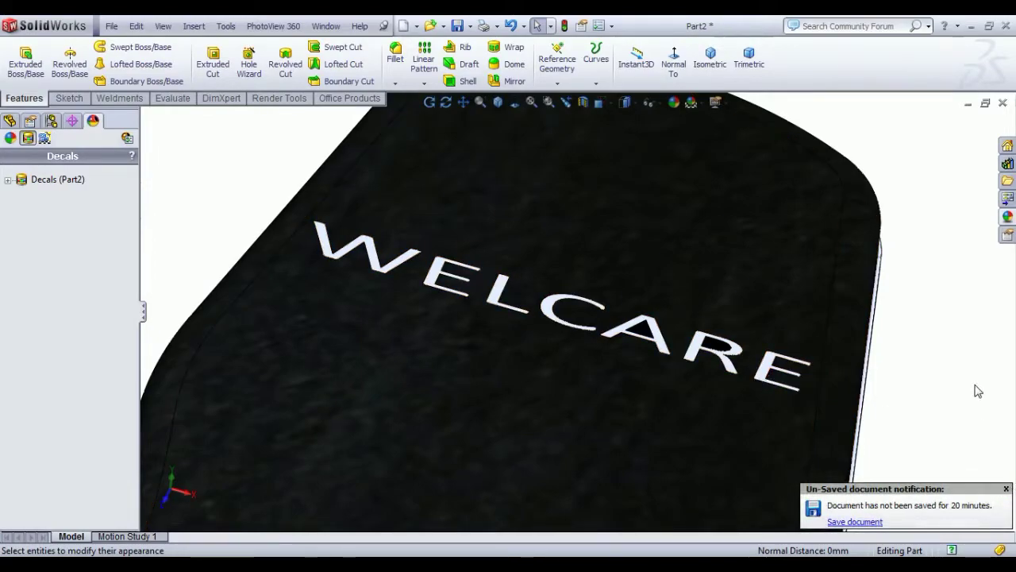
click(1006, 488)
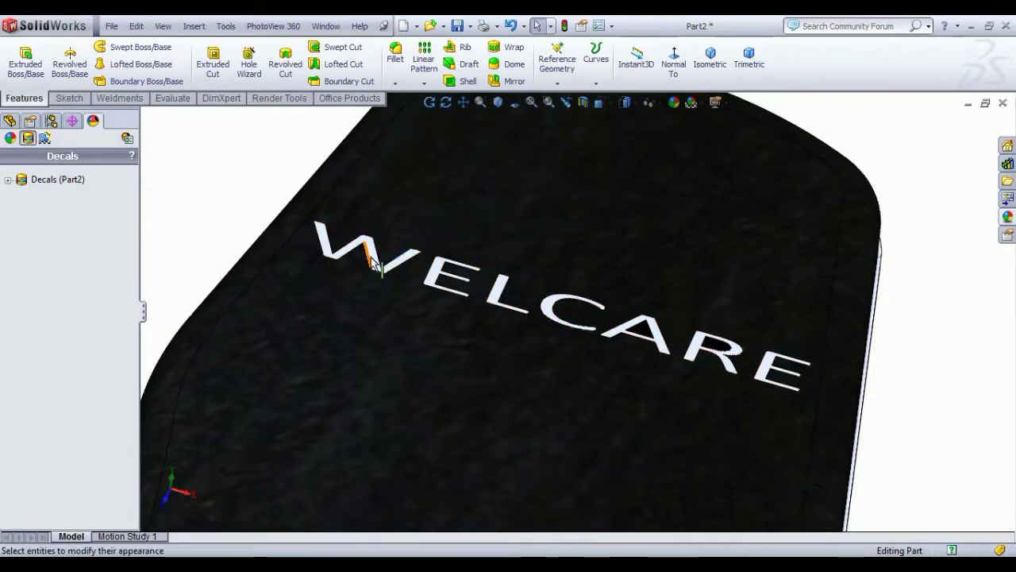
Color all seven WELCARE letter faces white and return to isometric view
scroll(373, 262, down, 3)
click(408, 270)
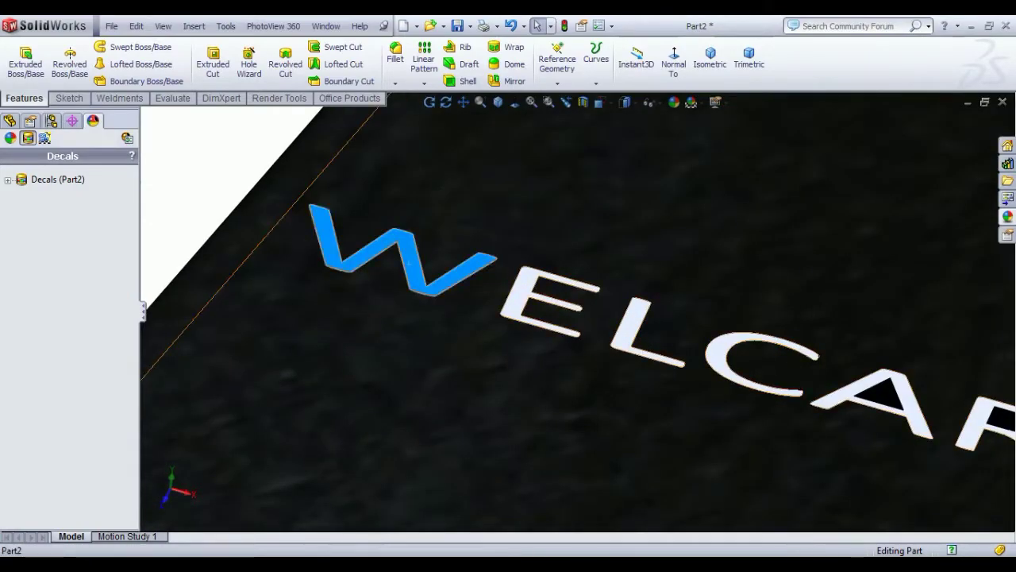
ctrl+click(526, 302)
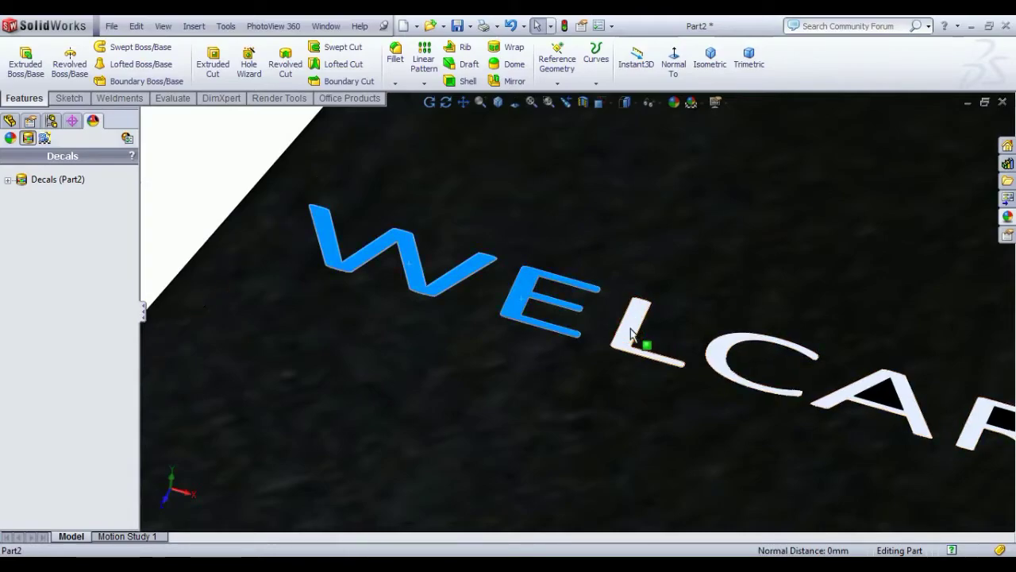
ctrl+click(642, 346)
ctrl+click(718, 359)
ctrl+click(867, 397)
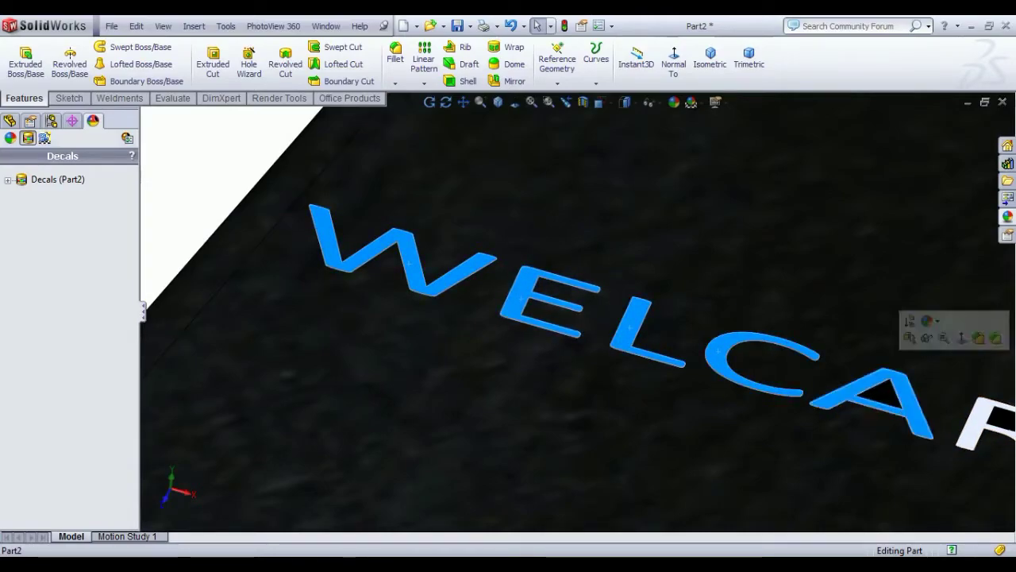
middle_drag(874, 395, 913, 401)
ctrl+click(921, 407)
scroll(928, 416, up, 3)
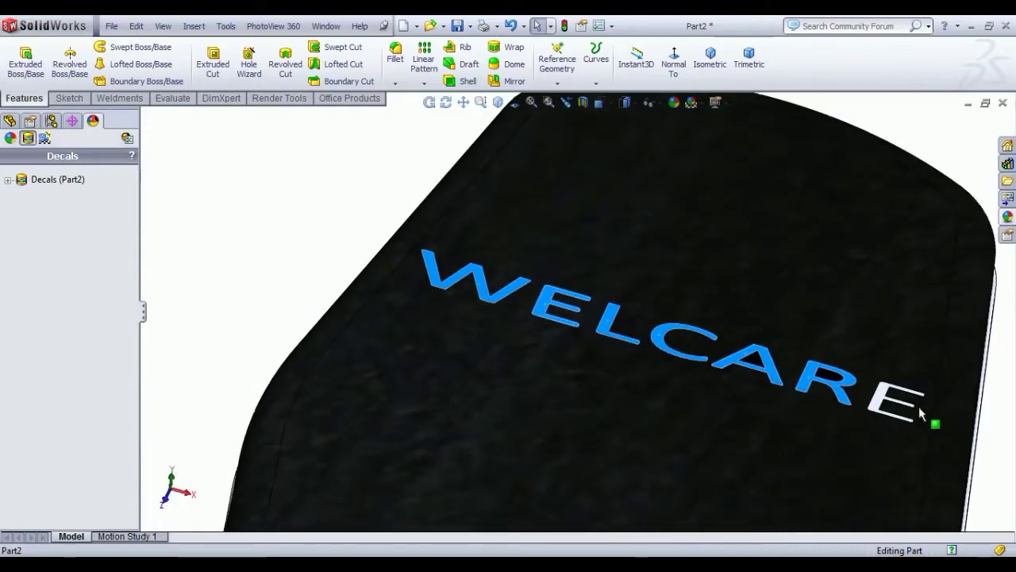
ctrl+click(881, 407)
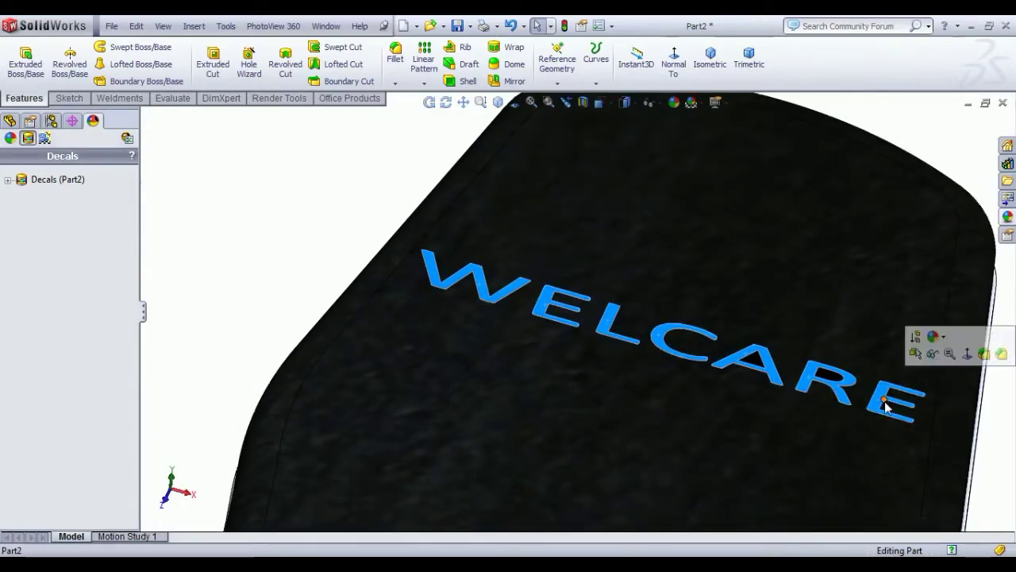
click(10, 120)
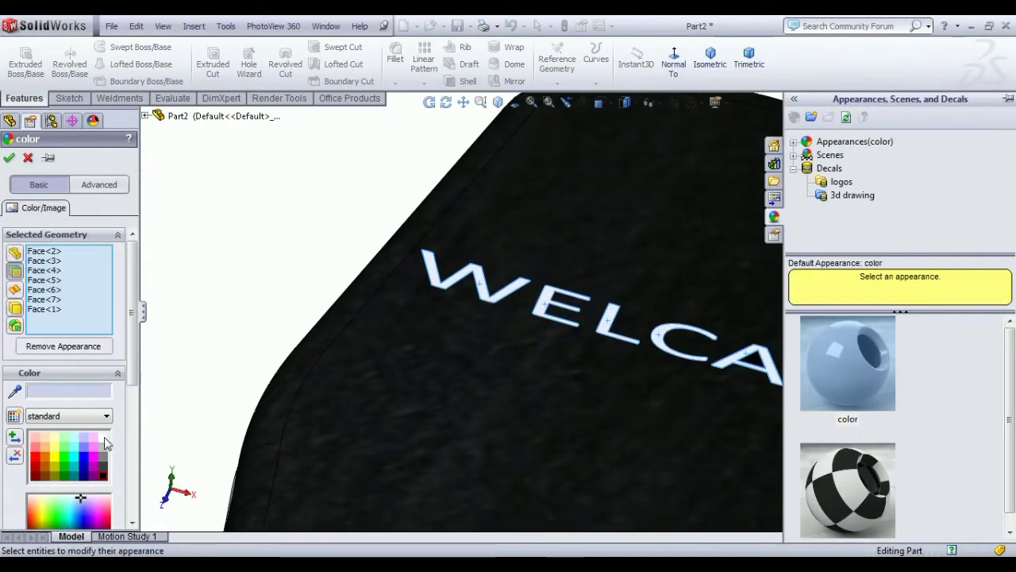
click(104, 438)
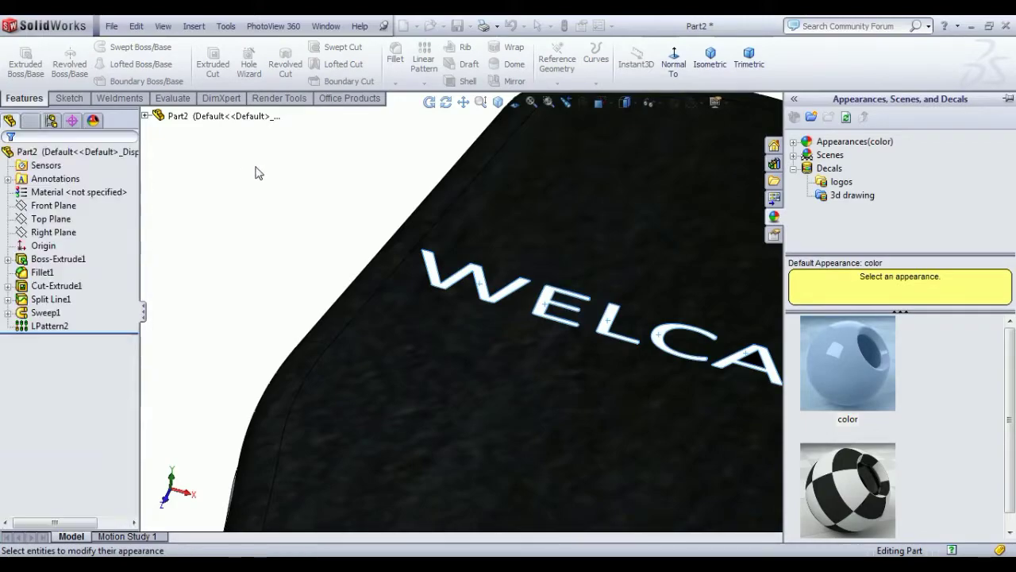
click(328, 237)
click(707, 68)
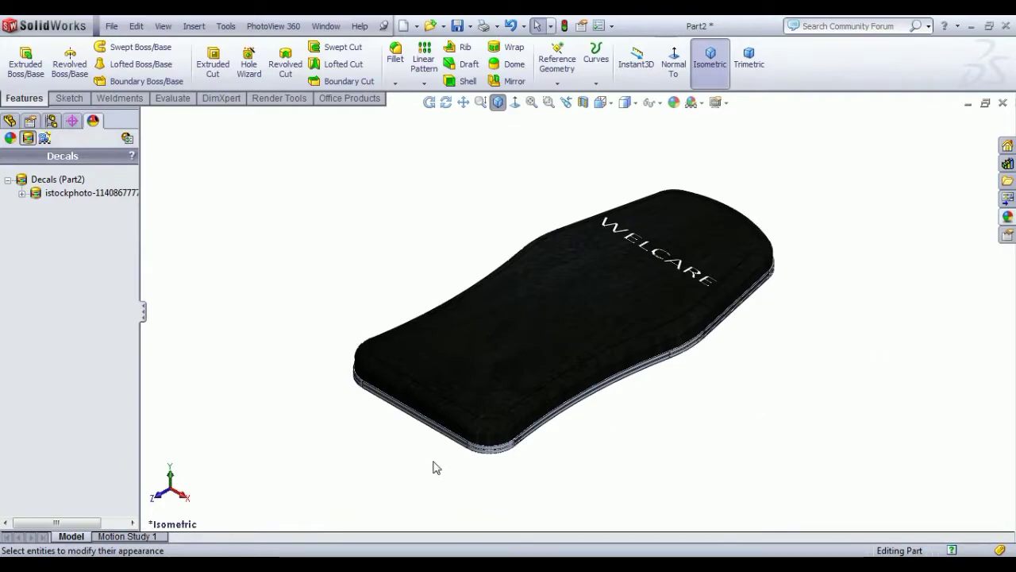
Place the decals logo decal on the upper rim's near corner face
scroll(524, 401, down, 8)
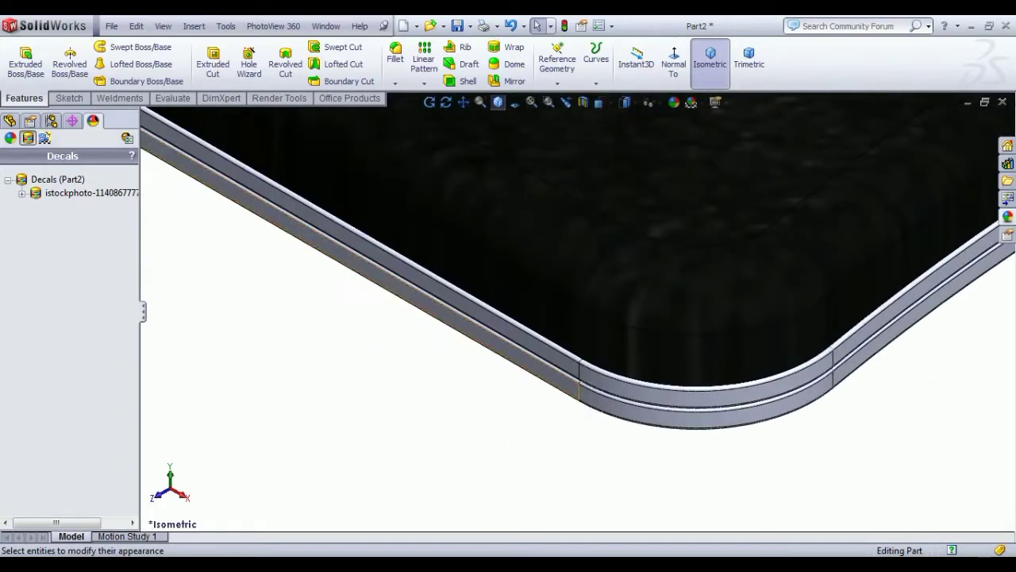
click(8, 180)
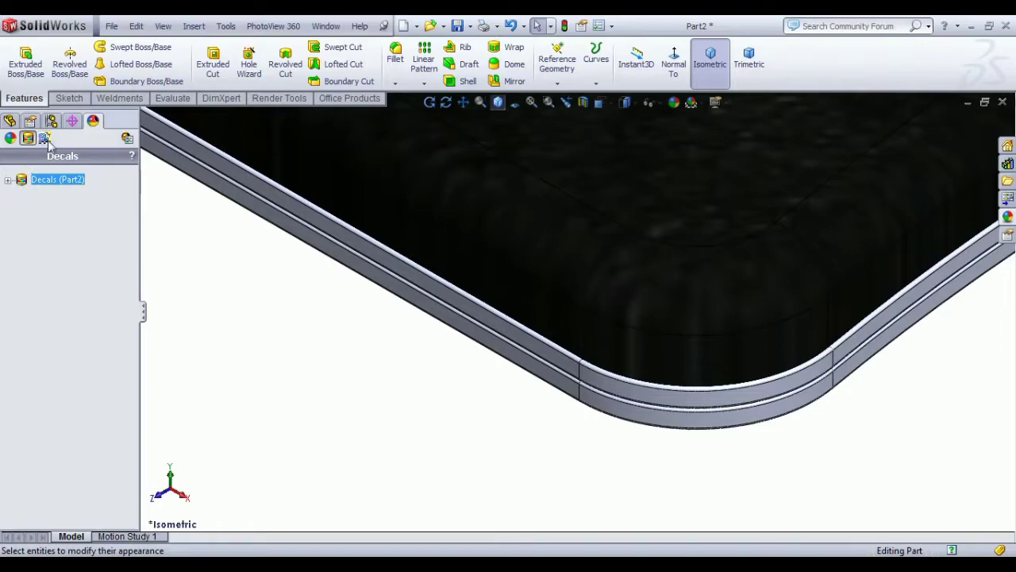
click(1010, 219)
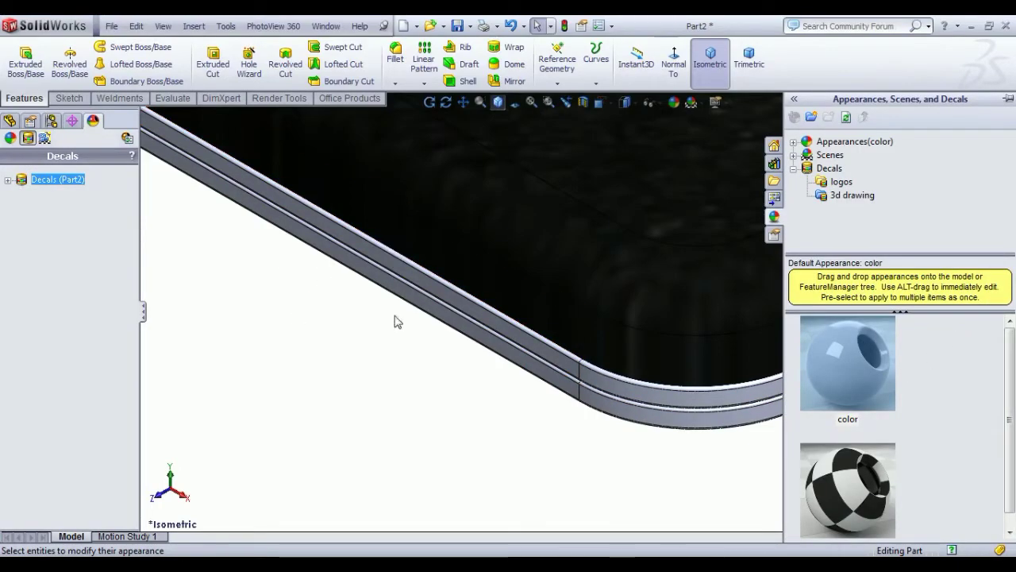
click(840, 183)
drag(876, 377, 656, 405)
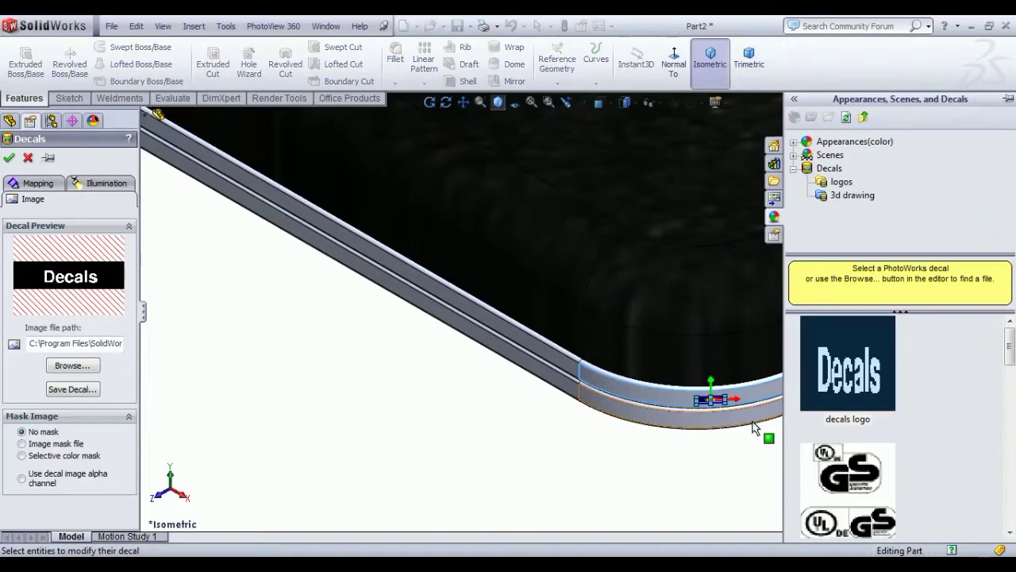
scroll(754, 425, down, 3)
Replace the rim decal's image with the red texture 360_F_136444474_dQeBPB9yaV7DUb57ekaeXvOq1Uf41b5V from the Exercise bench folder
click(52, 367)
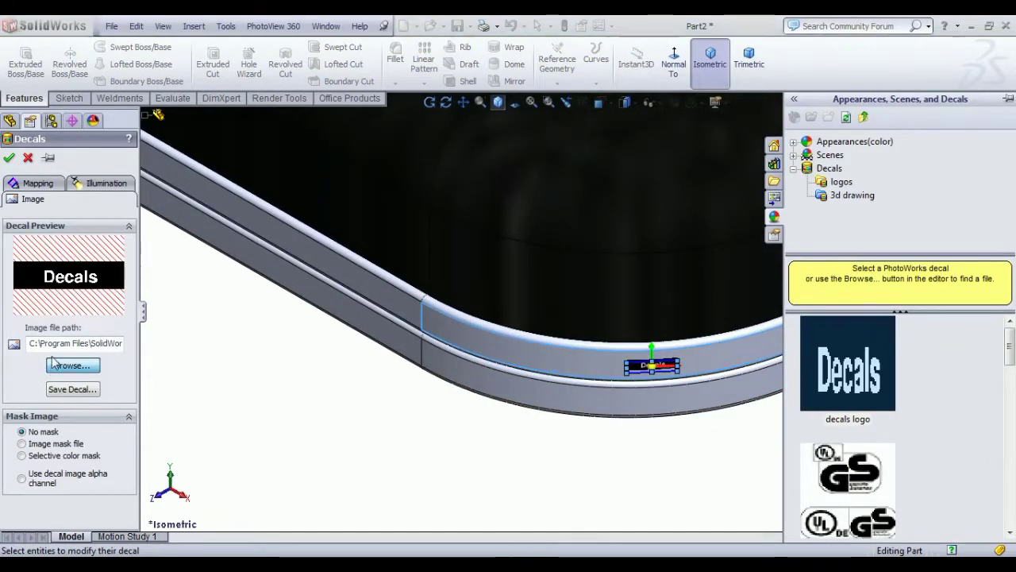
click(188, 351)
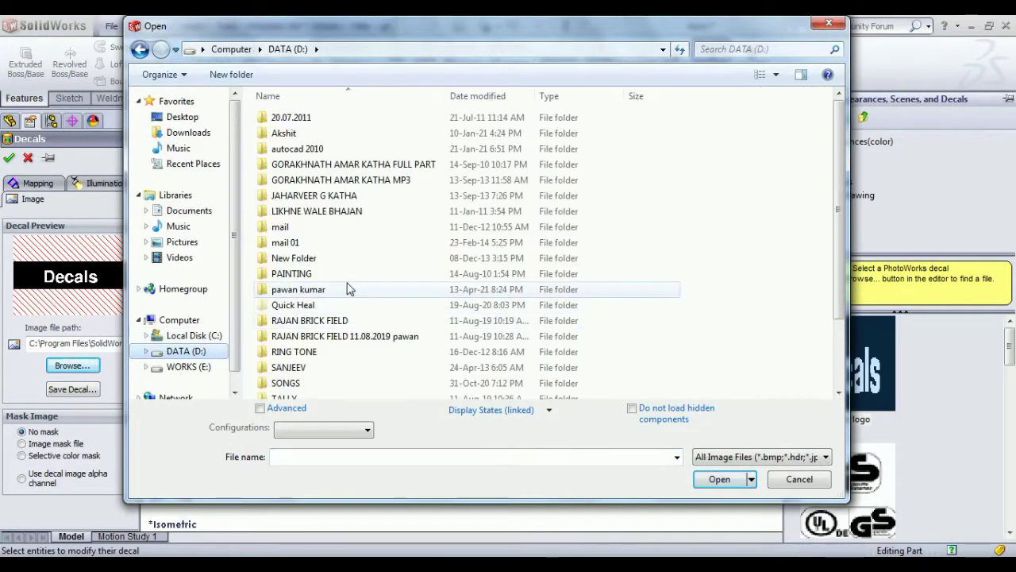
double_click(341, 210)
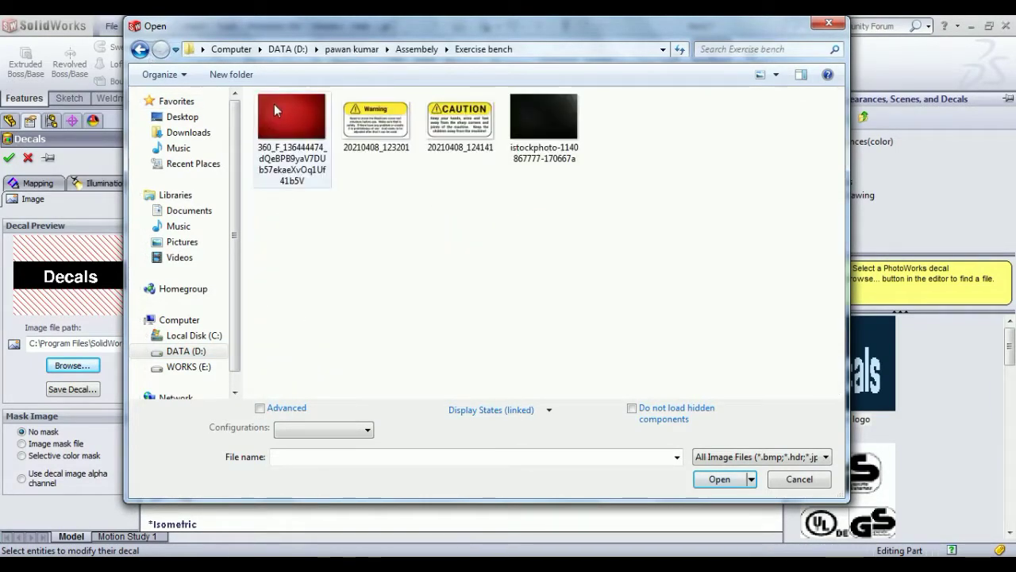
click(277, 104)
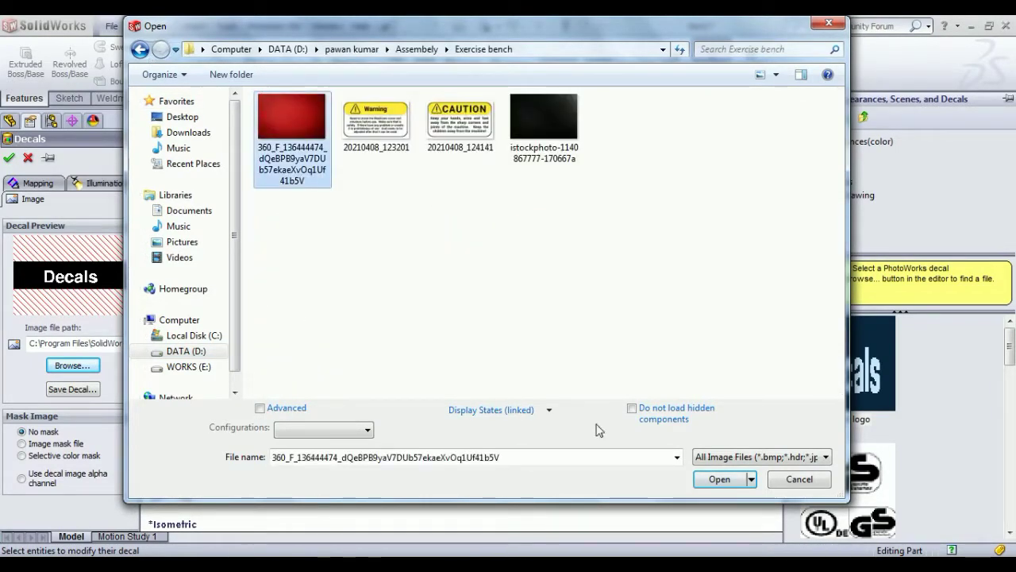
click(721, 480)
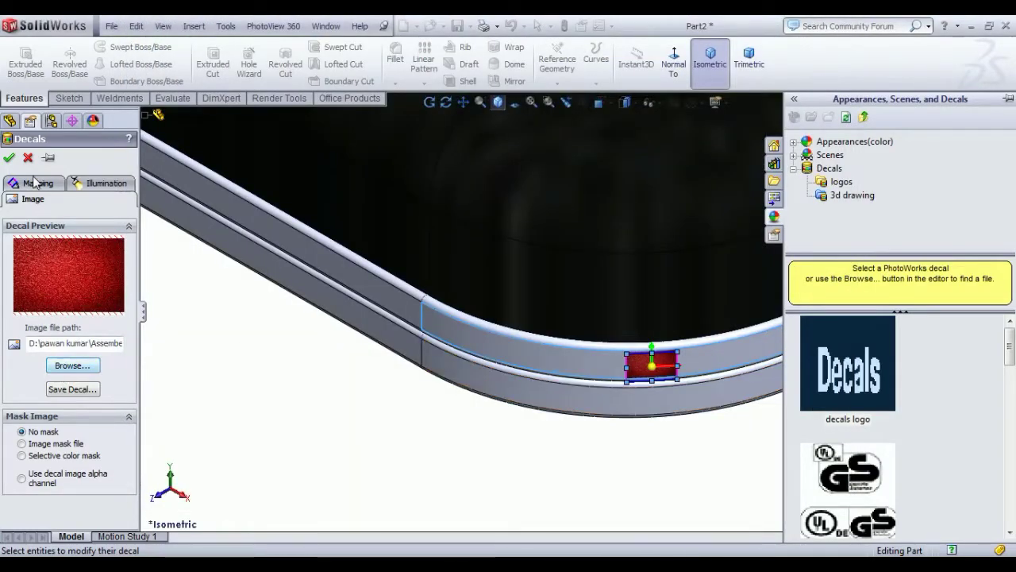
Add the LPattern2 feature to the red decal's selected geometry
click(36, 182)
click(147, 119)
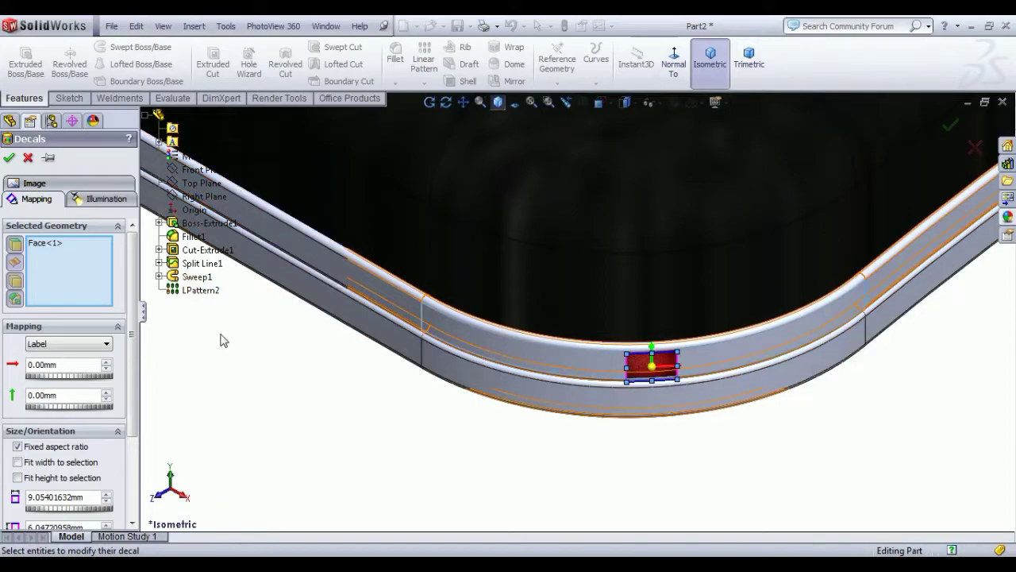
click(197, 291)
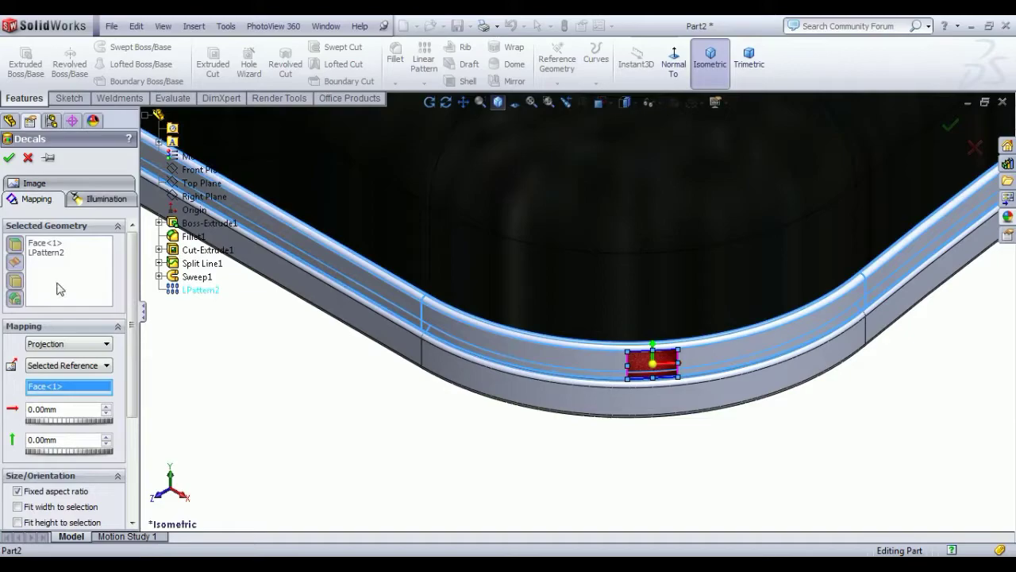
Clear the decal's selected geometry and apply the red decal to the LPattern2 and Sweep1 features
right_click(55, 282)
click(94, 286)
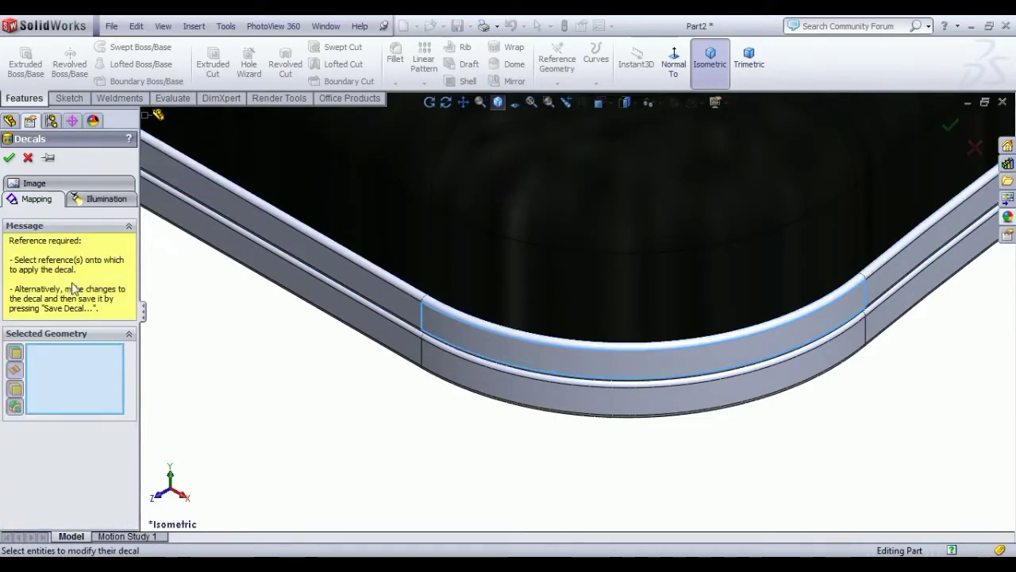
click(155, 116)
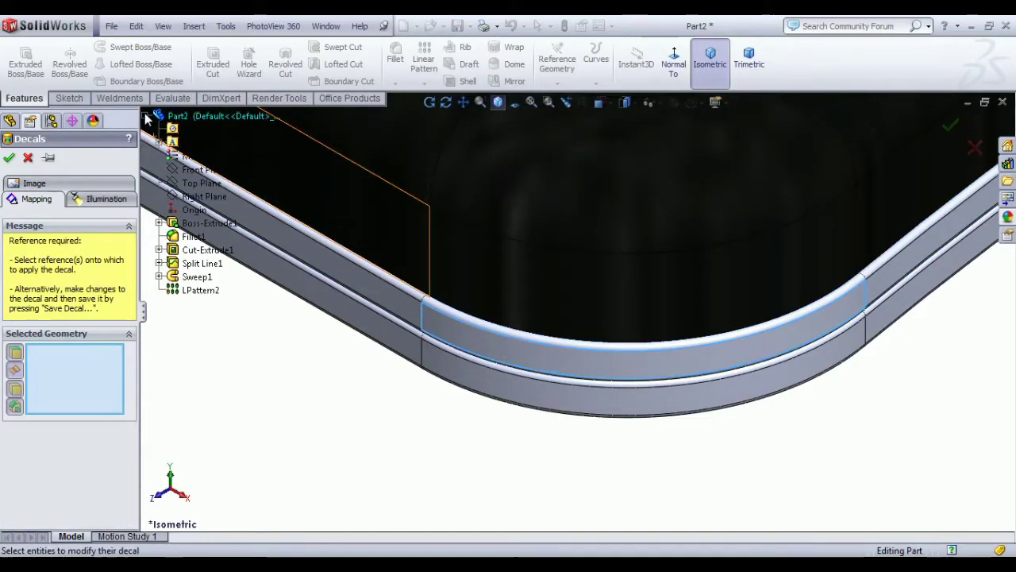
click(190, 290)
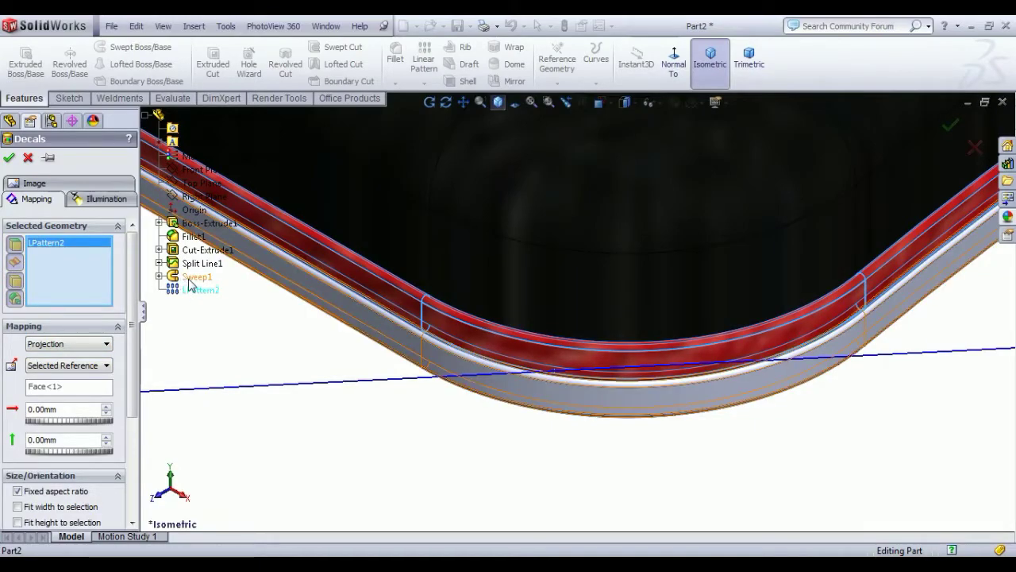
click(192, 278)
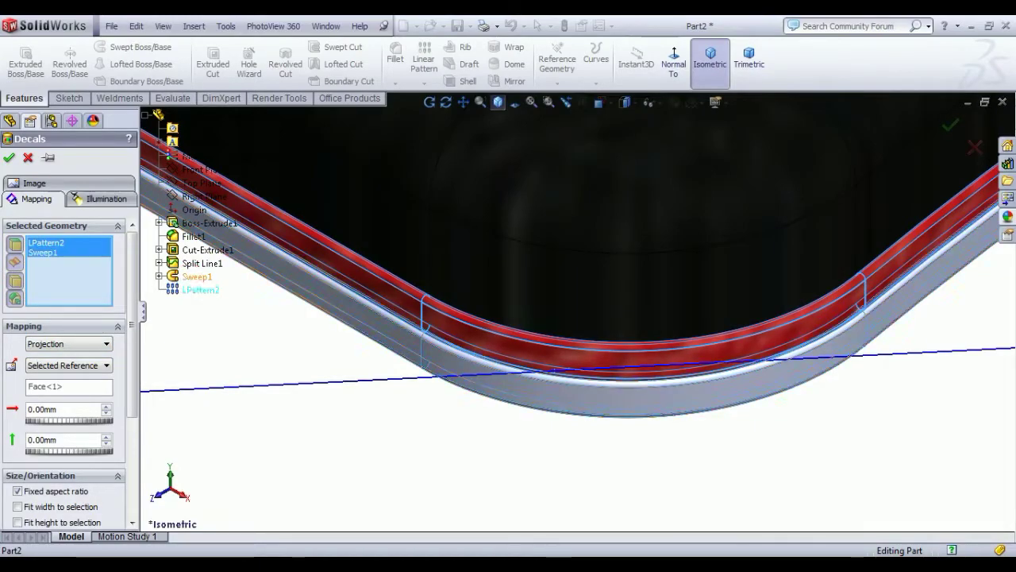
click(10, 158)
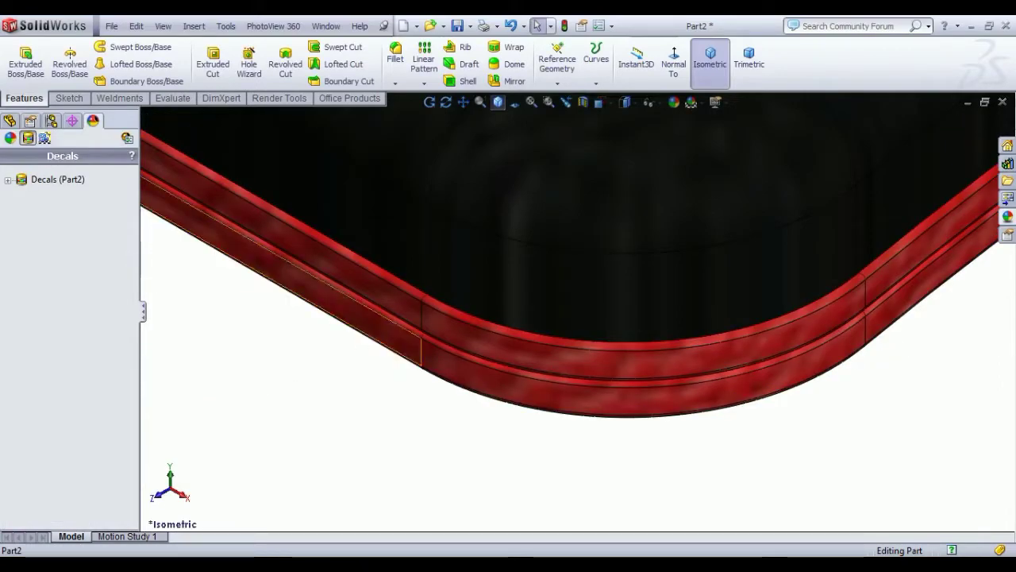
Edit the red decal on the two trim strips and resize its mapping frame
scroll(472, 331, up, 6)
scroll(472, 331, up, 6)
middle_drag(481, 318, 619, 266)
scroll(623, 268, down, 3)
click(8, 180)
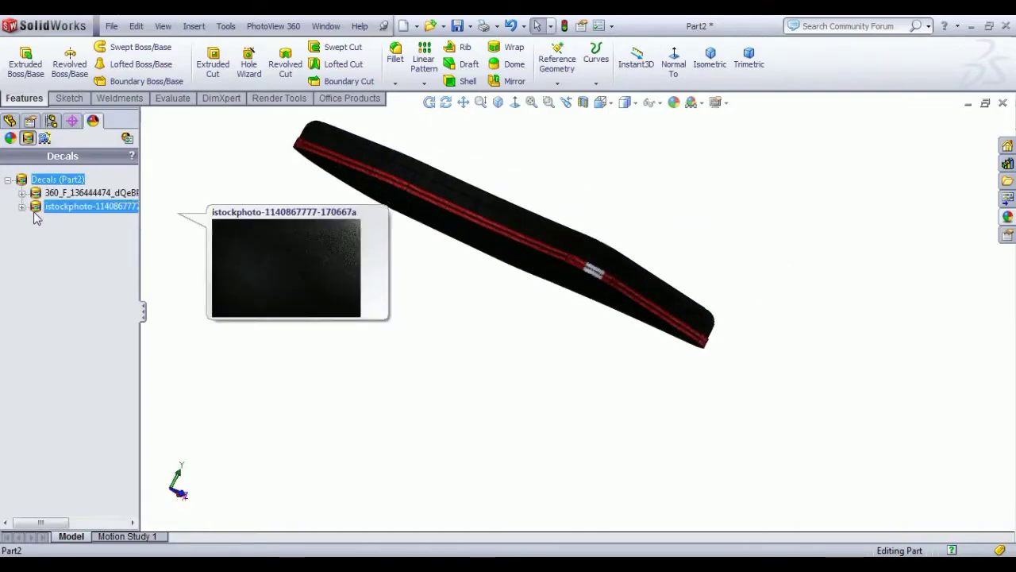
right_click(61, 193)
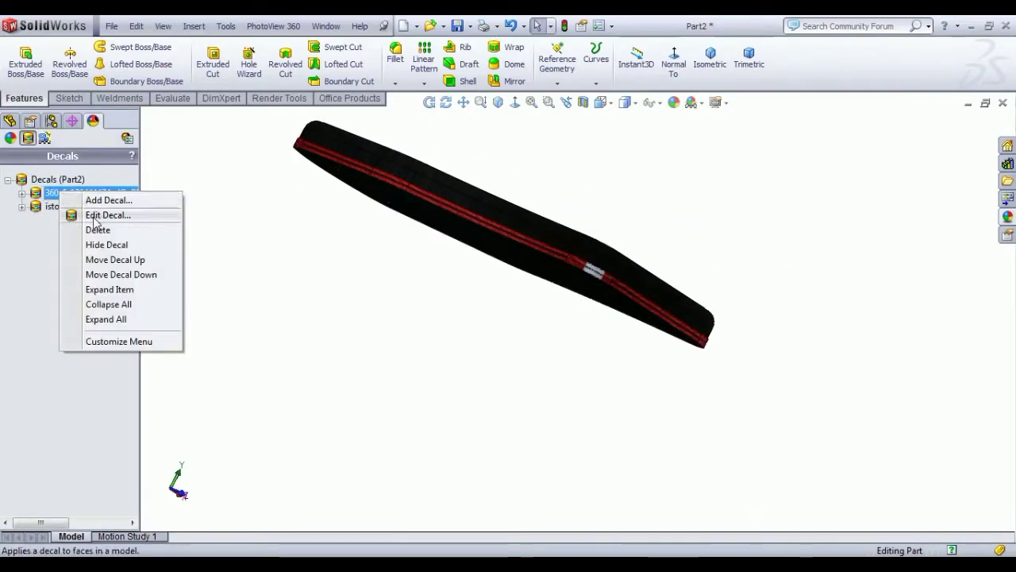
click(104, 215)
middle_drag(489, 358, 345, 349)
drag(331, 309, 306, 319)
middle_drag(681, 348, 957, 408)
click(9, 157)
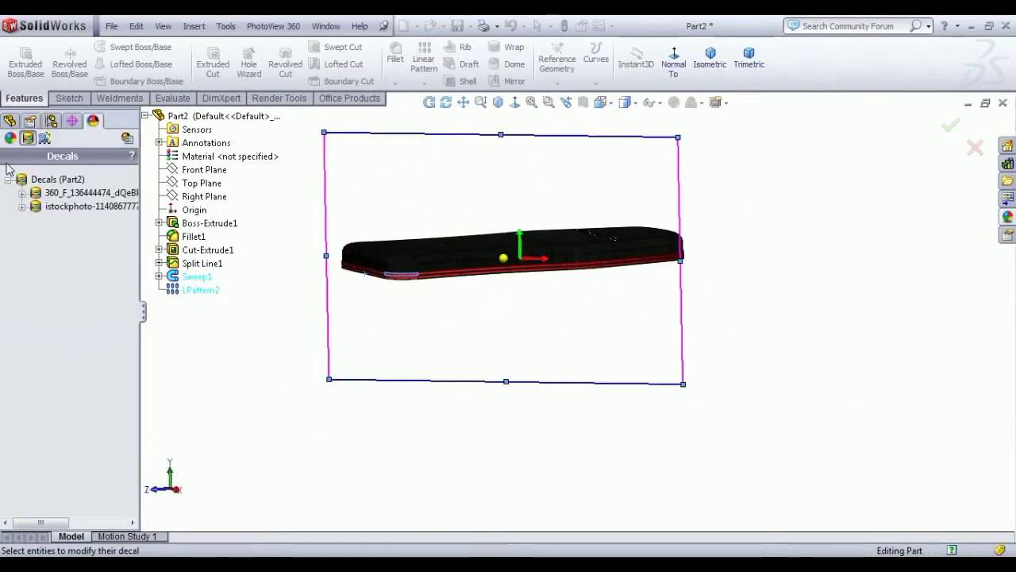
Inspect the red decal along both trim strips from several angles and return to the isometric view
scroll(461, 274, down, 5)
middle_drag(397, 277, 495, 307)
scroll(495, 300, down, 6)
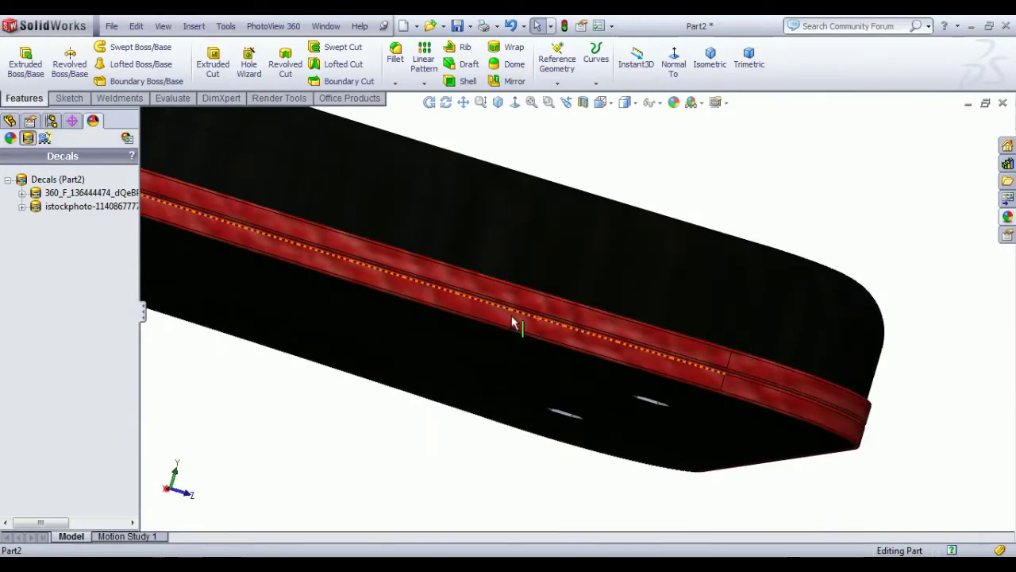
scroll(511, 315, up, 5)
middle_drag(515, 329, 763, 334)
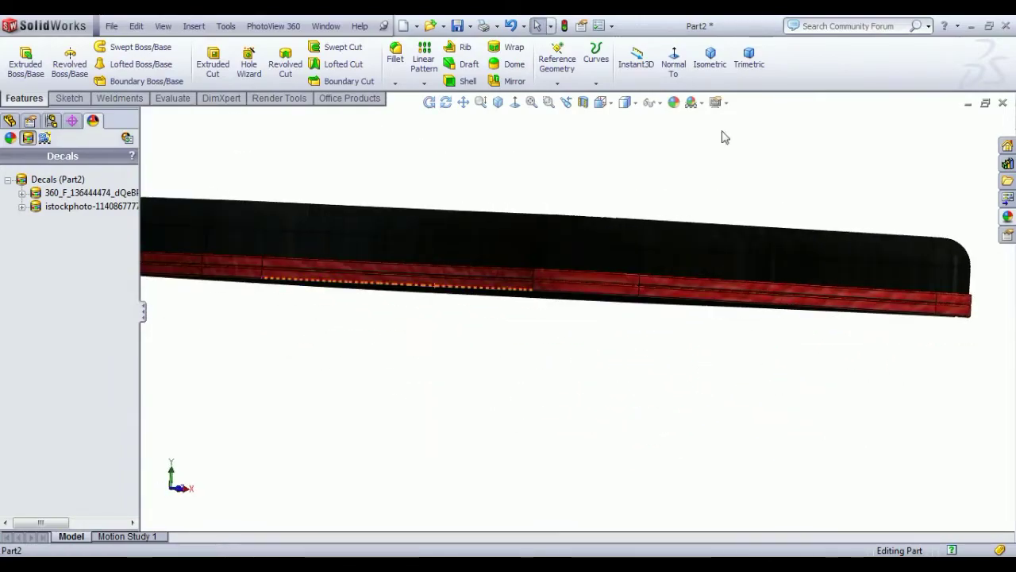
click(709, 57)
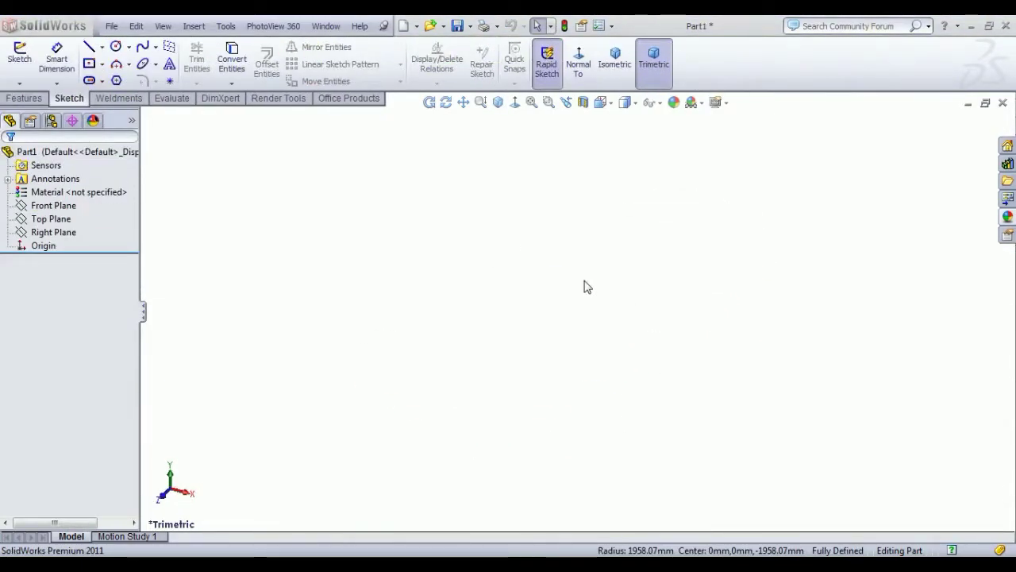
Start a sketch on the Top Plane of Part1 and draw a vertical centerline about 9 mm long up from the origin
click(41, 220)
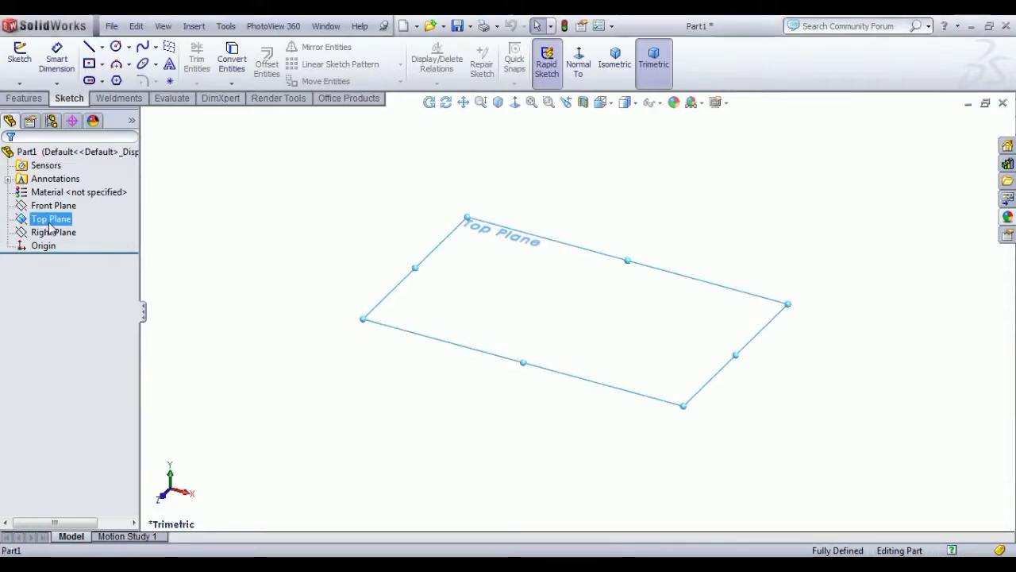
click(68, 193)
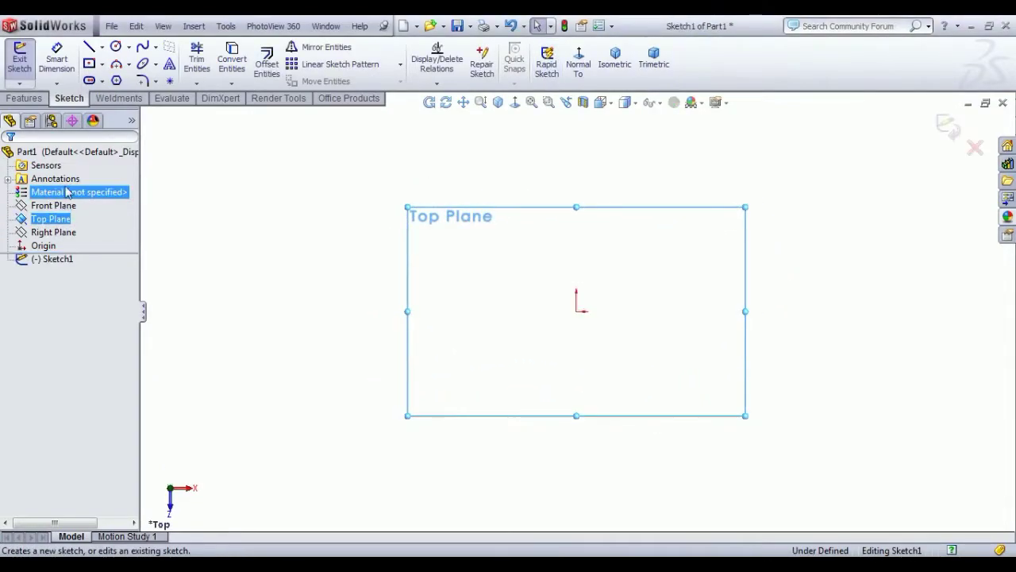
click(102, 47)
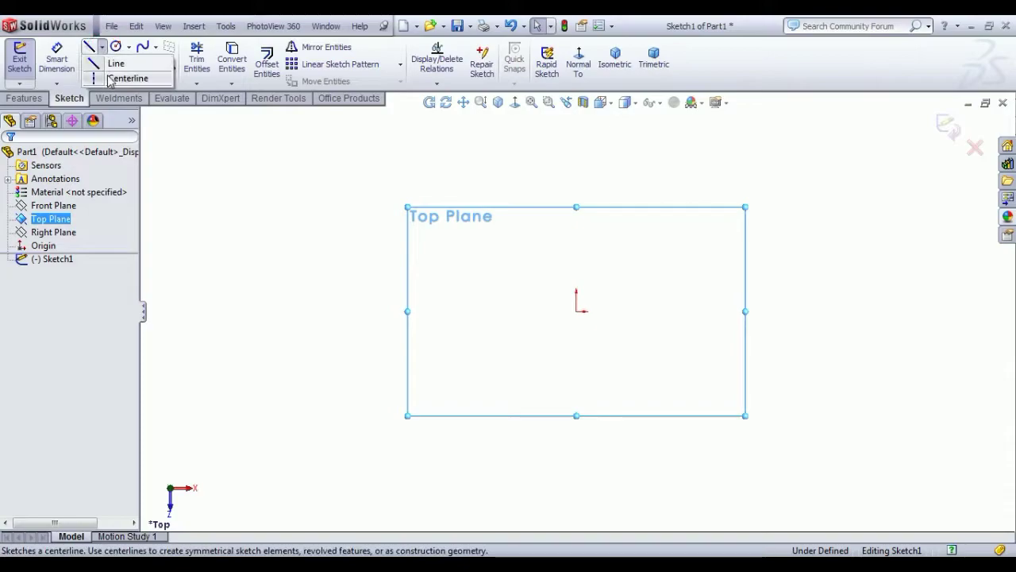
click(115, 80)
drag(578, 312, 576, 205)
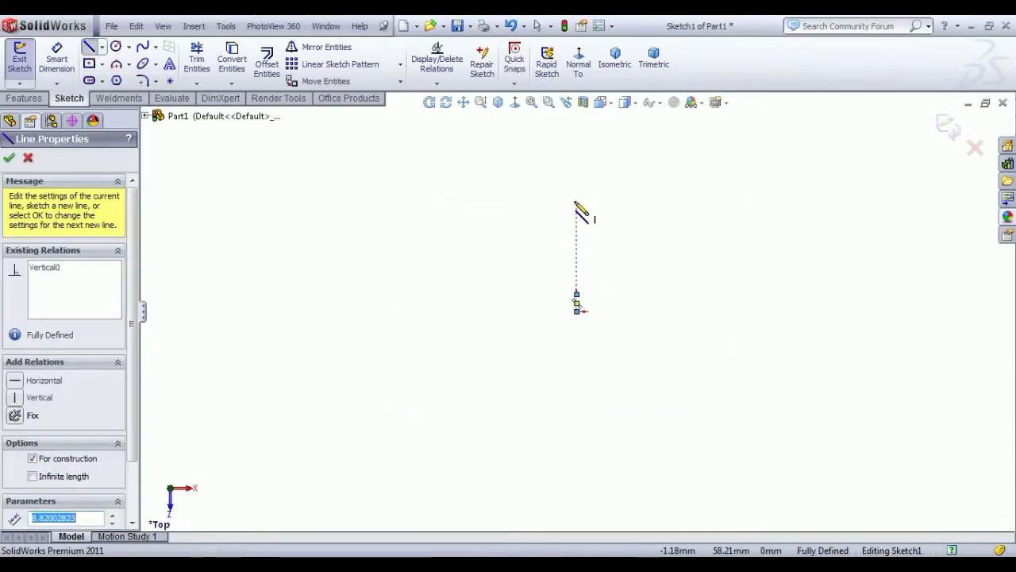
right_click(661, 220)
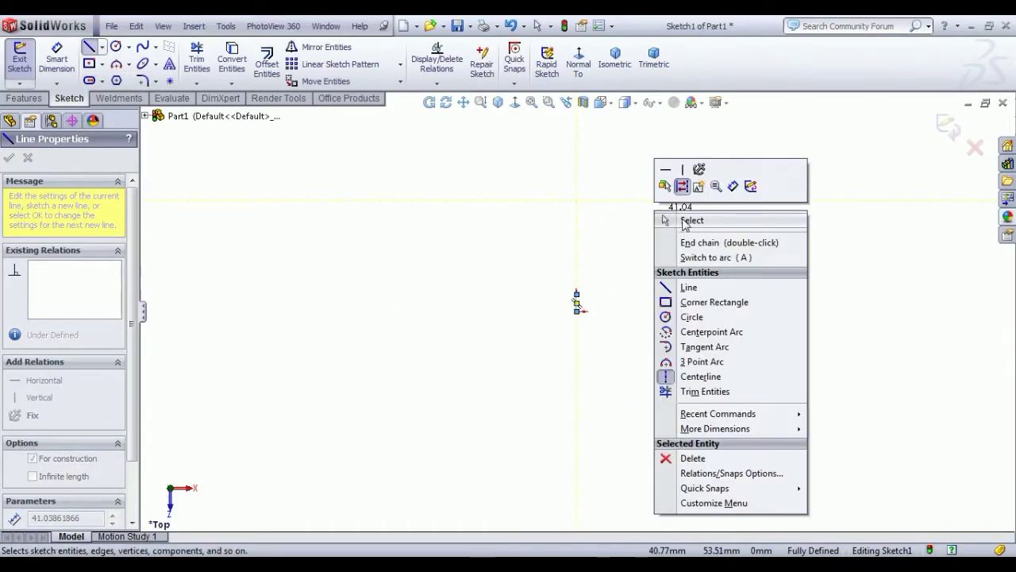
click(663, 221)
Stretch the centerline's free endpoint straight up to make it about 75 mm long
click(103, 48)
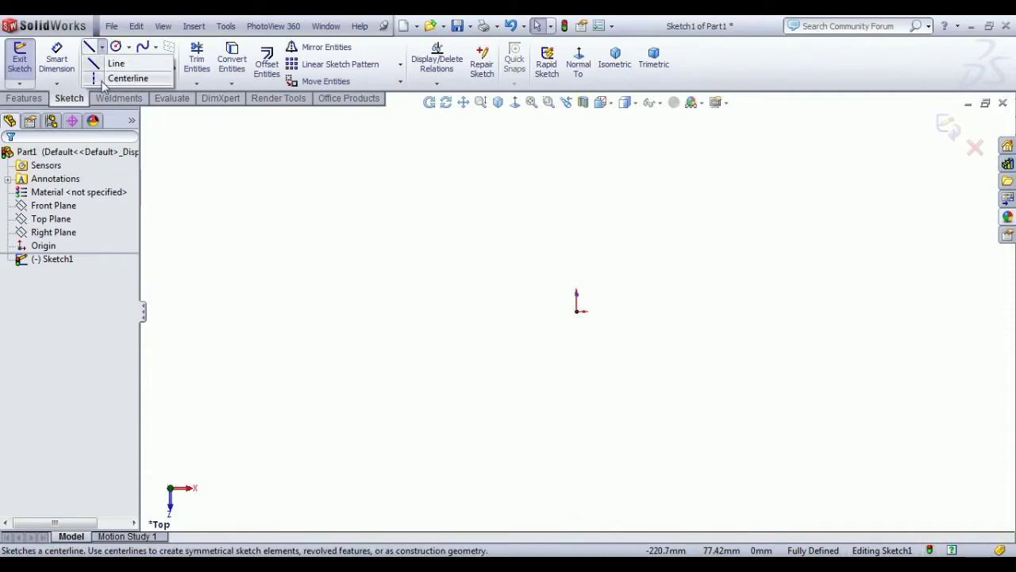
click(115, 79)
right_click(592, 259)
click(620, 261)
click(535, 288)
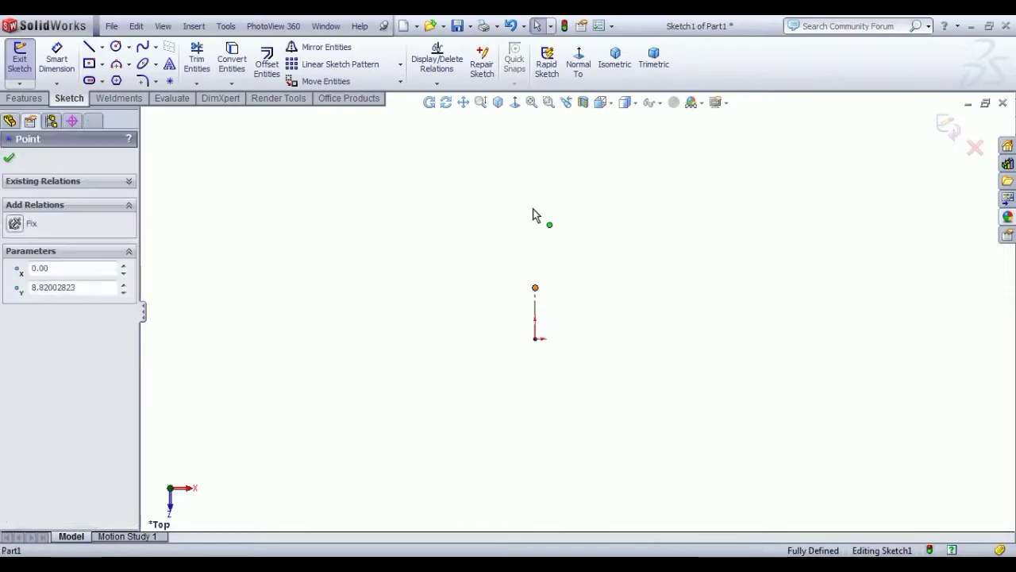
drag(533, 215, 535, 121)
scroll(581, 237, up, 5)
drag(560, 235, 560, 147)
click(419, 277)
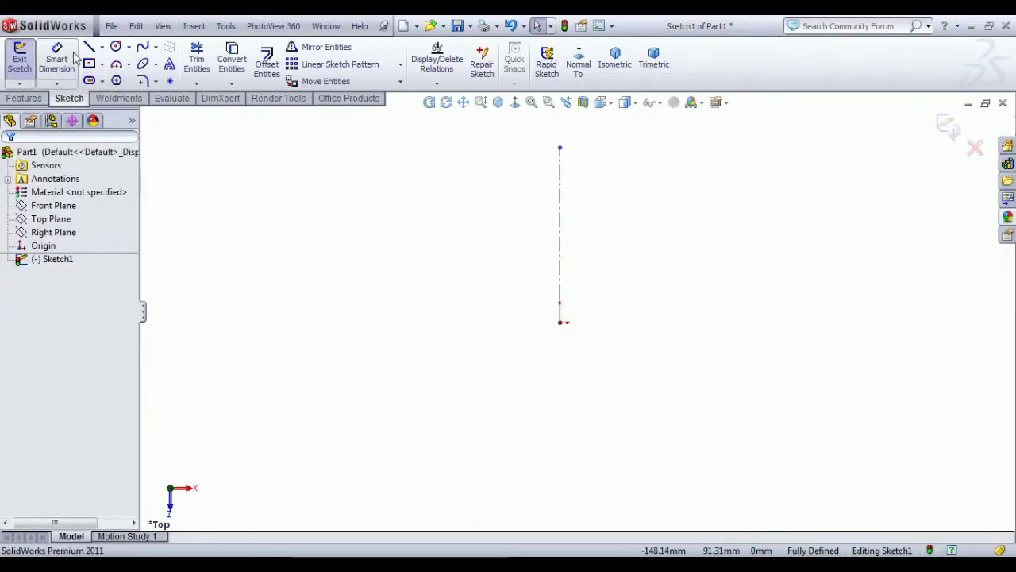
Sketch a three-point arc about 56 mm wide, bulging downward across the lower end of the centerline
click(116, 65)
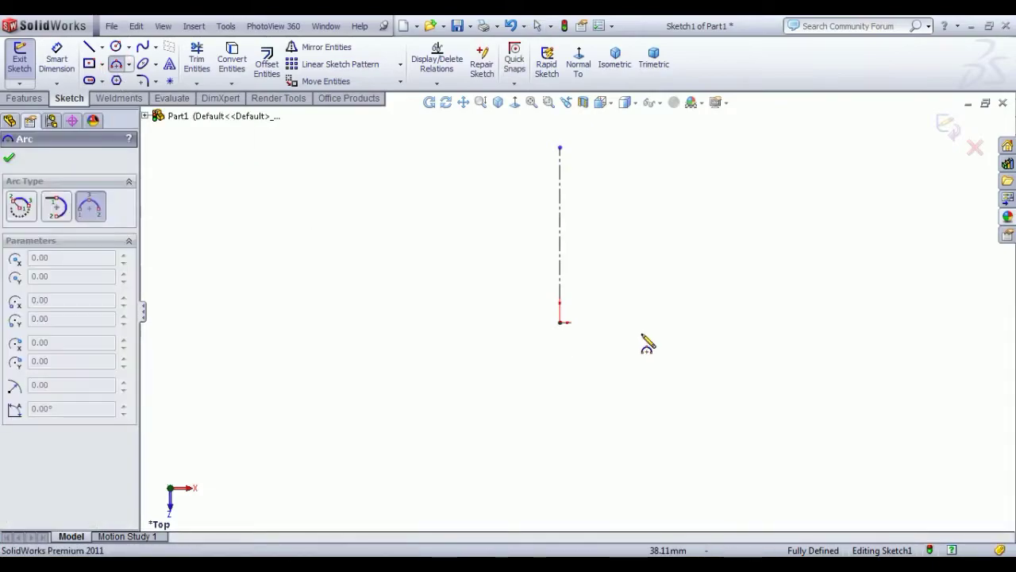
click(504, 310)
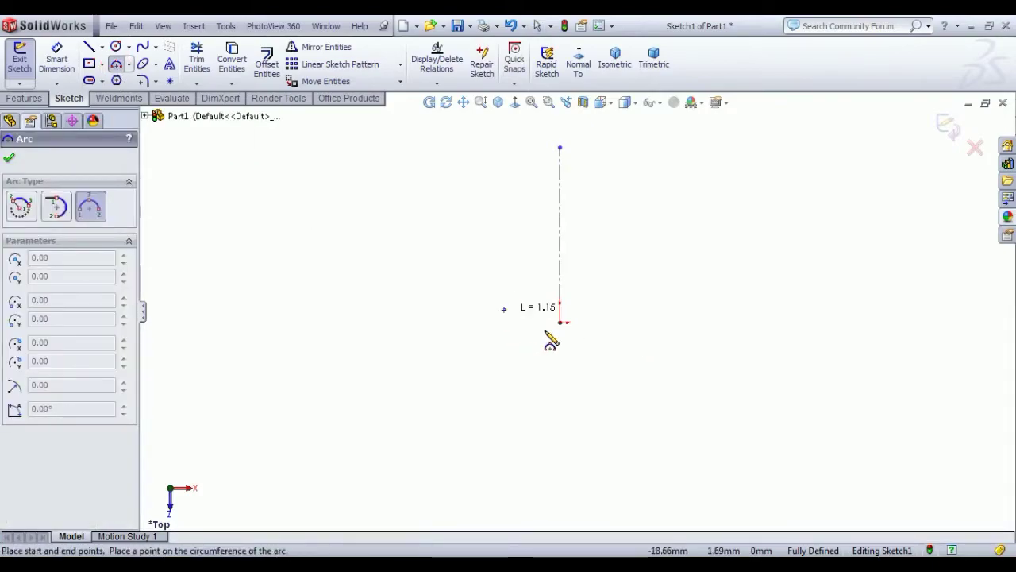
click(635, 308)
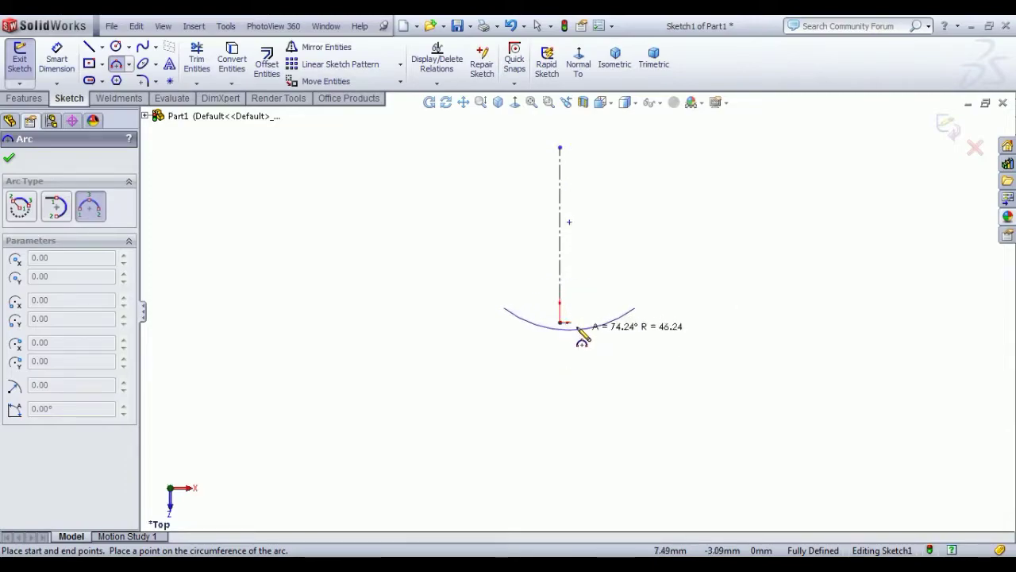
click(579, 328)
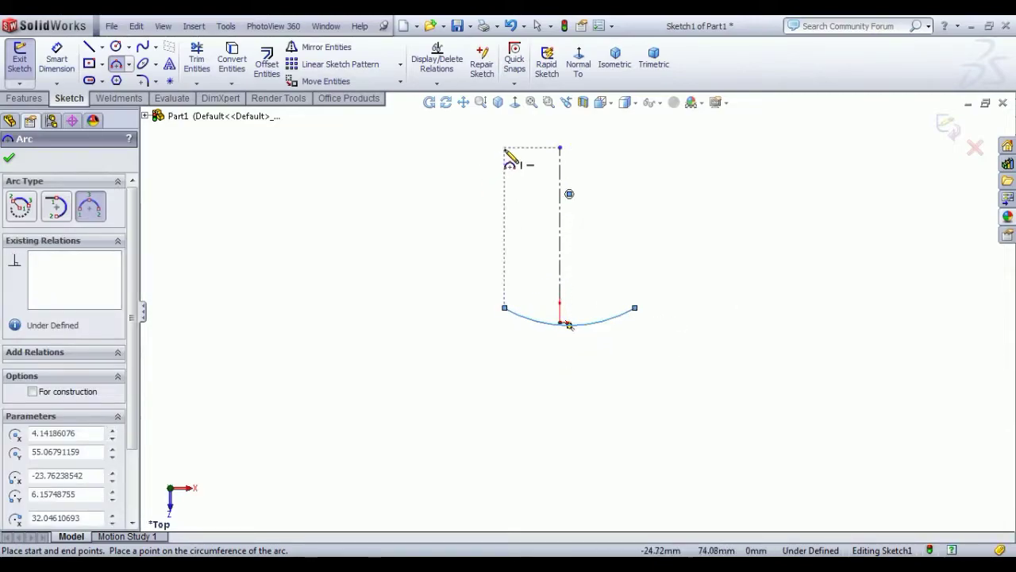
Sketch an upward-bulging three-point arc of about 121 mm radius over the centerline's upper end, vertically aligned with the lower arc's ends
click(505, 149)
click(635, 149)
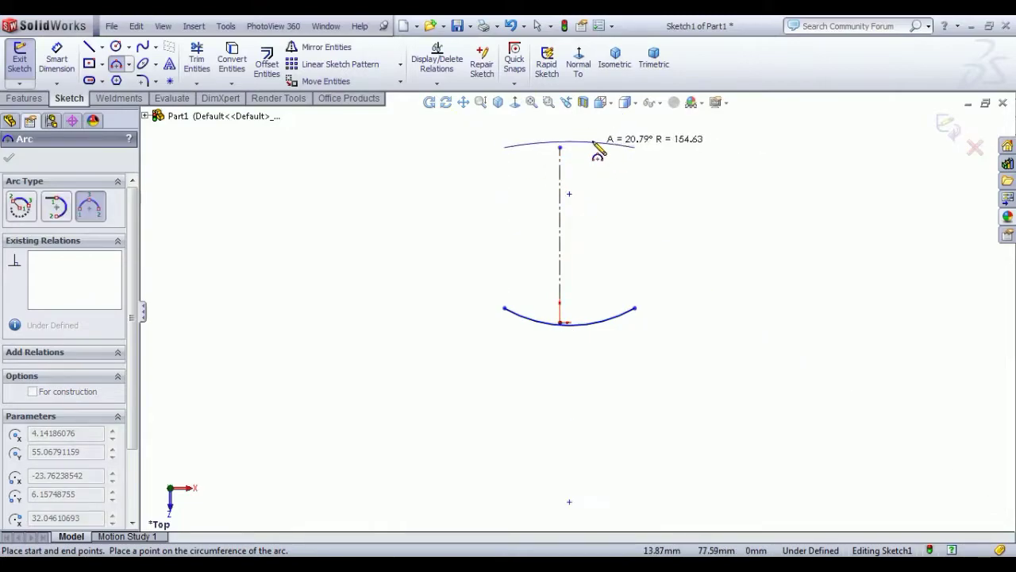
click(594, 143)
right_click(818, 200)
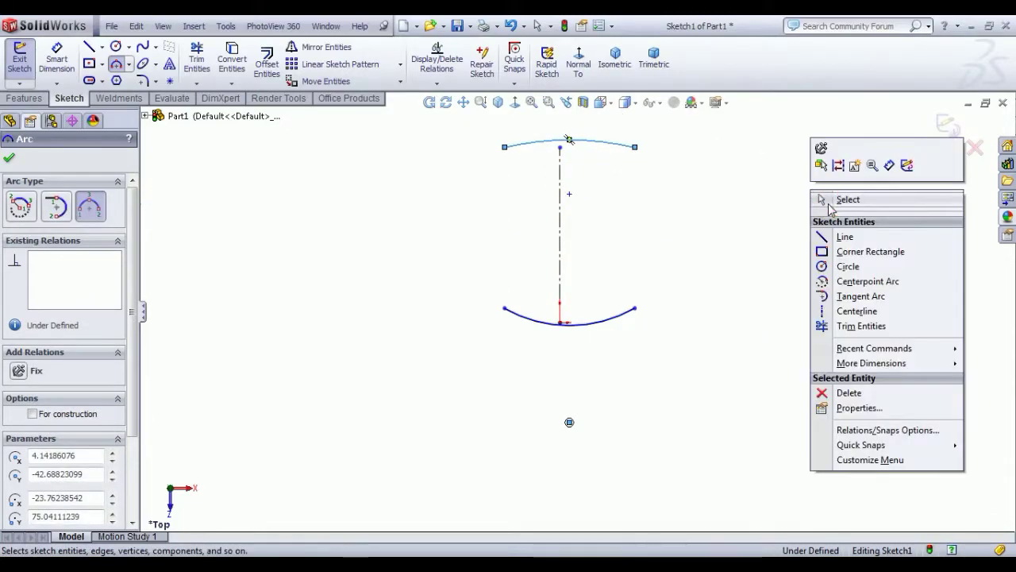
click(833, 201)
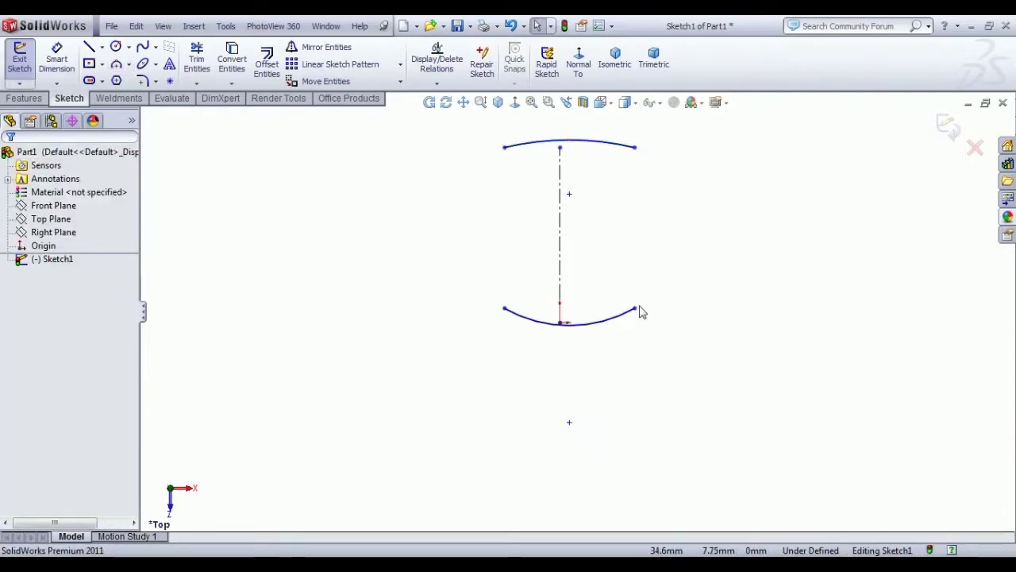
Make the lower arc's two endpoints symmetric about the centerline
click(635, 308)
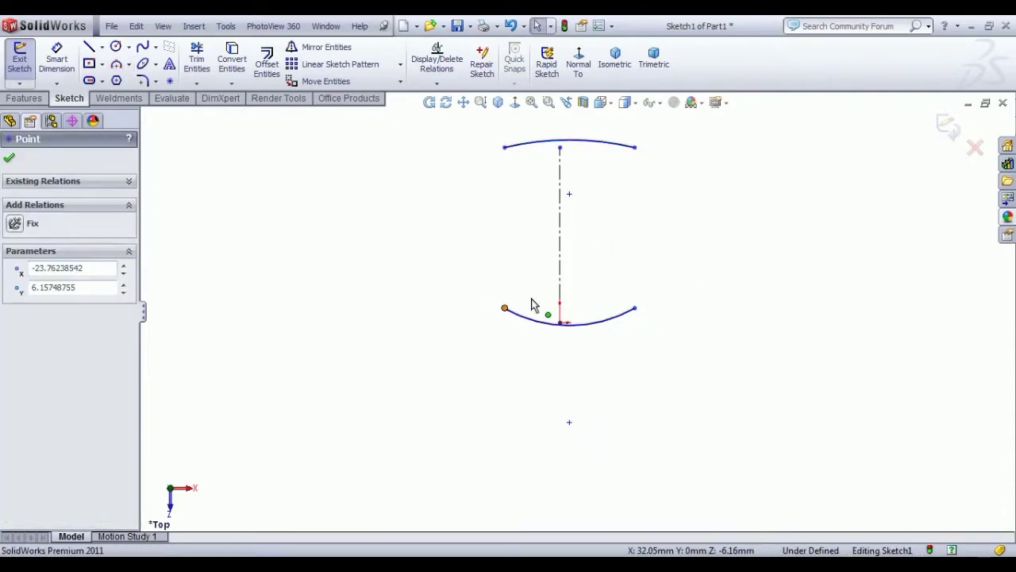
ctrl+click(505, 308)
ctrl+click(561, 289)
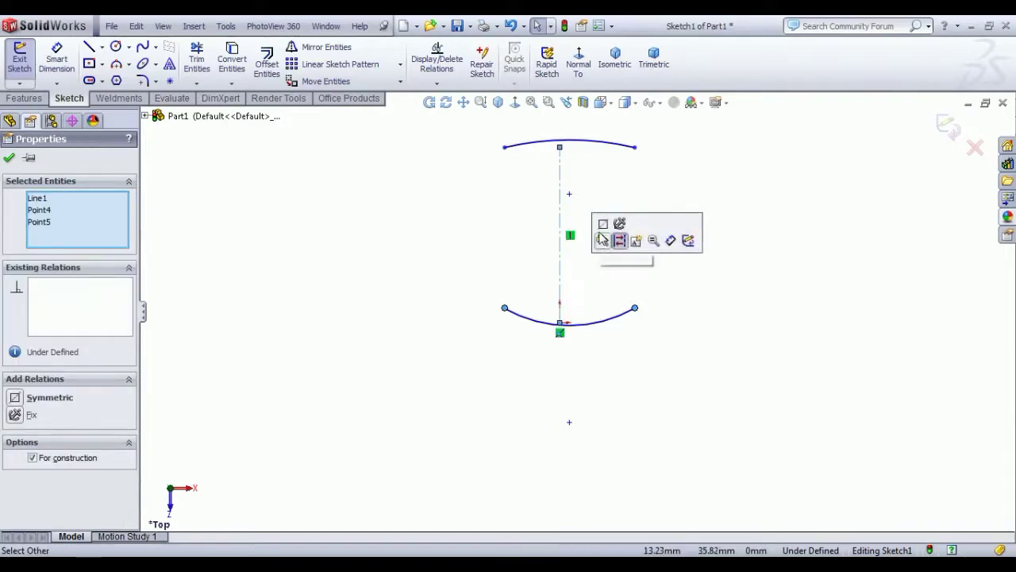
click(606, 232)
Make the lower arc coincident with the centerline's lower endpoint at the origin
scroll(574, 326, down, 9)
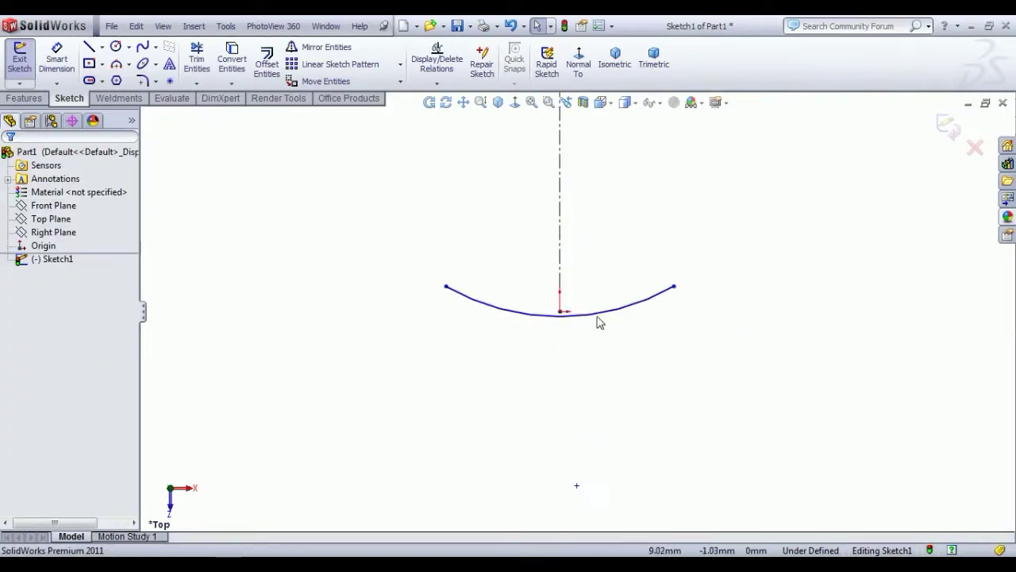
click(526, 317)
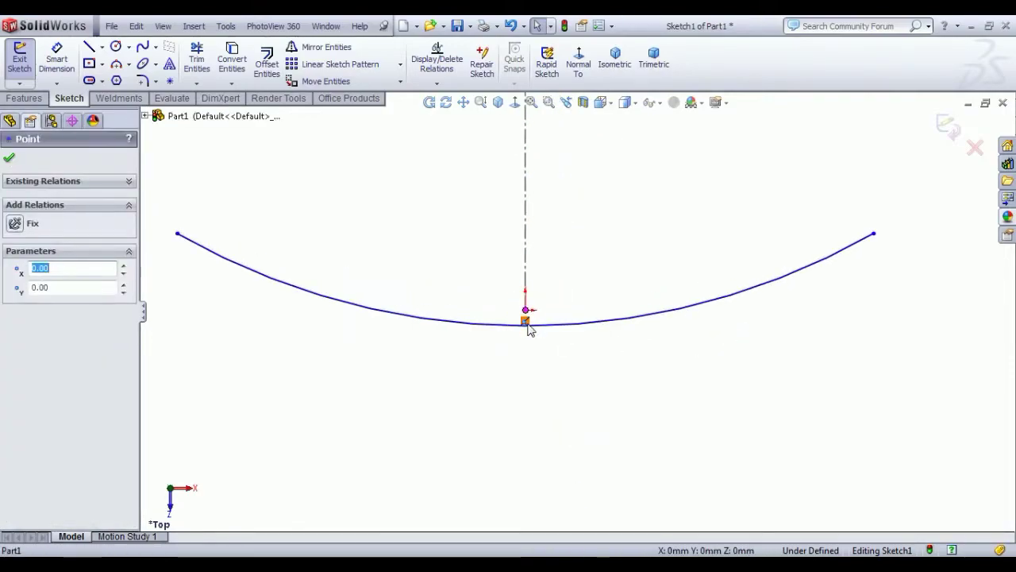
ctrl+click(548, 326)
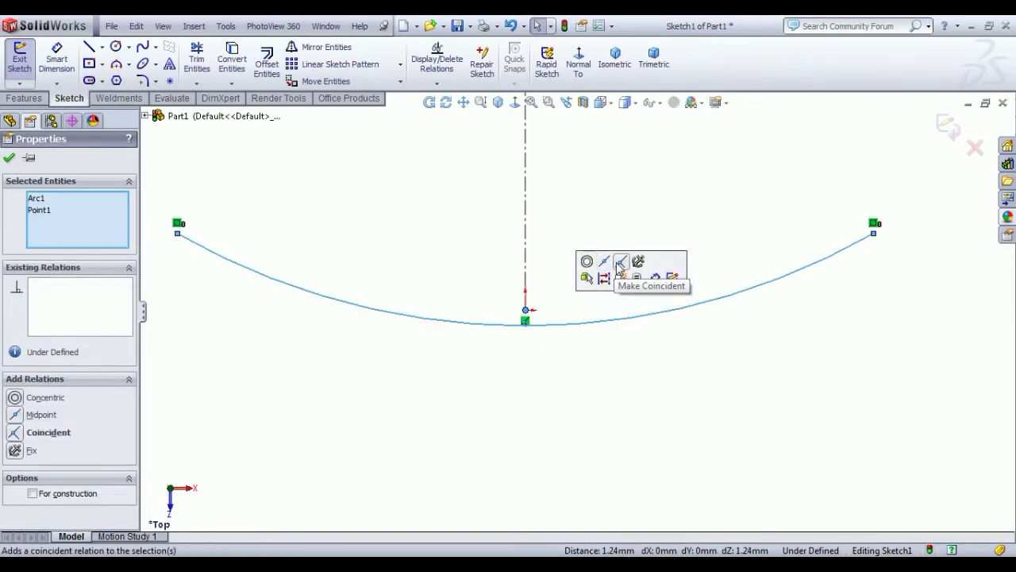
click(612, 265)
click(625, 347)
Add a Midpoint relation between the centerline's upper endpoint and the upper arc
scroll(626, 349, up, 5)
mouse_move(623, 305)
mouse_down()
mouse_move(608, 290)
mouse_move(599, 209)
mouse_move(585, 204)
mouse_move(488, 286)
mouse_up()
click(502, 295)
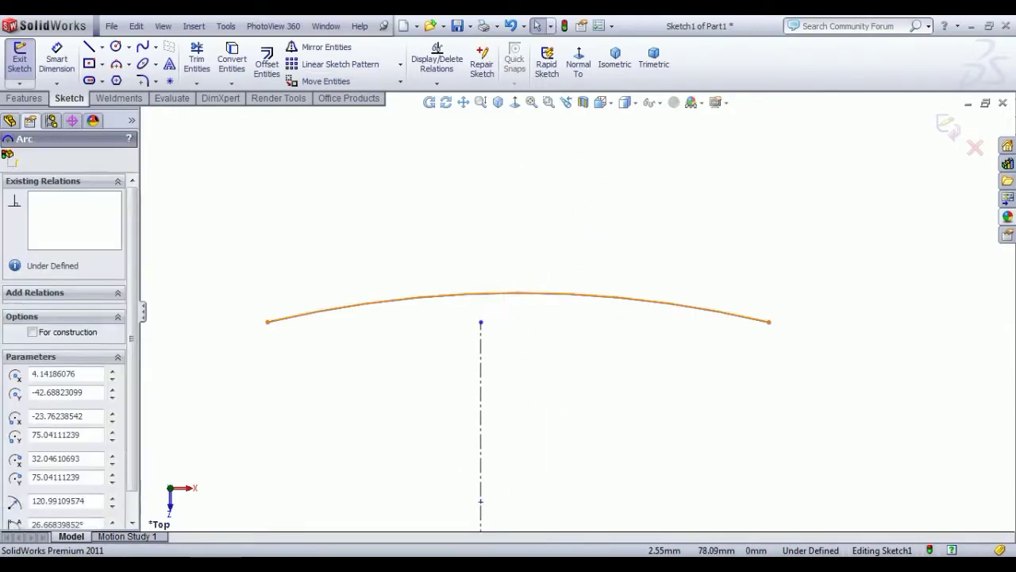
click(481, 323)
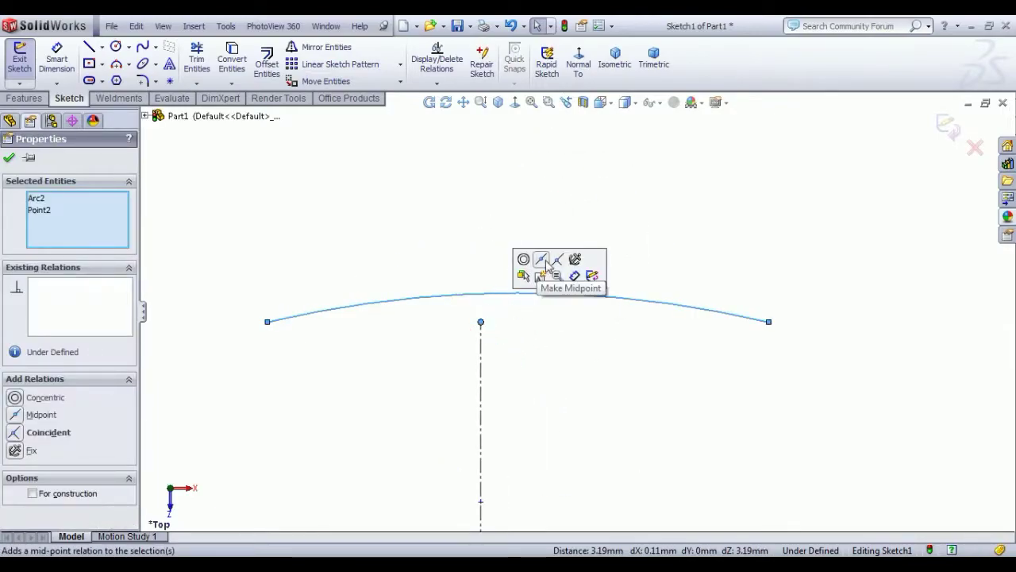
click(539, 265)
key(Escape)
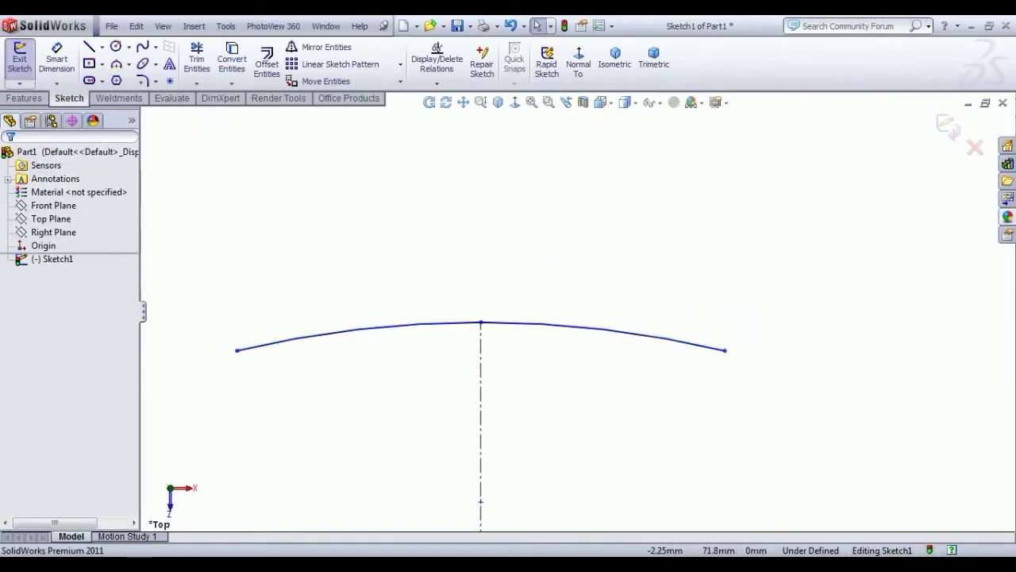
Add a Horizontal relation between the upper arc's two endpoints
click(238, 350)
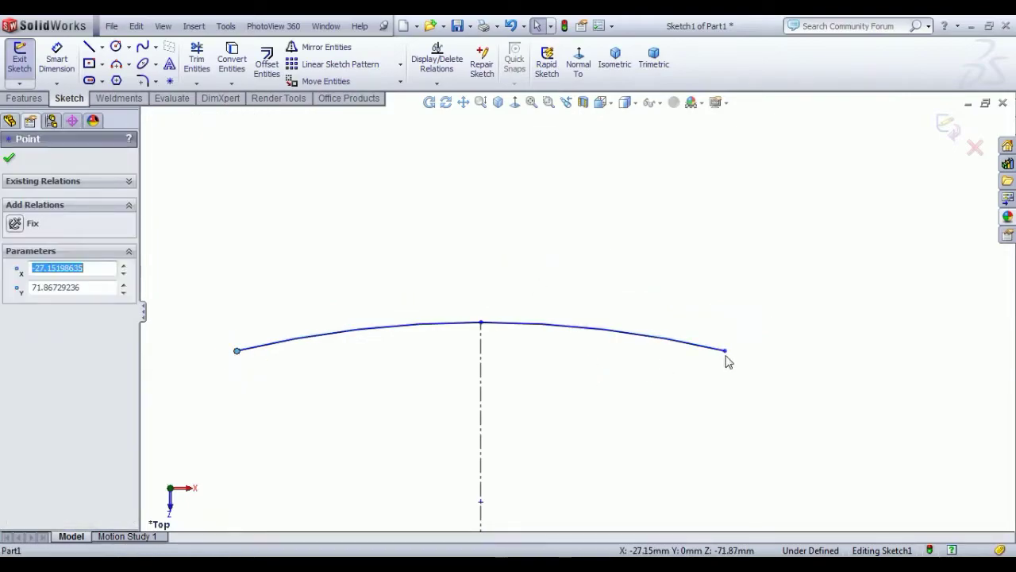
ctrl+click(725, 351)
click(771, 294)
click(728, 424)
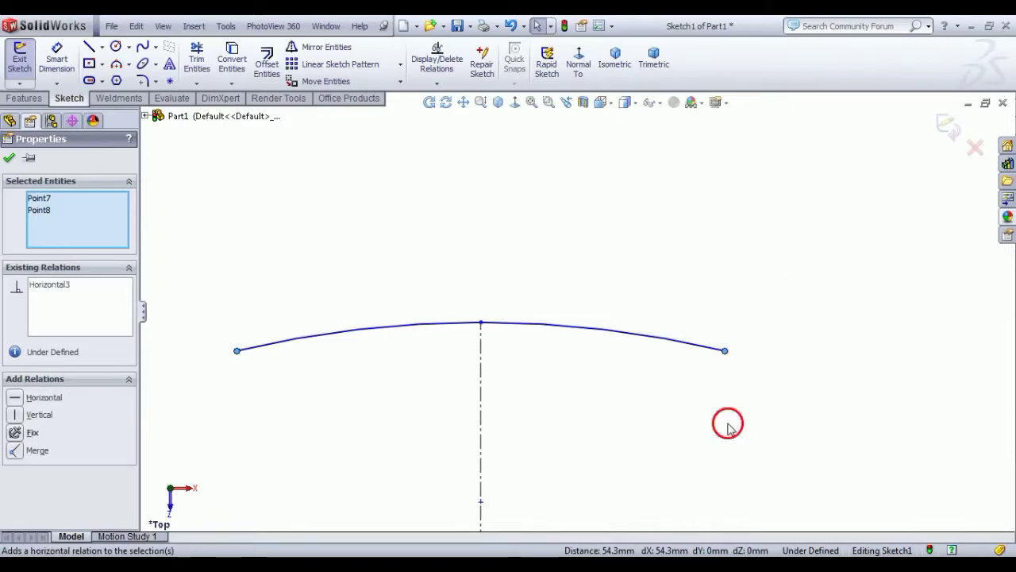
Dimension the vertical centerline's length and set it to 380 mm
scroll(681, 455, up, 9)
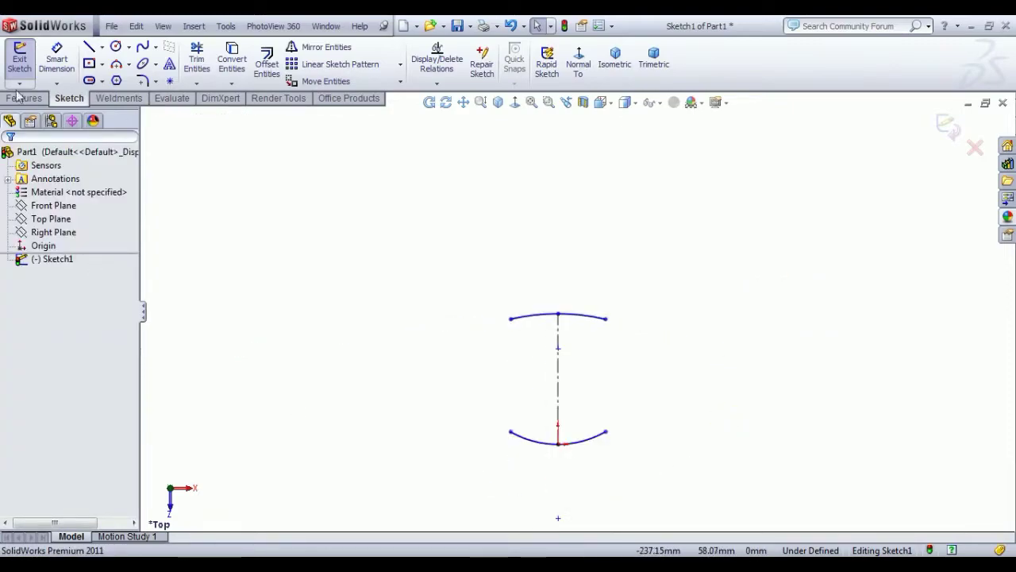
click(56, 60)
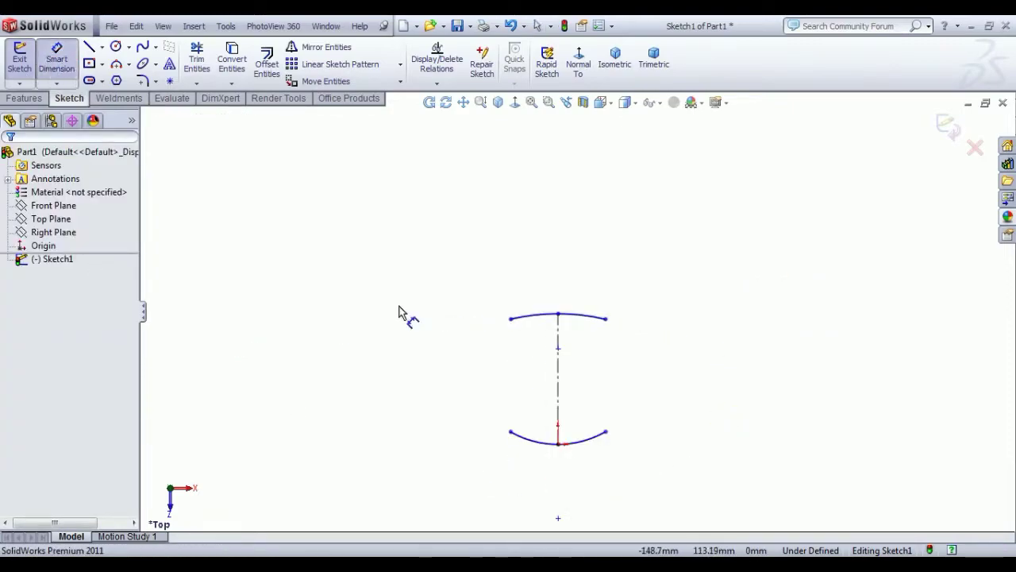
click(558, 384)
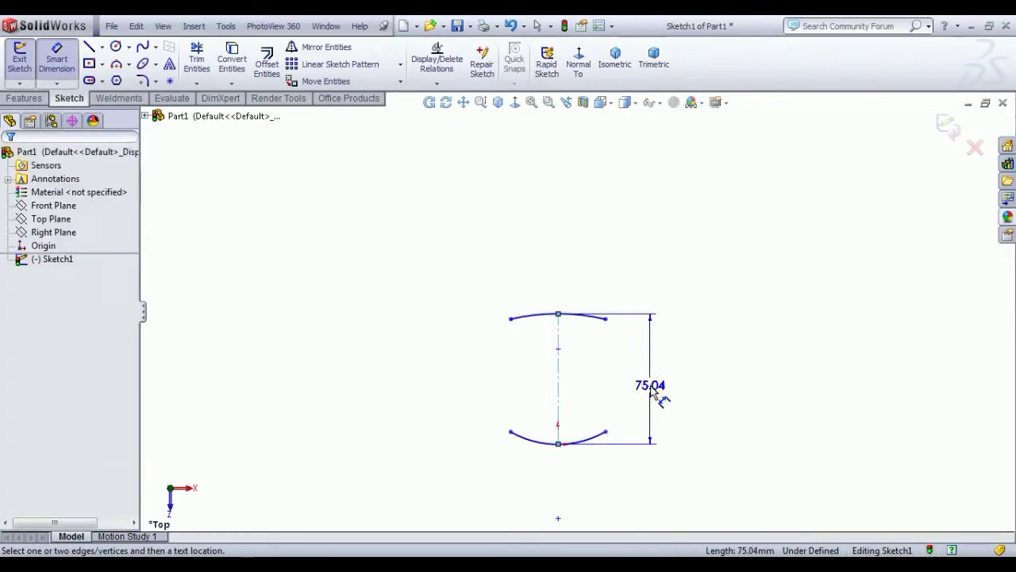
click(652, 389)
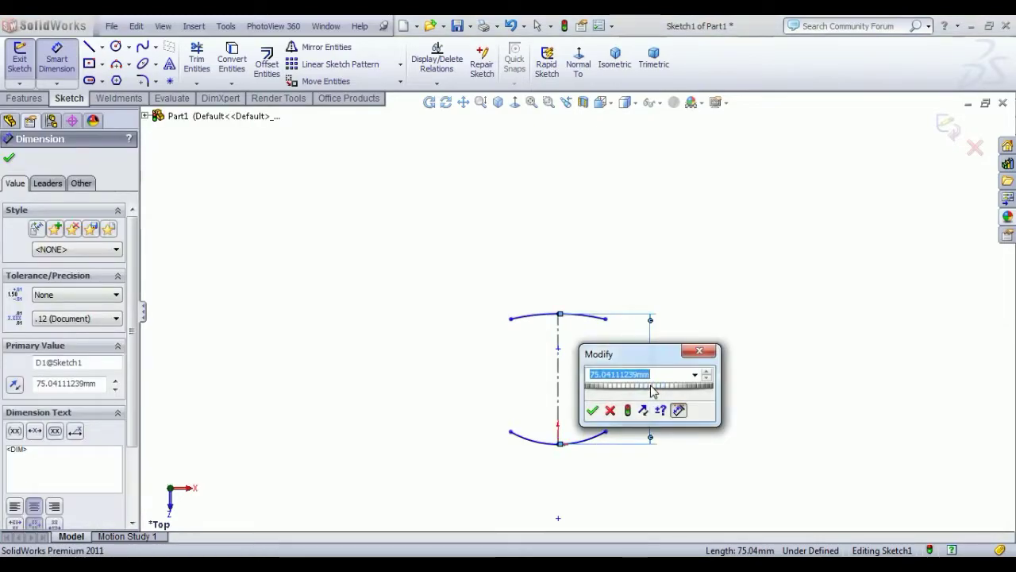
key(Return)
Dimension the horizontal distance between the lower arc's endpoints and set it to 300 mm
scroll(675, 404, up, 5)
scroll(578, 300, down, 3)
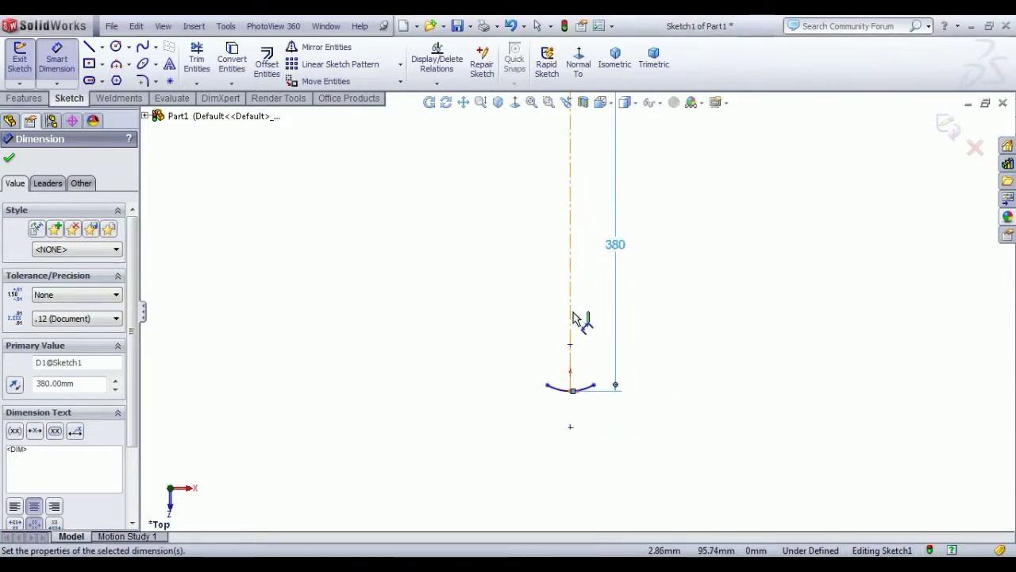
click(547, 385)
click(593, 385)
click(573, 451)
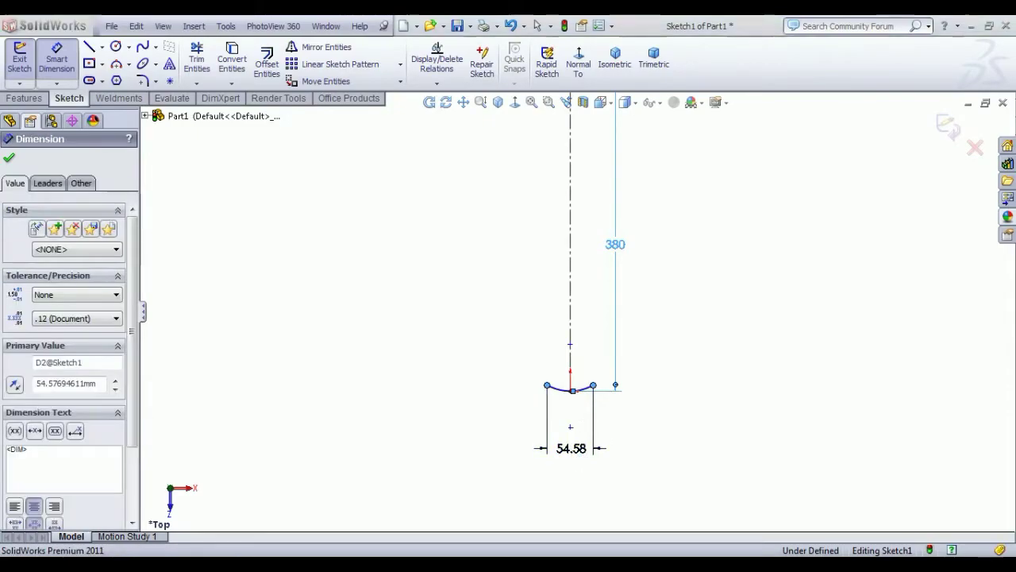
text(300)
key(Return)
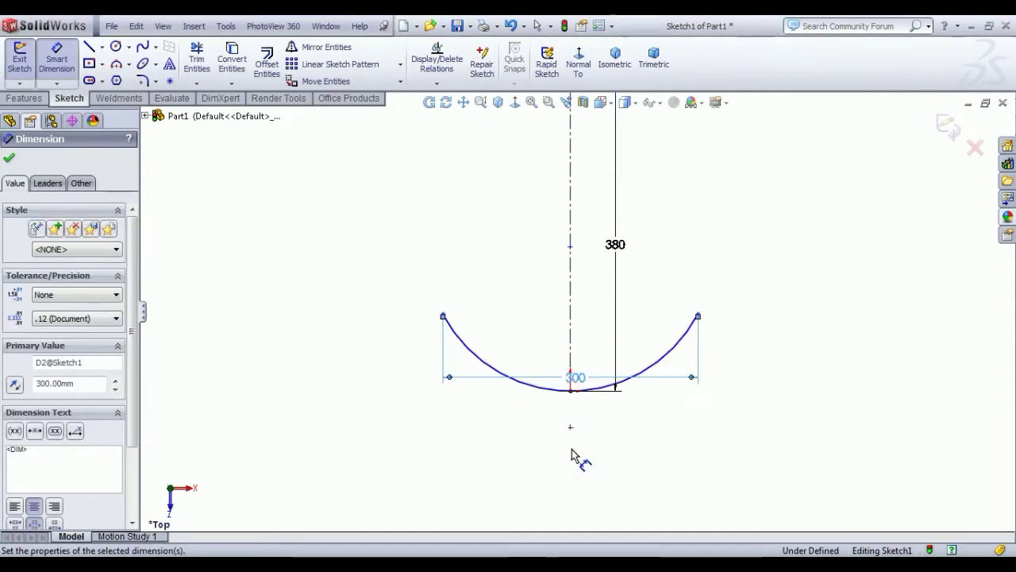
Dimension the horizontal distance between the upper arc's endpoints as 370 mm and leave the dimension tool
scroll(567, 393, down, 5)
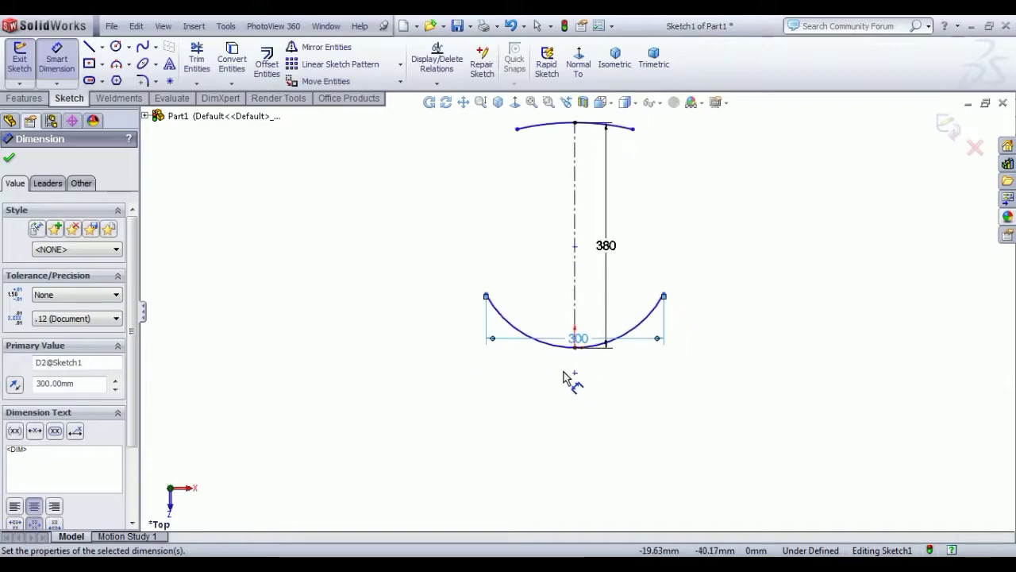
scroll(570, 250, up, 4)
scroll(573, 262, up, 3)
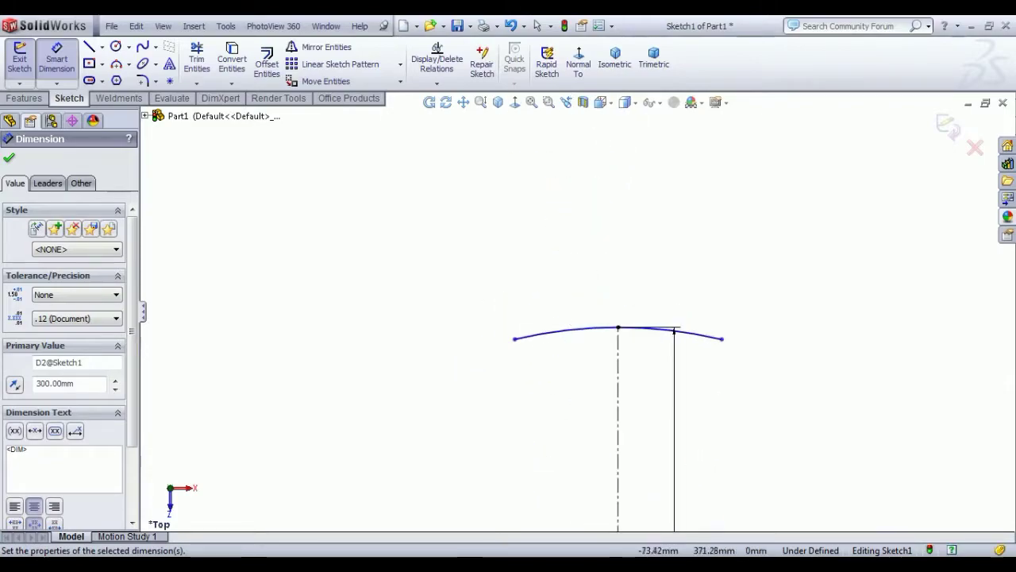
click(515, 340)
click(721, 339)
click(613, 236)
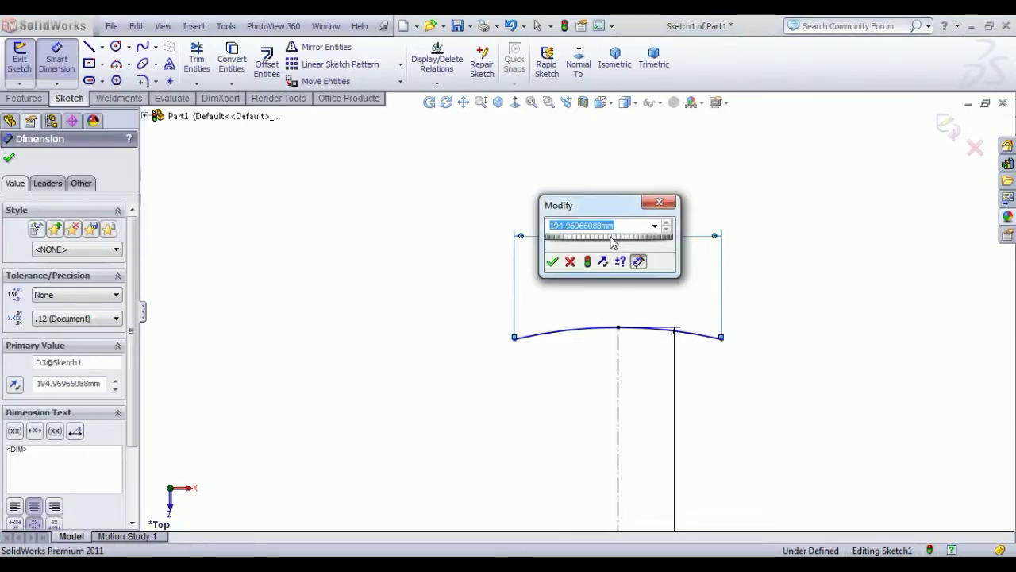
text(370)
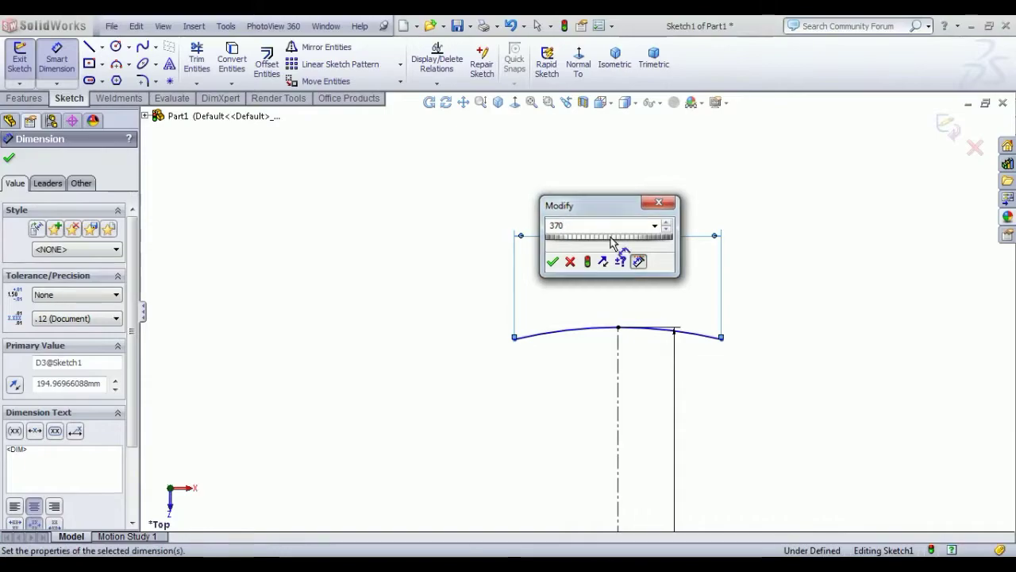
key(Return)
scroll(656, 402, up, 3)
right_click(672, 377)
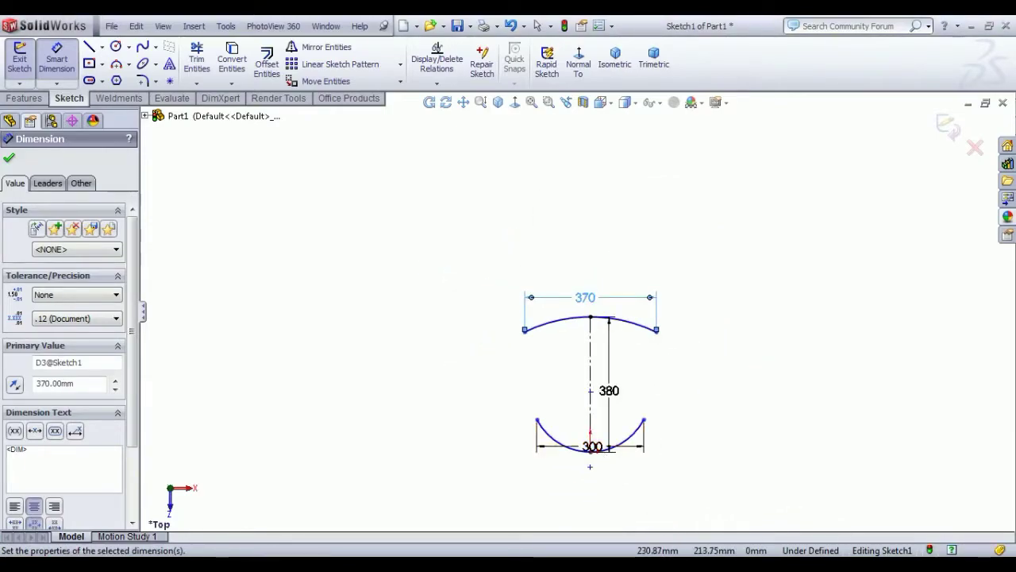
click(723, 153)
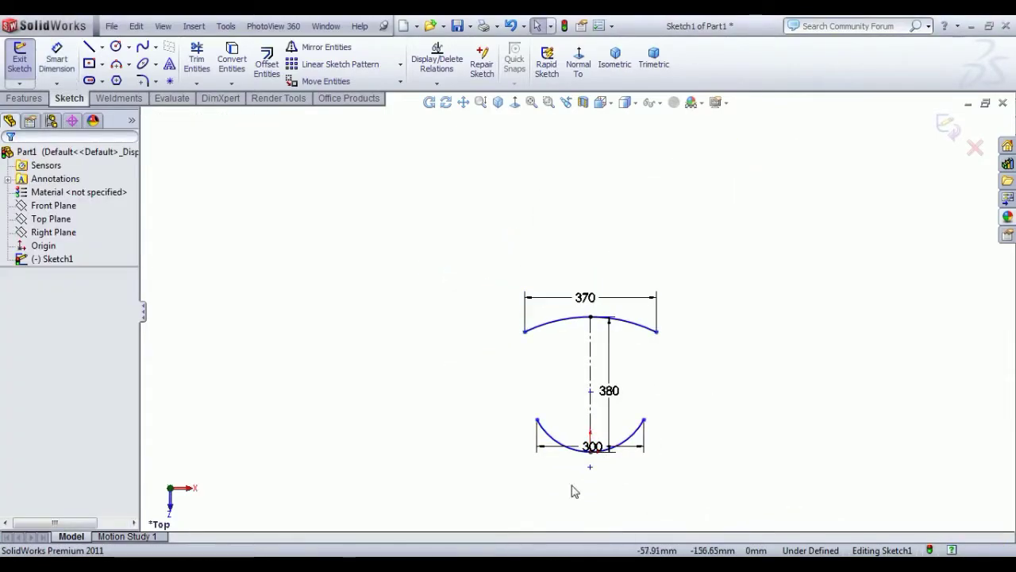
Move the 300 mm dimension below the lower arc and flatten that arc by lowering its right endpoint
drag(592, 469, 595, 484)
click(699, 476)
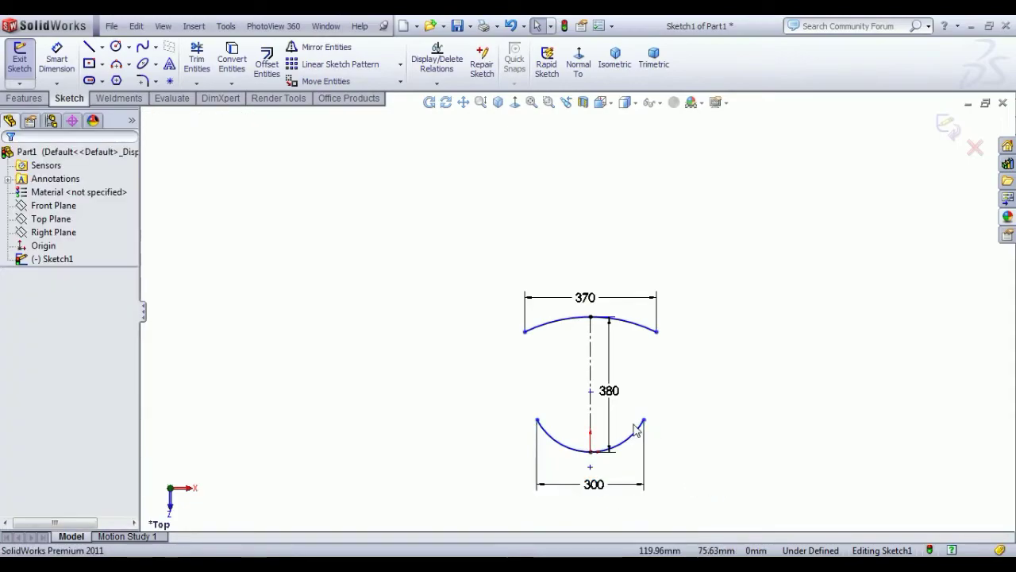
drag(644, 420, 633, 452)
click(302, 283)
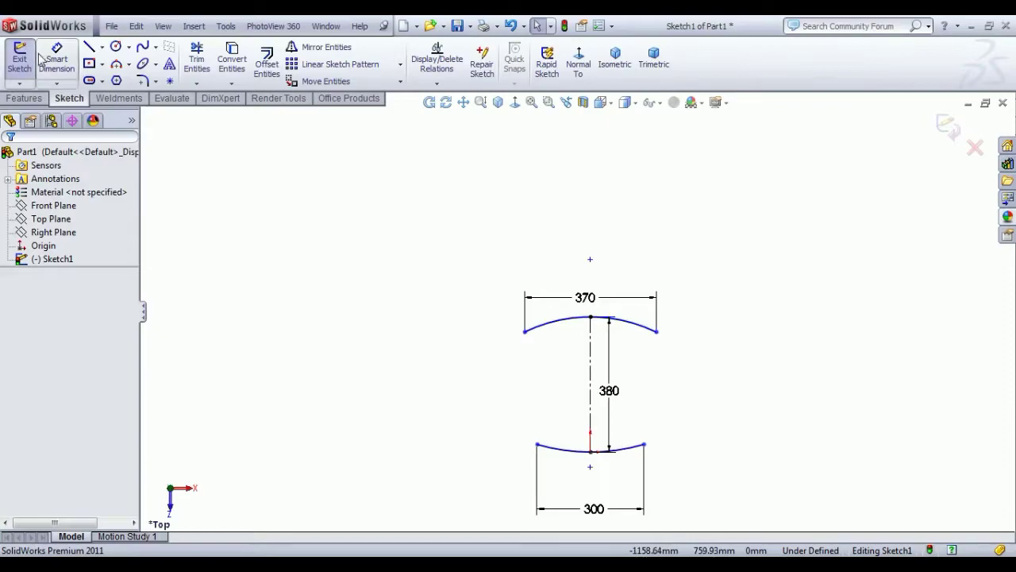
Sketch an outward-bulging three-point arc joining the left endpoints of the upper and lower arcs
click(116, 65)
click(524, 332)
click(537, 445)
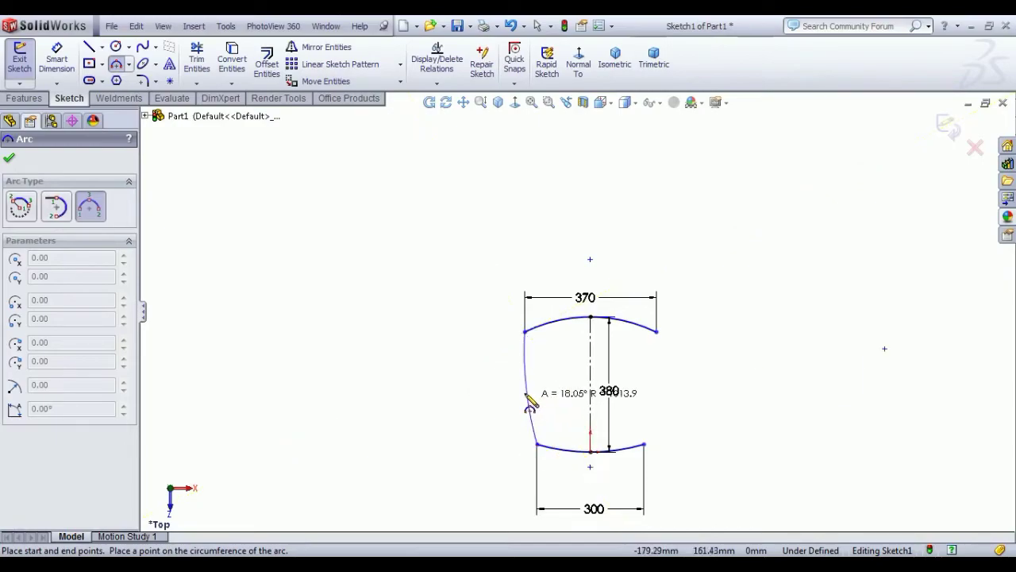
click(523, 389)
Sketch an outward-bulging three-point arc of about 532 mm radius joining the right endpoints of the upper and lower arcs
click(657, 332)
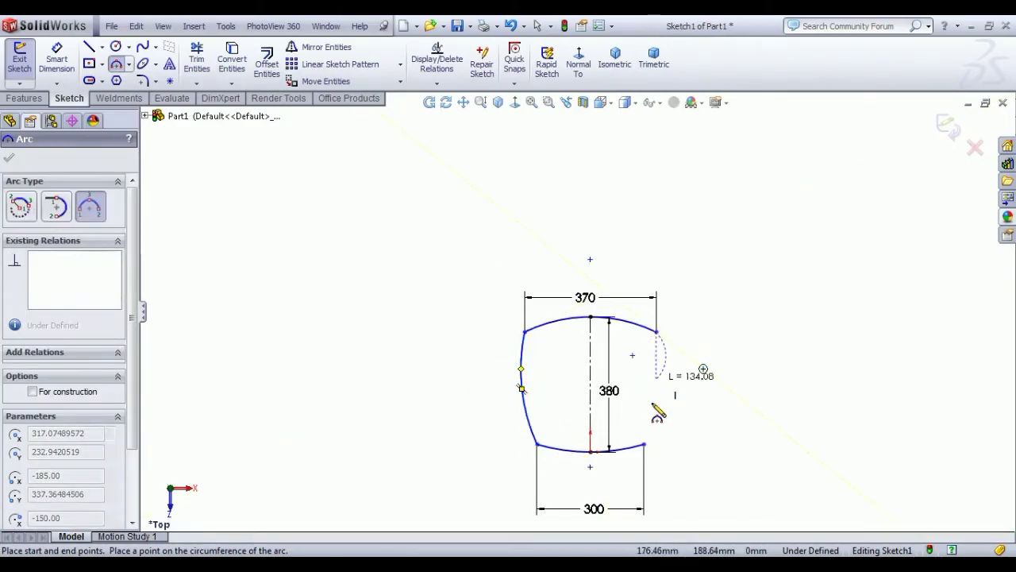
click(644, 445)
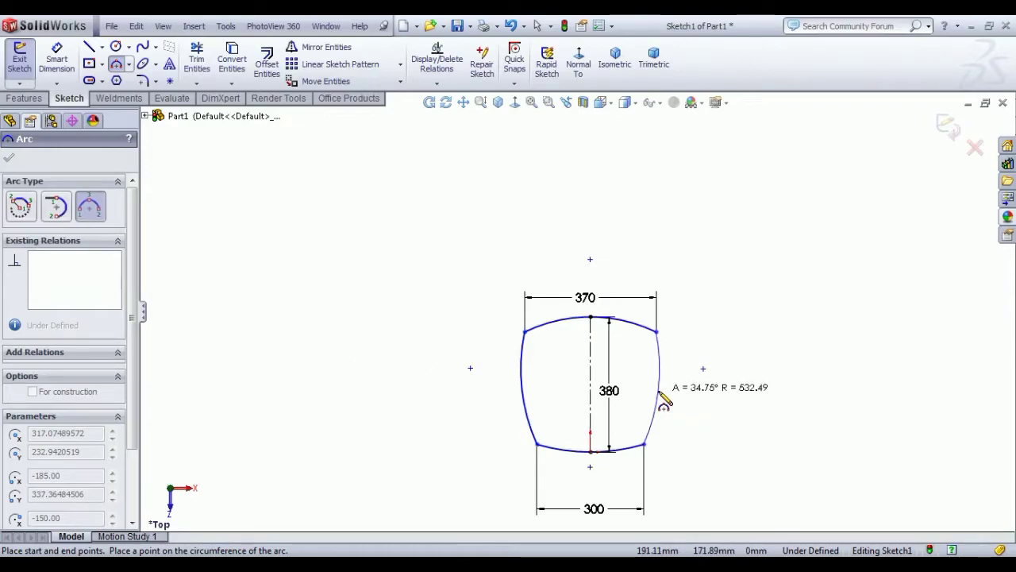
click(658, 389)
right_click(726, 259)
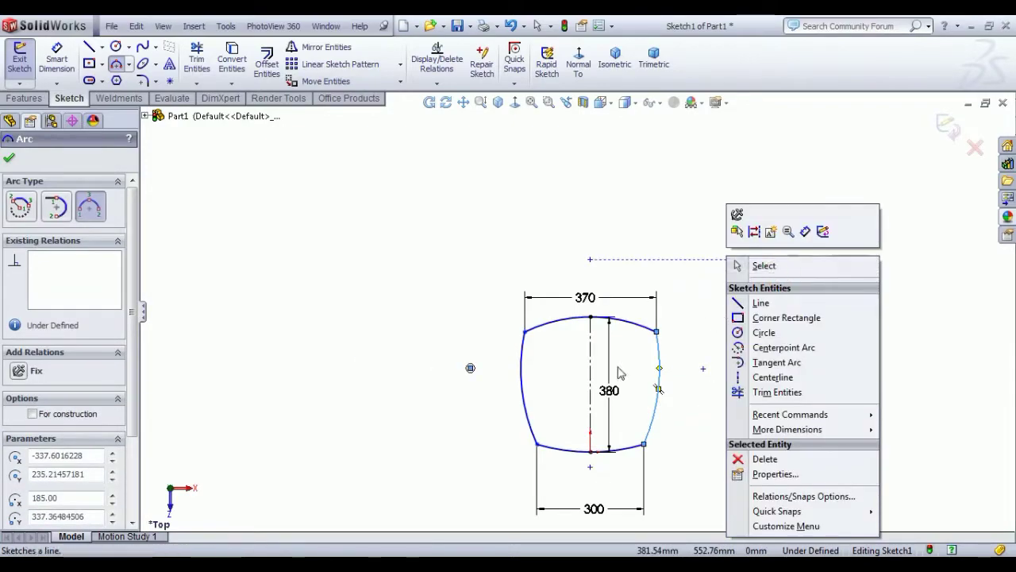
click(798, 270)
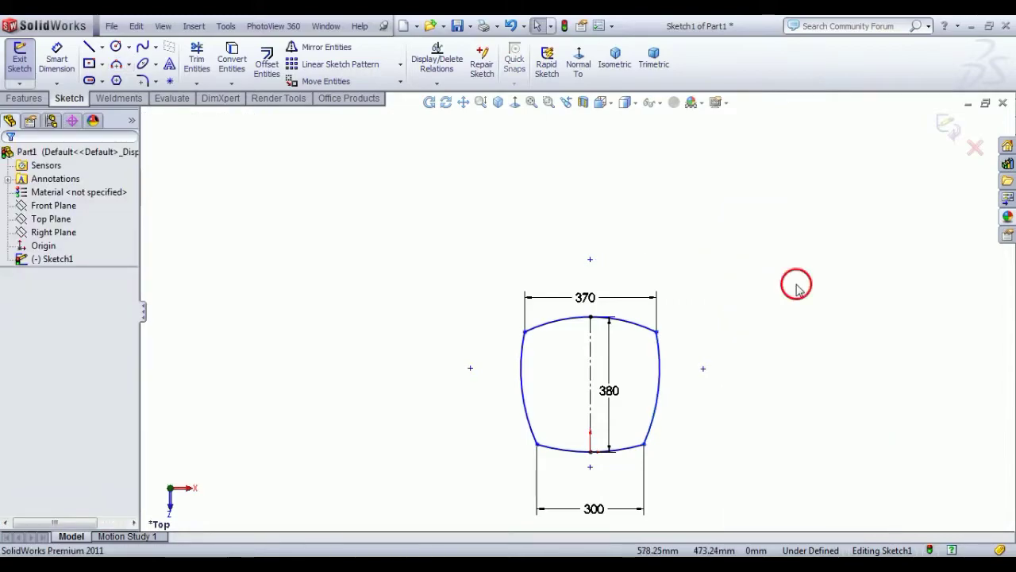
Shift the right side arc's center point slightly downward and dimension it 297 mm horizontally from the centerline
drag(471, 369, 470, 374)
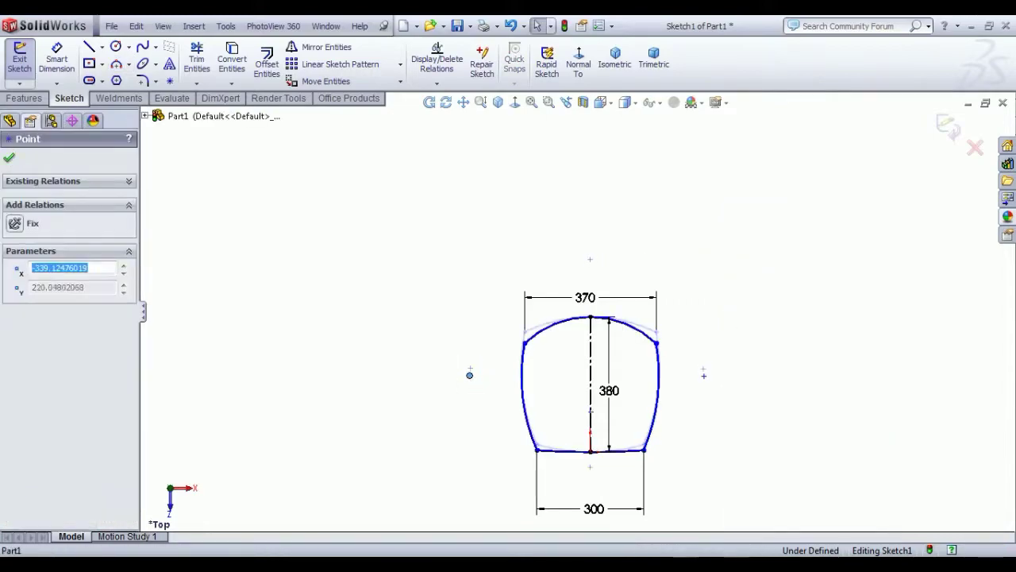
click(399, 388)
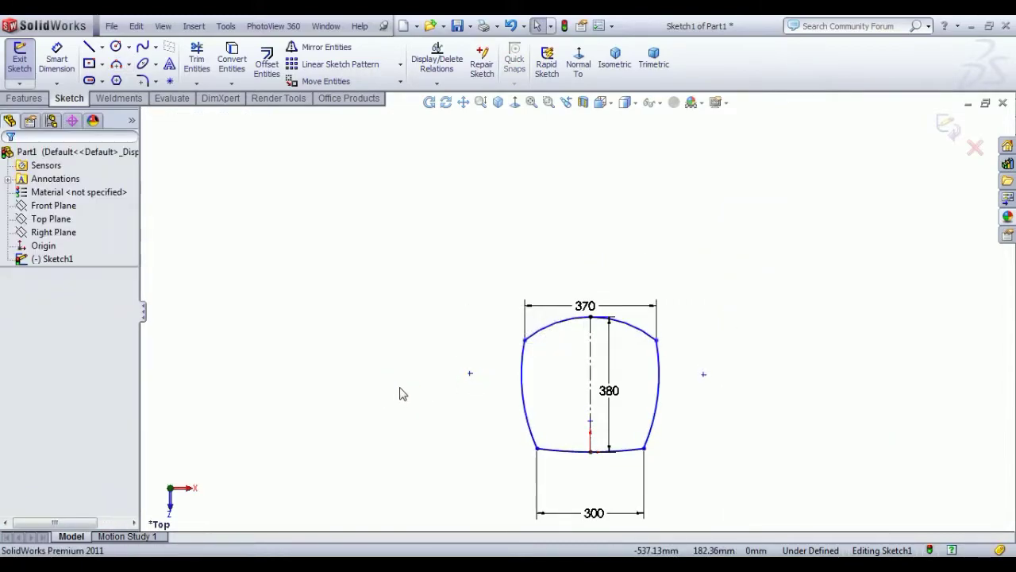
click(49, 61)
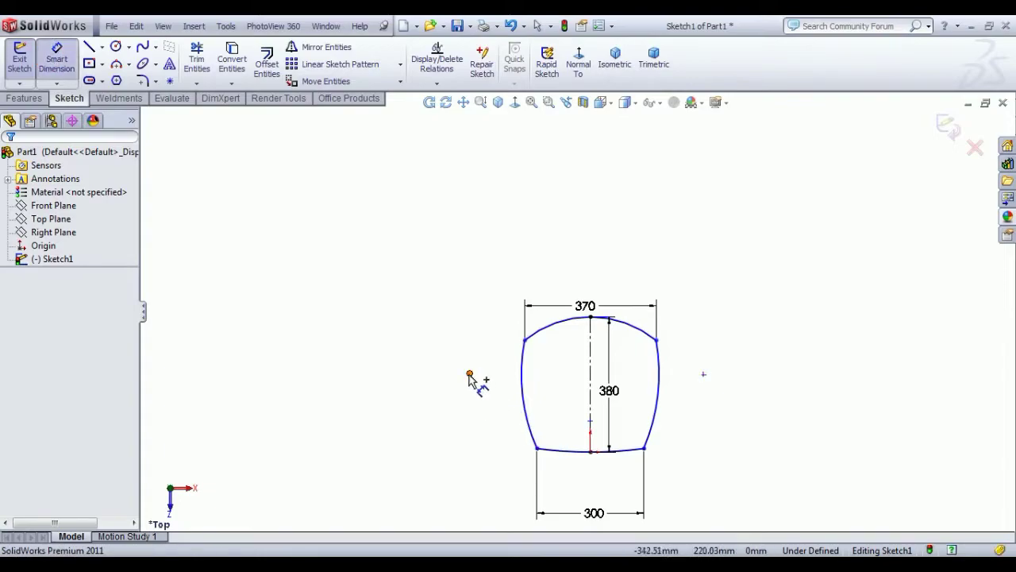
click(469, 374)
click(591, 408)
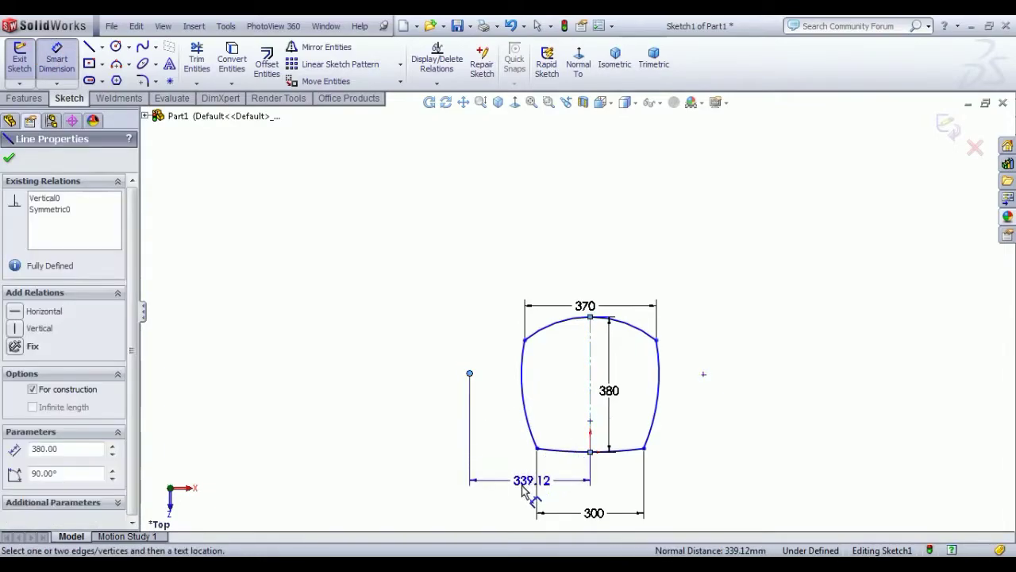
click(516, 492)
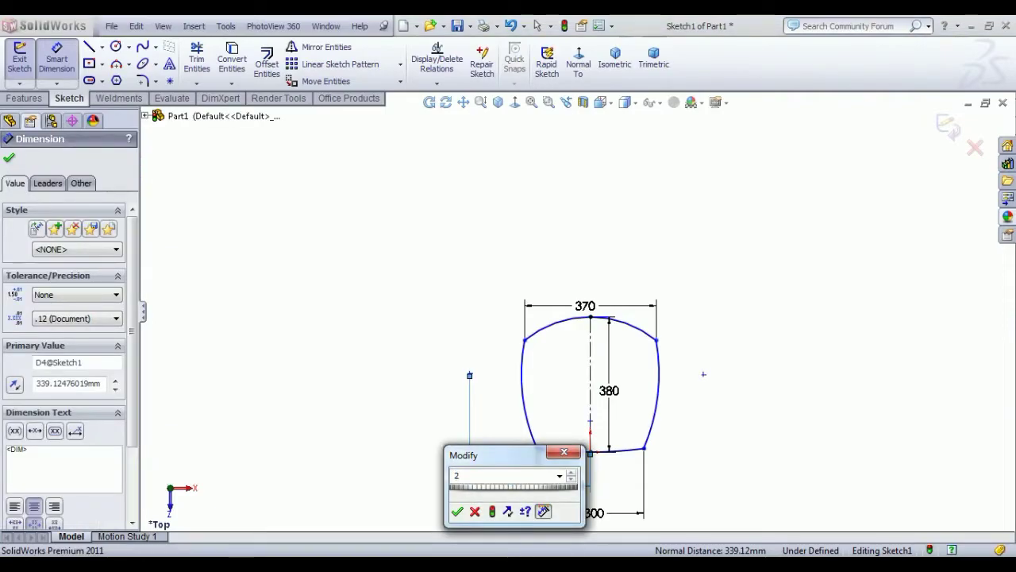
text(297)
key(Return)
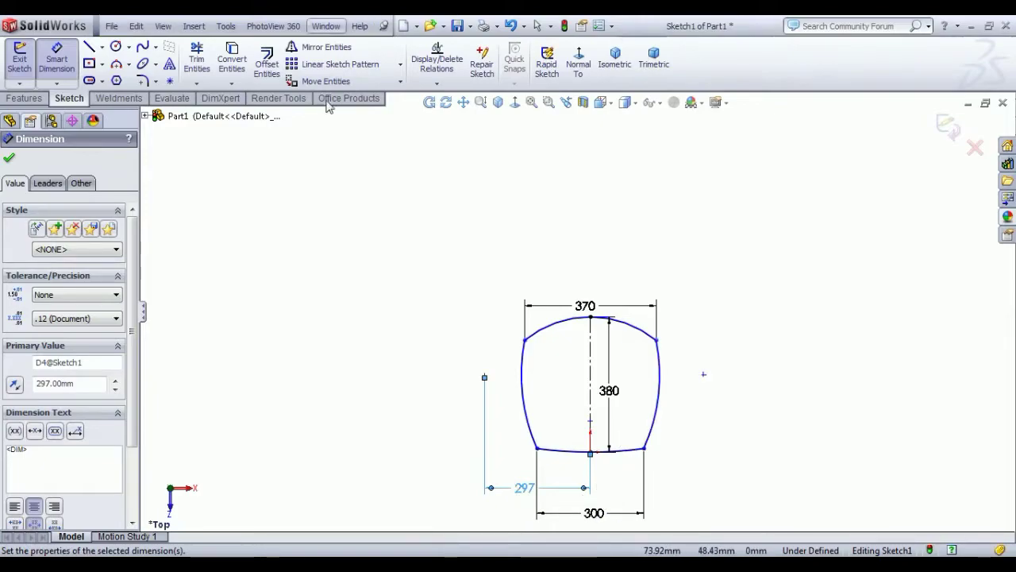
Dimension the right side arc's radius and set it to 500 mm
click(660, 392)
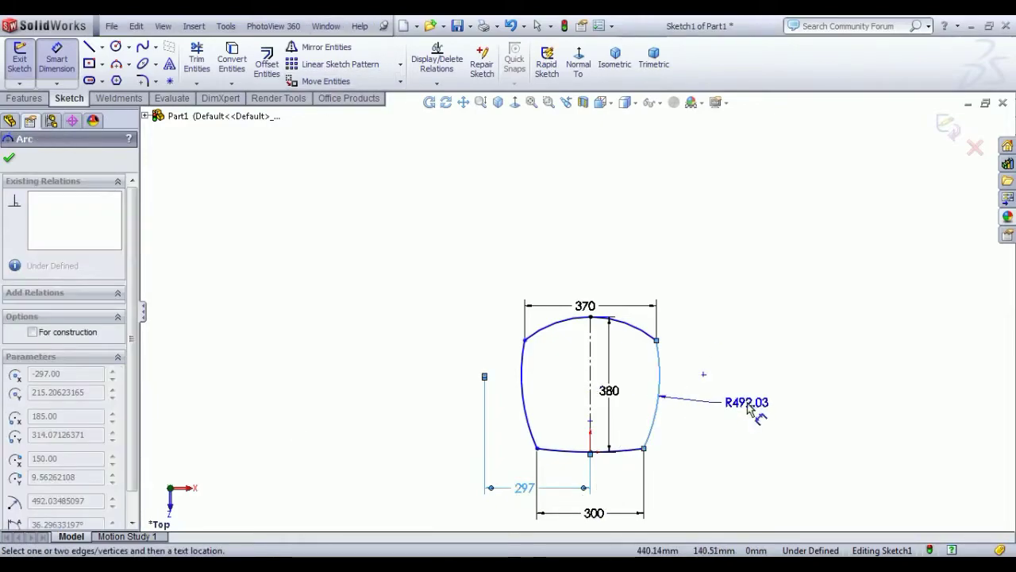
click(750, 409)
text(500)
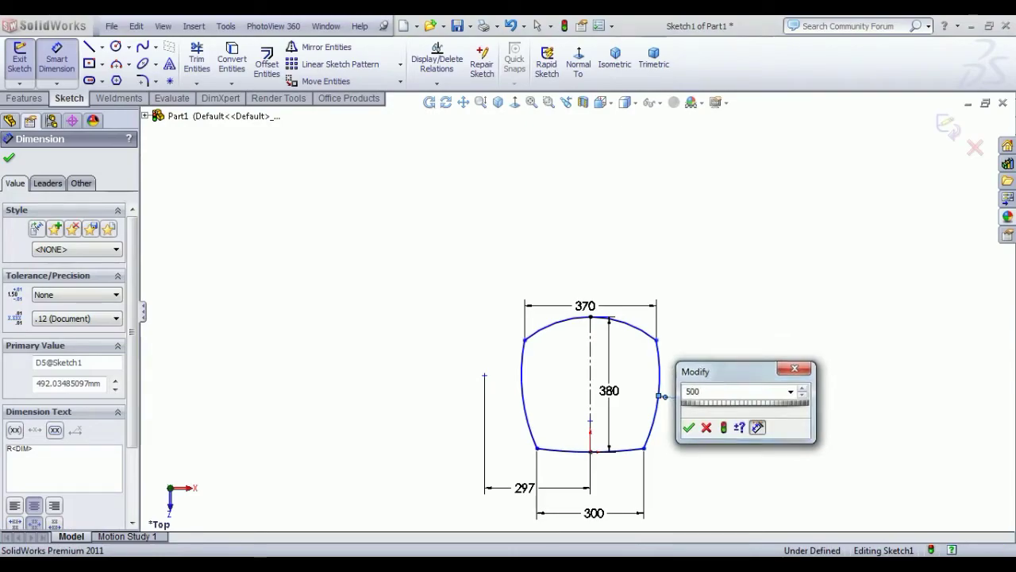
key(Return)
Dimension the upper arc's radius as 1000 mm and leave the dimension tool
click(644, 320)
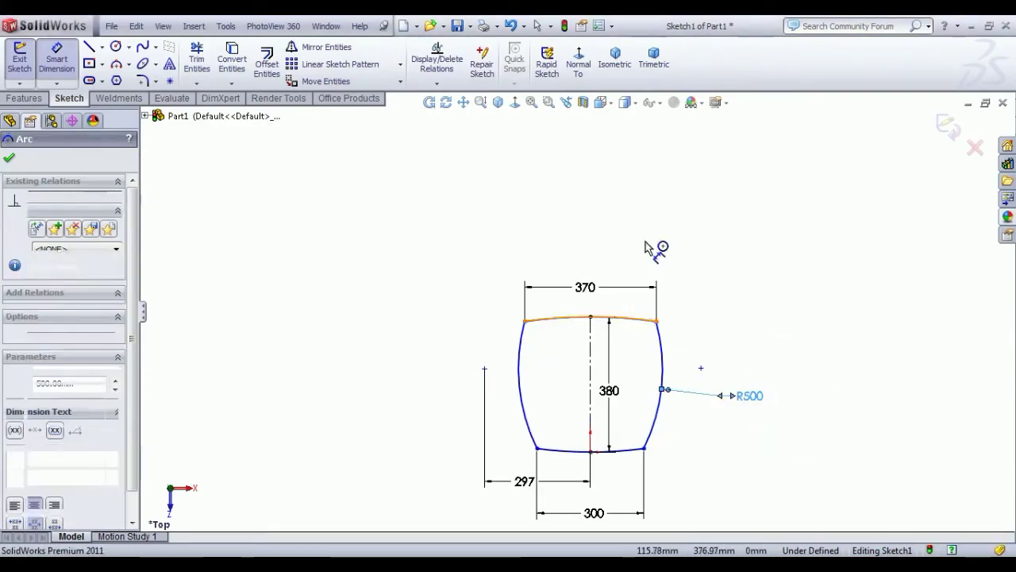
click(657, 238)
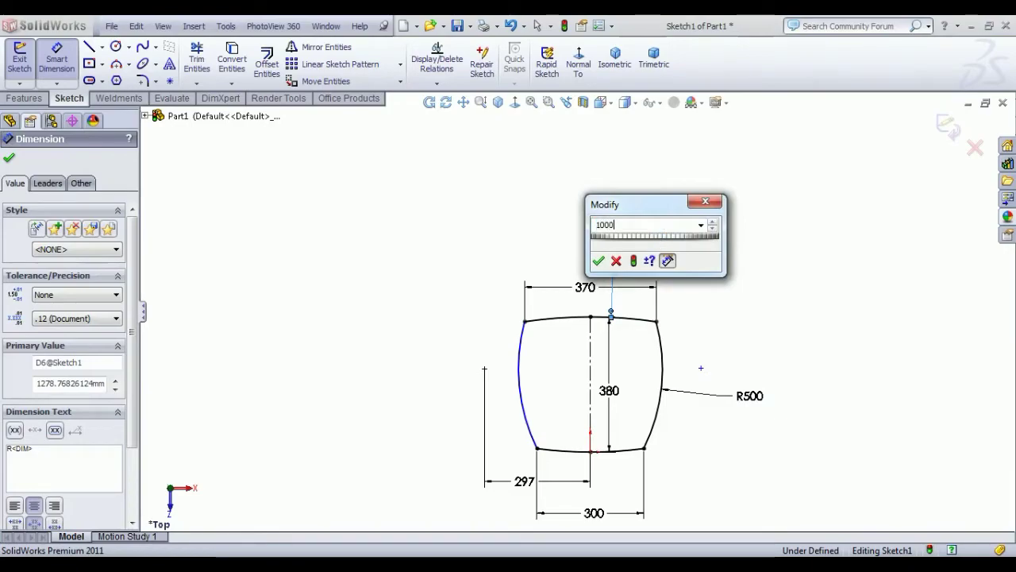
key(Return)
right_click(767, 246)
click(788, 250)
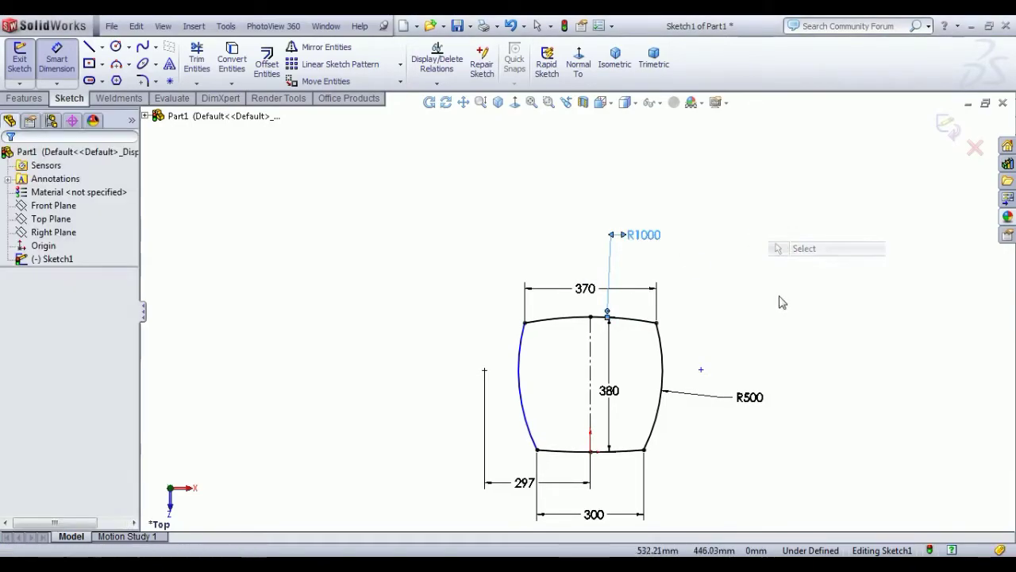
Apply an Equal relation between the outline's two side arcs and clear the selection
click(659, 421)
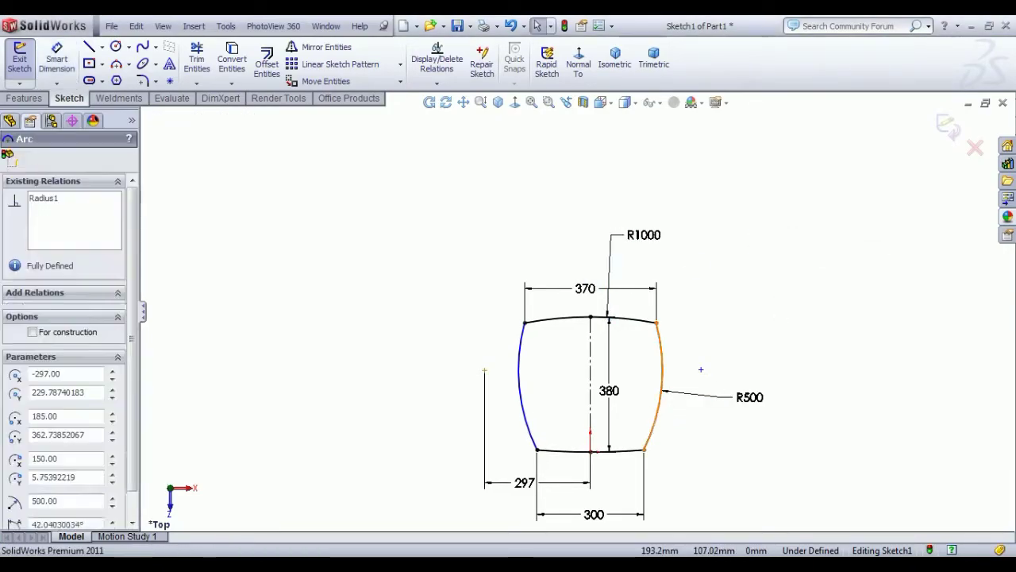
ctrl+click(531, 429)
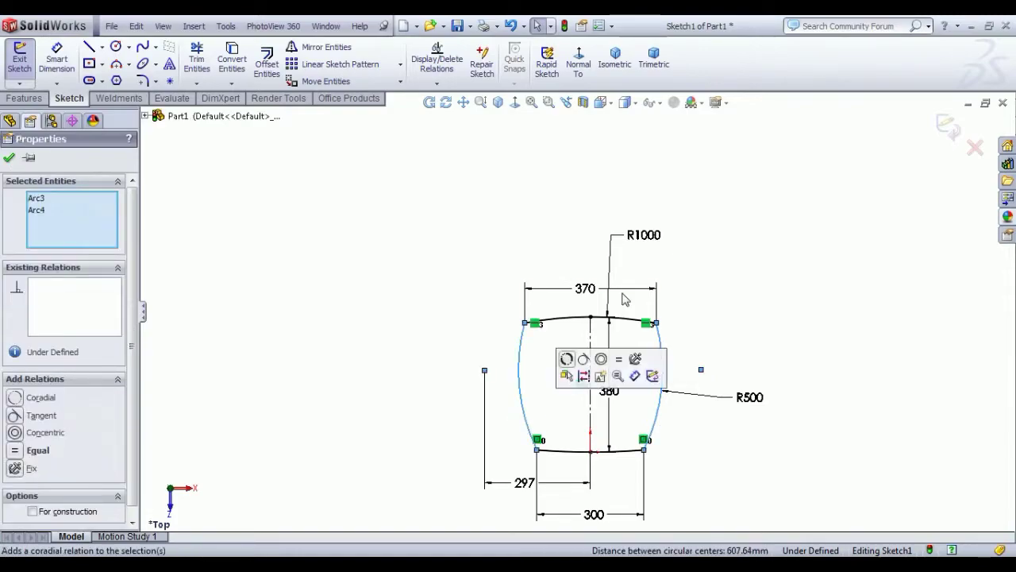
click(619, 359)
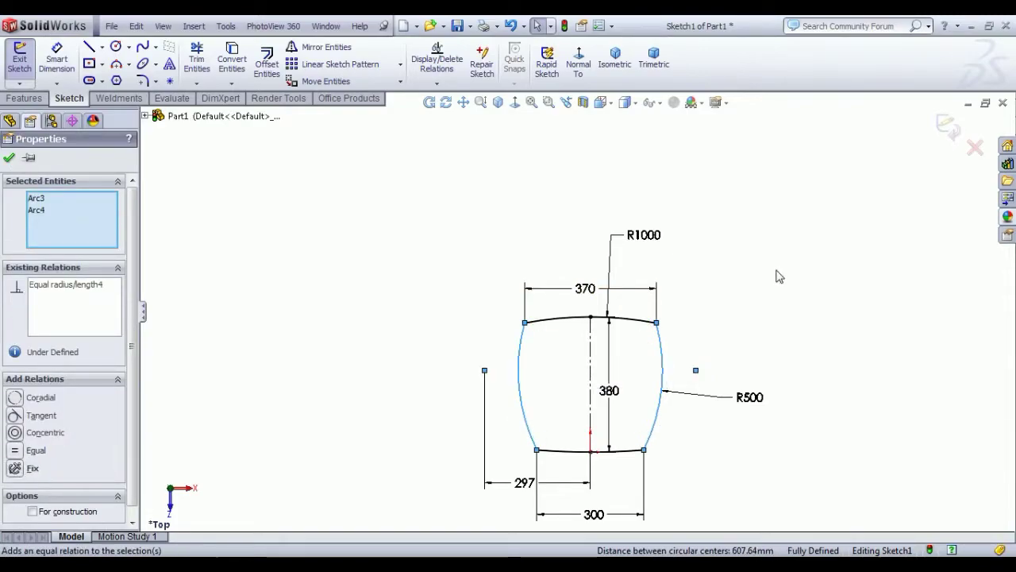
key(Escape)
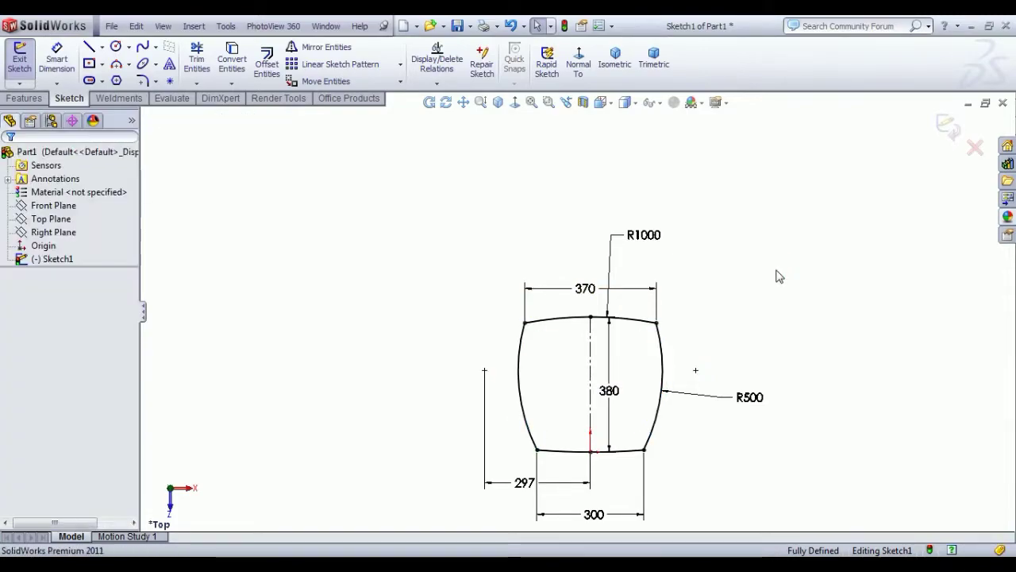
click(657, 325)
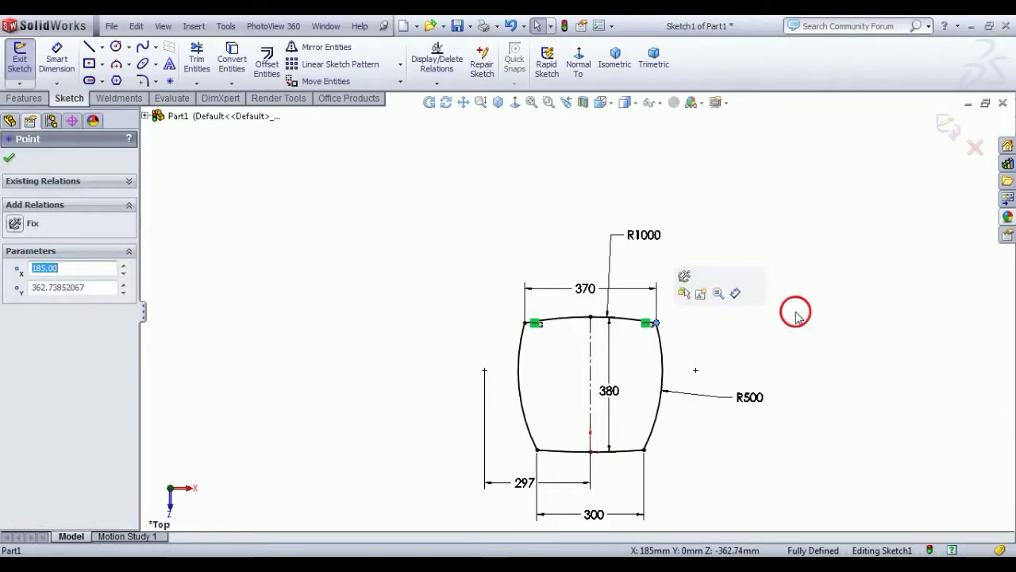
key(Escape)
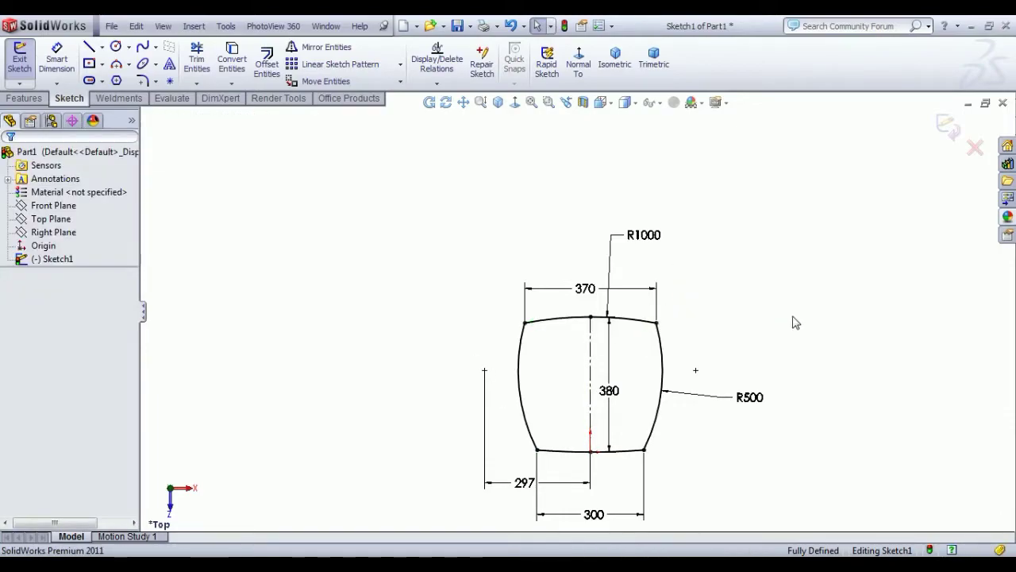
Round all four corners of the outline with 70 mm sketch fillets, accepting that the geometry may move
click(143, 85)
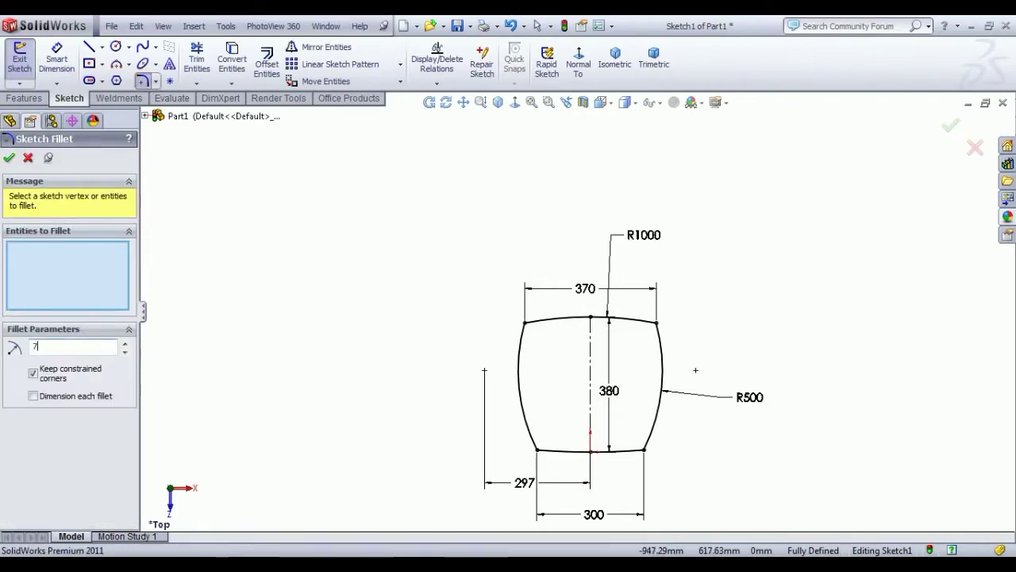
click(656, 324)
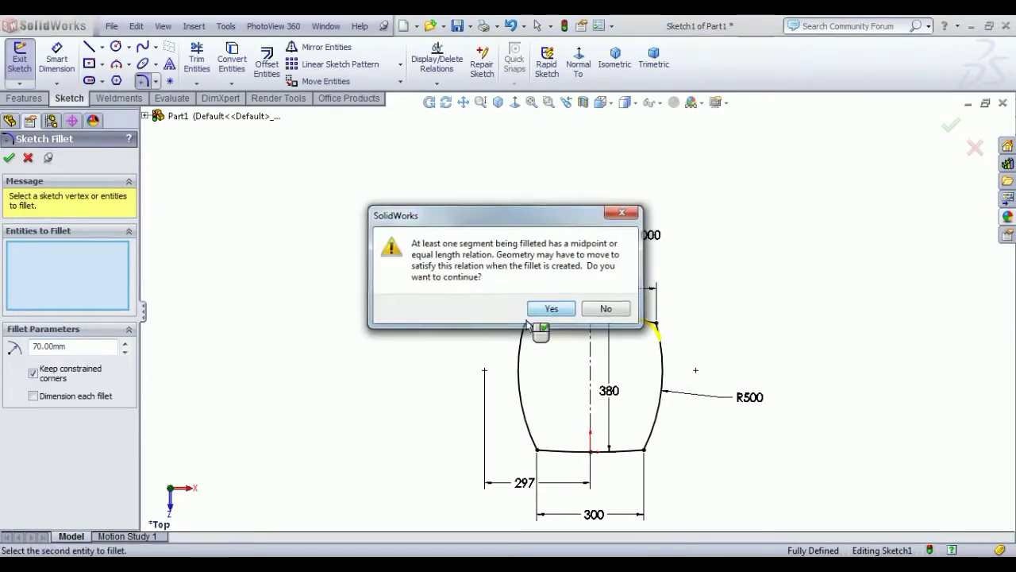
click(552, 308)
click(524, 330)
click(539, 313)
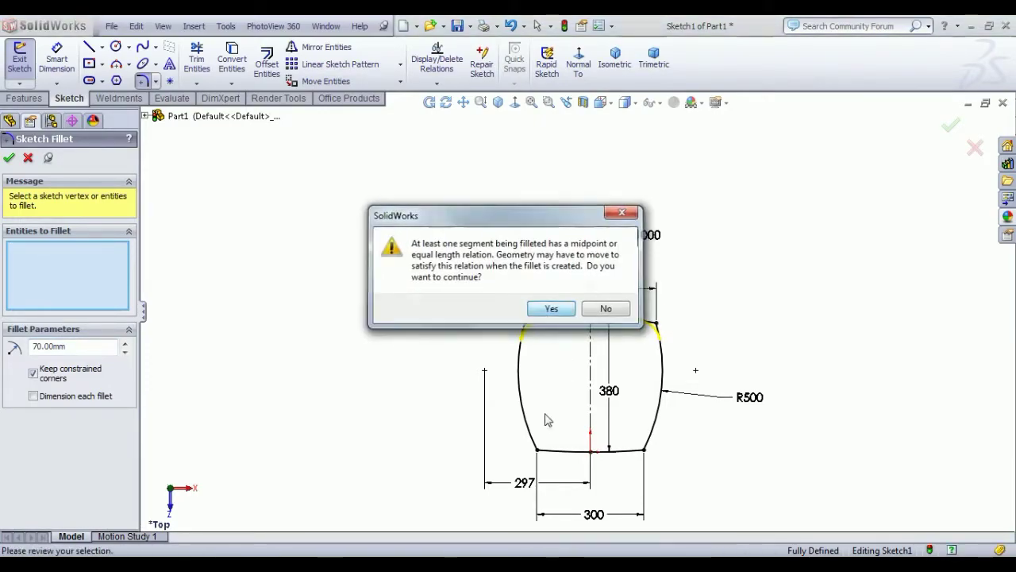
click(539, 449)
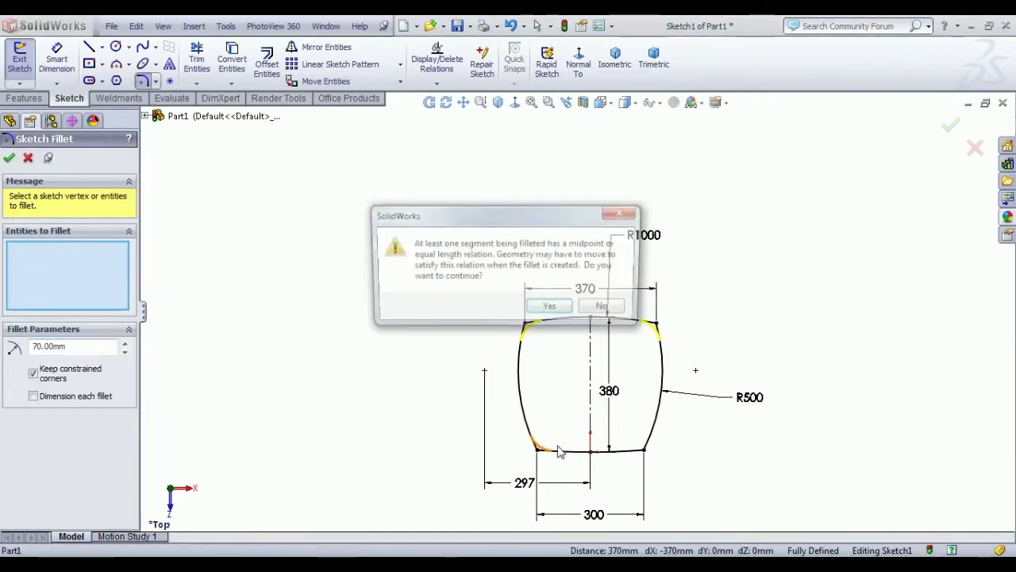
click(556, 309)
click(644, 449)
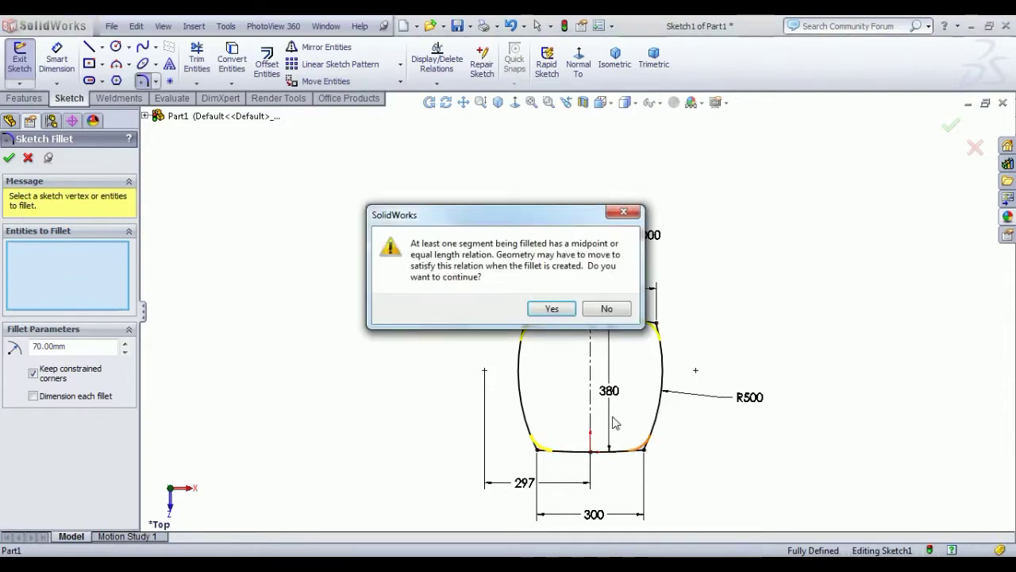
click(567, 310)
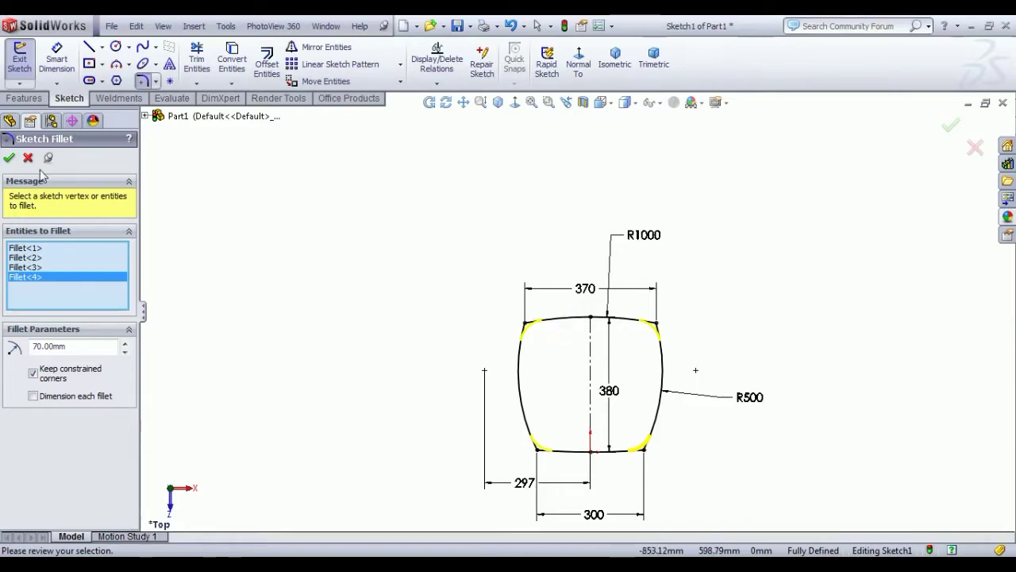
click(10, 158)
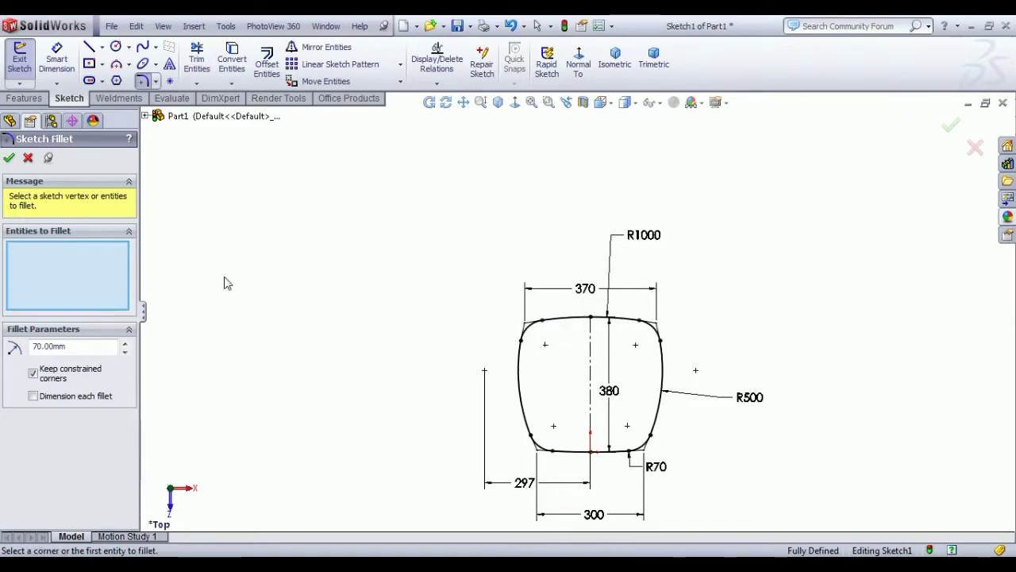
click(10, 158)
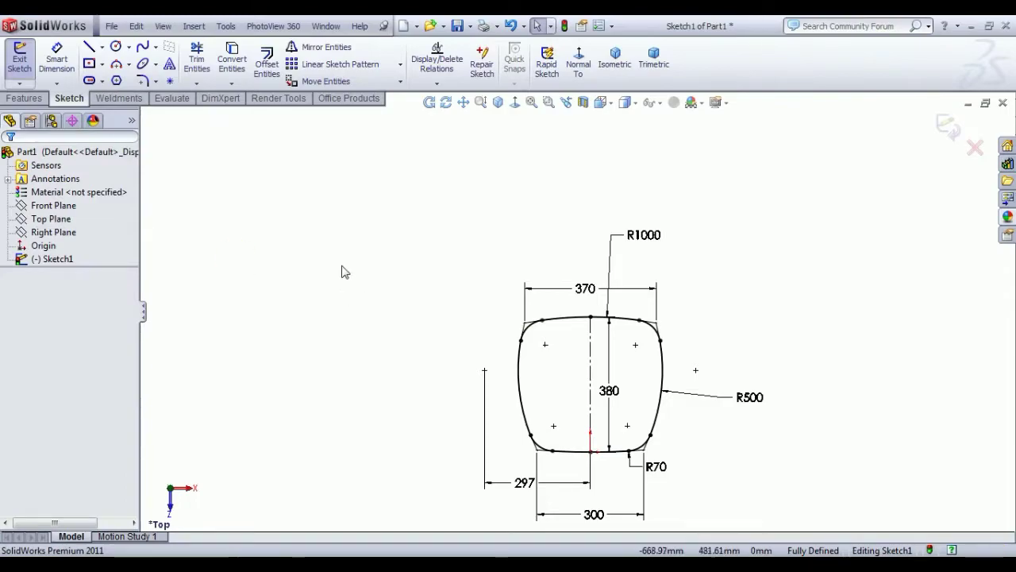
Exit the sketch, switch to the isometric view and extrude the rounded outline upward as a 55 mm blind boss
click(29, 62)
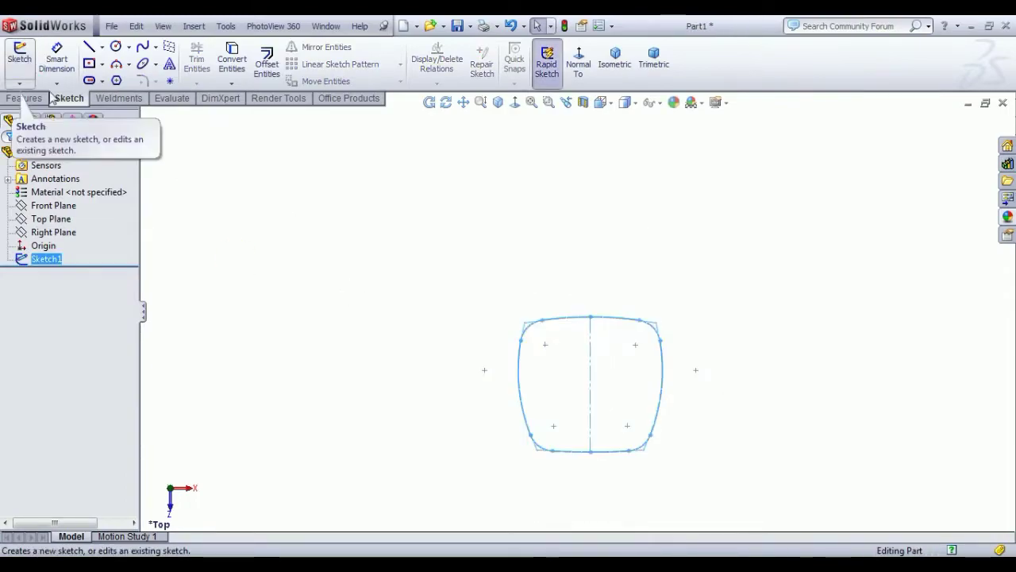
click(624, 63)
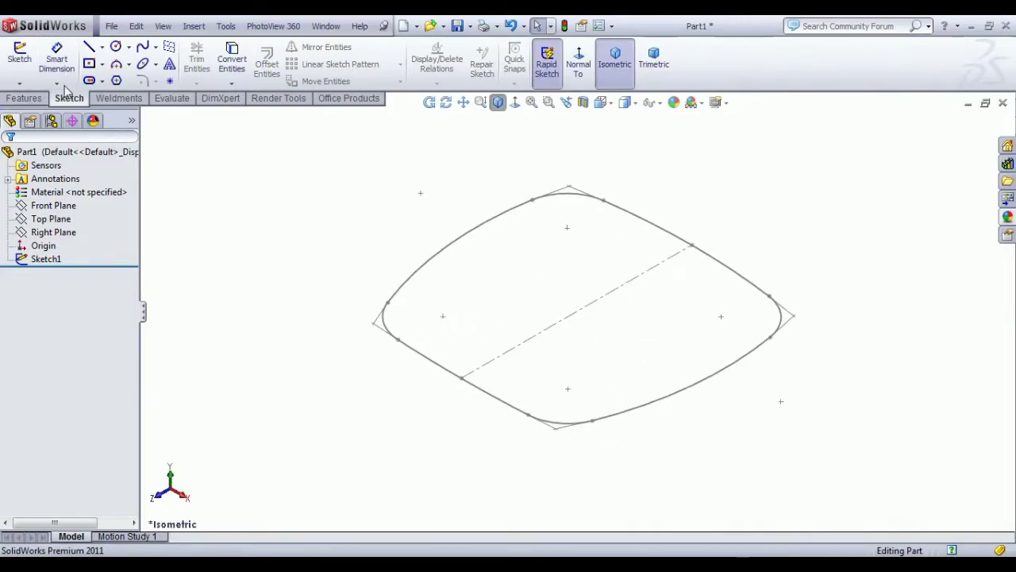
click(24, 97)
click(25, 60)
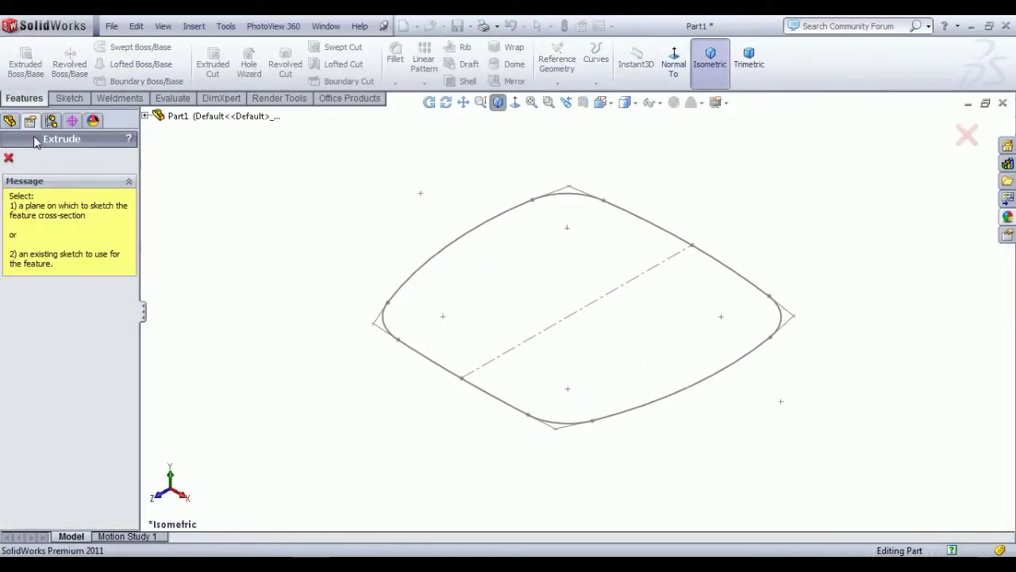
click(429, 255)
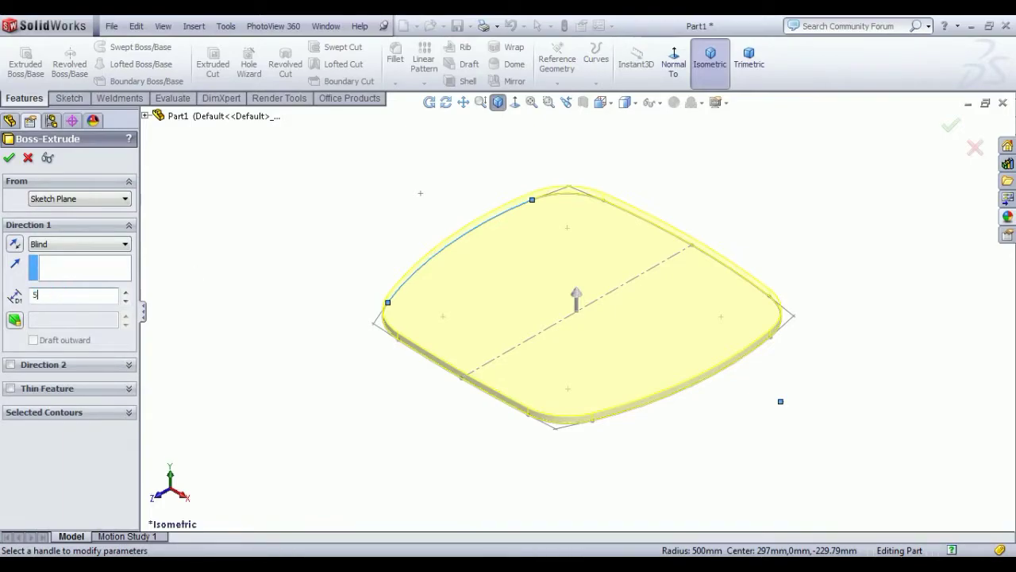
text(55)
key(Return)
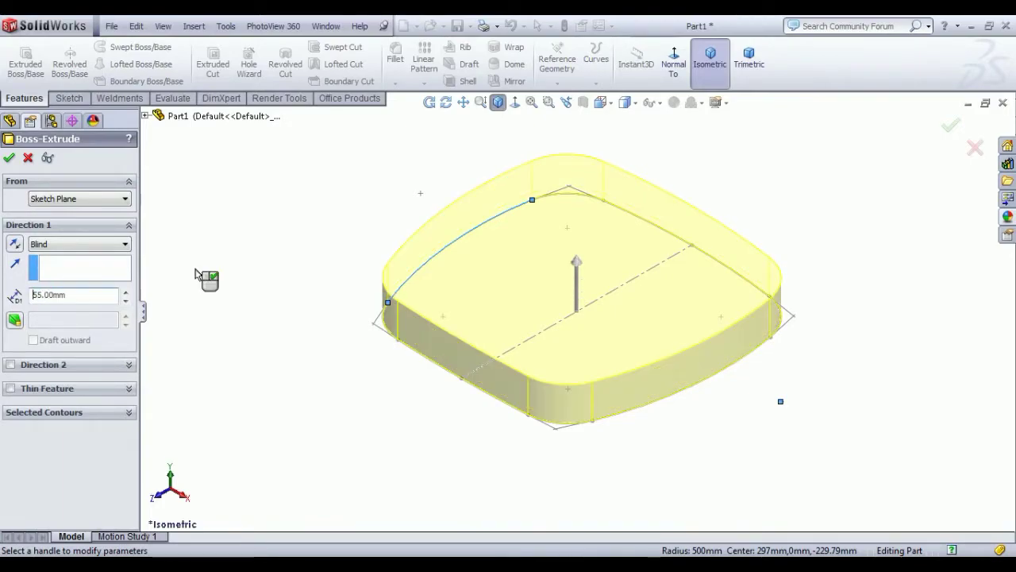
click(9, 159)
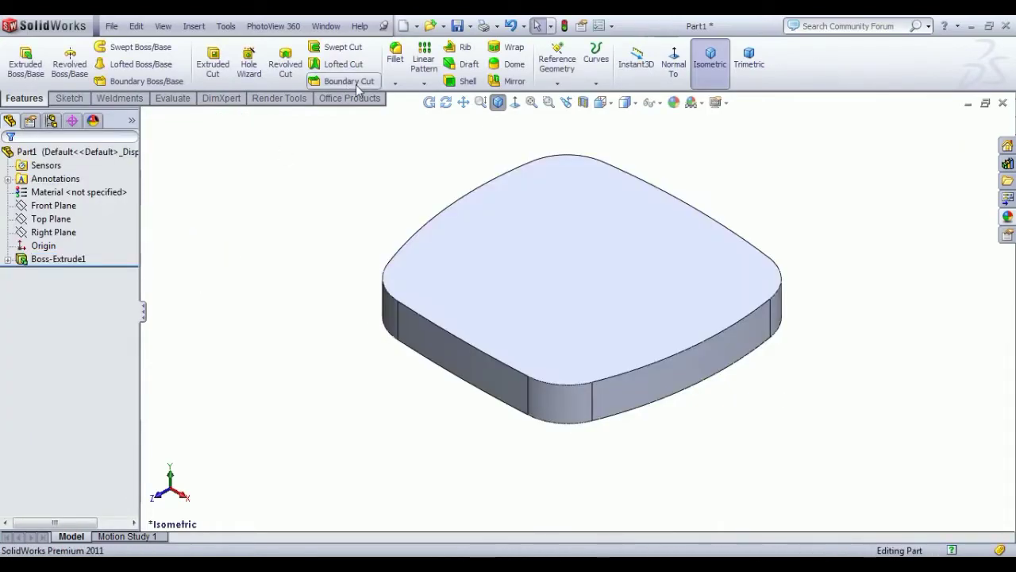
Fillet the upper perimeter edge of the extruded body with a 20 mm constant radius and tangent propagation
click(395, 52)
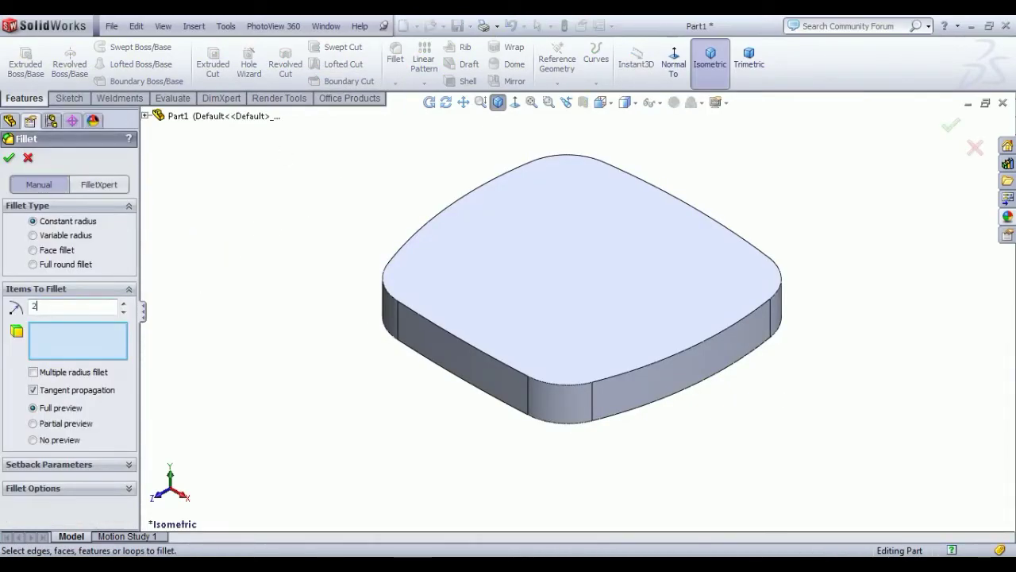
click(597, 383)
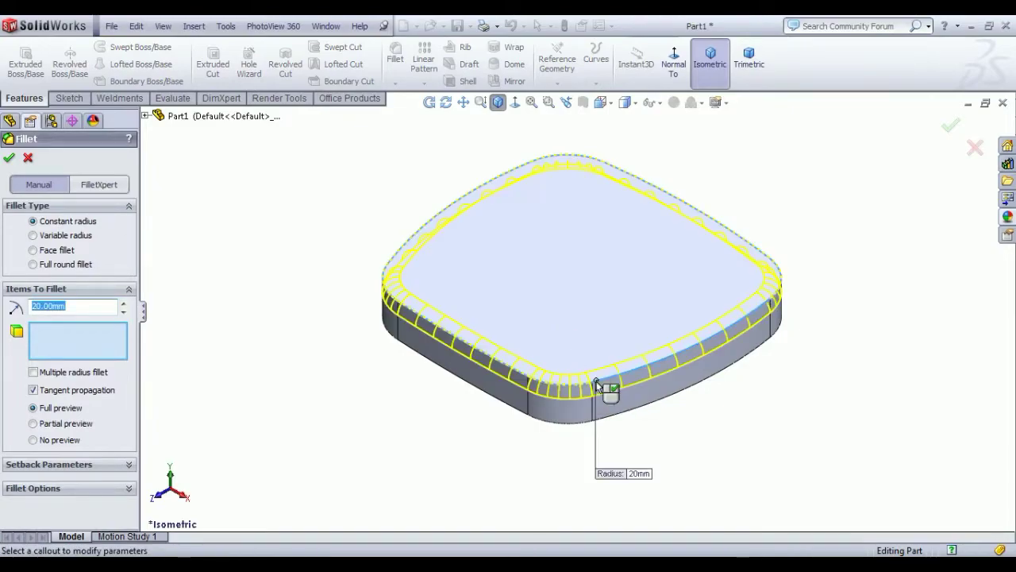
click(9, 158)
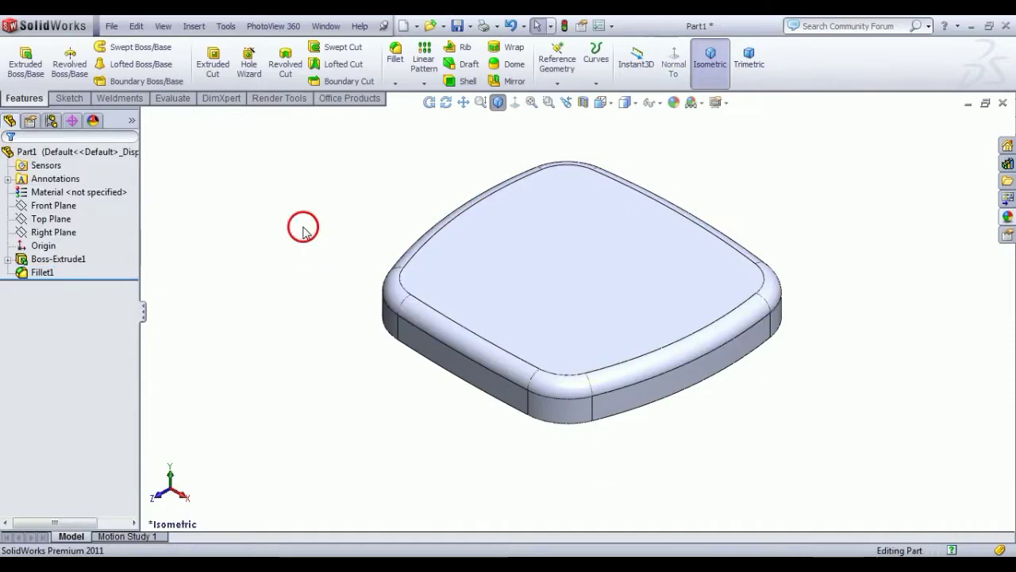
Start a sketch on the body's flat underside, viewed straight on, and draw a vertical centerline from the origin to the opposite edge
middle_drag(604, 357, 573, 262)
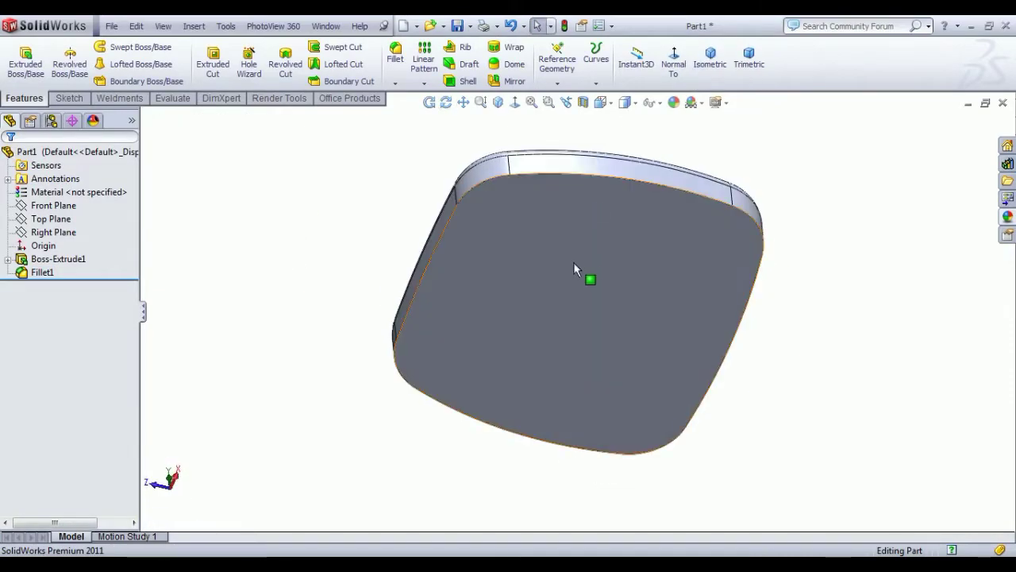
click(574, 262)
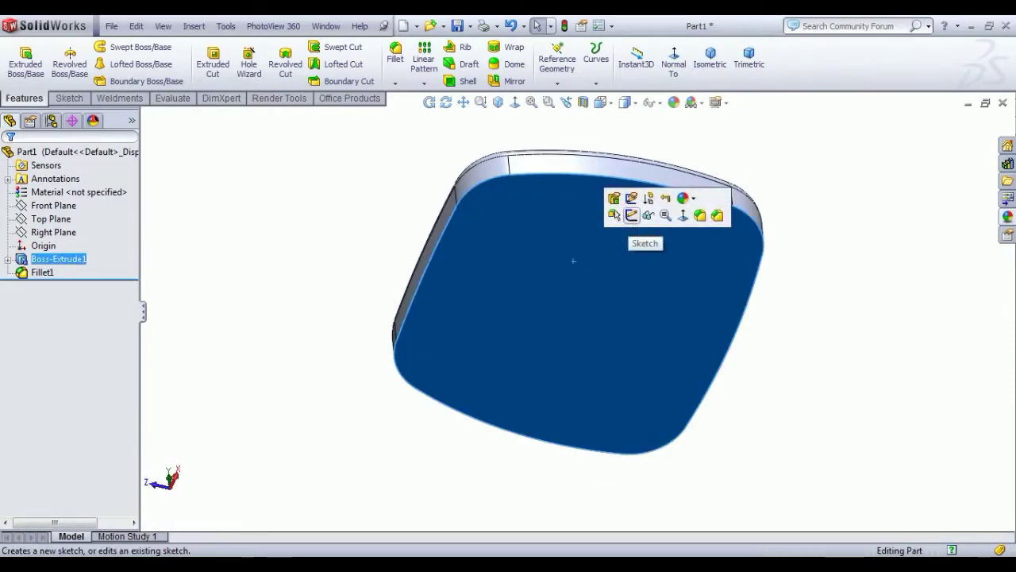
click(632, 216)
click(578, 64)
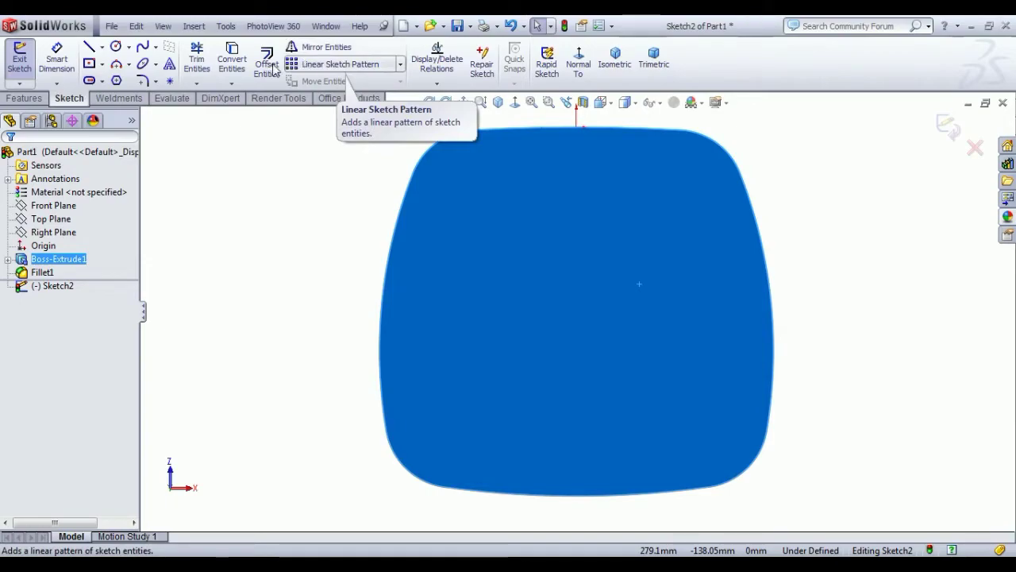
click(101, 47)
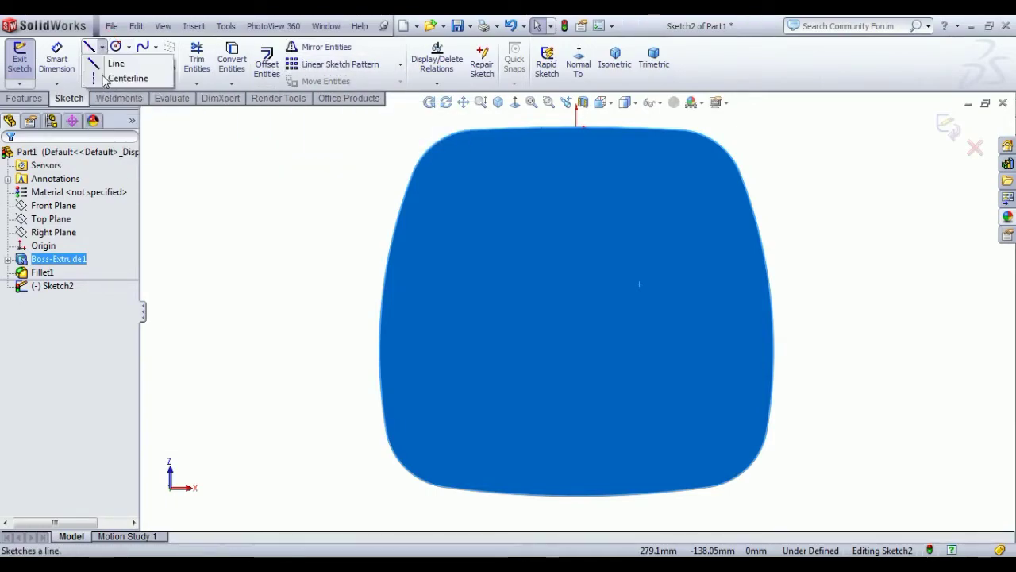
click(111, 79)
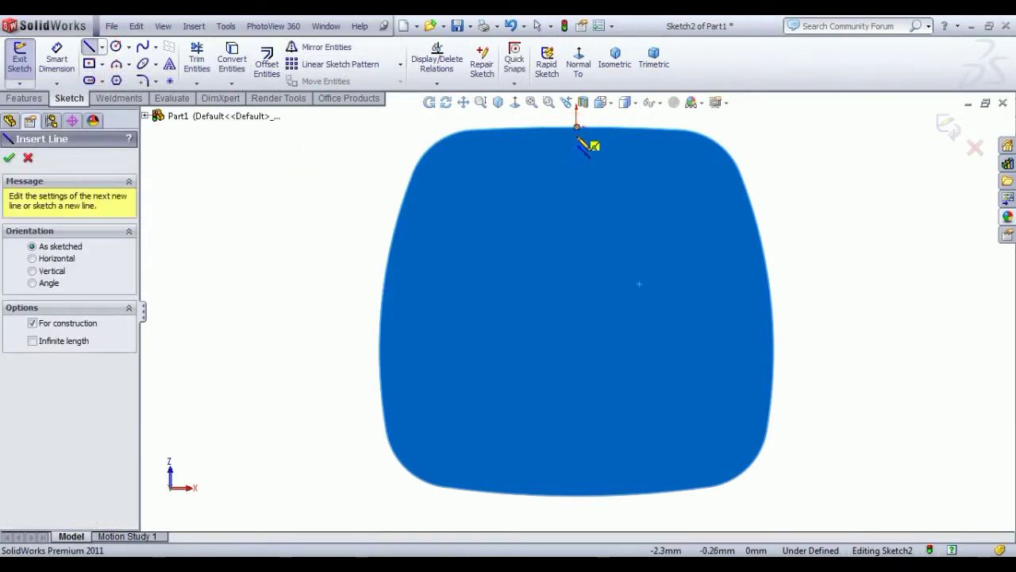
click(577, 127)
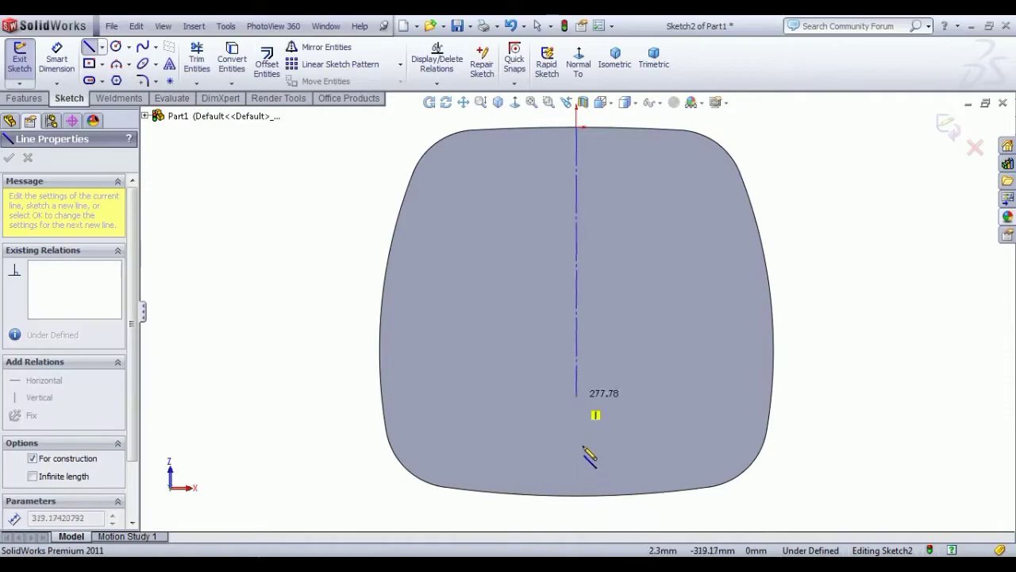
click(578, 494)
right_click(851, 141)
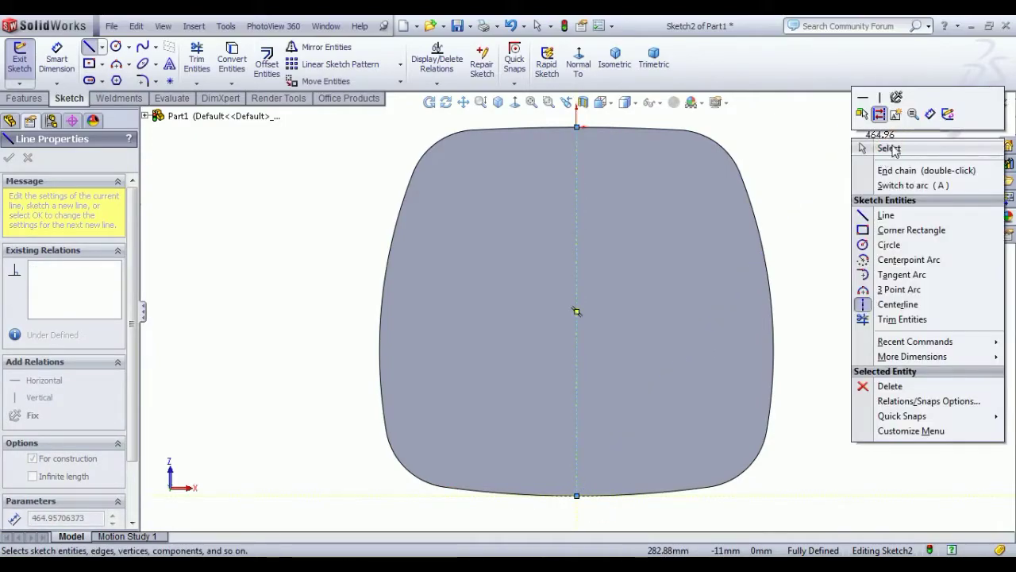
click(890, 148)
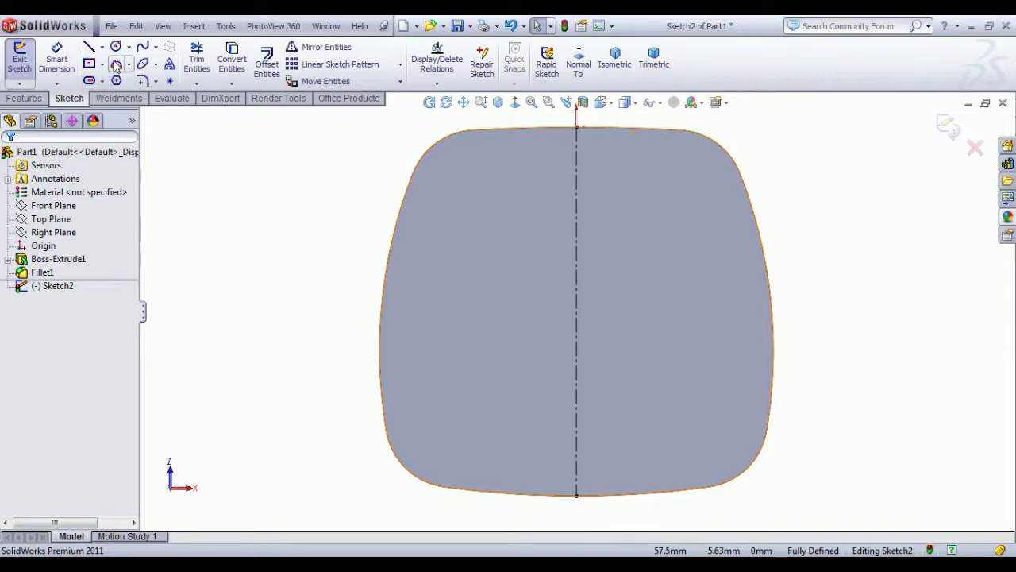
Sketch two six-sided inscribed-circle polygons centered on the centerline, about 53 mm near the origin and about 68 mm near the far end
click(117, 81)
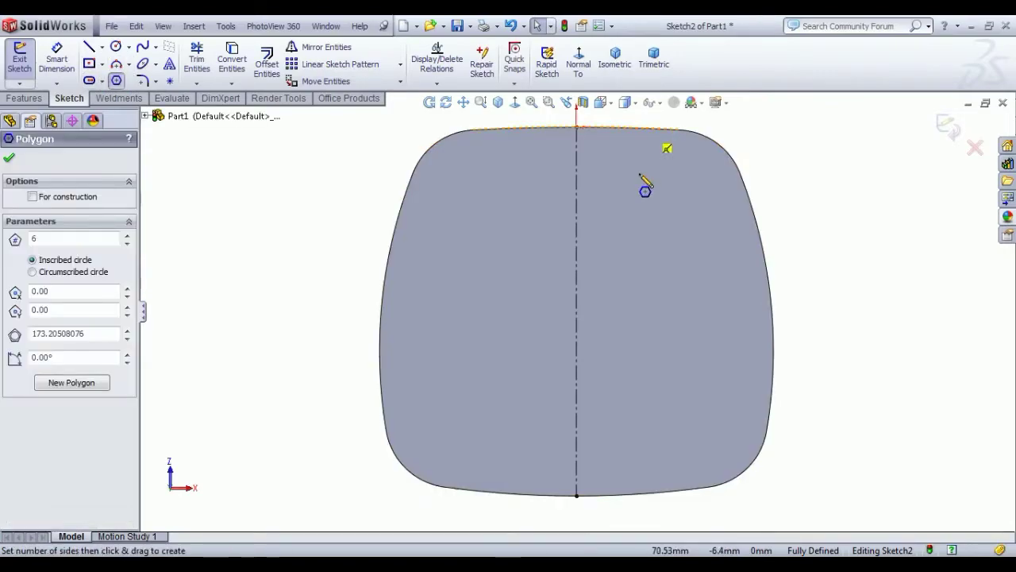
drag(577, 184, 578, 213)
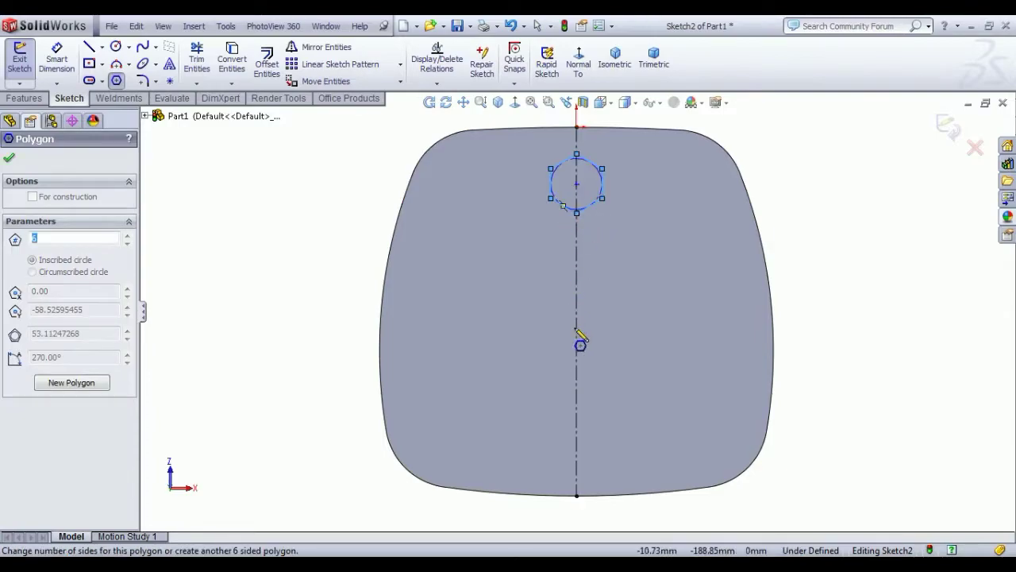
click(583, 421)
drag(588, 429, 592, 460)
right_click(787, 212)
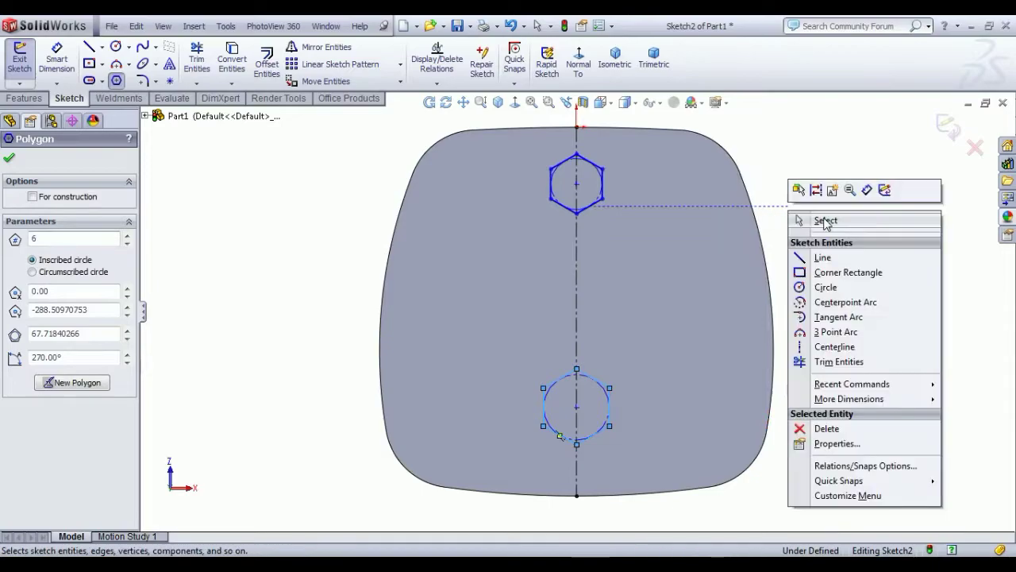
click(822, 218)
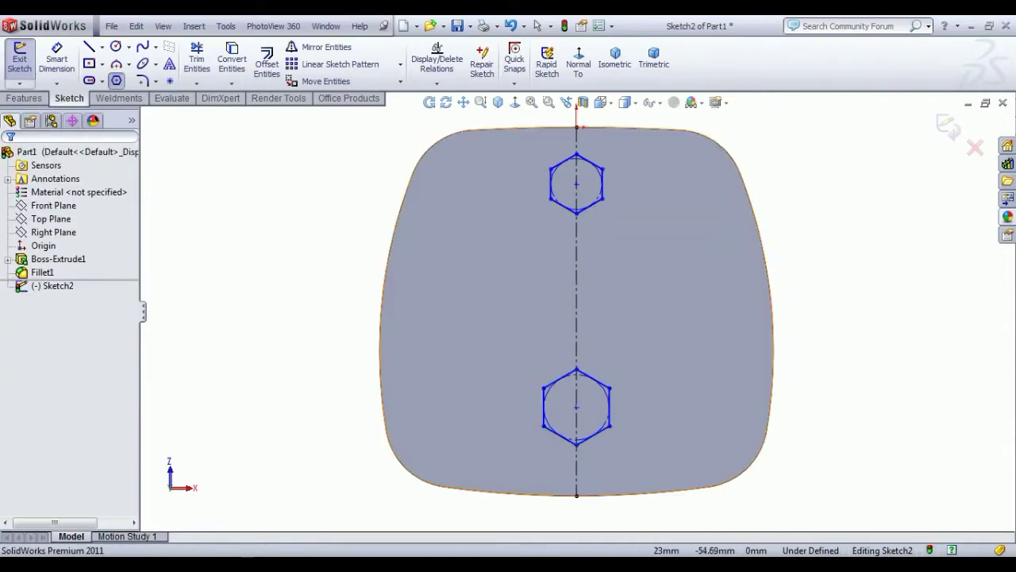
Apply an Equal relation to the inscribed construction circles of the two hexagons
click(596, 172)
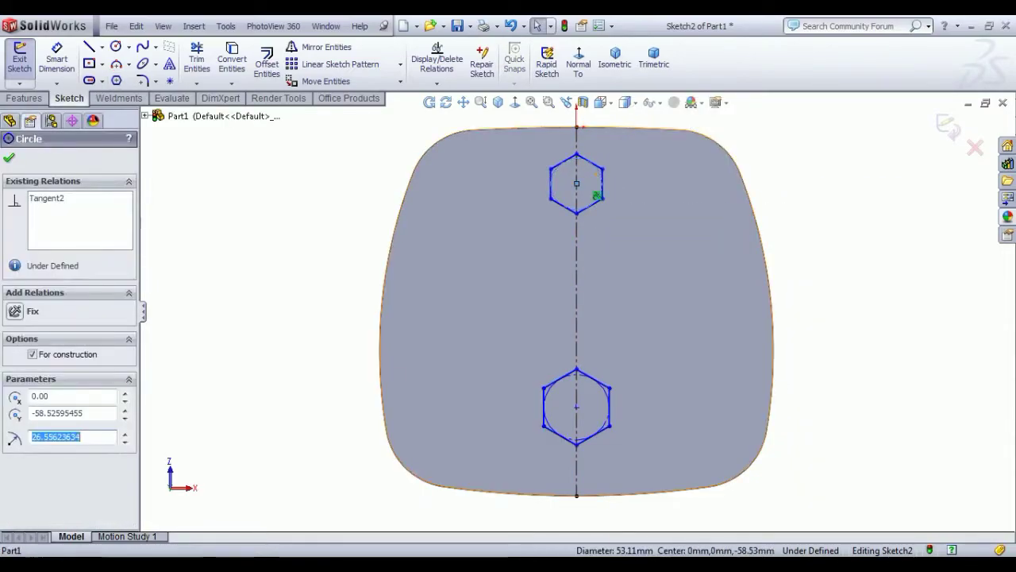
ctrl+click(604, 395)
click(703, 333)
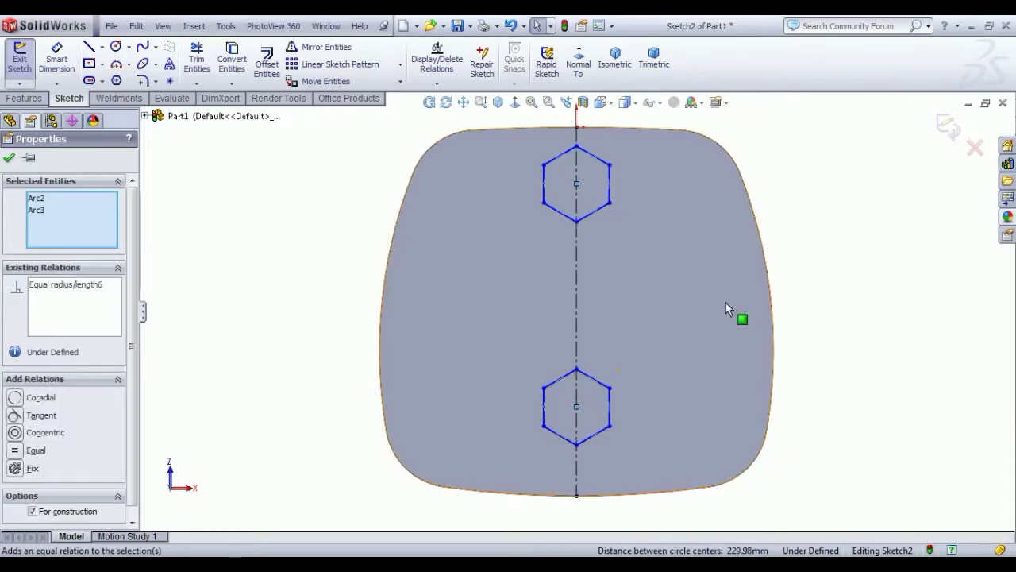
click(821, 248)
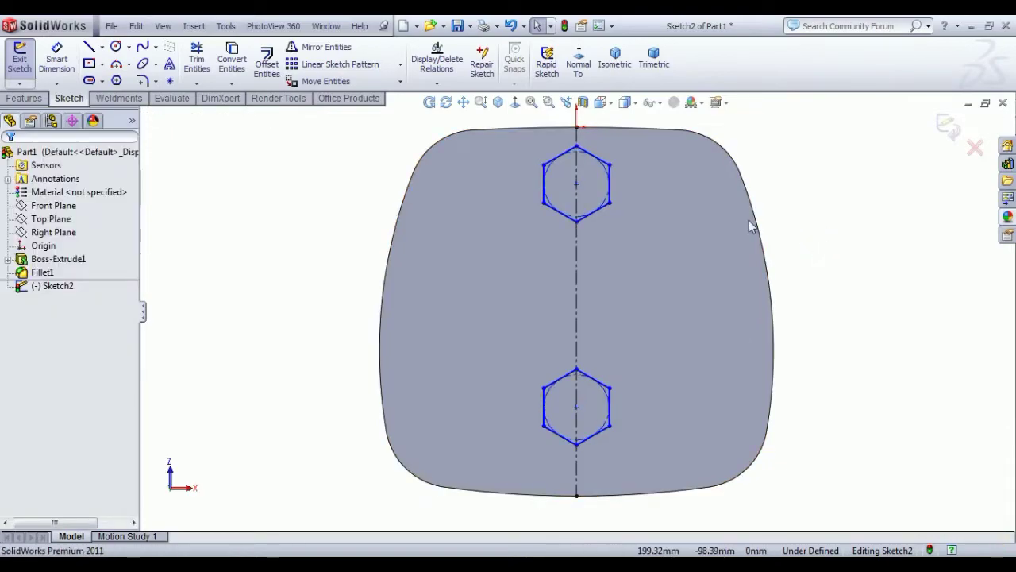
Dimension the vertical distance between the two hexagon centers as 203 mm
click(57, 60)
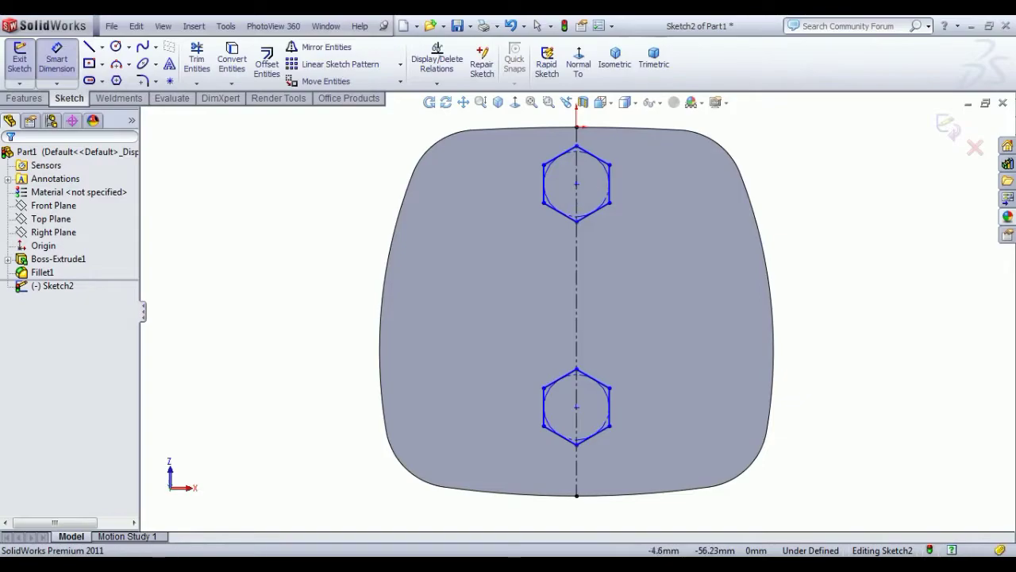
click(577, 184)
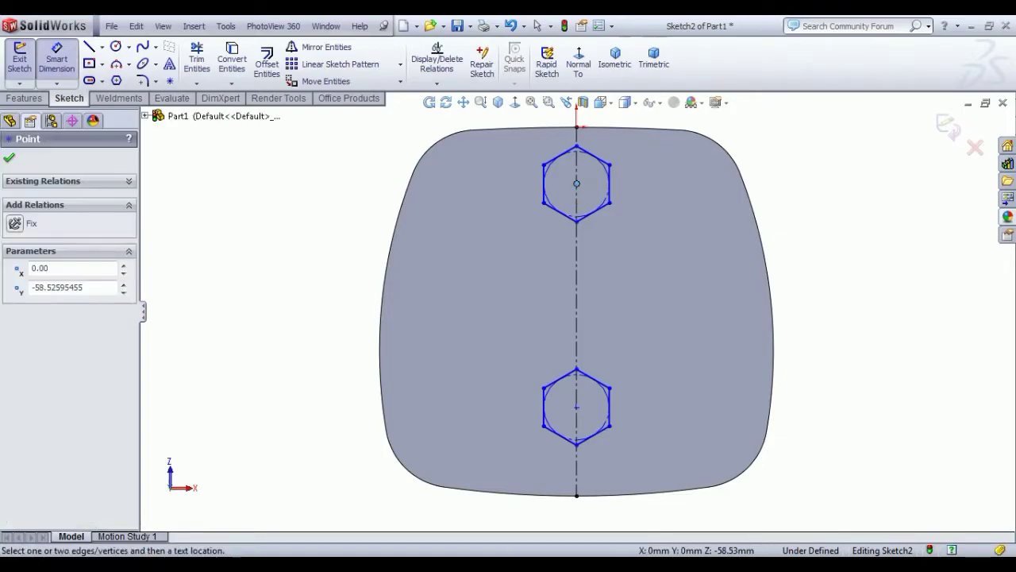
click(578, 407)
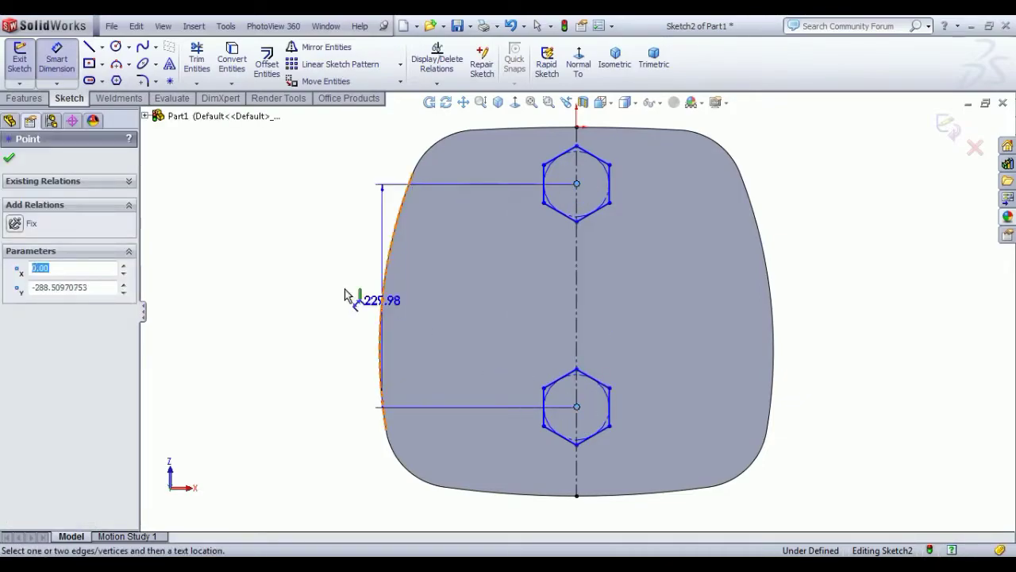
click(349, 299)
text(203)
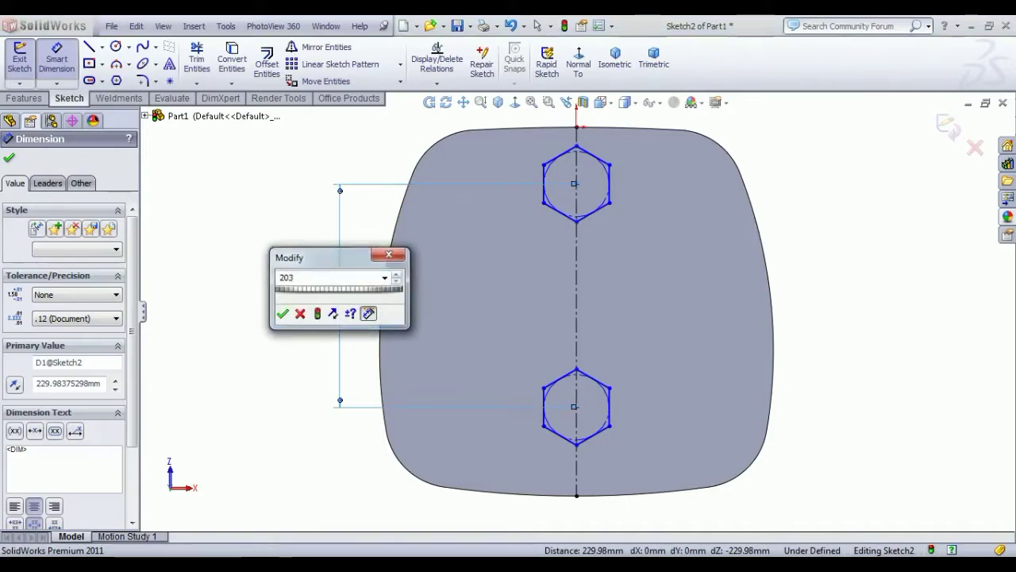
key(Return)
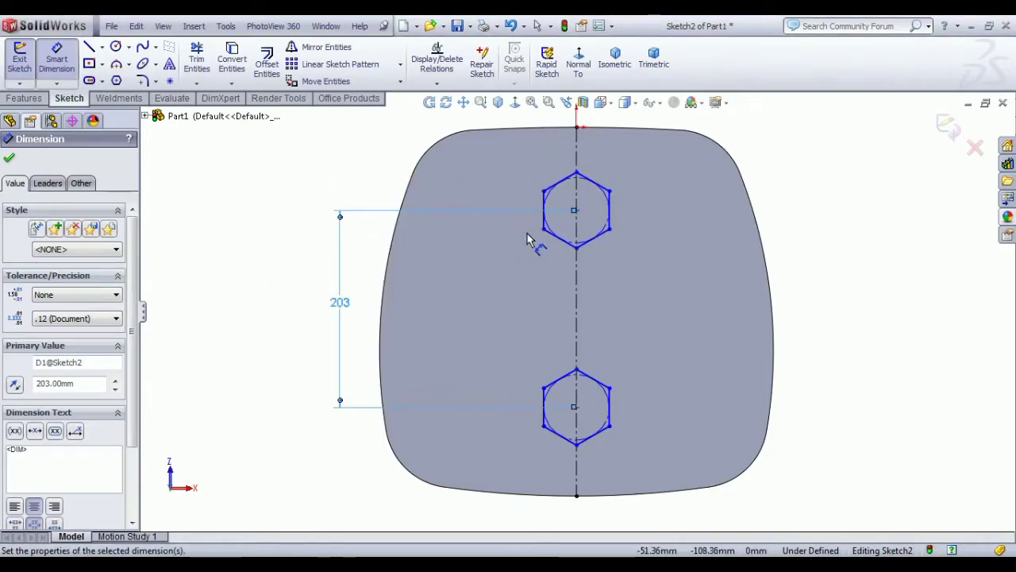
Dimension the center of the hexagon nearest the origin 70 mm from the origin
click(575, 211)
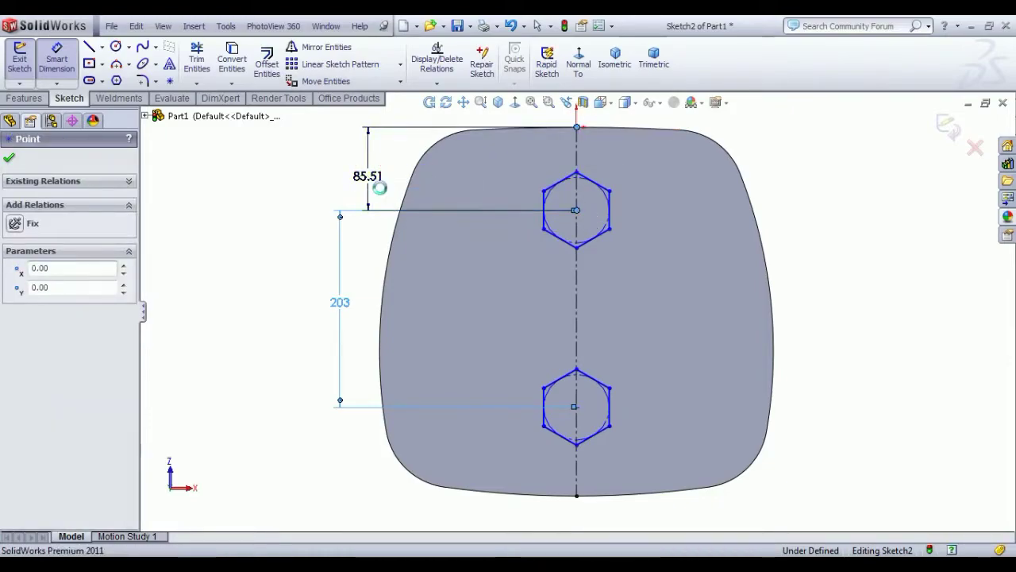
click(372, 185)
key(Return)
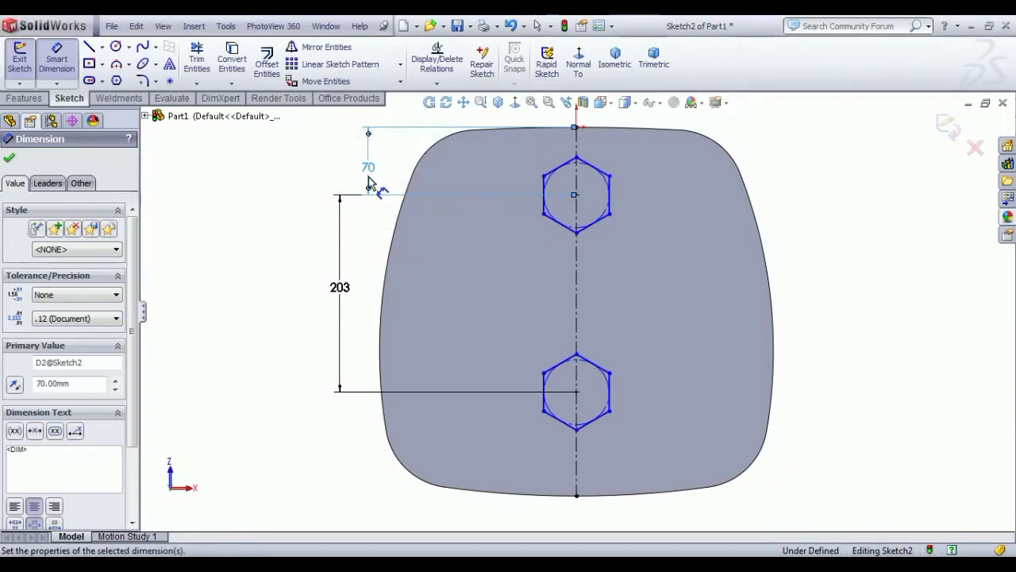
Dimension the inscribed circle of the hexagon nearest the origin to a 13 mm diameter and leave the dimension tool
click(613, 217)
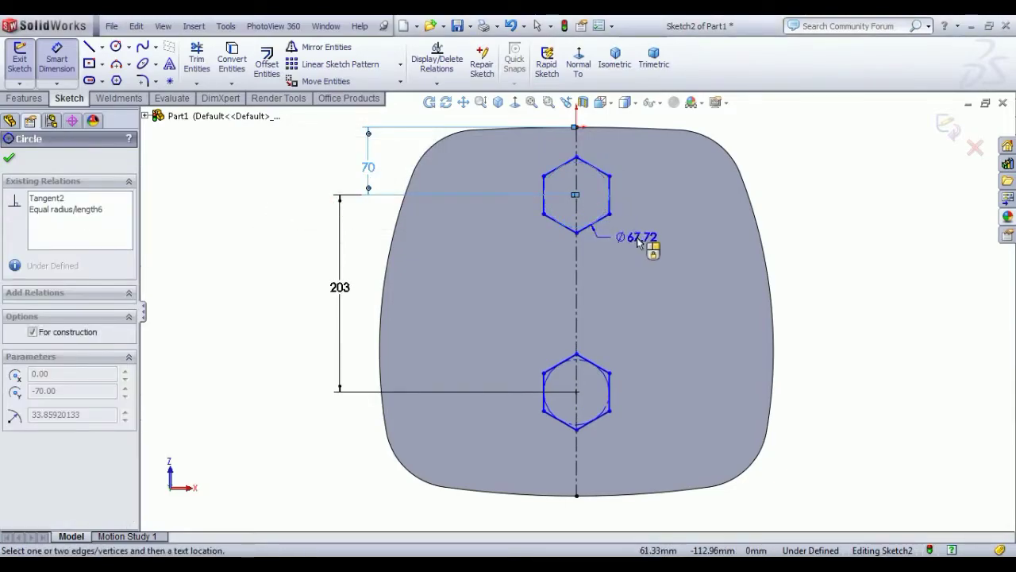
click(649, 243)
text(1)
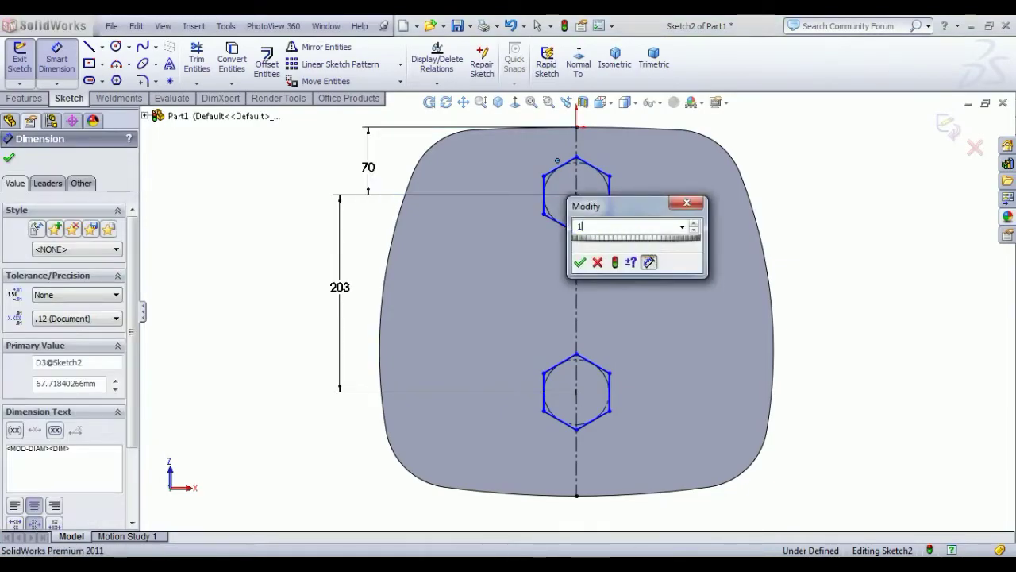
text(3)
key(Return)
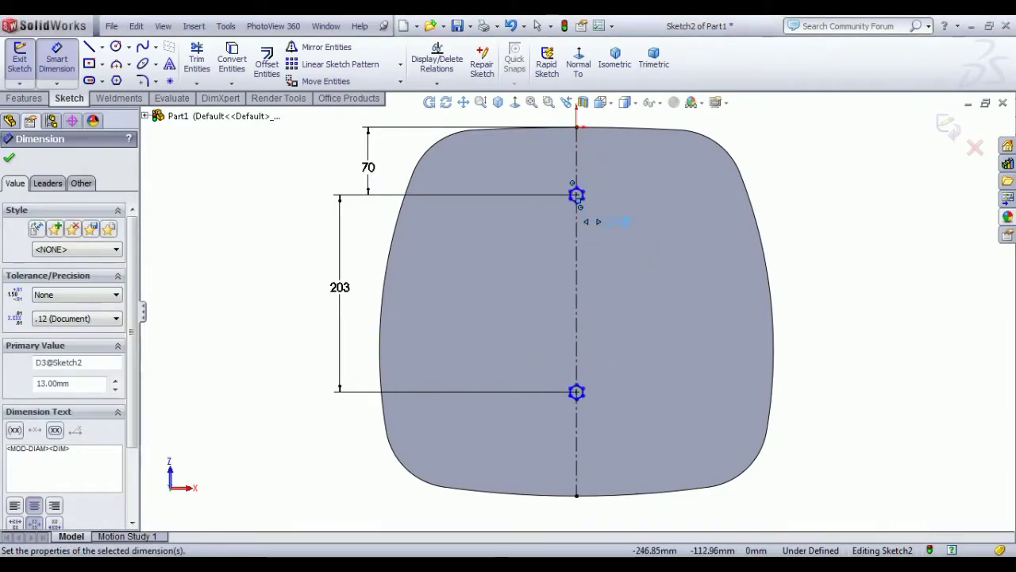
right_click(275, 219)
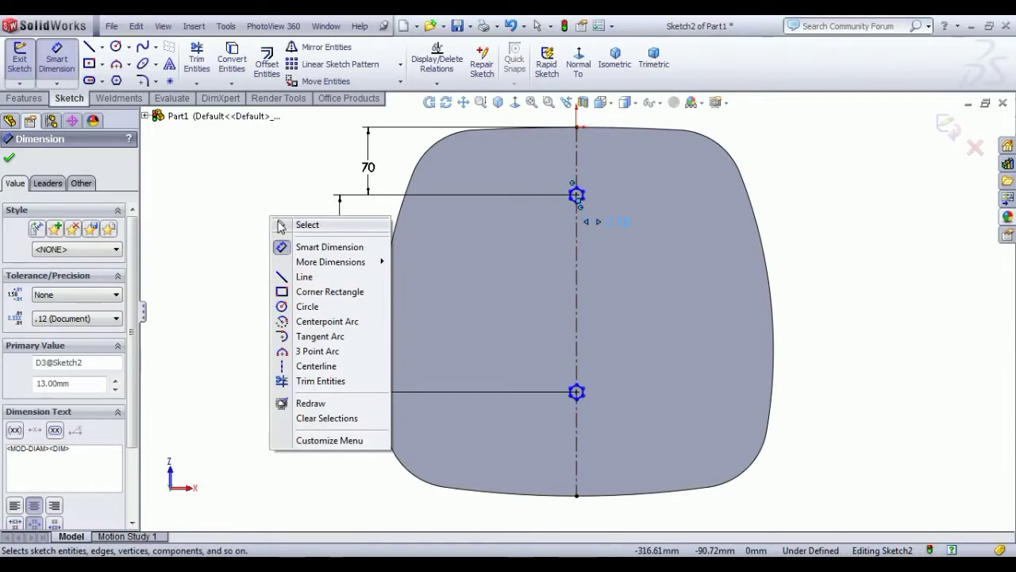
click(306, 225)
Make a vertical side of the hexagon nearest the origin parallel to the centerline
scroll(545, 188, down, 5)
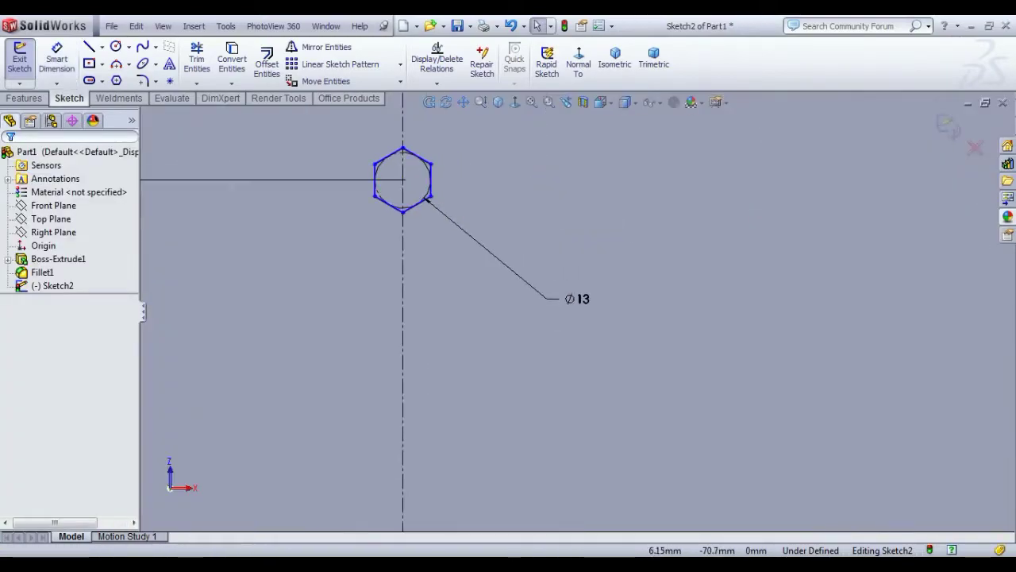
click(431, 188)
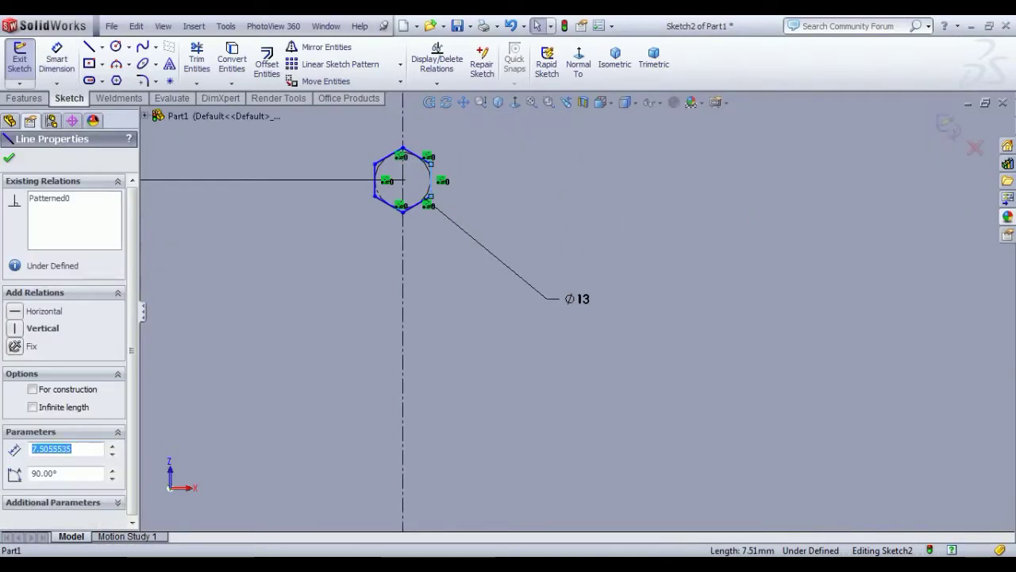
ctrl+click(404, 126)
click(436, 83)
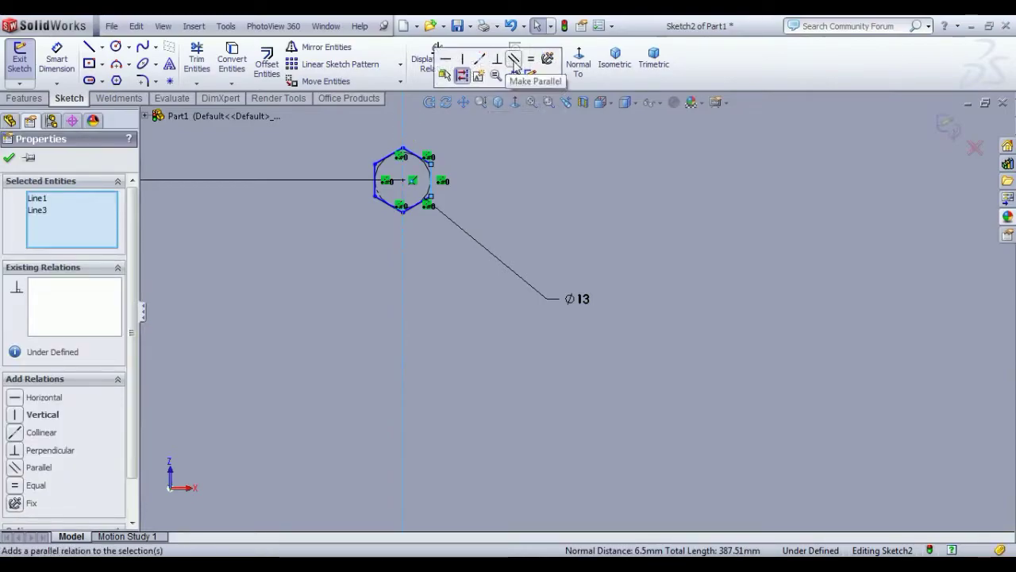
click(745, 330)
Make a vertical side of the hexagon farther from the origin parallel to the centerline
scroll(587, 416, up, 3)
scroll(508, 436, down, 8)
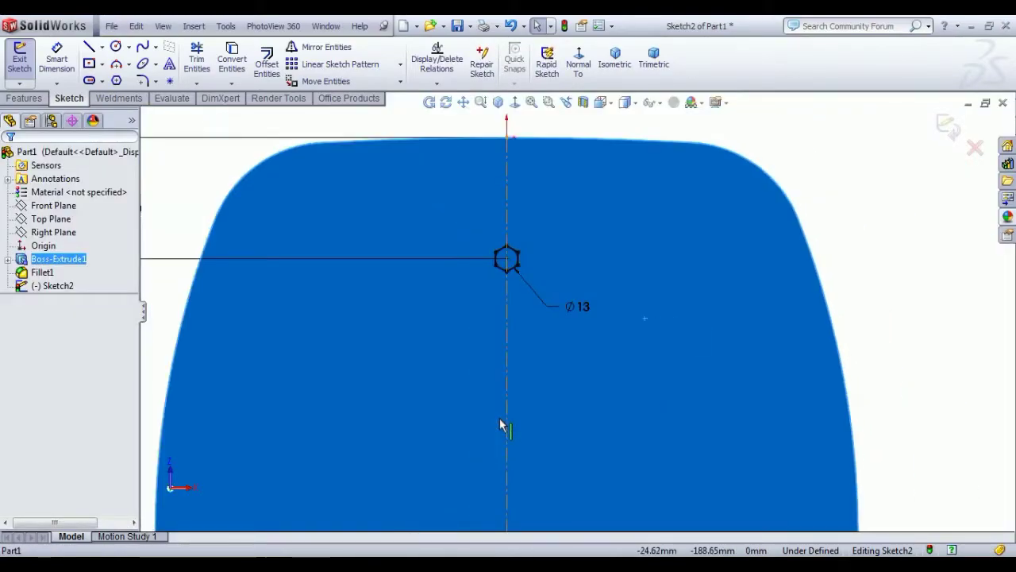
scroll(556, 462, up, 3)
scroll(540, 398, down, 6)
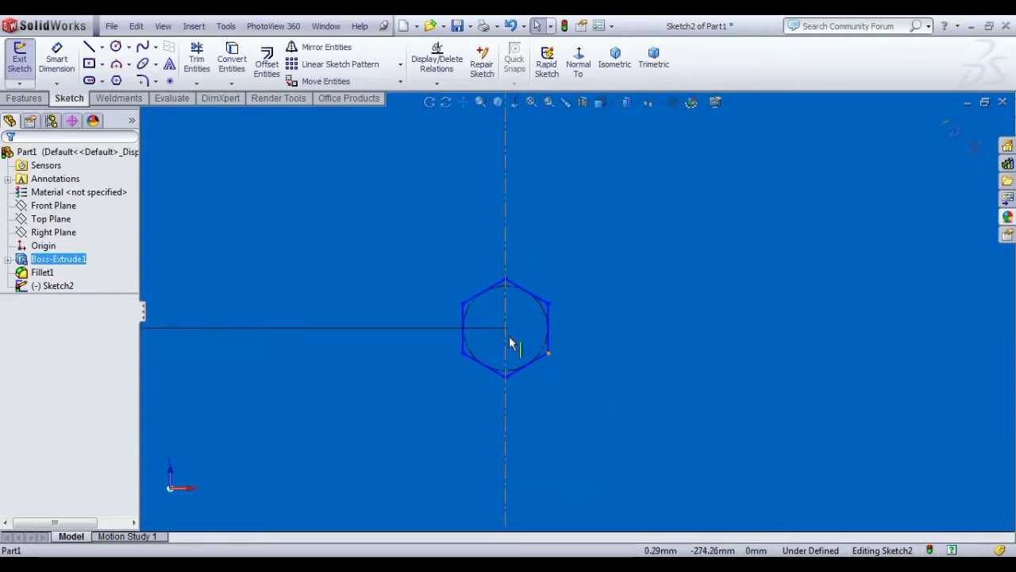
click(547, 329)
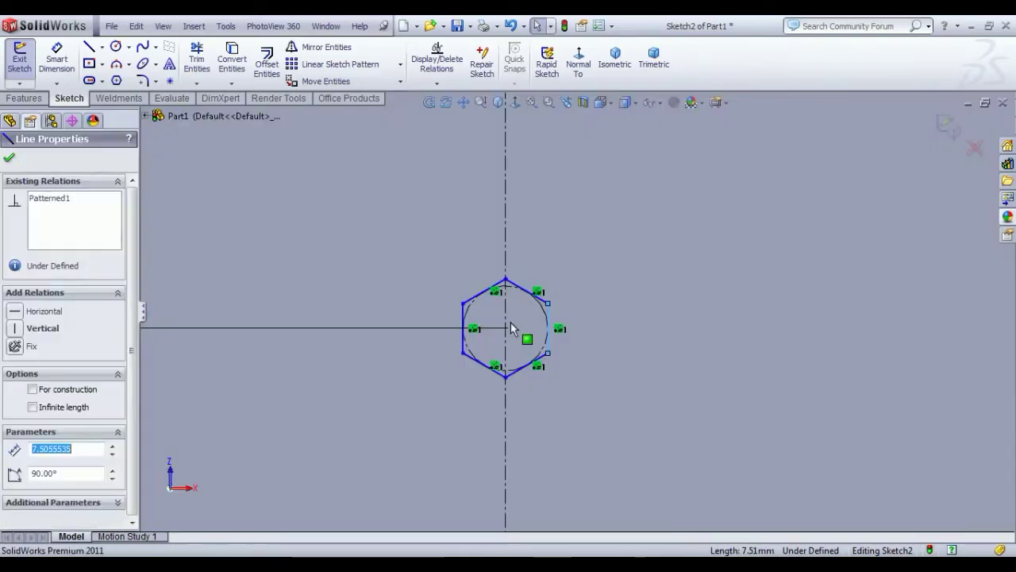
click(511, 321)
ctrl+click(509, 325)
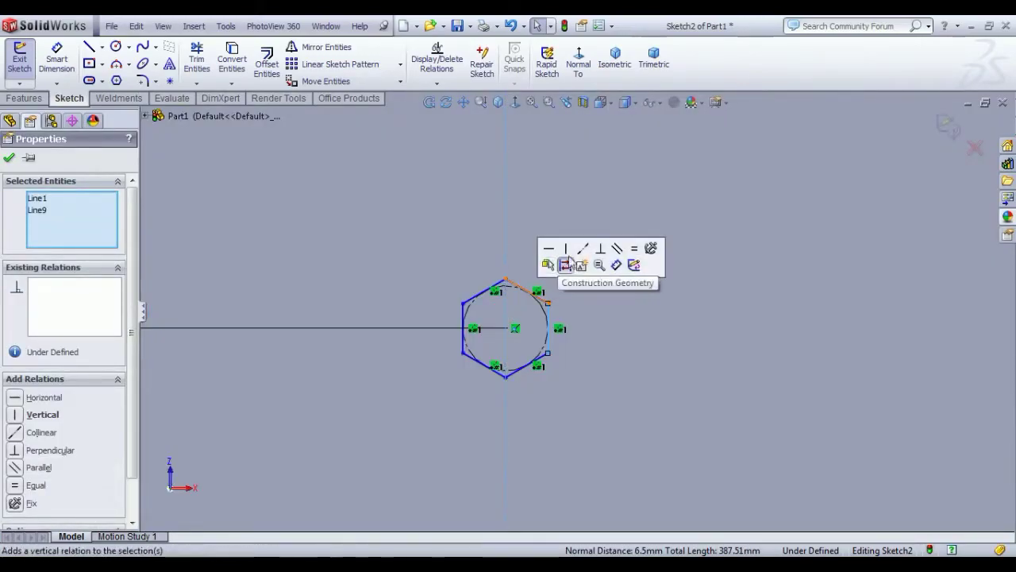
click(617, 249)
click(668, 314)
scroll(734, 331, down, 8)
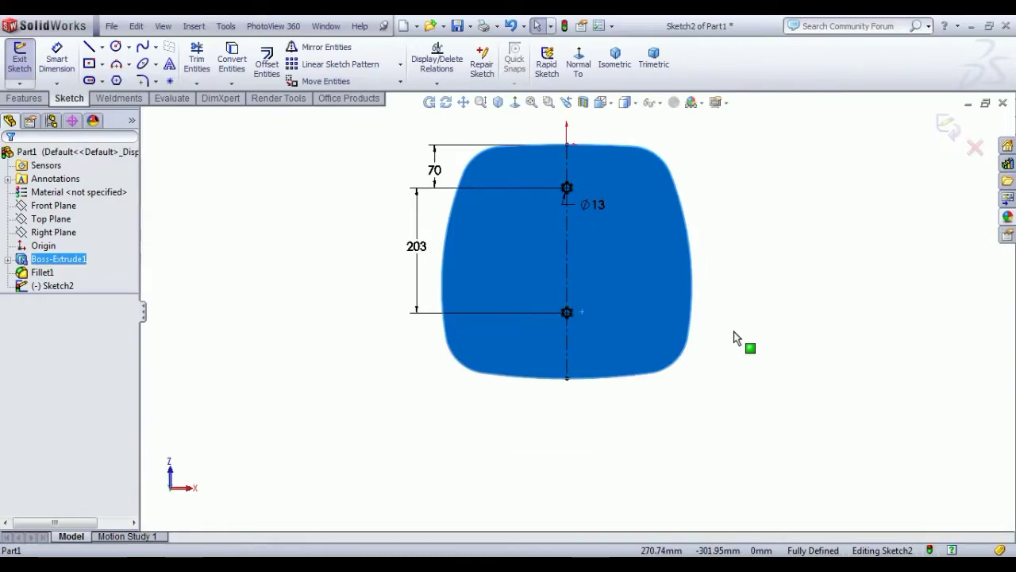
click(463, 432)
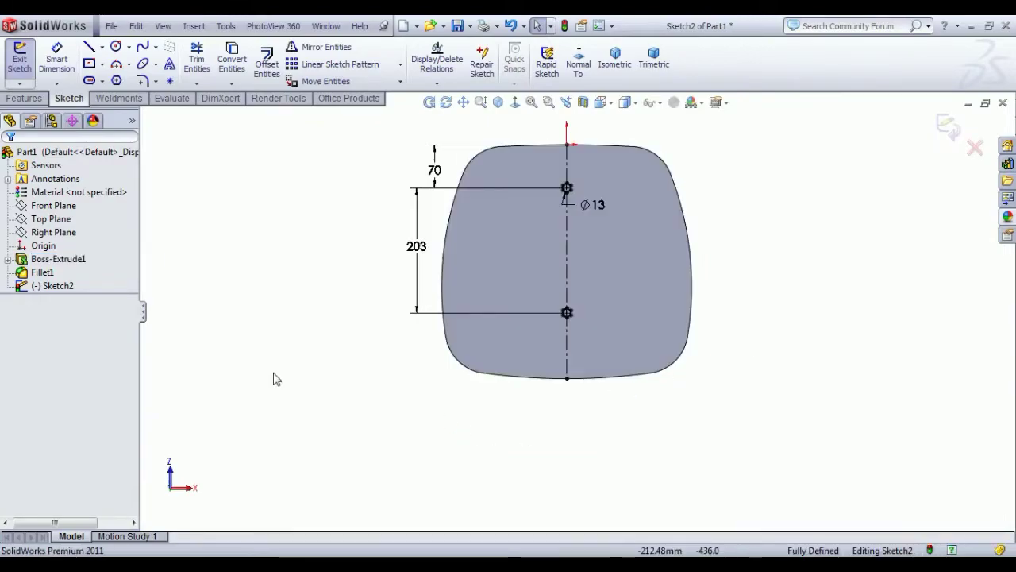
Exit the sketch, cut both hexagons 20 mm deep as a blind extruded cut and switch to the isometric view
click(20, 59)
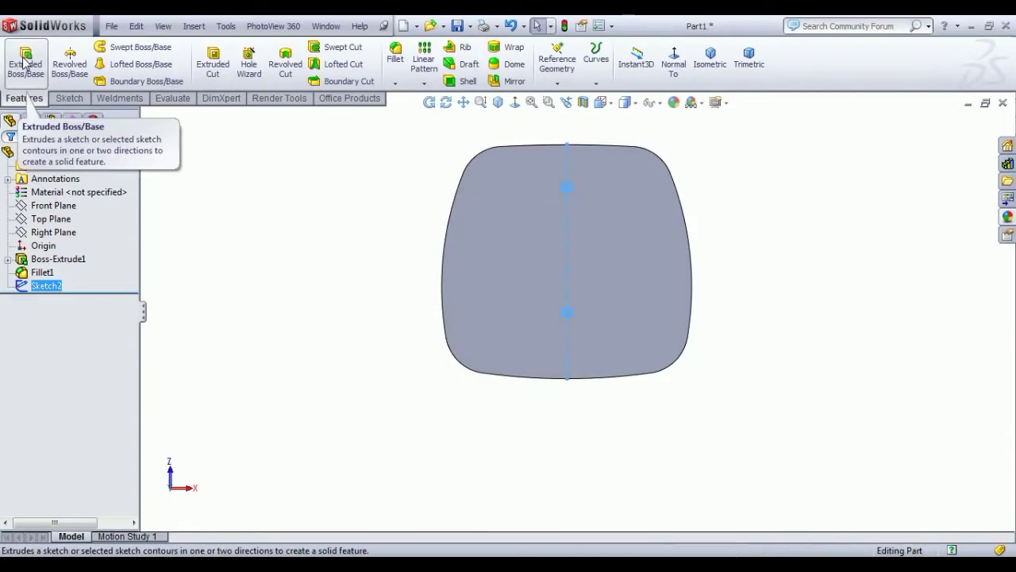
click(213, 61)
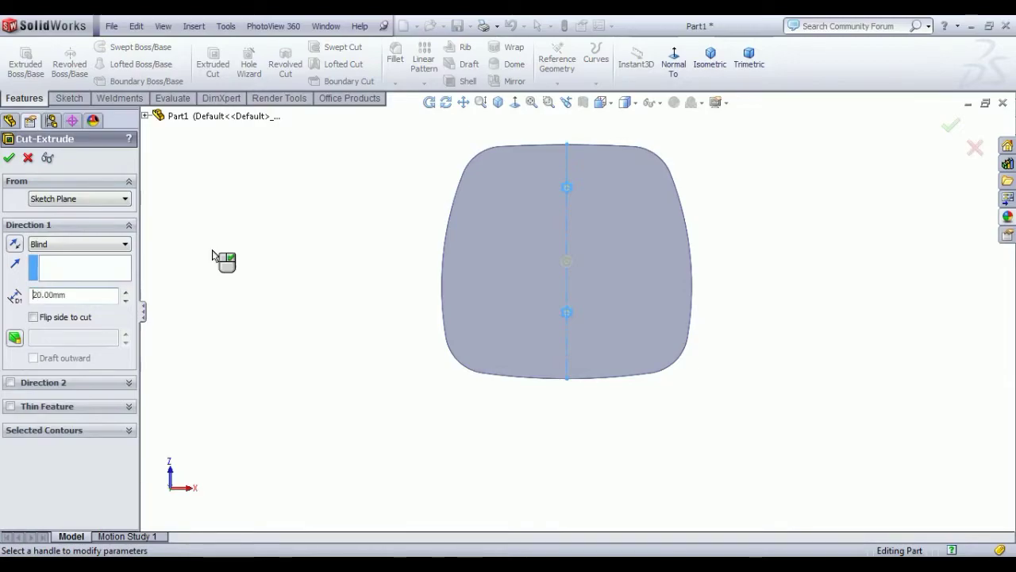
click(9, 158)
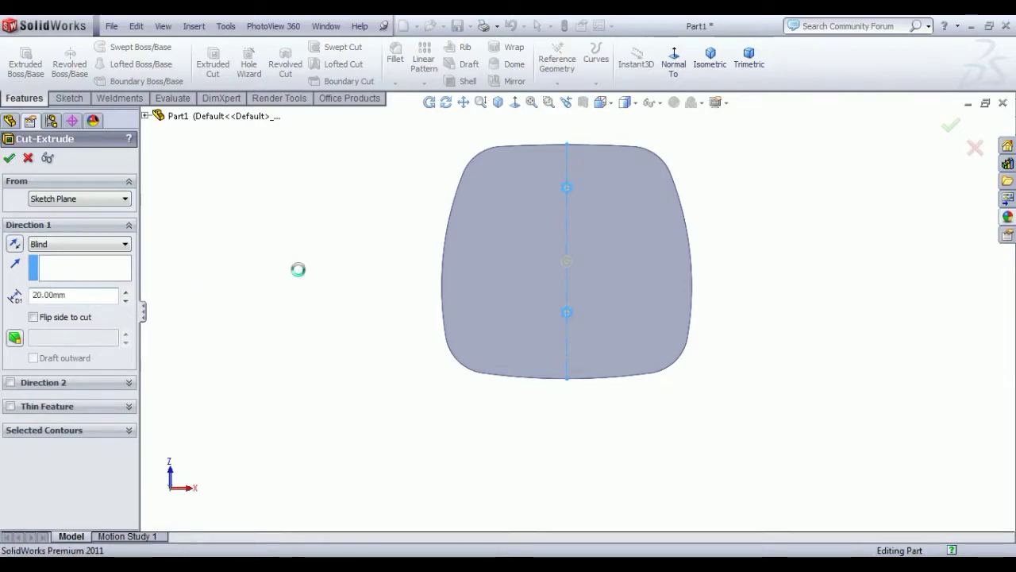
scroll(630, 194, down, 2)
scroll(493, 176, down, 4)
middle_drag(473, 191, 544, 201)
click(711, 59)
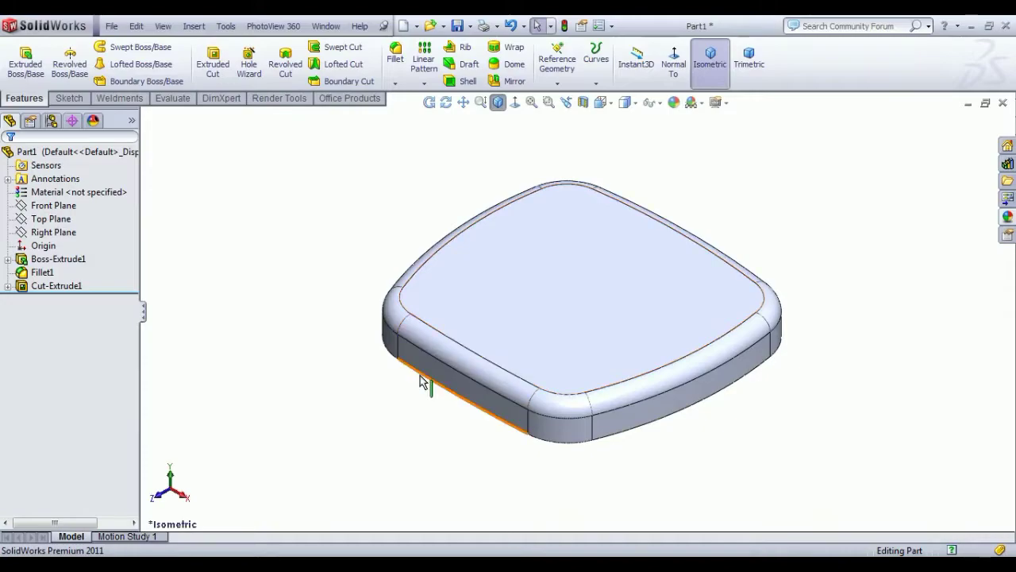
Start a sketch on the body's flat underside, convert the face's outline into sketch entities and exit the sketch
click(47, 232)
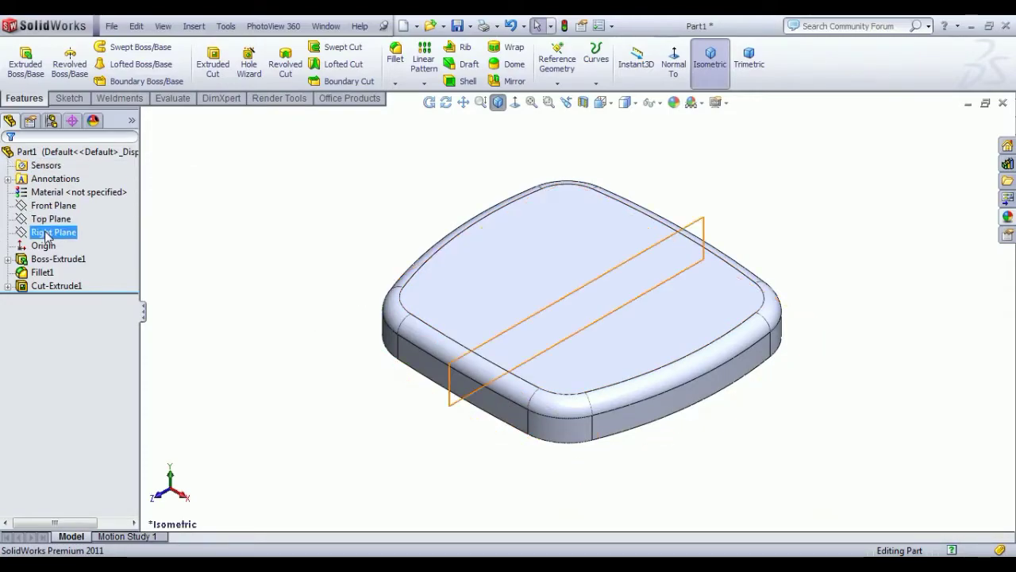
click(51, 219)
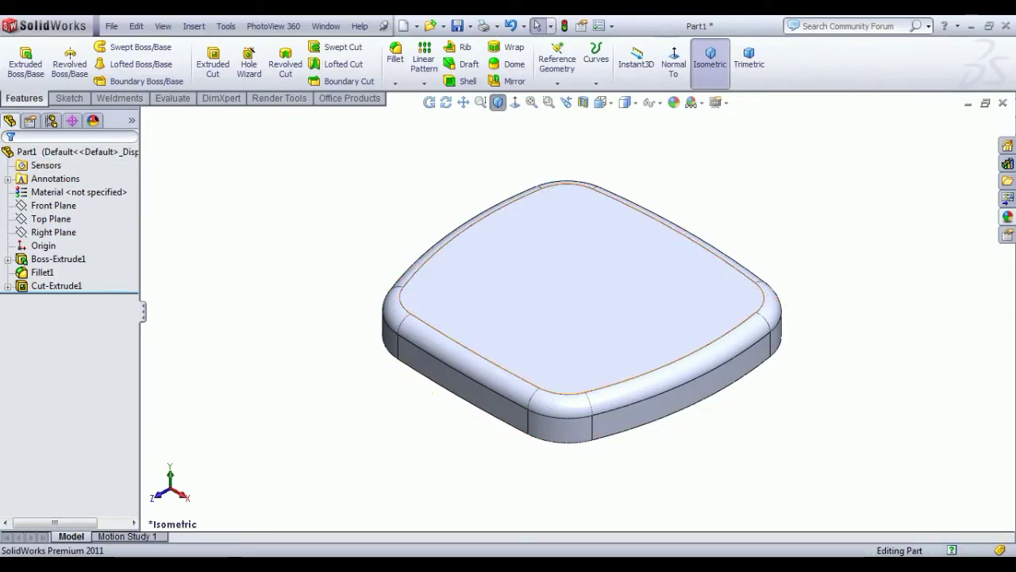
middle_drag(560, 383, 571, 317)
click(575, 306)
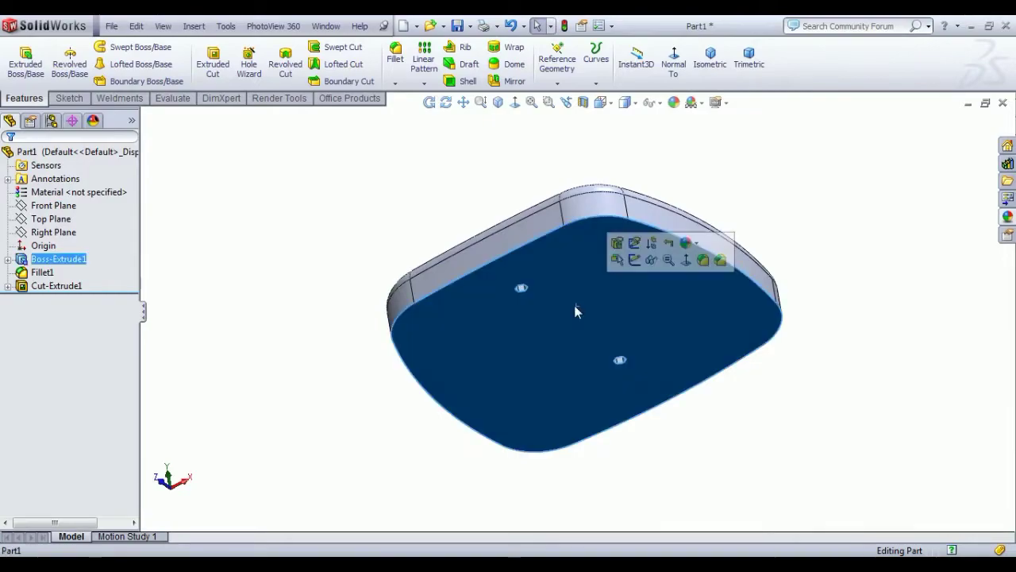
click(635, 259)
click(230, 73)
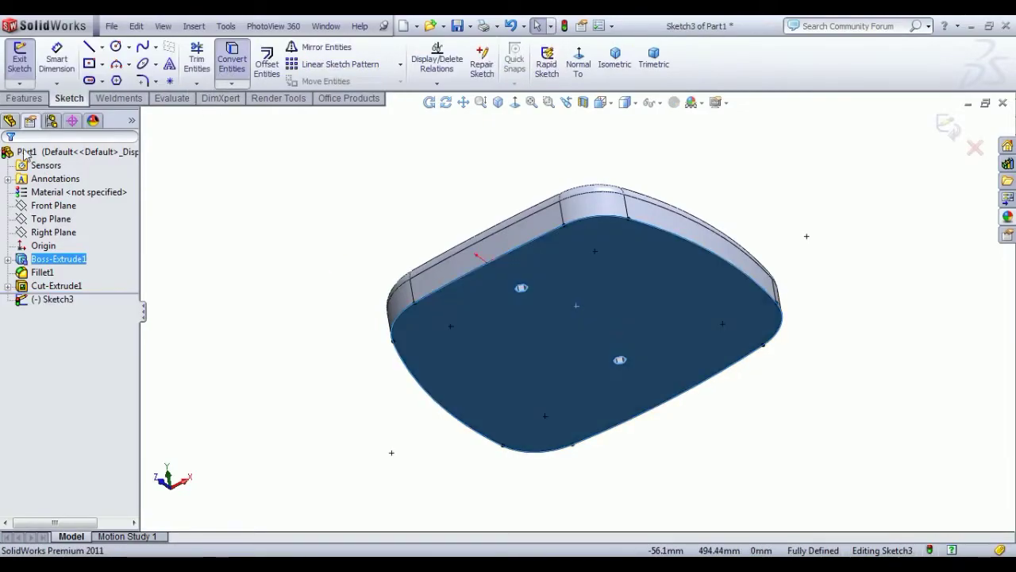
click(11, 161)
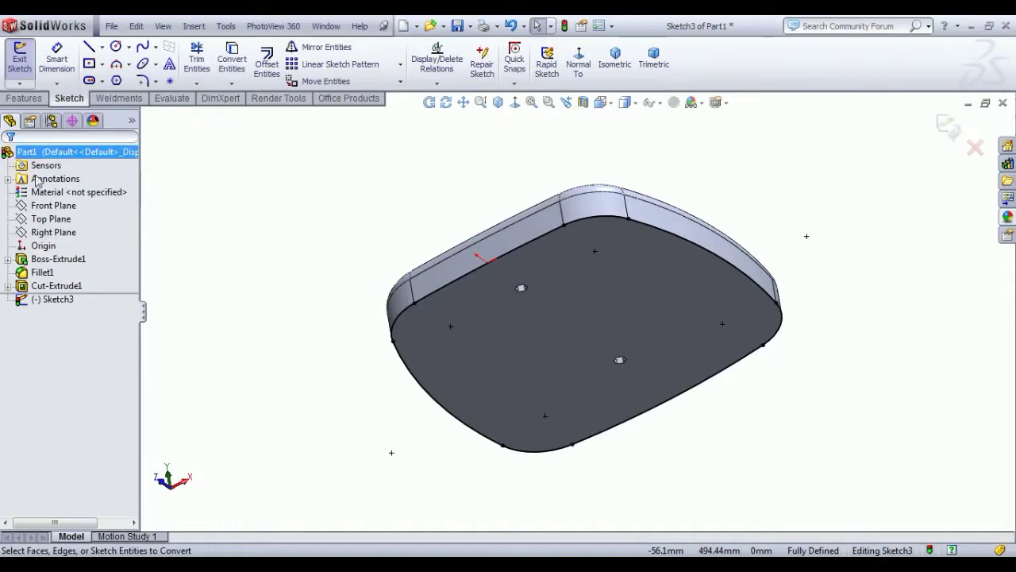
click(21, 66)
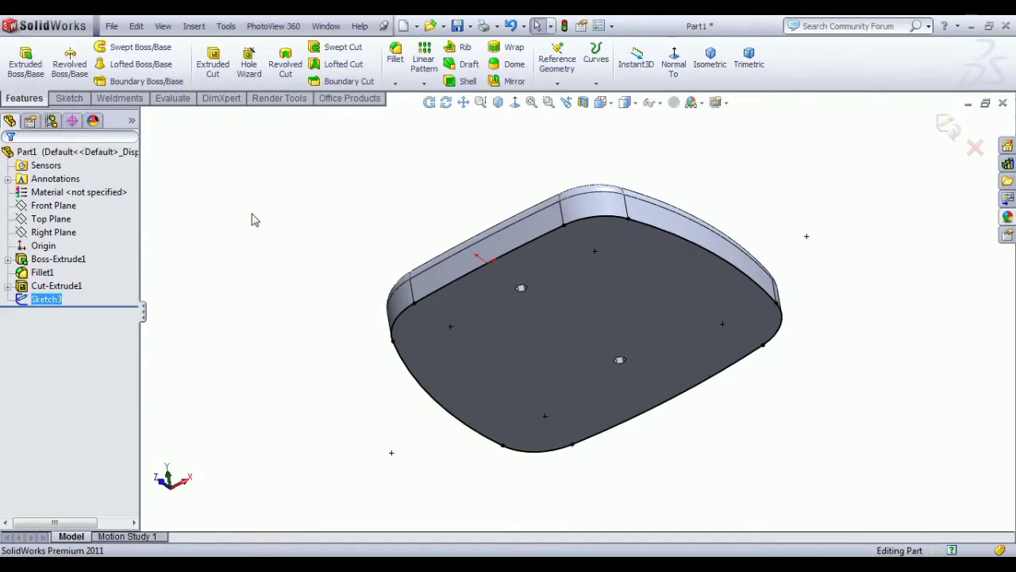
Start a sketch on the Right Plane and draw a vertical straight slot about 9 mm long and 2.9 mm wide outside the body near the origin
click(711, 57)
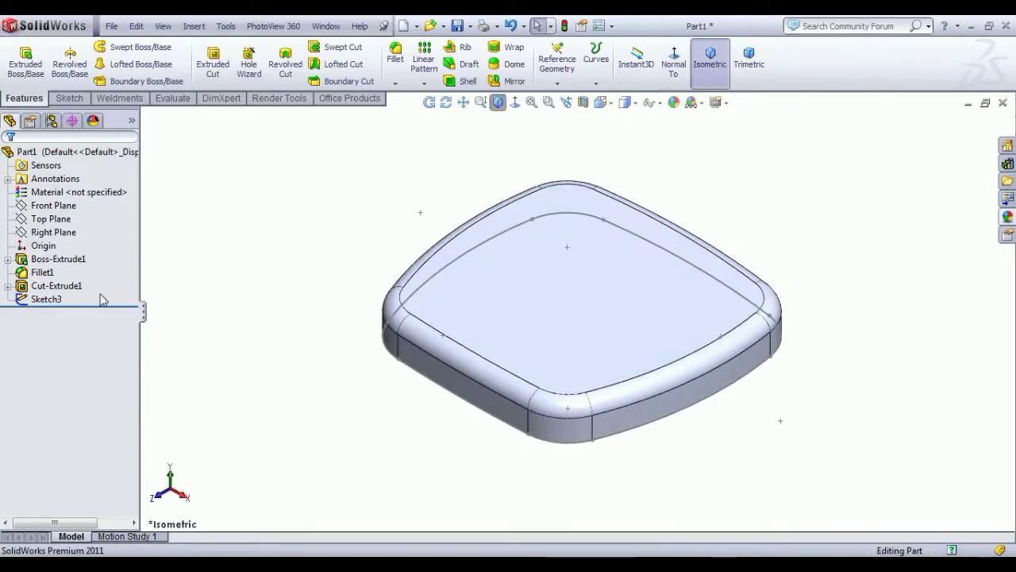
click(56, 232)
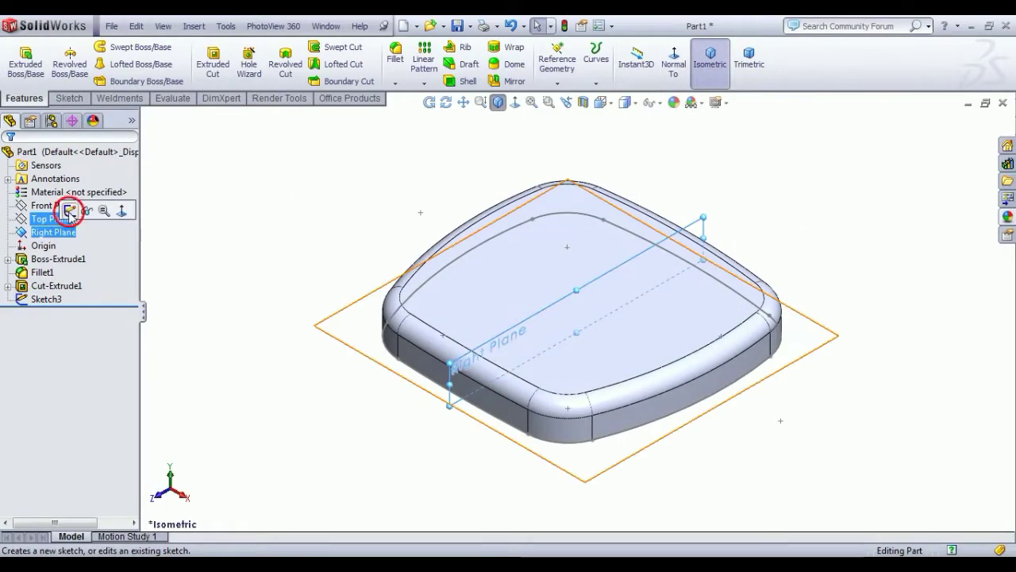
click(69, 209)
click(576, 70)
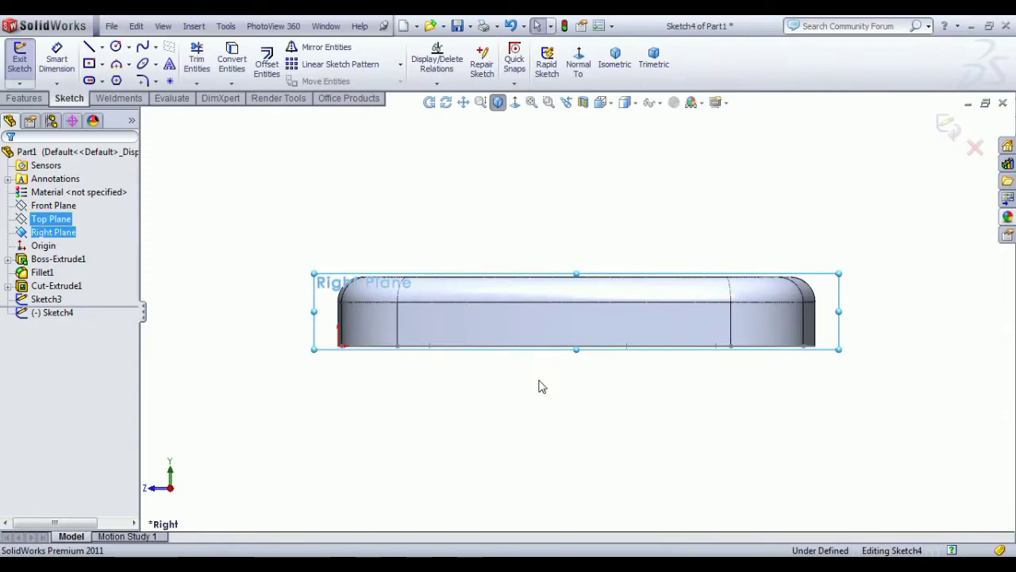
scroll(594, 328, down, 6)
scroll(594, 331, down, 2)
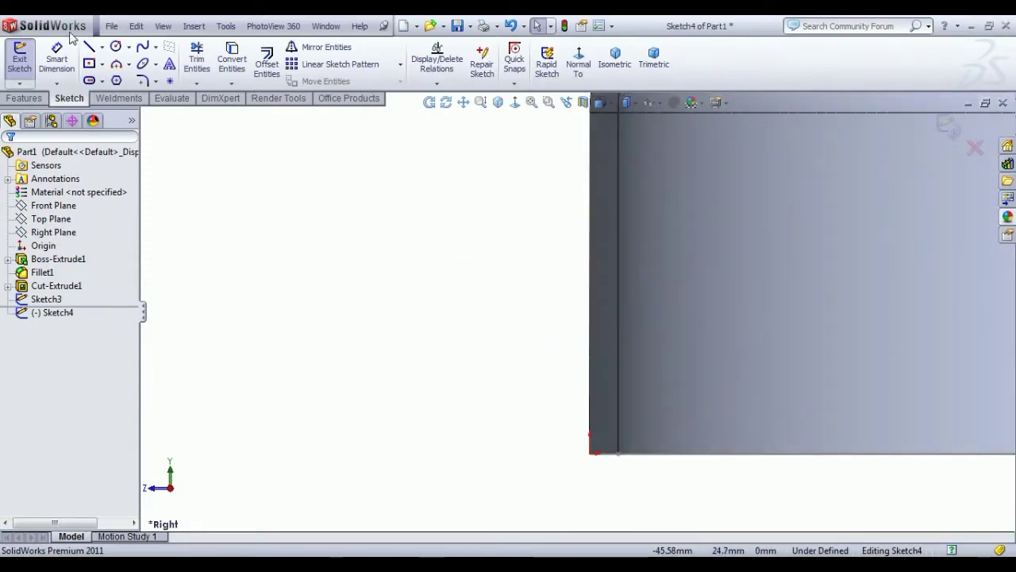
click(93, 80)
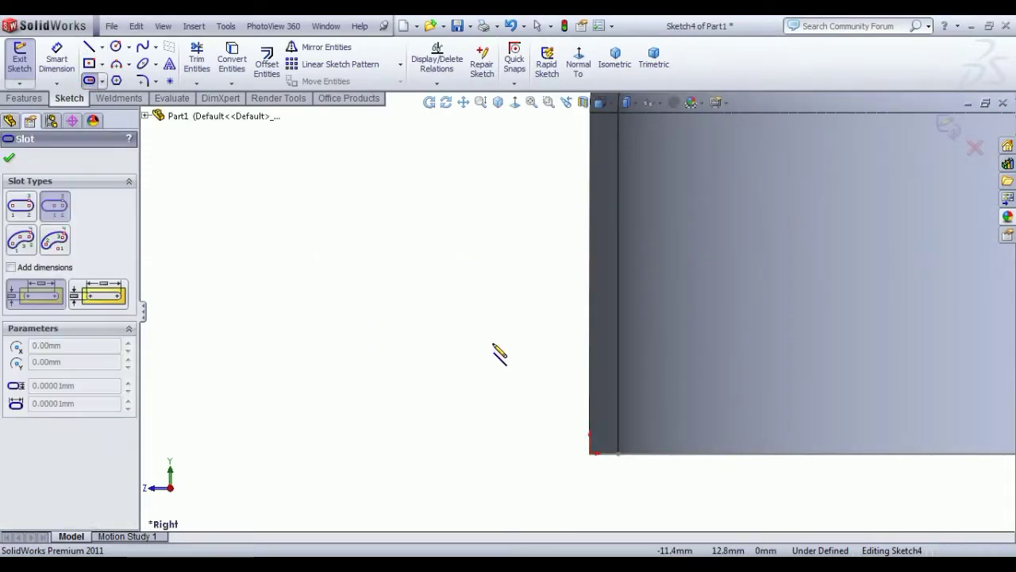
click(556, 446)
click(570, 417)
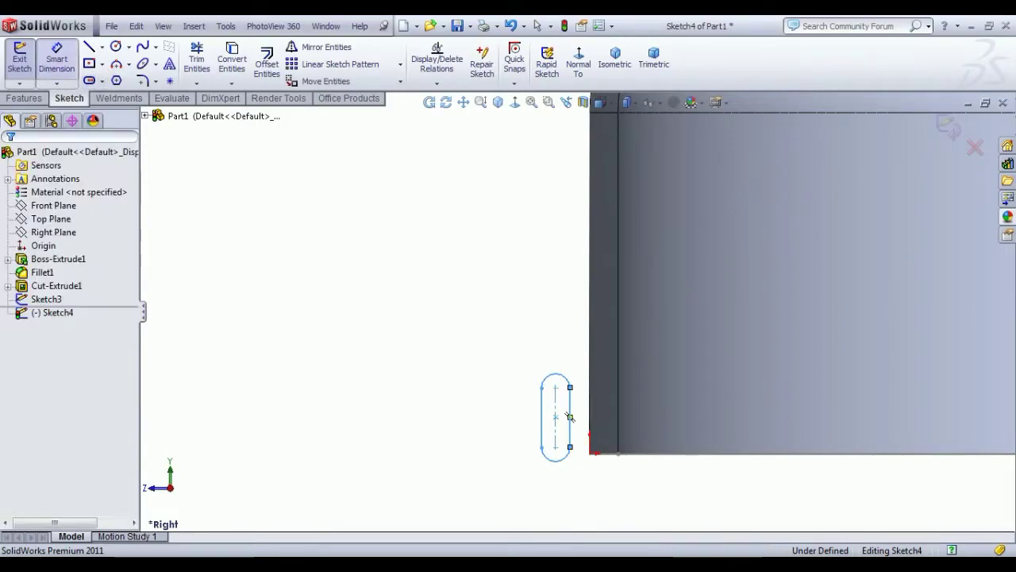
scroll(537, 422, down, 4)
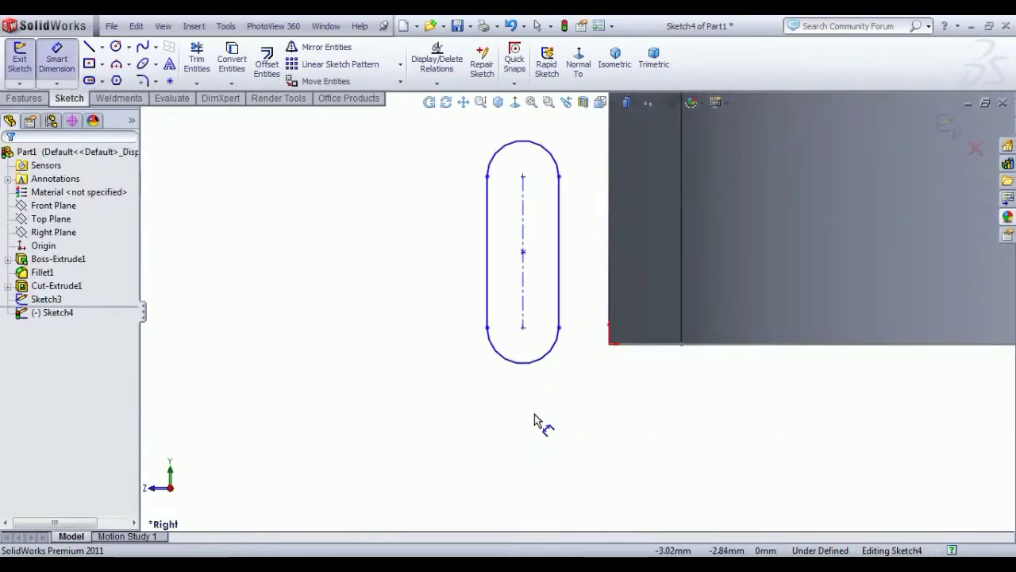
click(522, 359)
click(511, 143)
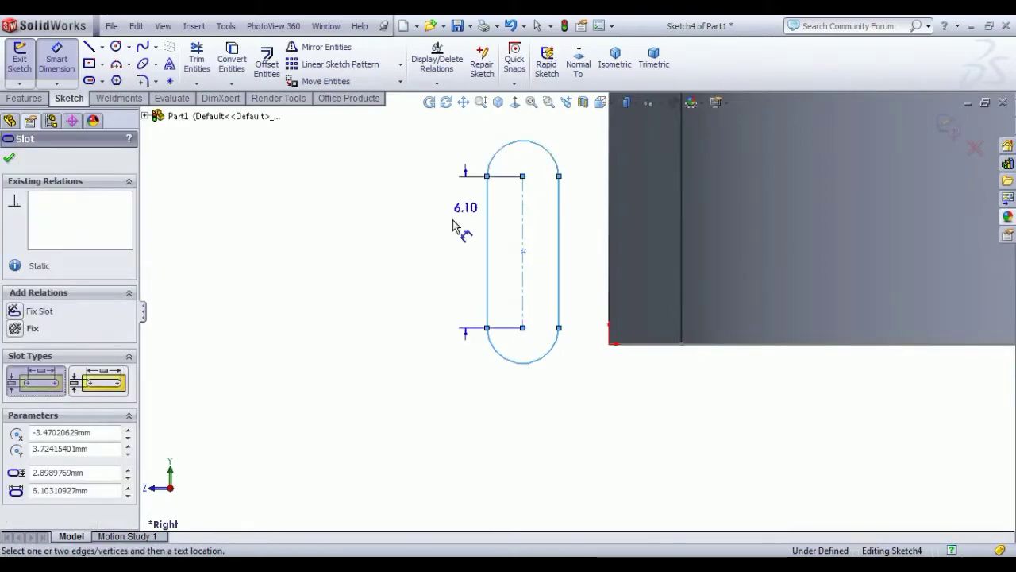
key(Escape)
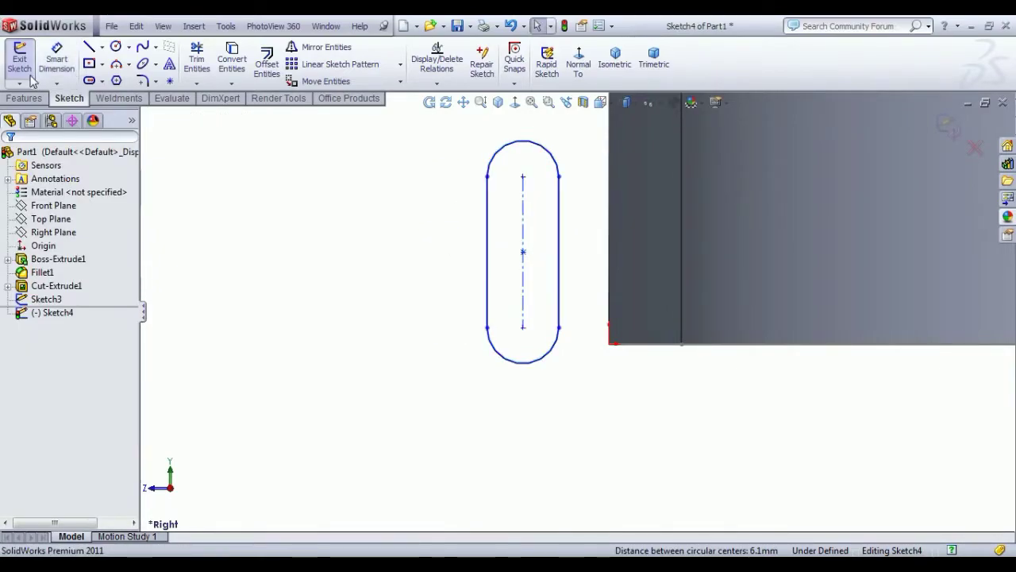
Dimension the slot's overall length between its end arcs as 8 mm
click(56, 60)
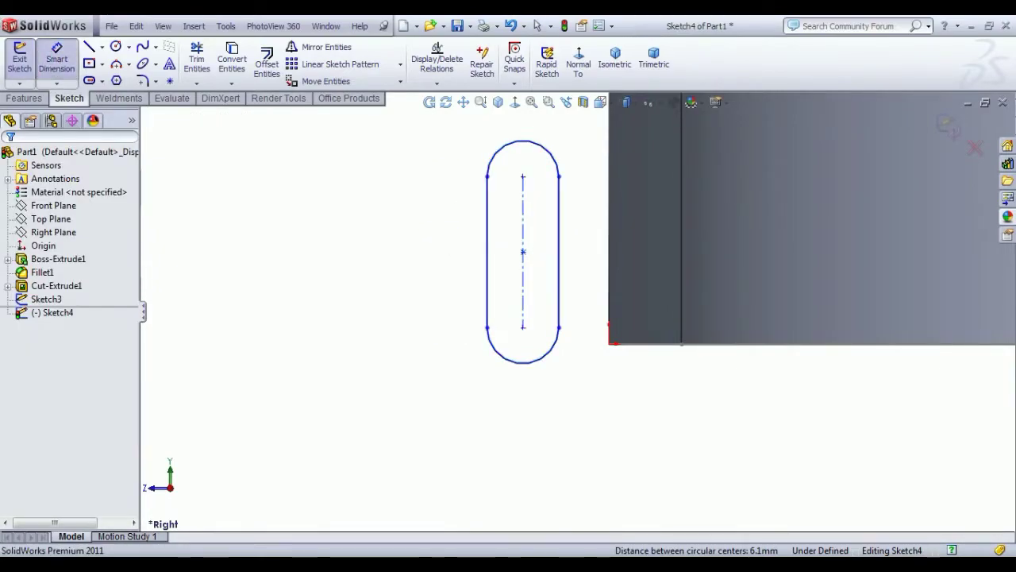
click(537, 363)
click(537, 146)
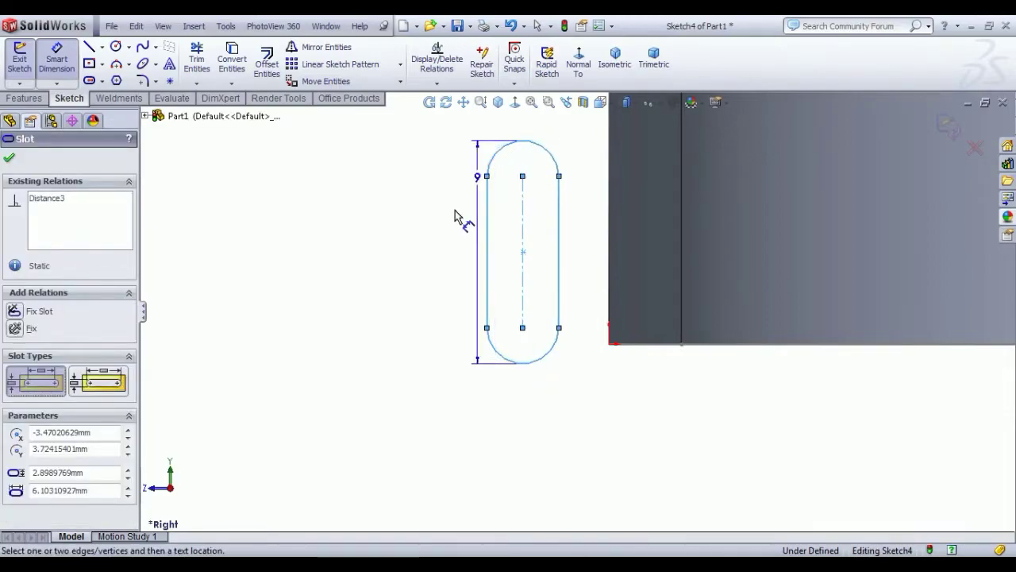
click(452, 222)
text(8)
key(Return)
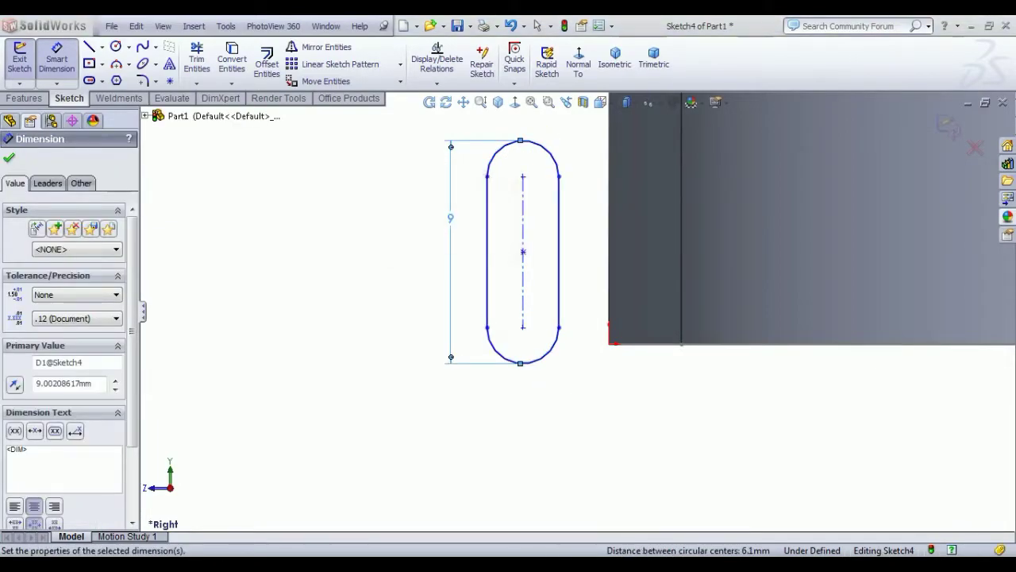
Dimension the radius of the slot's rounded end as 1 mm and leave the dimension tool
click(554, 185)
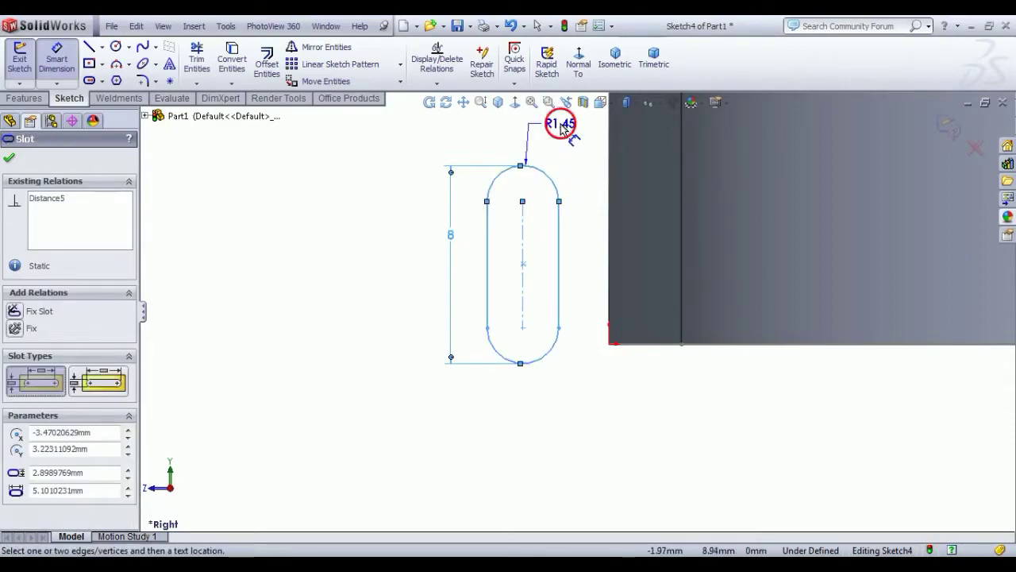
click(560, 127)
text(1)
key(Return)
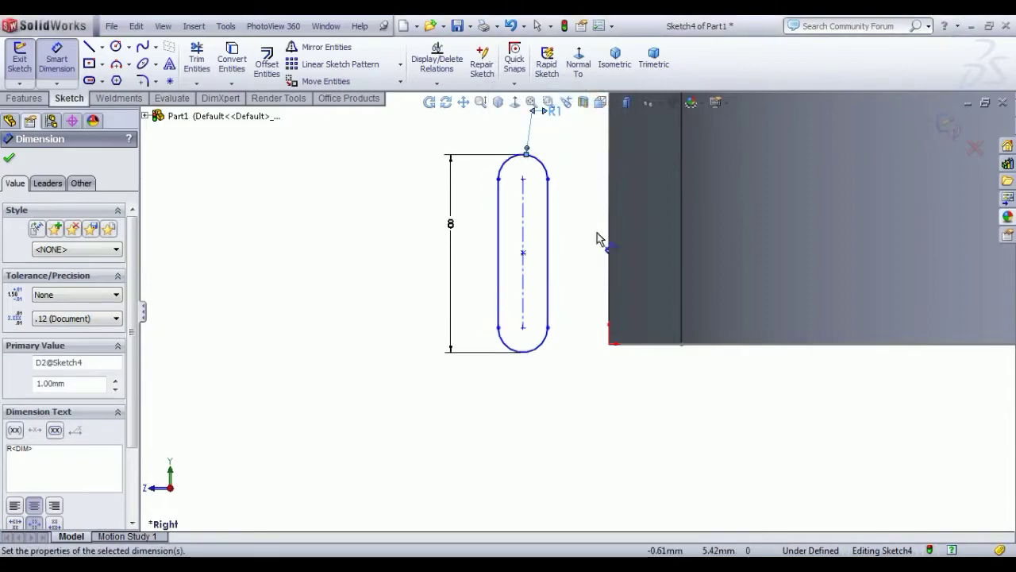
right_click(232, 246)
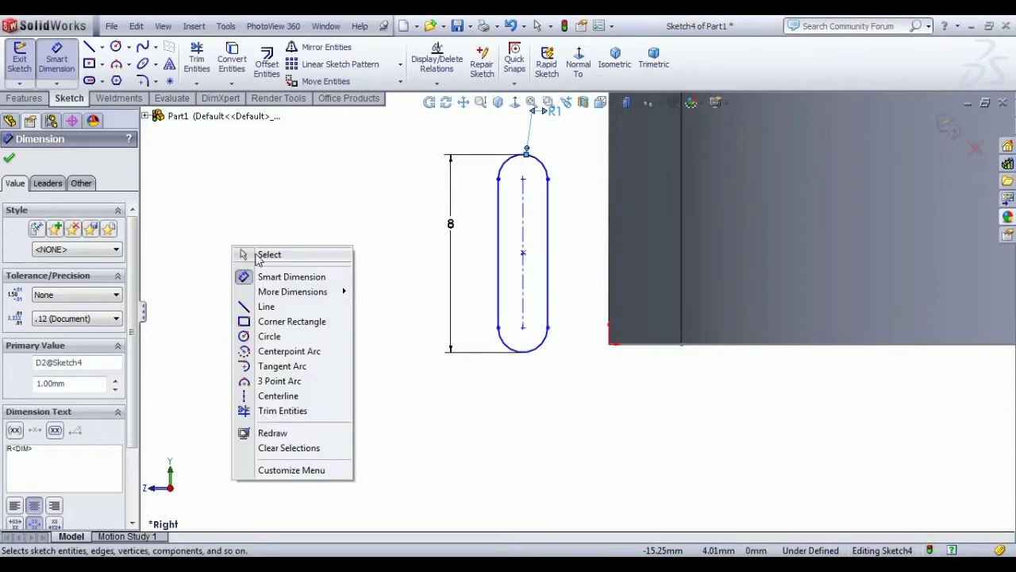
click(266, 254)
Make the slot's straight side nearest the body collinear with the body's vertical silhouette edge
click(548, 293)
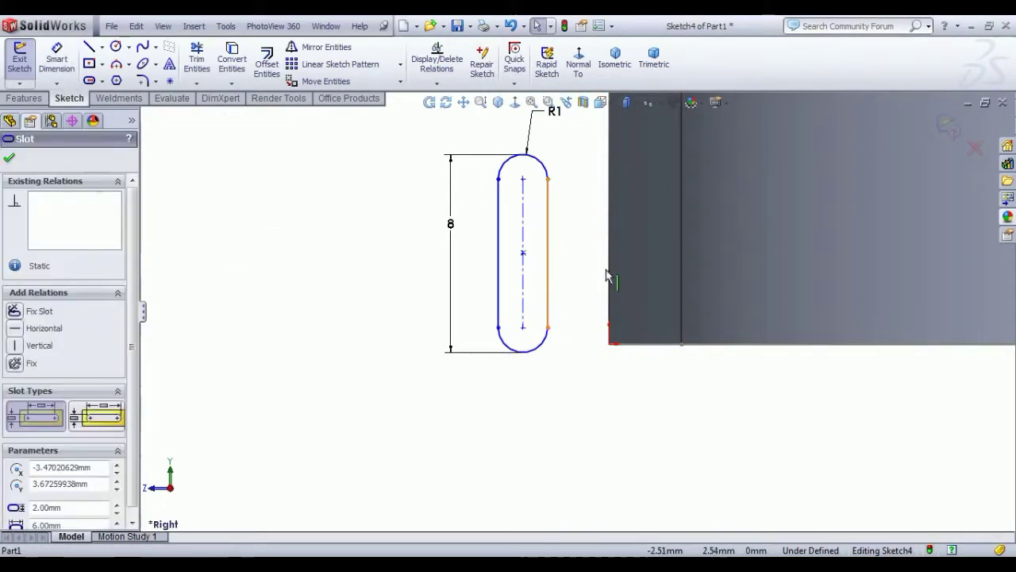
key(Escape)
ctrl+click(610, 272)
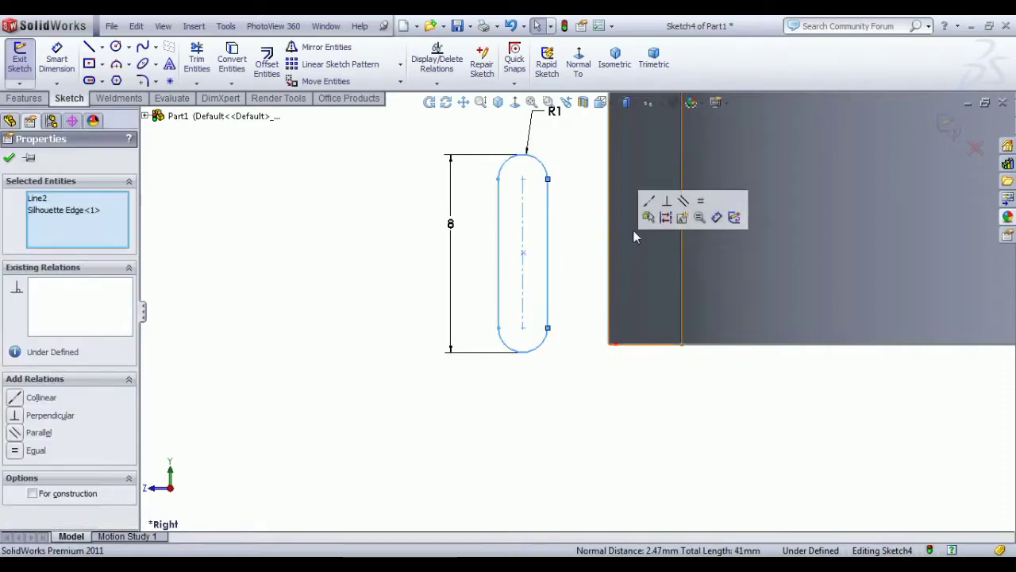
click(650, 208)
click(609, 388)
Dimension the vertical distance from the lower end of the slot's body-side line to the origin as 1 mm
scroll(608, 388, down, 5)
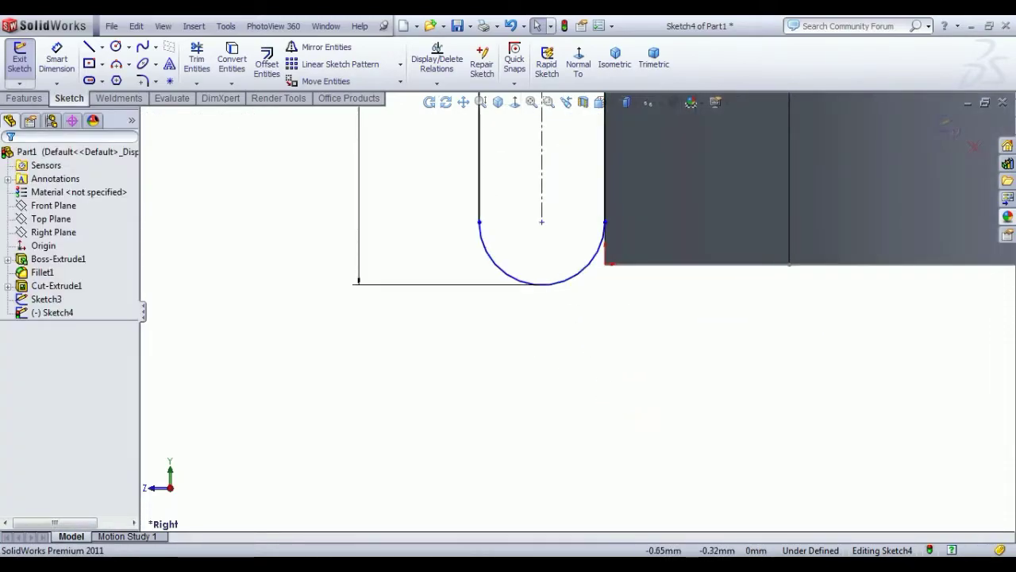
click(56, 57)
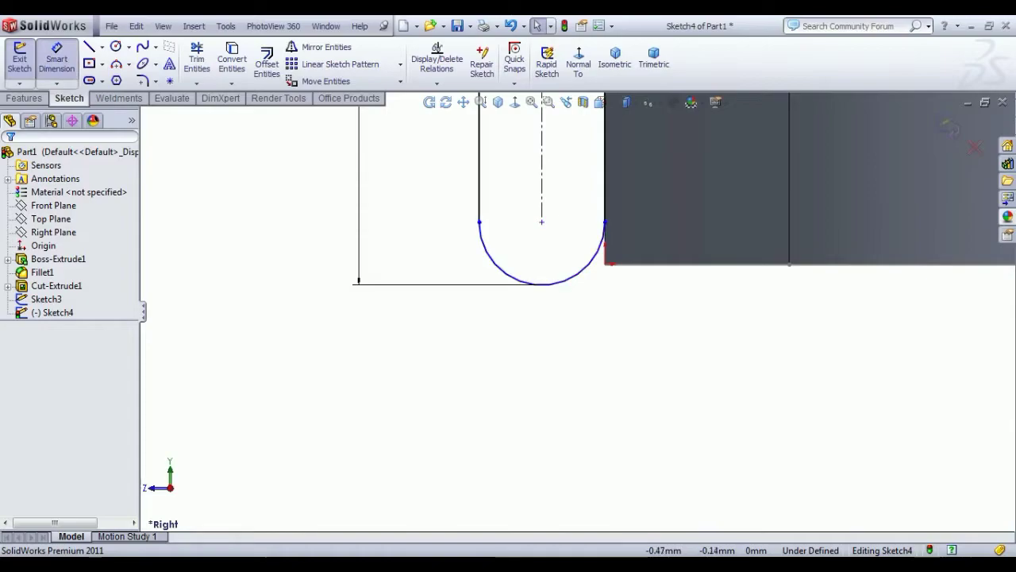
click(605, 225)
click(608, 267)
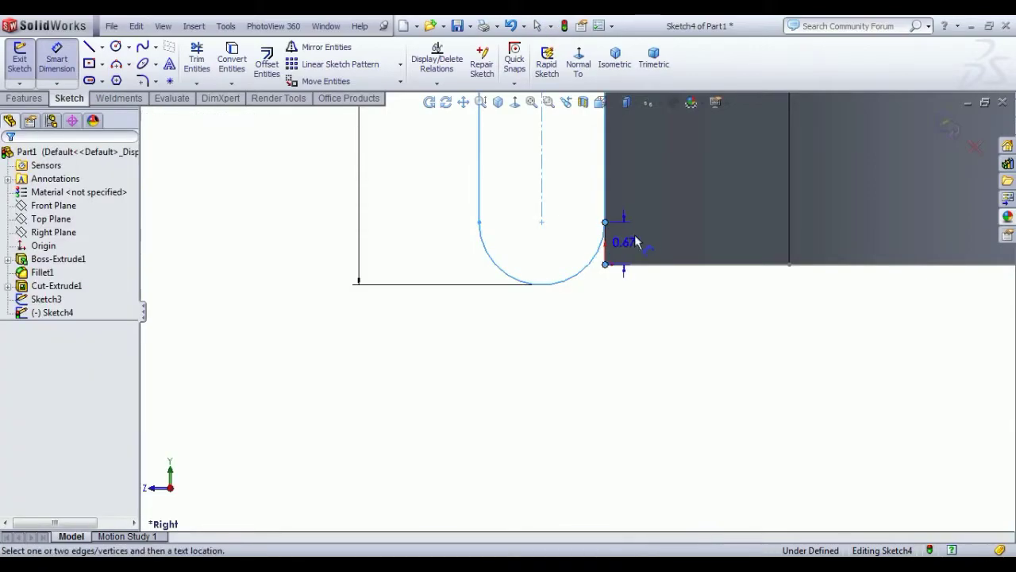
click(663, 240)
text(1)
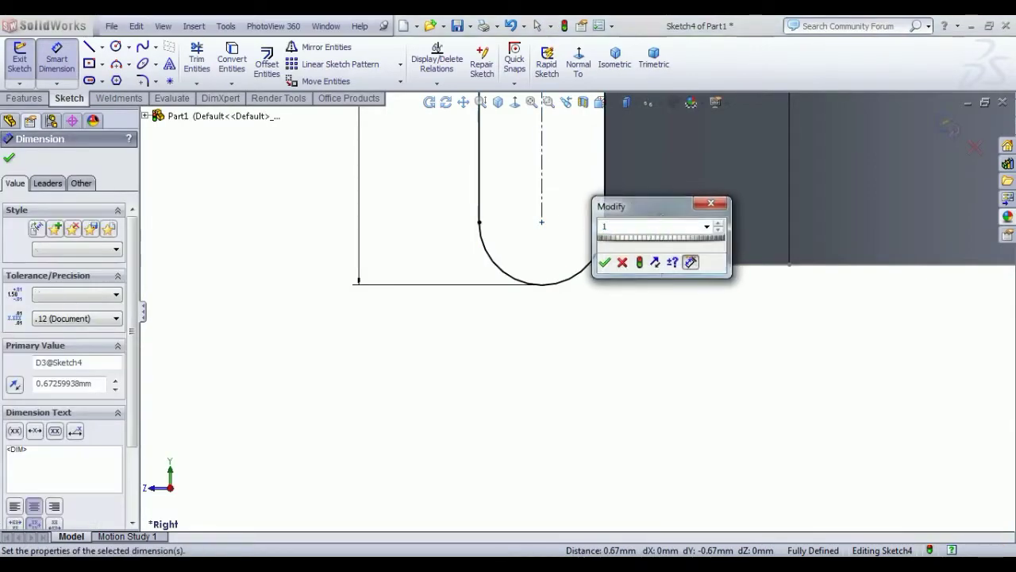
key(Return)
right_click(480, 94)
click(509, 102)
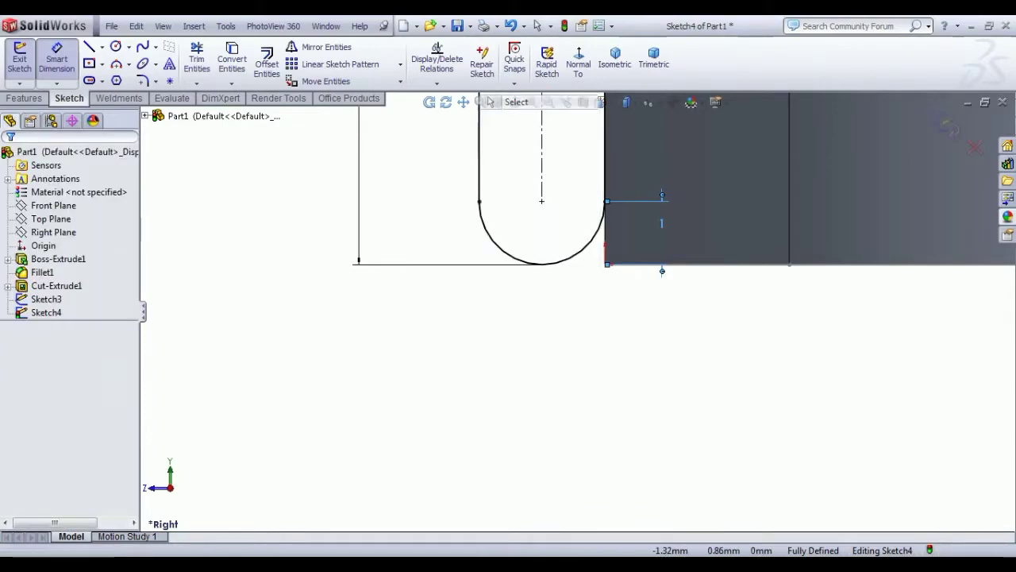
Exit the sketch and create a swept boss using the slot as profile and the converted underside outline as path
scroll(523, 348, up, 4)
scroll(470, 315, up, 3)
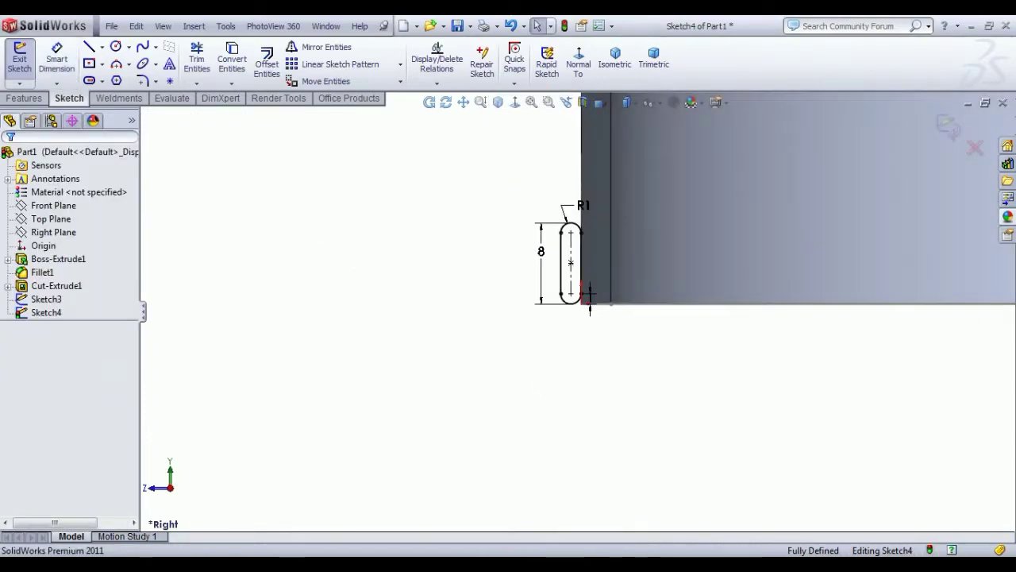
click(20, 61)
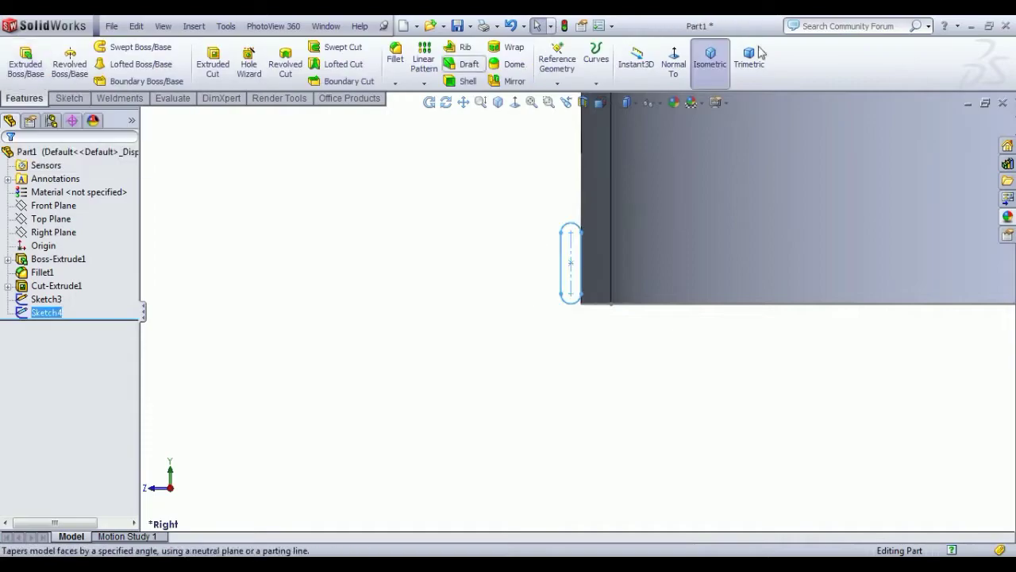
click(710, 57)
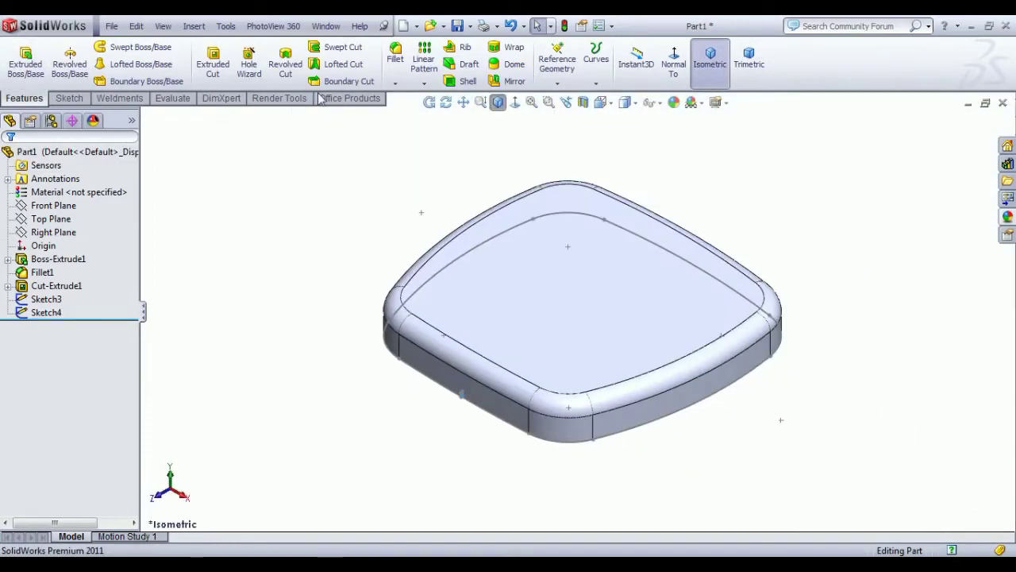
click(131, 49)
scroll(477, 397, down, 10)
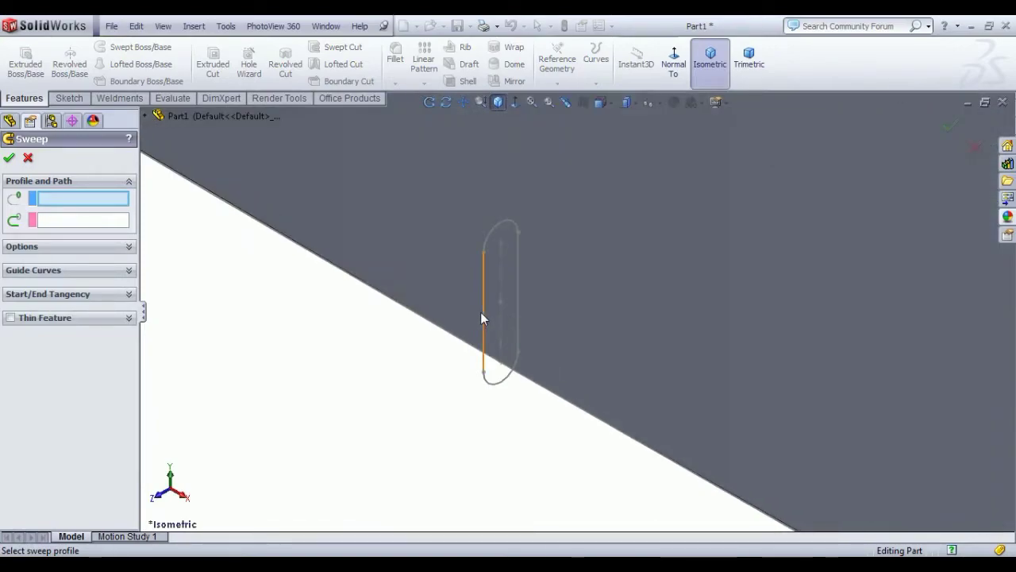
click(483, 314)
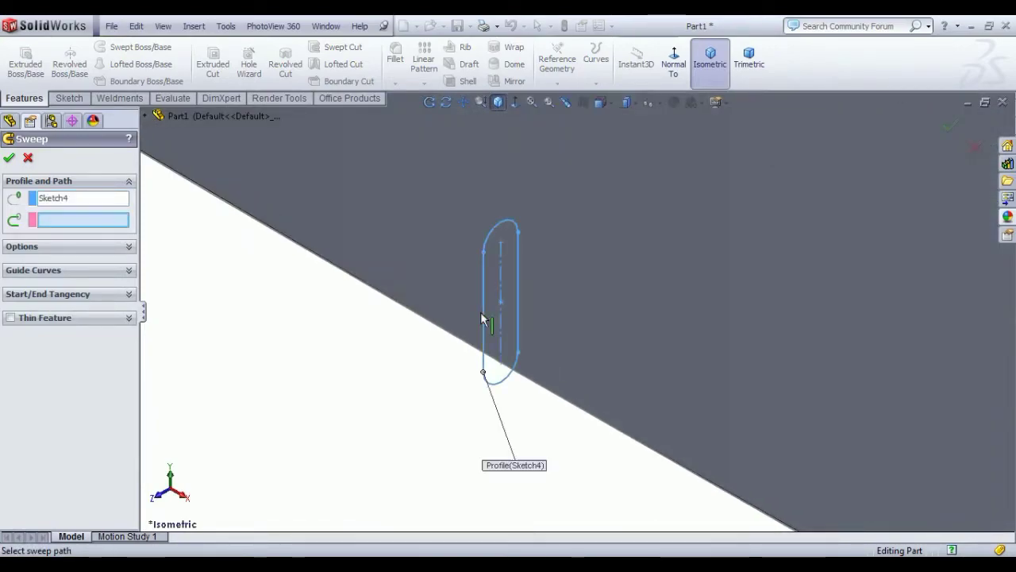
click(630, 440)
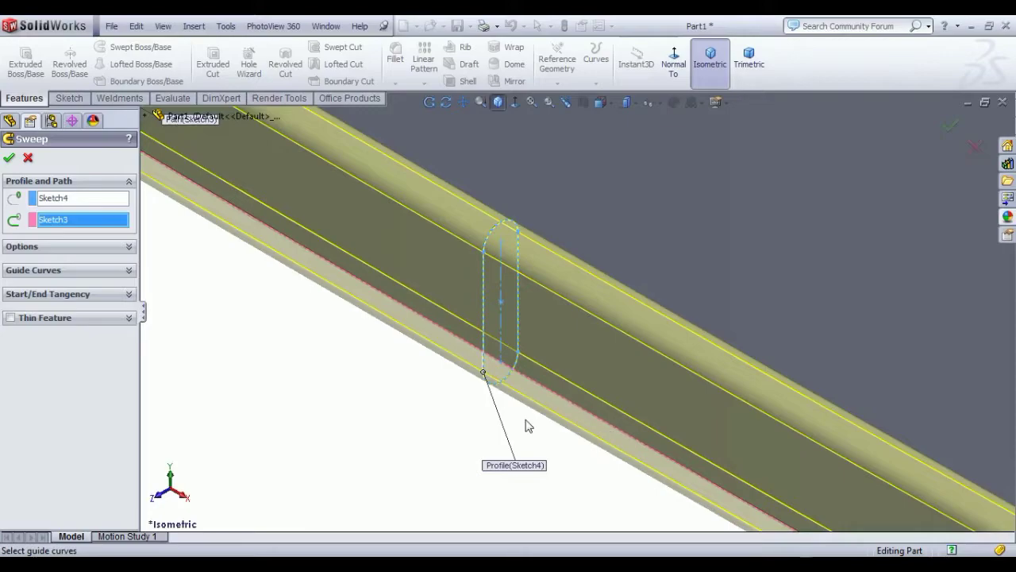
scroll(526, 424, up, 3)
scroll(527, 424, up, 6)
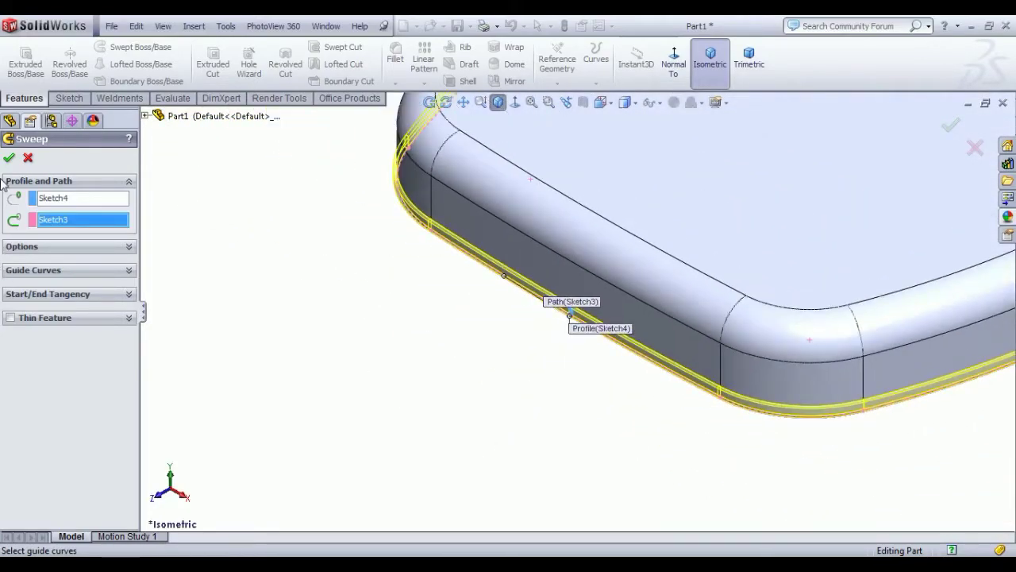
click(9, 158)
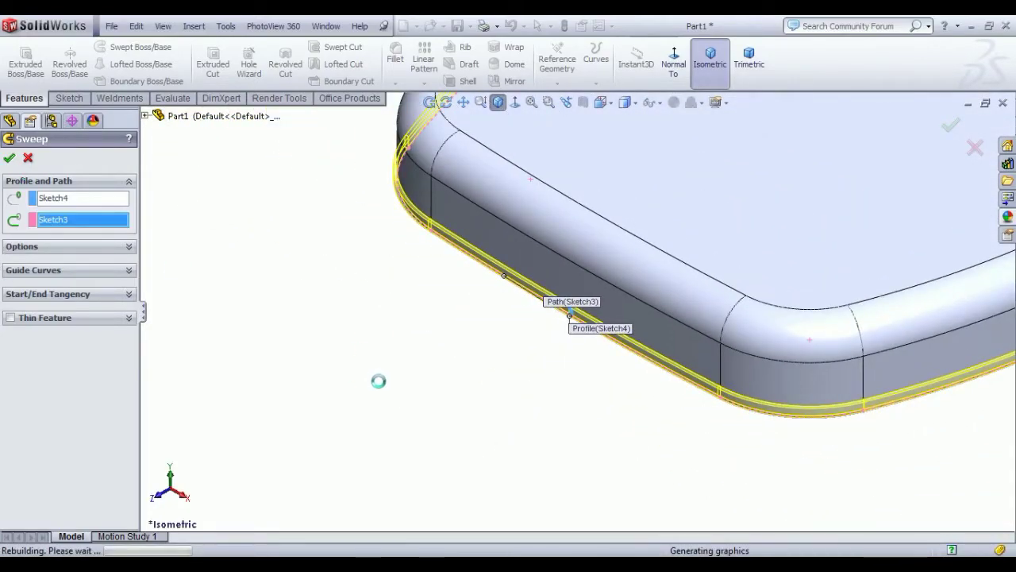
Create a linear pattern of the swept band along the body's vertical corner edge with 8.001 mm spacing and 2 instances
scroll(760, 449, up, 4)
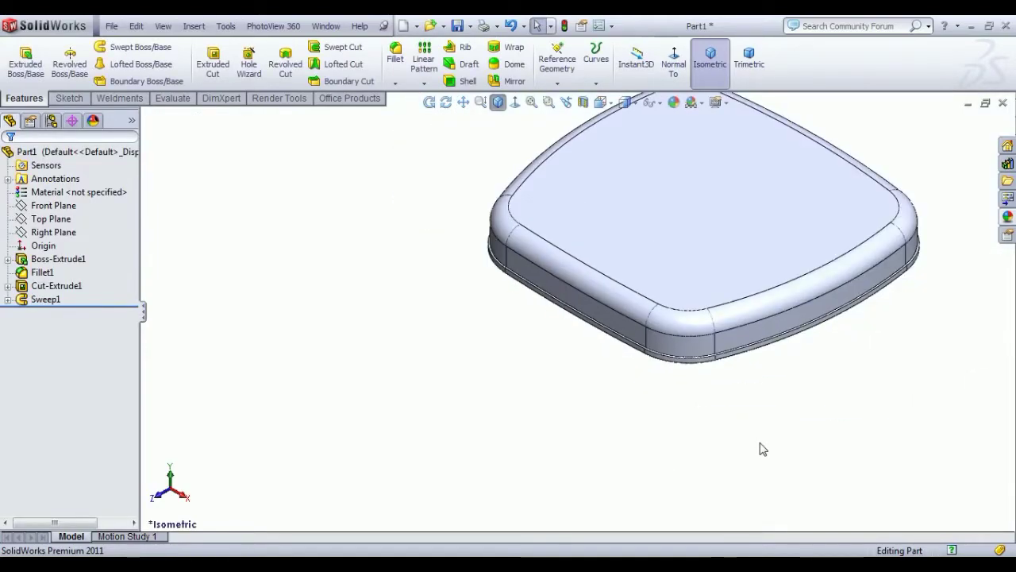
click(423, 59)
scroll(642, 355, down, 8)
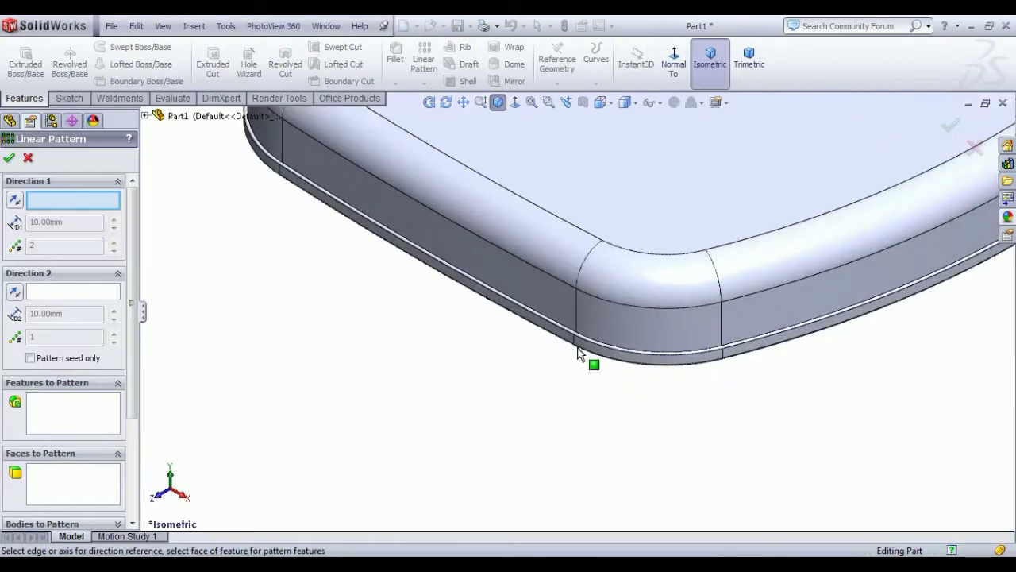
click(605, 199)
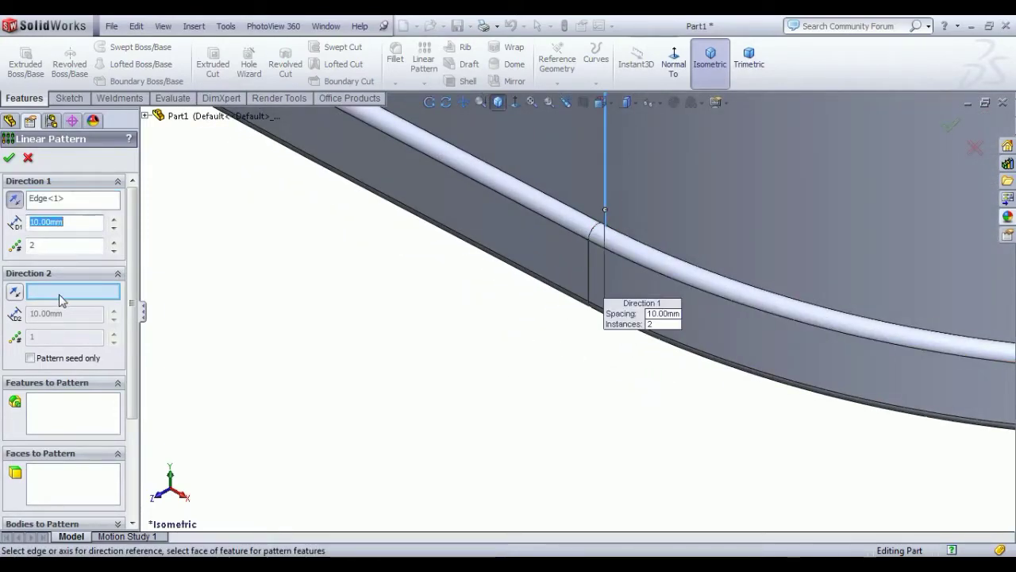
click(70, 421)
click(564, 240)
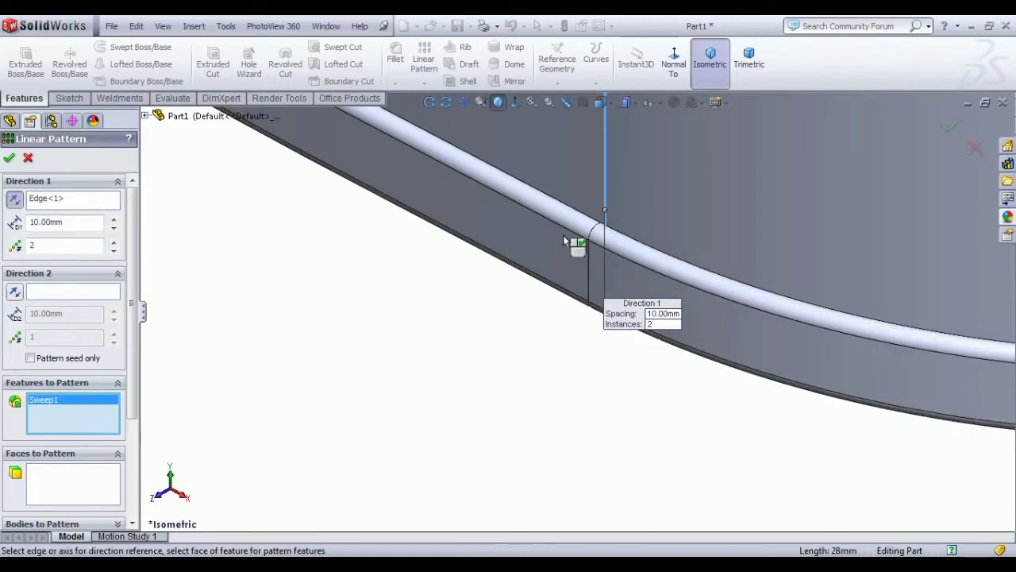
scroll(366, 282, up, 3)
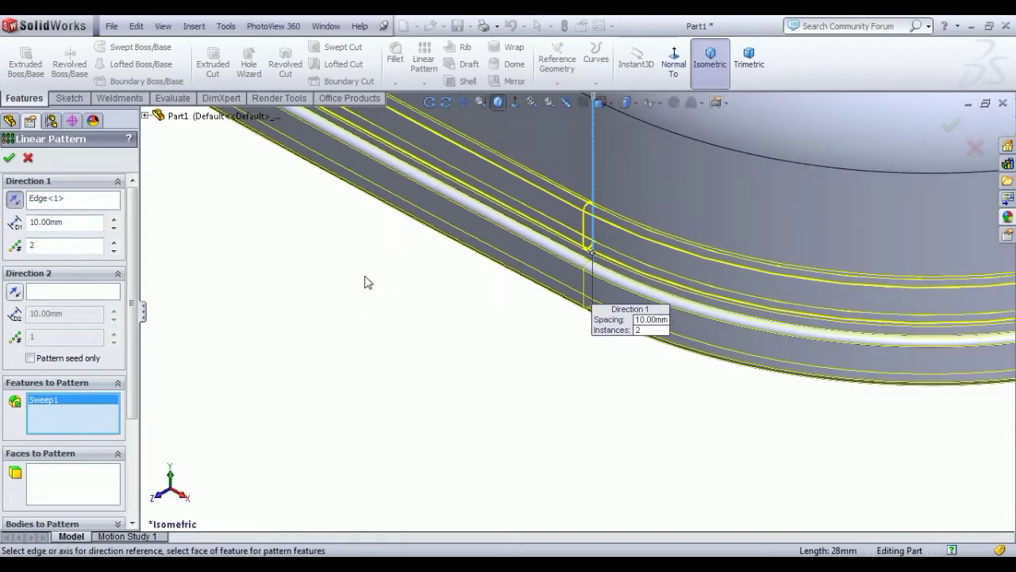
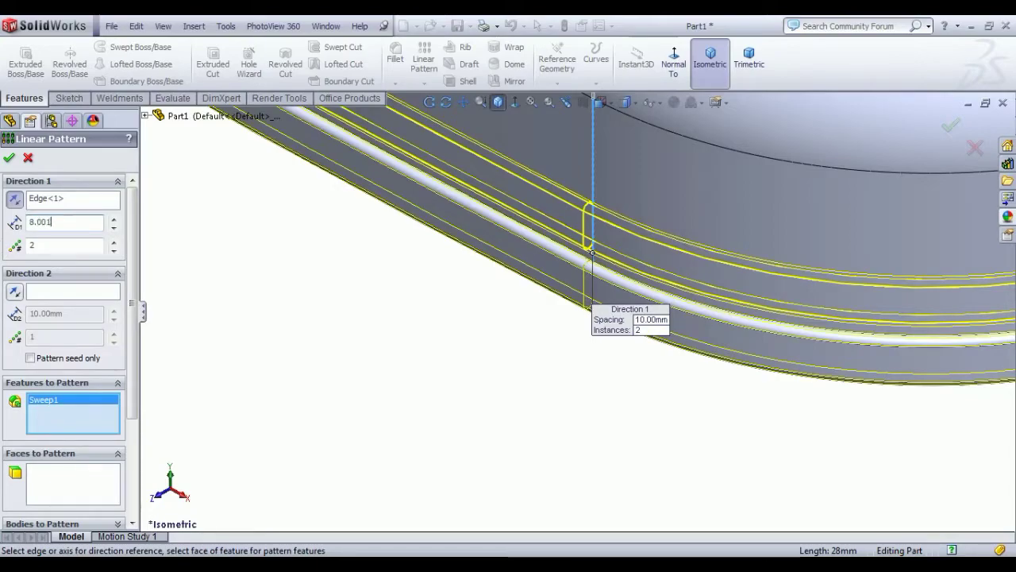
click(9, 158)
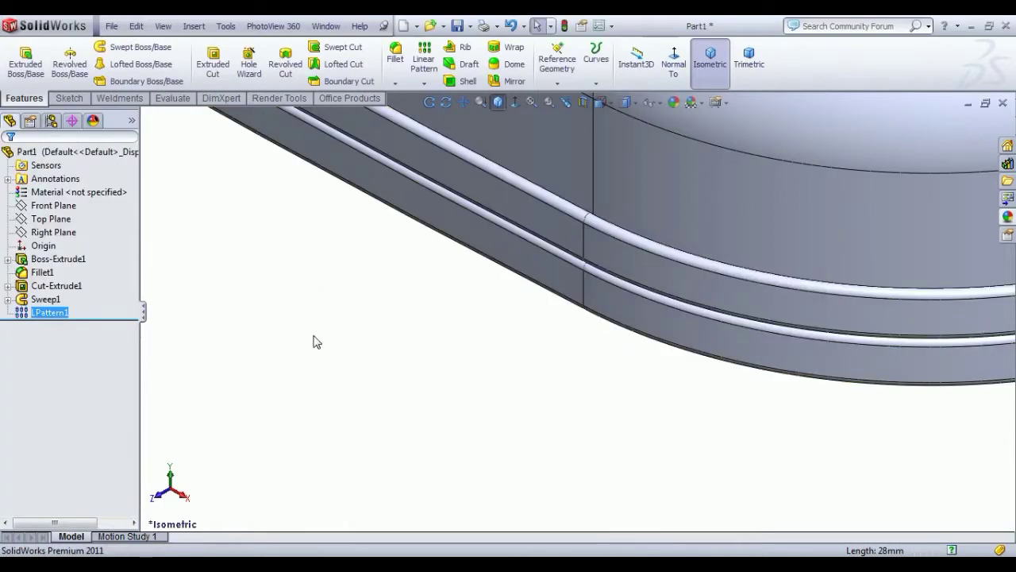
Apply the decals logo decal from the logos folder to the body's flat top face
middle_drag(717, 311, 746, 174)
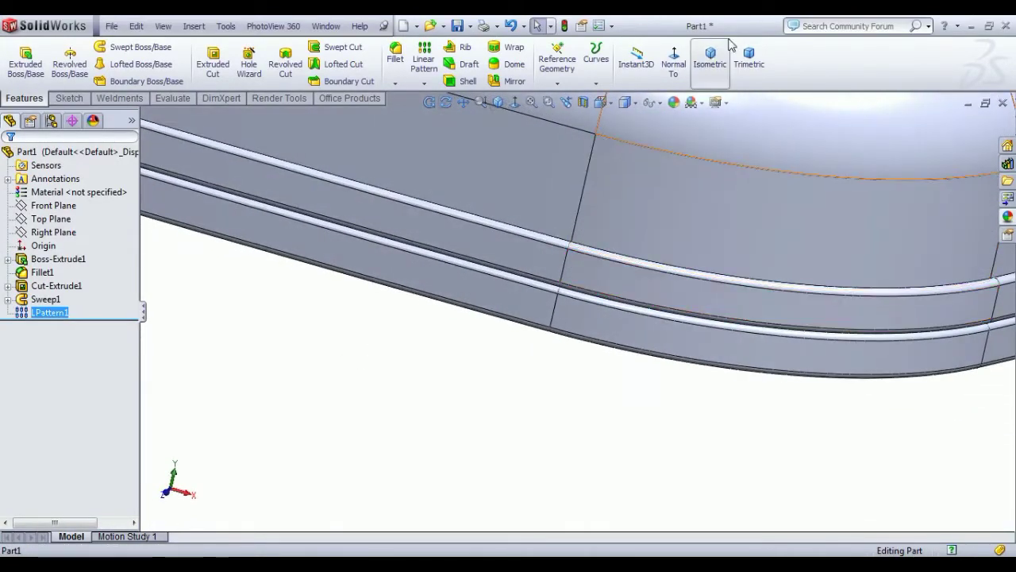
click(725, 60)
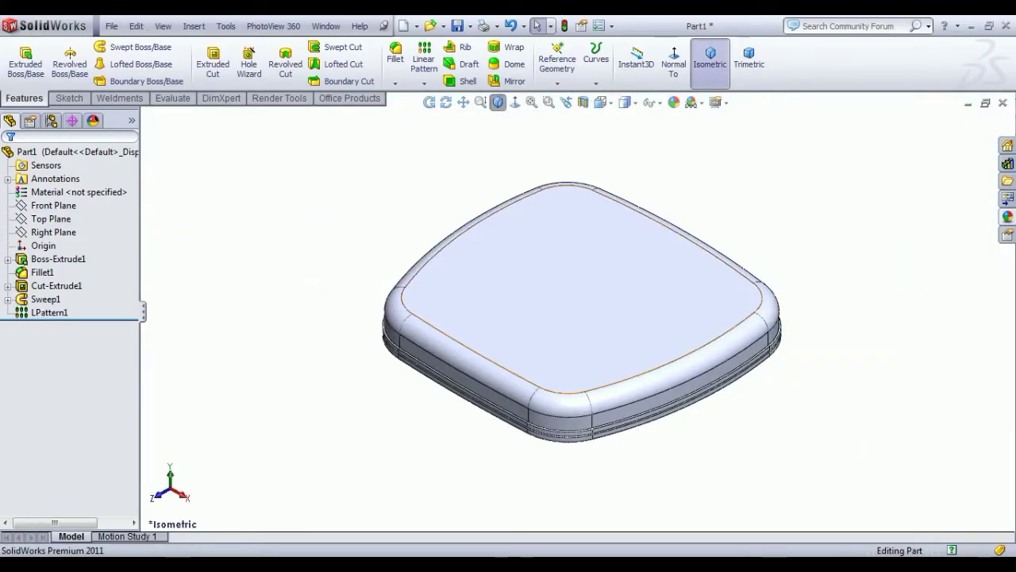
click(580, 356)
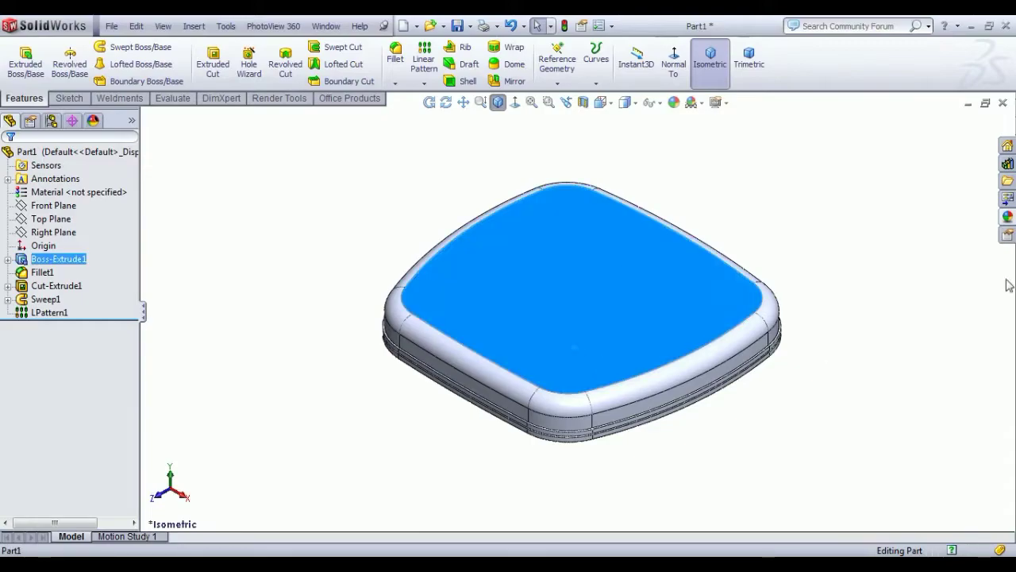
click(1008, 216)
click(794, 169)
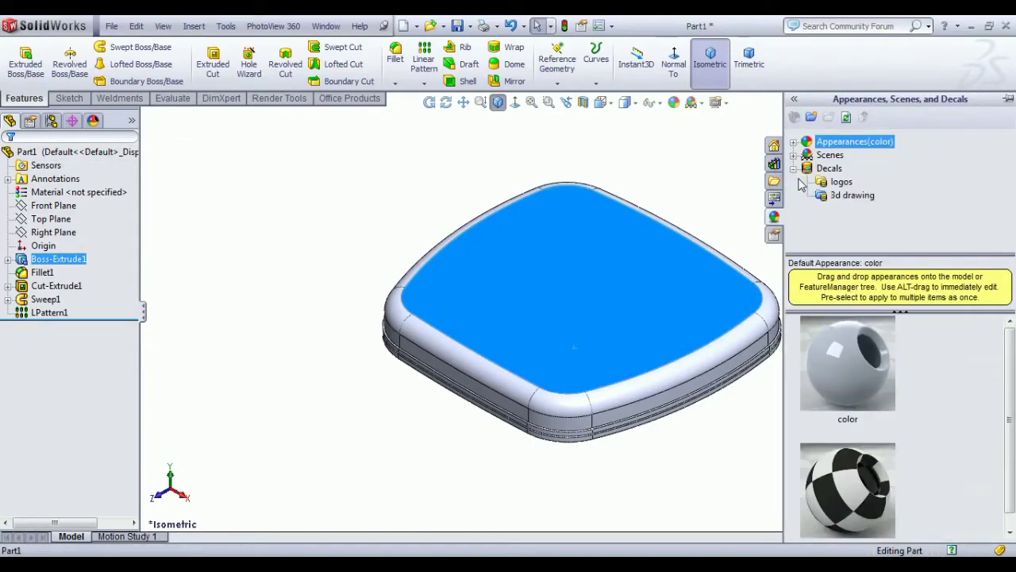
click(841, 182)
drag(848, 361, 585, 322)
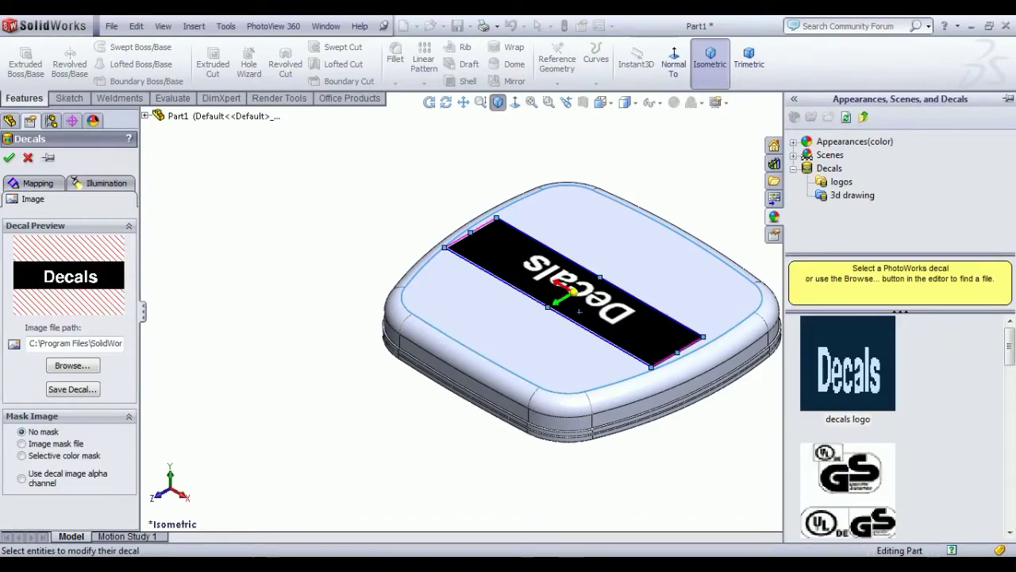
click(72, 366)
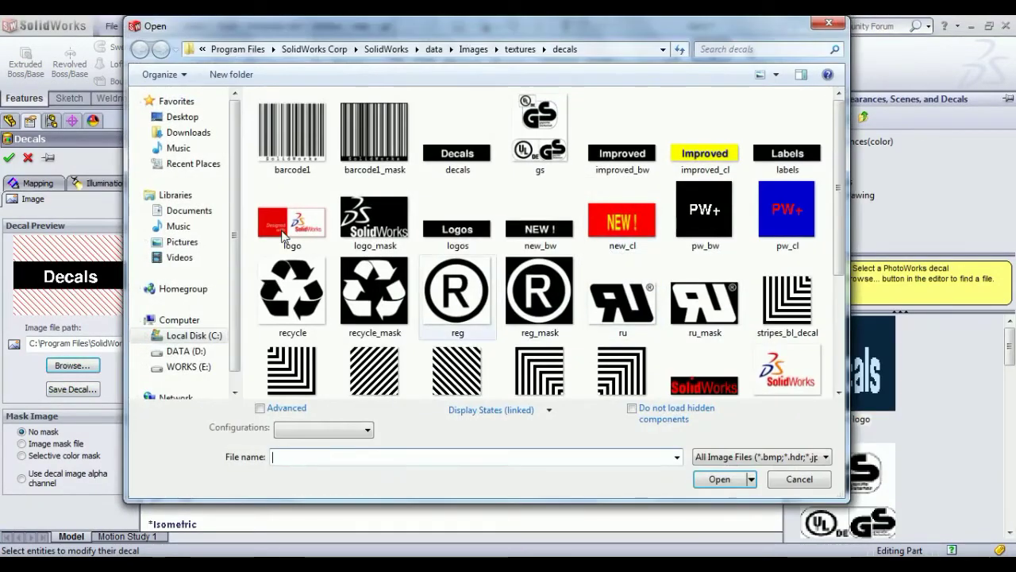
click(188, 351)
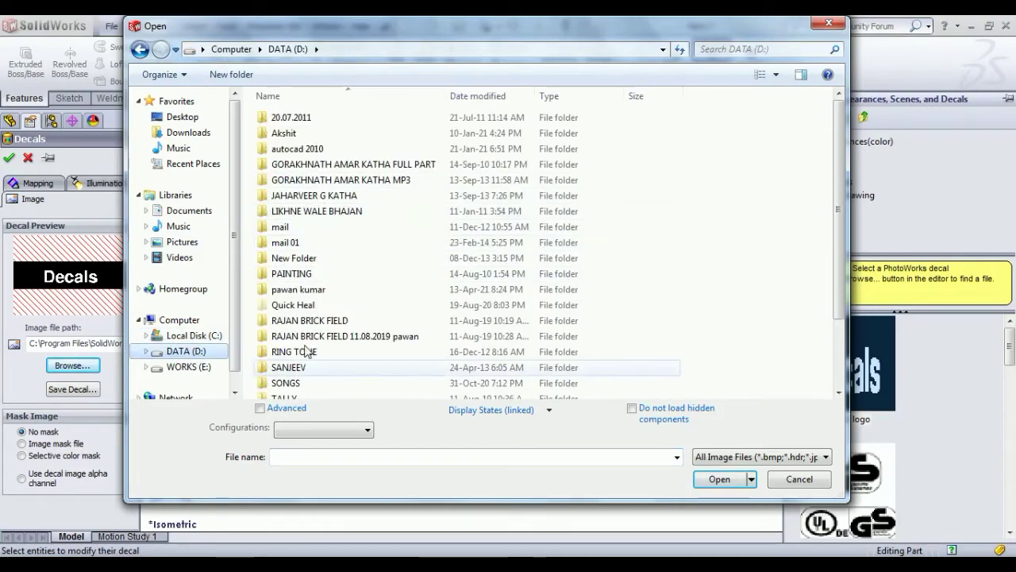
double_click(299, 289)
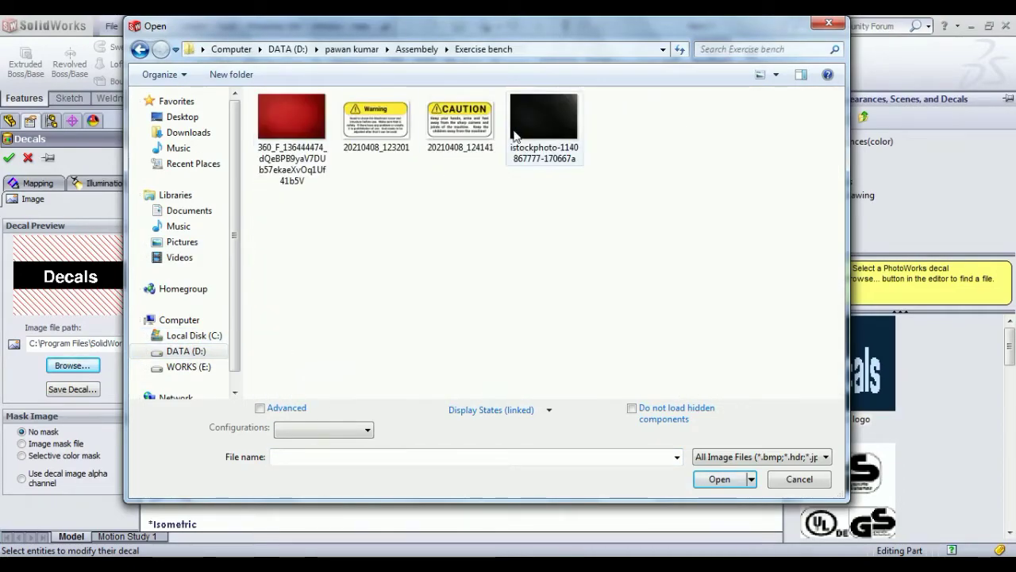
click(546, 143)
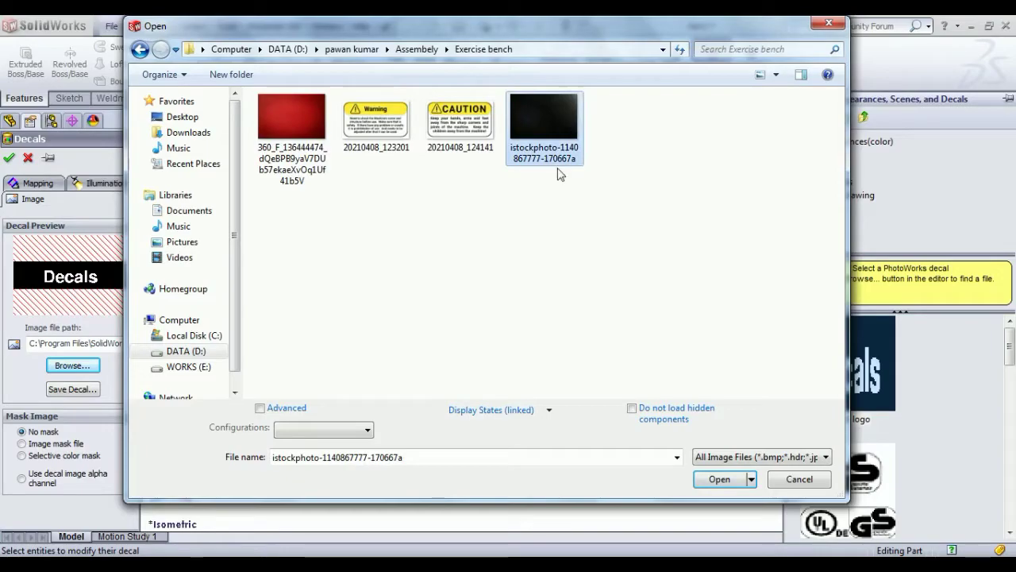
click(709, 479)
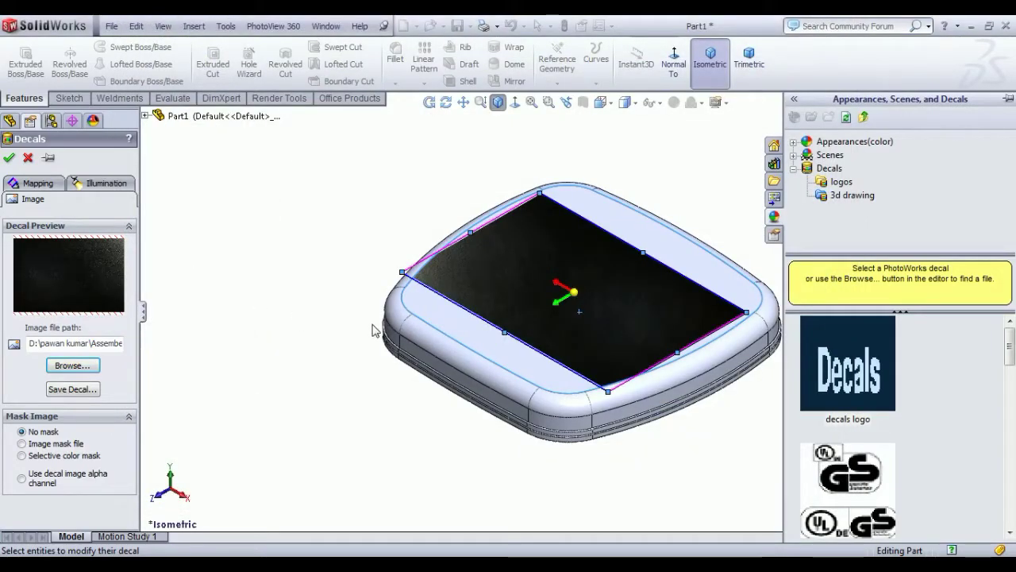
Clear the decal's selected geometry and map it onto the Boss-Extrude1 and Fillet1 features instead
click(44, 187)
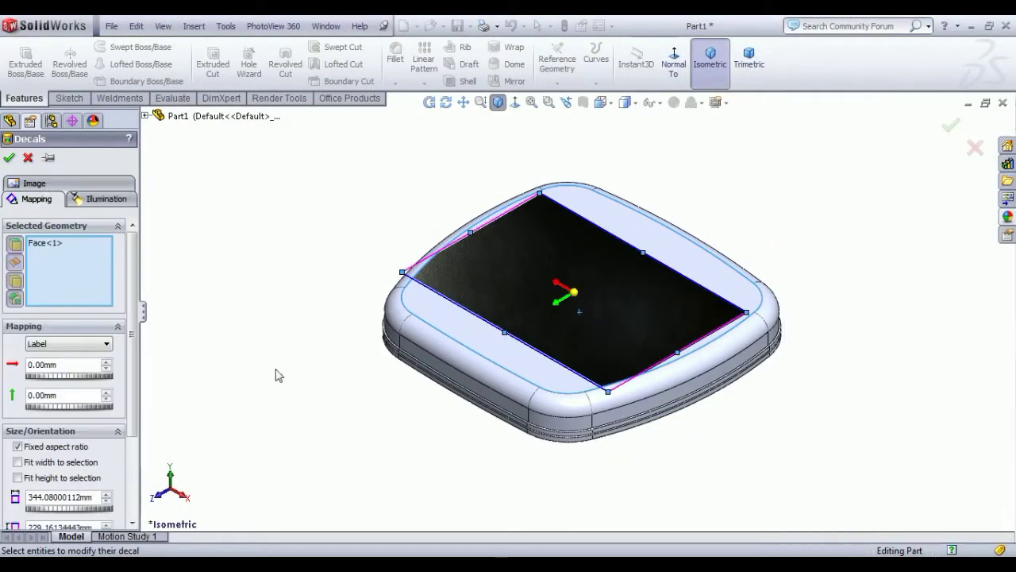
right_click(64, 262)
click(101, 270)
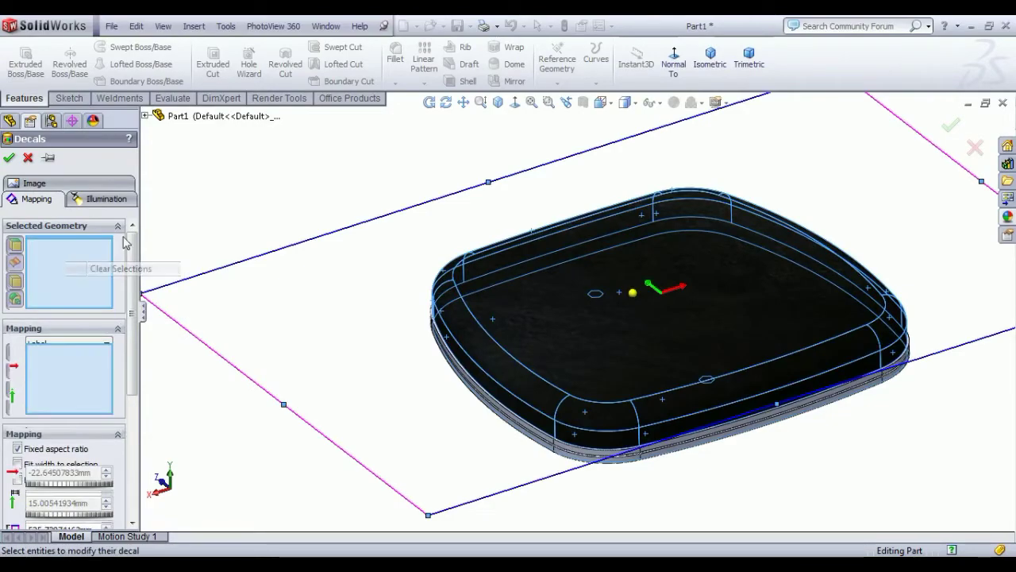
click(146, 115)
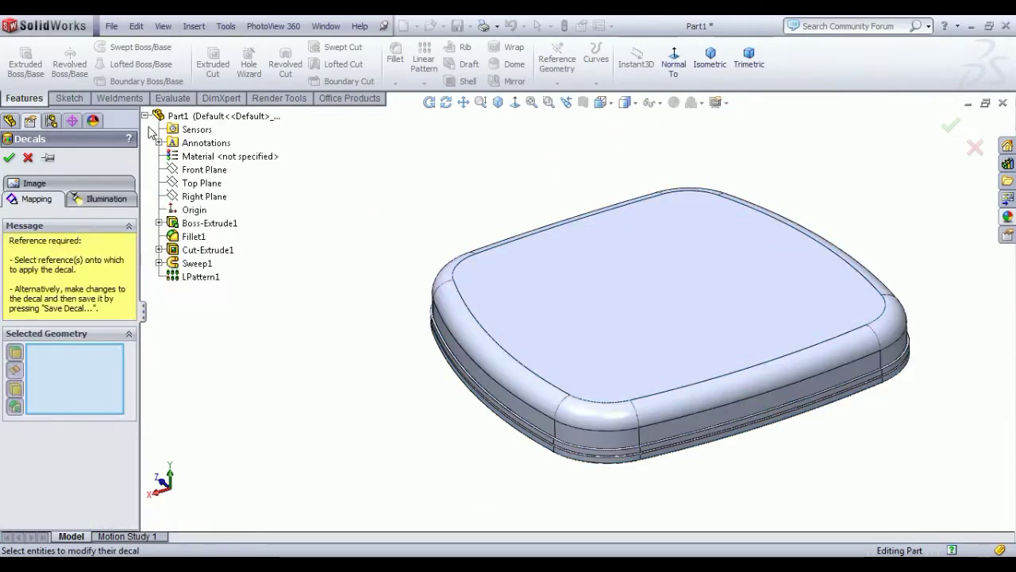
click(192, 224)
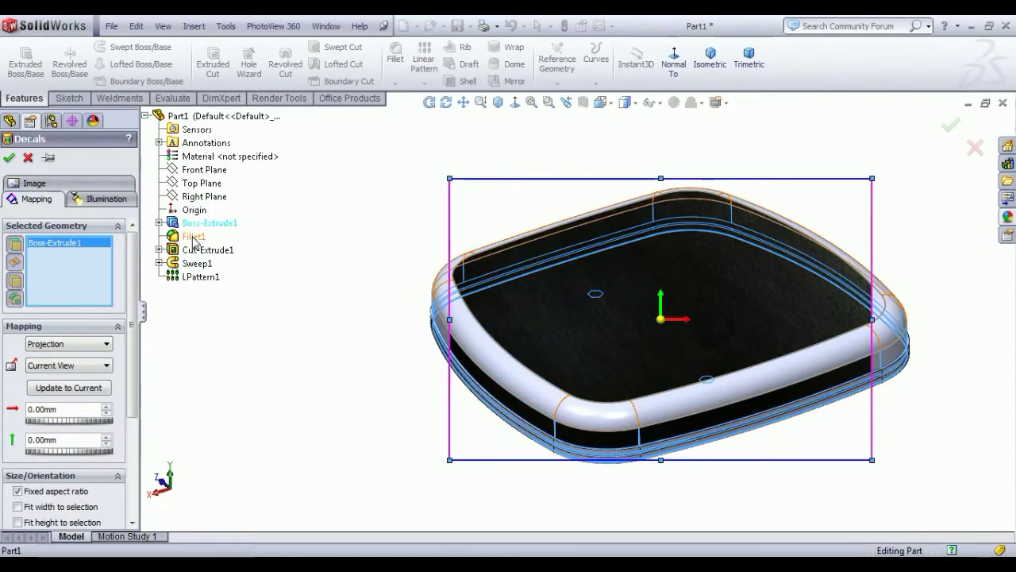
click(194, 238)
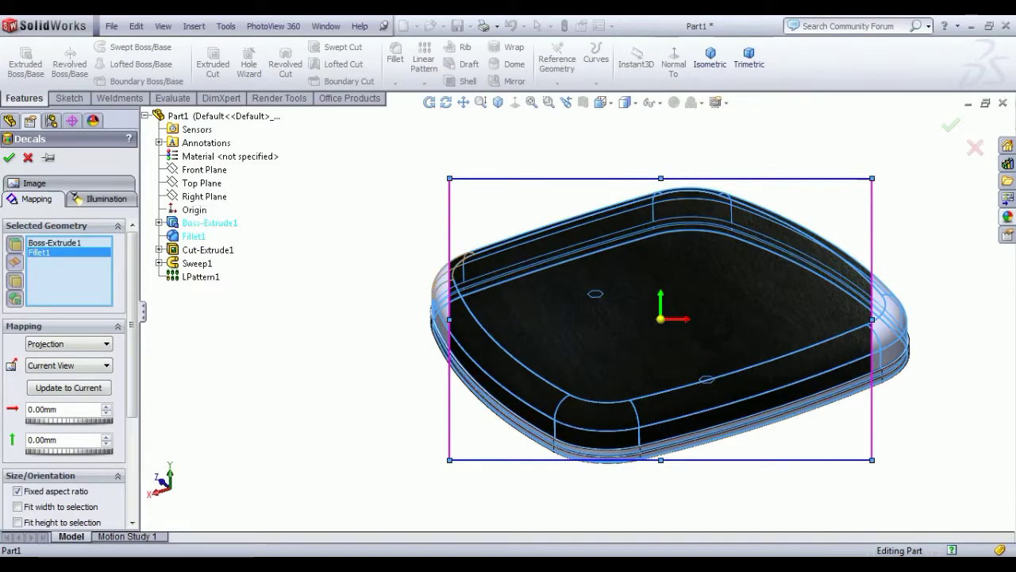
Widen the black decal frame on both sides until it covers the whole body, offset horizontally about 21.2 mm, and apply it
drag(463, 333, 397, 318)
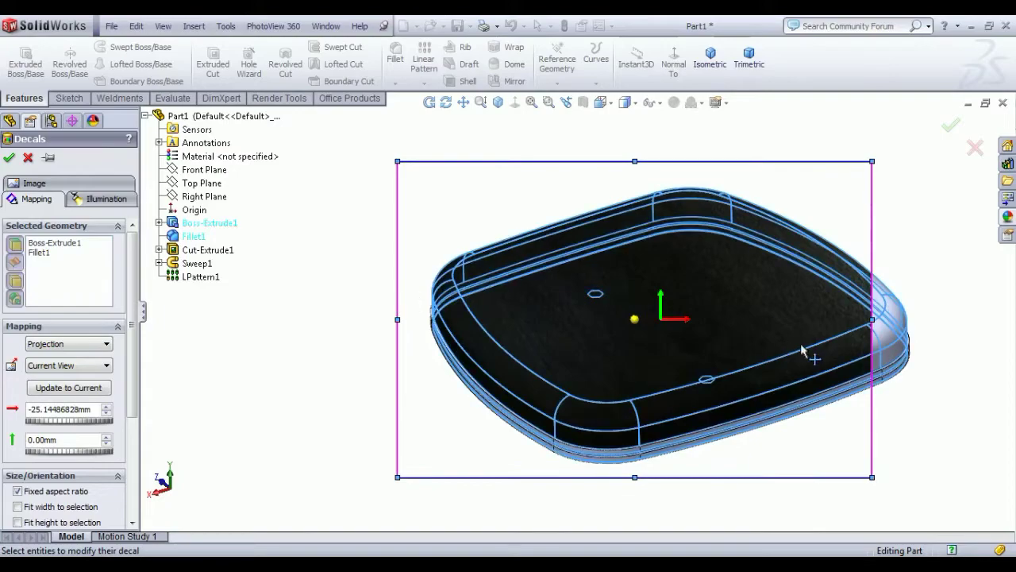
drag(885, 334, 983, 334)
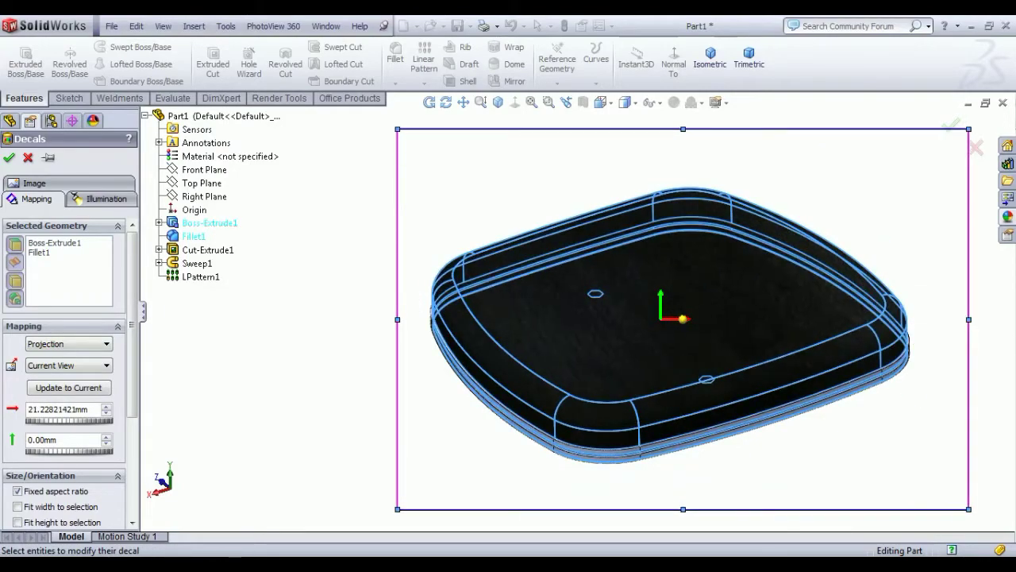
scroll(724, 397, up, 3)
middle_drag(724, 397, 627, 336)
scroll(644, 293, down, 5)
scroll(643, 290, up, 5)
middle_drag(643, 290, 719, 417)
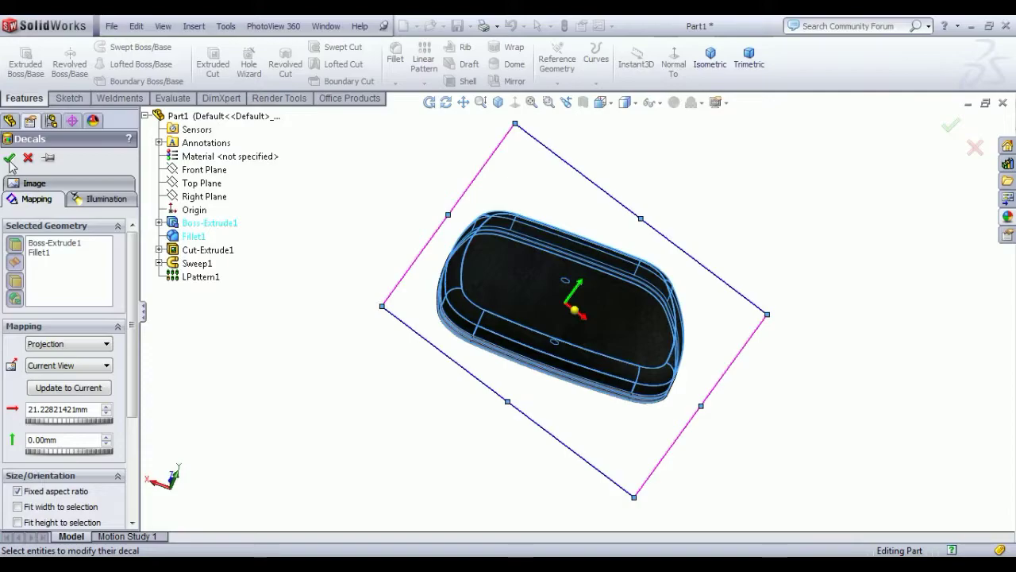
click(10, 159)
Place another decals logo decal on the rounded front corner face of the upper side band
click(710, 57)
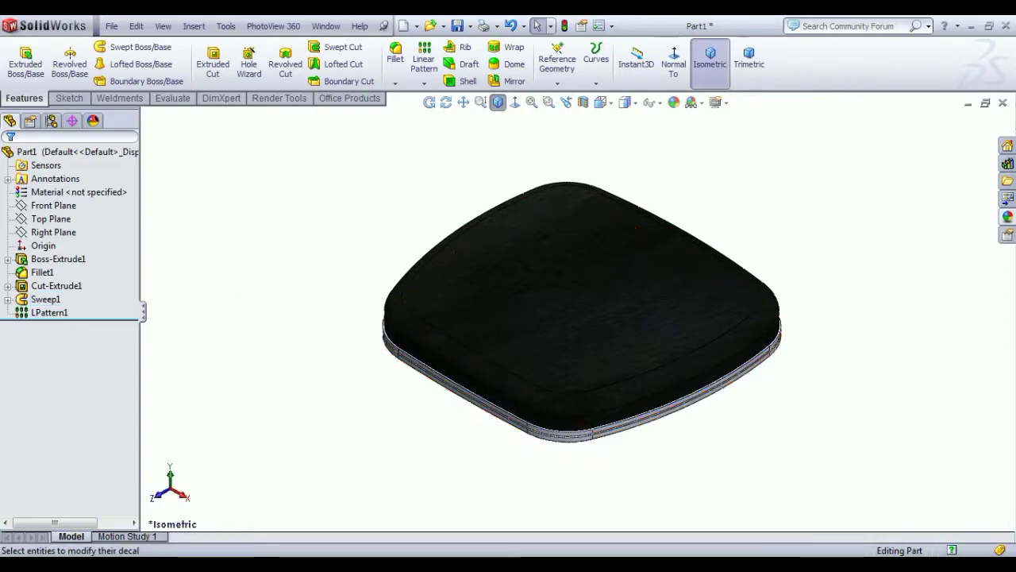
click(1010, 221)
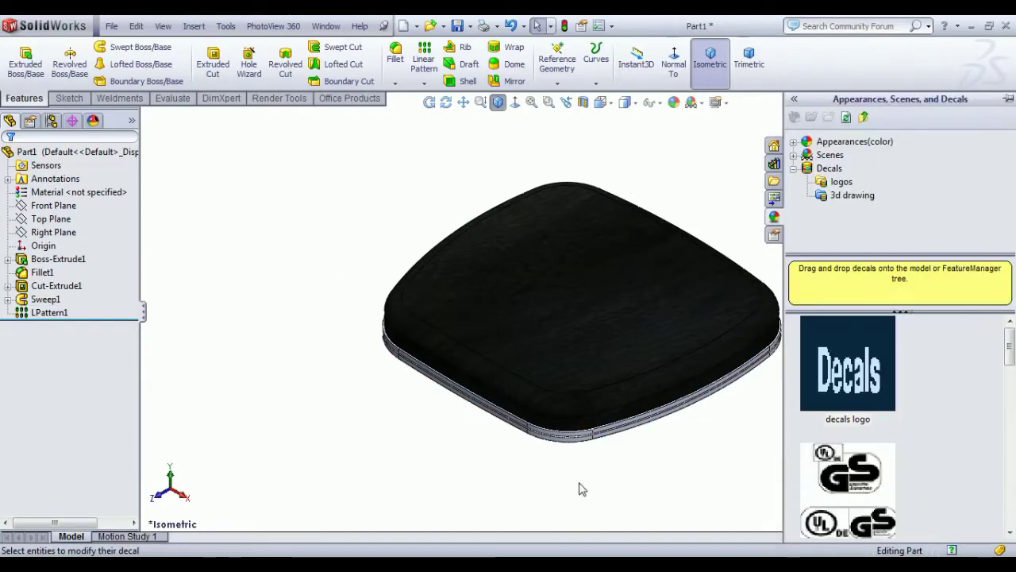
scroll(579, 488, down, 5)
drag(848, 363, 530, 340)
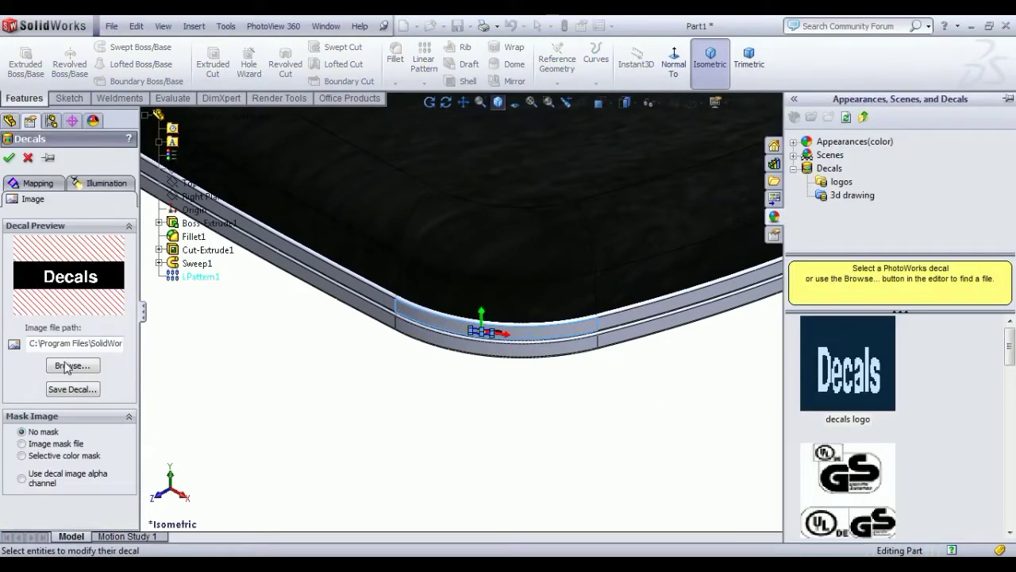
Replace the band decal's image with the red texture 360_F_136444474_dQeBPB9yaV7DUb57ekaeXvOq1Uf41b5V from the Exercise bench folder
click(67, 367)
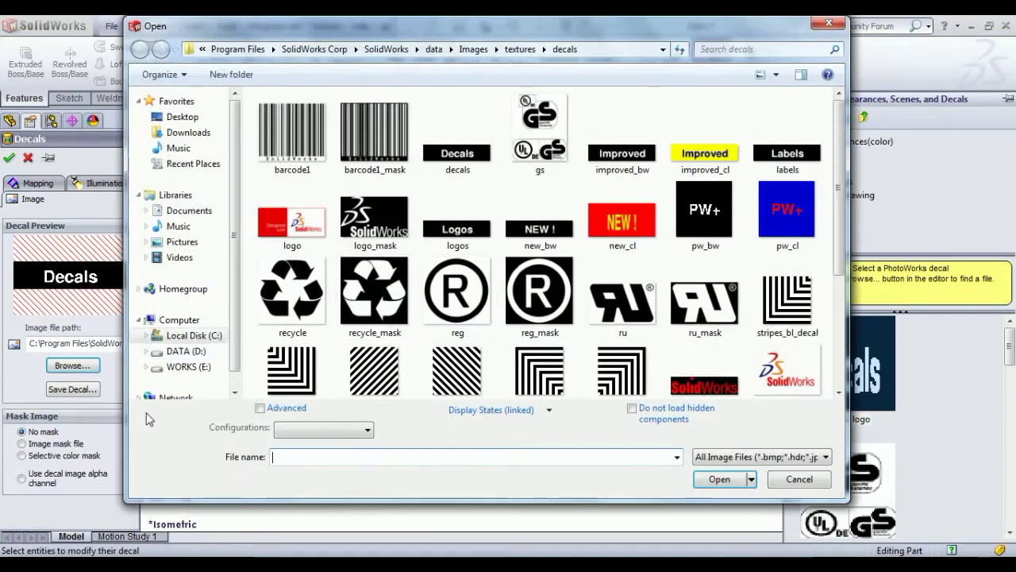
click(186, 351)
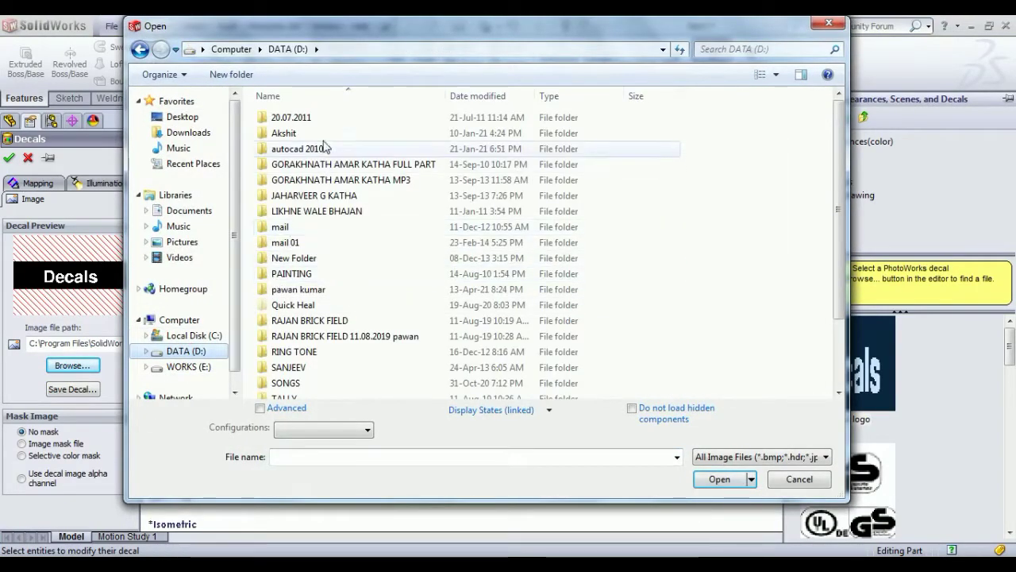
double_click(298, 291)
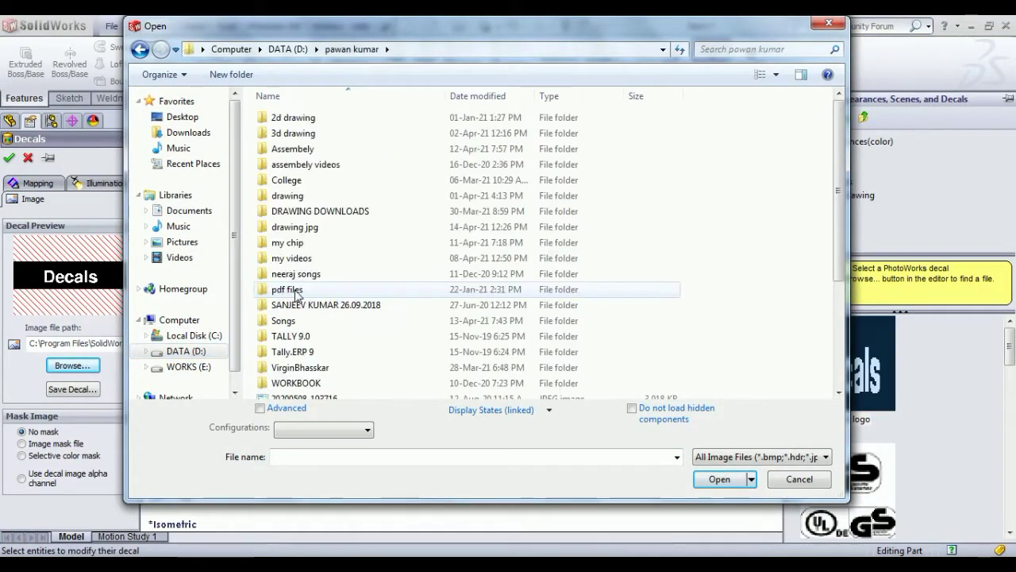
double_click(293, 149)
double_click(304, 351)
click(273, 147)
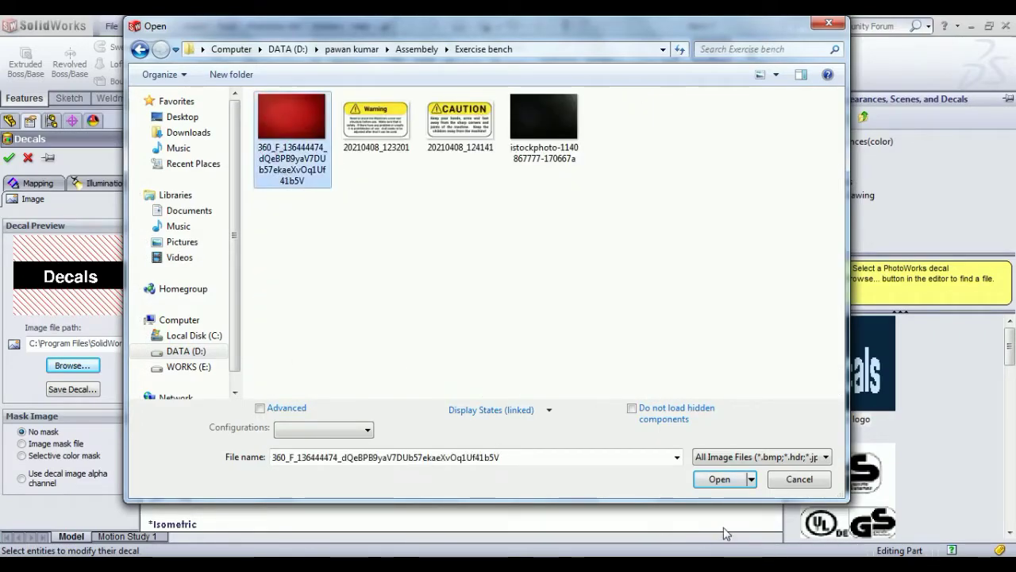
click(700, 481)
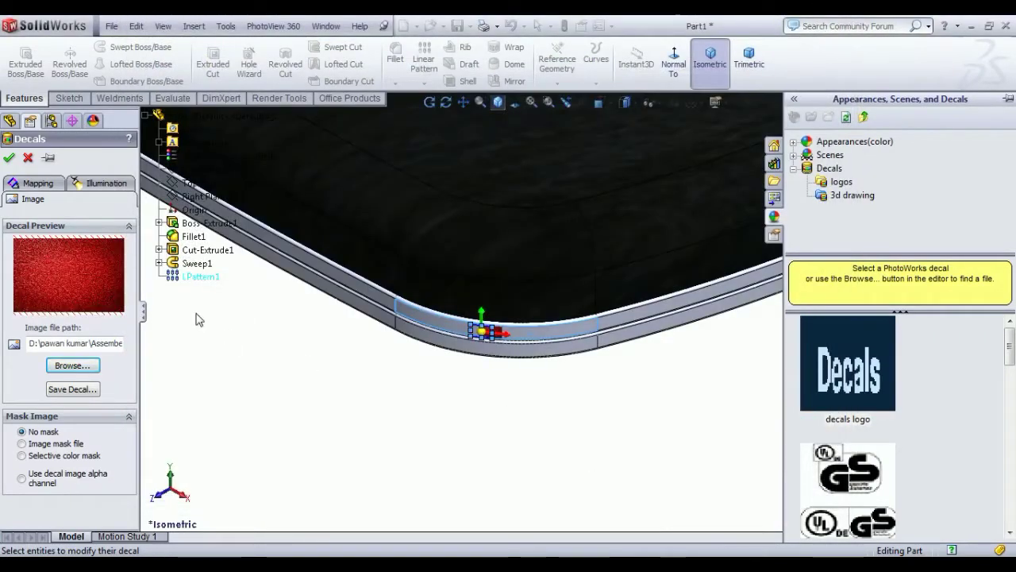
Clear the red decal's selected geometry and map it onto the Sweep1 and LPattern1 features instead
scroll(320, 305, up, 5)
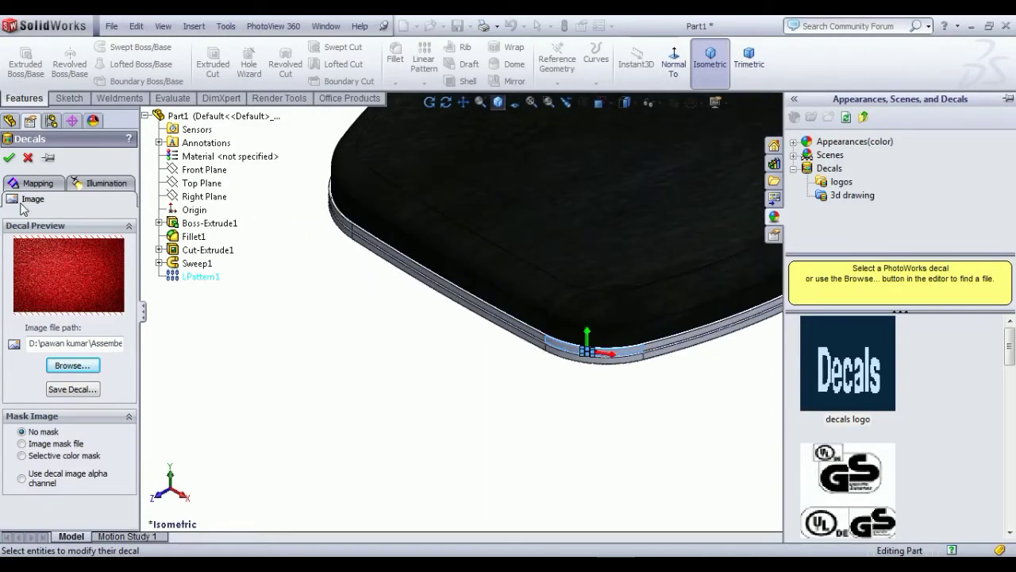
click(31, 183)
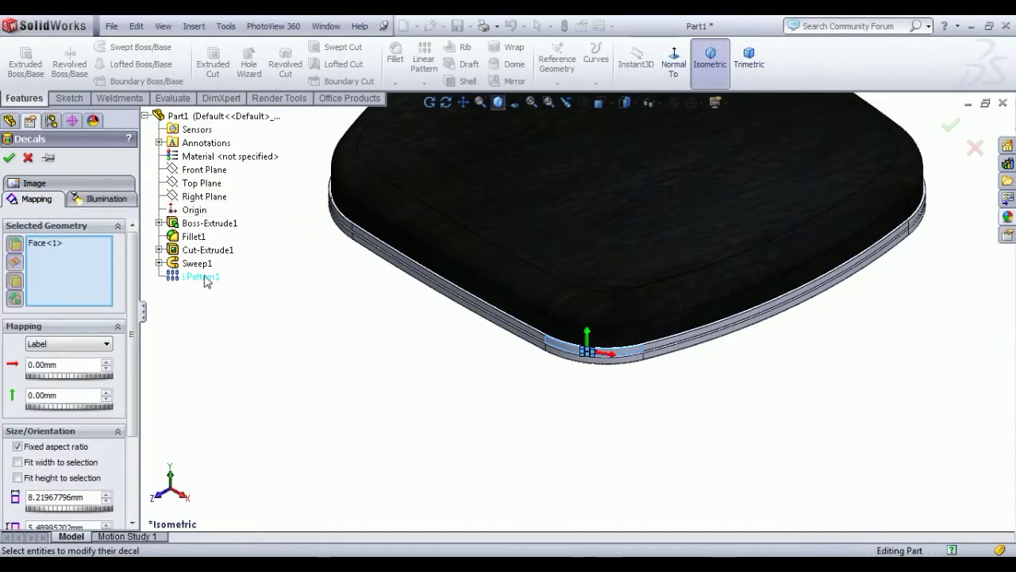
right_click(84, 278)
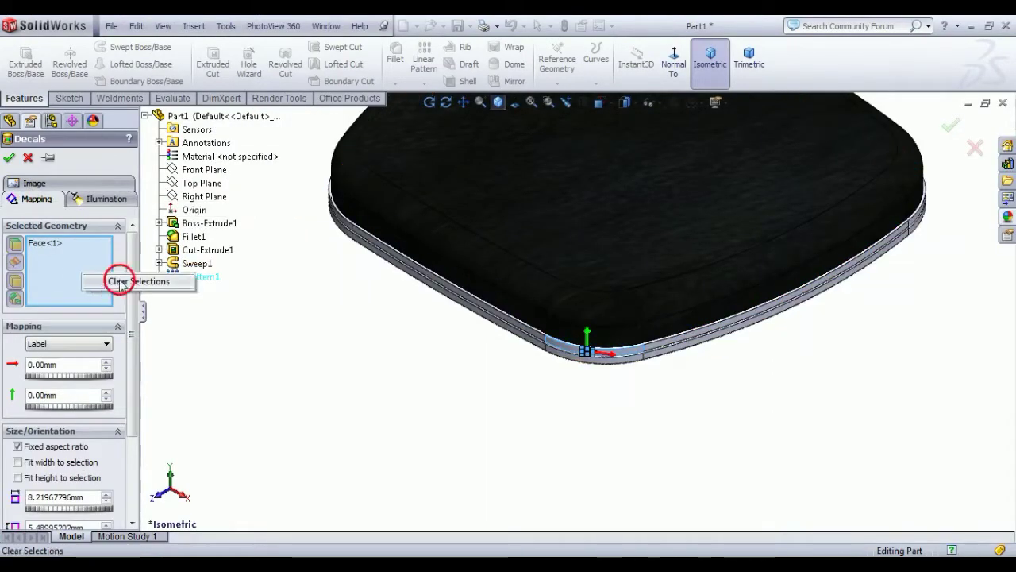
click(119, 279)
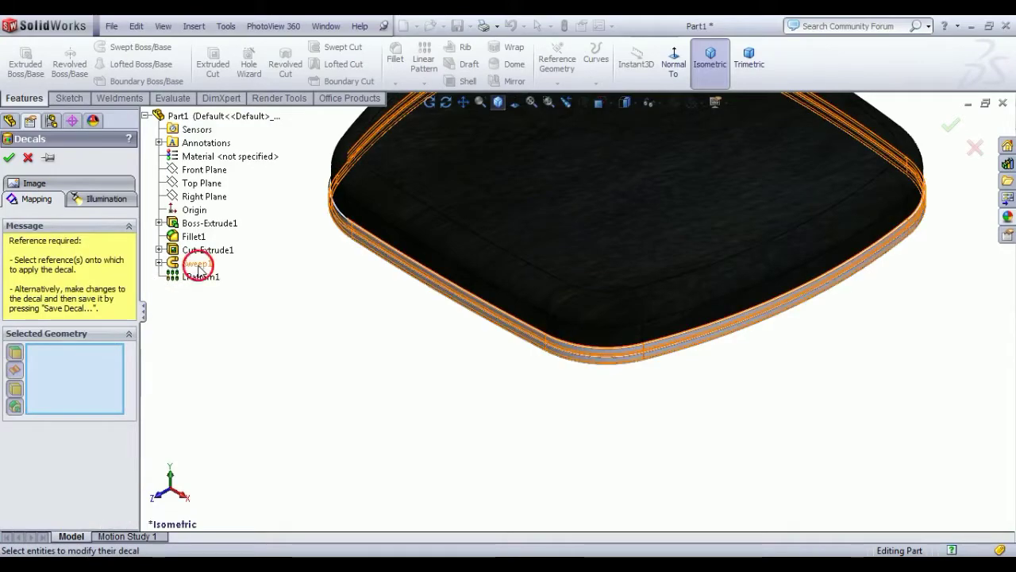
click(197, 263)
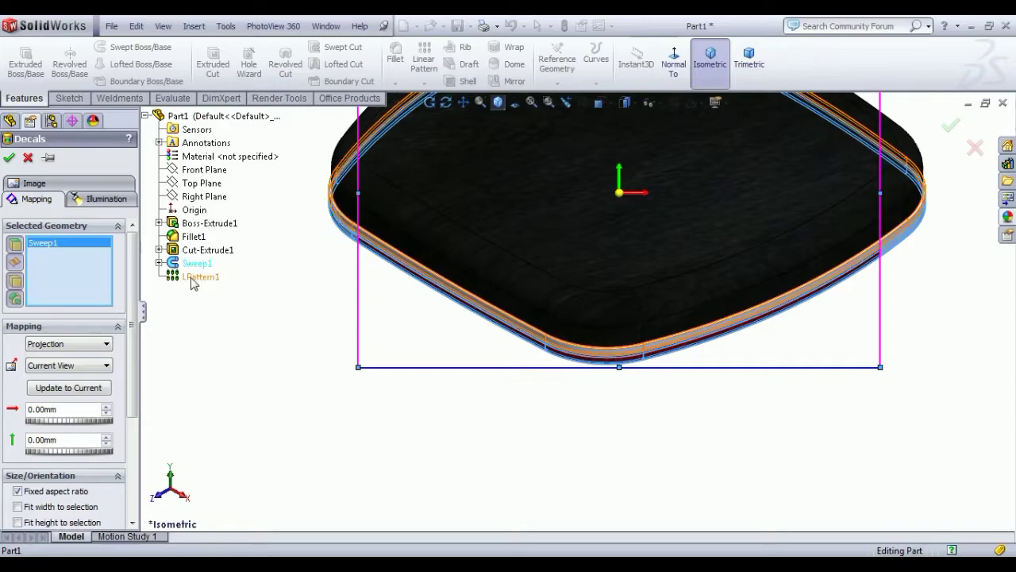
click(197, 276)
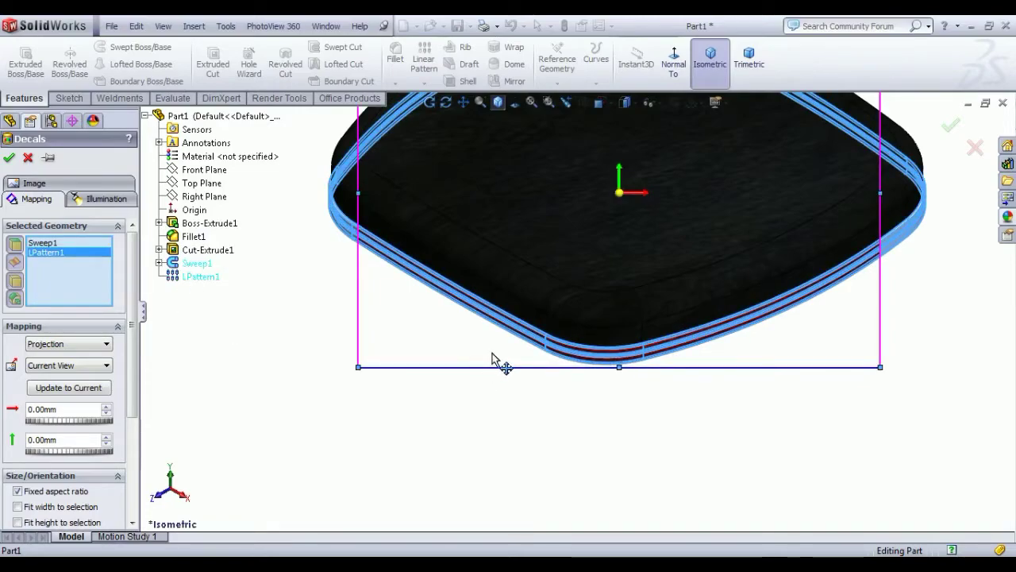
Enlarge the red decal frame on both sides and at its upper edge until it covers the side bands, and apply it
scroll(501, 361, down, 1)
scroll(497, 363, up, 5)
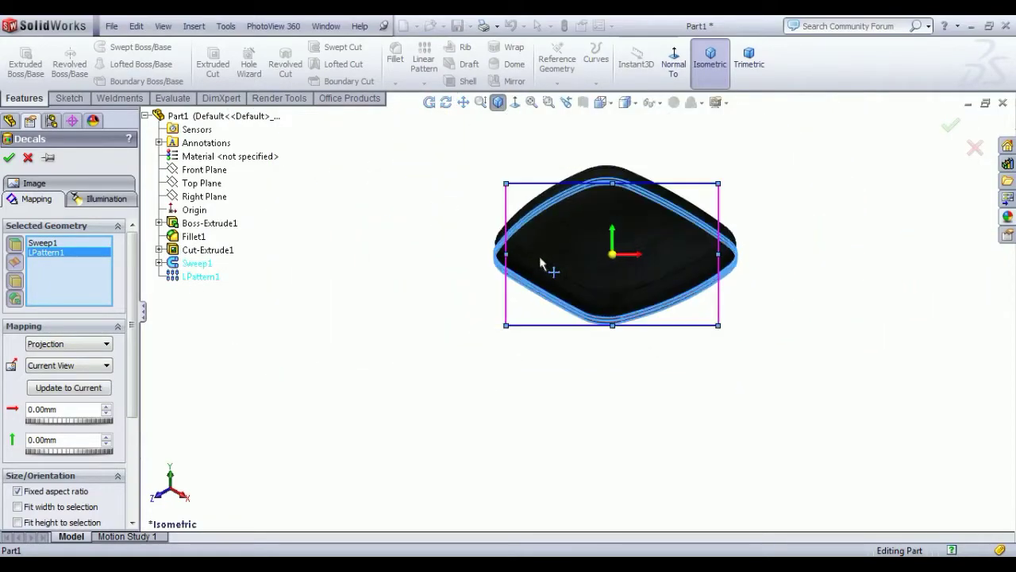
drag(508, 258, 479, 262)
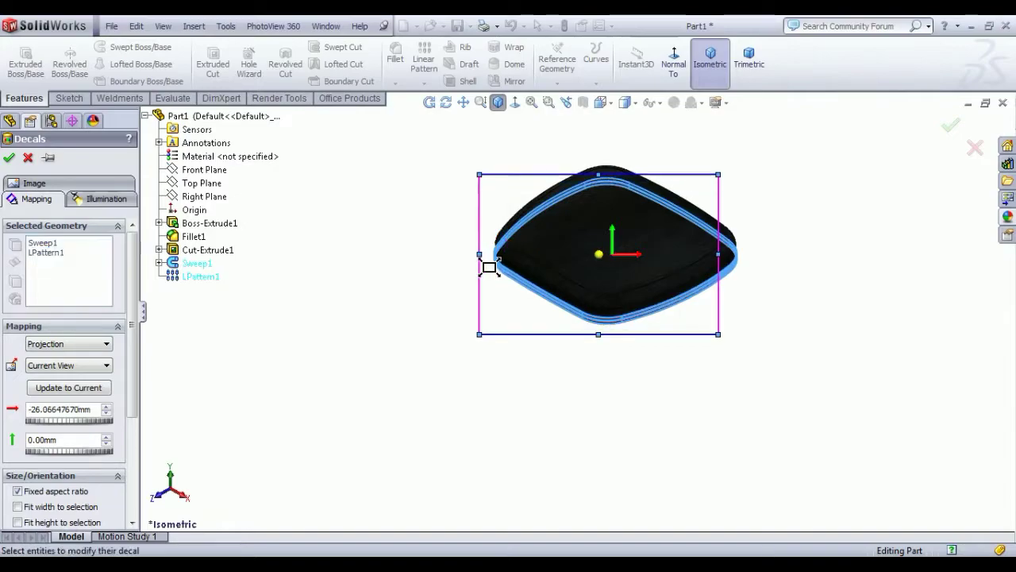
drag(729, 265, 749, 258)
drag(620, 169, 614, 152)
click(11, 158)
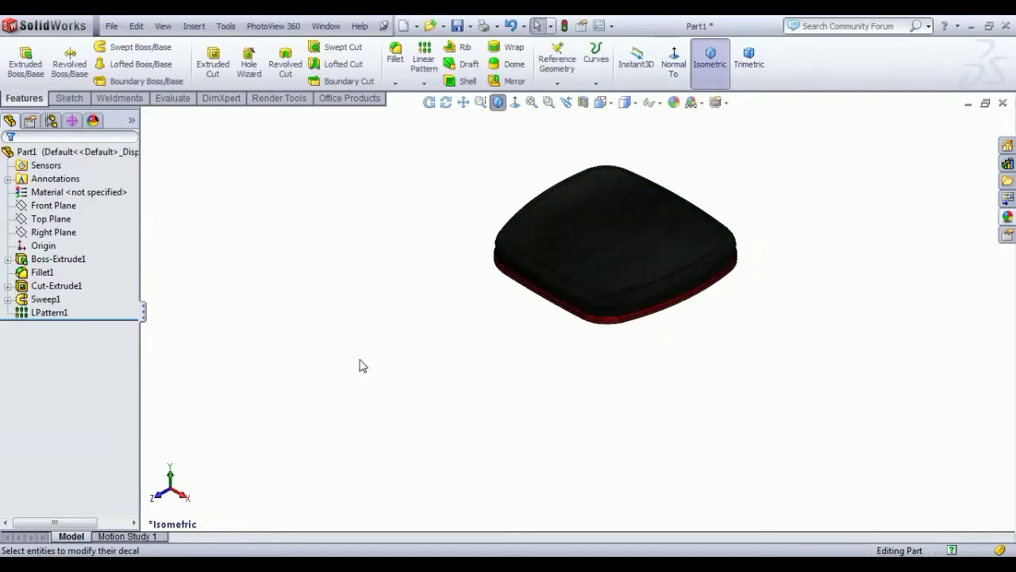
Examine the black body and red side bands from the isometric view, the side and the back
middle_drag(502, 387, 887, 288)
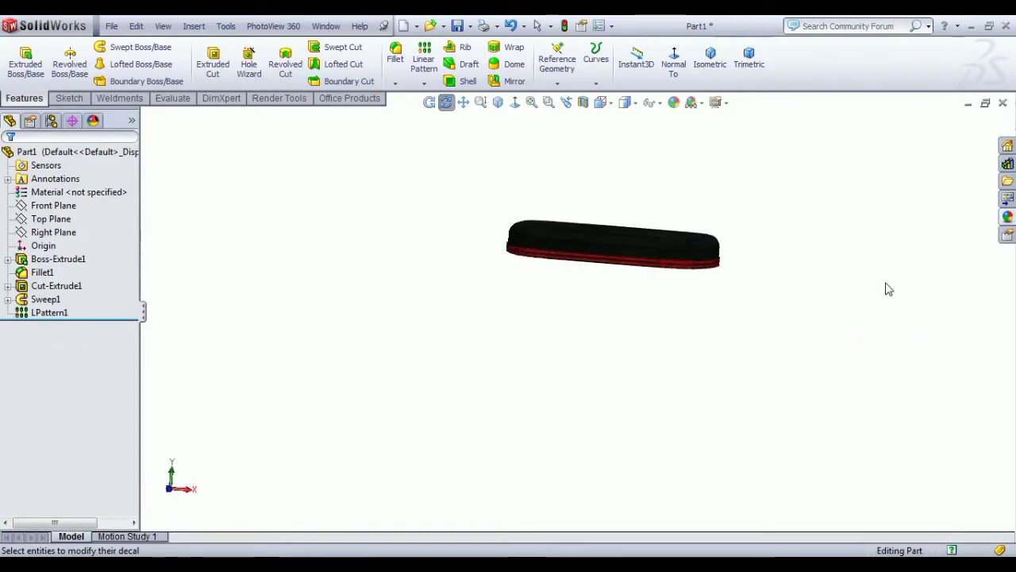
click(710, 68)
scroll(645, 435, down, 3)
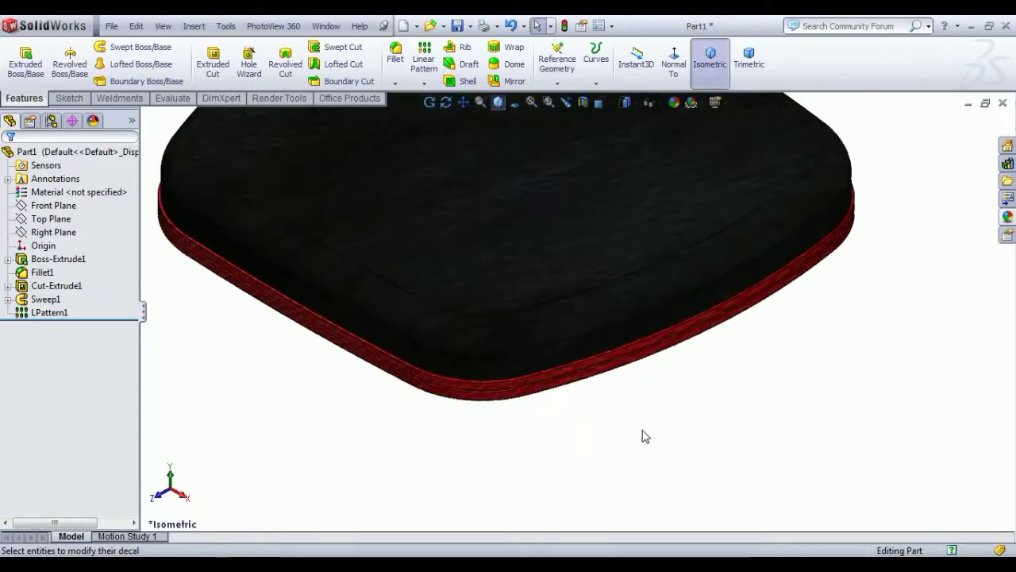
scroll(490, 418, up, 4)
middle_drag(490, 418, 483, 351)
click(710, 57)
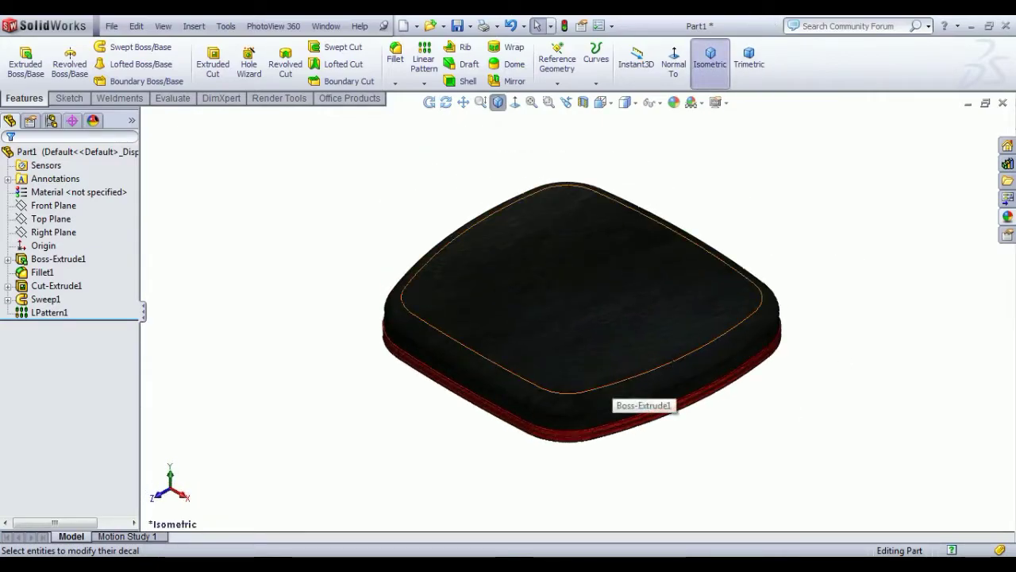
middle_drag(705, 384, 556, 429)
scroll(569, 336, down, 3)
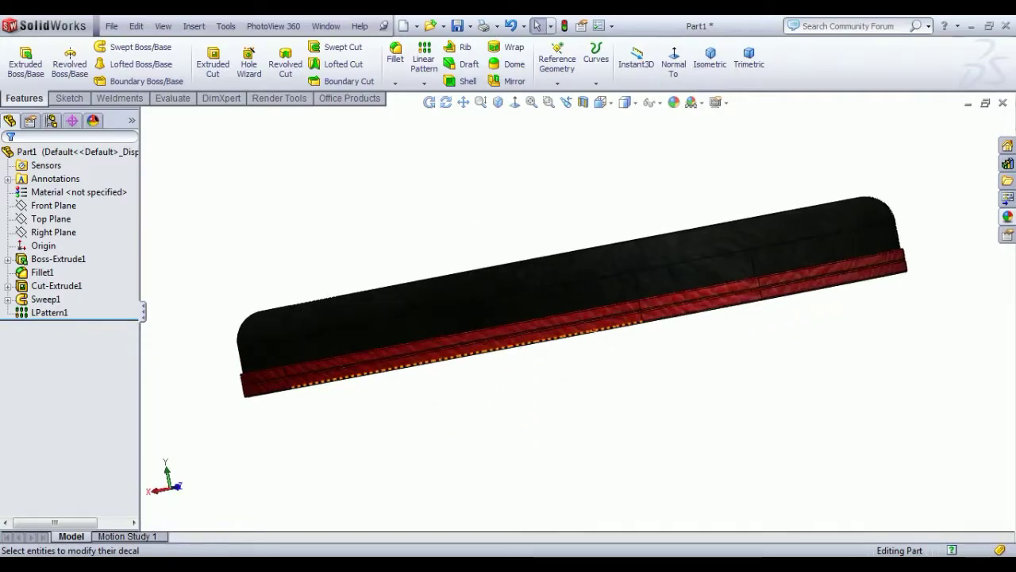
Start a sketch on the Right Plane and view it straight on at the rear end of the red bands
click(58, 235)
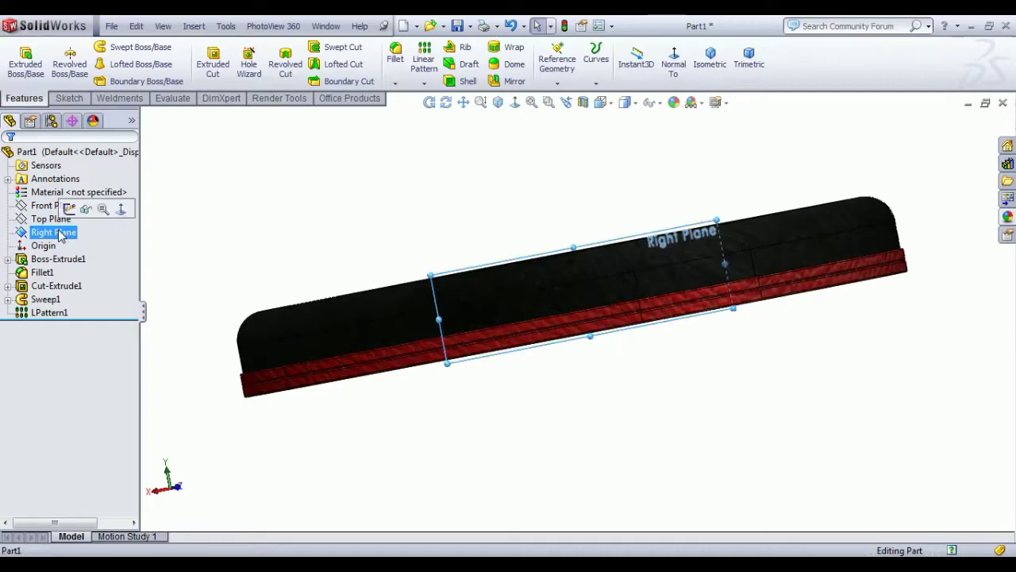
middle_drag(590, 307, 647, 358)
click(710, 56)
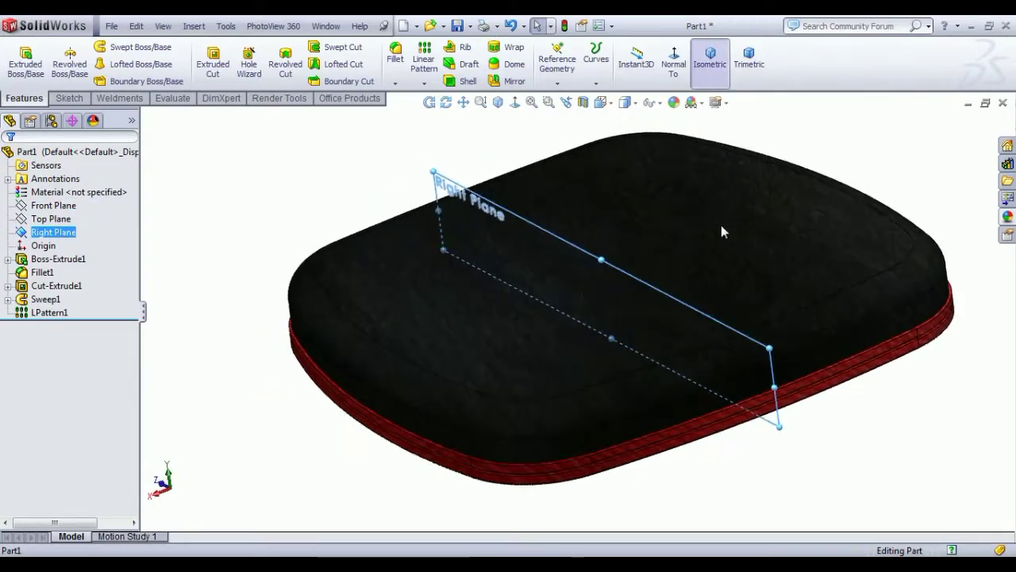
click(244, 337)
click(50, 230)
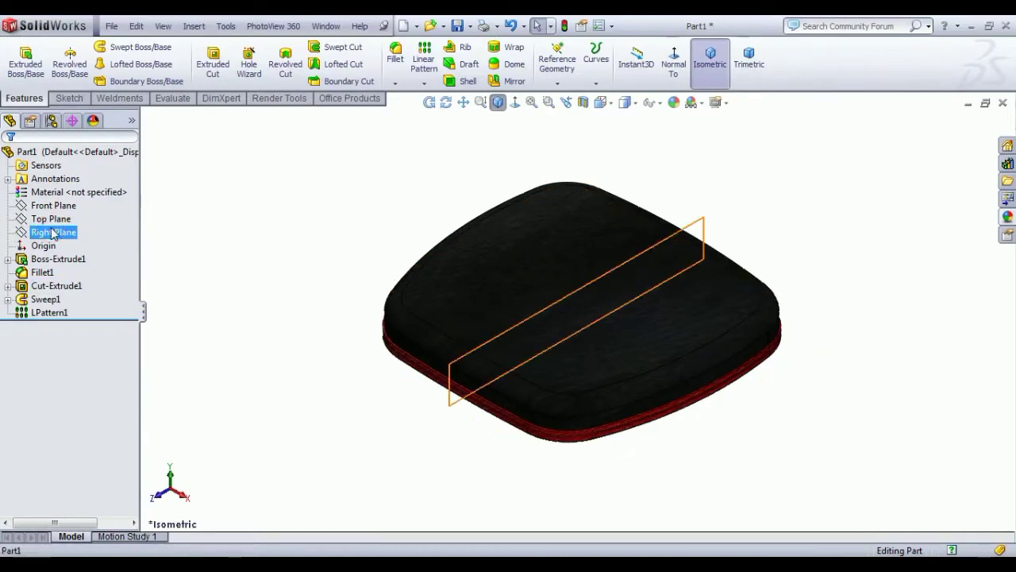
click(62, 207)
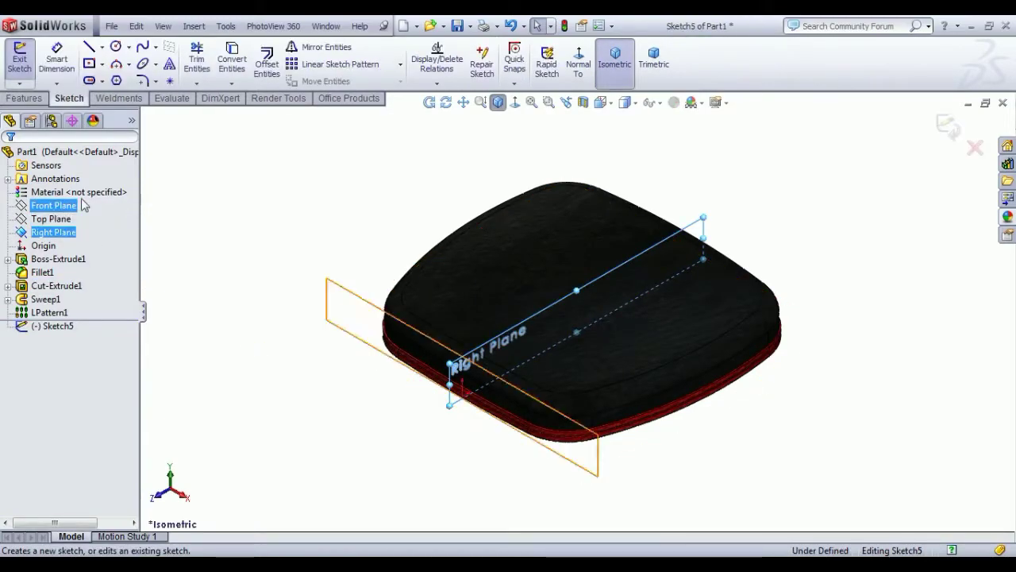
click(578, 64)
scroll(863, 365, down, 6)
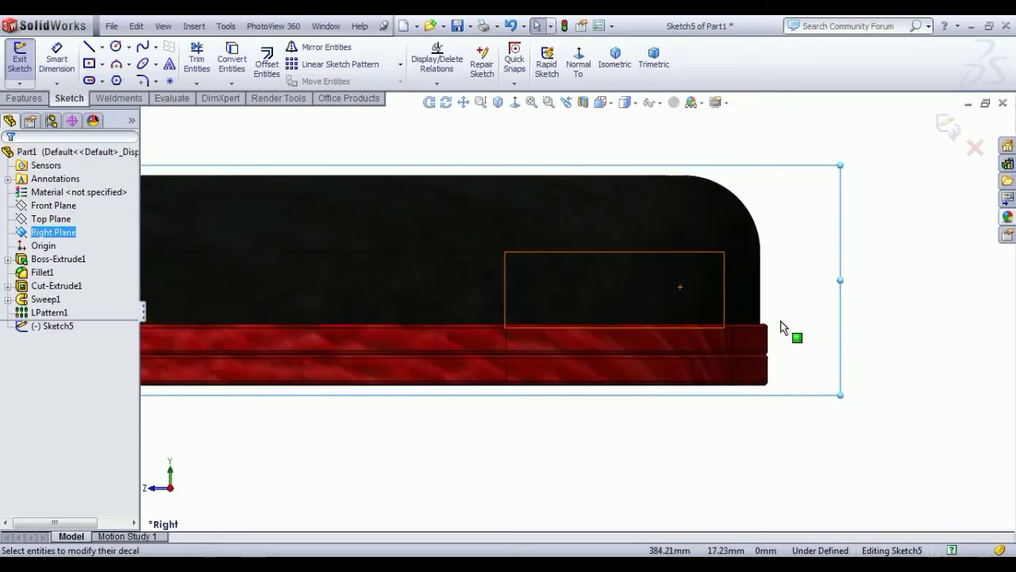
Sketch a vertical line about 8.6 mm long beside the lower band's rear end and a horizontal line about 4.7 mm outward from its upper endpoint
click(90, 47)
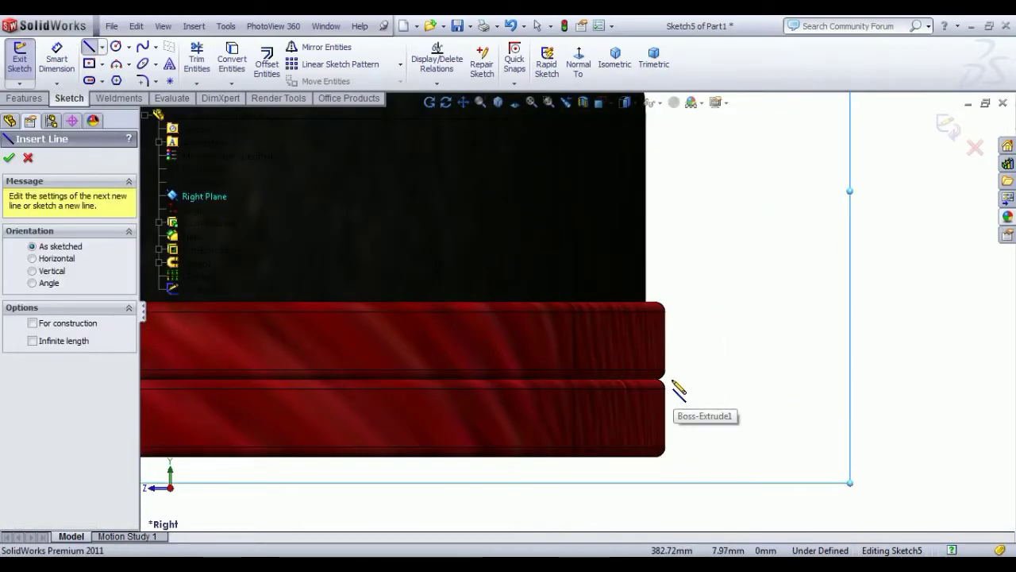
click(673, 382)
click(673, 461)
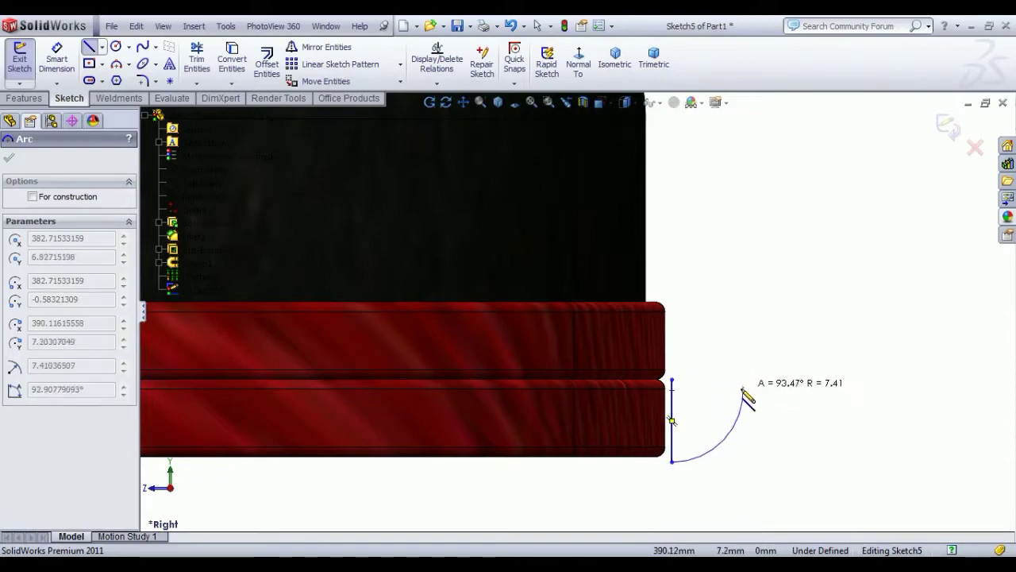
key(Escape)
click(90, 46)
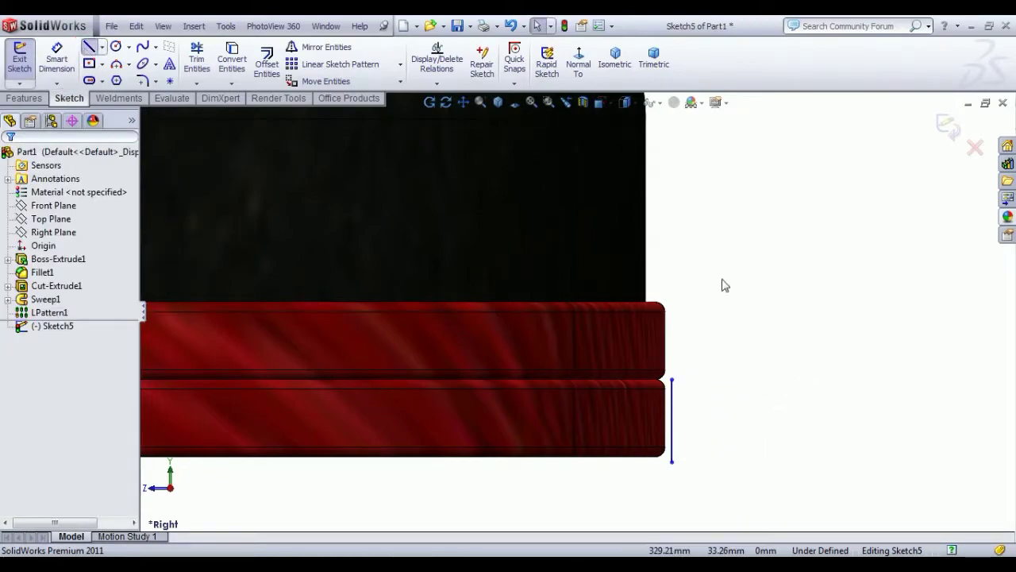
click(672, 380)
click(717, 380)
right_click(751, 346)
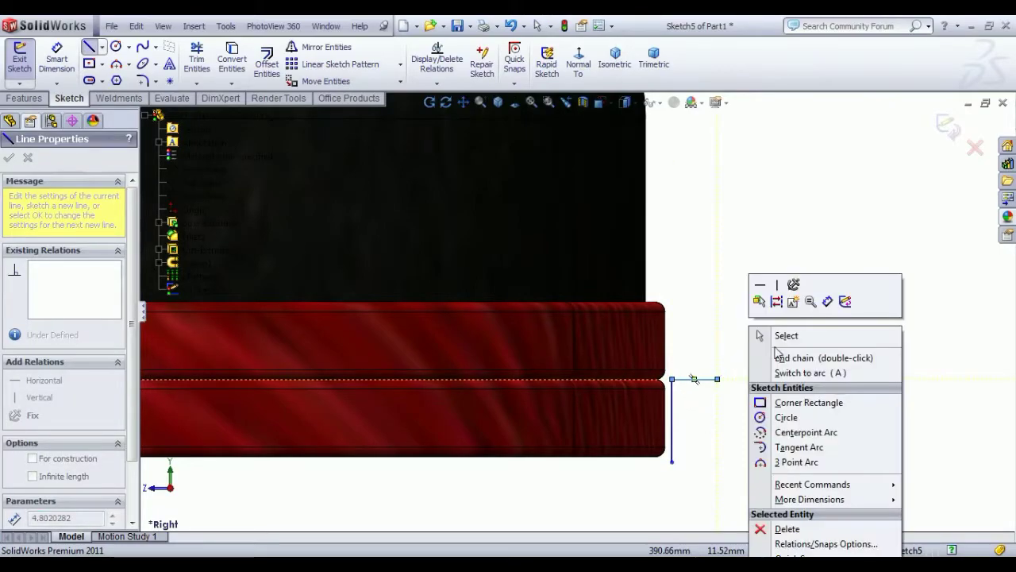
click(784, 337)
Close the profile with an outward-bulging three-point arc of about 14 mm radius between the two lines' free ends
click(117, 65)
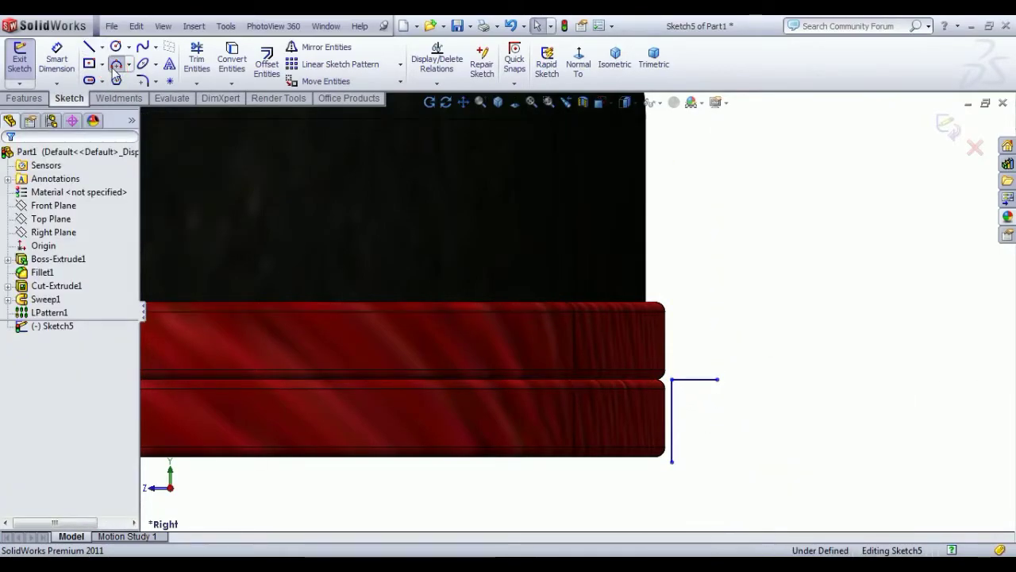
click(717, 380)
click(673, 461)
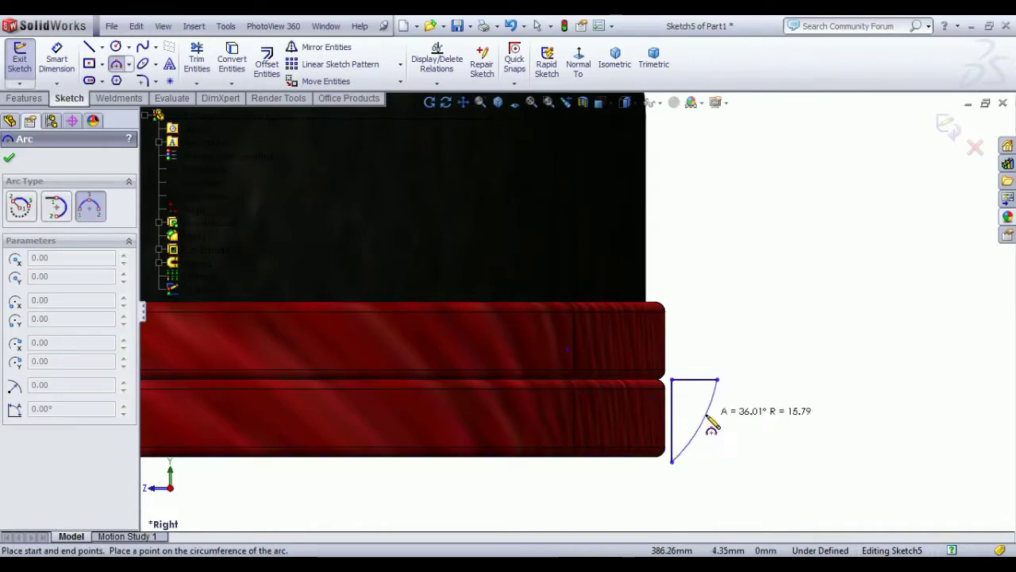
click(711, 425)
right_click(779, 227)
click(834, 268)
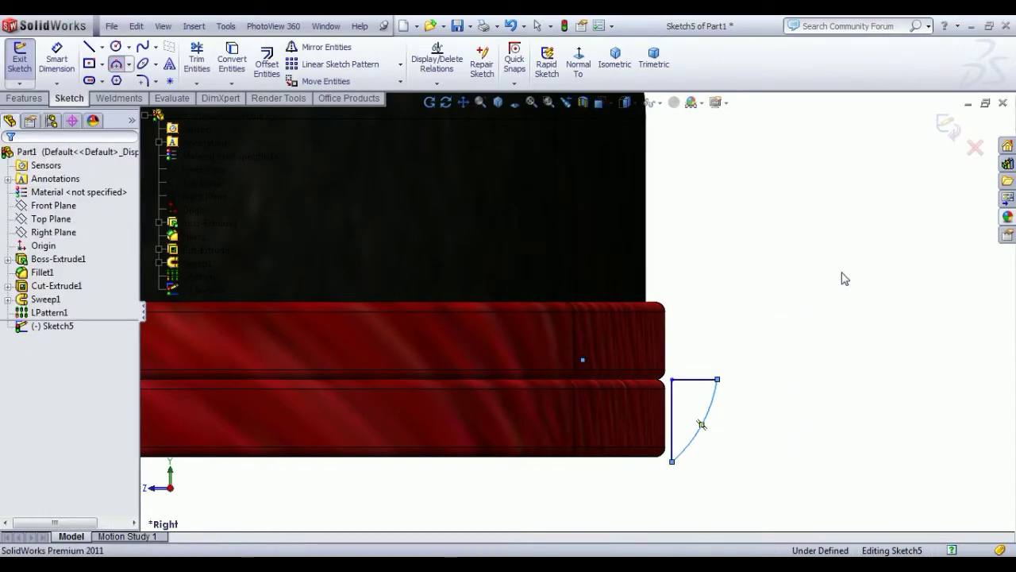
Dimension the profile's vertical line to 8 mm and its horizontal line to 4 mm
click(47, 61)
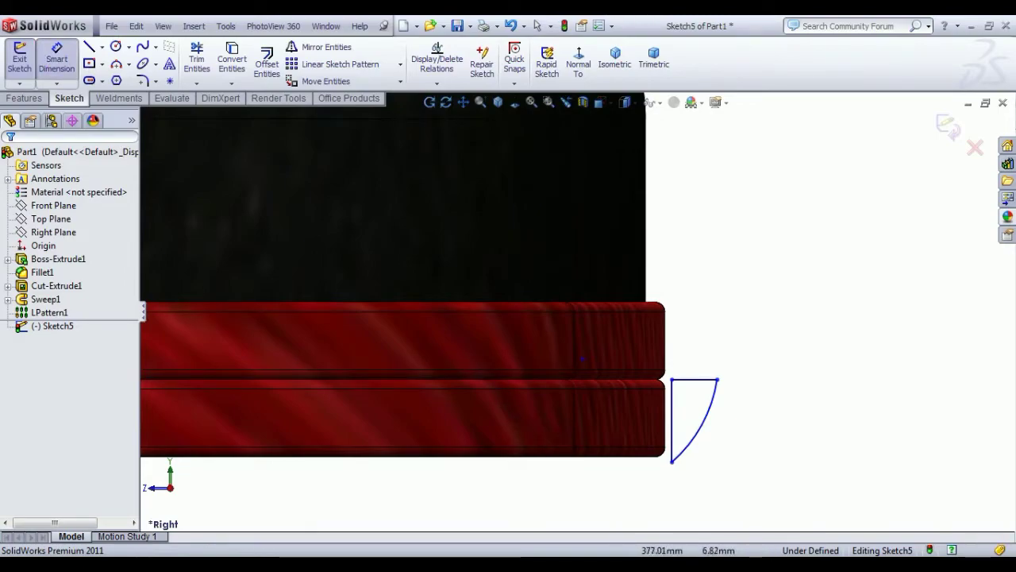
click(671, 428)
click(650, 408)
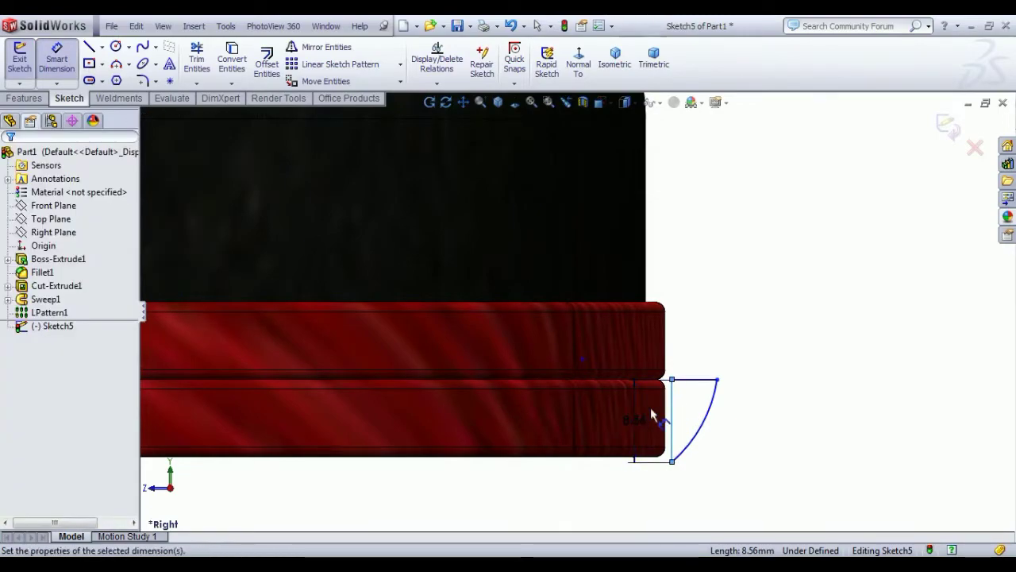
key(Return)
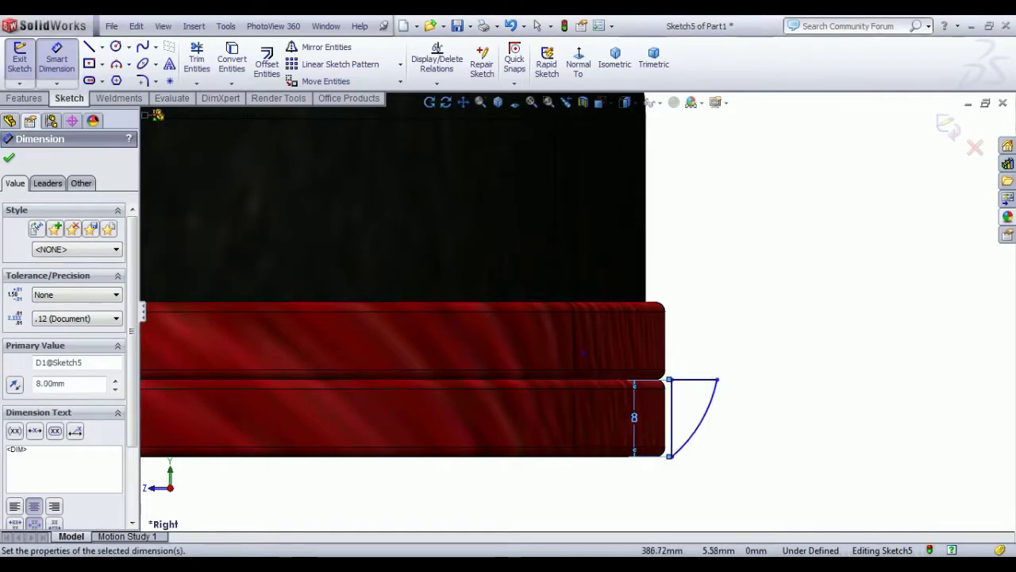
click(706, 381)
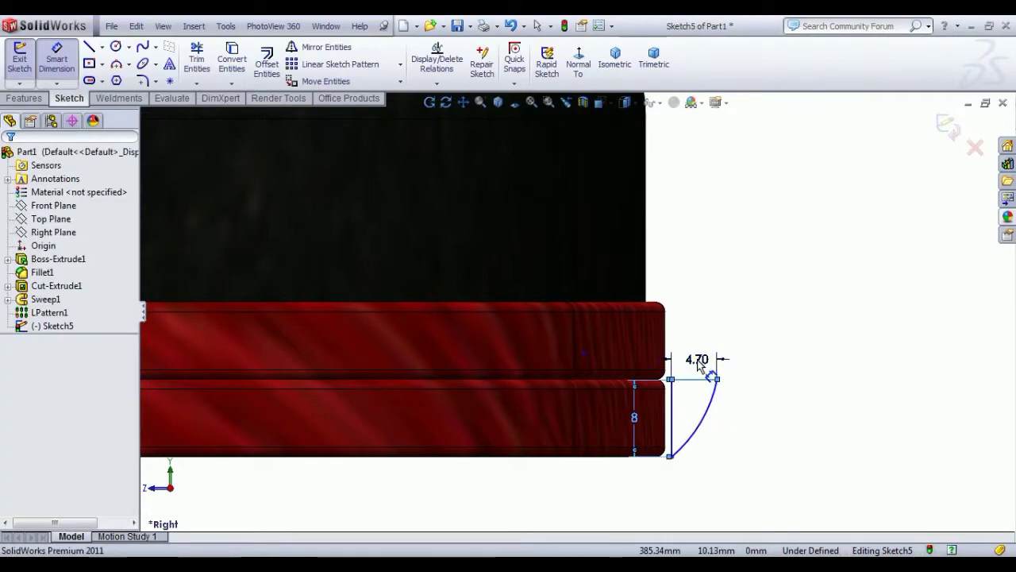
click(698, 363)
text(4)
key(Return)
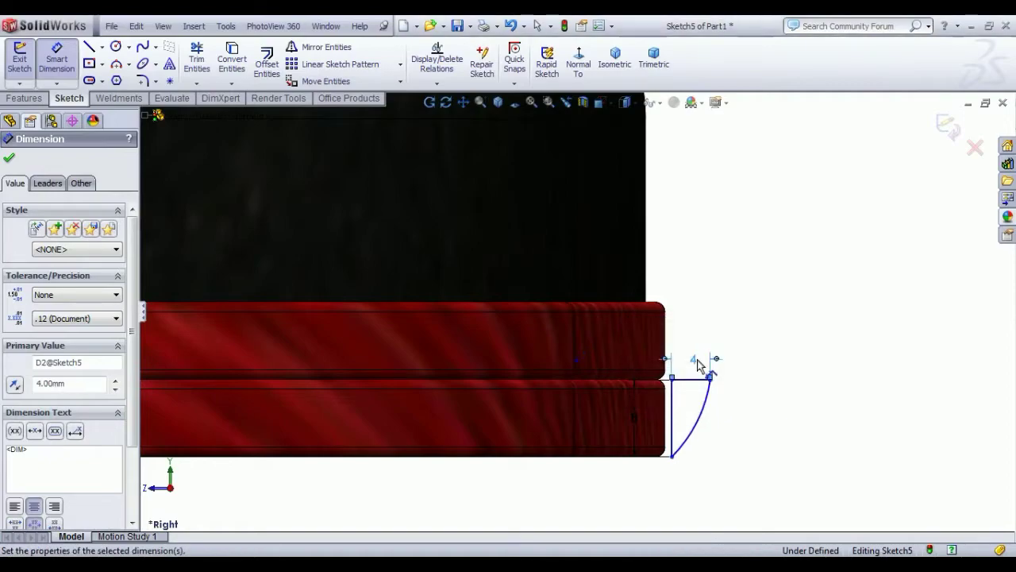
Dimension the profile's arc to a 10 mm radius and leave the dimension tool
click(701, 412)
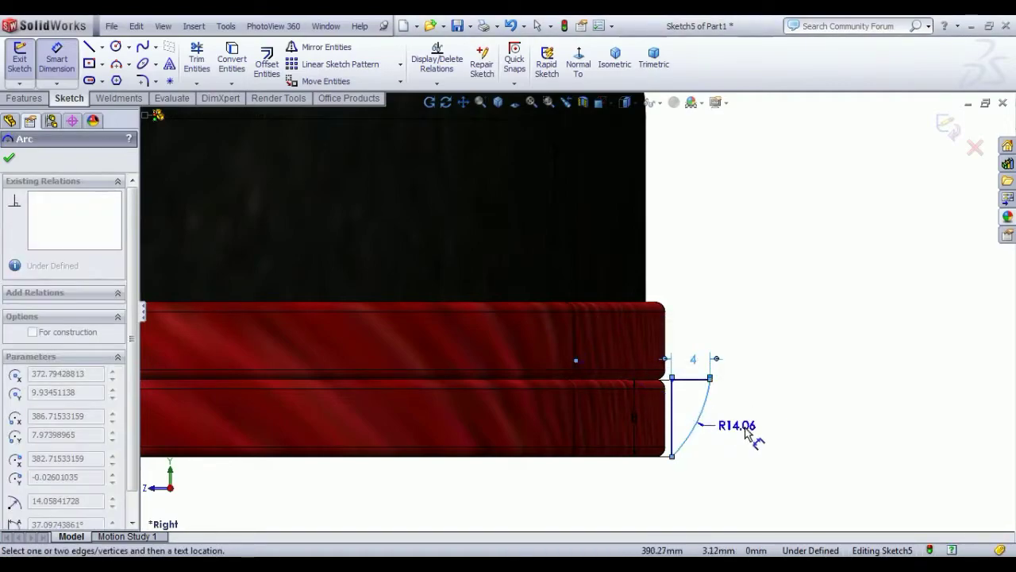
click(756, 436)
text(10)
key(Return)
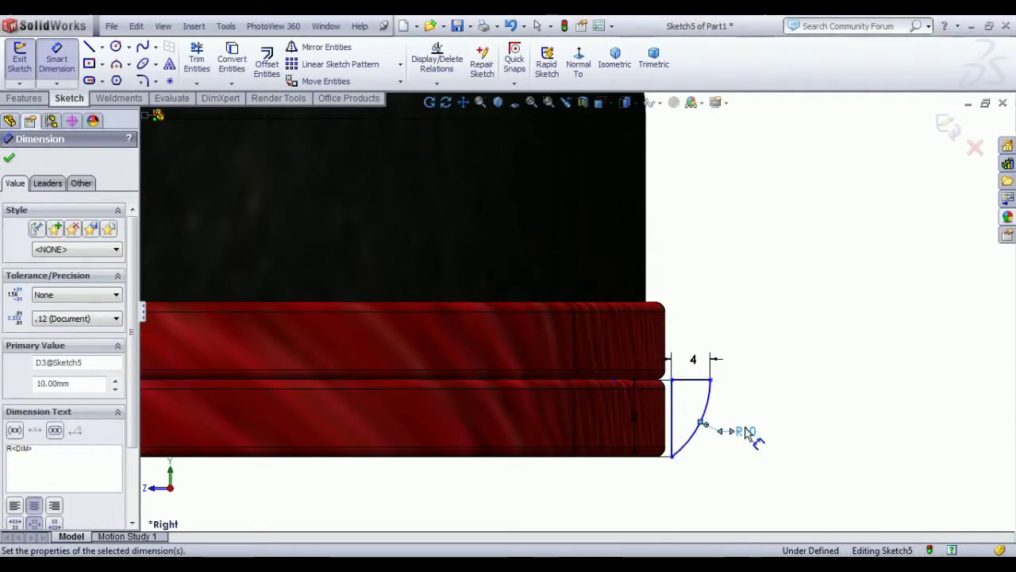
right_click(776, 350)
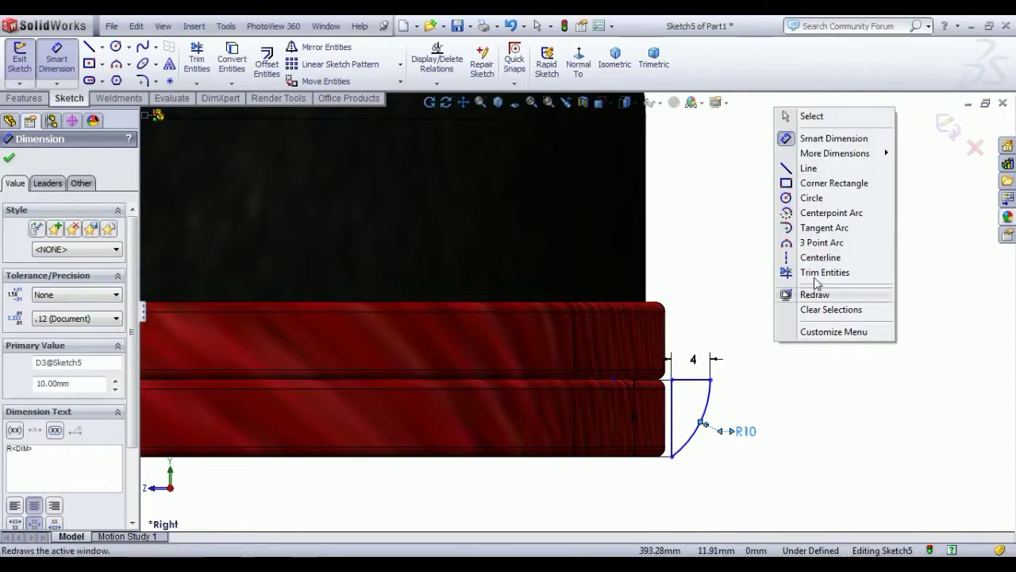
click(828, 119)
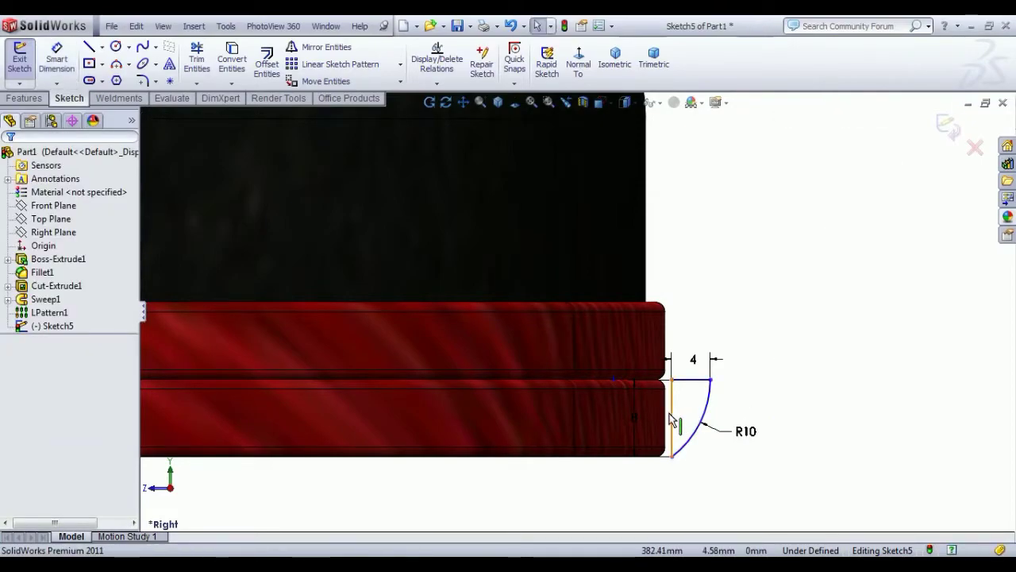
Make the profile's vertical line collinear with the lower band's outer silhouette edge
click(671, 420)
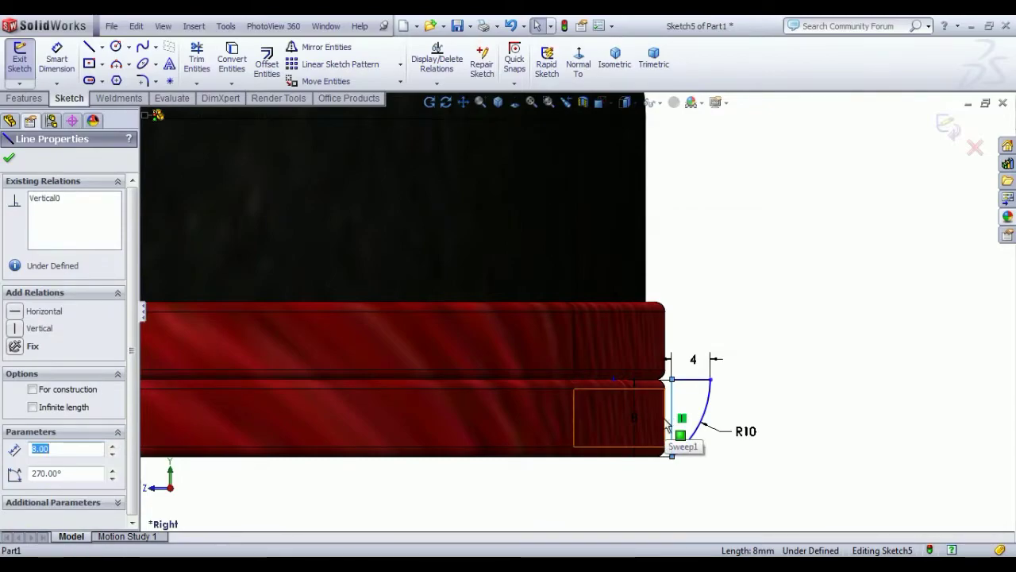
scroll(667, 425, down, 5)
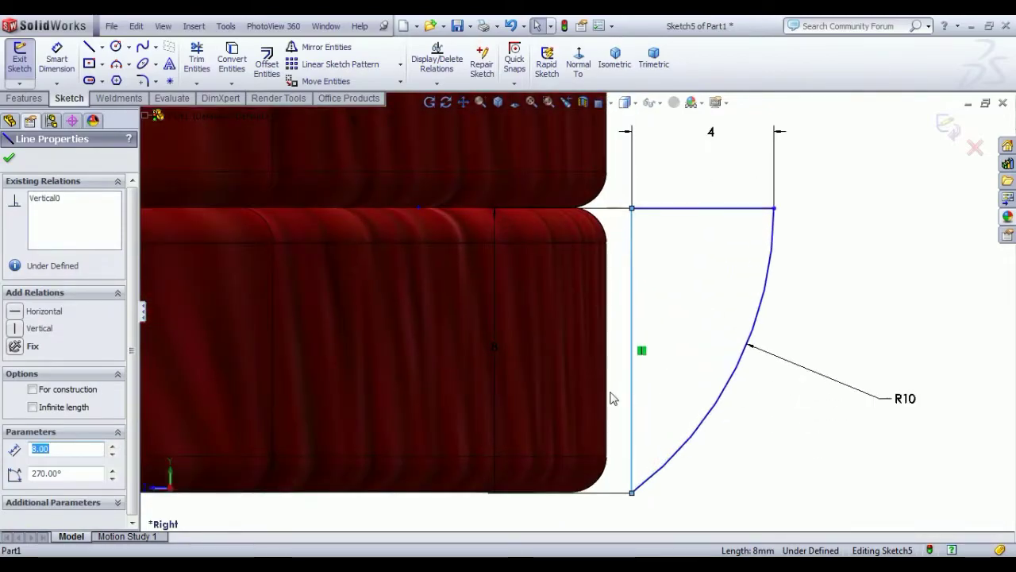
ctrl+click(608, 397)
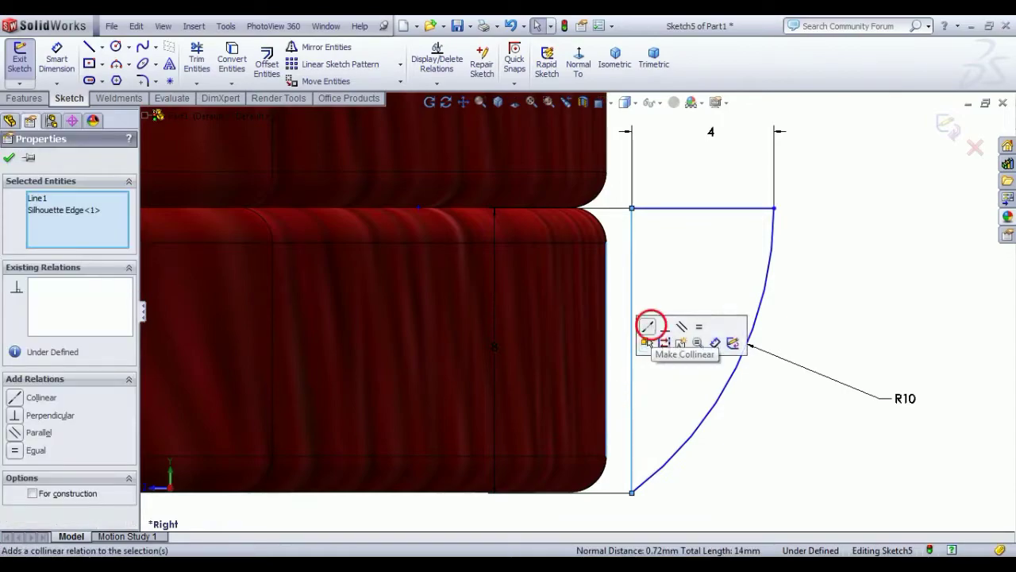
click(654, 326)
click(789, 451)
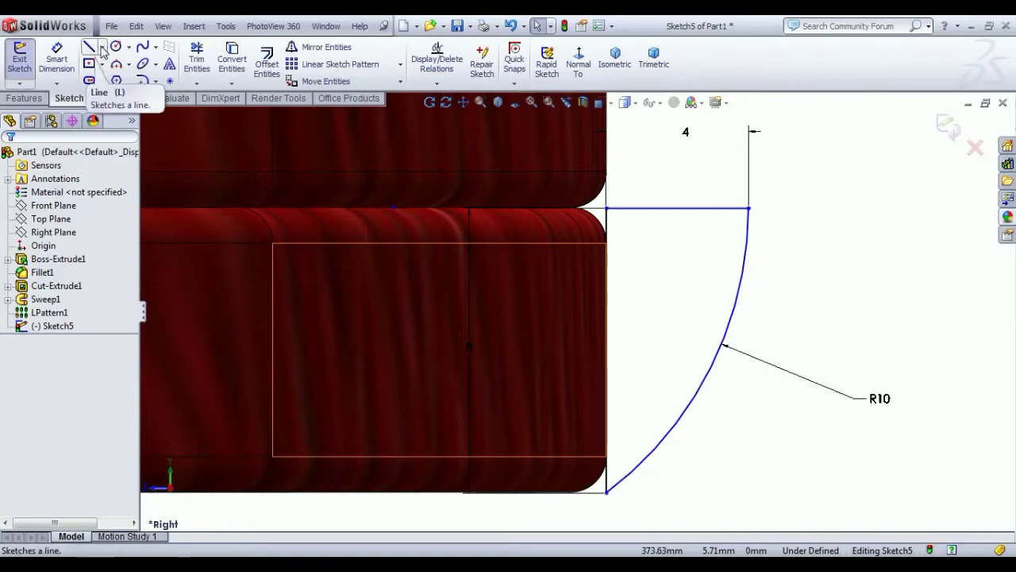
Try to dimension the distance from the profile's upper inner corner to the lower band's upper horizontal edge
scroll(574, 159, up, 3)
scroll(581, 164, down, 2)
click(57, 59)
scroll(580, 165, down, 3)
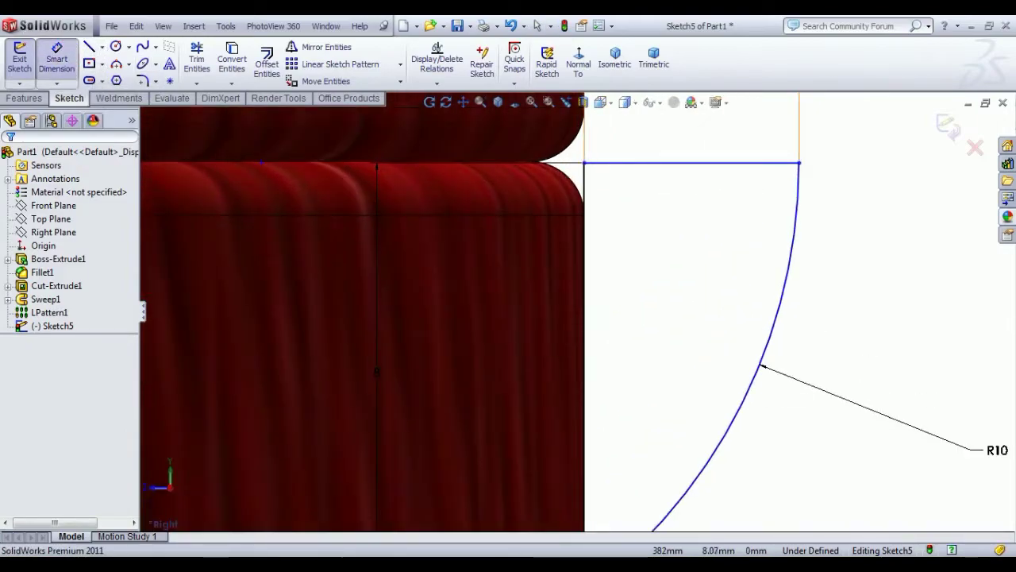
click(584, 163)
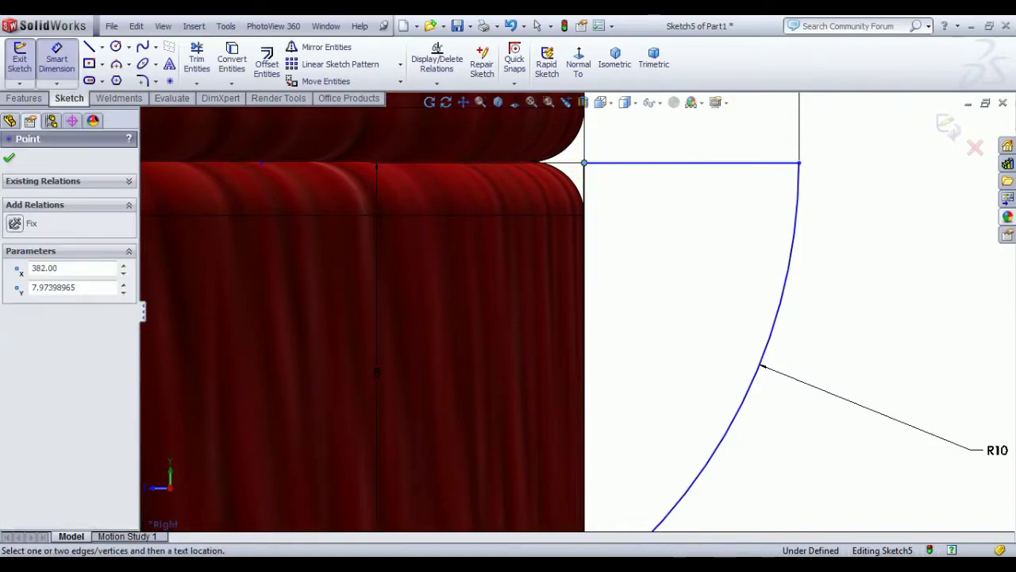
click(553, 215)
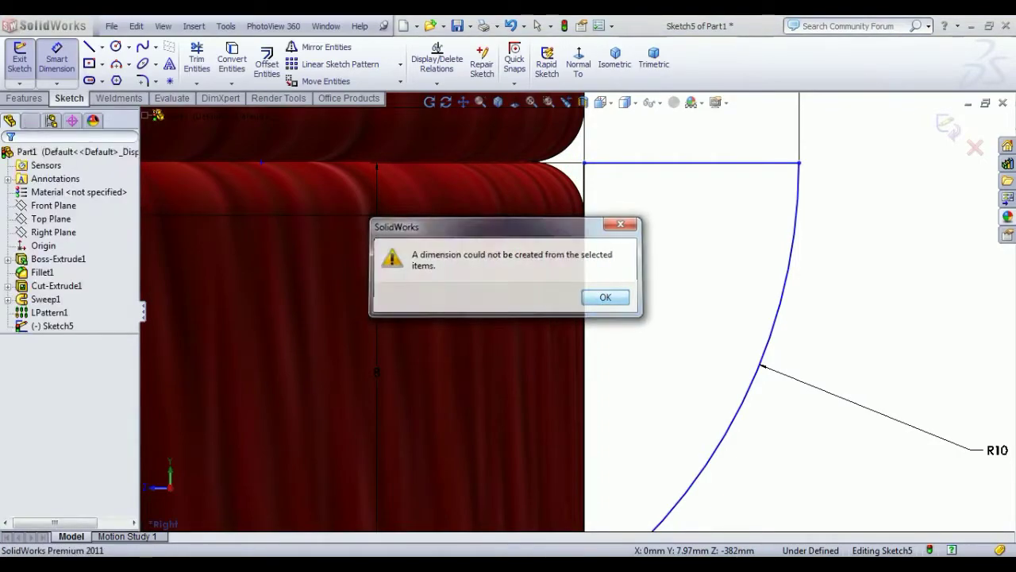
key(Return)
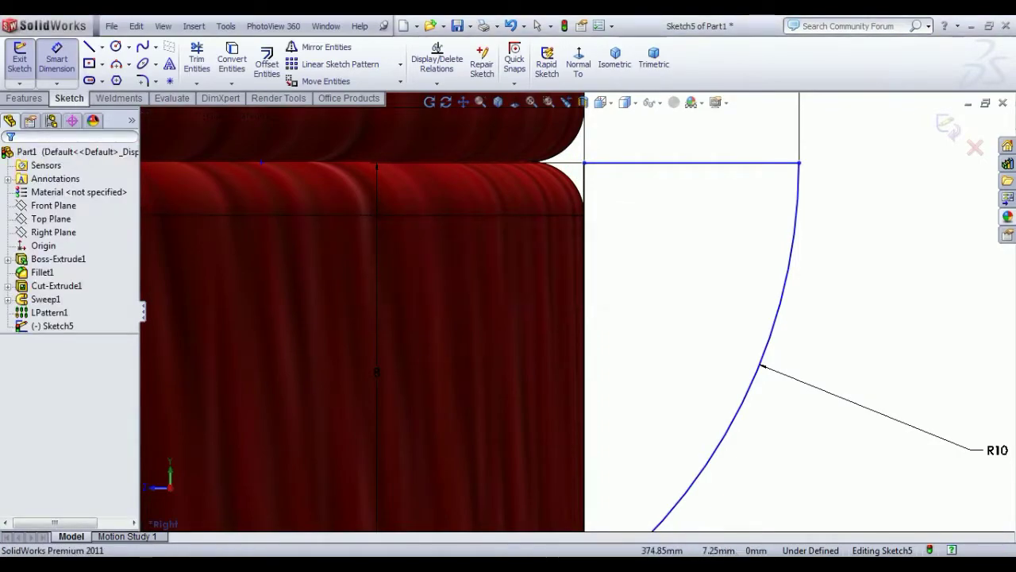
Dimension the profile's upper inner corner 1 mm from the lower band's upper horizontal edge and leave the dimension tool
click(555, 214)
click(586, 165)
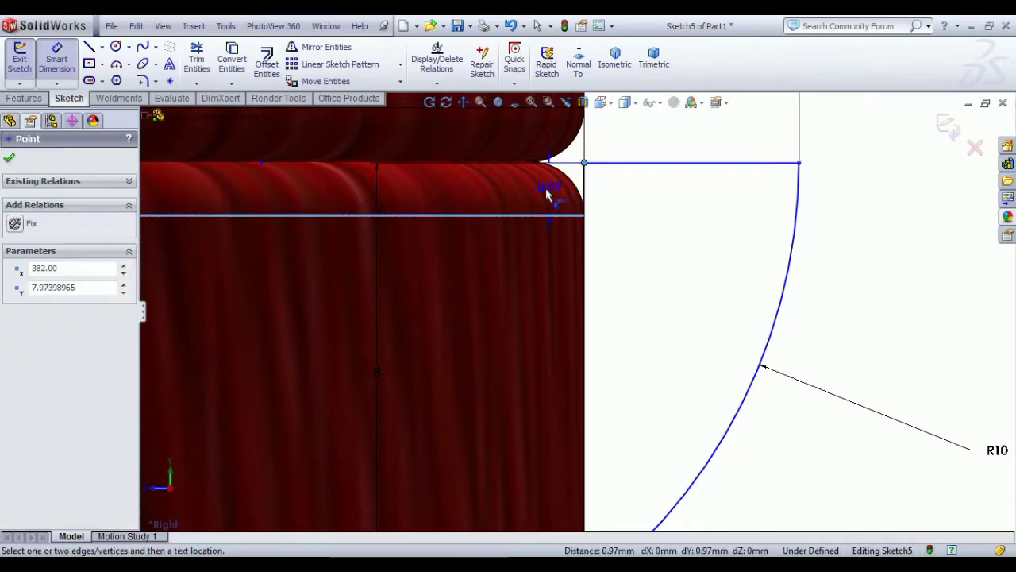
click(546, 193)
text(1)
key(Return)
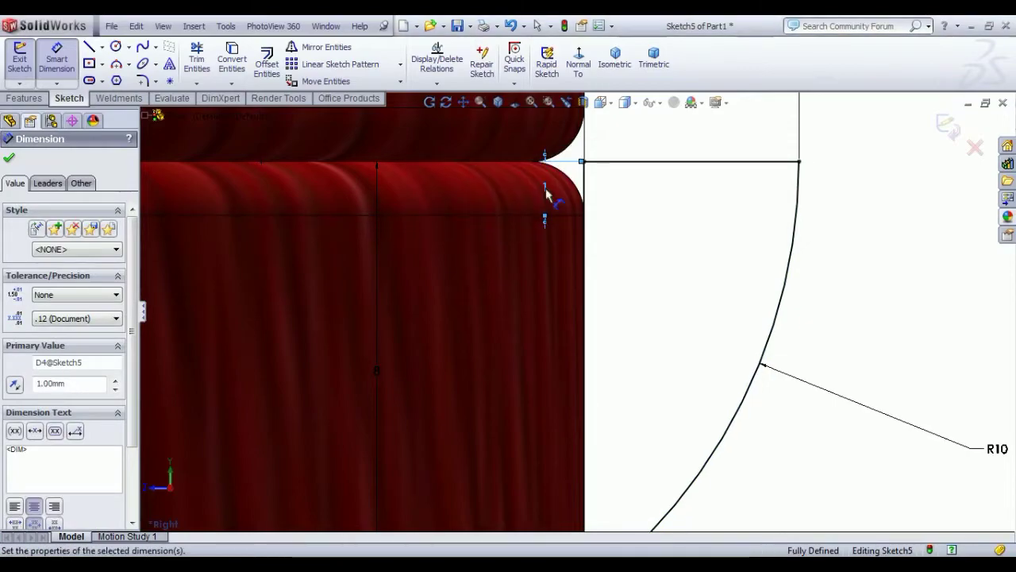
right_click(888, 219)
click(913, 218)
key(f)
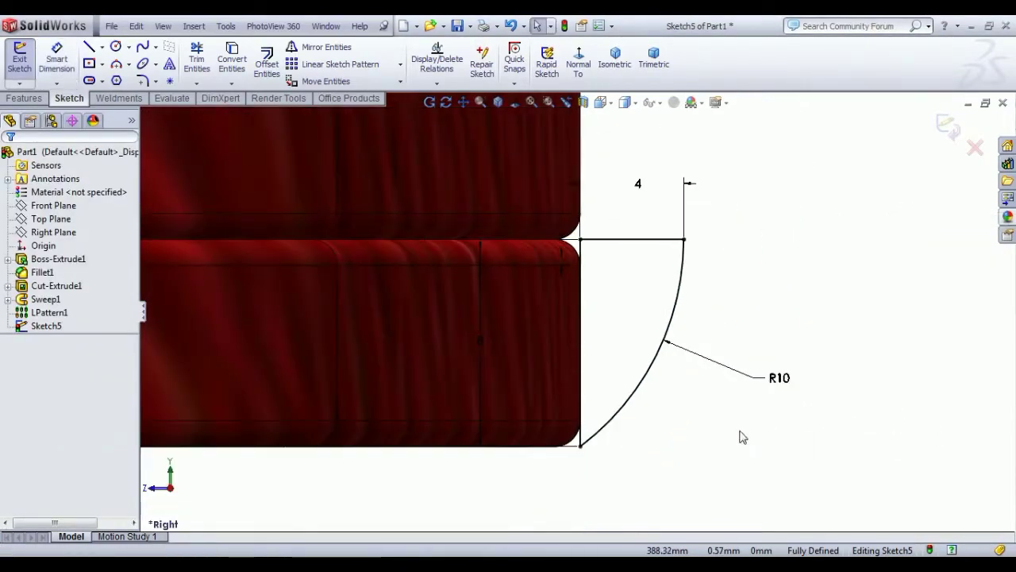
Finish the sketch and revolve the profile 360 degrees about its upper horizontal line, with the result merged
click(19, 58)
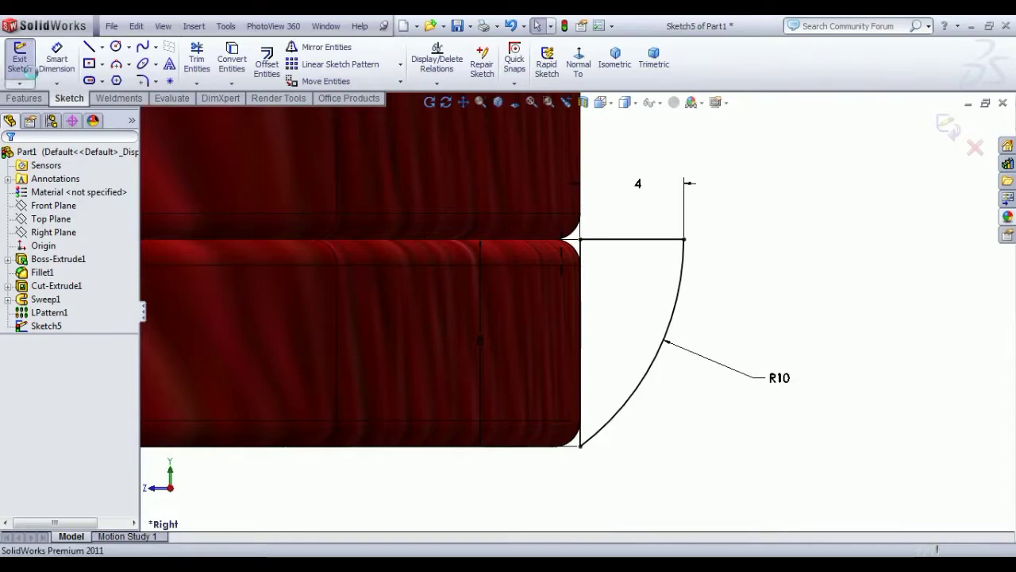
click(70, 64)
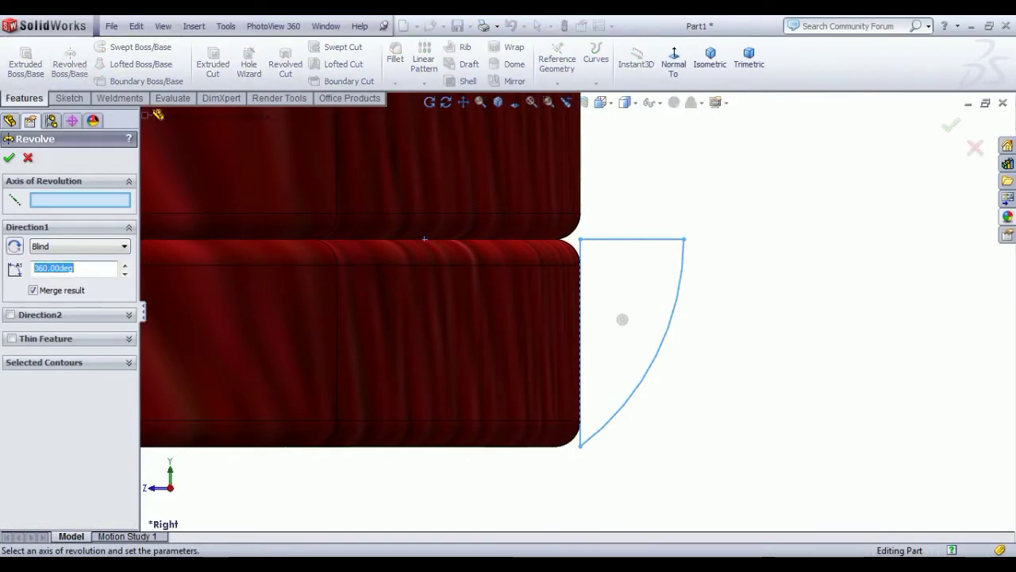
click(618, 239)
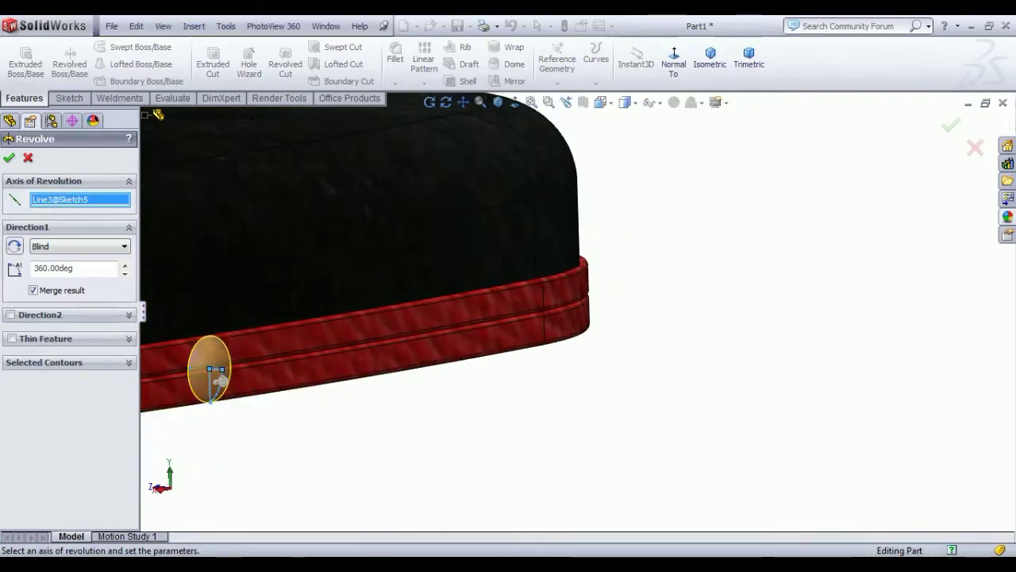
click(8, 163)
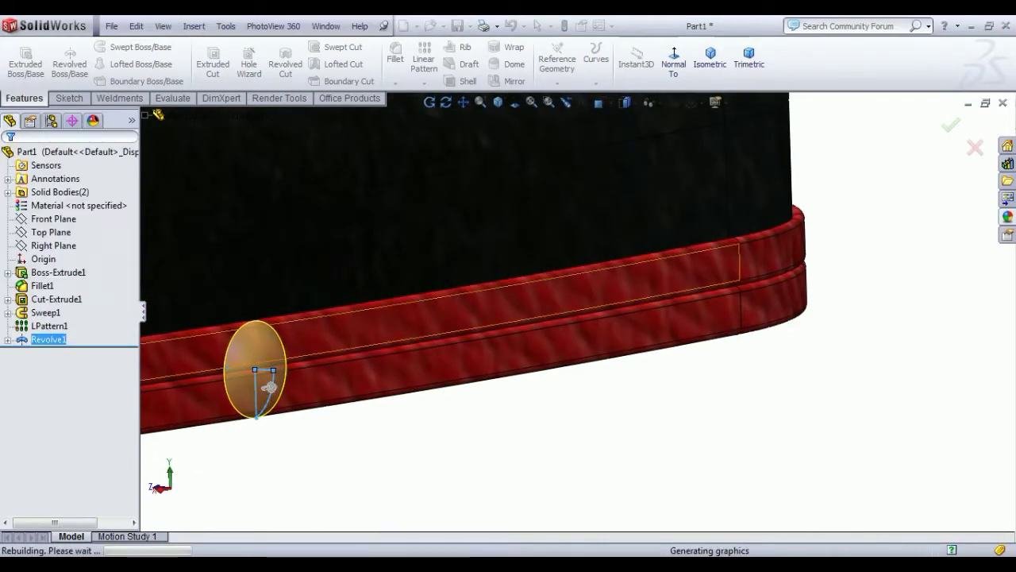
scroll(269, 407, up, 3)
scroll(343, 349, down, 4)
scroll(430, 342, down, 2)
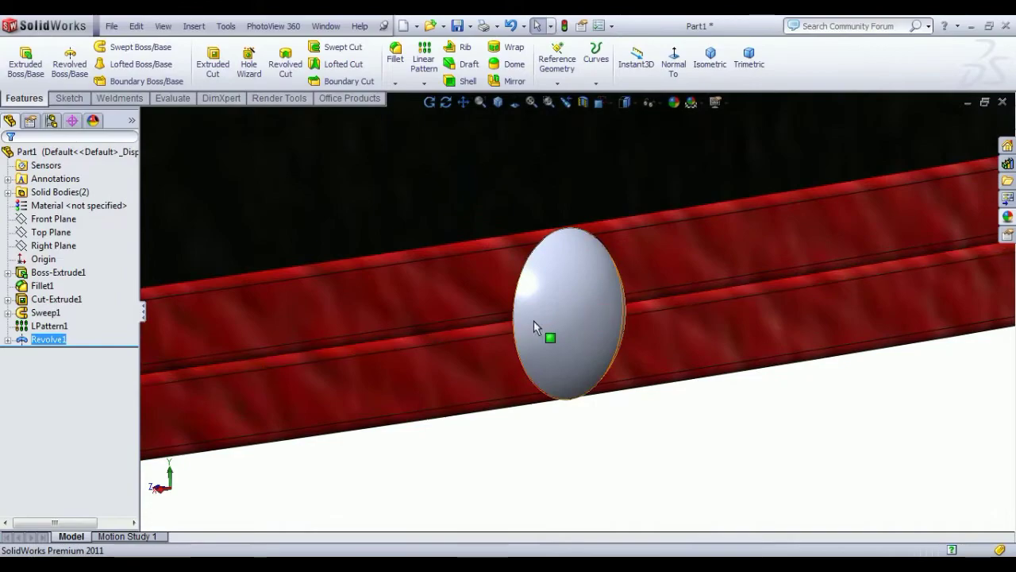
click(372, 481)
Colour the revolved feature yellow from the standard swatches and return the model to an isometric view
click(47, 340)
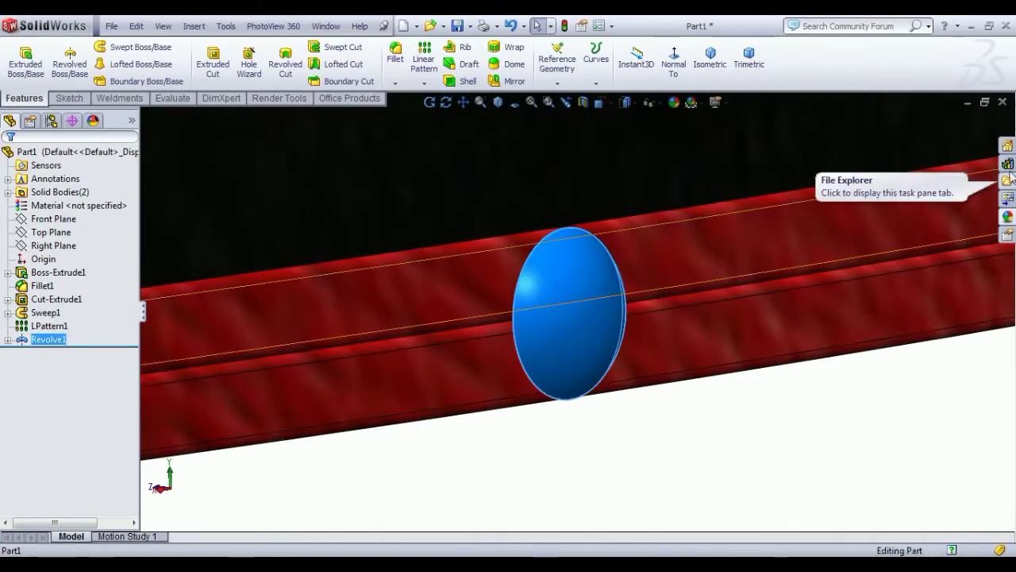
click(1007, 217)
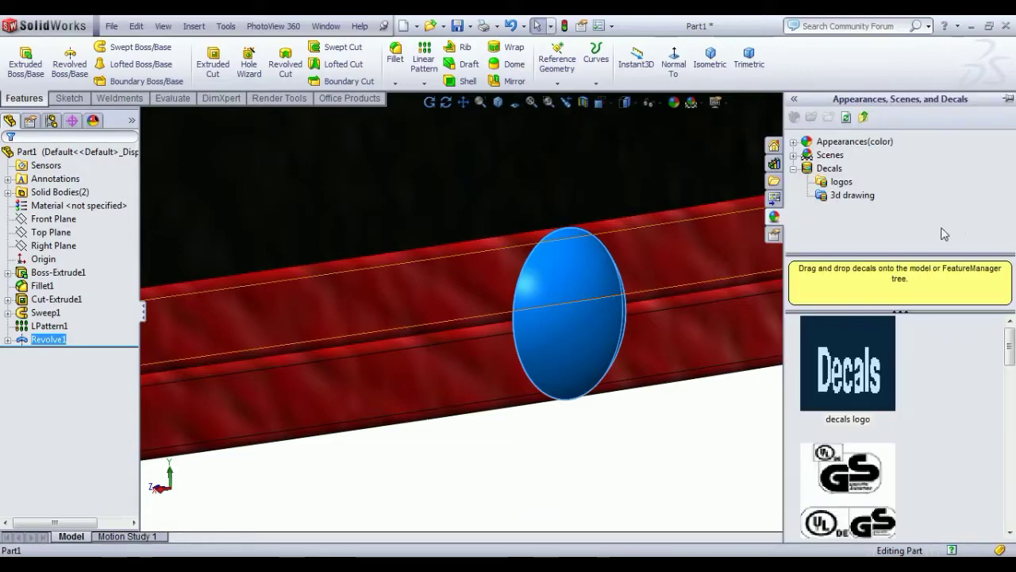
click(796, 170)
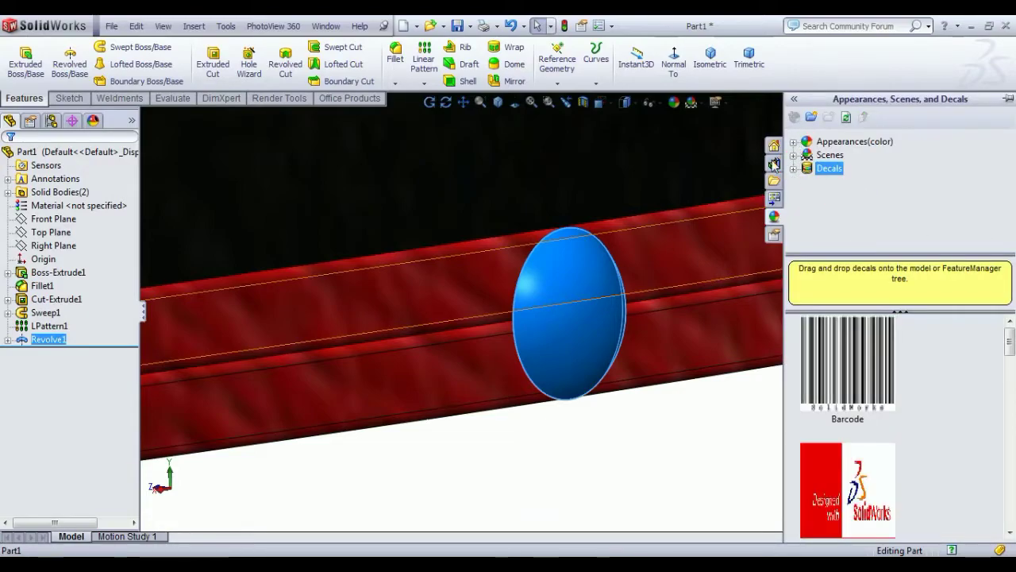
click(674, 102)
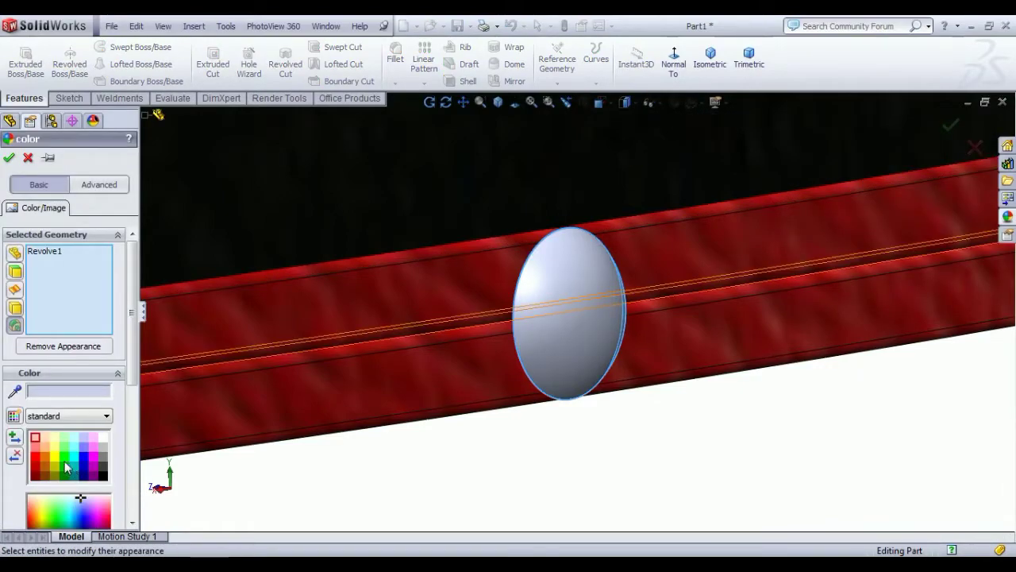
click(56, 452)
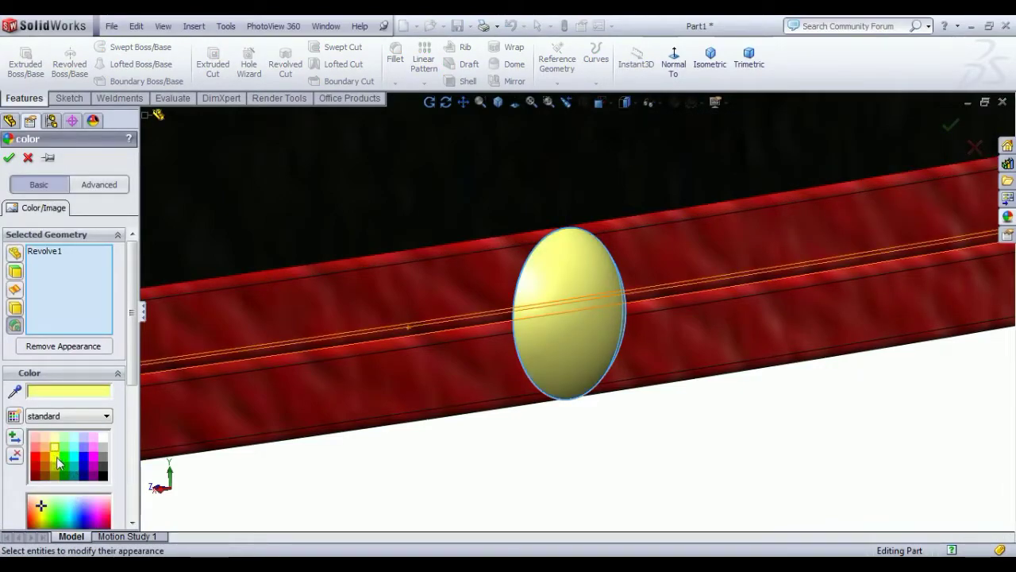
click(50, 459)
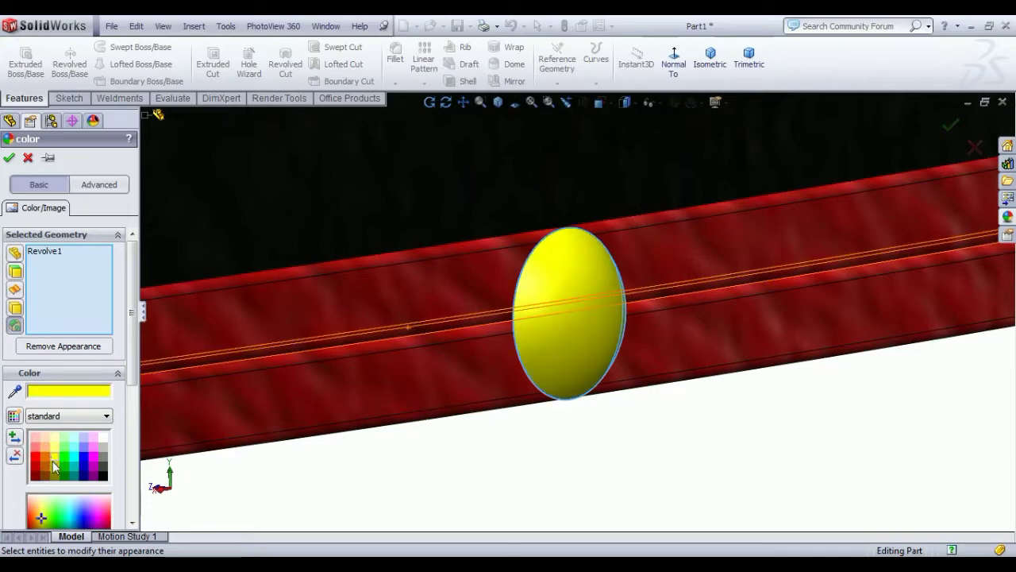
click(53, 466)
key(Return)
middle_drag(571, 456, 647, 454)
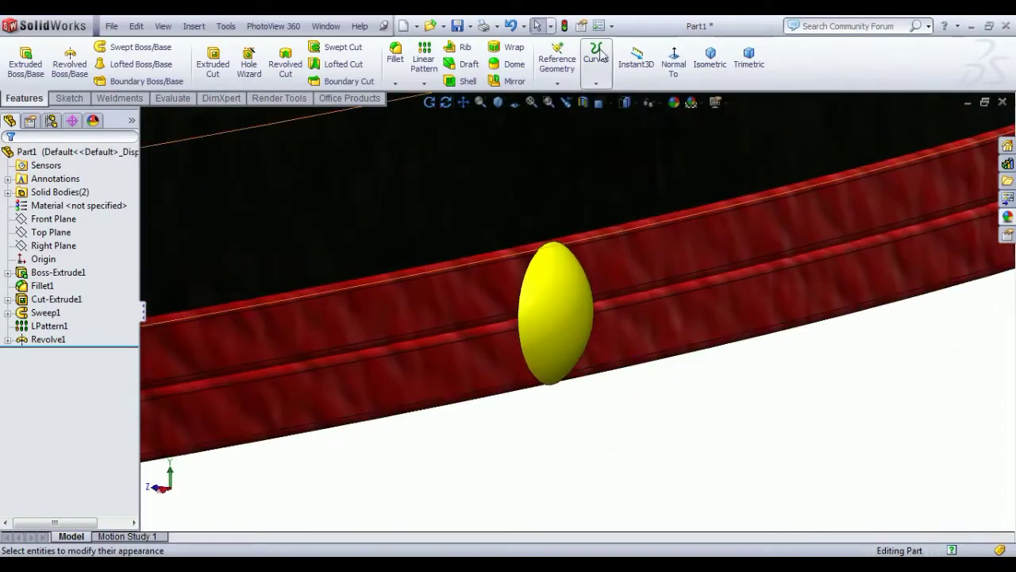
click(710, 59)
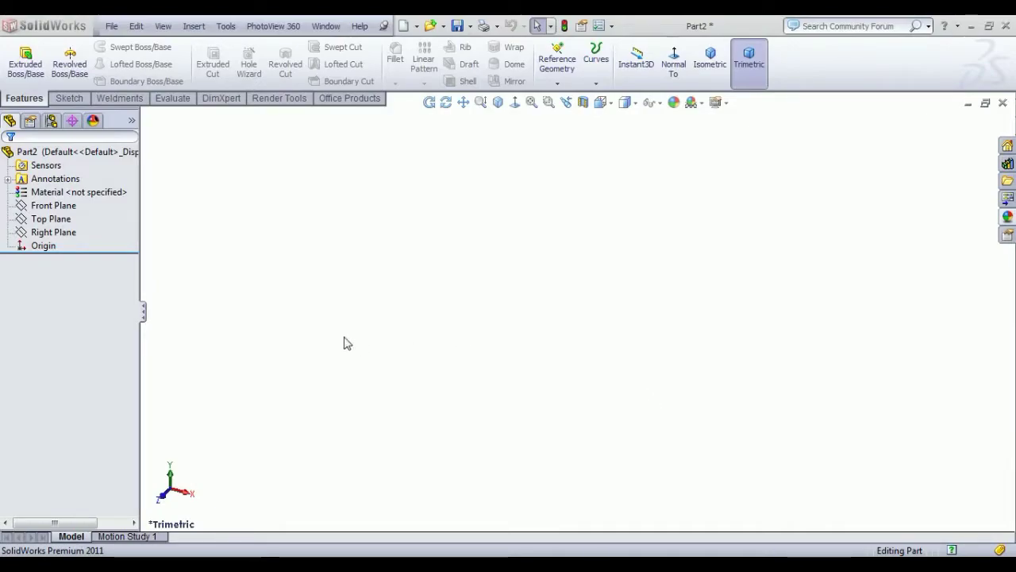
In the new part, sketch a center rectangle of about 65 by 52 mm on the Right Plane, centred on the origin
click(52, 232)
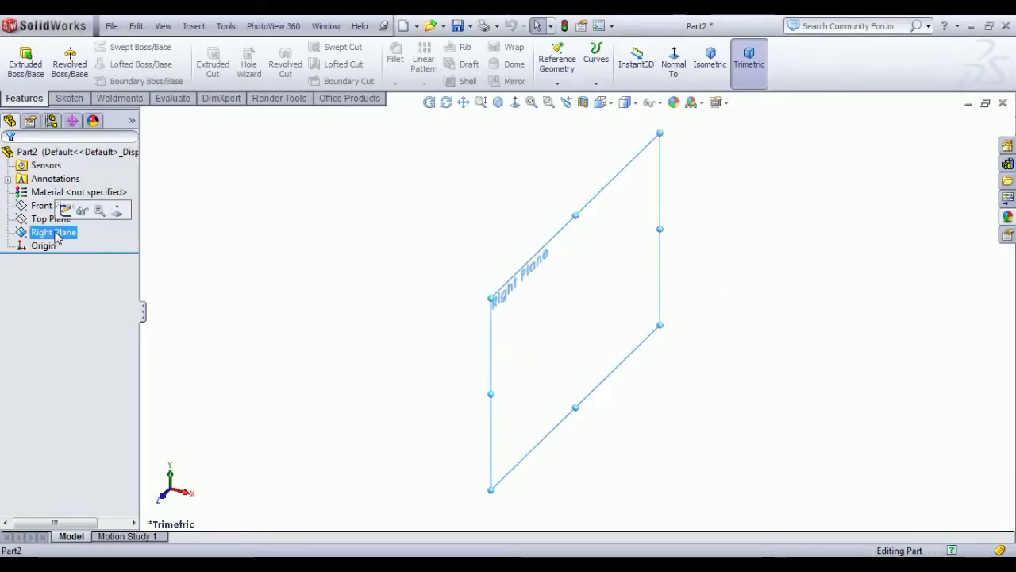
click(67, 212)
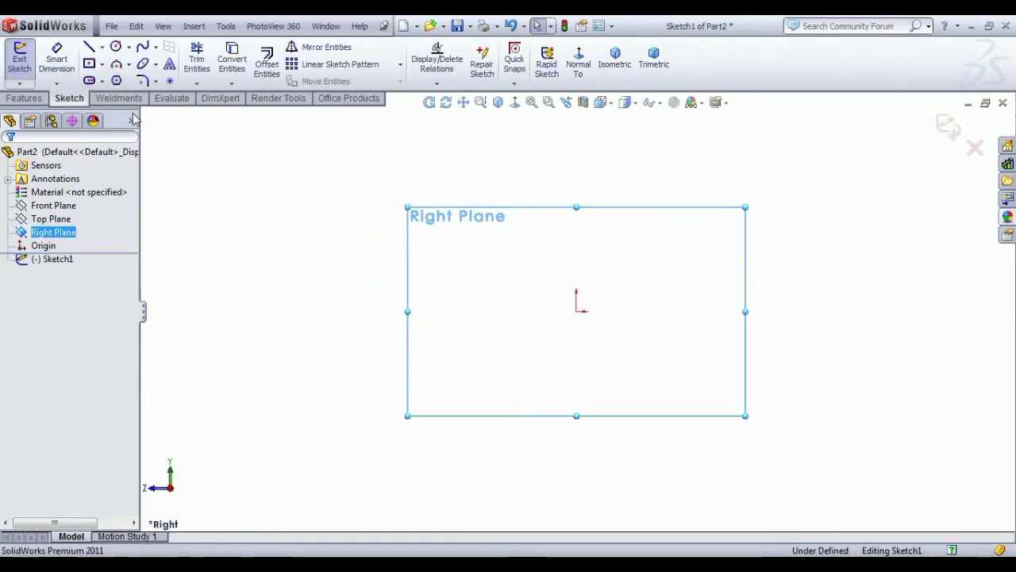
click(115, 47)
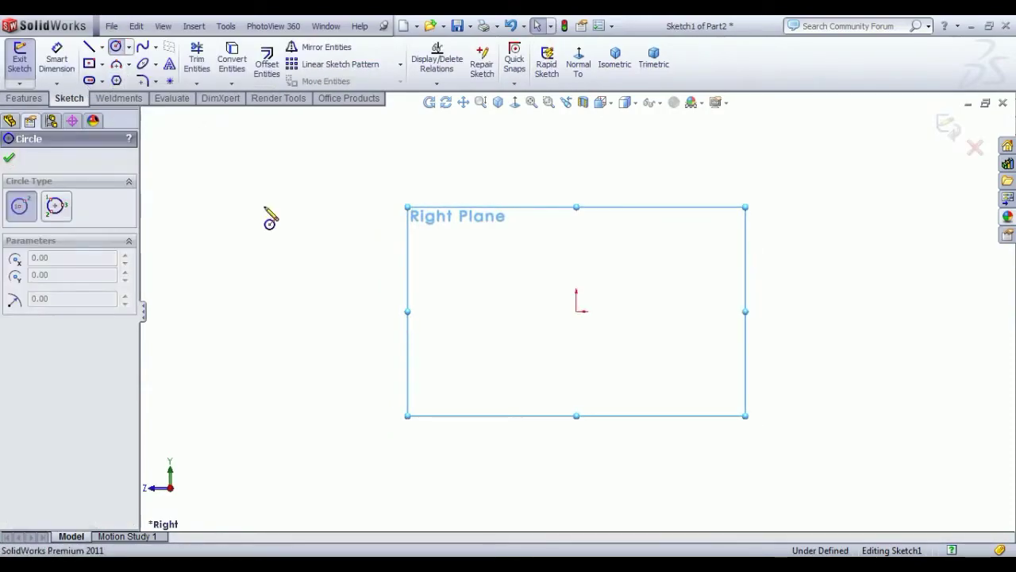
click(99, 65)
click(578, 310)
click(639, 361)
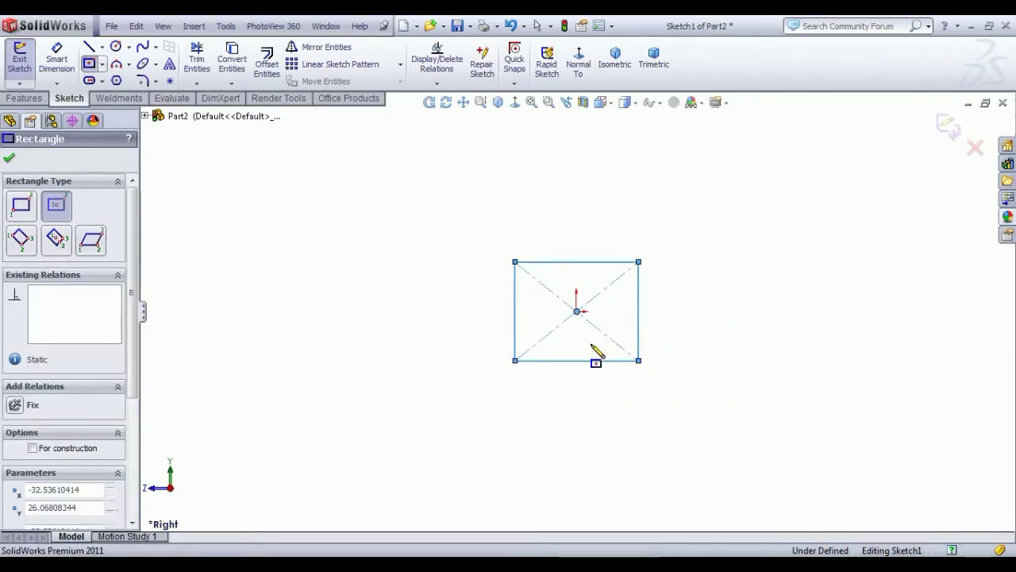
Dimension the rectangle to 25 mm high and 25 mm wide and leave the dimension tool
click(57, 64)
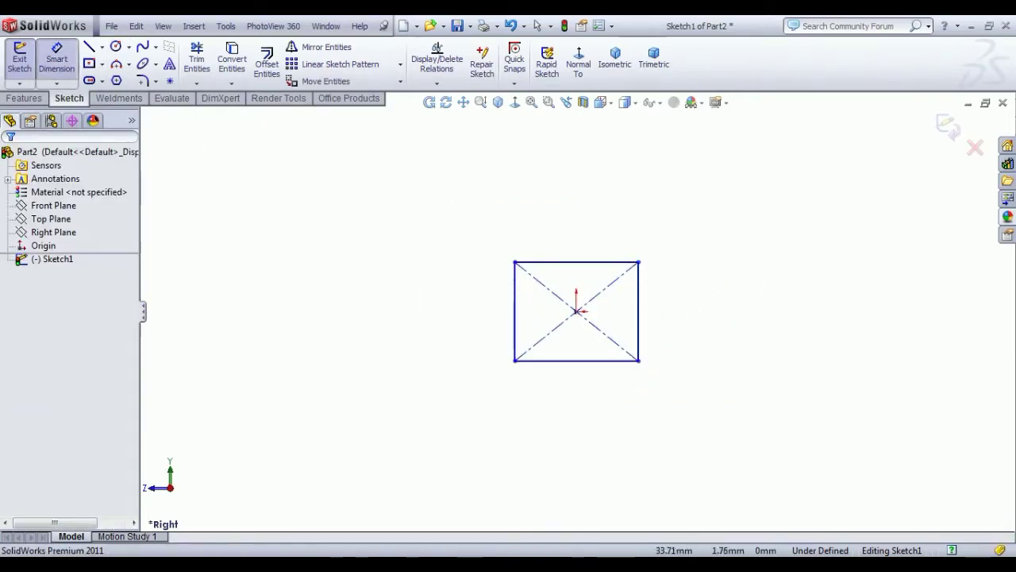
click(641, 314)
click(670, 324)
text(25)
key(Return)
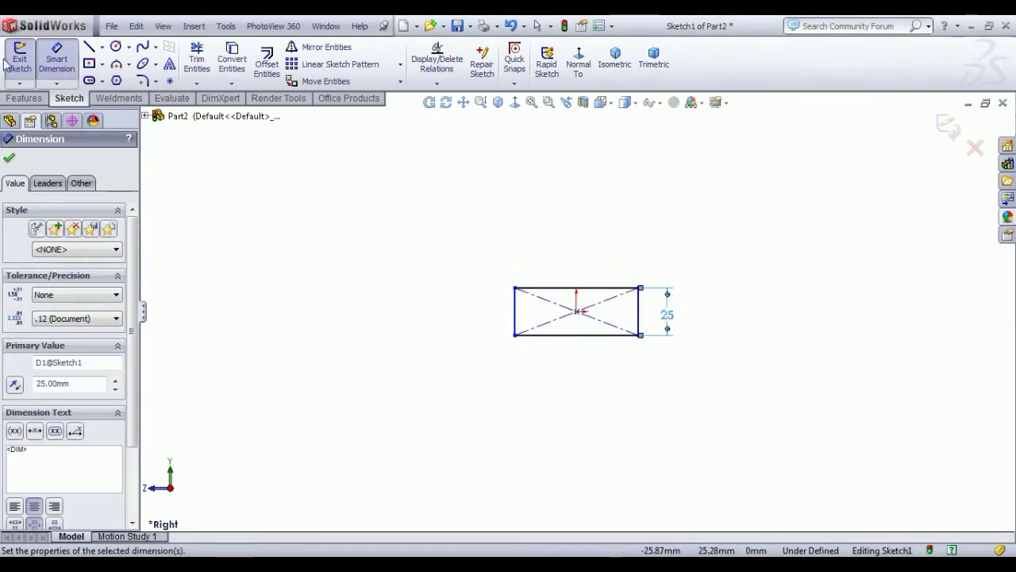
click(551, 289)
click(570, 263)
text(25)
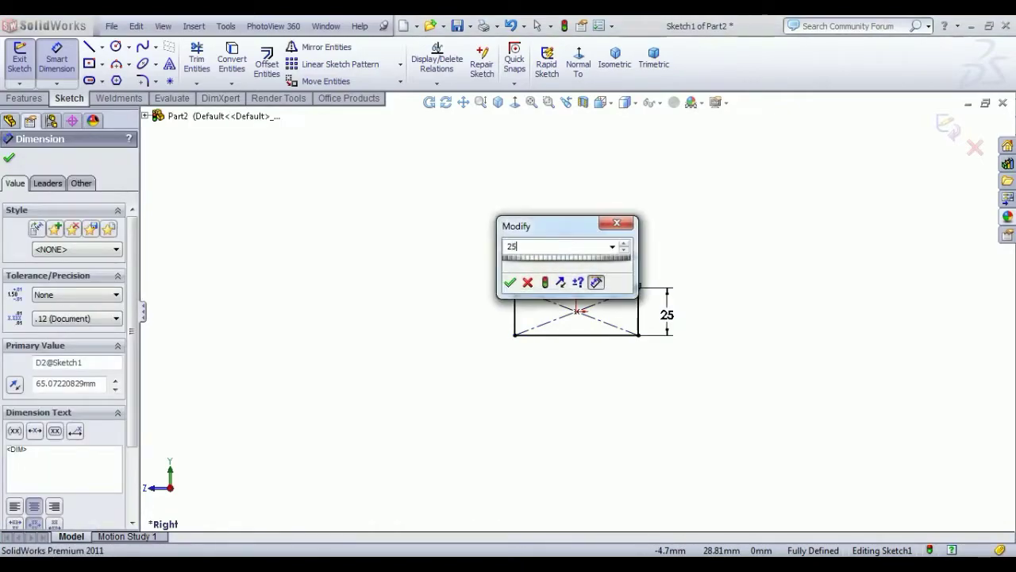
key(Return)
right_click(360, 265)
click(392, 273)
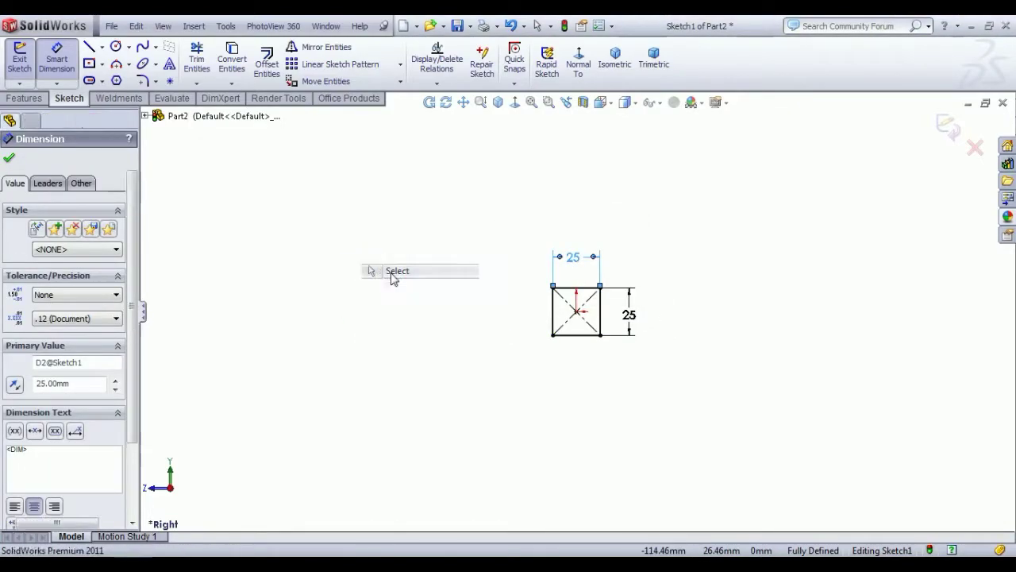
Finish the 25 mm square sketch and set up its boss extrusion as Mid Plane with a depth of 718 mm
click(19, 57)
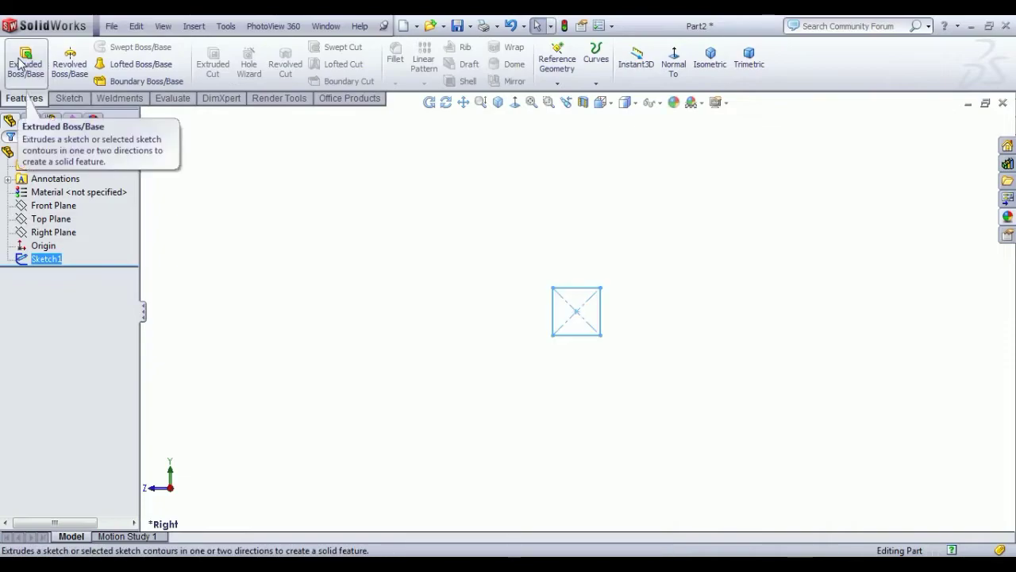
click(23, 70)
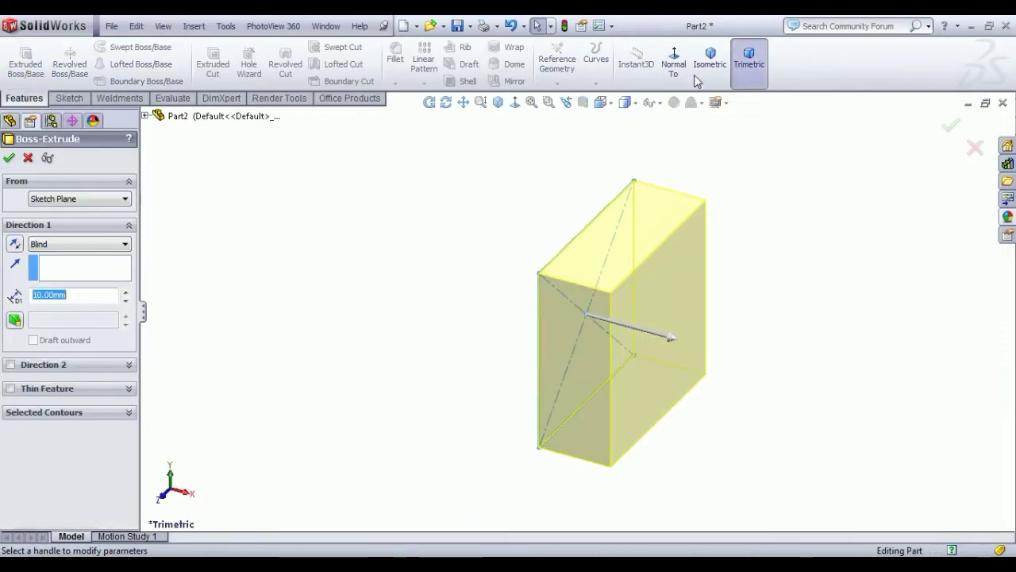
click(80, 244)
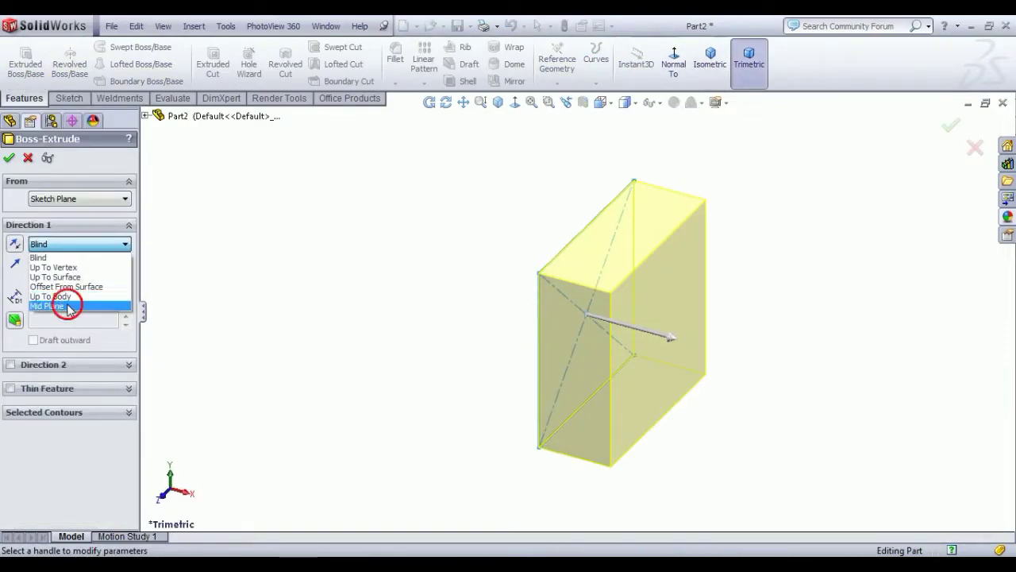
click(73, 309)
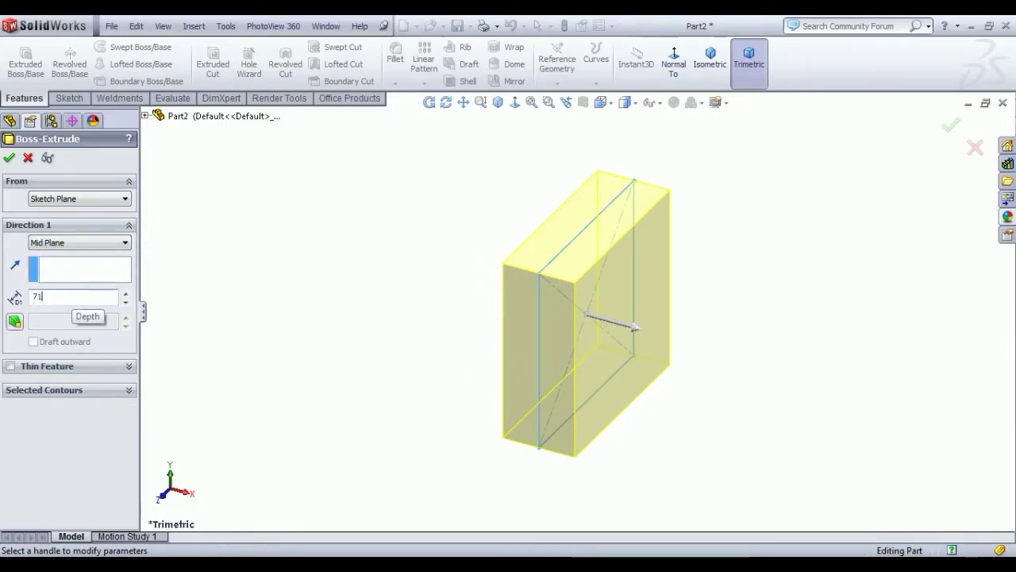
key(Return)
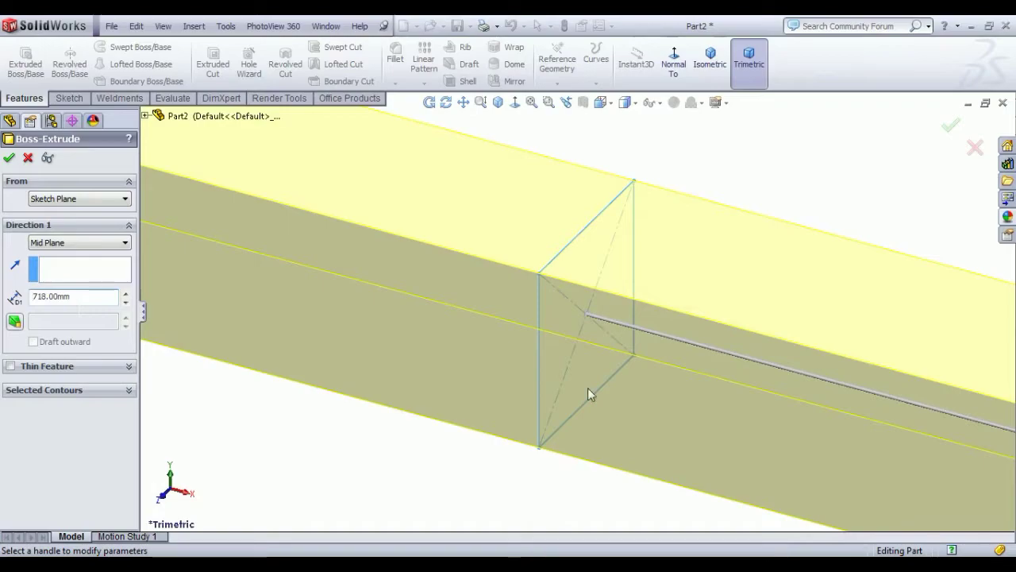
key(f)
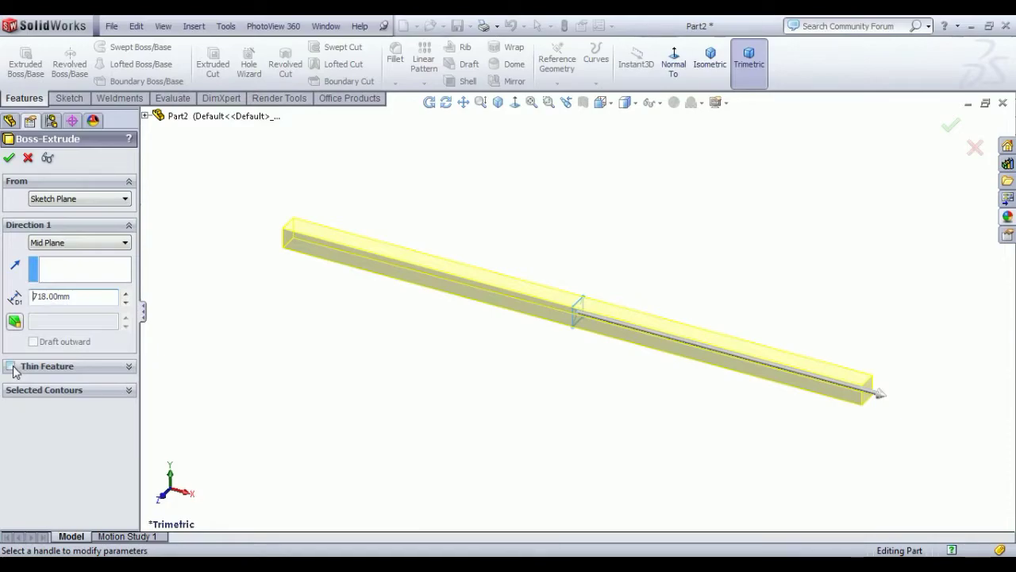
Make the extrusion a one-direction thin feature with a 2 mm wall reversed inward, accept it and show the tube isometrically
click(11, 367)
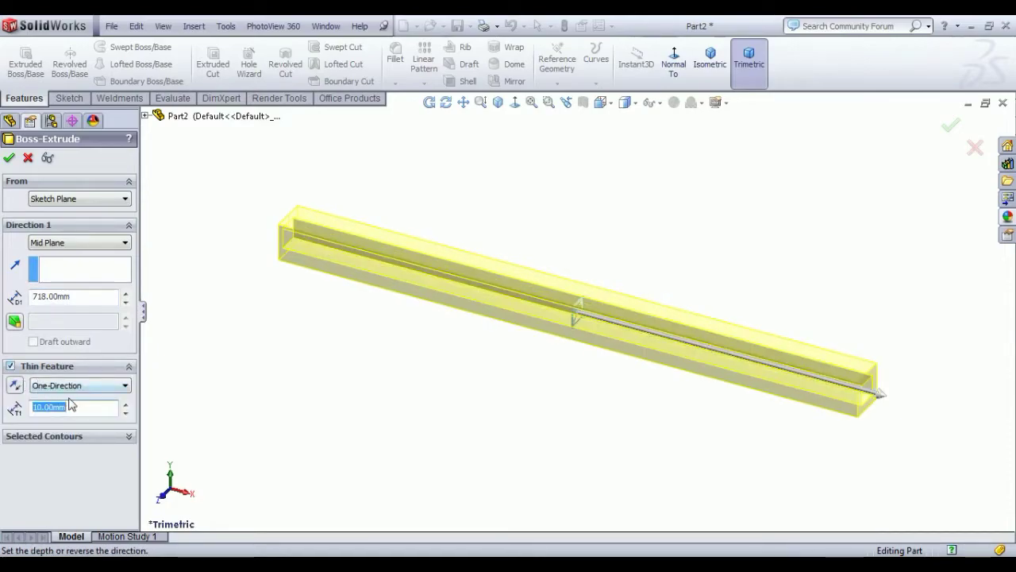
text(2)
scroll(889, 386, down, 10)
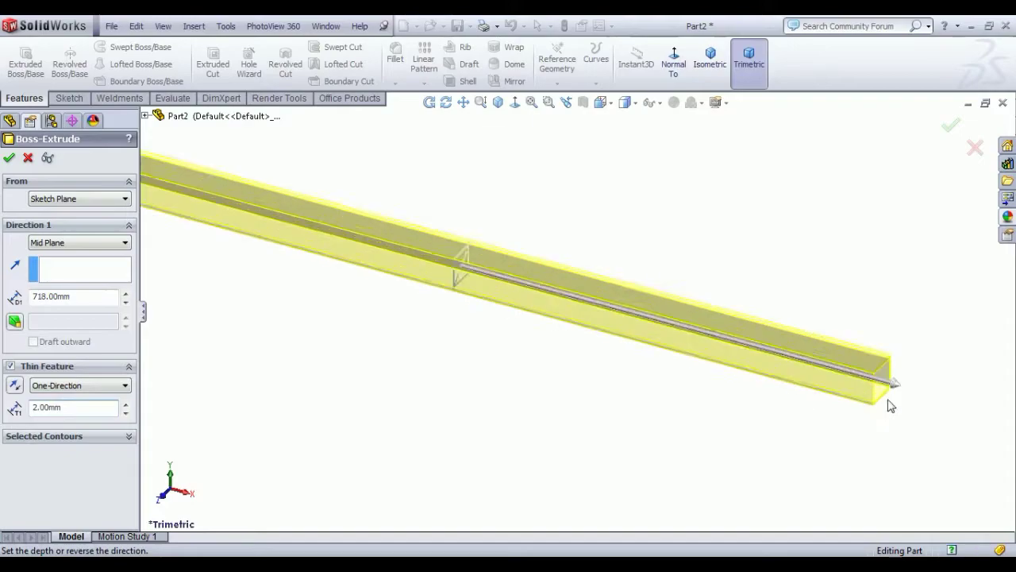
click(16, 384)
scroll(250, 378, up, 5)
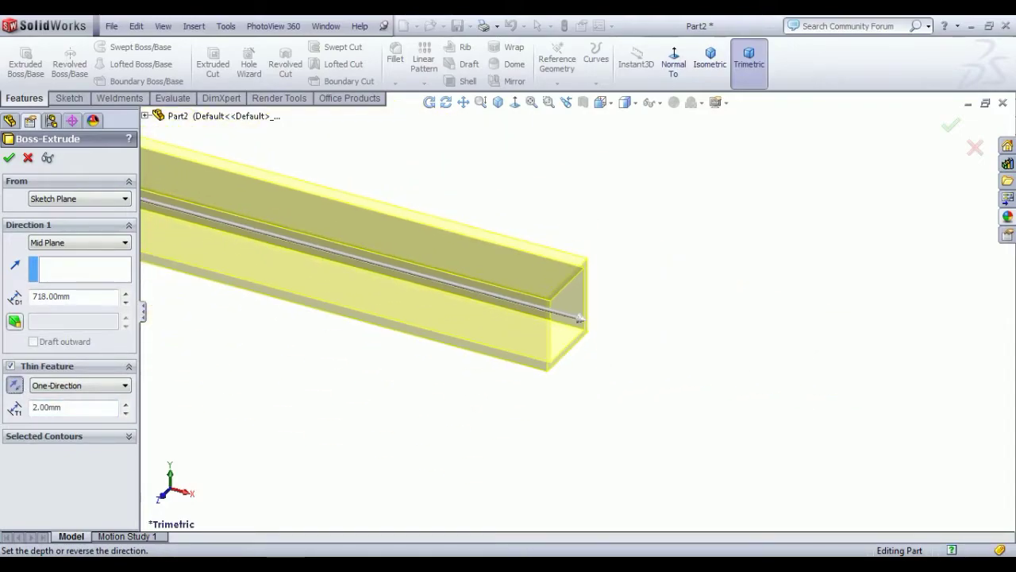
key(Return)
scroll(421, 322, up, 6)
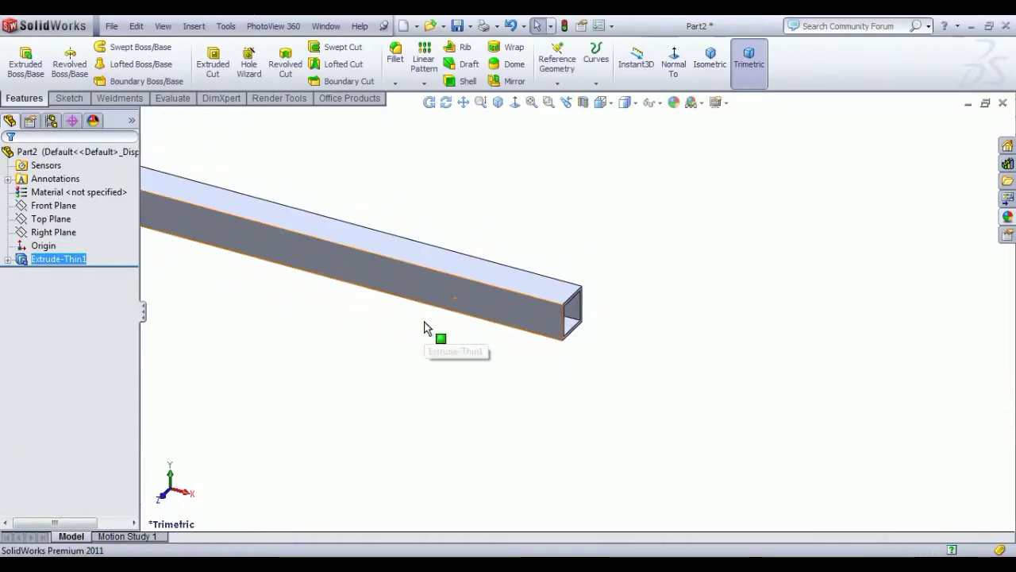
click(708, 70)
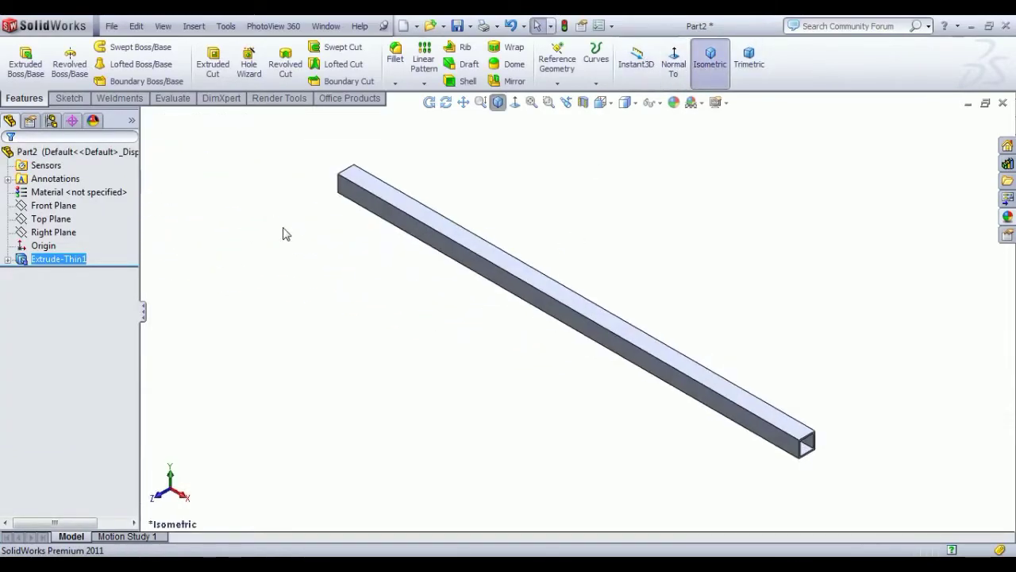
Fillet the tube's four long outer edges with a 1 mm constant radius and return to an isometric view
click(394, 54)
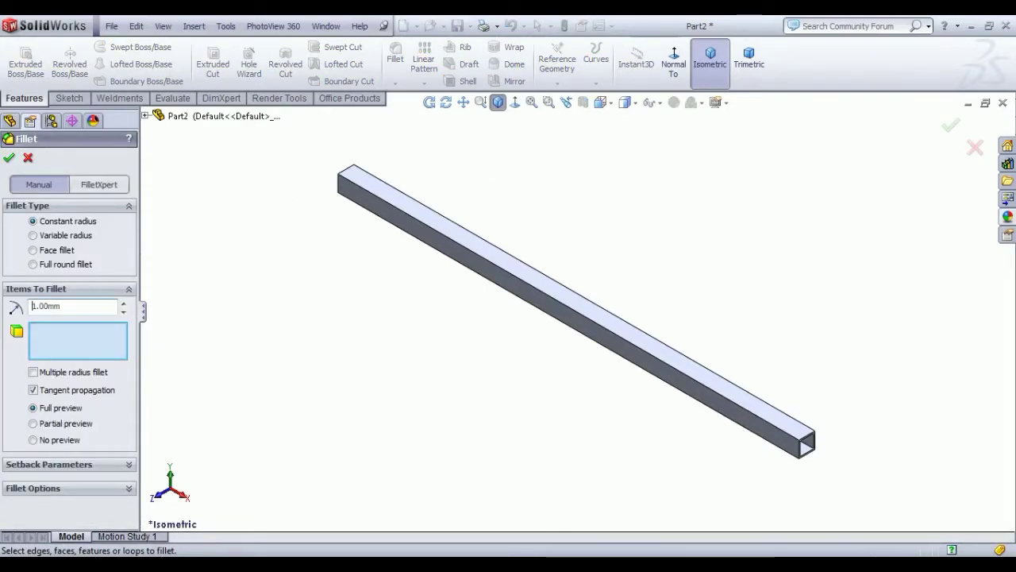
scroll(709, 395, down, 5)
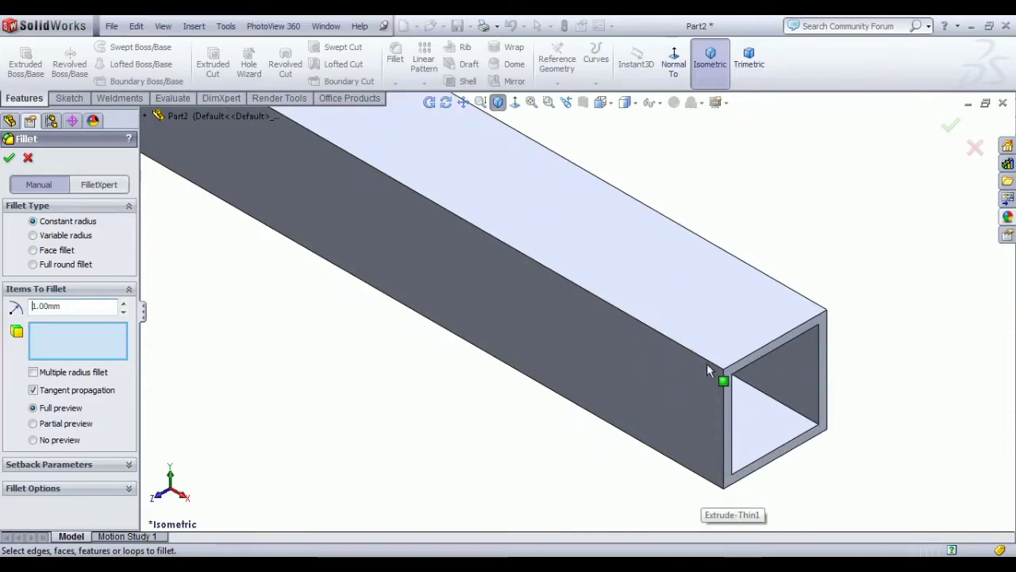
click(709, 363)
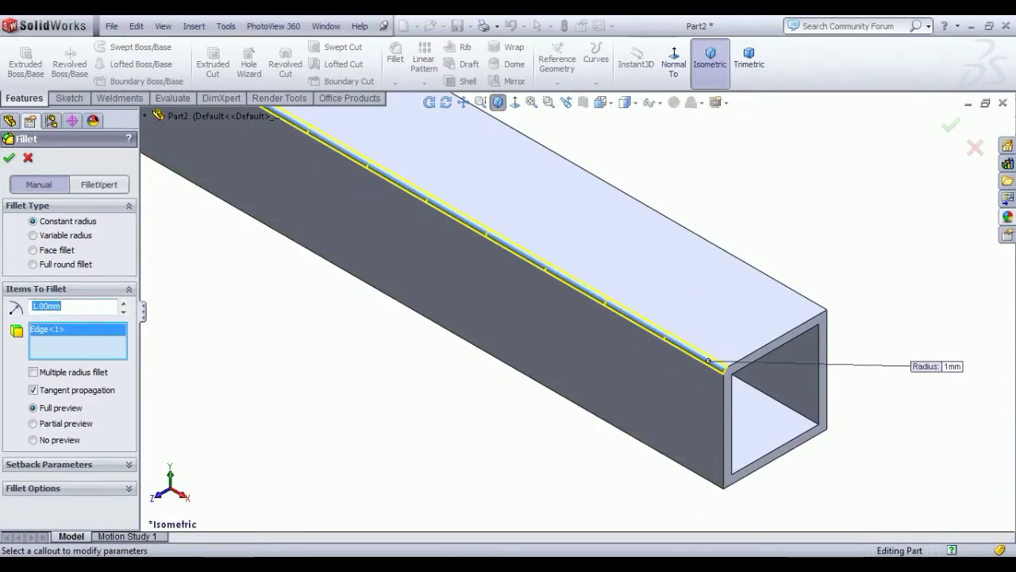
click(698, 477)
click(816, 305)
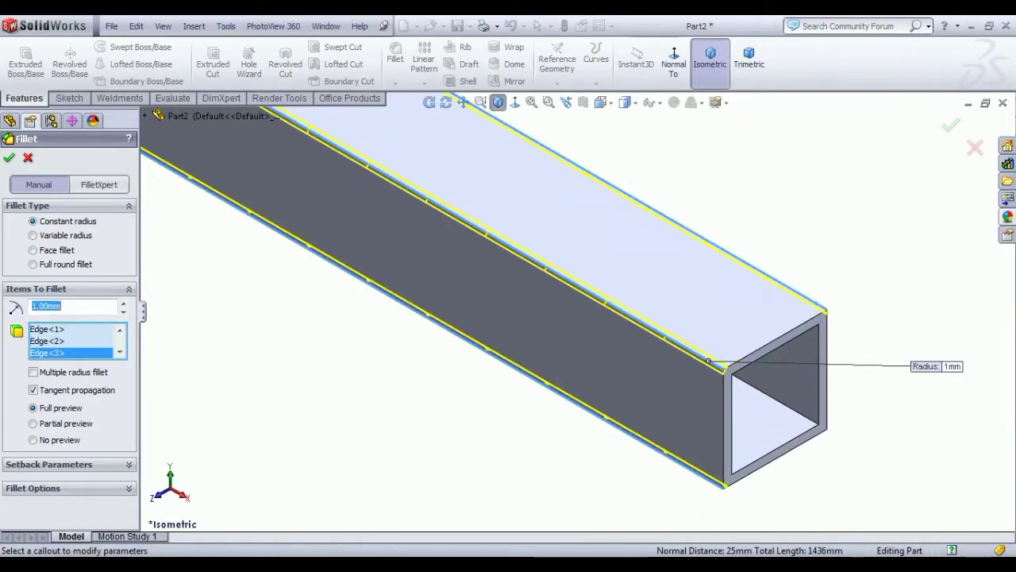
mouse_move(826, 433)
middle_down()
mouse_move(860, 427)
mouse_move(840, 439)
middle_up()
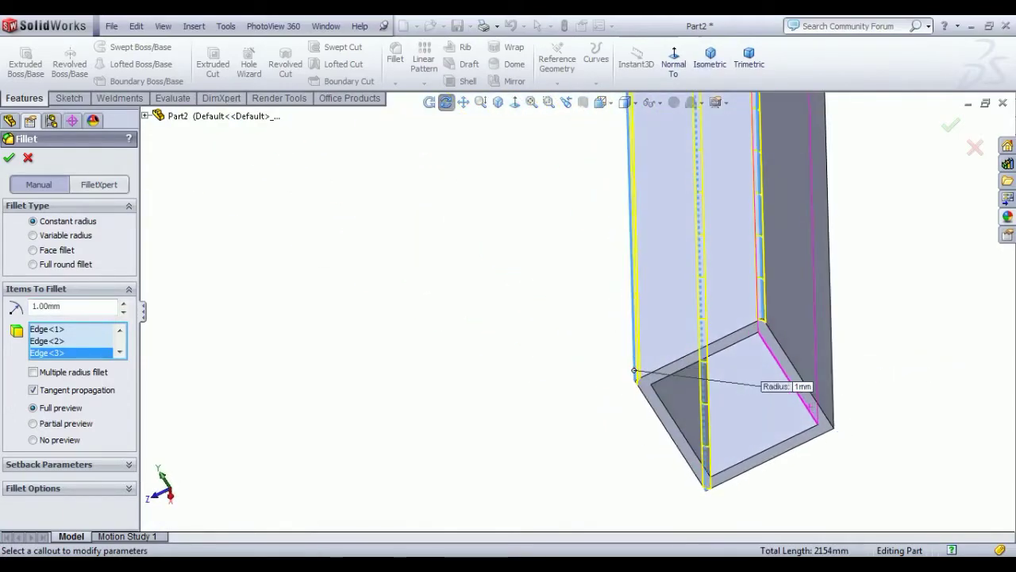
click(835, 396)
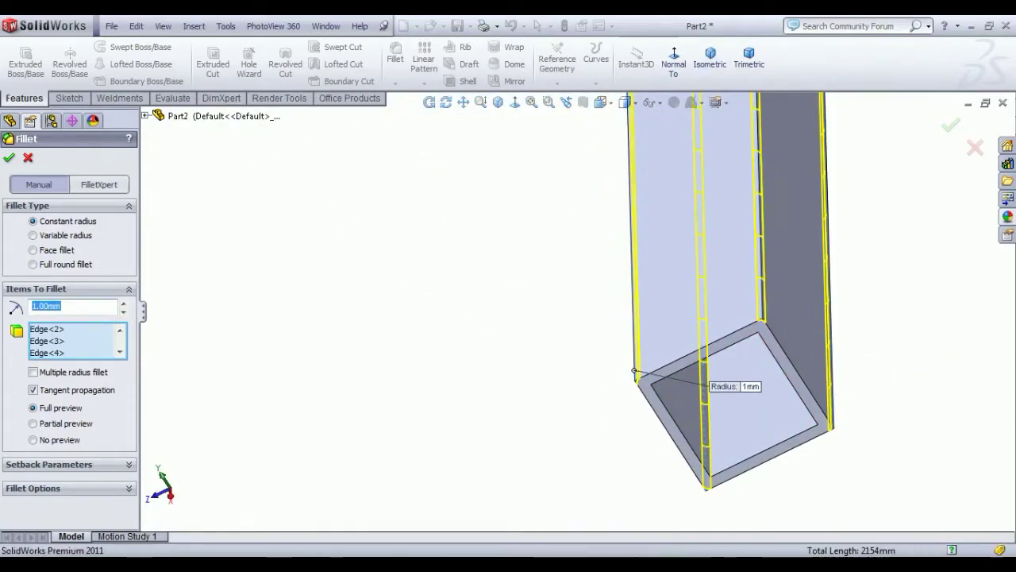
key(Return)
click(710, 59)
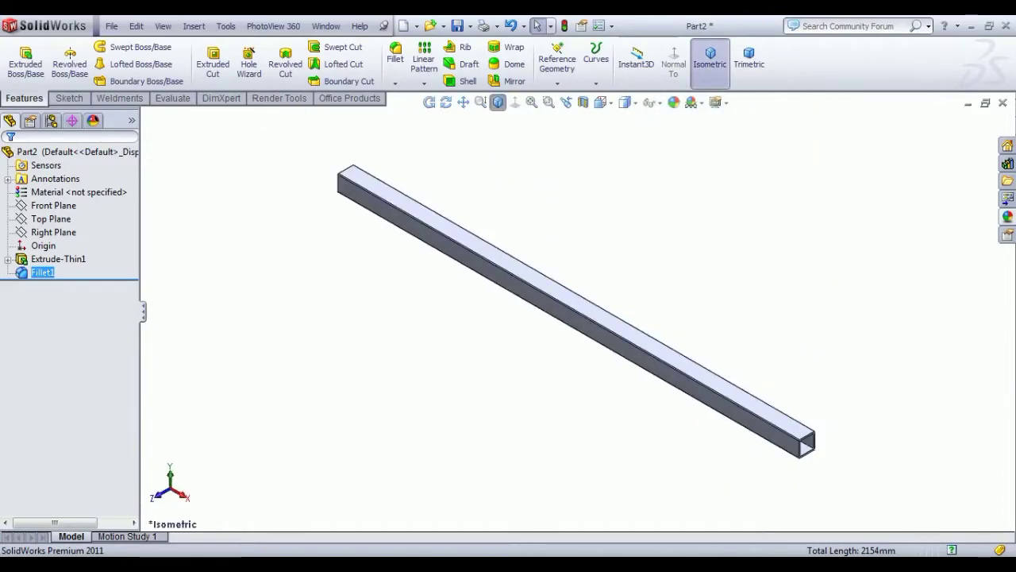
click(792, 493)
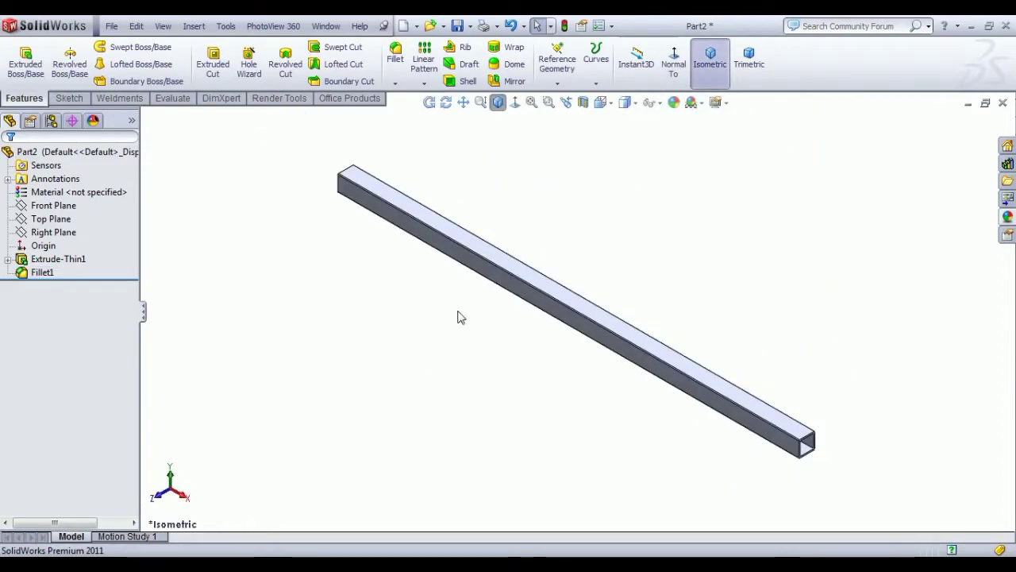
On the tube's upper face, sketch a circle about 13 mm in diameter near the end on the negative X side
click(397, 197)
click(454, 150)
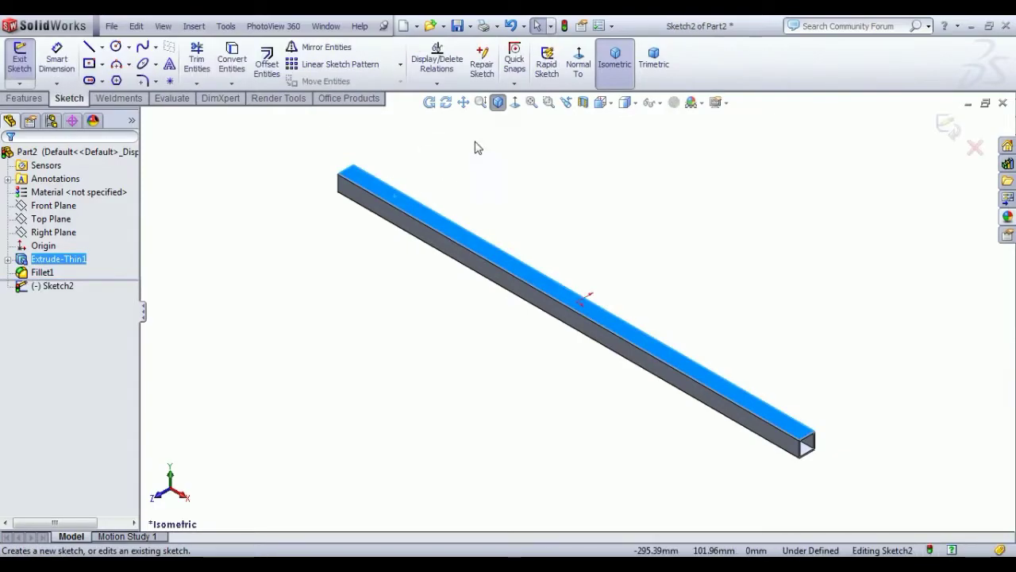
click(579, 62)
scroll(351, 331, down, 5)
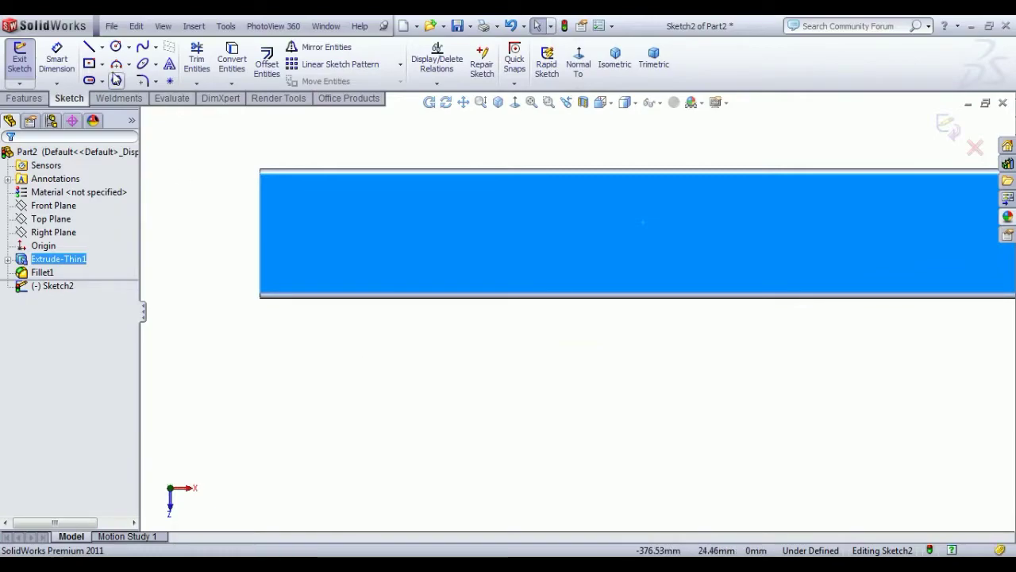
click(116, 46)
click(368, 223)
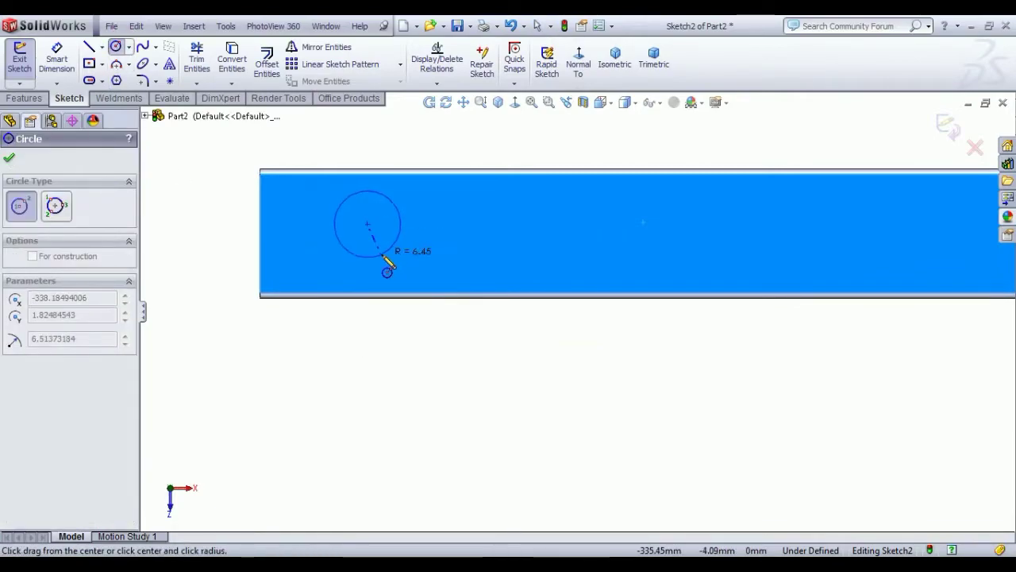
click(389, 249)
right_click(389, 148)
click(421, 154)
Dimension the circle's centre 20 mm from the tube's end edge and set its diameter to 12 mm
click(60, 63)
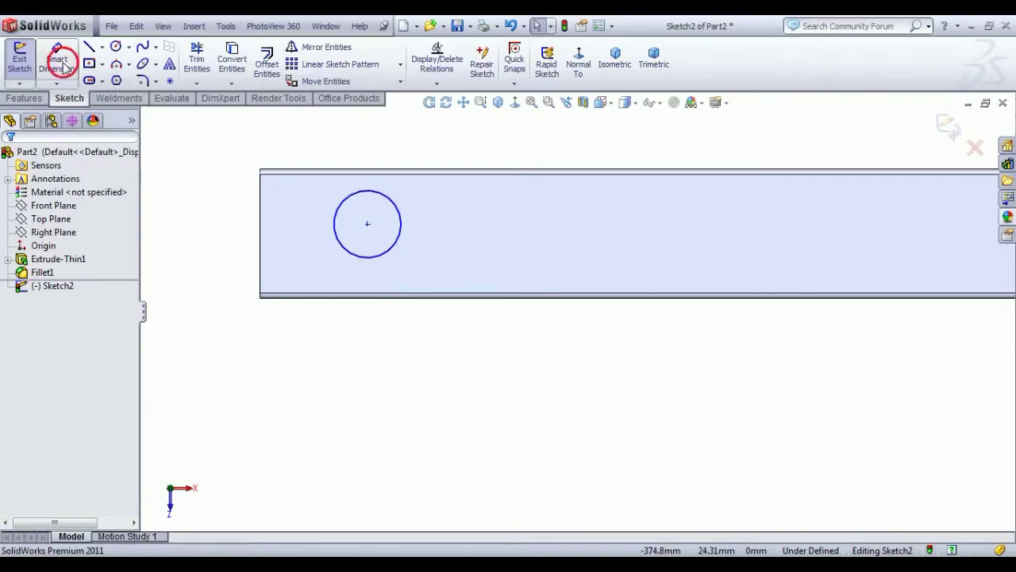
click(344, 240)
click(262, 258)
click(317, 145)
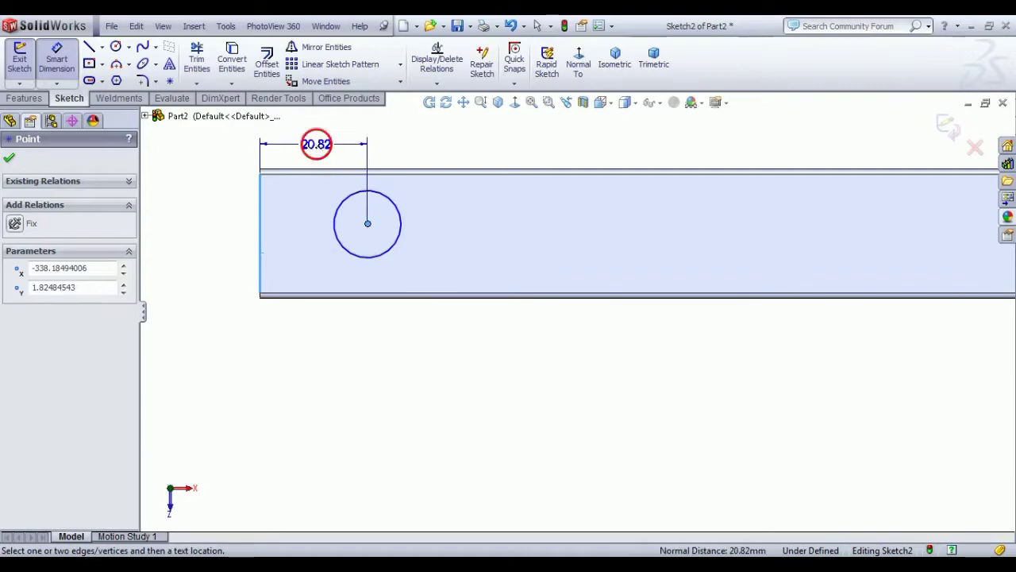
key(Return)
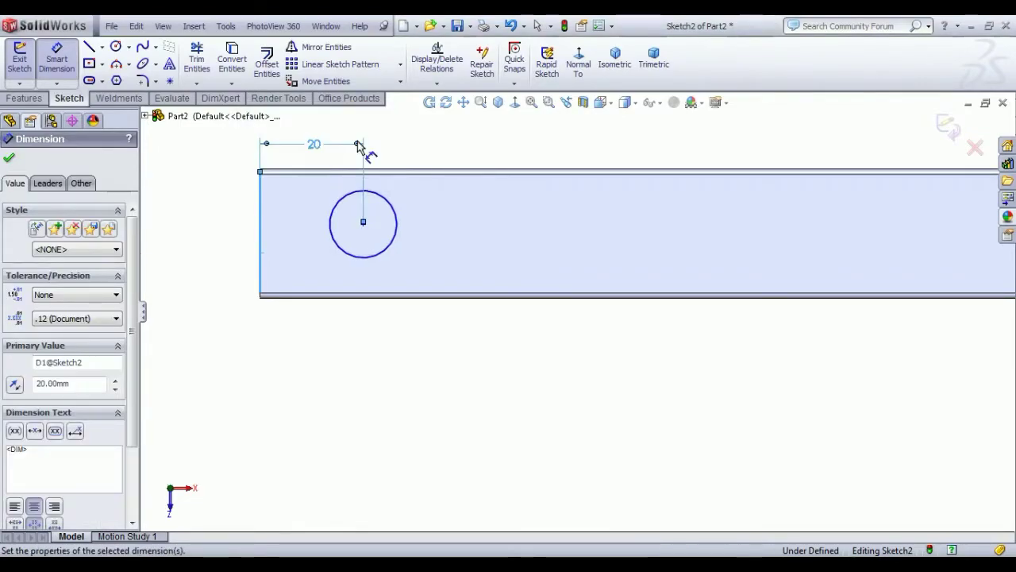
click(396, 232)
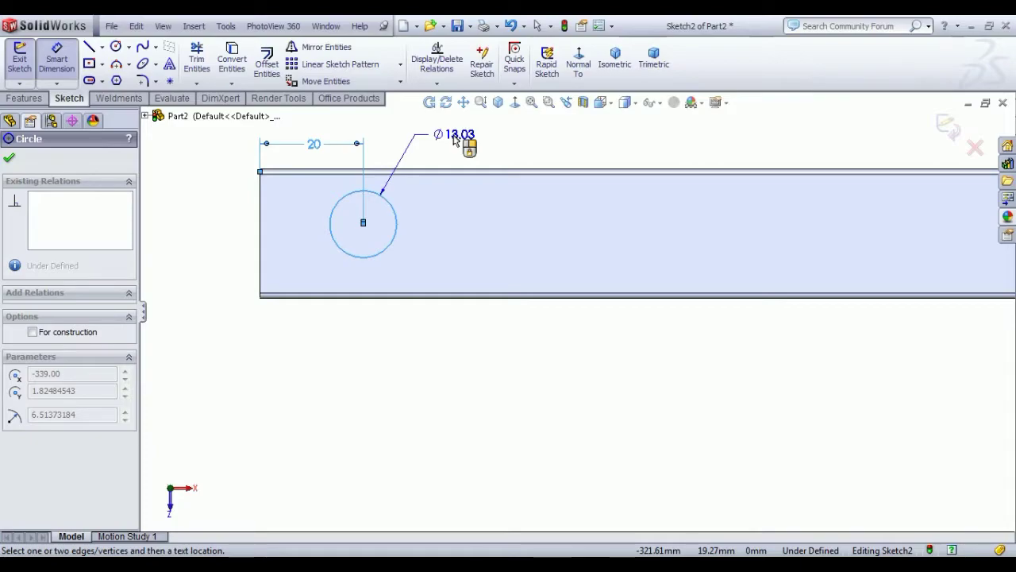
click(454, 140)
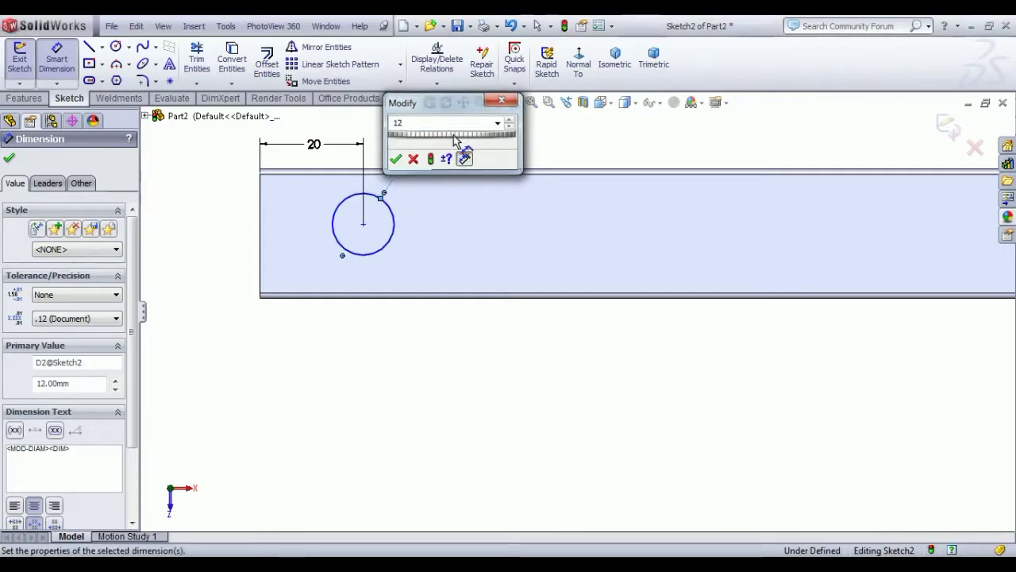
key(Return)
right_click(491, 145)
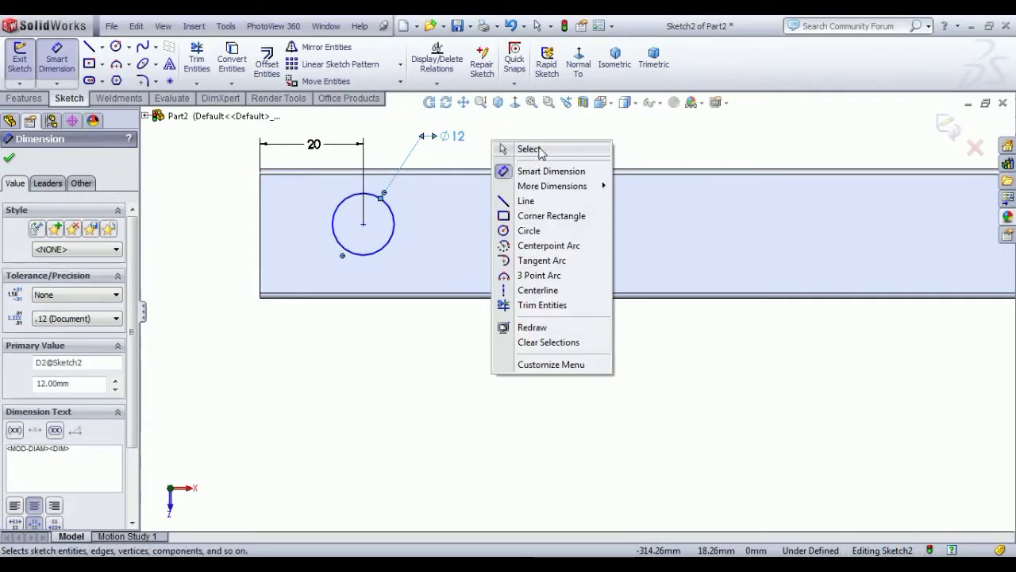
click(518, 145)
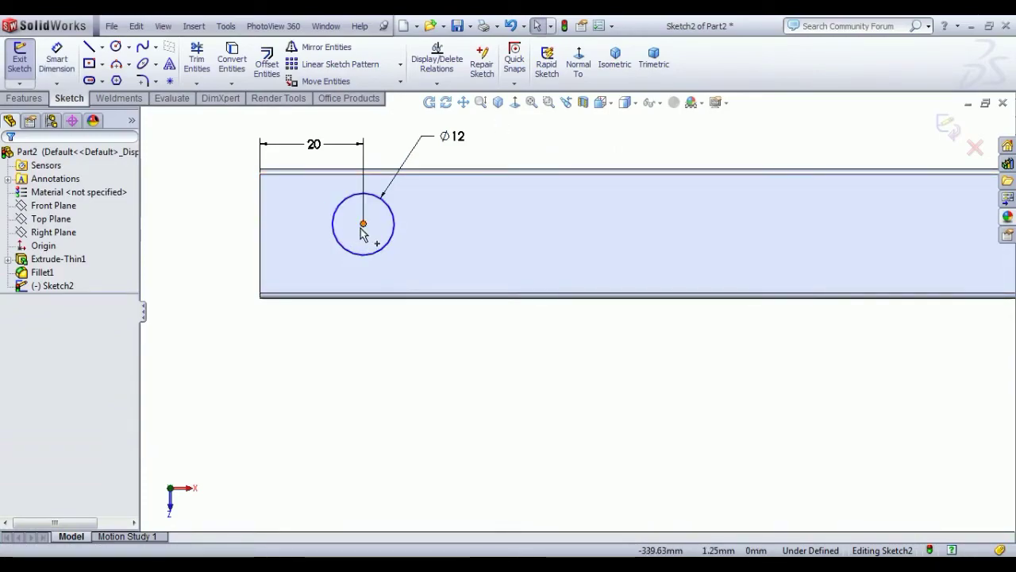
Draw a horizontal centerline along the face between the midpoints of the tube's two end edges
click(102, 46)
click(121, 80)
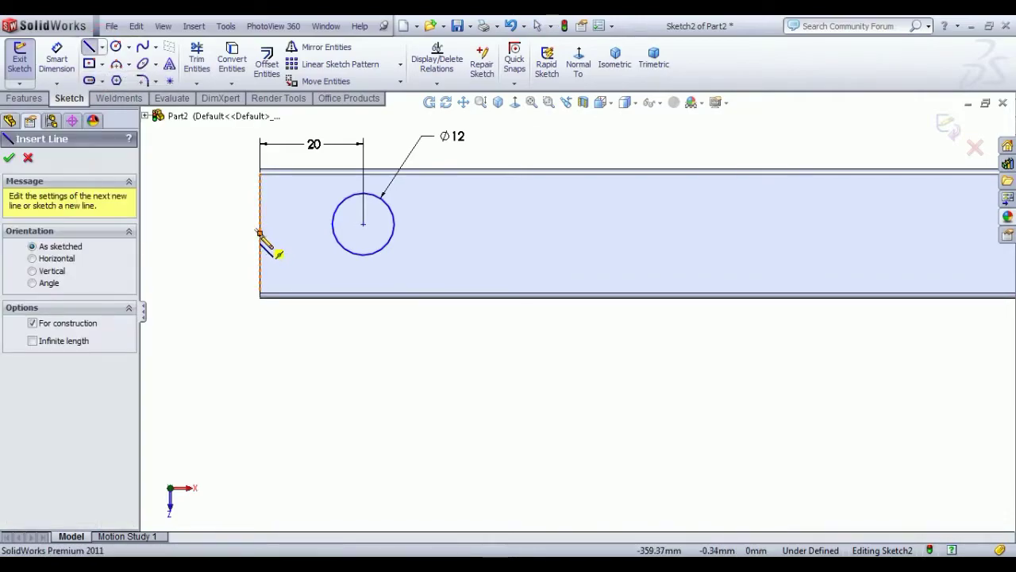
click(259, 233)
scroll(572, 286, up, 5)
scroll(983, 302, up, 5)
scroll(714, 276, down, 6)
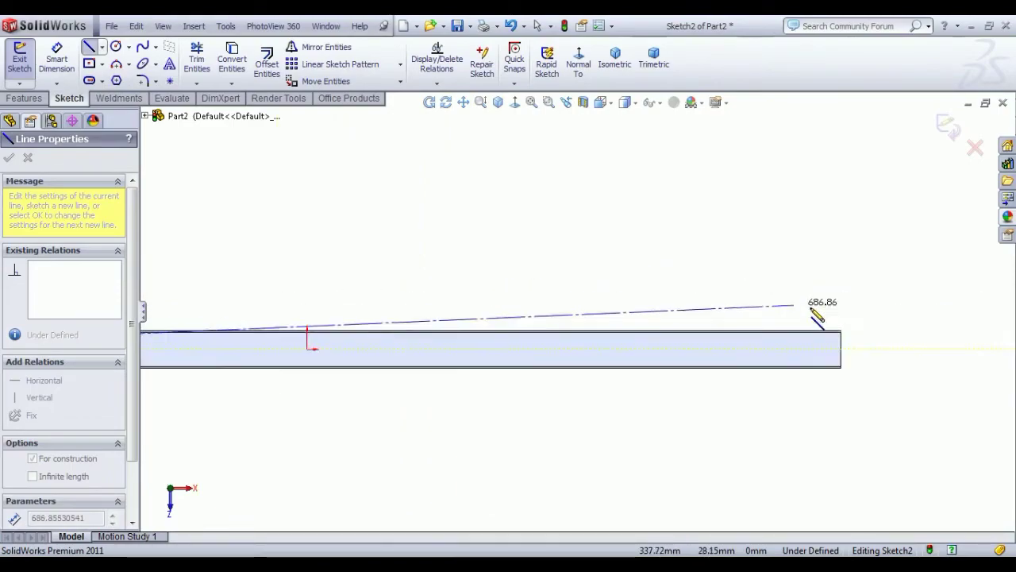
click(842, 347)
right_click(869, 266)
click(891, 277)
Make the circle's centre coincident with the centerline
scroll(577, 311, up, 5)
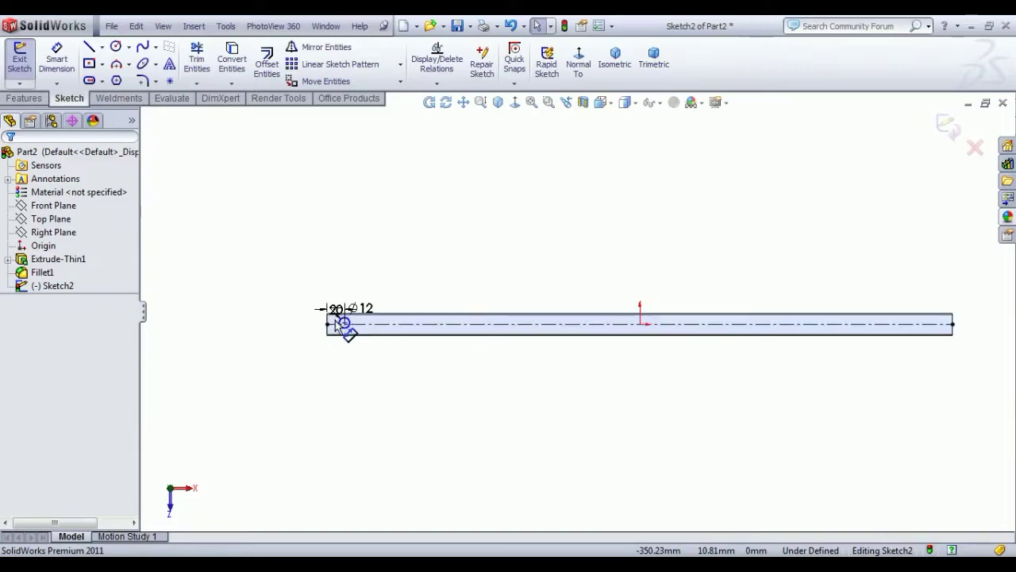
scroll(347, 325, down, 6)
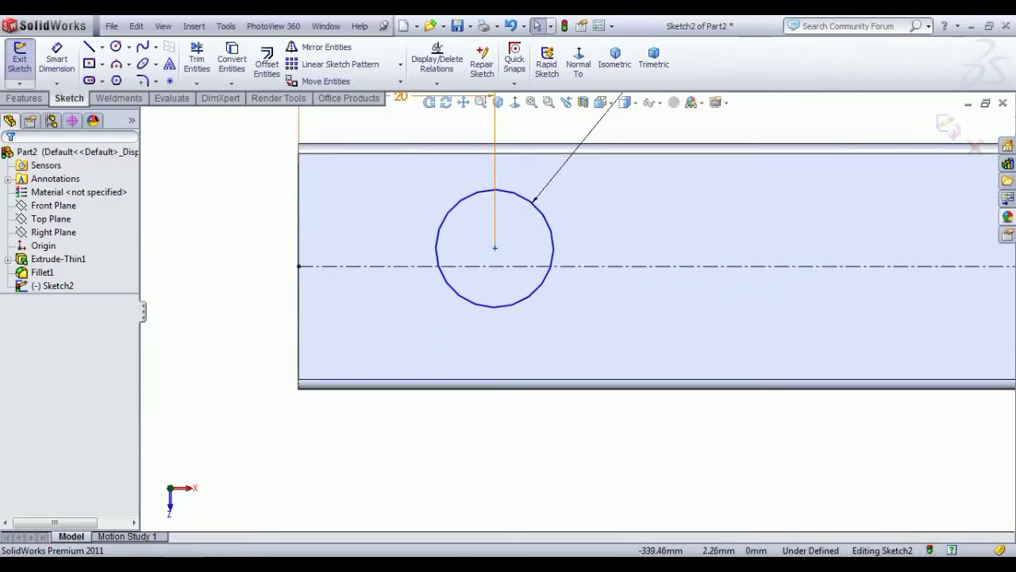
click(495, 248)
ctrl+click(503, 266)
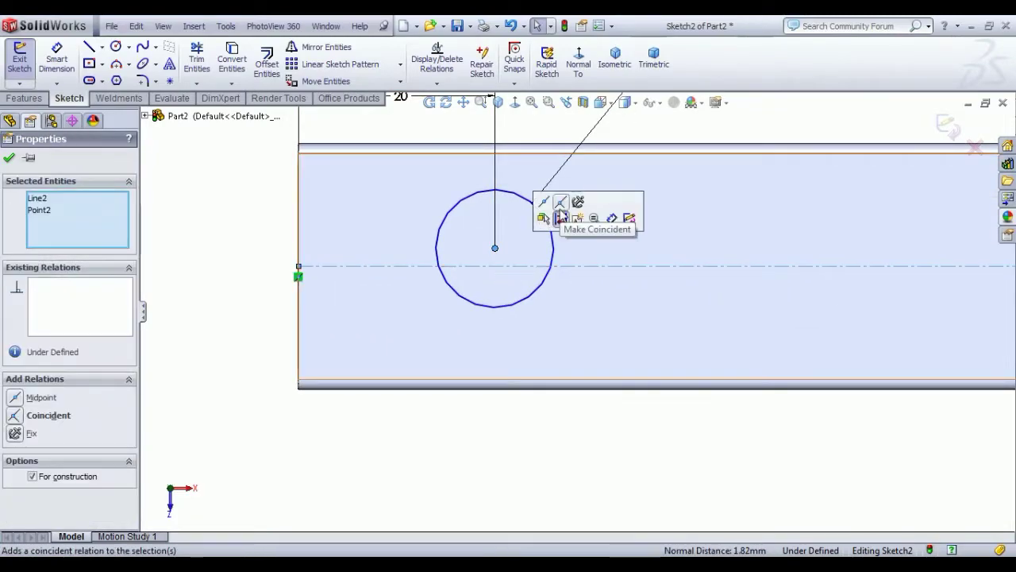
click(560, 205)
click(213, 189)
Draw two horizontal chords about 10 to 11 mm long across the 12 mm circle, one on each side of the centerline
click(89, 46)
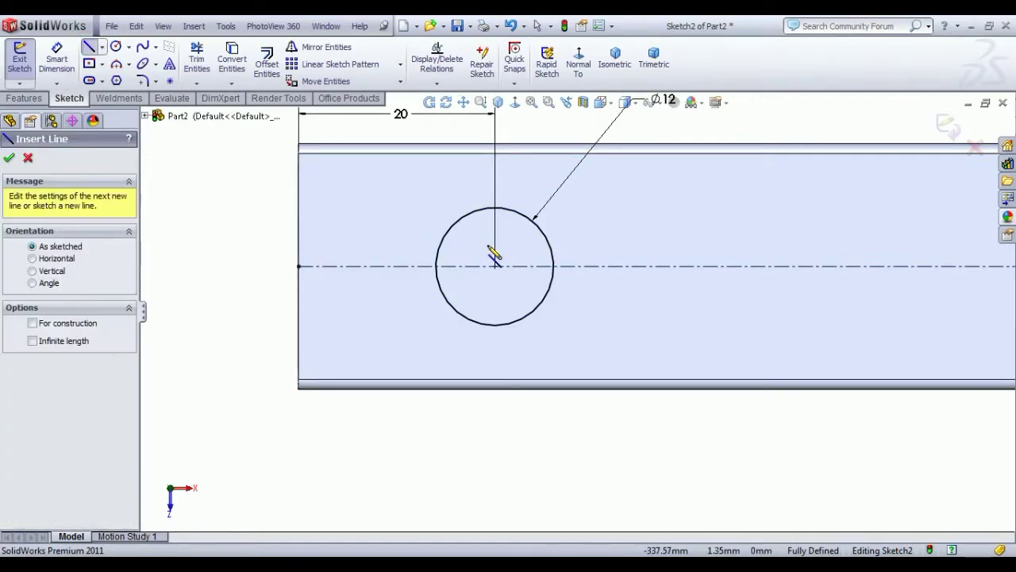
click(442, 240)
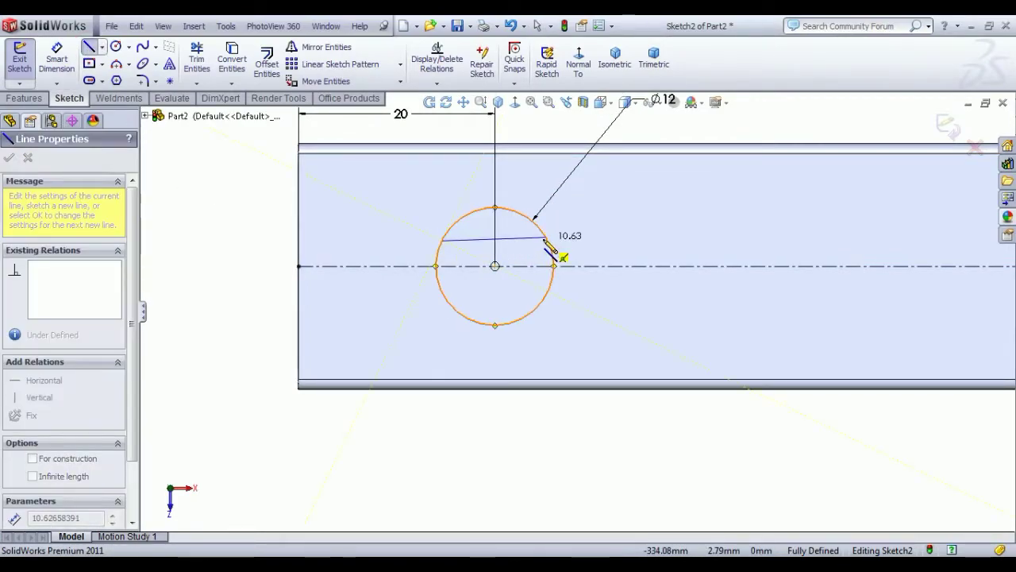
click(548, 241)
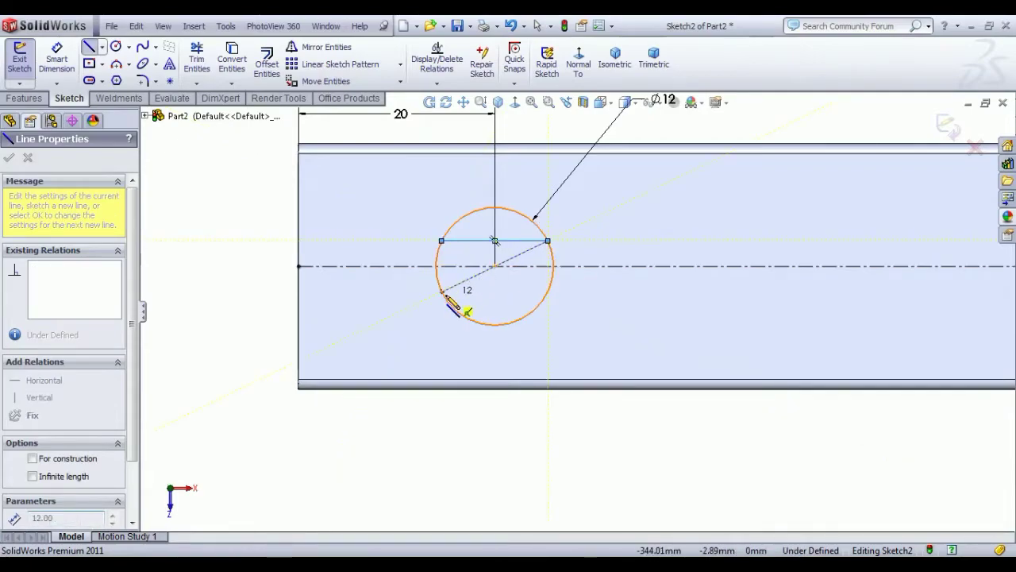
double_click(383, 315)
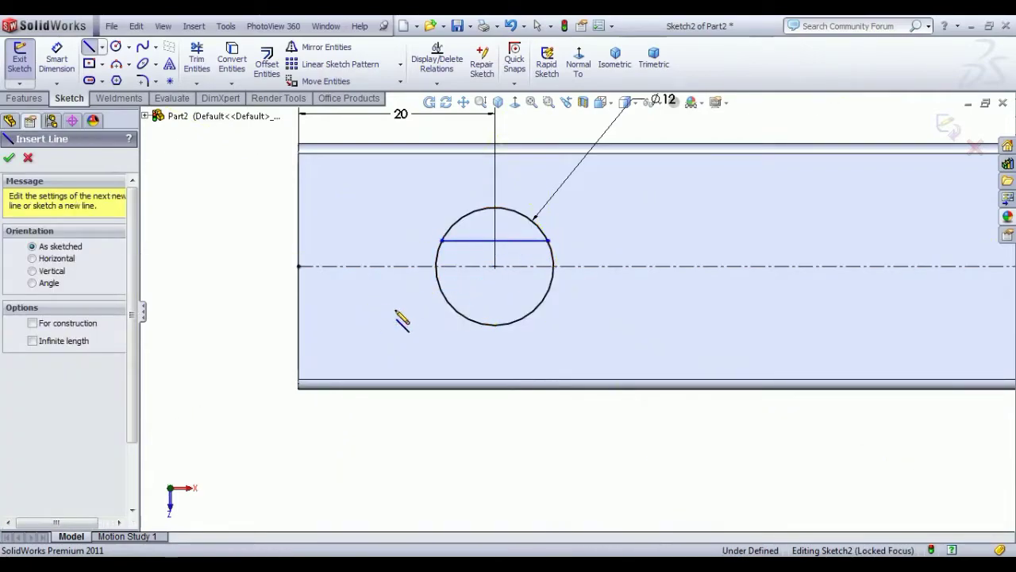
click(445, 299)
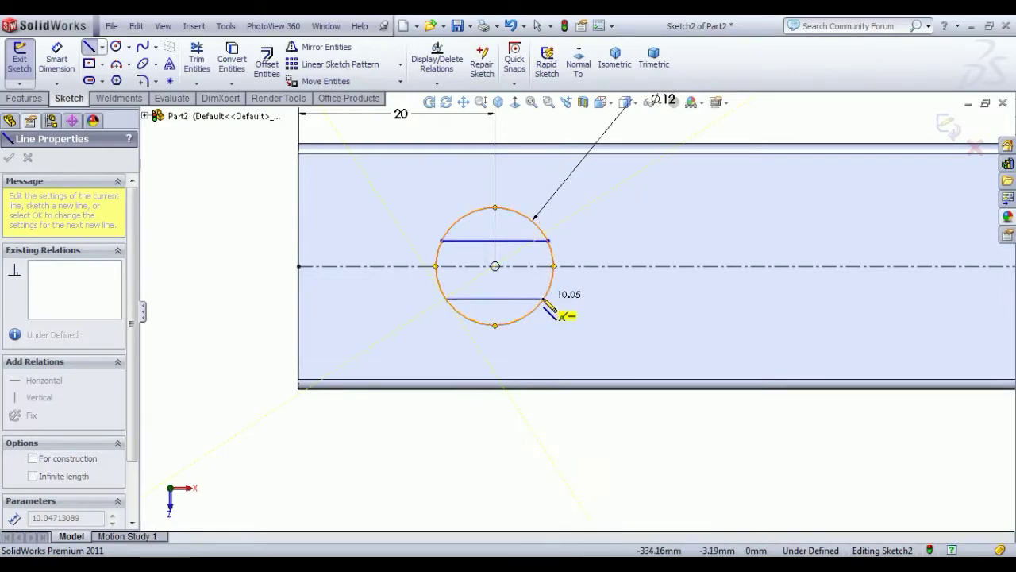
click(596, 302)
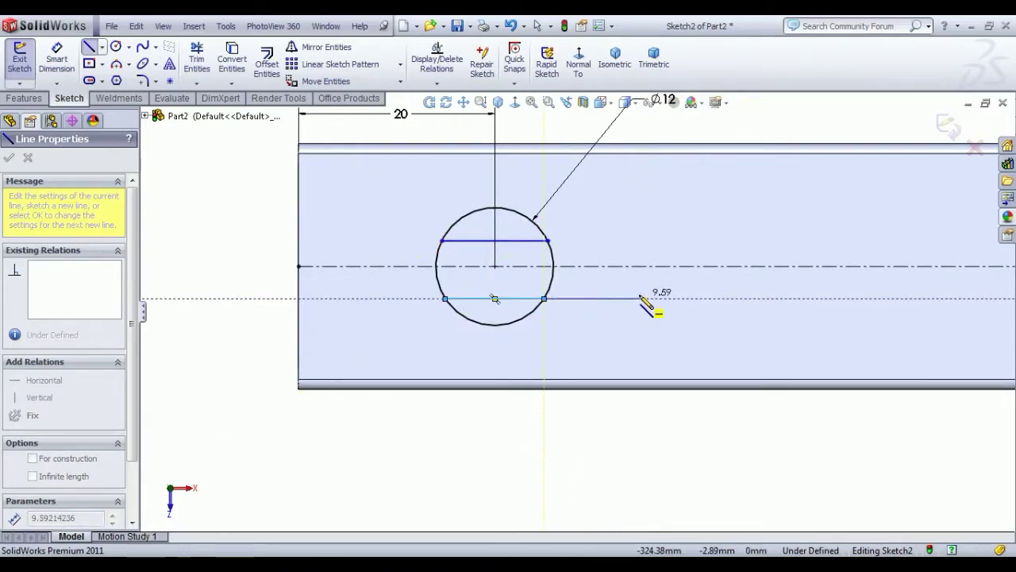
right_click(646, 289)
click(683, 291)
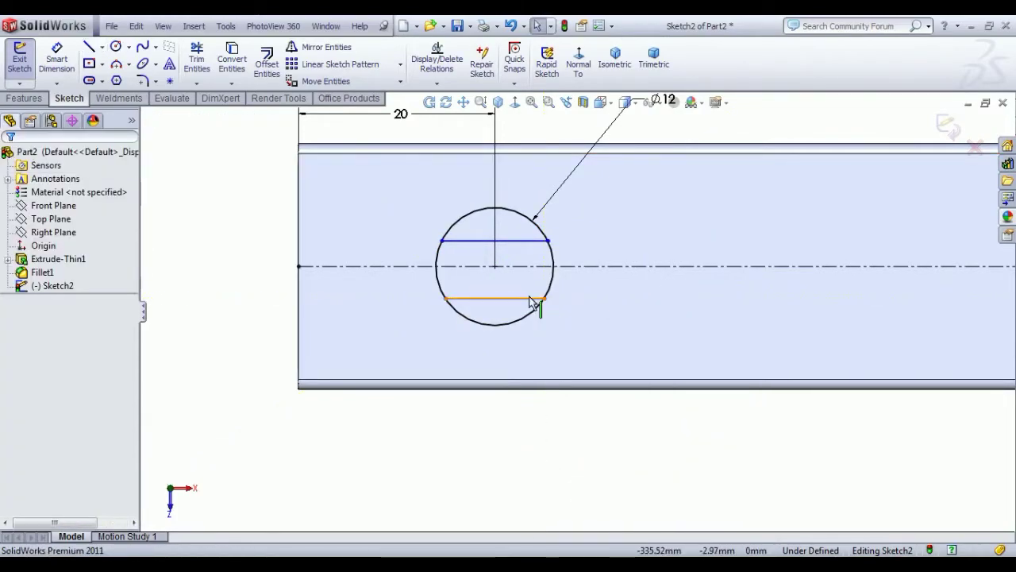
Make the circle's two chords symmetric about the centerline
click(532, 299)
ctrl+click(537, 266)
ctrl+click(537, 241)
click(662, 178)
Dimension the distance between the two symmetric chords and set it to 10 mm
click(56, 60)
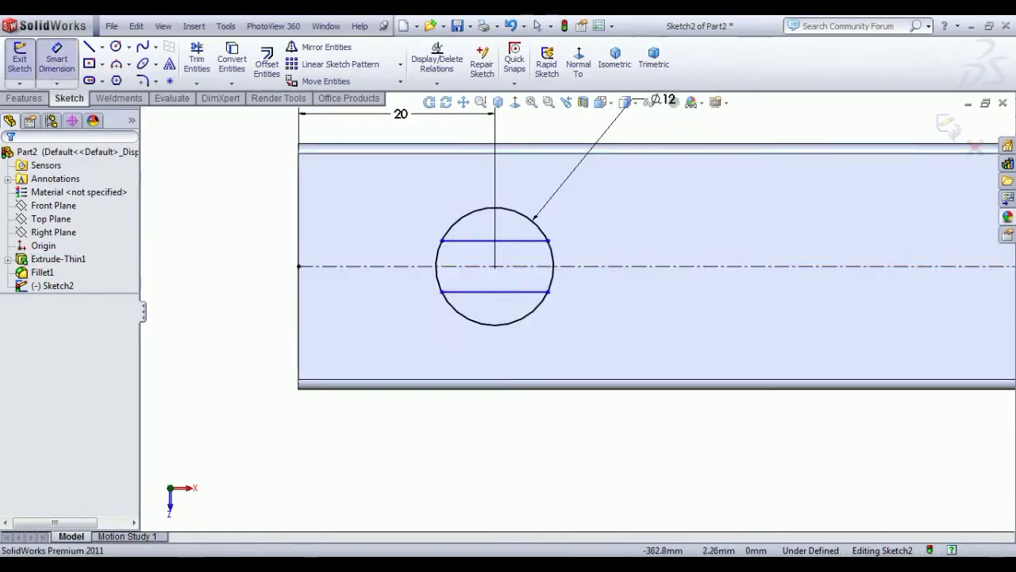
click(461, 240)
click(471, 291)
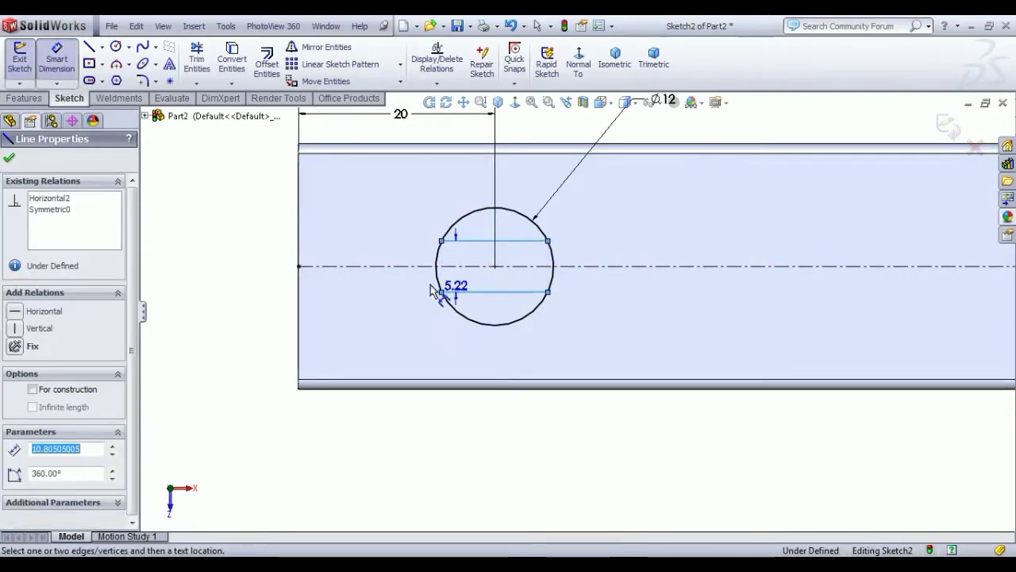
click(354, 279)
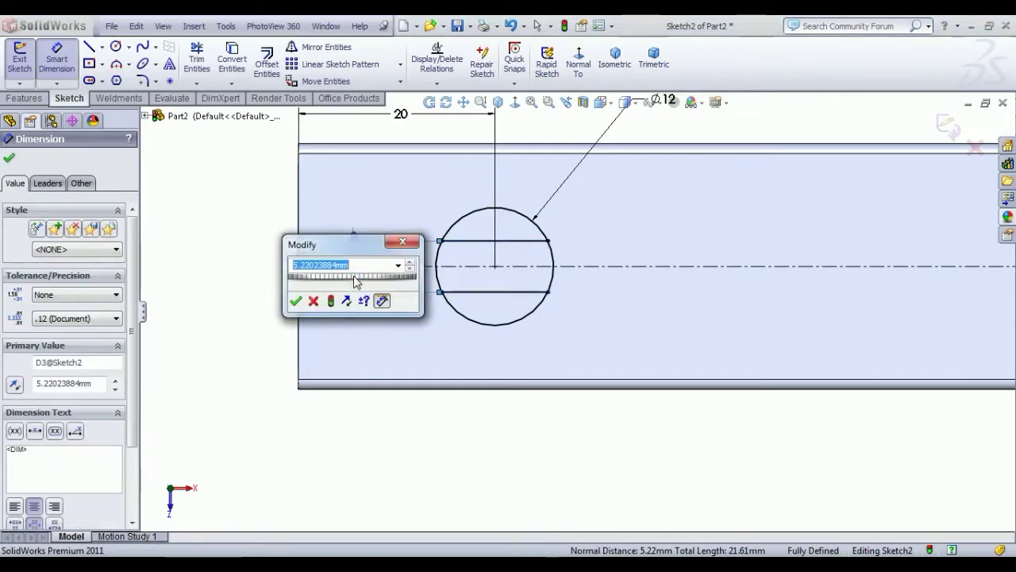
text(10)
key(Return)
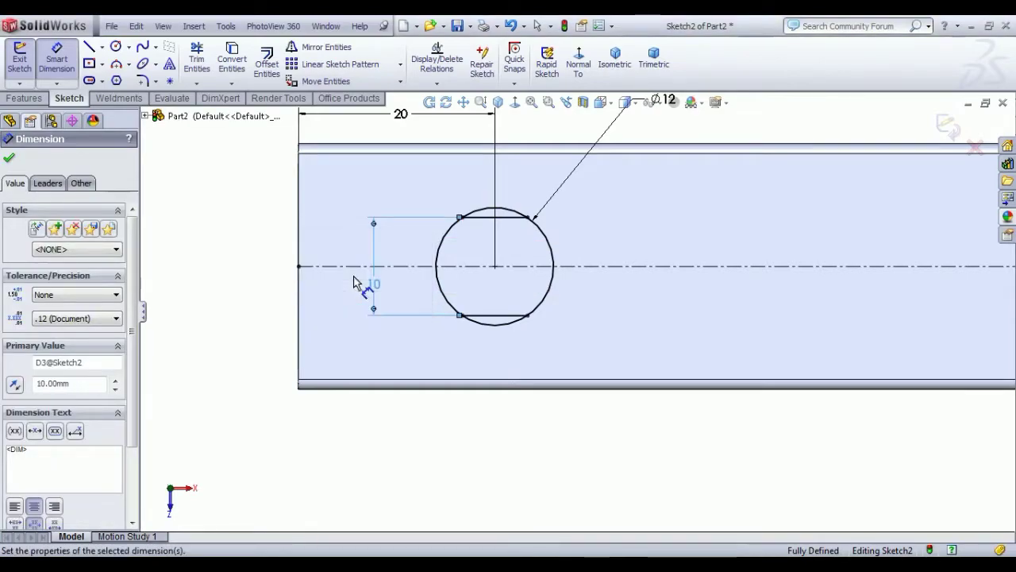
right_click(224, 213)
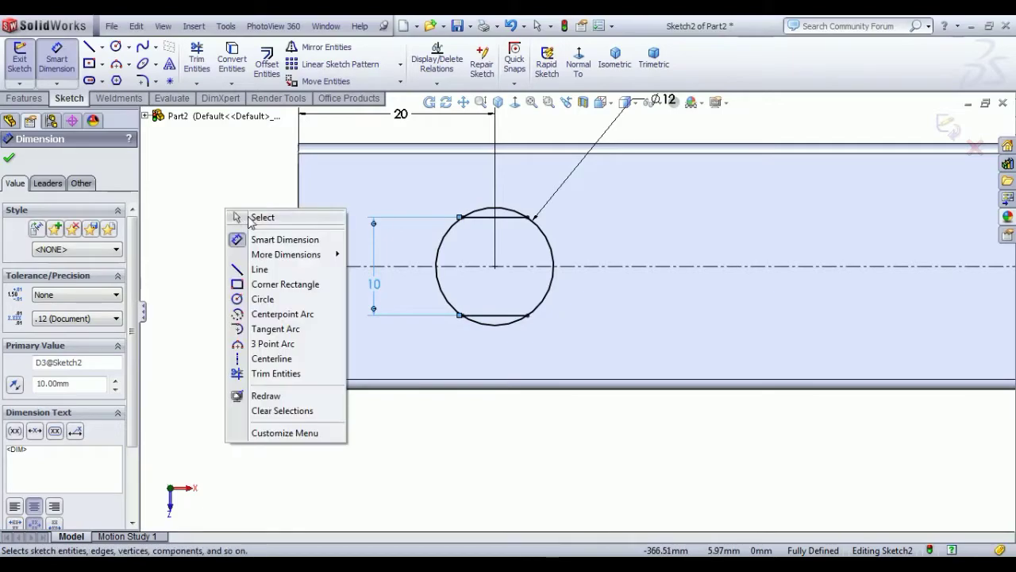
click(243, 217)
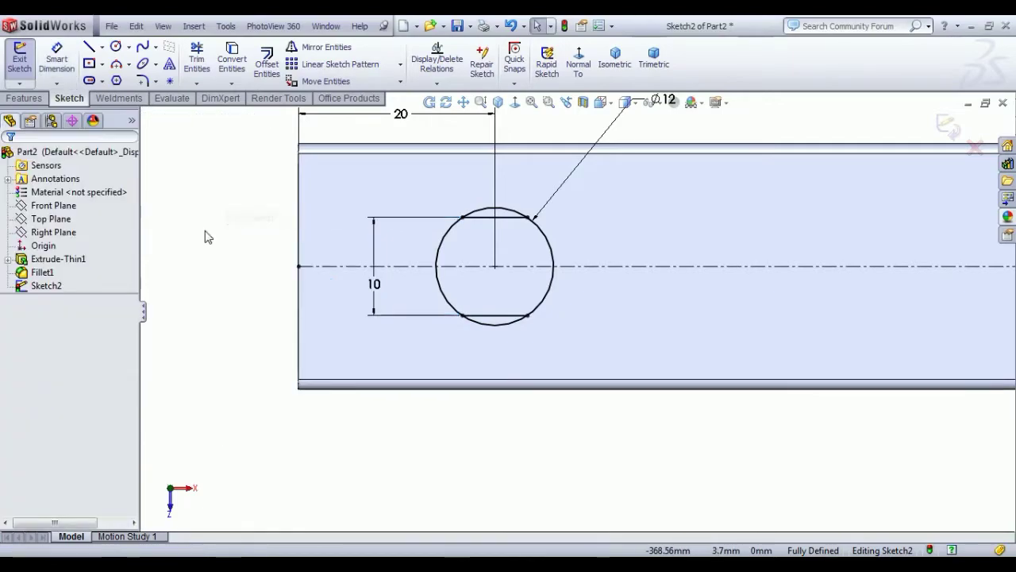
Trim away the circle's arcs outside the two chords to leave a double-flat hole profile
click(196, 59)
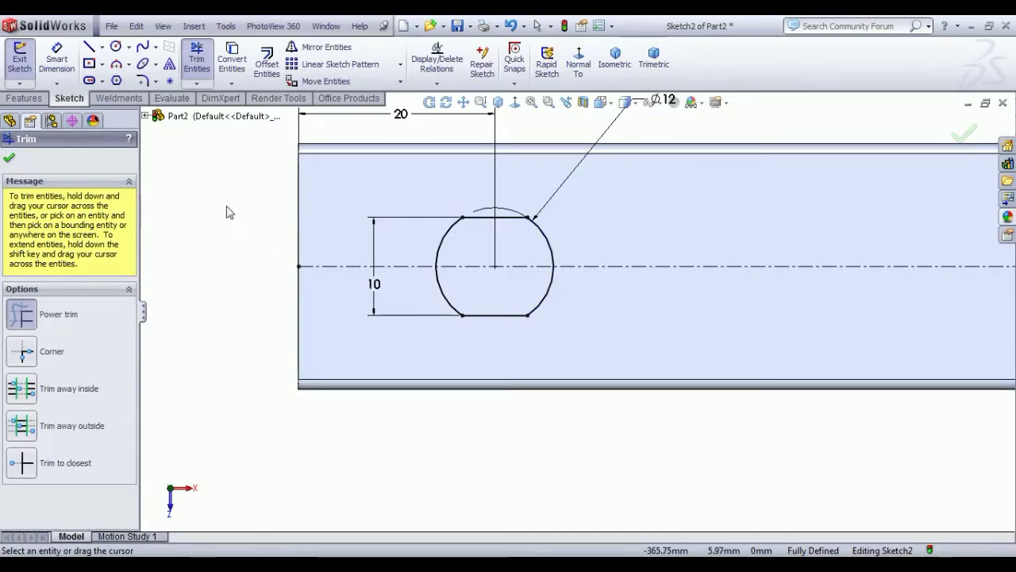
right_click(191, 198)
click(216, 199)
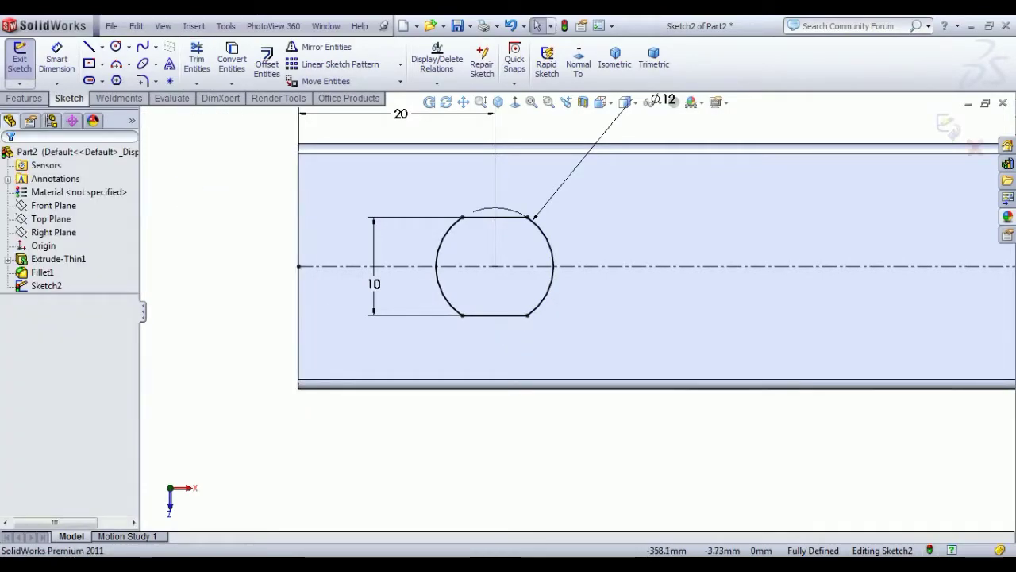
Sketch a second circle about 8 mm in diameter, centred on the centerline near the tube's end on the positive X side
scroll(492, 310, up, 10)
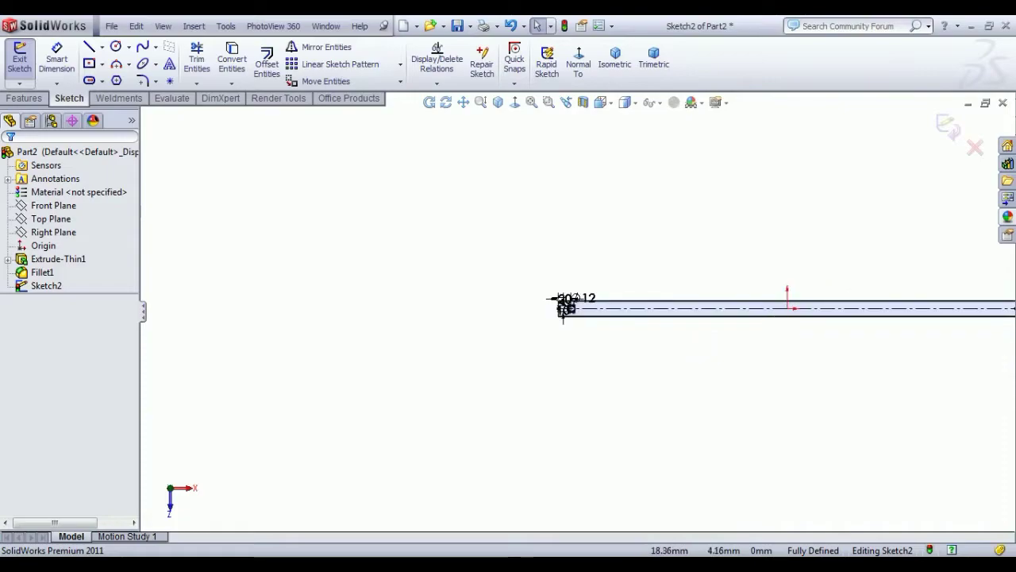
scroll(975, 319, down, 10)
scroll(877, 322, down, 2)
scroll(934, 310, up, 4)
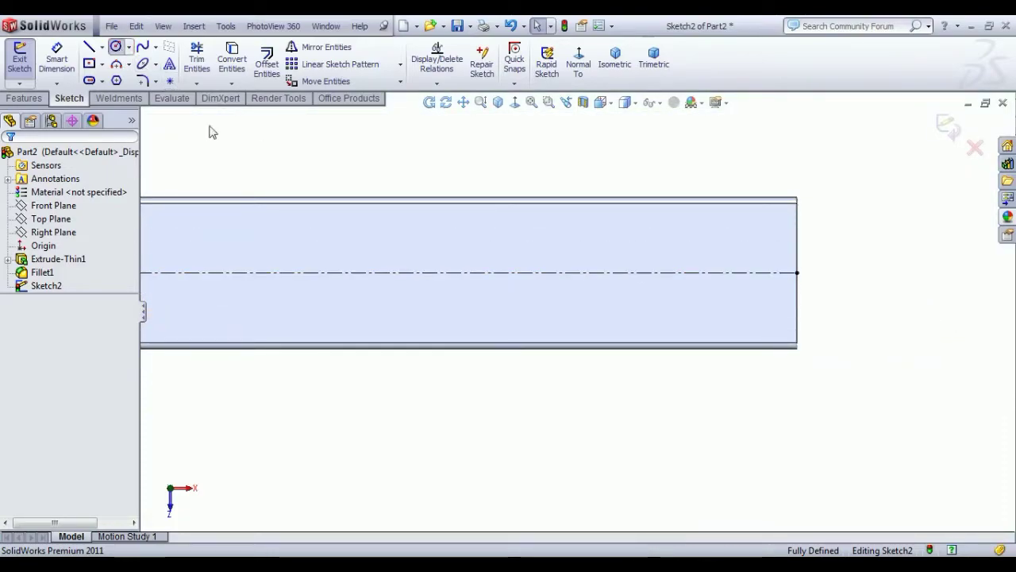
click(530, 272)
click(540, 296)
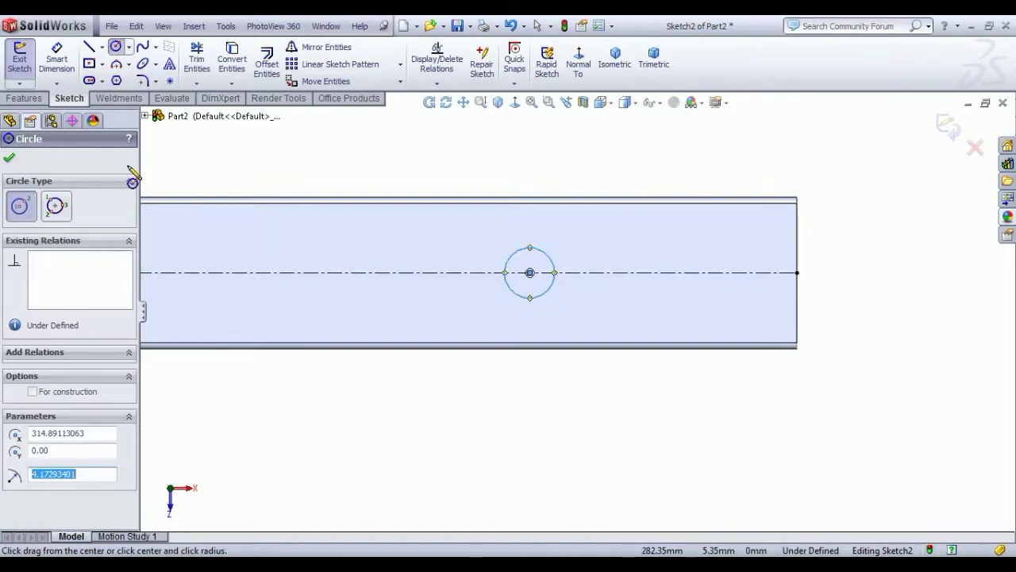
Dimension the second circle's diameter and set it to 12 mm
click(56, 57)
click(530, 248)
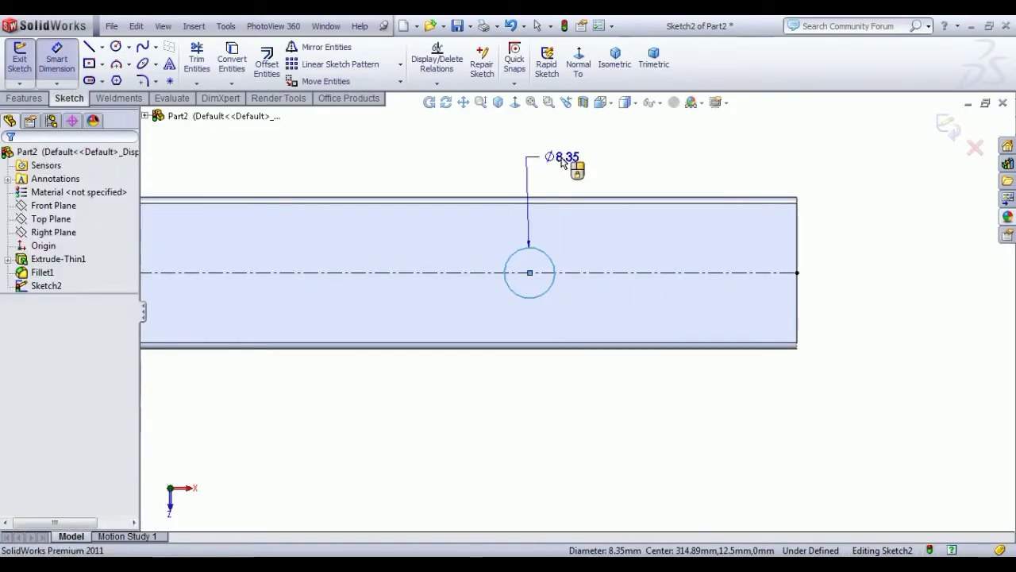
click(563, 161)
text(1)
key(Return)
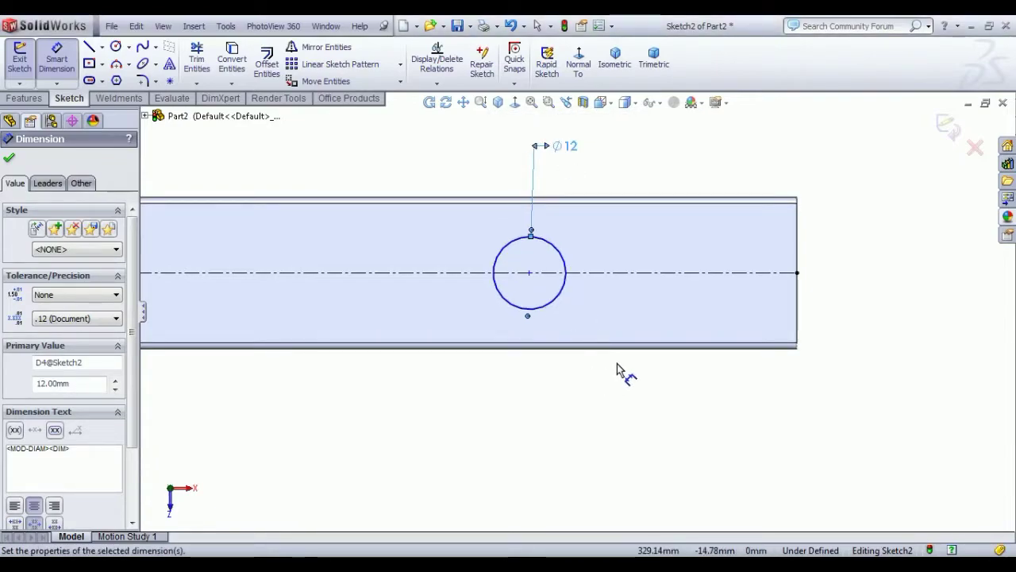
Dimension the second circle's centre 100 mm from the tube's end edge on the positive X side
click(530, 273)
click(798, 248)
click(696, 411)
text(1)
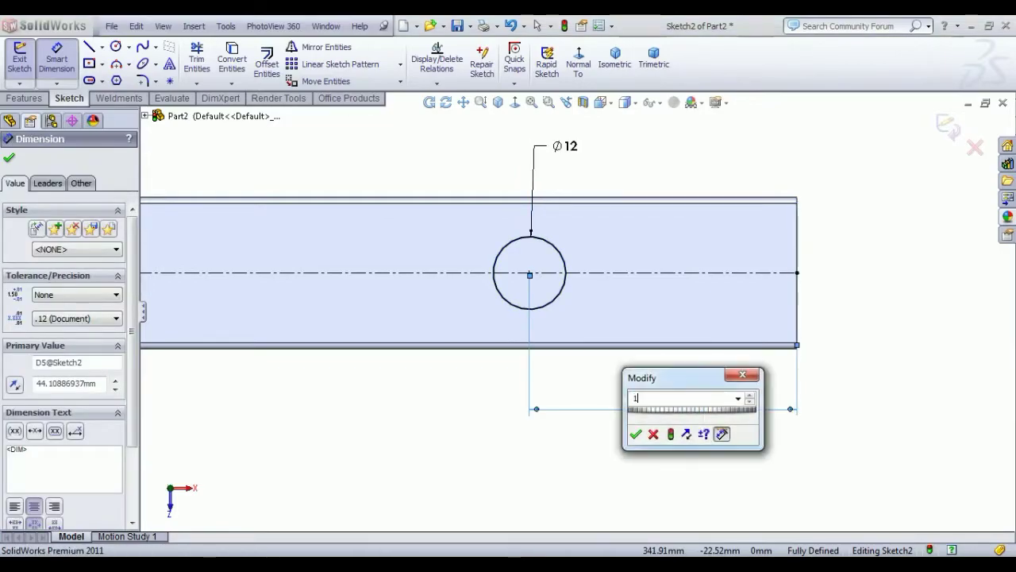
text(00)
key(Return)
Draw two horizontal chords about 10 mm long across the second circle, one above and one below the centerline
scroll(363, 336, up, 5)
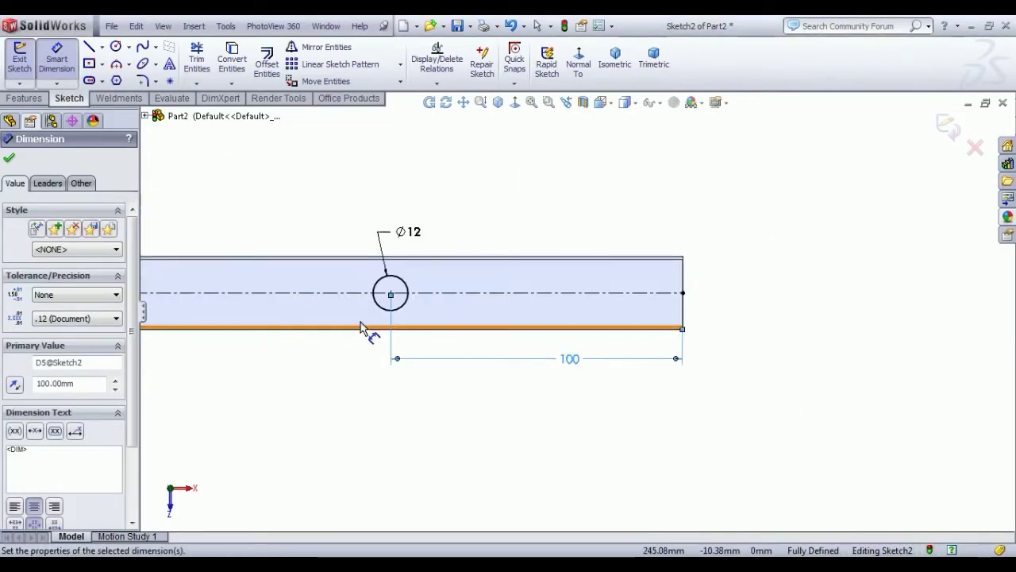
scroll(363, 336, down, 5)
click(93, 49)
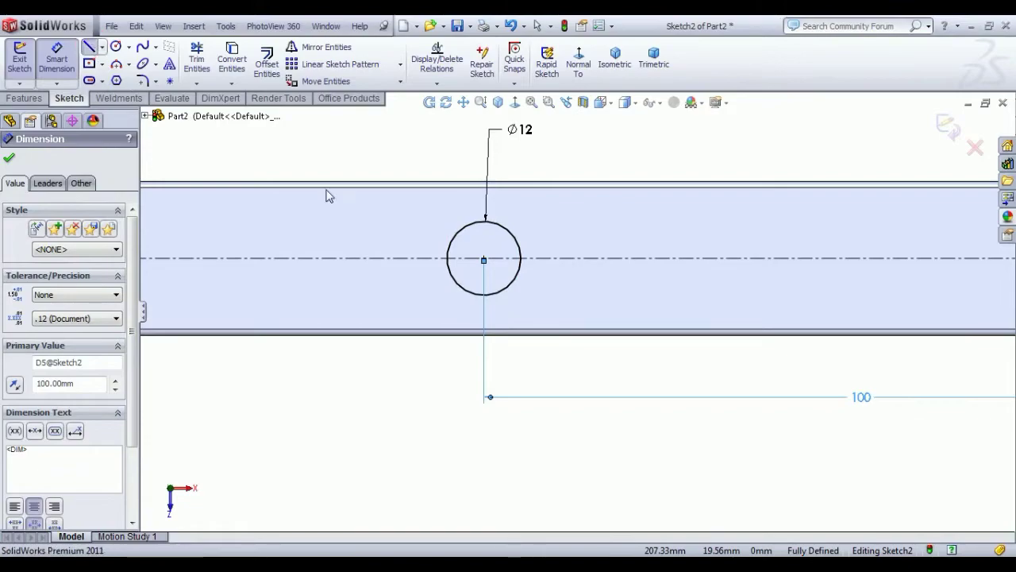
click(453, 239)
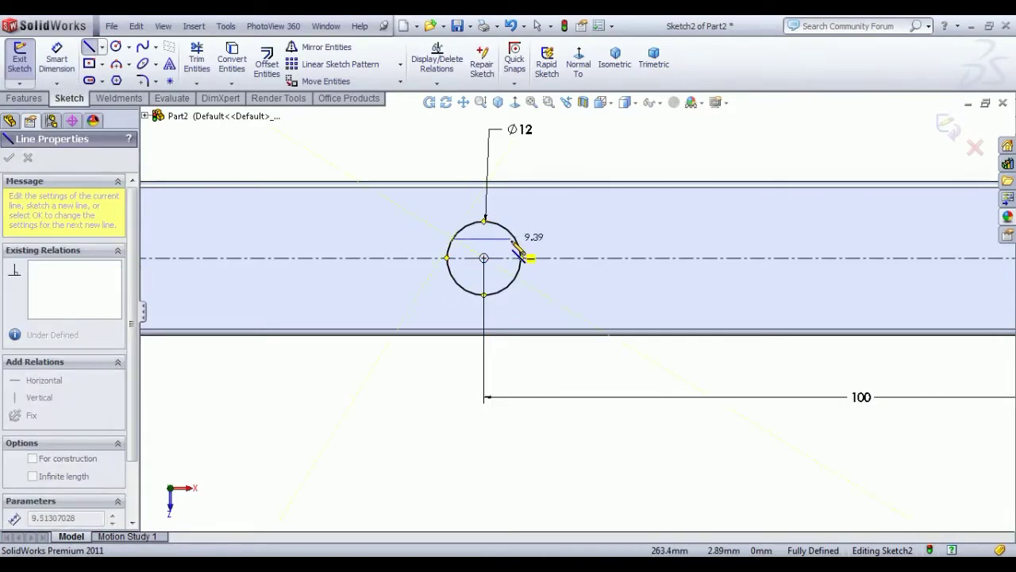
click(516, 238)
key(Escape)
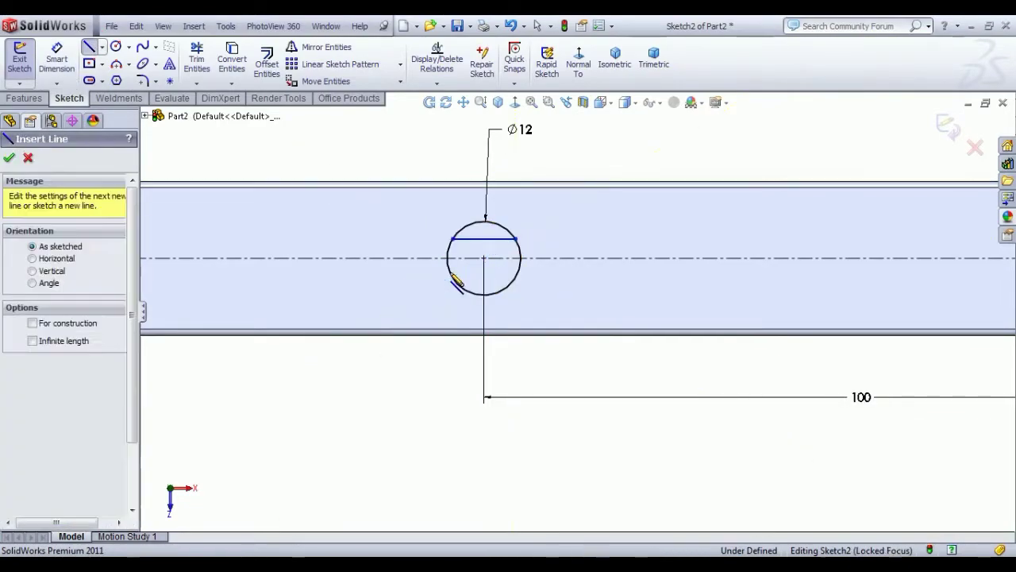
click(452, 277)
click(544, 284)
right_click(586, 286)
click(622, 292)
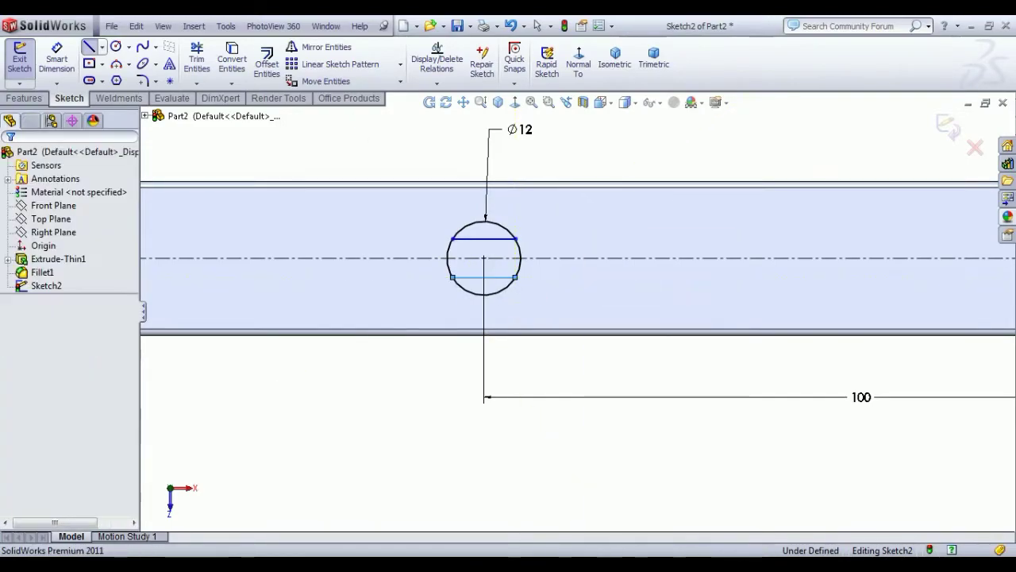
Make the second circle's two chords symmetric about the centerline
click(494, 277)
ctrl+click(499, 258)
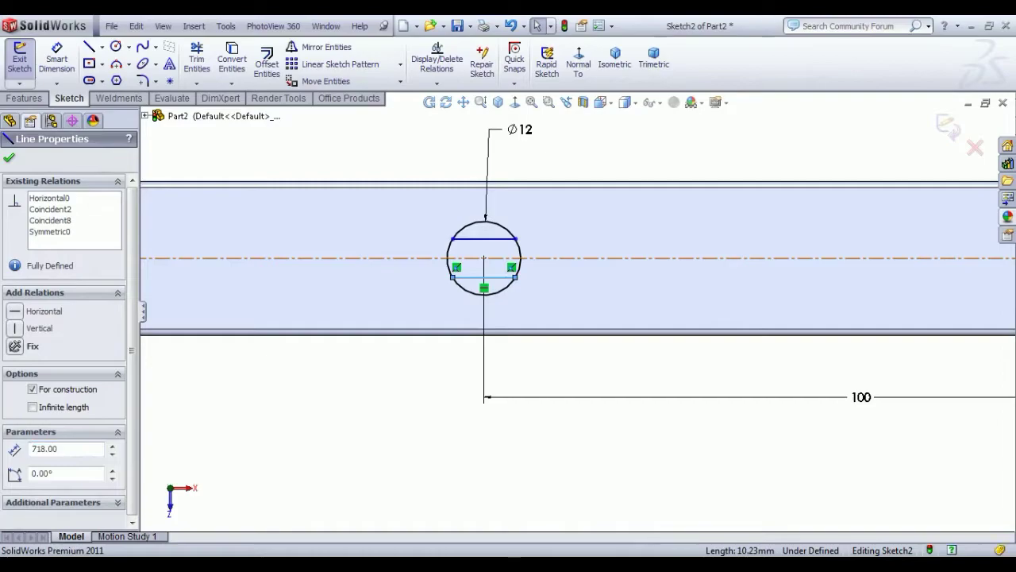
ctrl+click(498, 239)
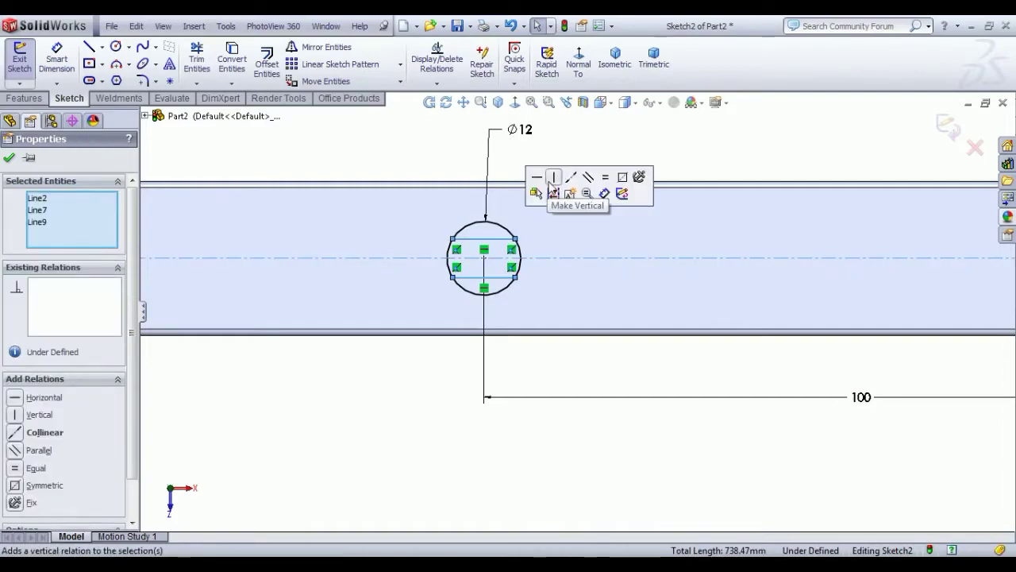
click(622, 176)
Dimension the spacing between the second circle's chords and set it to 10 mm
click(57, 56)
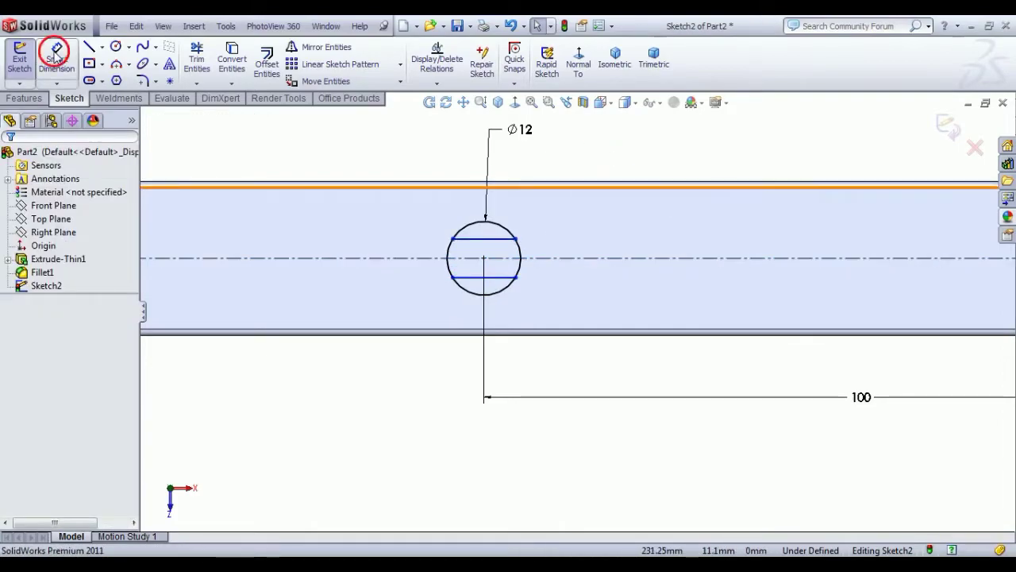
click(481, 278)
click(476, 239)
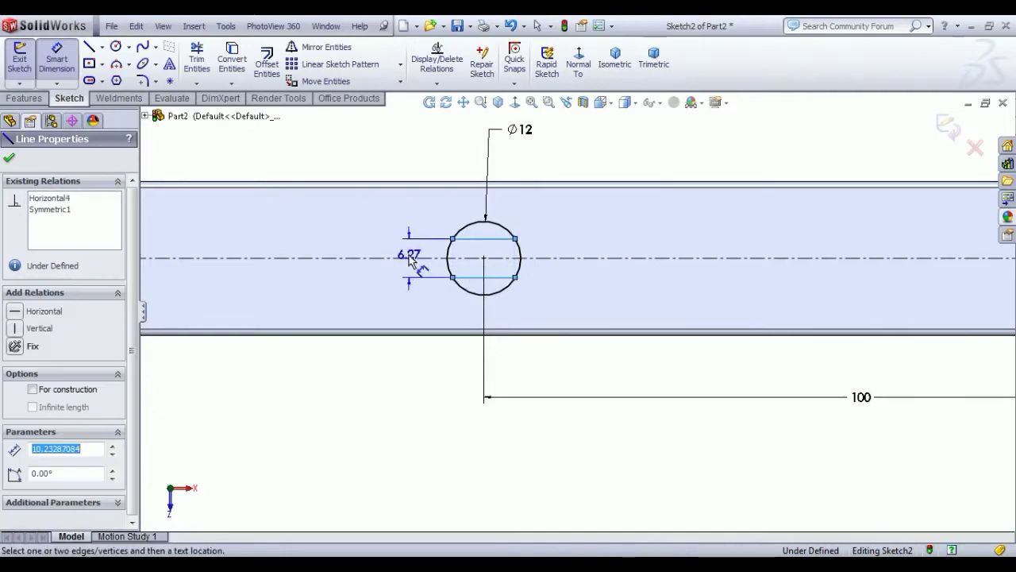
click(398, 267)
text(10)
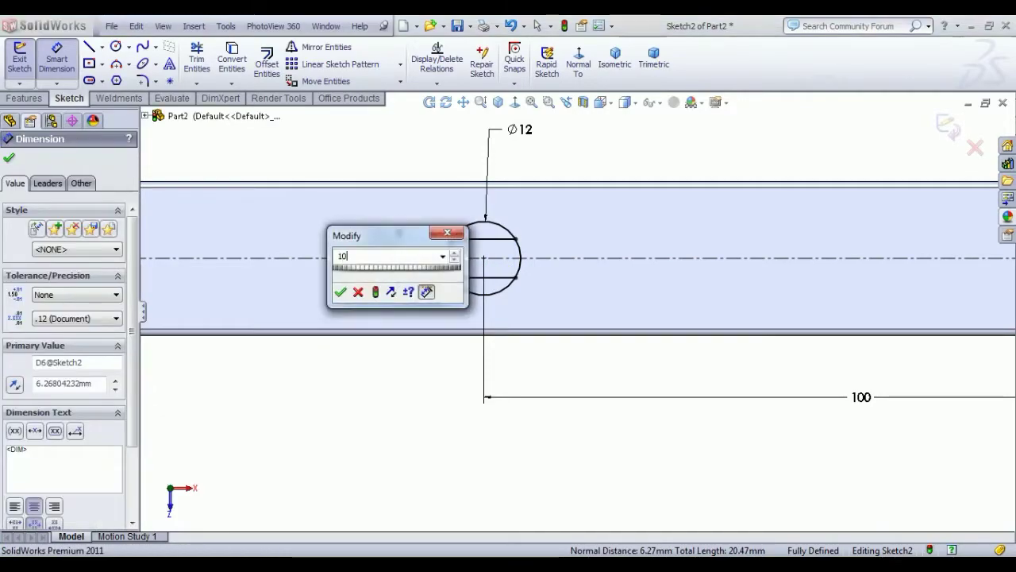
key(Return)
right_click(267, 116)
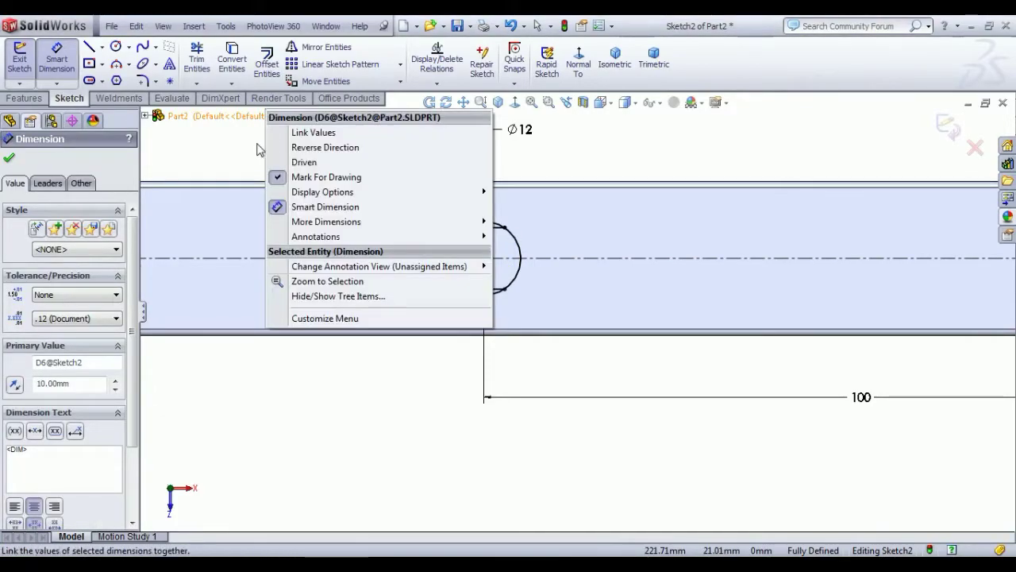
key(Escape)
key(Escape)
Trim away the second circle's arcs beyond its two chords, leaving a matching double-flat profile
click(205, 70)
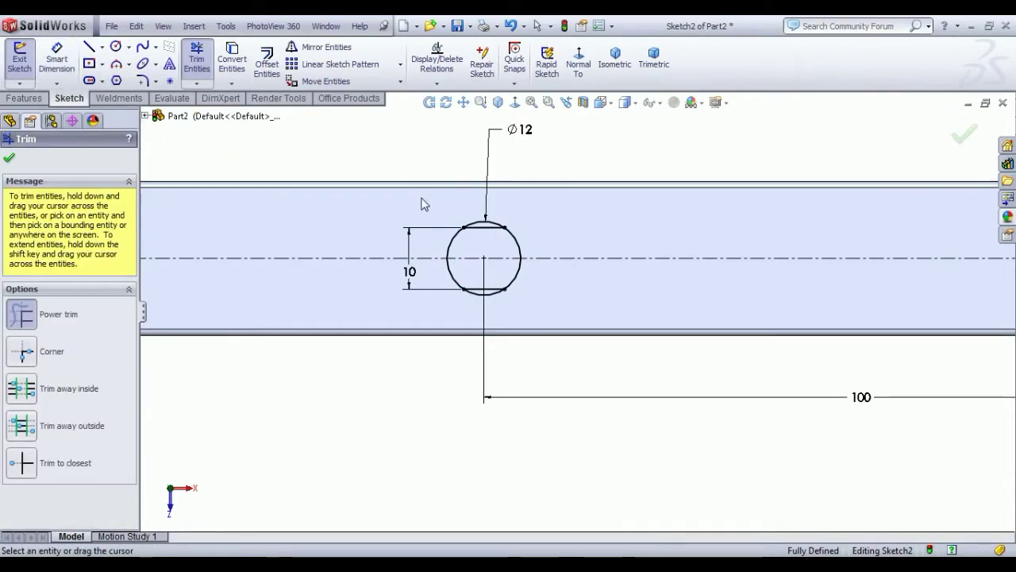
scroll(445, 223, down, 5)
drag(491, 294, 501, 311)
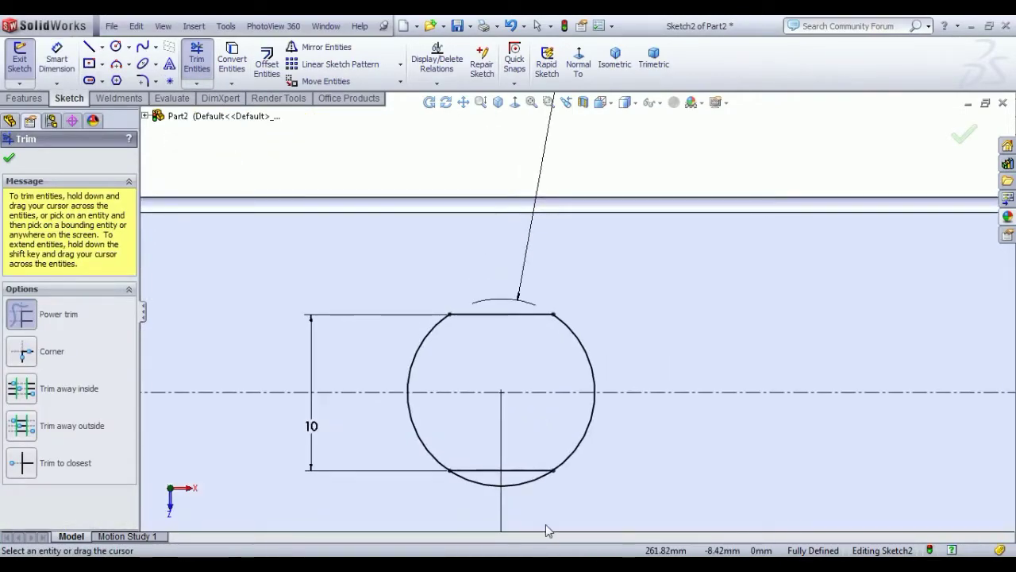
drag(526, 480, 578, 498)
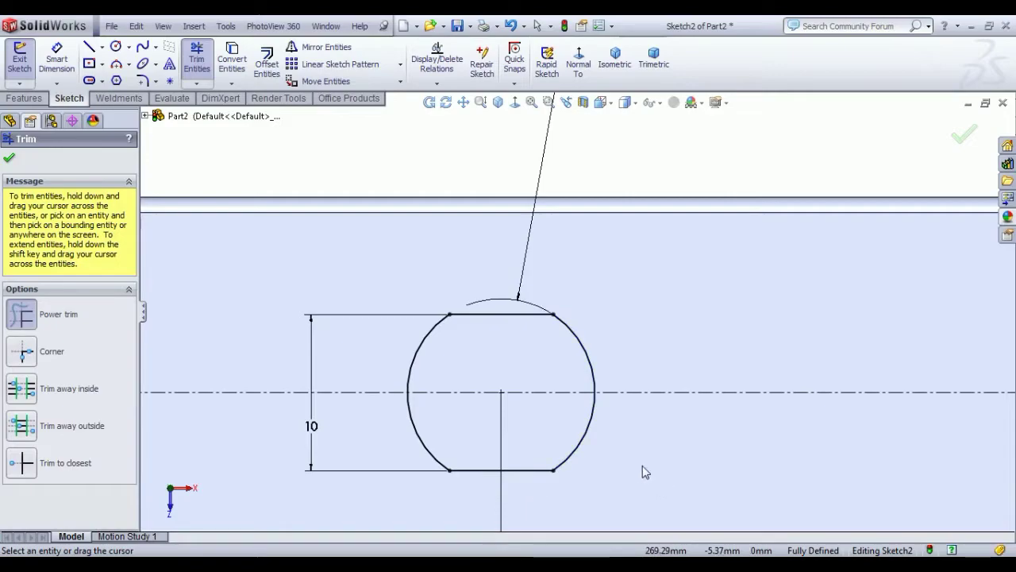
Finish the hole sketch and extrude-cut both double-flat profiles with Through All
key(Escape)
scroll(515, 326, up, 5)
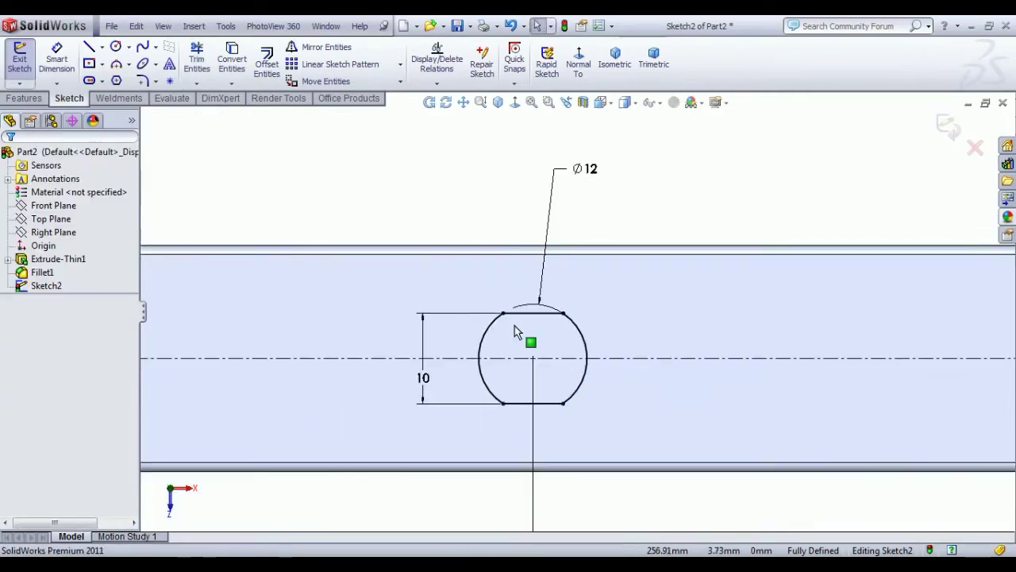
scroll(373, 321, up, 5)
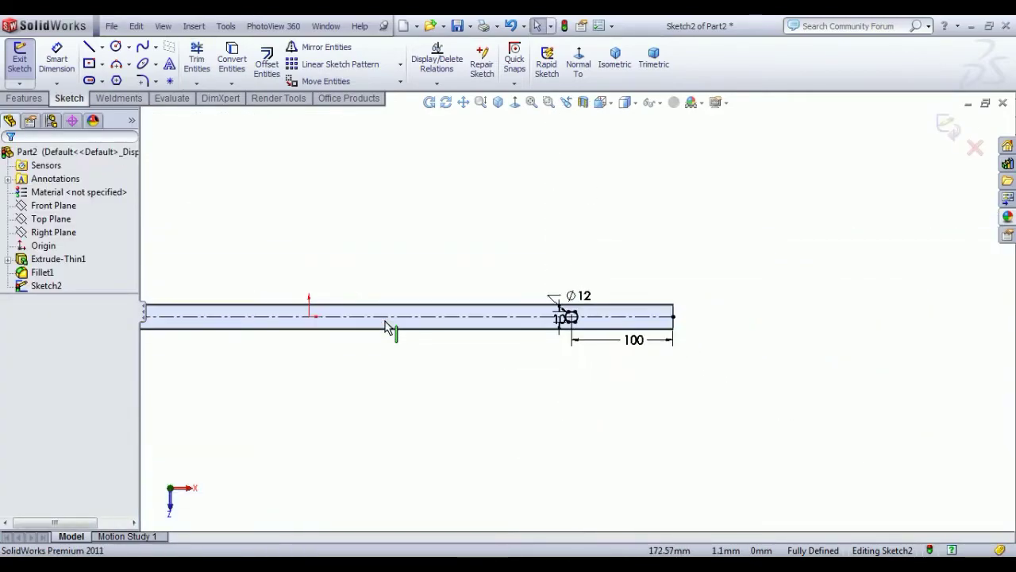
click(19, 59)
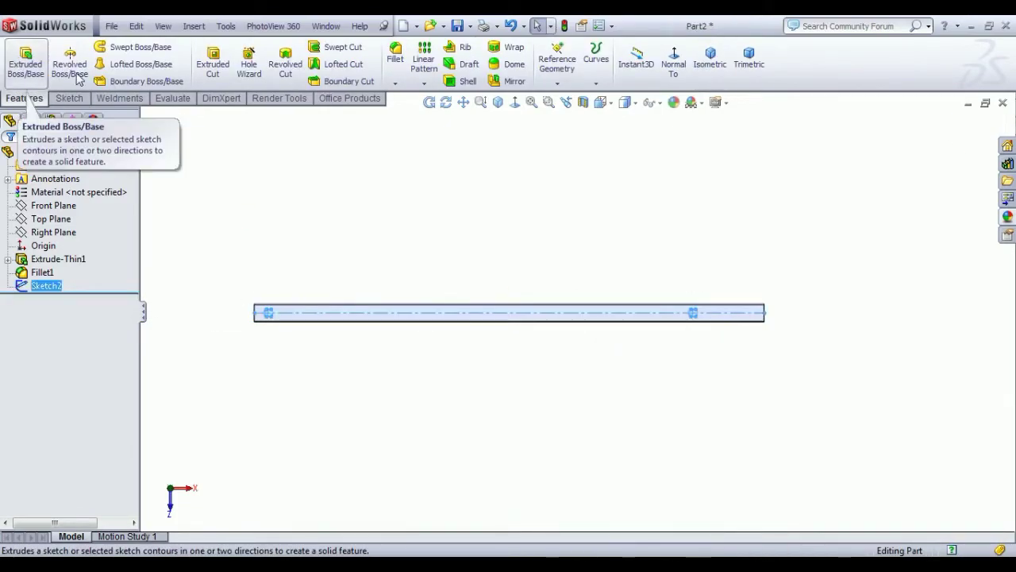
click(212, 64)
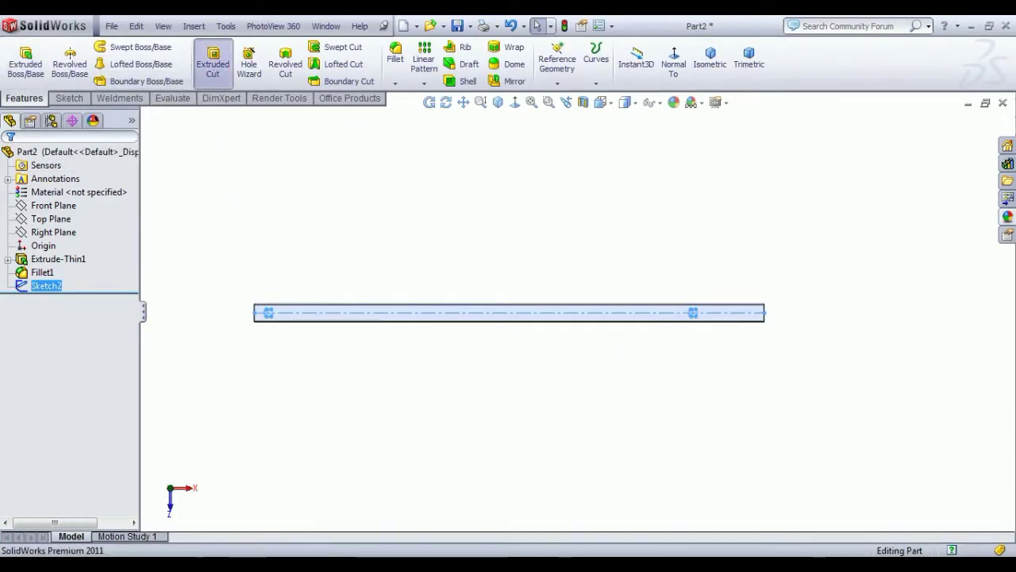
click(710, 64)
click(79, 243)
click(72, 270)
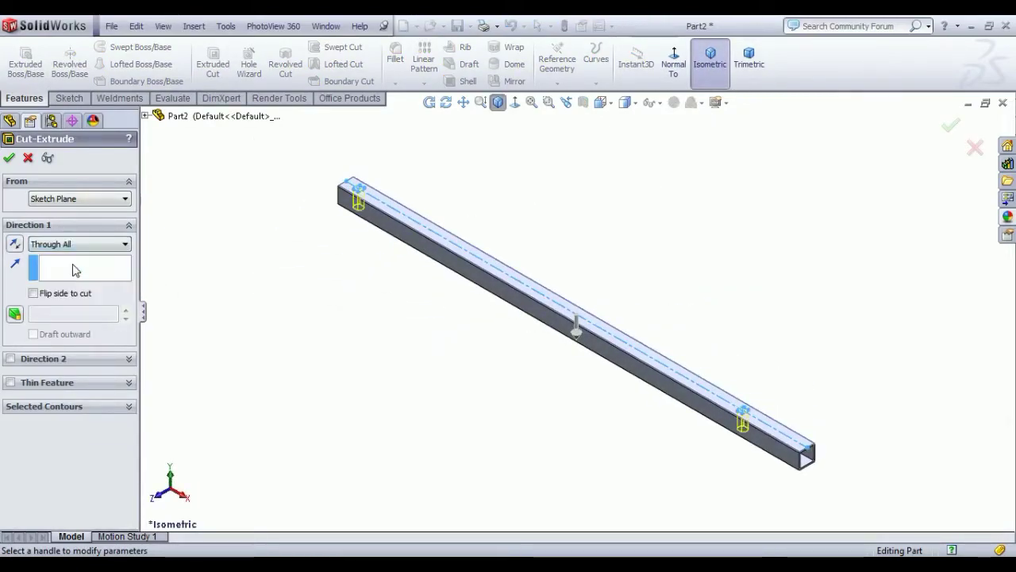
click(11, 159)
Start a new sketch on the tube's long front side face, viewed normal to it
scroll(420, 347, down, 5)
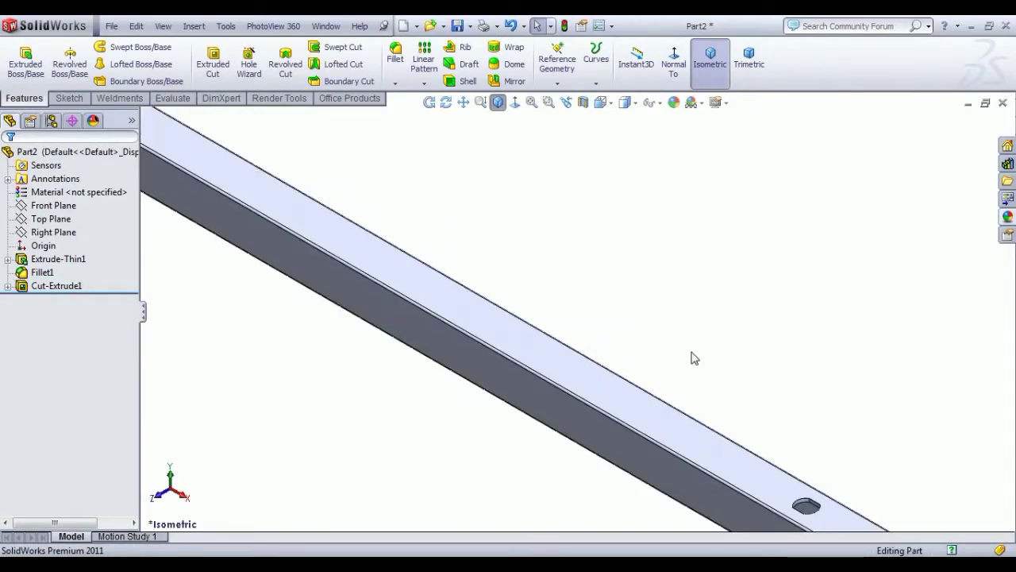
scroll(669, 466, up, 3)
scroll(697, 395, down, 2)
click(698, 390)
click(755, 344)
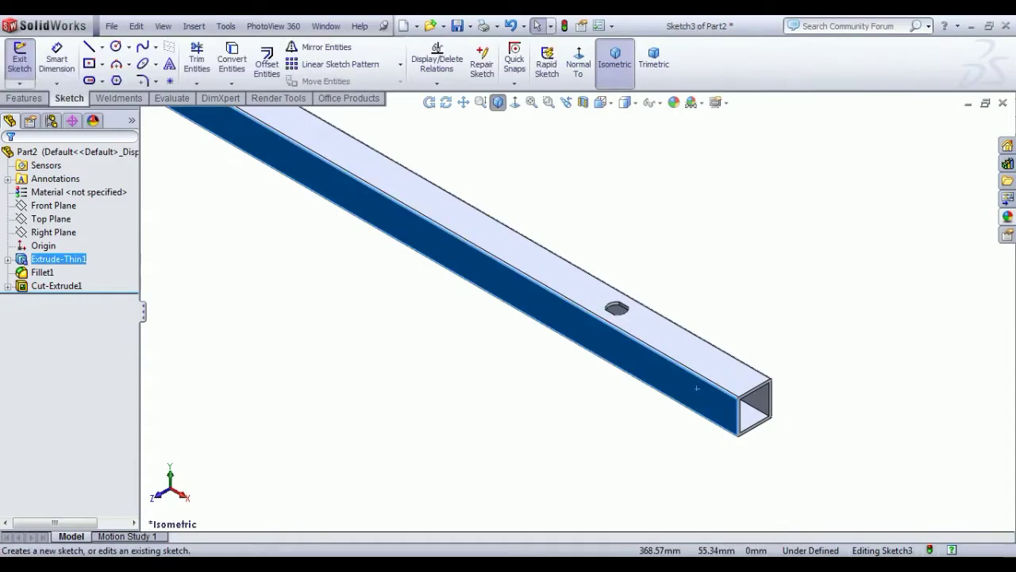
click(578, 62)
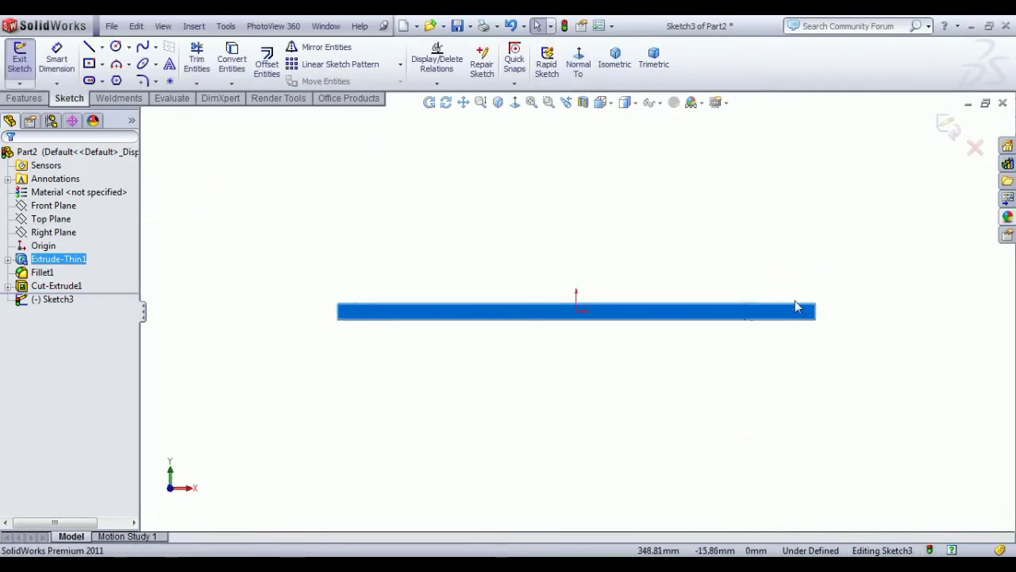
scroll(694, 320, down, 2)
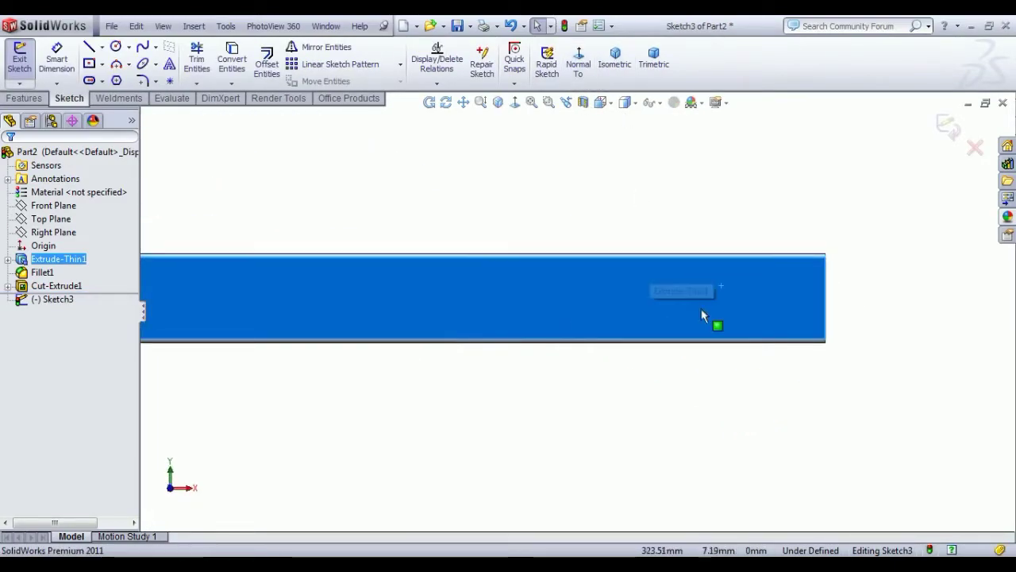
Sketch two circles about 10 mm in diameter and about 90 mm apart along the side face's mid-height, near the tube's +X end
click(116, 48)
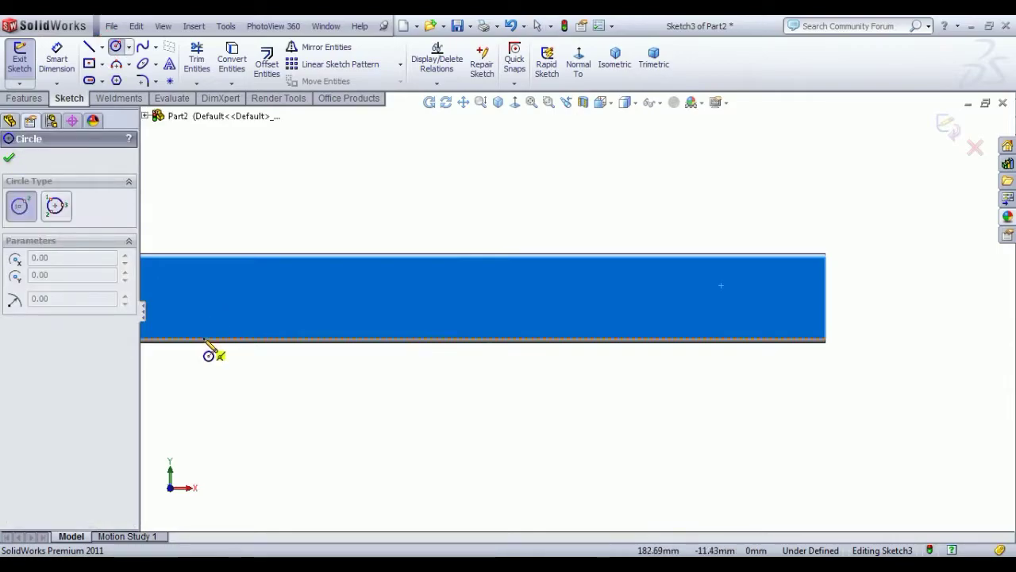
click(340, 298)
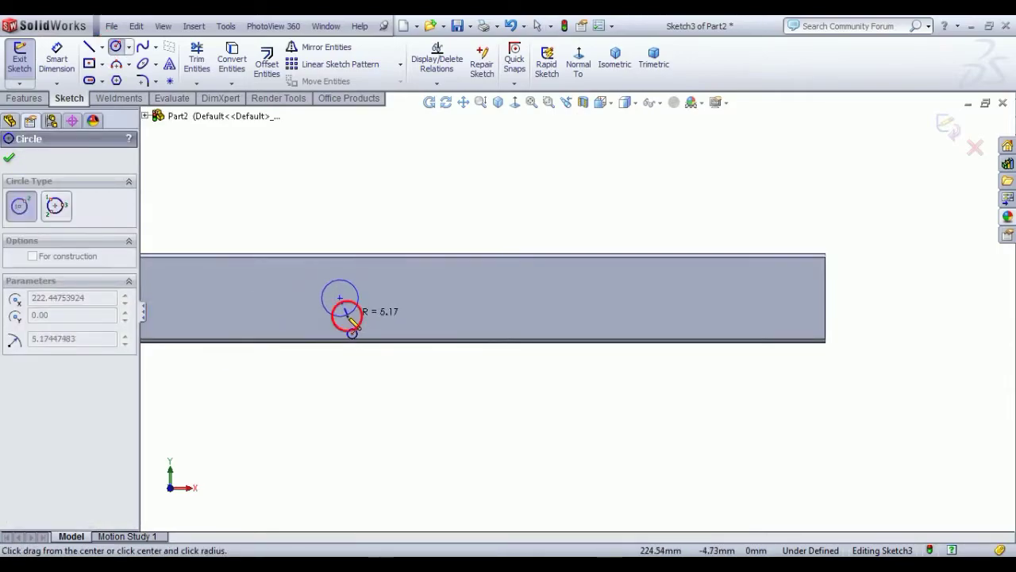
click(352, 310)
click(661, 299)
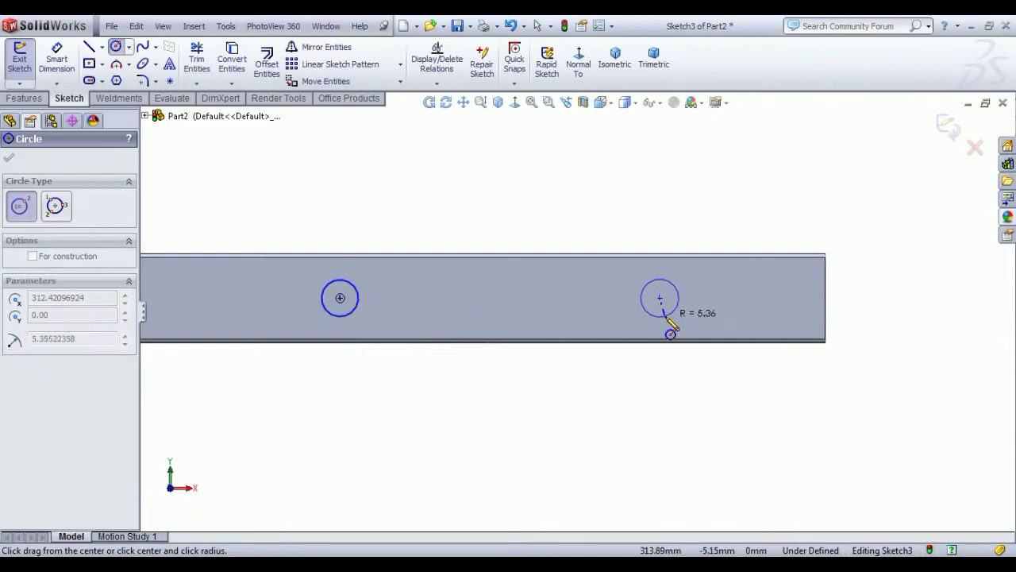
click(667, 315)
right_click(571, 210)
click(607, 216)
Draw a horizontal centerline from the circle farther from the tube's end to the midpoint of the end edge
click(103, 48)
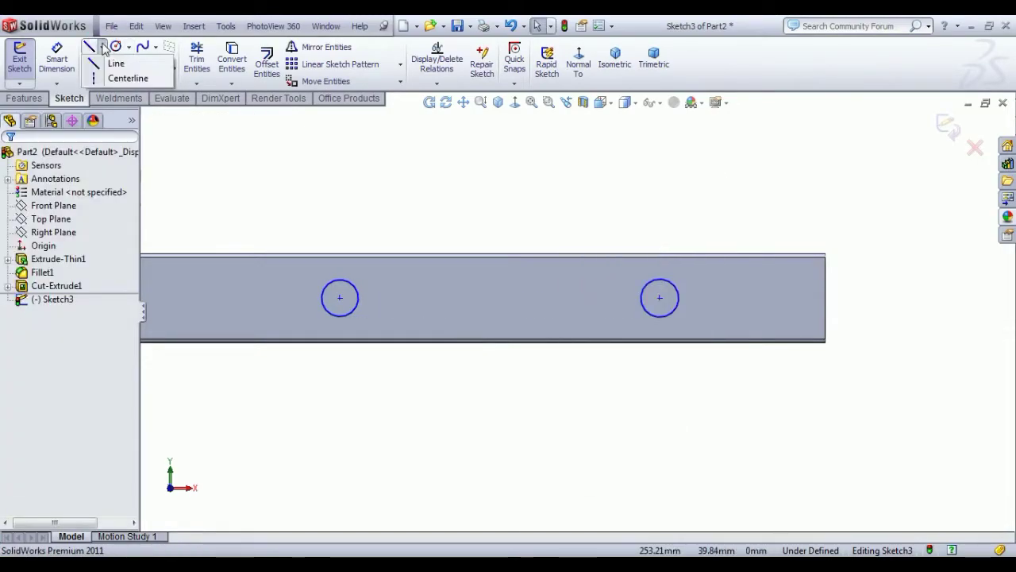
click(123, 78)
click(339, 299)
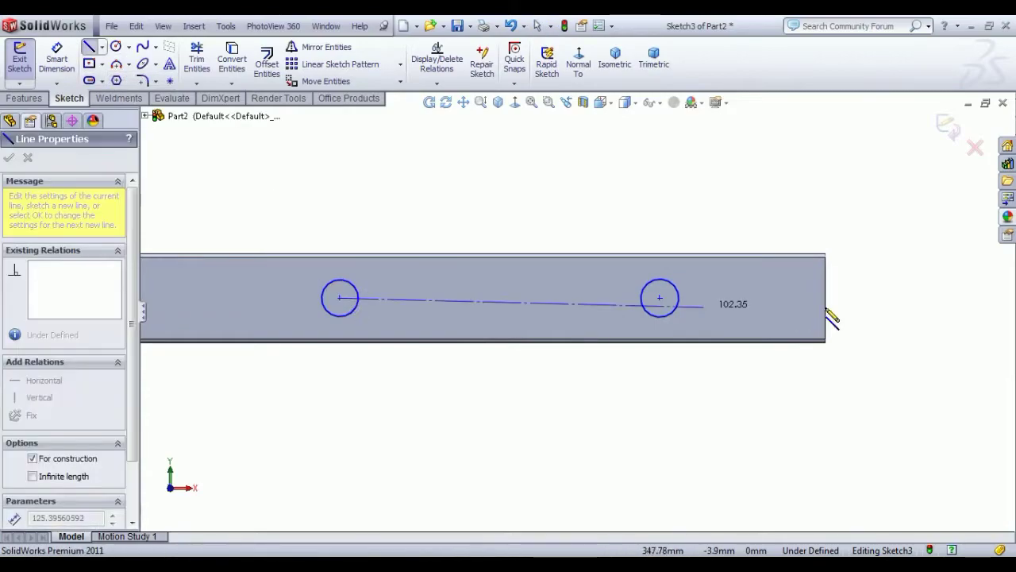
click(825, 298)
right_click(826, 297)
click(882, 261)
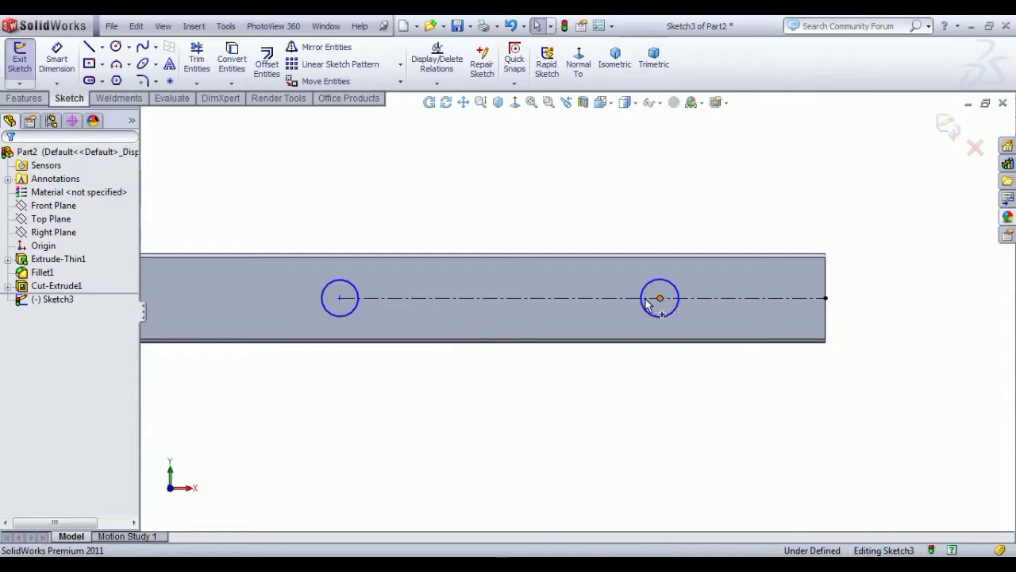
Add a horizontal relation between the centers of the two circles
click(660, 298)
ctrl+click(340, 298)
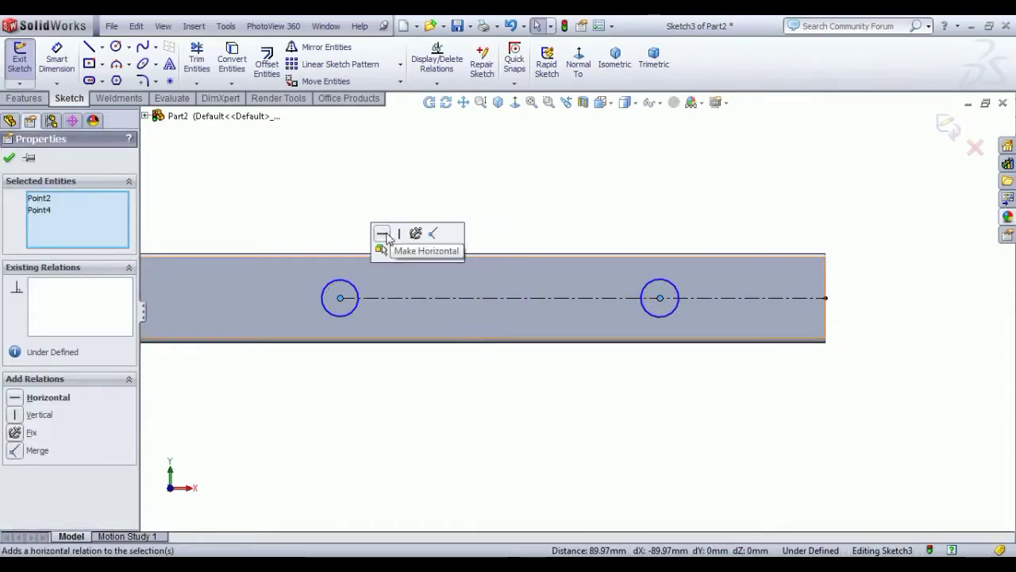
click(383, 234)
click(463, 188)
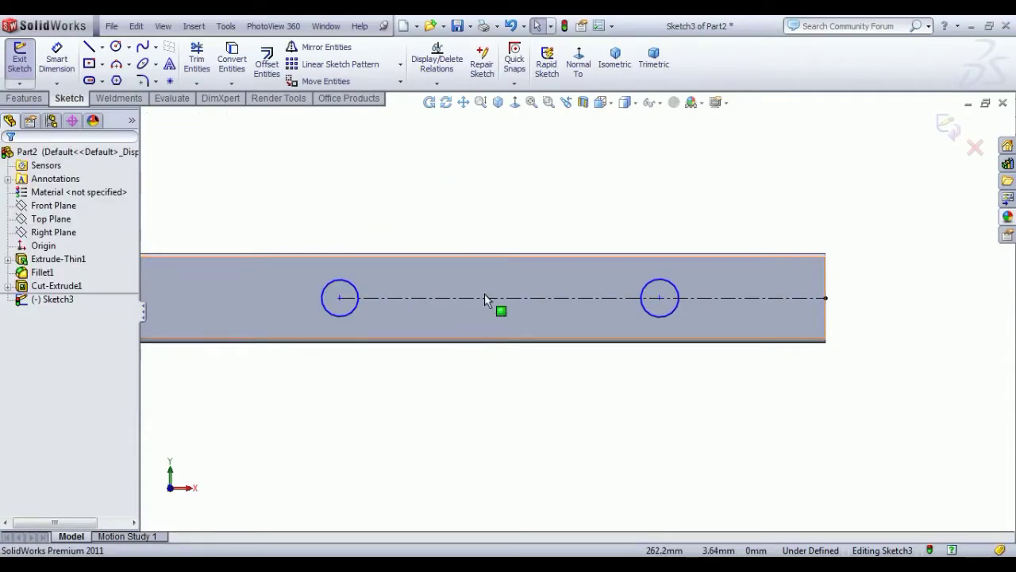
click(484, 297)
click(453, 201)
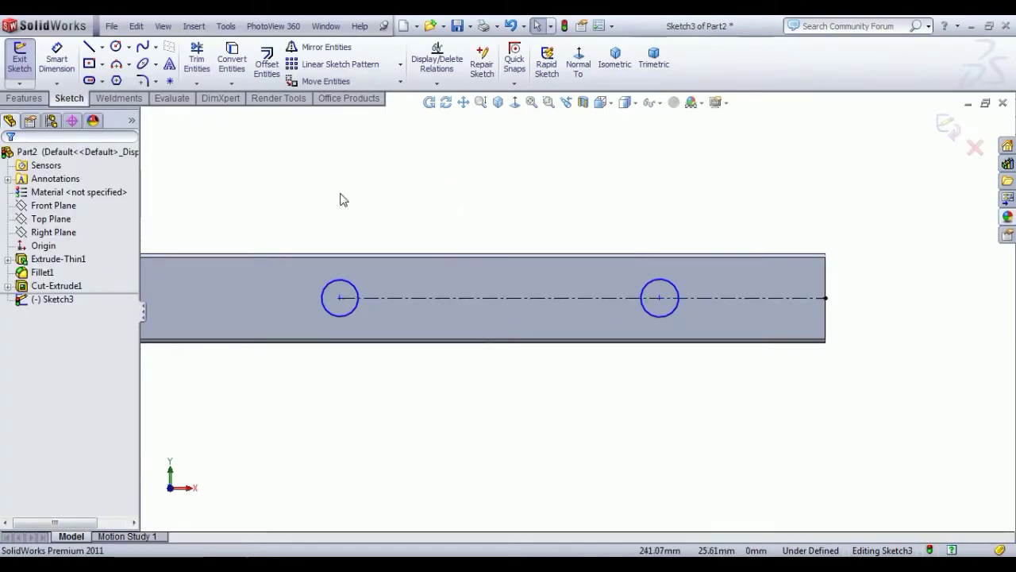
Dimension the diameter of the circle at the centerline's start and set it to 10 mm
click(56, 59)
click(332, 283)
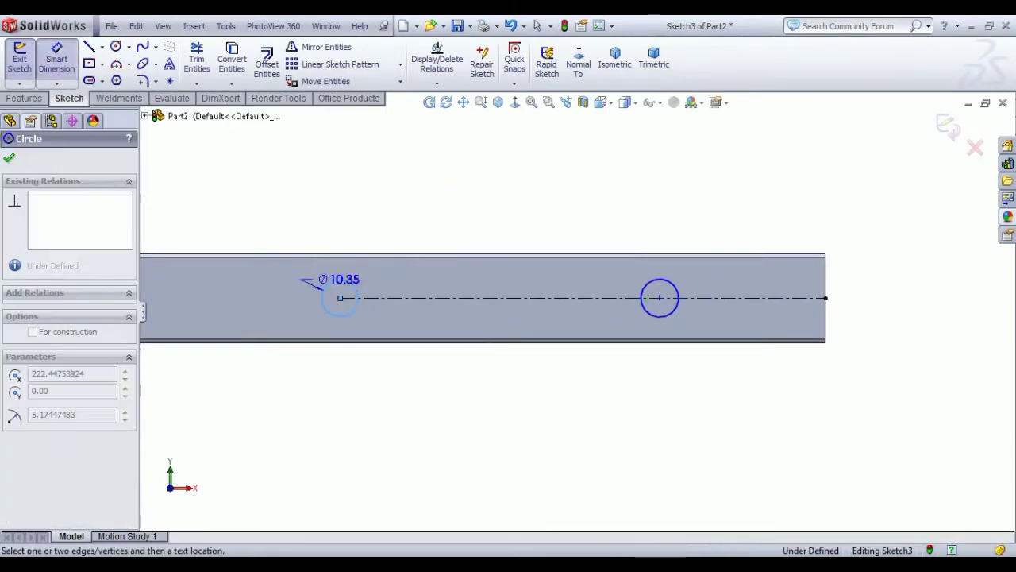
click(291, 213)
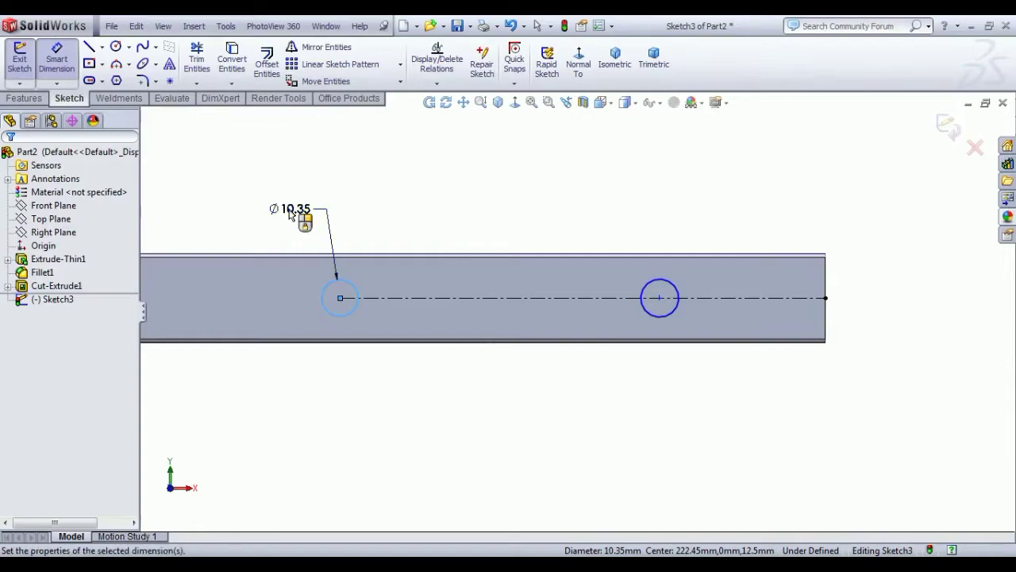
text(10)
key(Return)
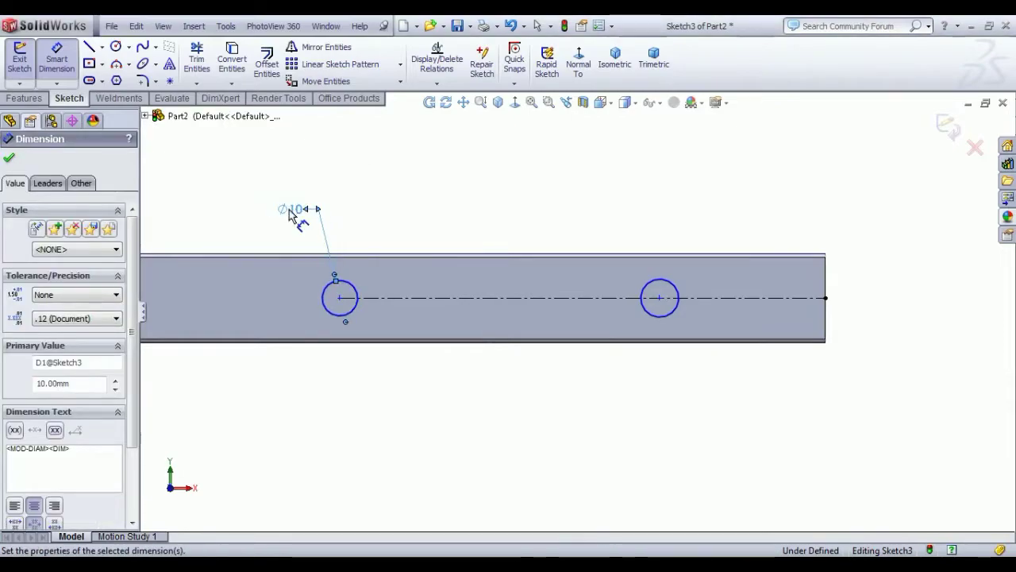
Dimension the center-to-center distance between the two circles and set it to 191 mm
click(339, 298)
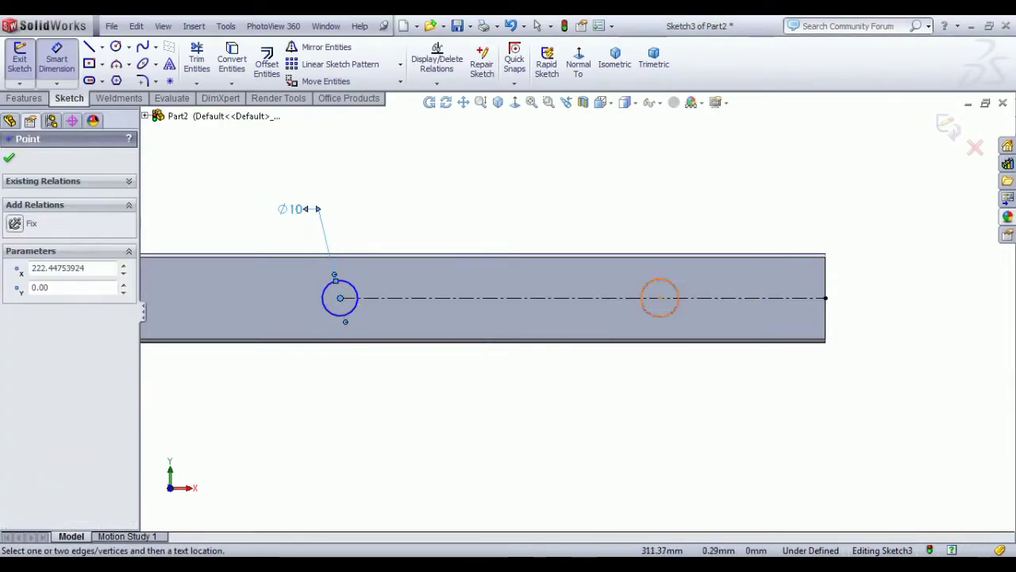
click(660, 298)
click(519, 223)
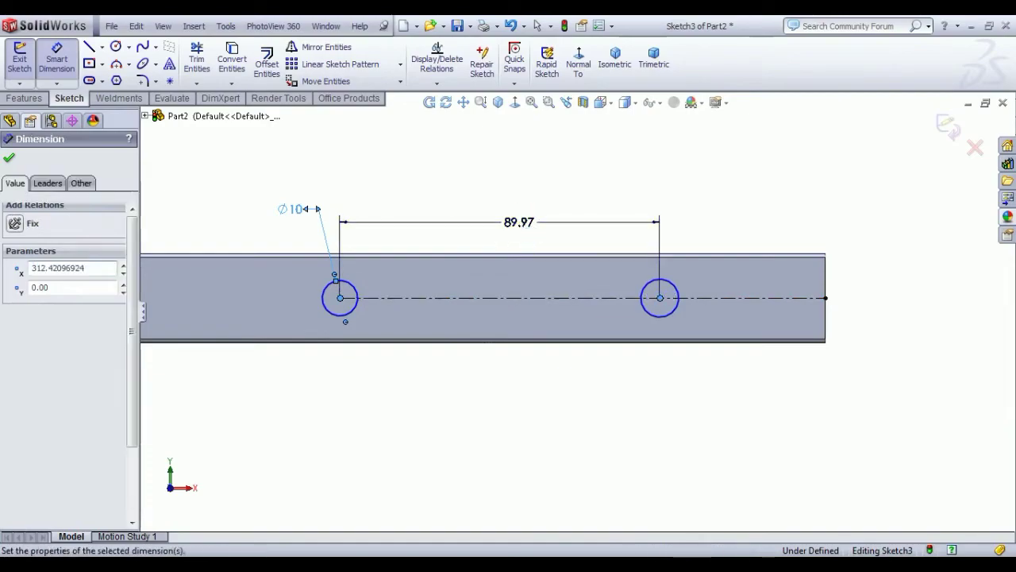
text(1)
key(Return)
Move the pair of circles along the tube so that both lie within the side face
scroll(580, 290, up, 3)
right_click(490, 176)
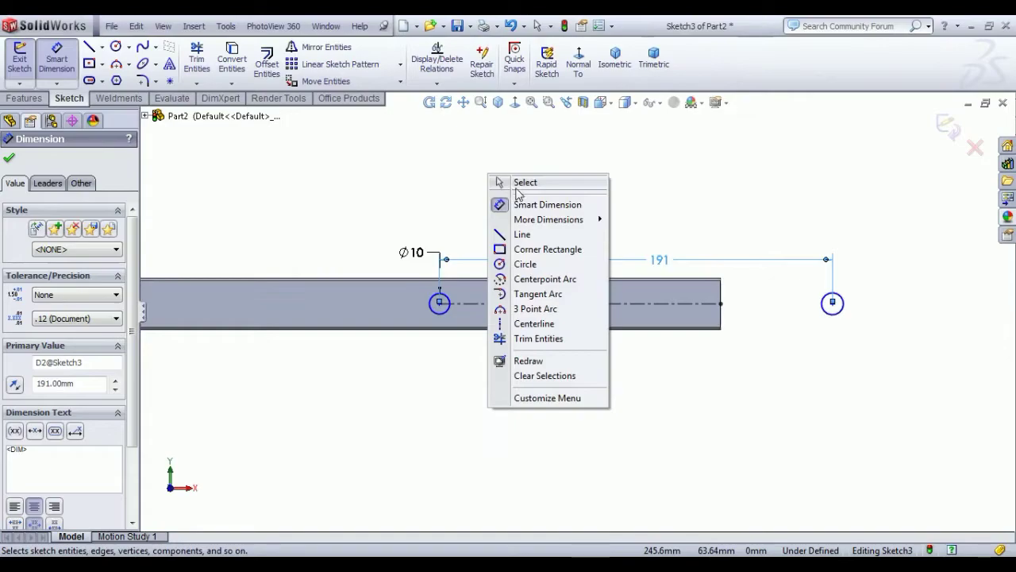
click(516, 184)
drag(440, 304, 251, 336)
click(422, 422)
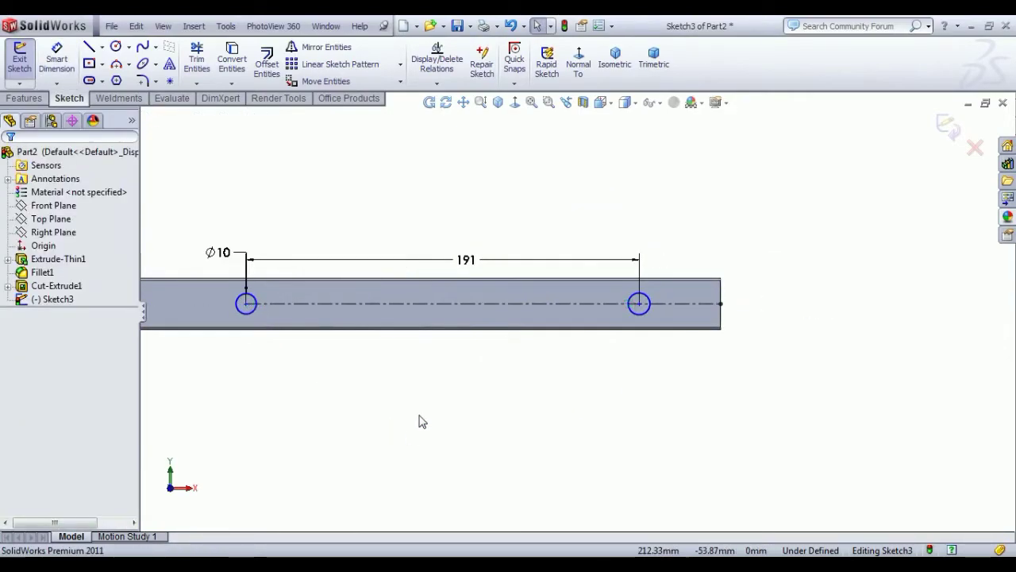
Dimension the distance from the outer circle's center to the tube's end edge and set it to 15 mm
click(56, 58)
scroll(687, 308, down, 5)
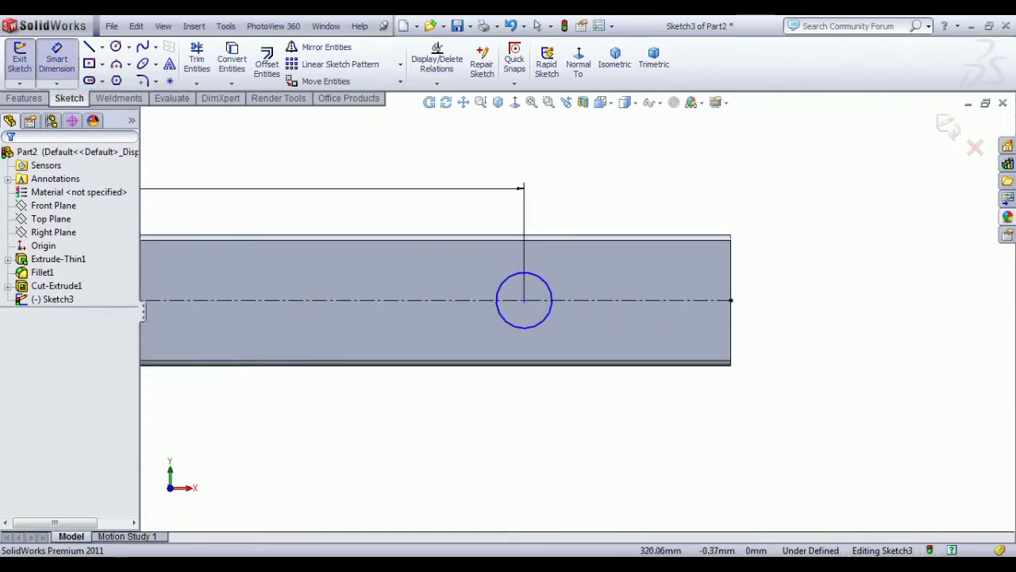
click(524, 300)
click(731, 286)
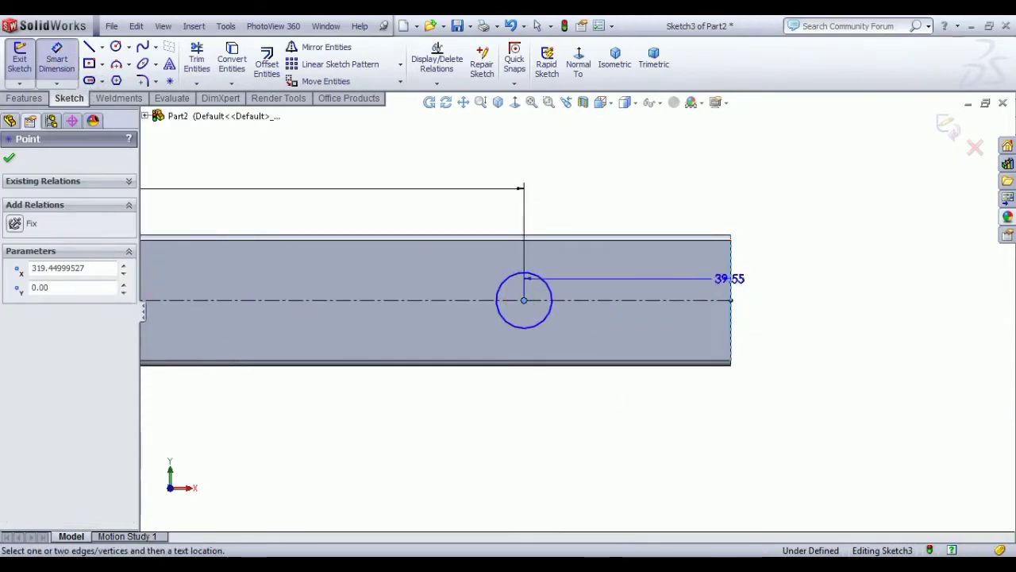
click(659, 208)
text(15)
key(Return)
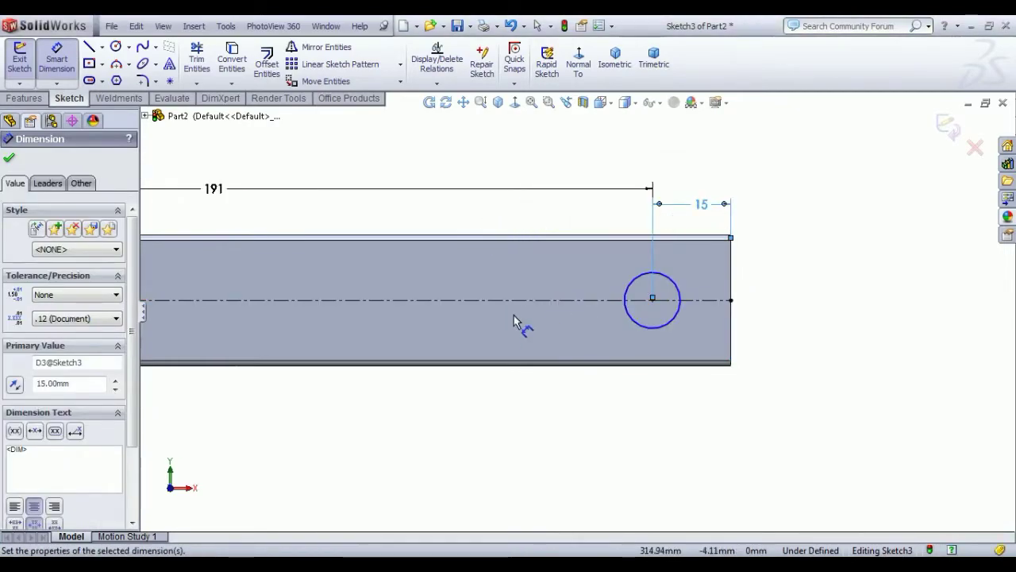
Make the two circles on the side face equal in size
scroll(513, 315, up, 5)
right_click(350, 343)
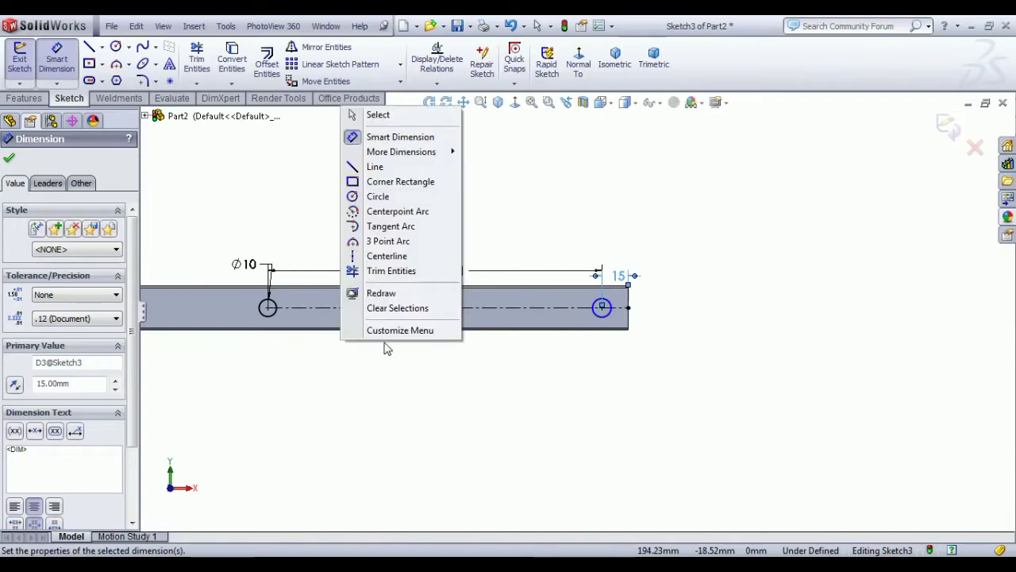
click(378, 116)
click(274, 315)
ctrl+click(602, 308)
click(701, 256)
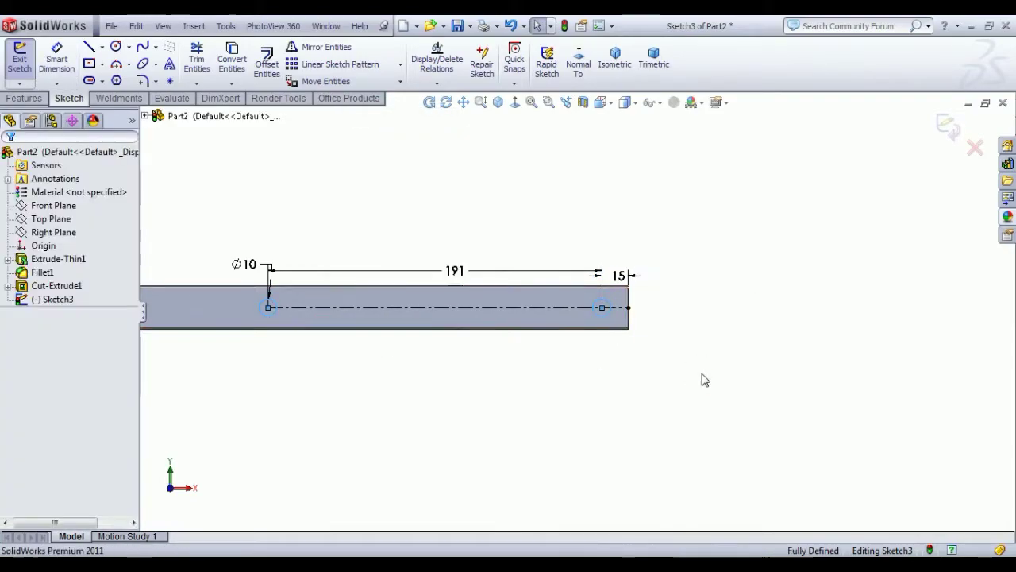
click(705, 380)
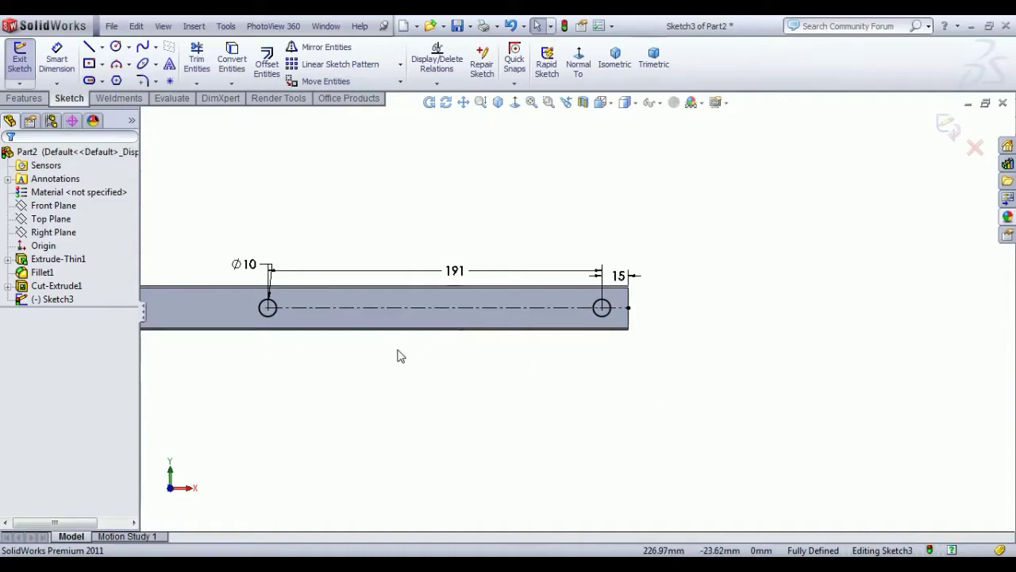
Finish the sketch, extrude-cut both circles with Through All, and show the tube in isometric view
click(18, 58)
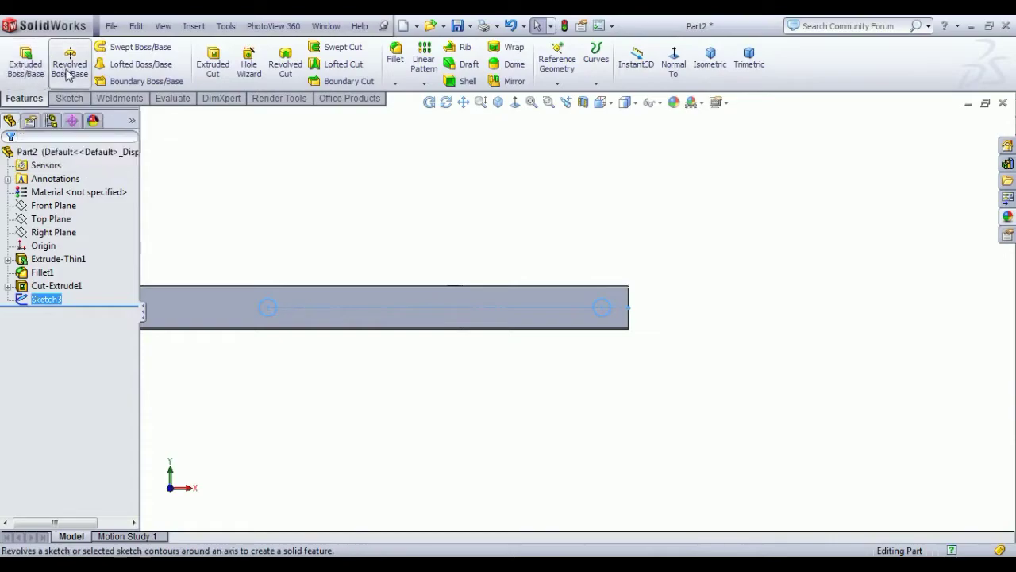
click(213, 63)
click(92, 243)
click(88, 270)
click(9, 158)
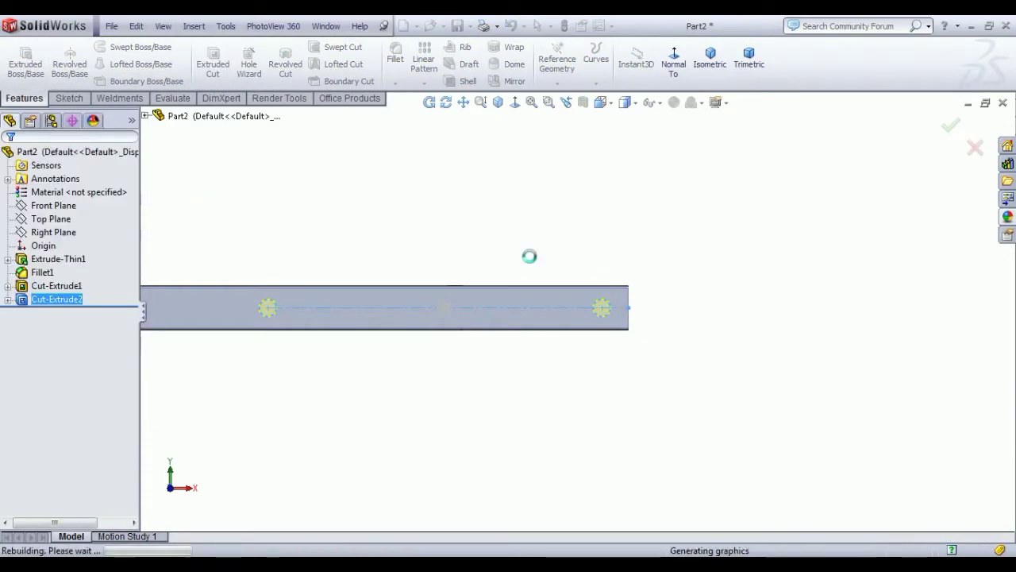
middle_drag(597, 250, 731, 198)
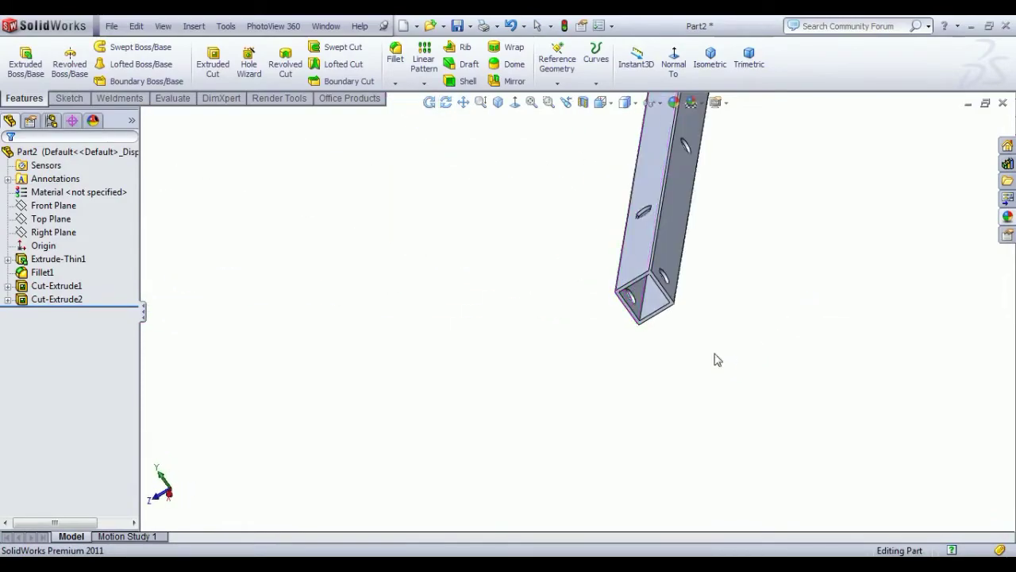
click(710, 57)
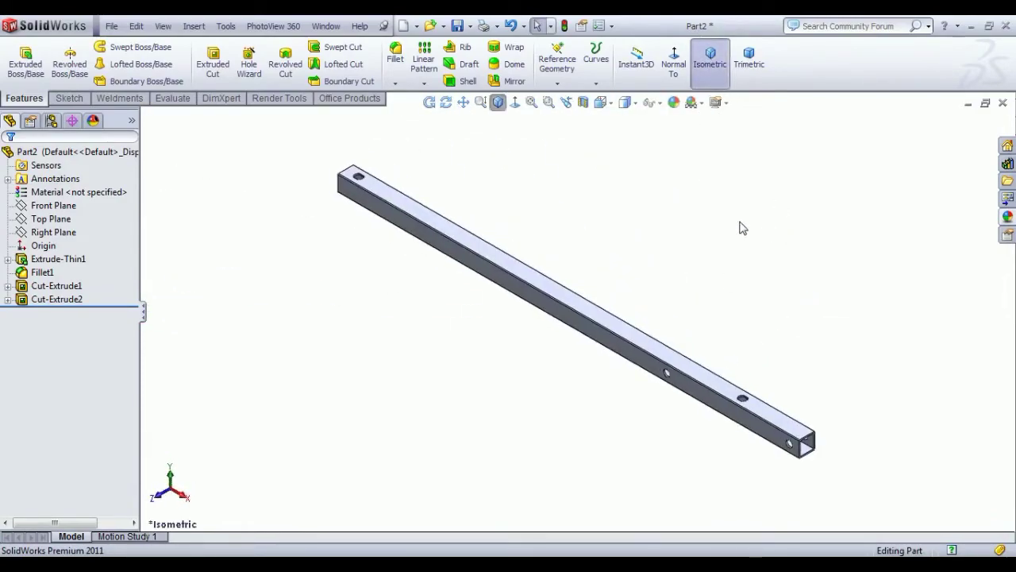
Open the library of appearances, scenes and decals for the tube
click(1007, 216)
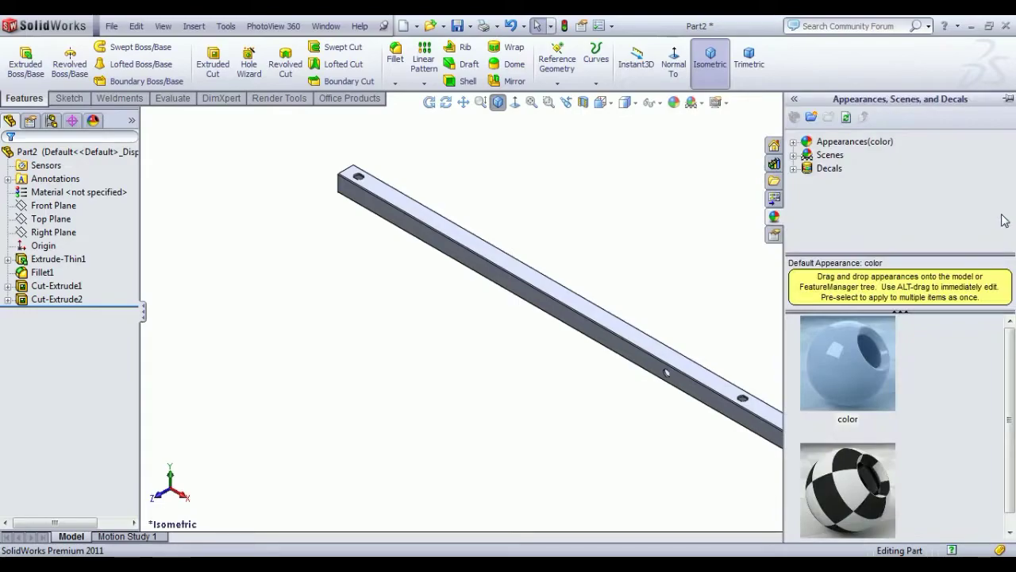
Apply an iron appearance from the Metal appearances to the bar part
click(794, 141)
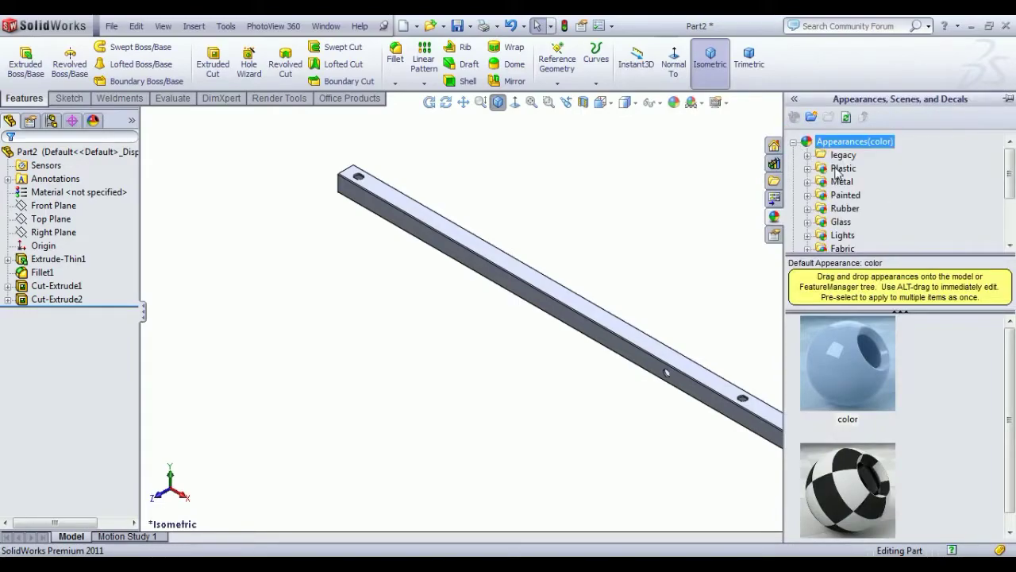
scroll(864, 234, down, 1)
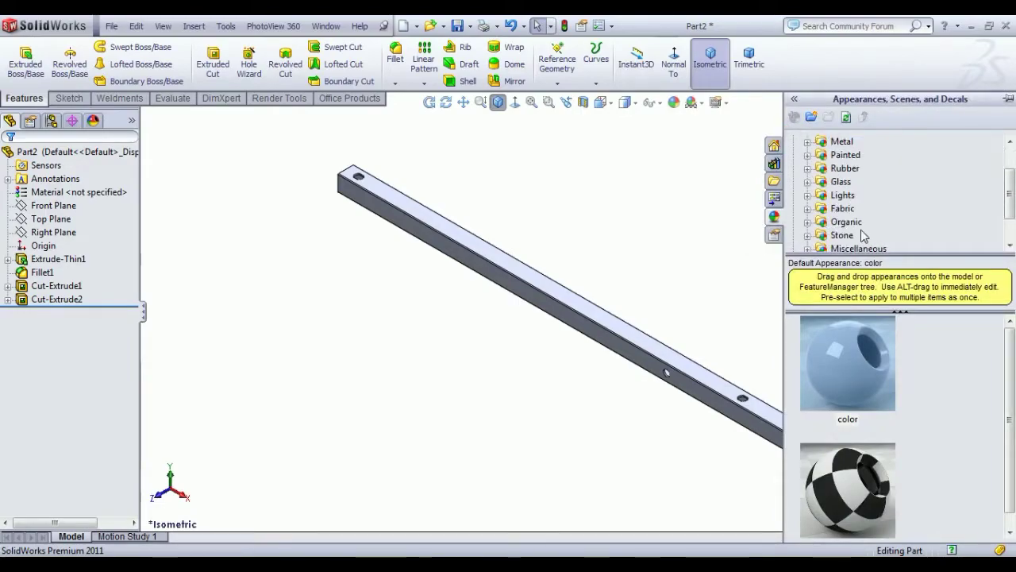
scroll(836, 224, up, 1)
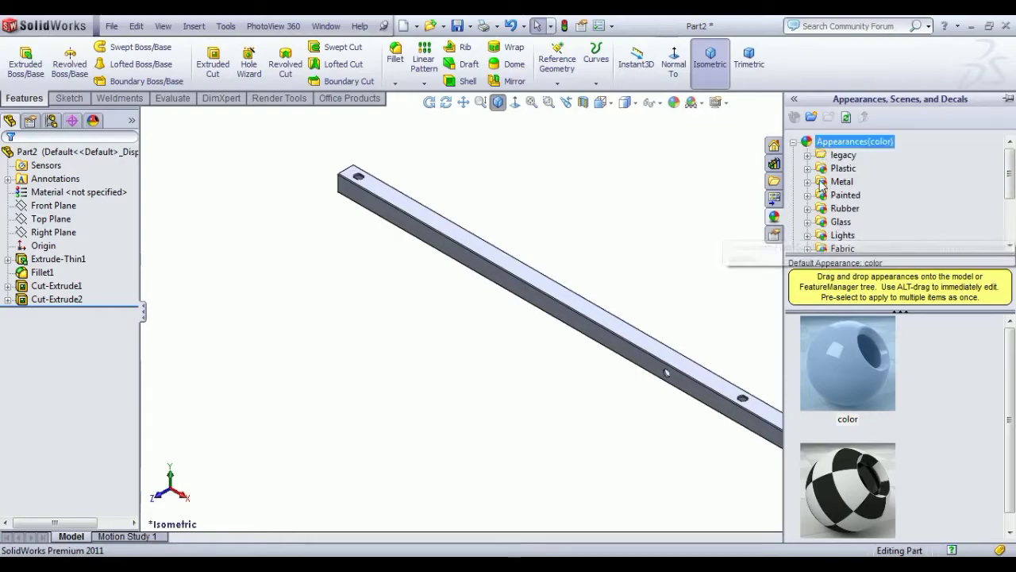
double_click(824, 183)
scroll(877, 213, down, 1)
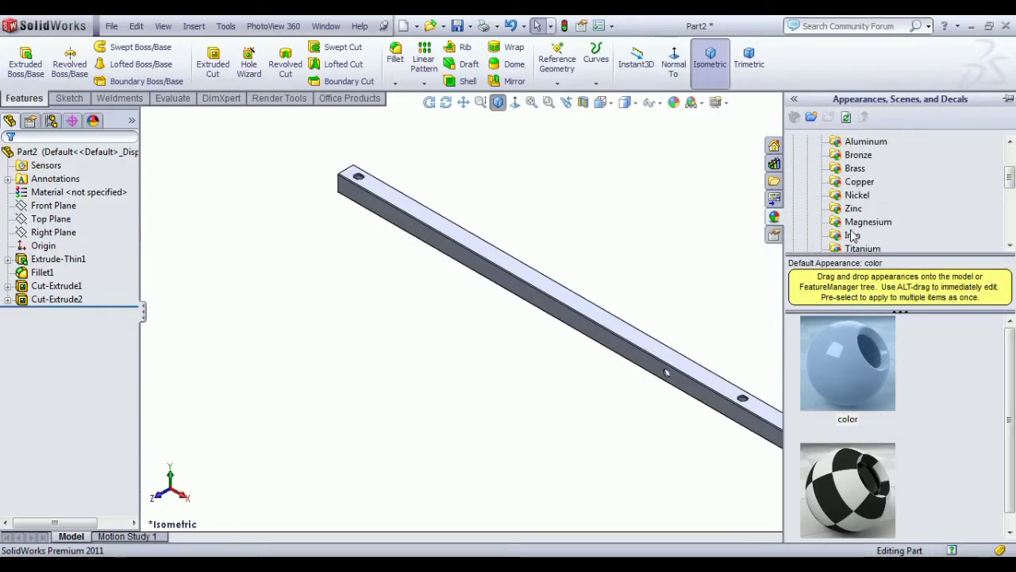
click(853, 237)
double_click(846, 353)
click(689, 248)
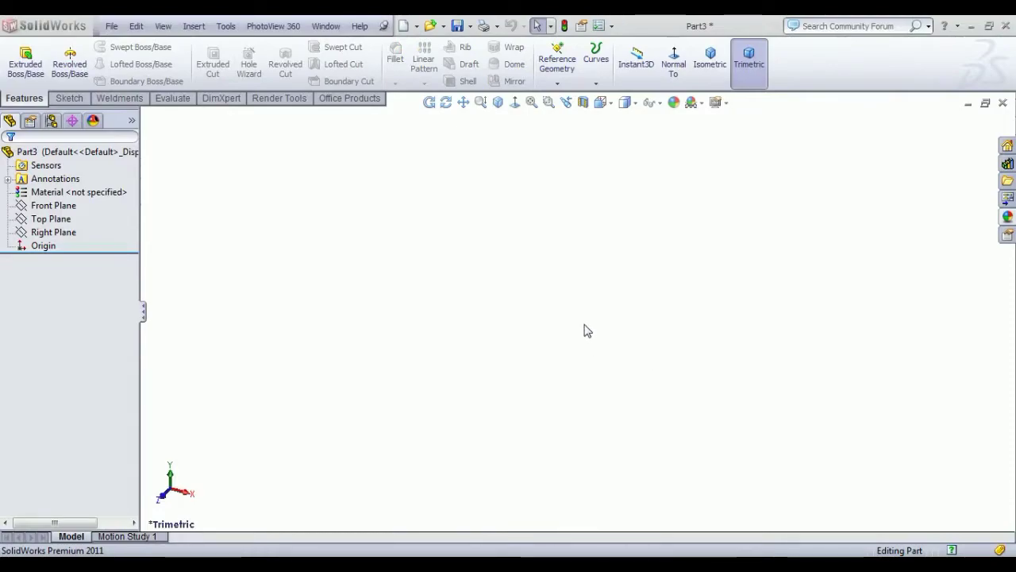
Sketch a center rectangle about 186 by 141 mm on the Front Plane, centered above the origin
click(41, 219)
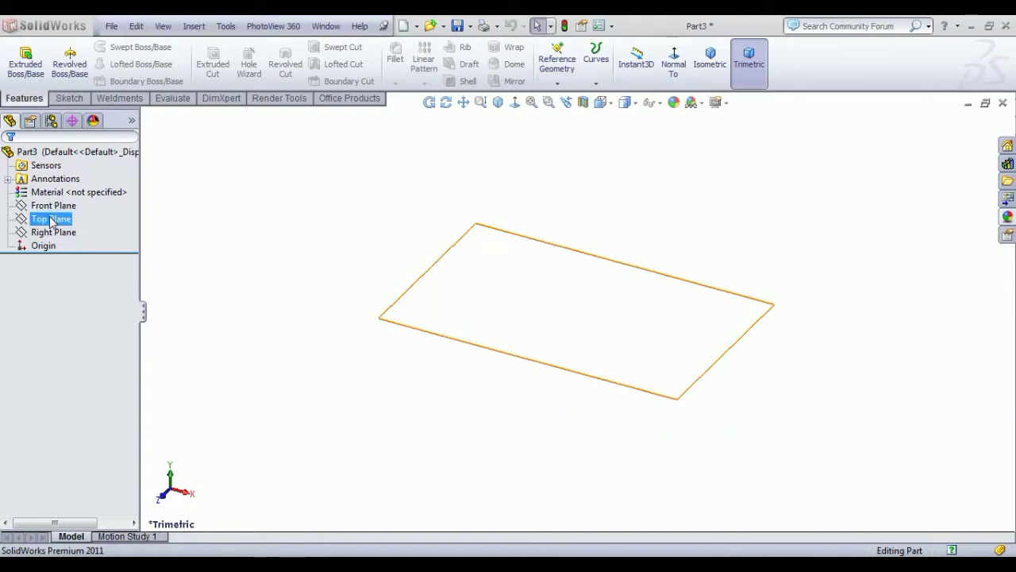
click(49, 205)
click(66, 186)
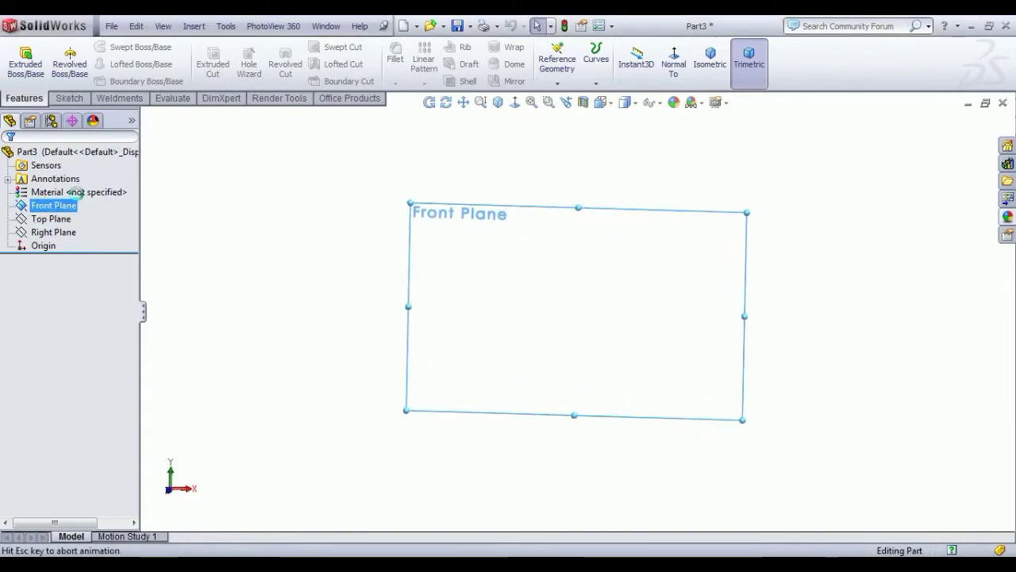
click(90, 64)
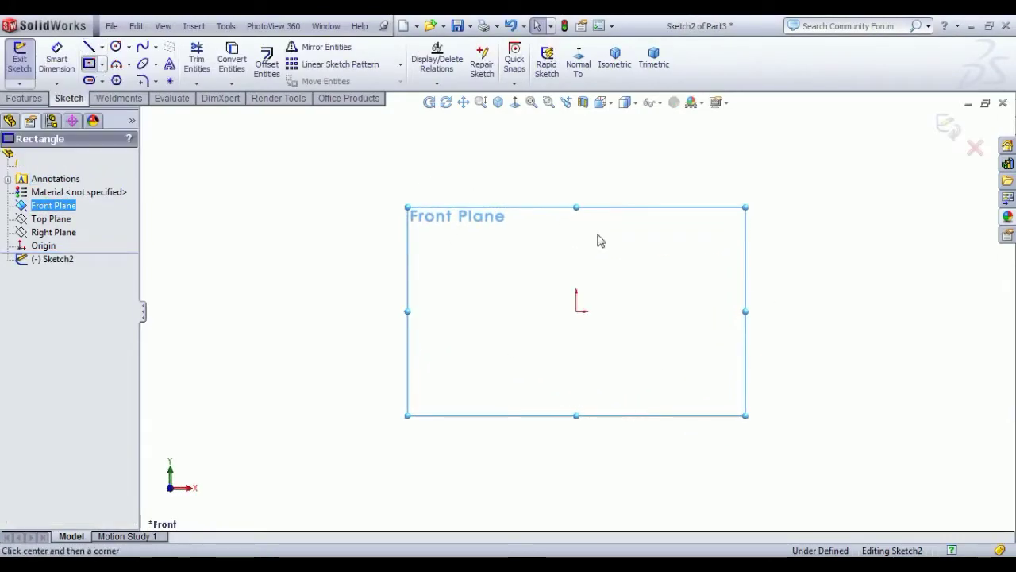
click(577, 178)
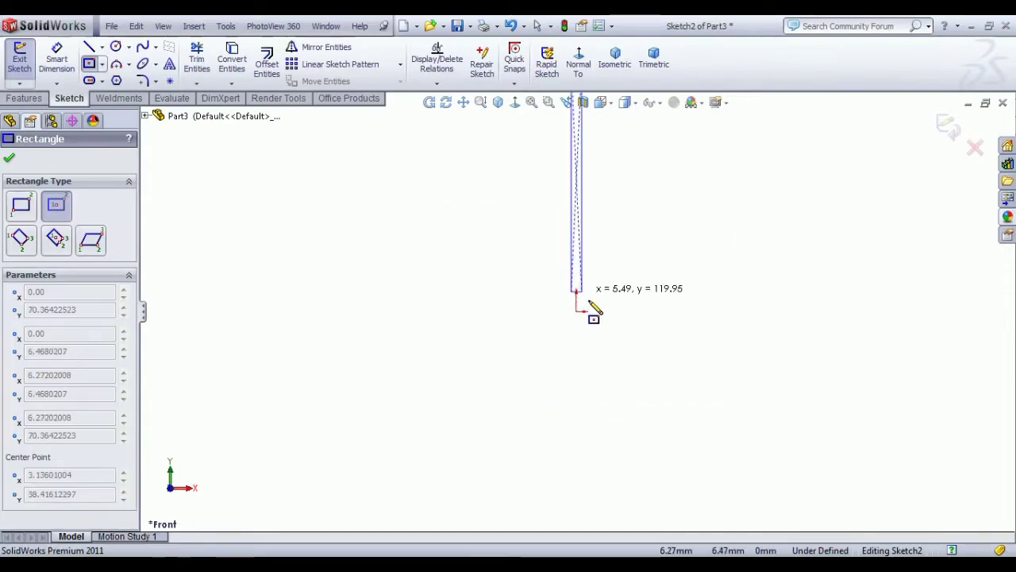
click(753, 310)
right_click(781, 240)
click(807, 249)
Dimension the rectangle's left side to a height of 75 mm
scroll(577, 310, up, 3)
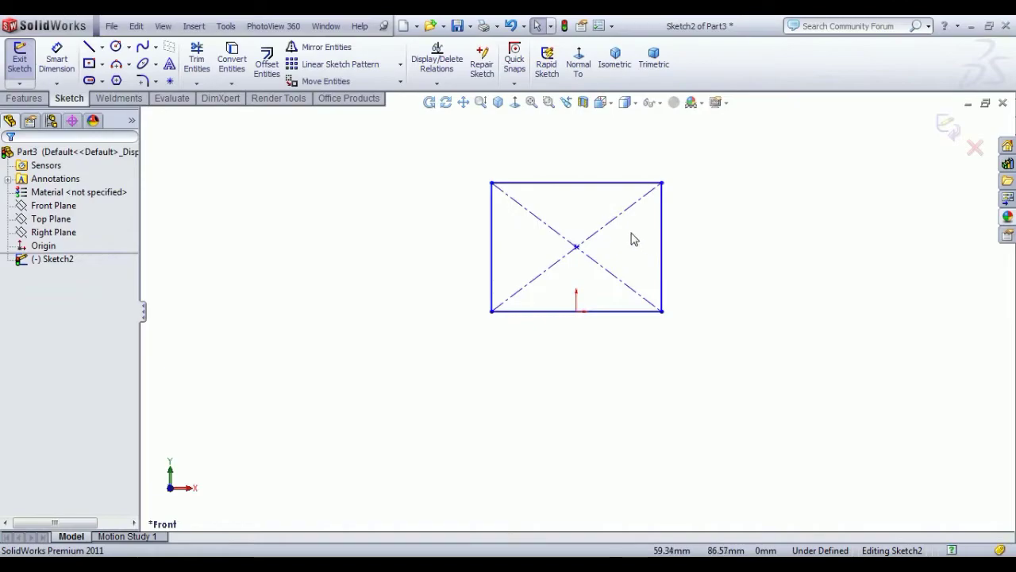
scroll(578, 220, down, 1)
click(54, 70)
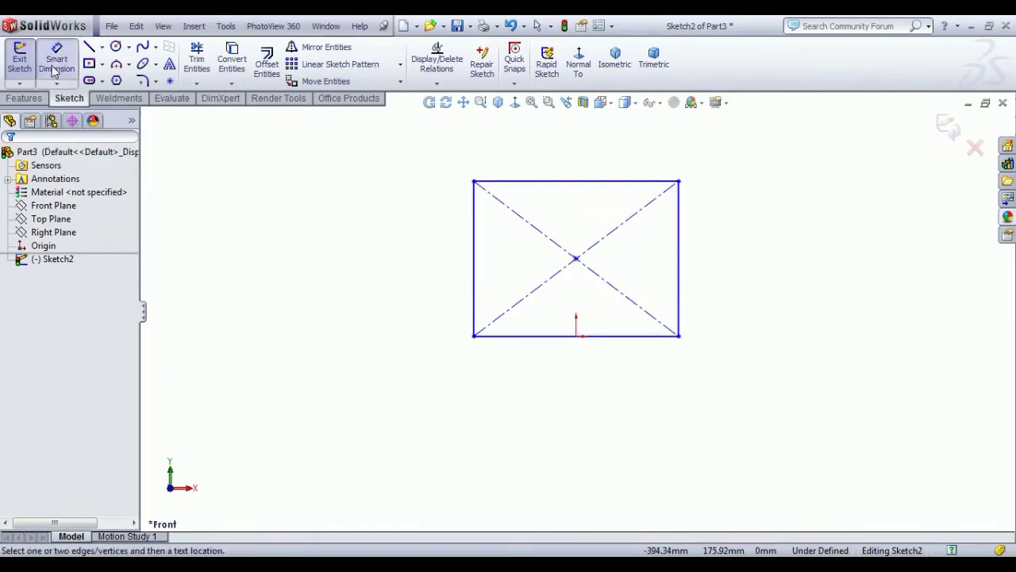
click(475, 261)
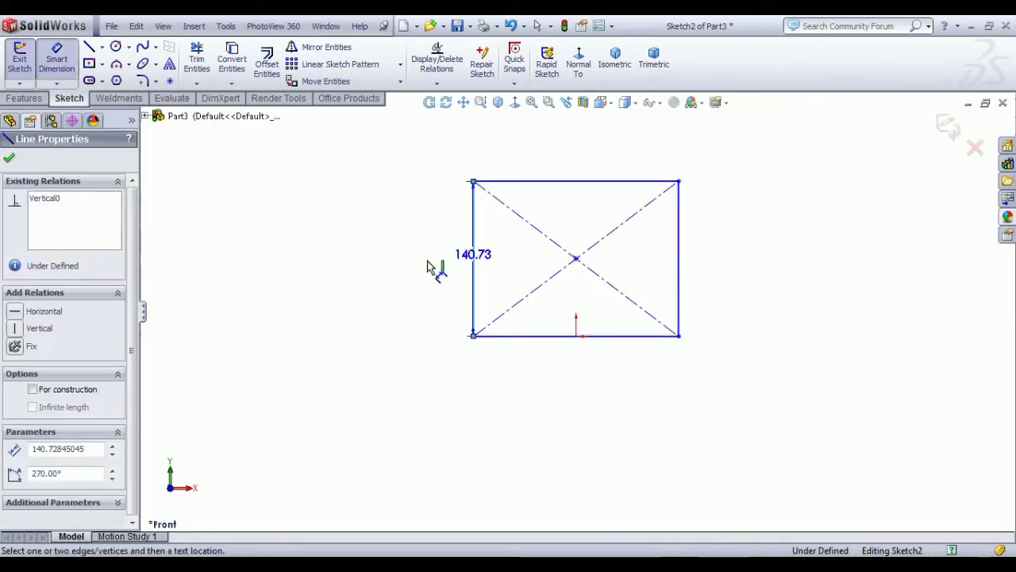
click(429, 264)
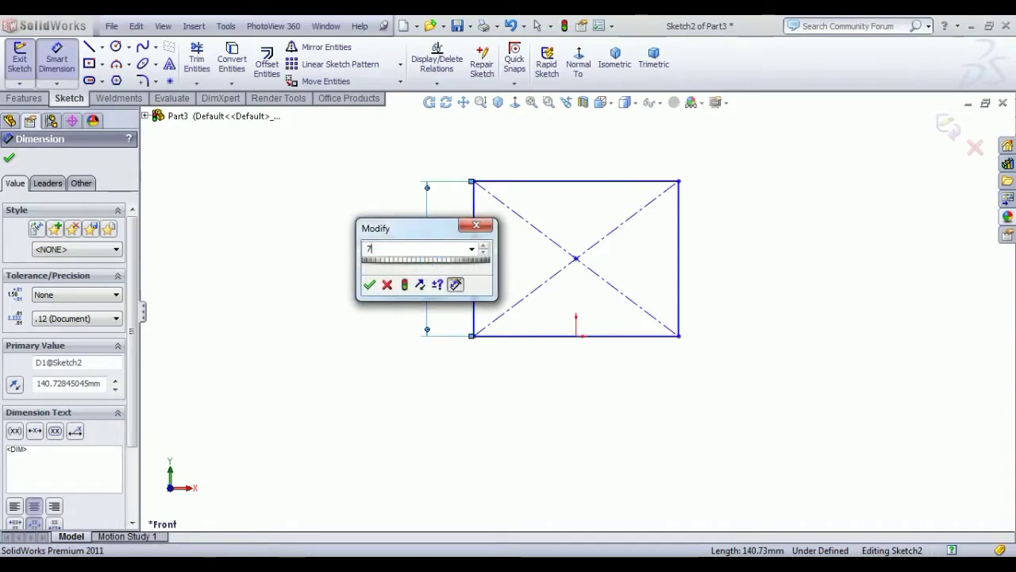
text(75)
key(Return)
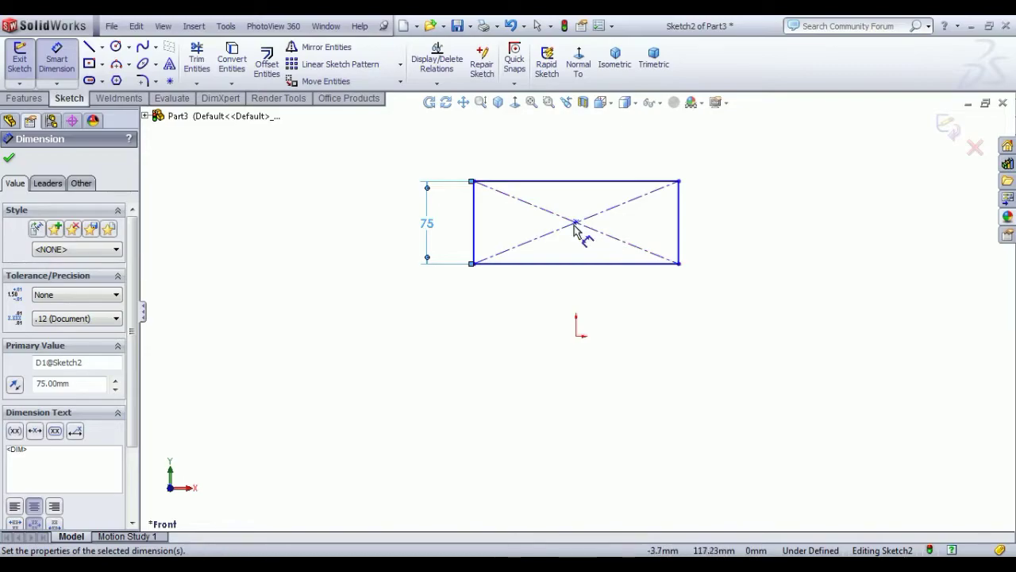
Dimension the rectangle's upper edge to a width of 58 mm and end dimensioning
click(578, 182)
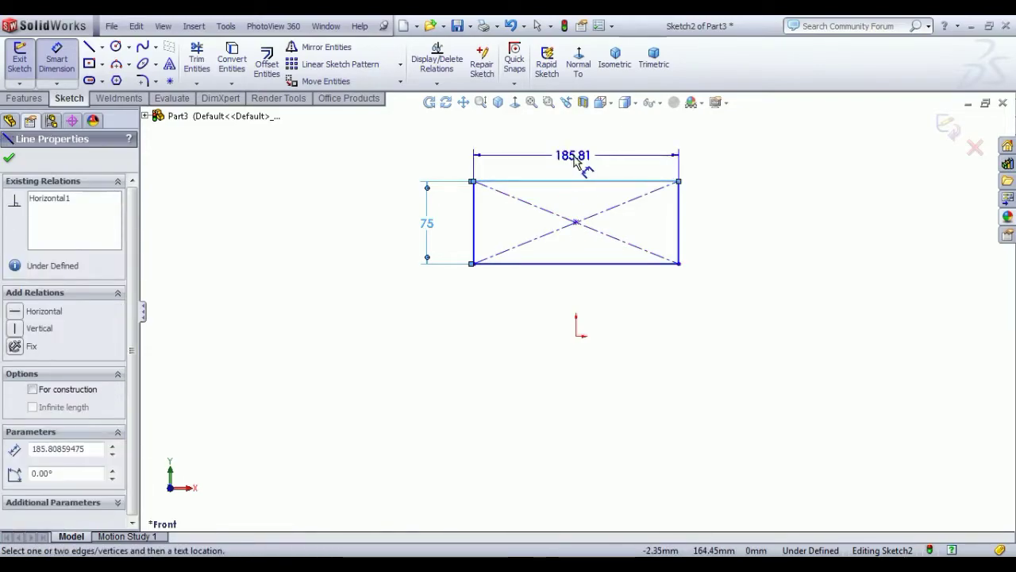
click(575, 160)
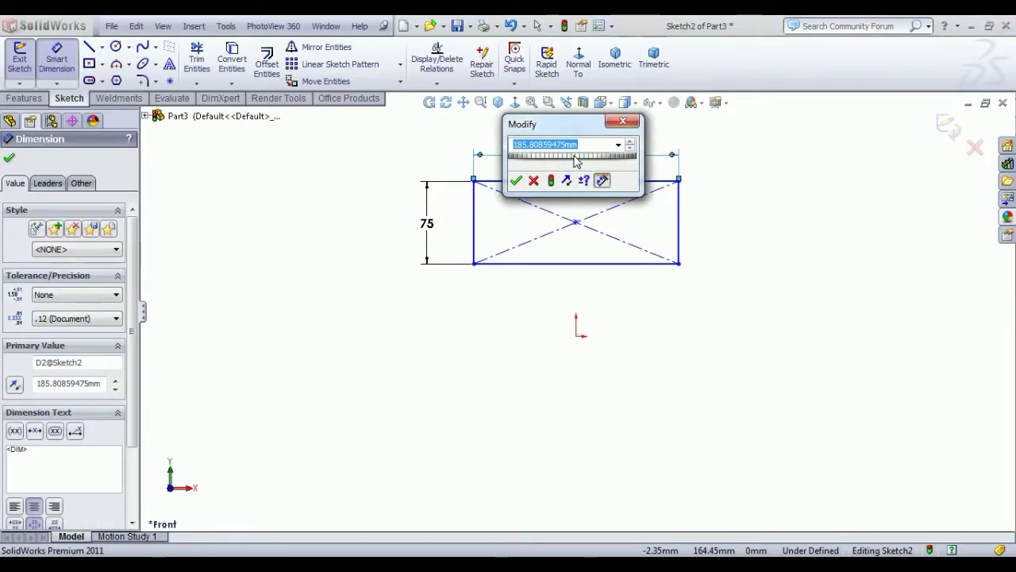
key(Return)
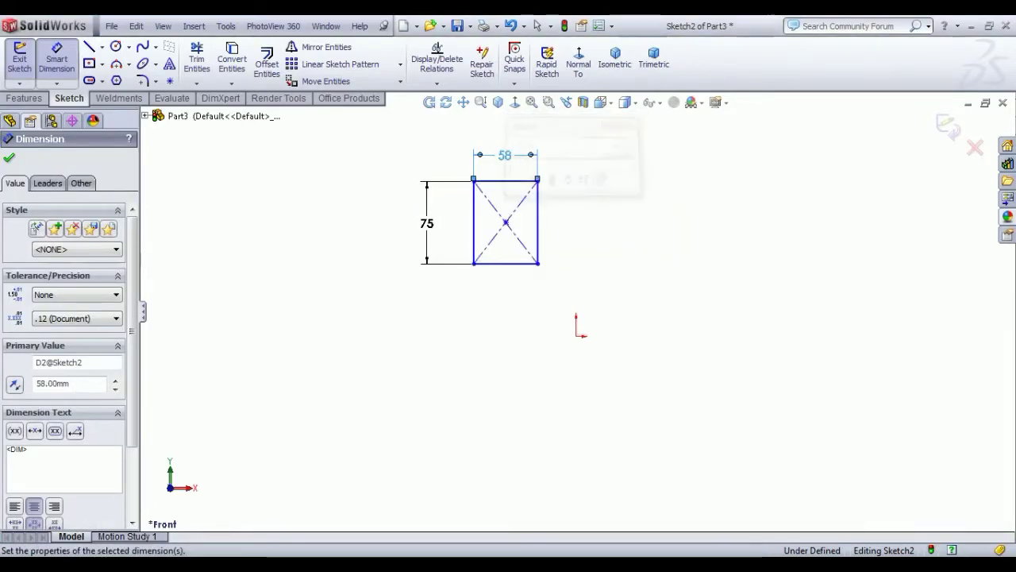
right_click(611, 154)
click(635, 154)
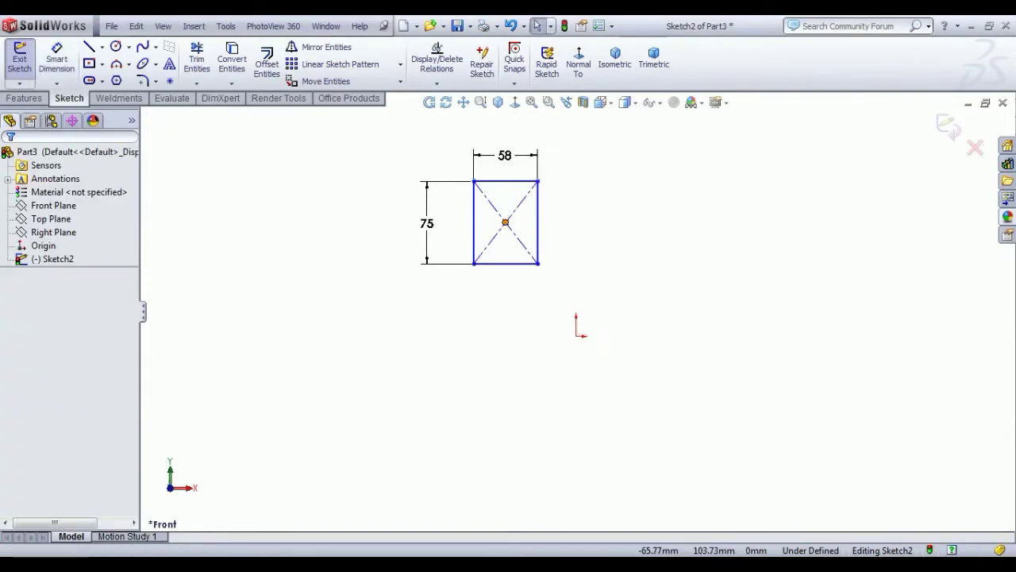
Add a vertical relation between the rectangle's center point and the origin
click(505, 223)
ctrl+click(577, 335)
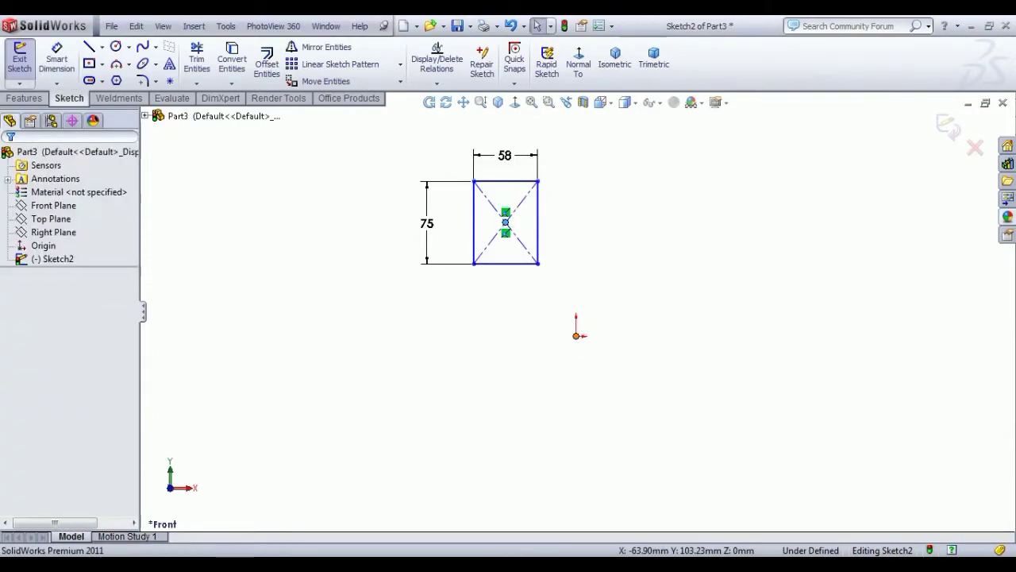
click(633, 274)
click(650, 306)
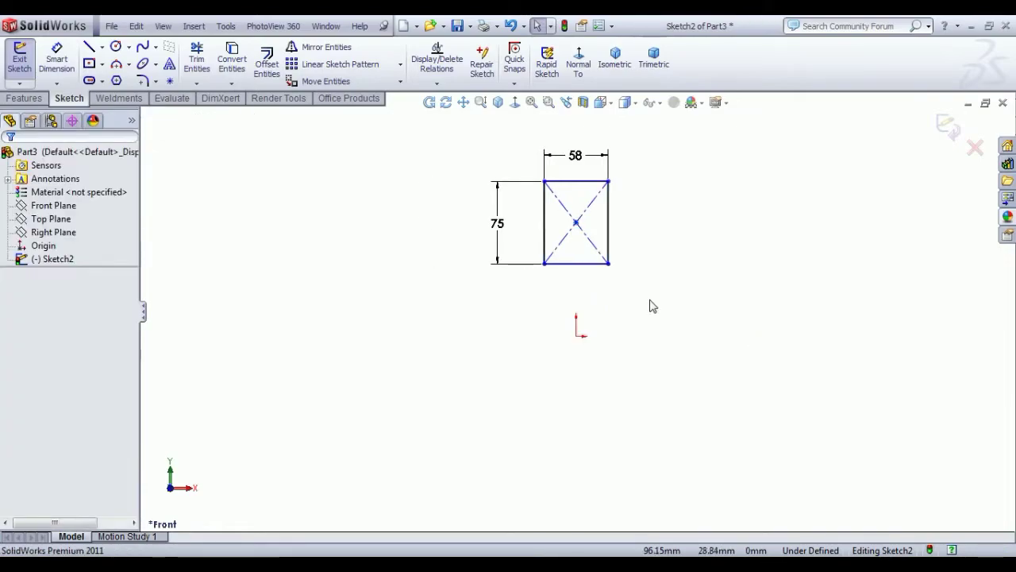
Add a midpoint relation between the rectangle's bottom edge and the origin
click(583, 267)
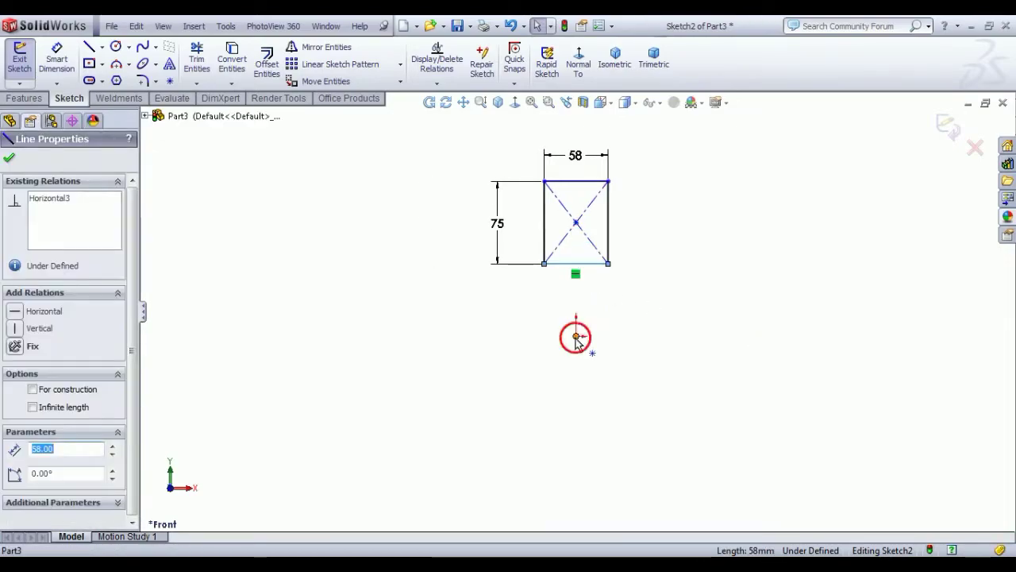
ctrl+click(576, 337)
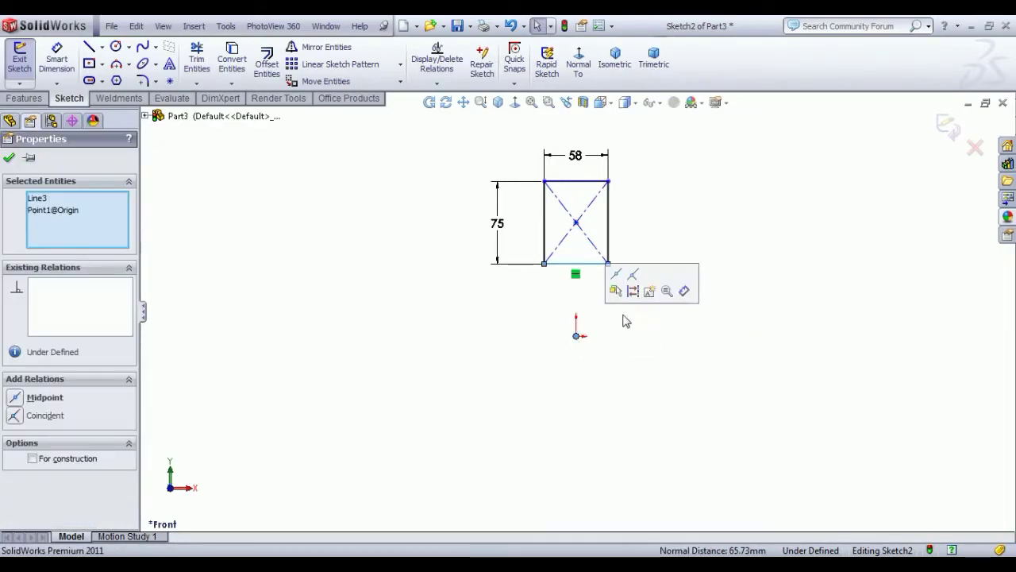
click(616, 277)
click(723, 332)
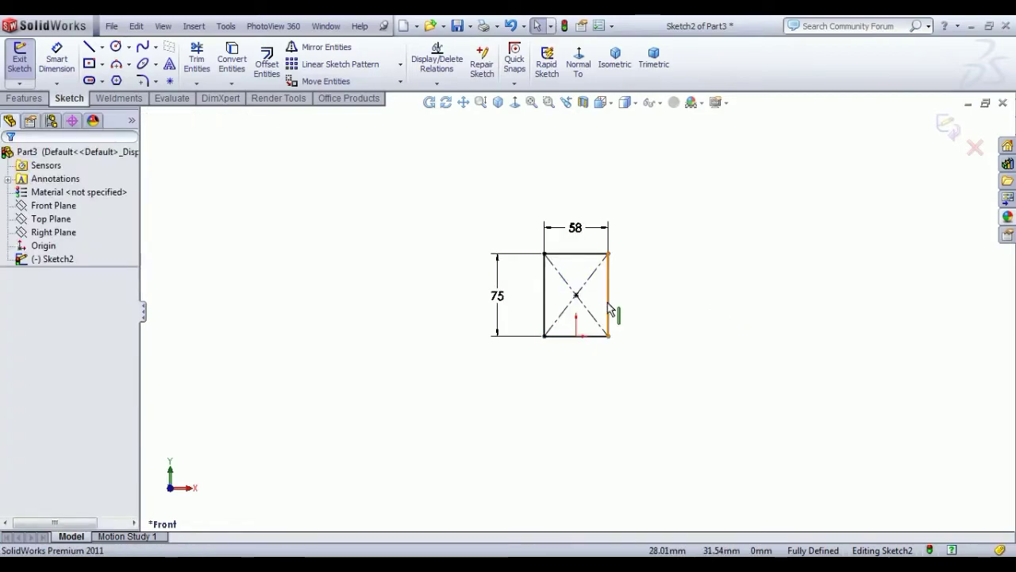
Reposition the width and height dimensions closer to the rectangle
scroll(610, 310, down, 5)
scroll(551, 381, up, 3)
click(548, 225)
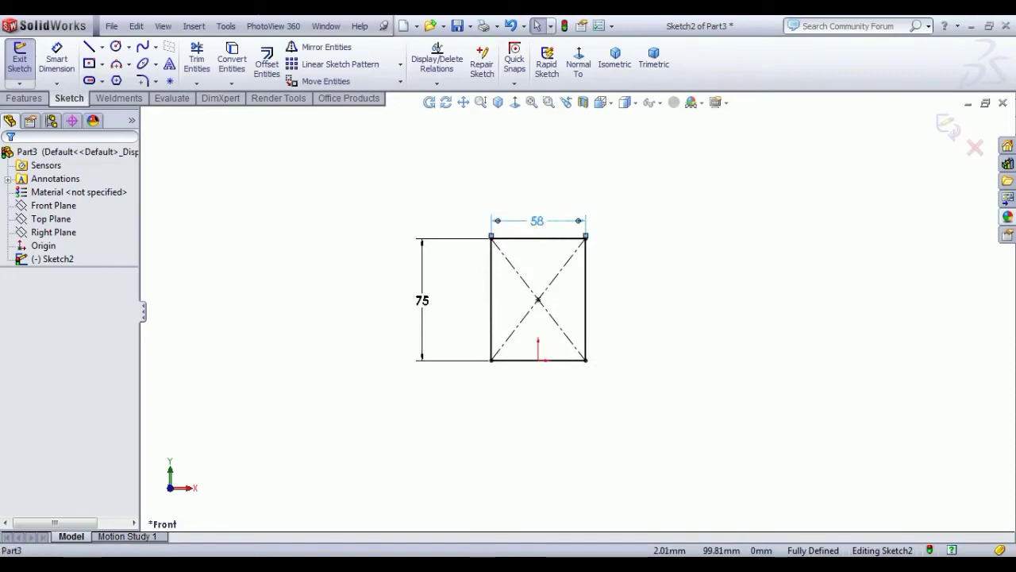
drag(422, 301, 446, 305)
scroll(519, 387, down, 3)
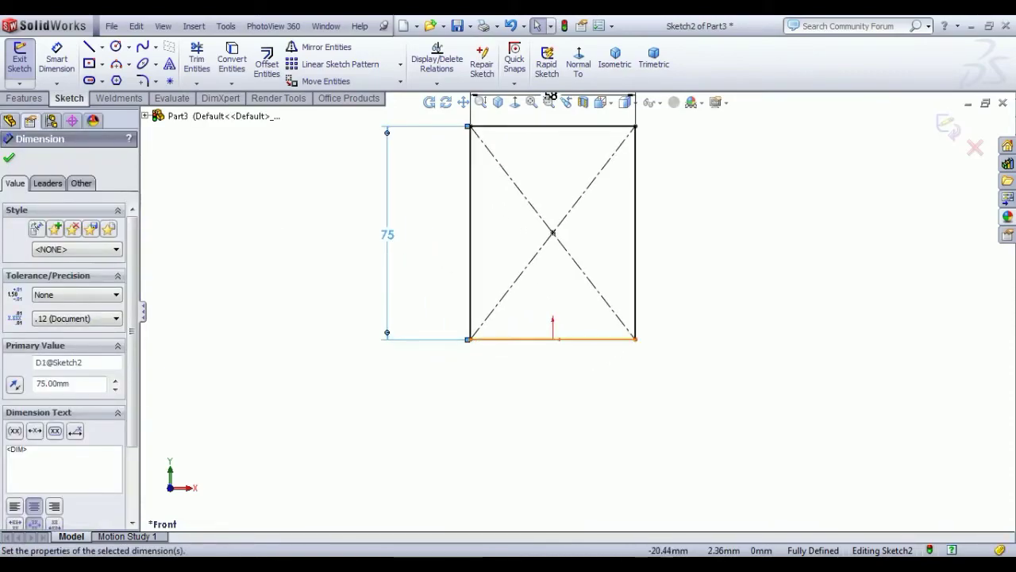
scroll(577, 315, up, 2)
Offset the rectangle's left, upper and right edges inward by 3 mm with chain selection off
click(267, 62)
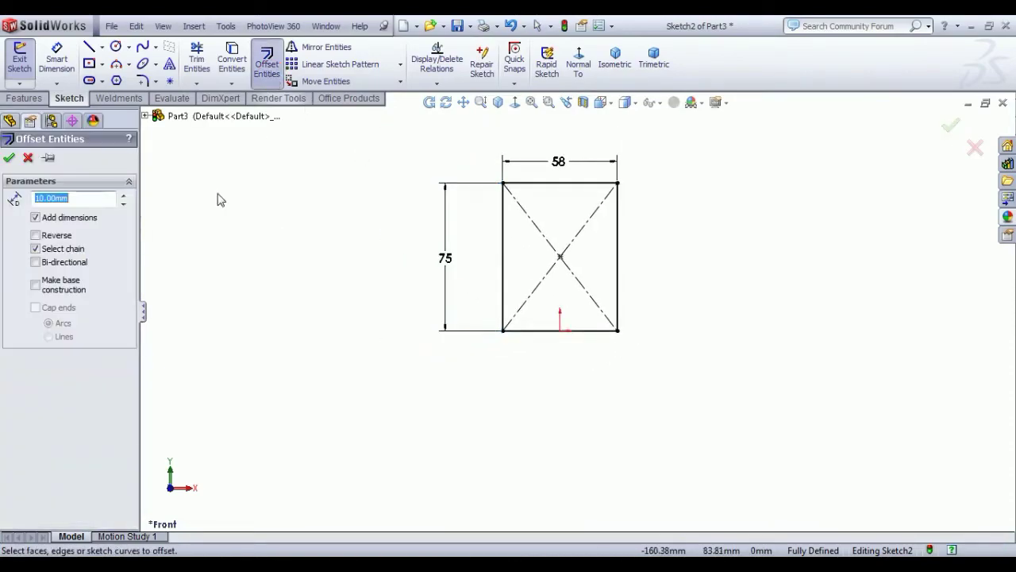
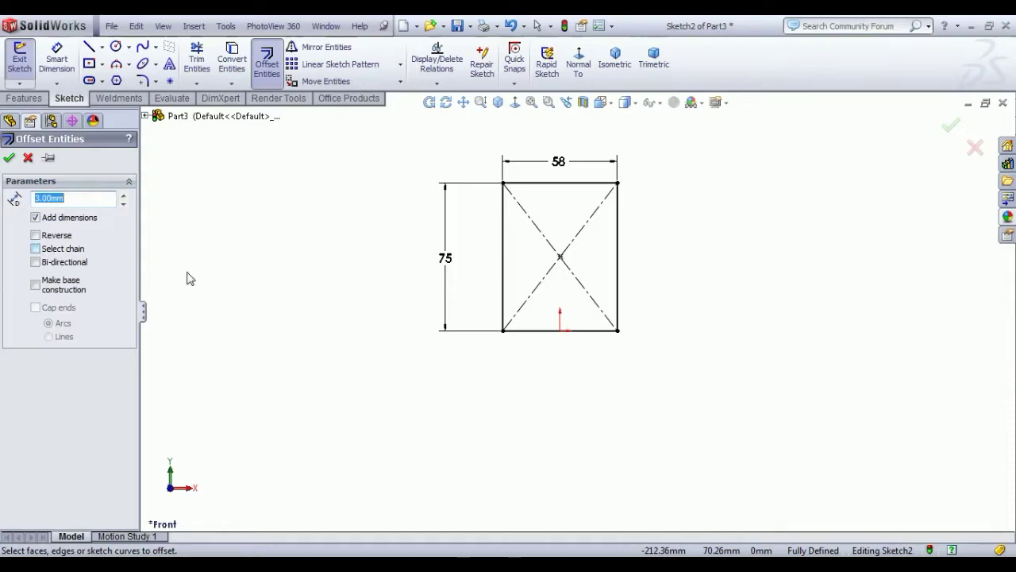
click(507, 284)
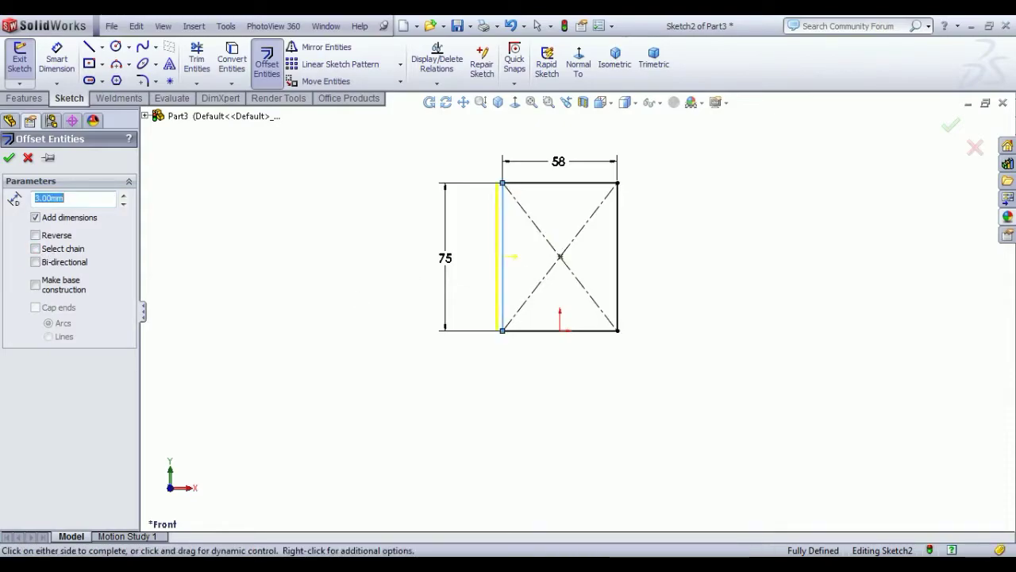
click(561, 184)
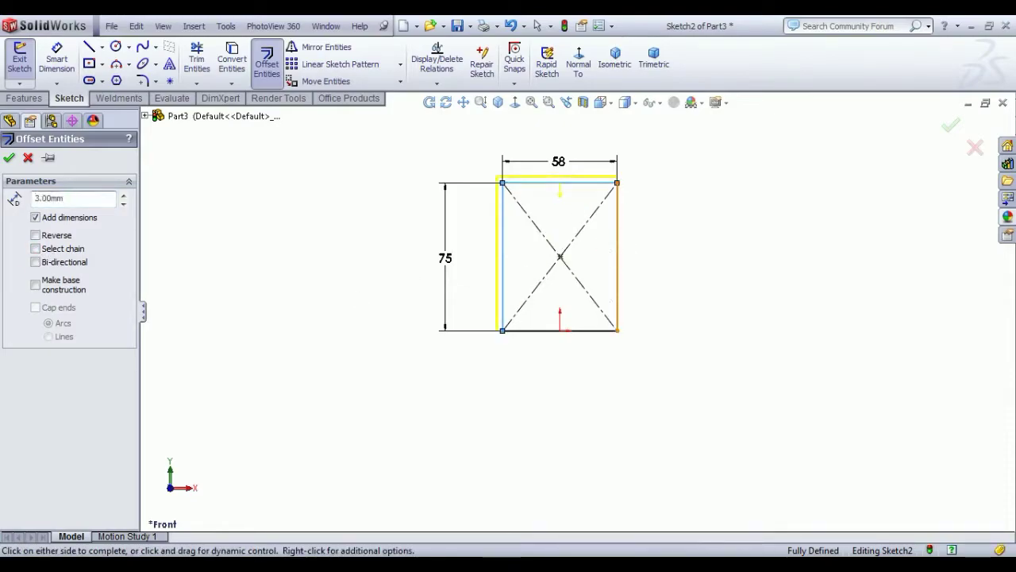
click(617, 255)
click(582, 257)
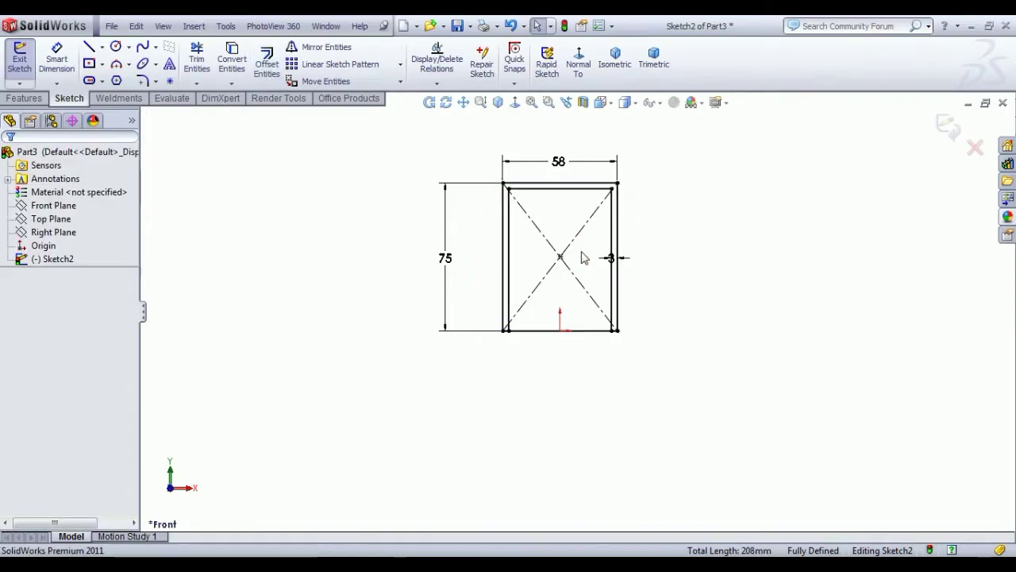
Move the 3 mm offset dimension below the profile's lower right corner
scroll(544, 270, down, 1)
drag(631, 265, 631, 361)
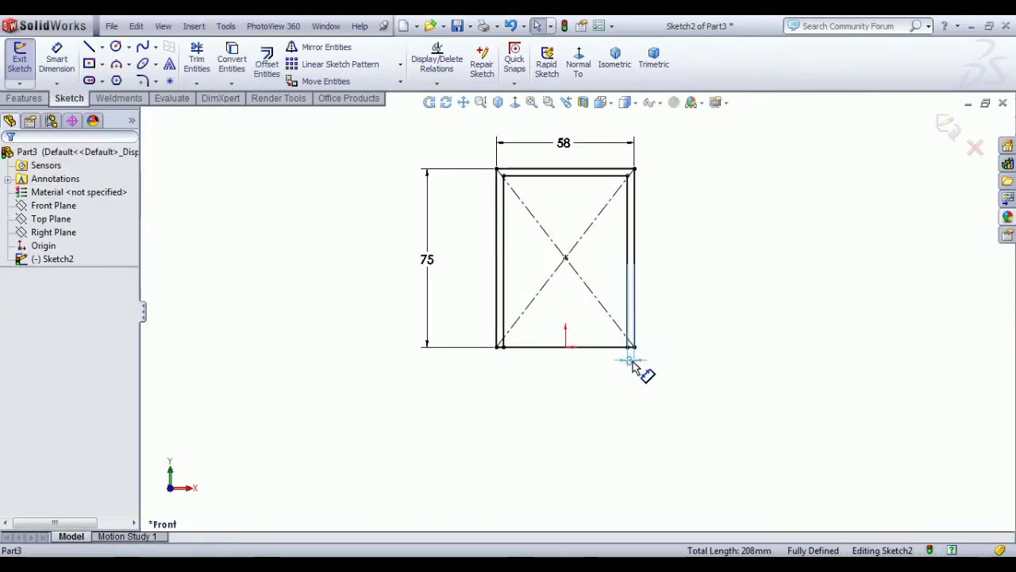
click(524, 401)
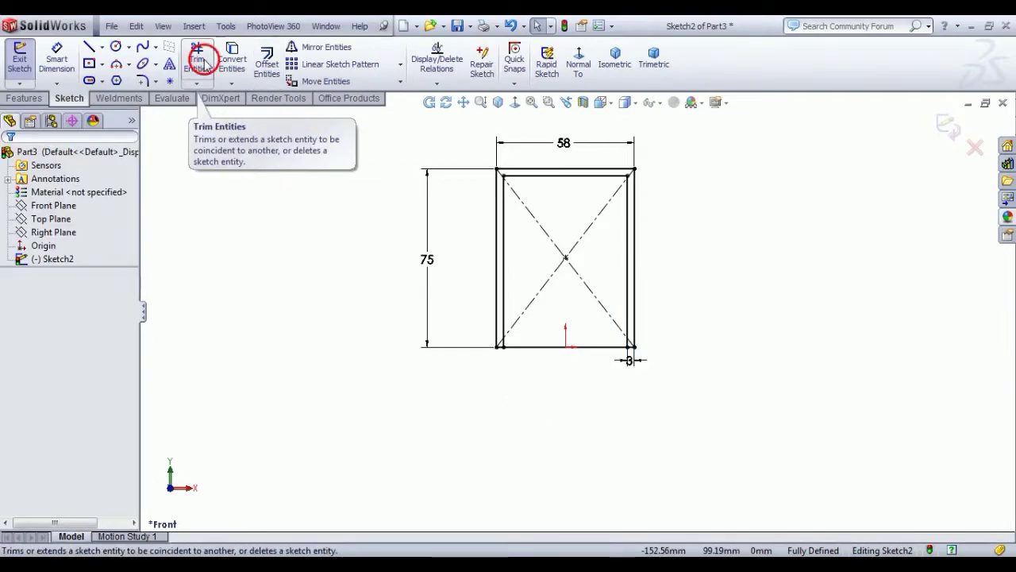
Power-trim the bottom edge between the two inner offset lines to open the profile into an inverted U
click(203, 62)
drag(545, 379, 539, 342)
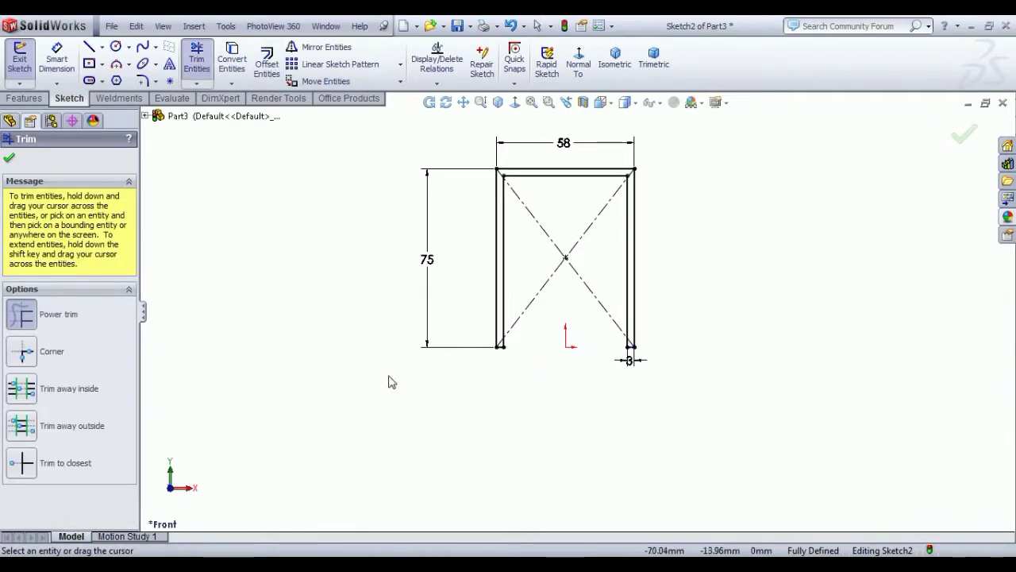
click(9, 157)
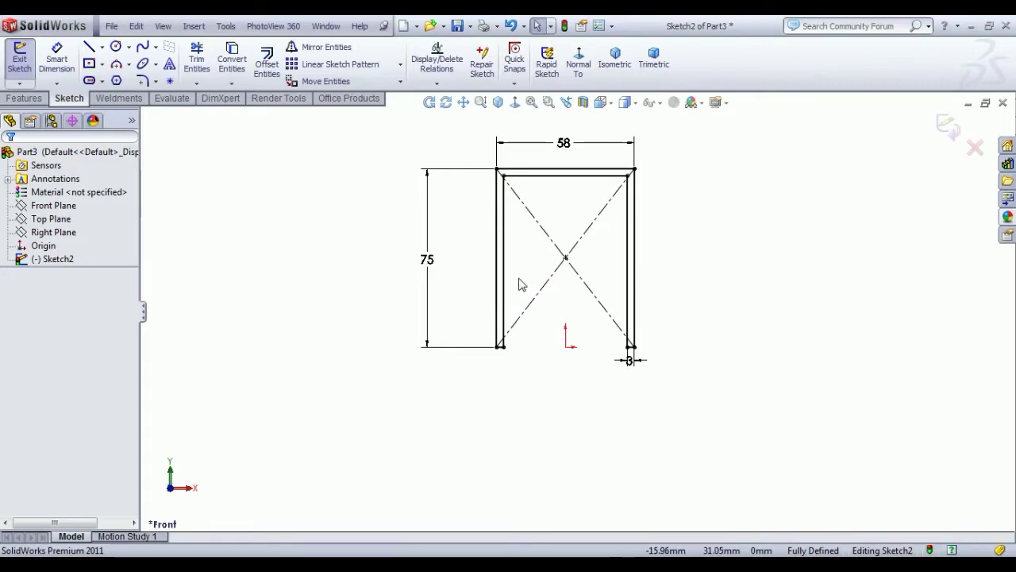
Round the two inner and two outer upper corners of the inverted U profile with 1 mm sketch fillets
click(144, 83)
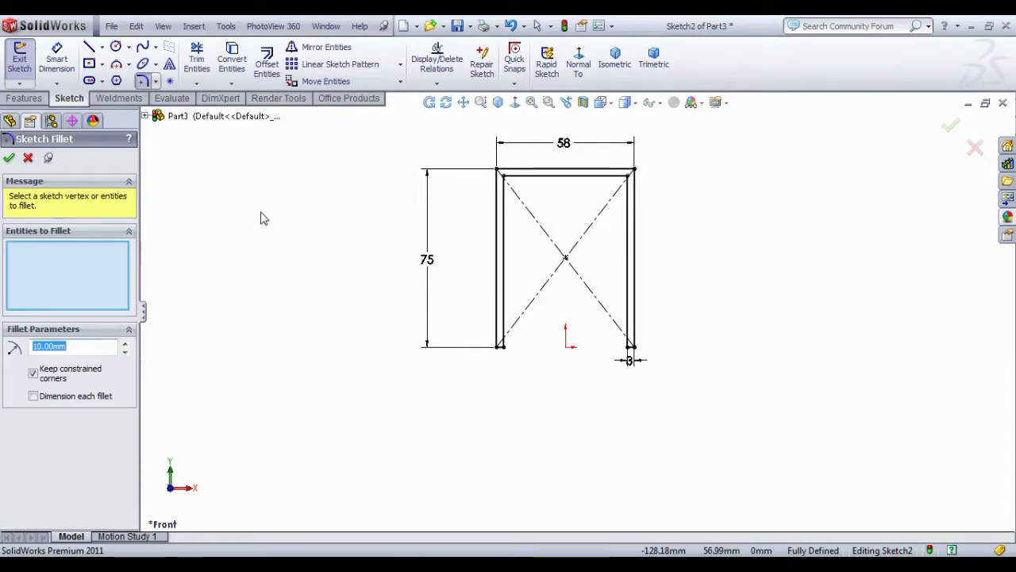
scroll(501, 195, down, 5)
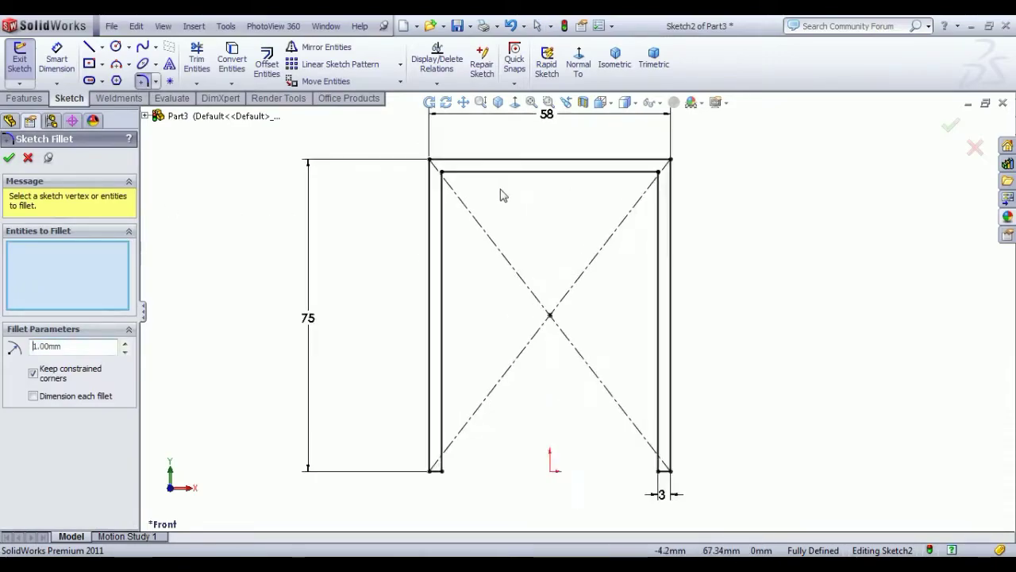
click(425, 173)
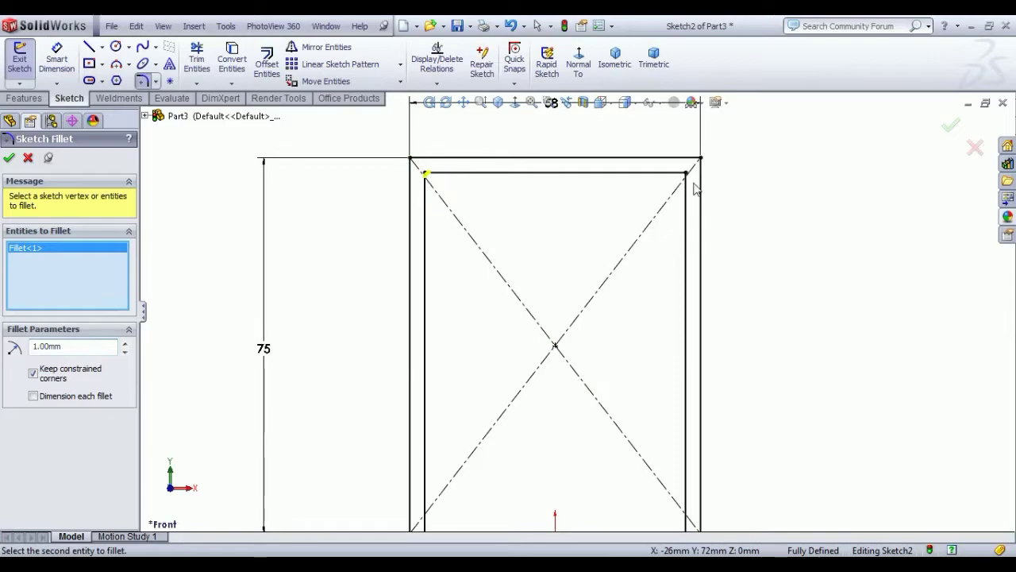
click(686, 173)
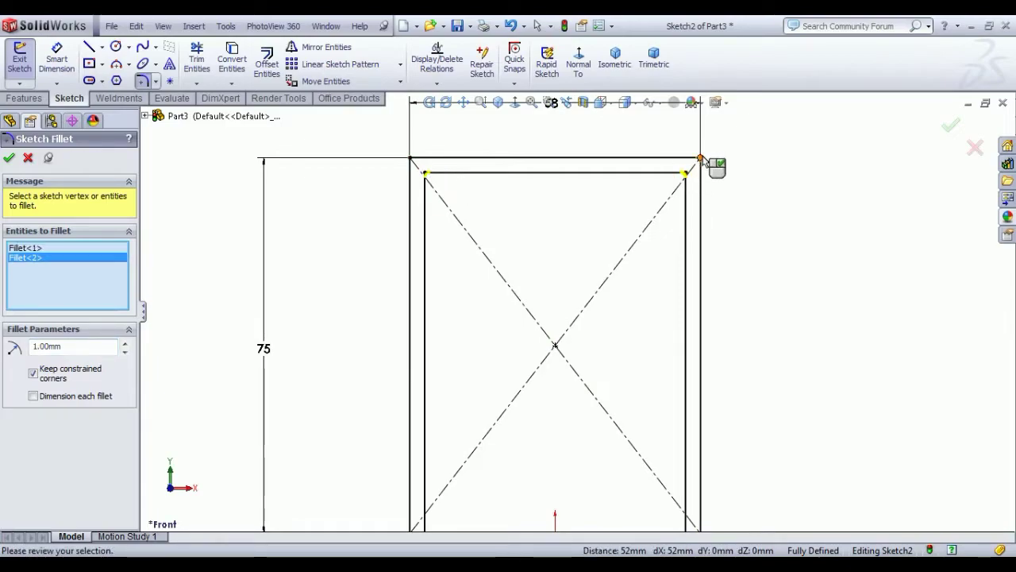
click(701, 159)
click(411, 159)
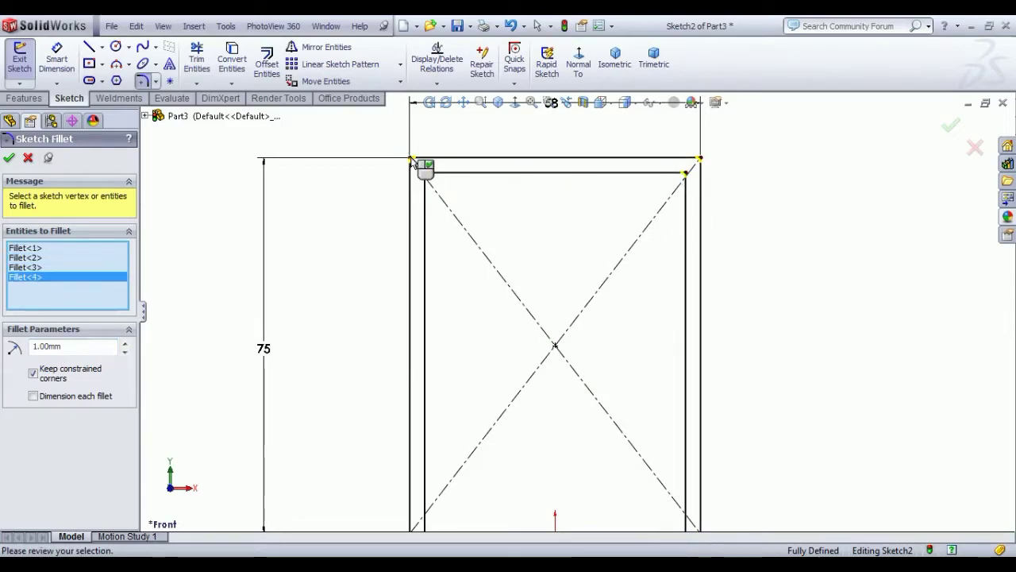
key(Return)
click(614, 56)
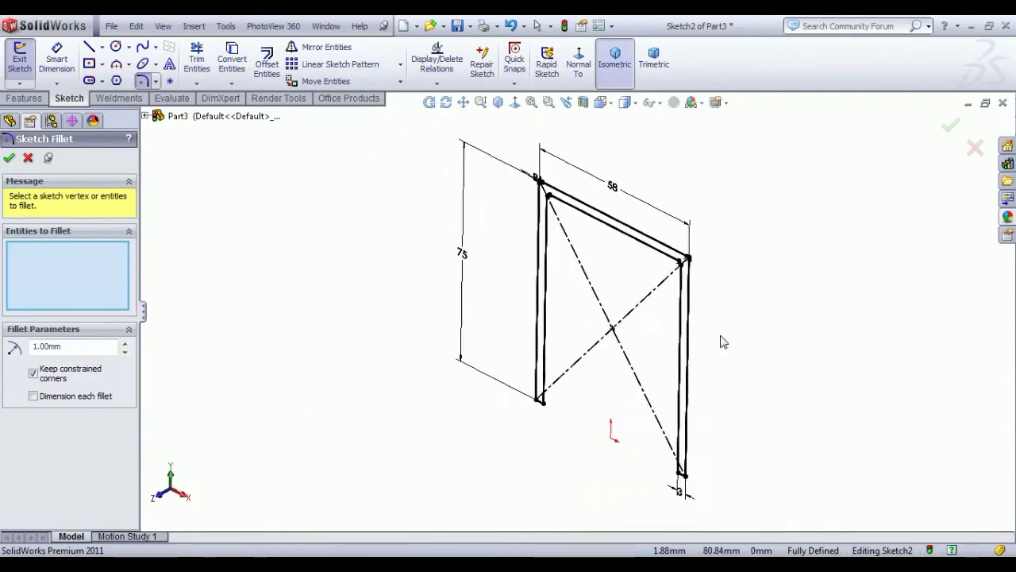
click(9, 159)
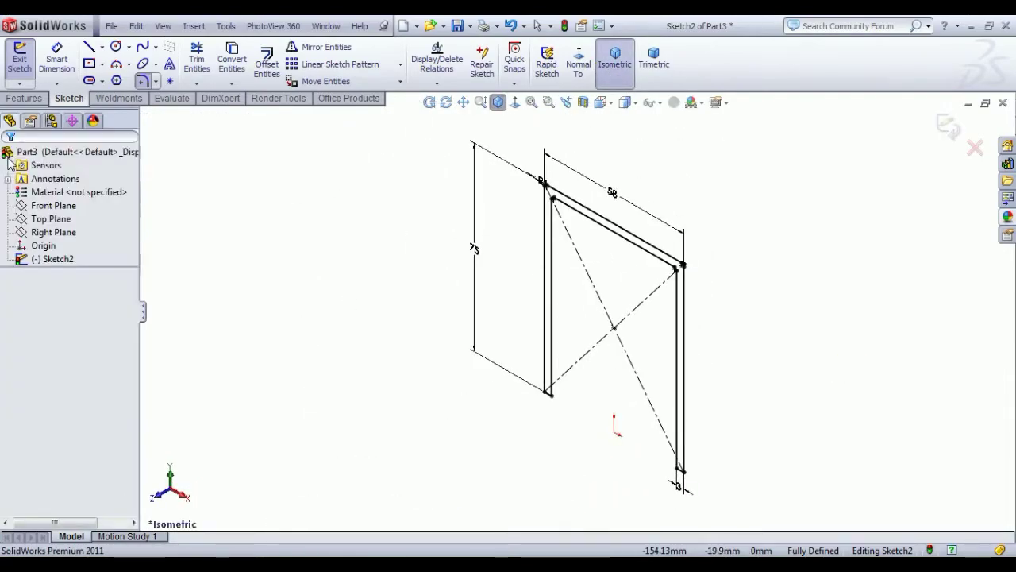
Exit the sketch and extrude the U profile 60 mm with the Mid Plane end condition
click(25, 55)
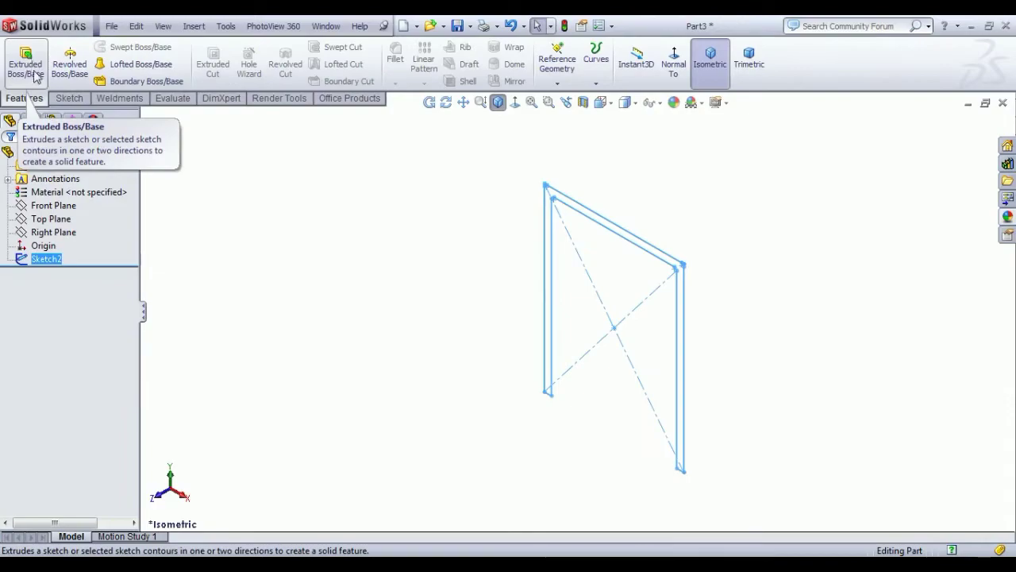
click(29, 71)
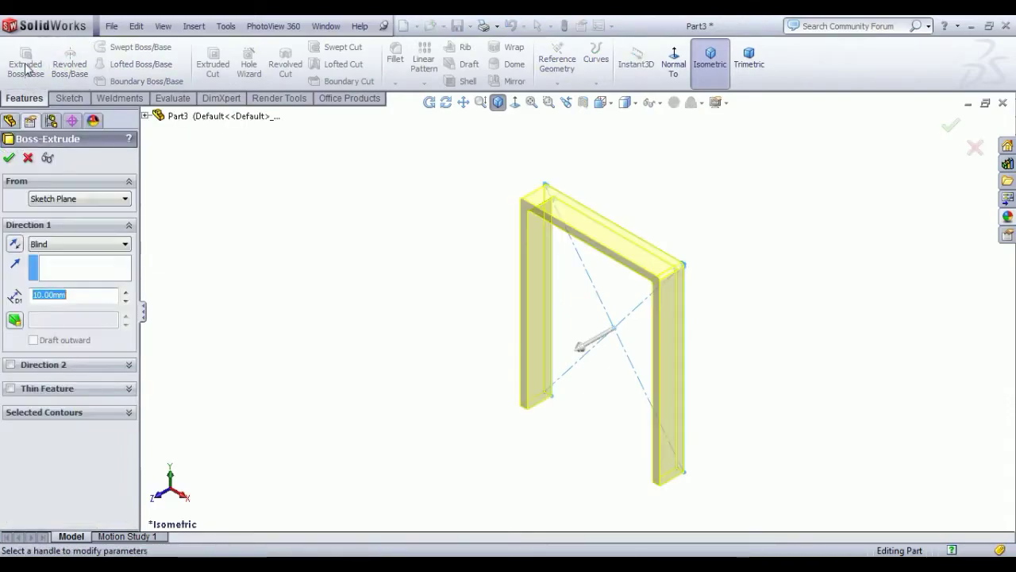
click(47, 244)
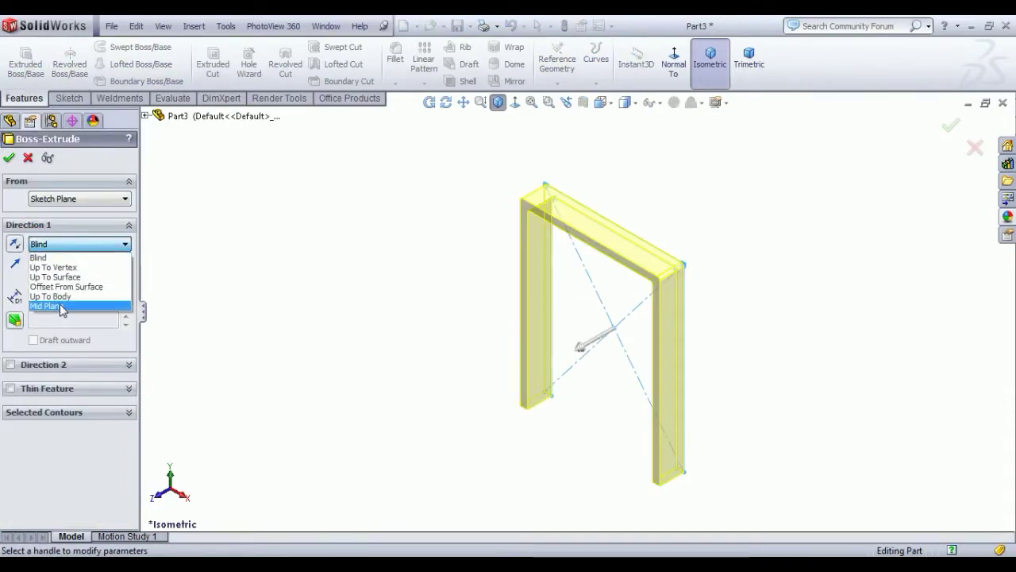
click(61, 307)
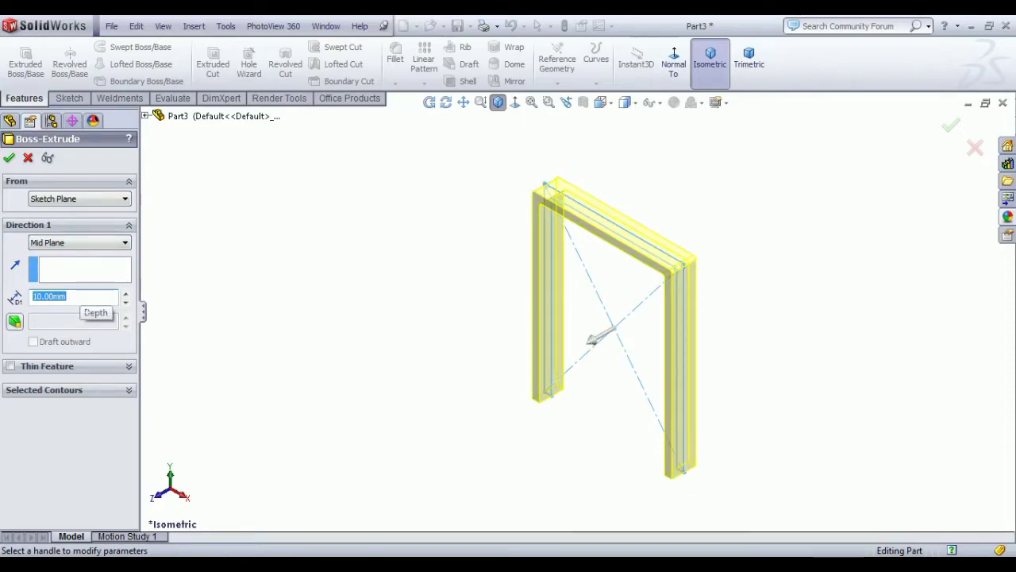
text(6)
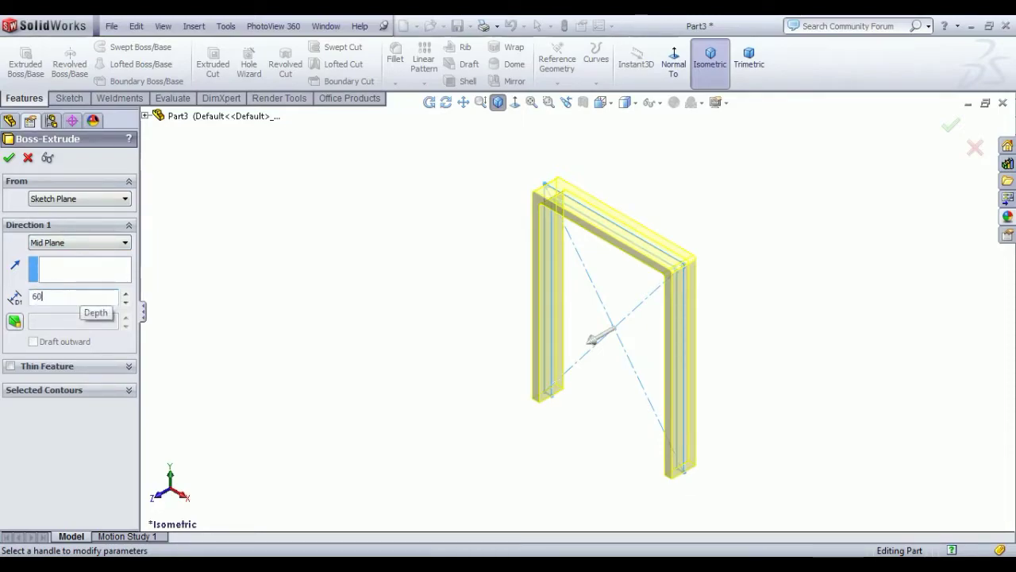
text(0)
key(Return)
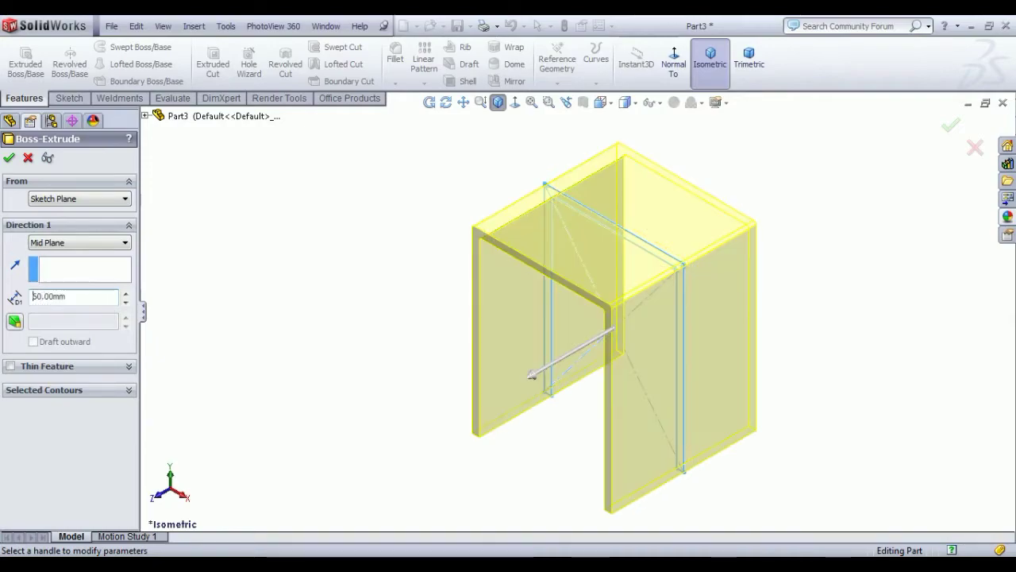
click(9, 158)
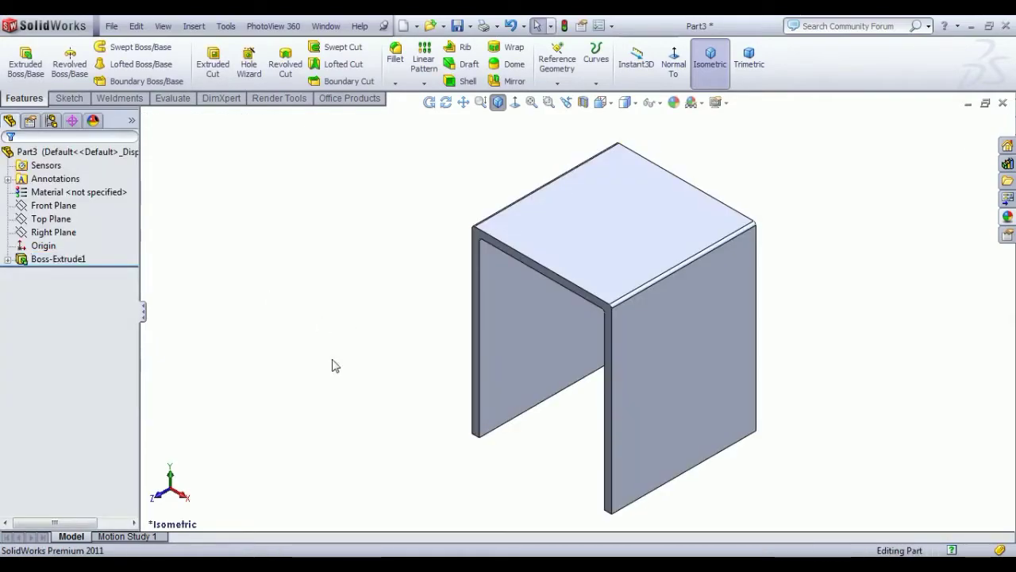
Start a sketch on the channel's right outer face and draw two level circles near its lower corners, radii about 5 and 5.7 mm
click(643, 377)
click(700, 330)
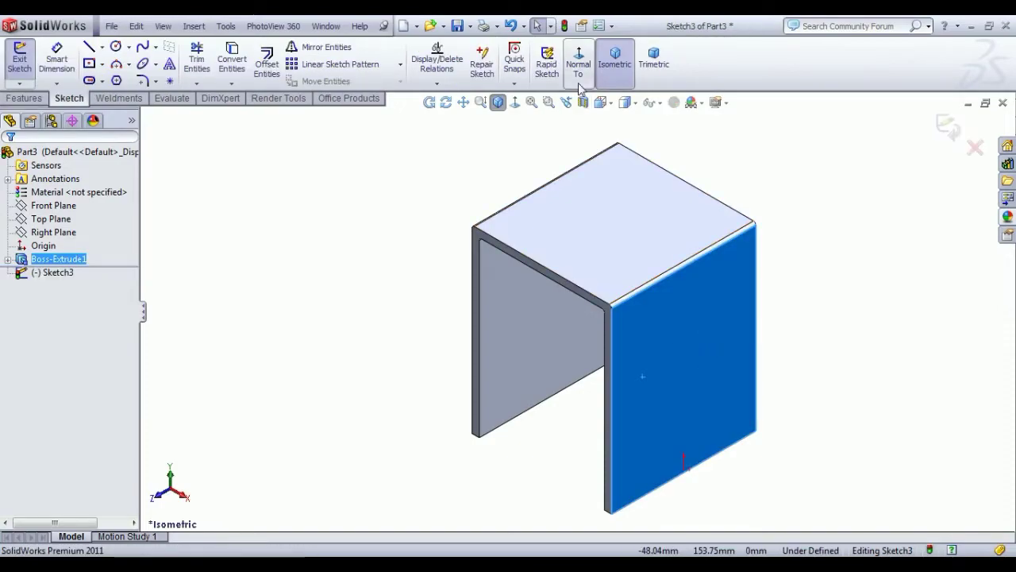
click(116, 48)
click(488, 426)
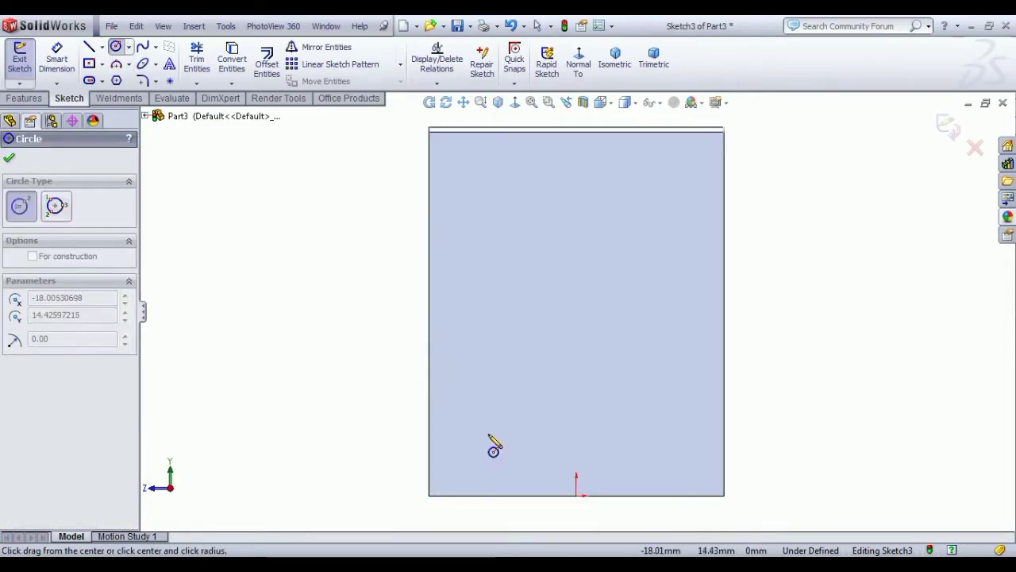
click(494, 451)
click(670, 425)
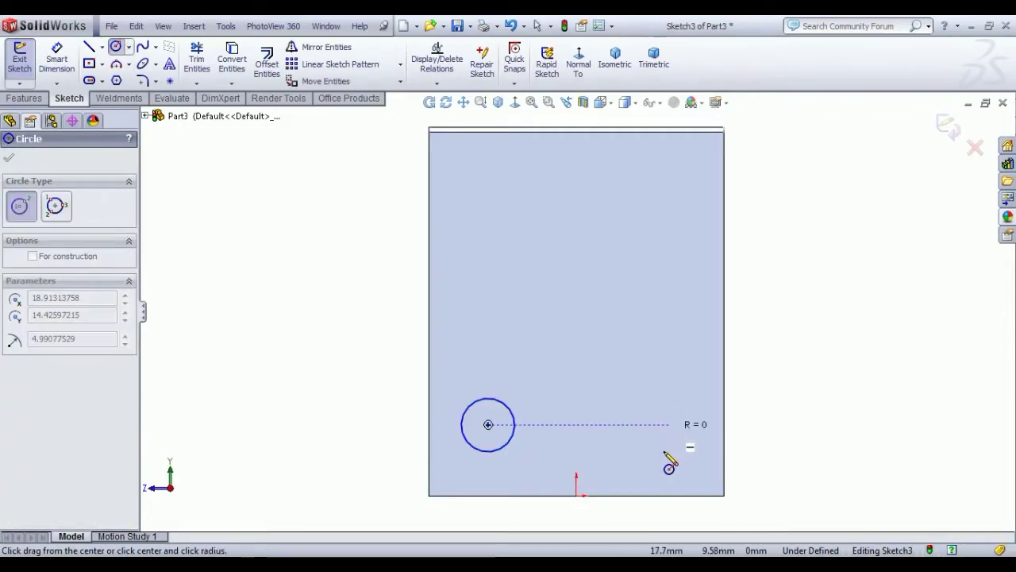
click(670, 453)
right_click(296, 317)
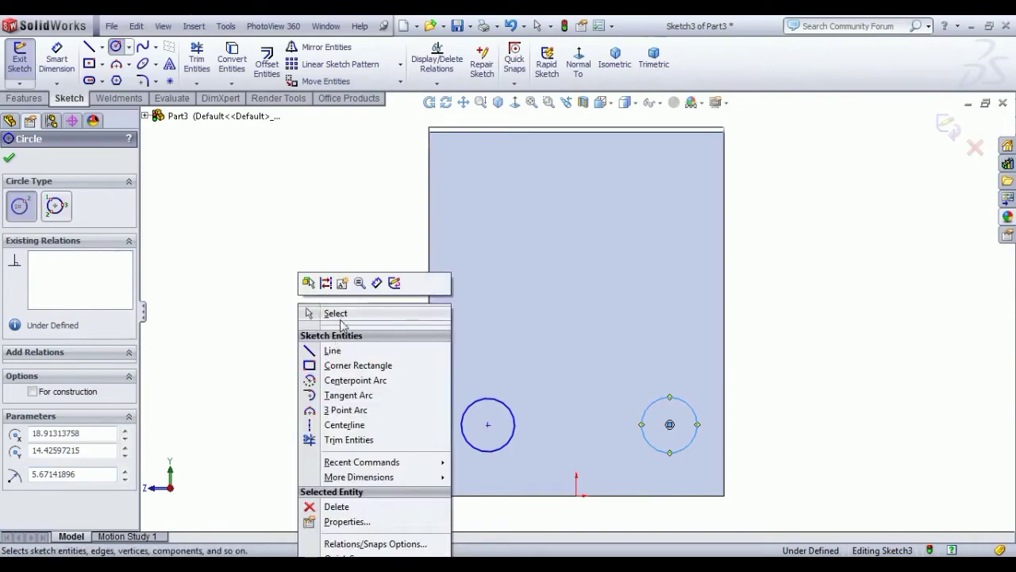
click(335, 314)
Select both circles and apply an Equal relation between them
drag(680, 454, 469, 410)
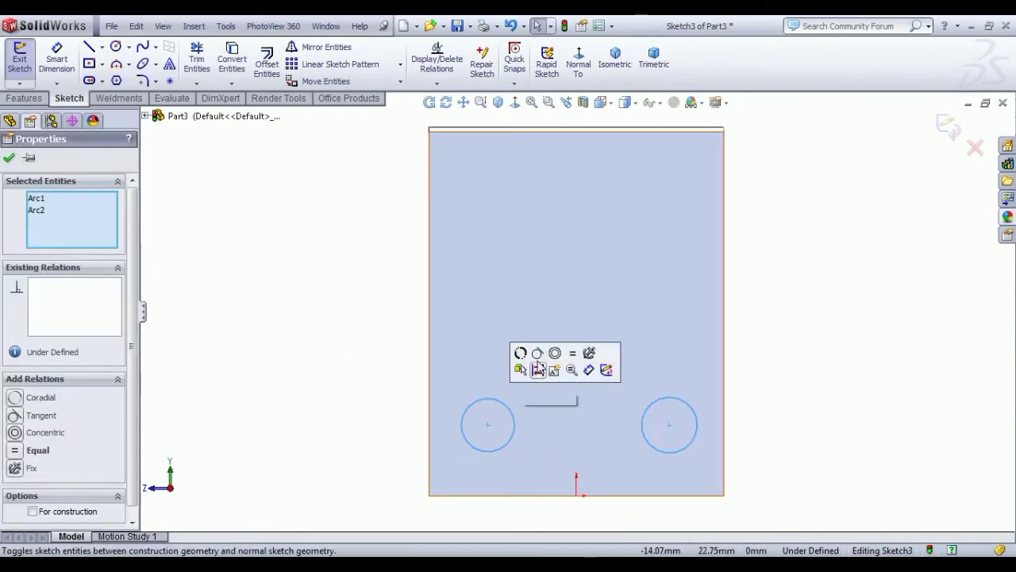
click(572, 353)
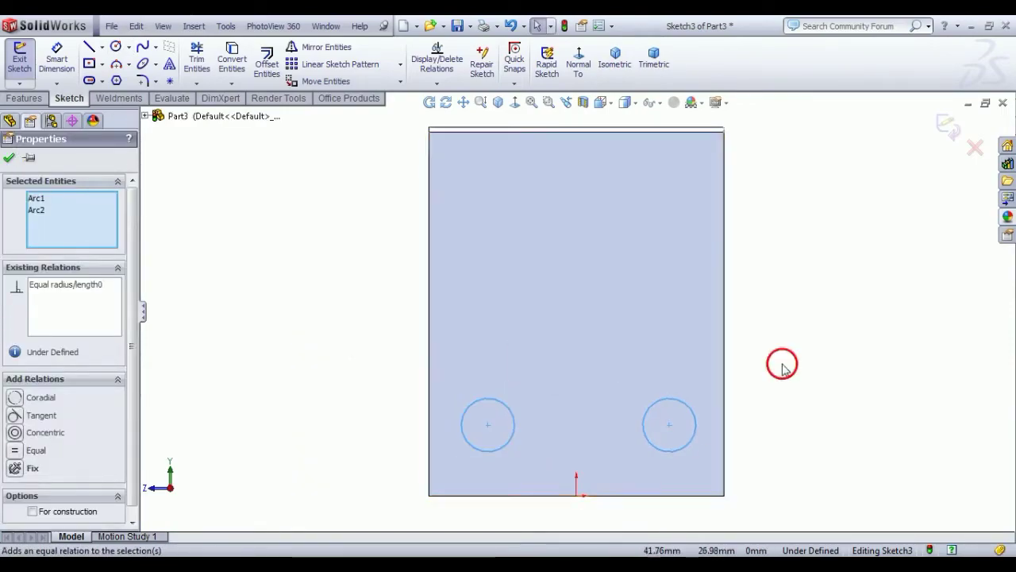
click(535, 441)
Draw a vertical centerline about 44 mm long upward from the origin, between the two circles
click(101, 47)
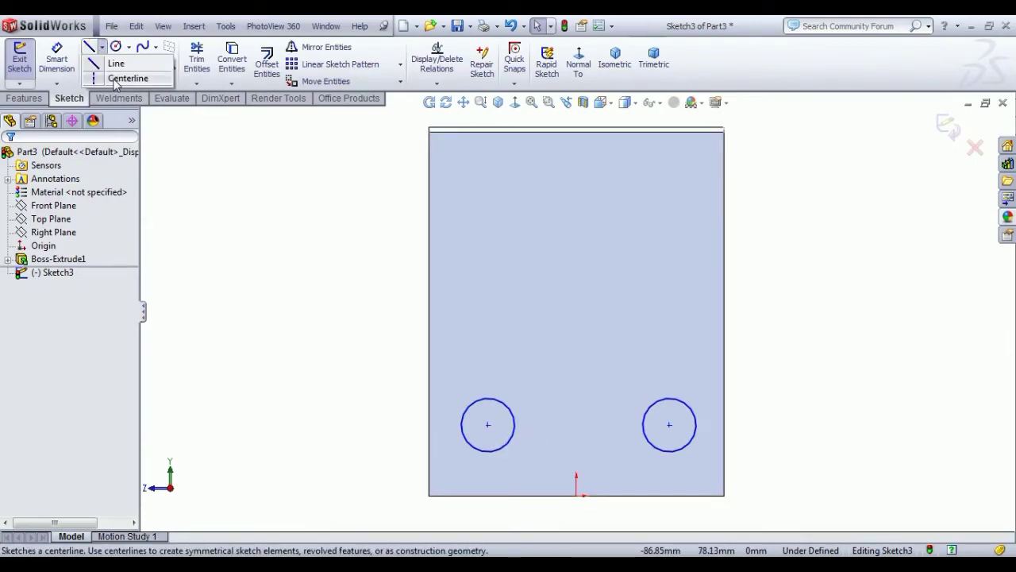
click(119, 78)
click(577, 495)
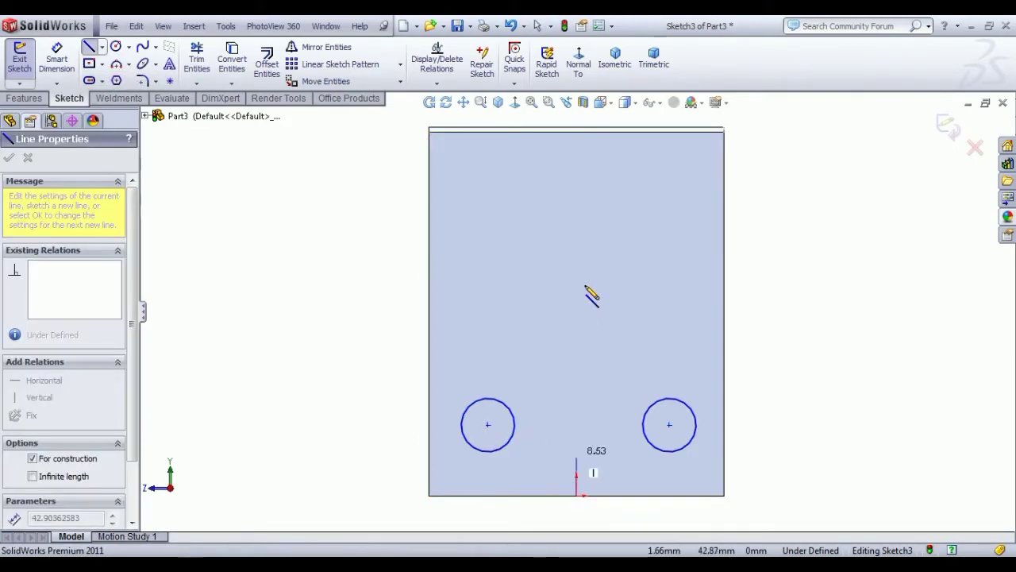
click(578, 280)
right_click(804, 281)
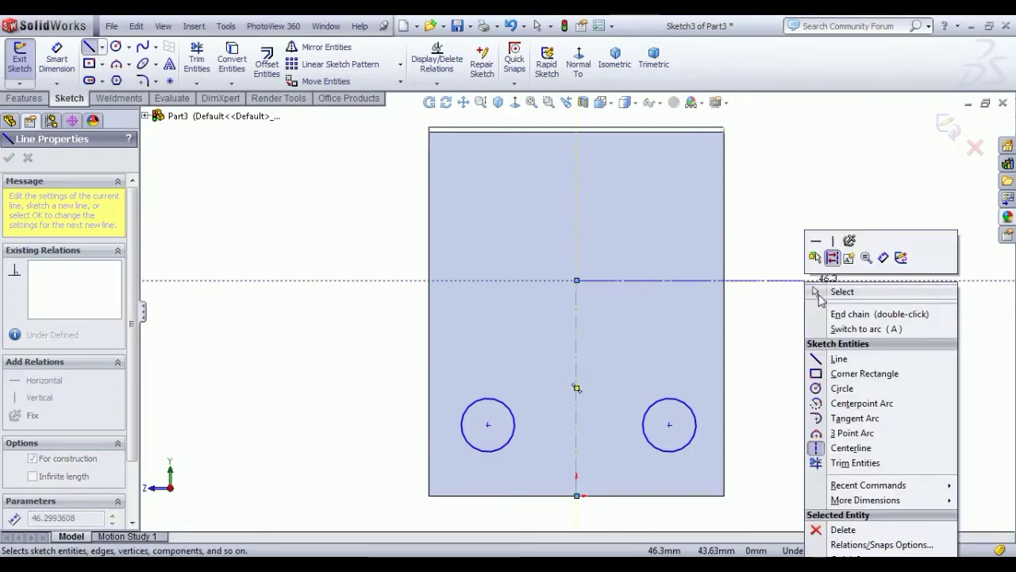
click(821, 293)
click(577, 400)
click(747, 420)
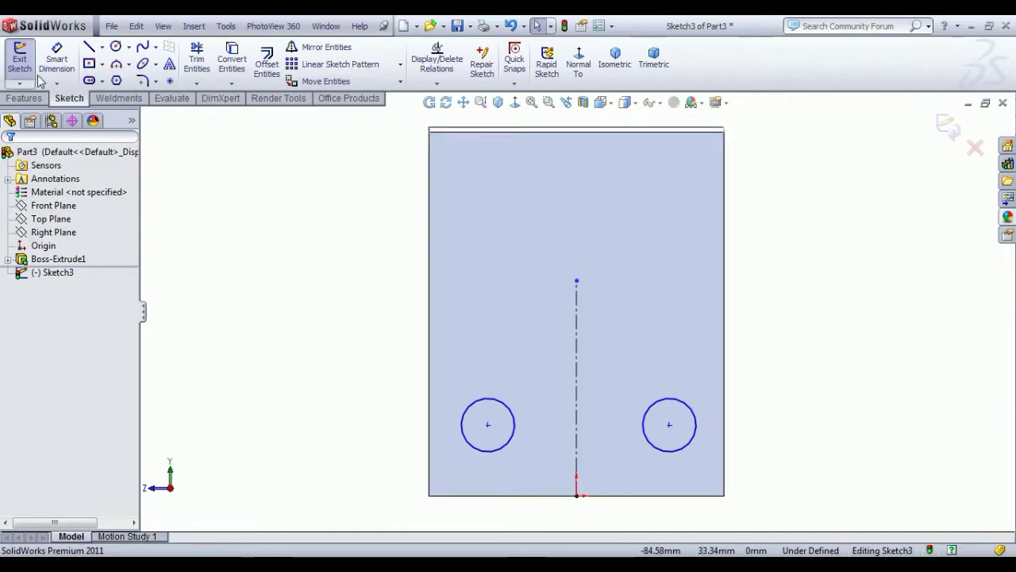
Dimension the right circle's diameter as 11 mm
click(57, 60)
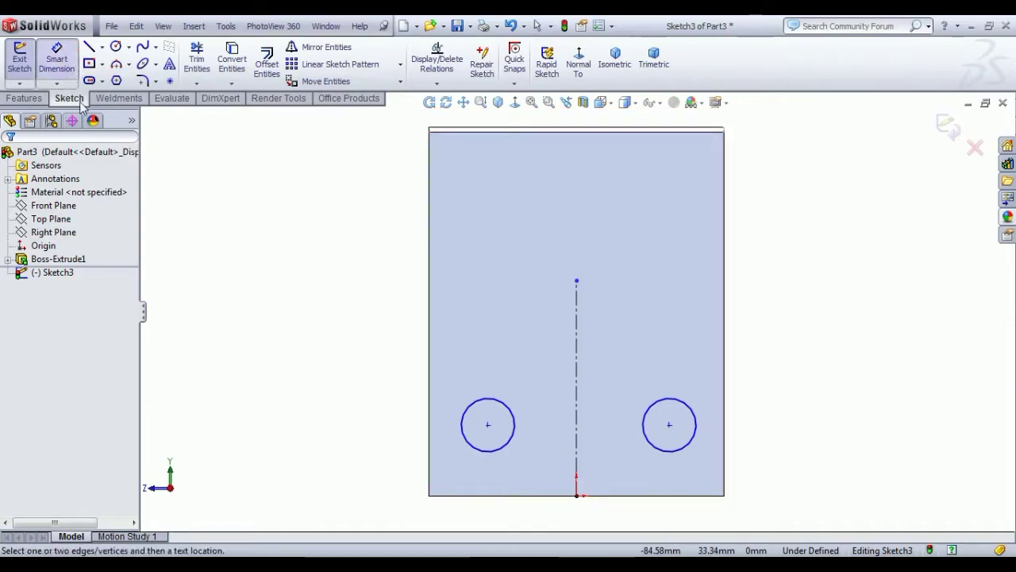
click(695, 409)
click(803, 365)
text(11)
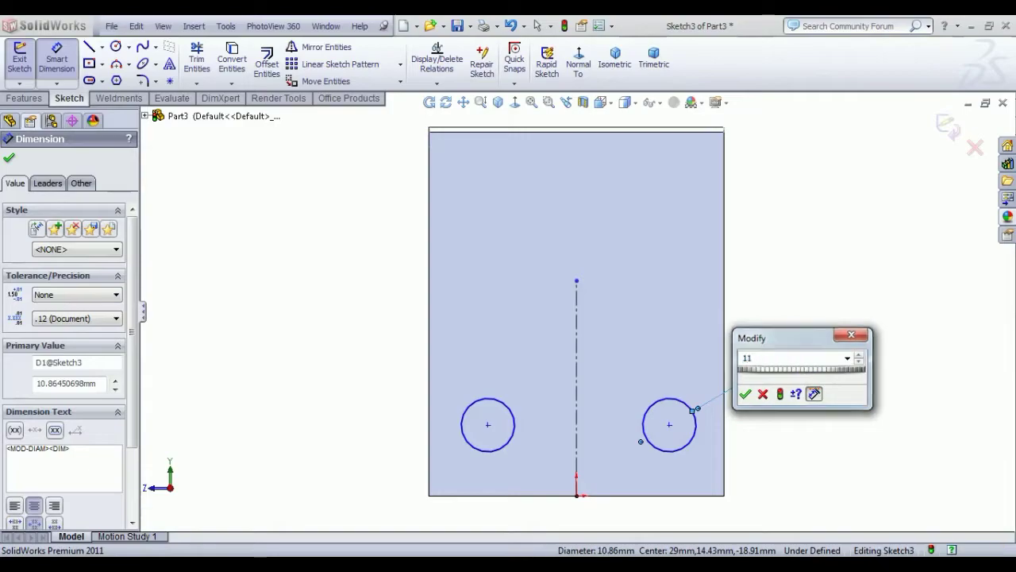
key(Return)
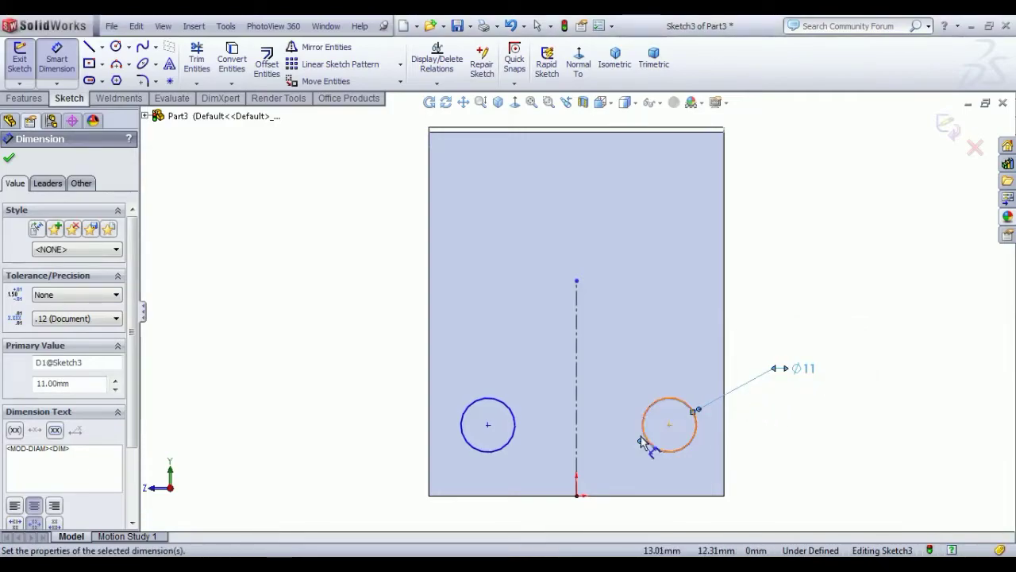
Dimension the vertical distance from the face's top edge to the left circle's centre as 20.5 mm
click(470, 128)
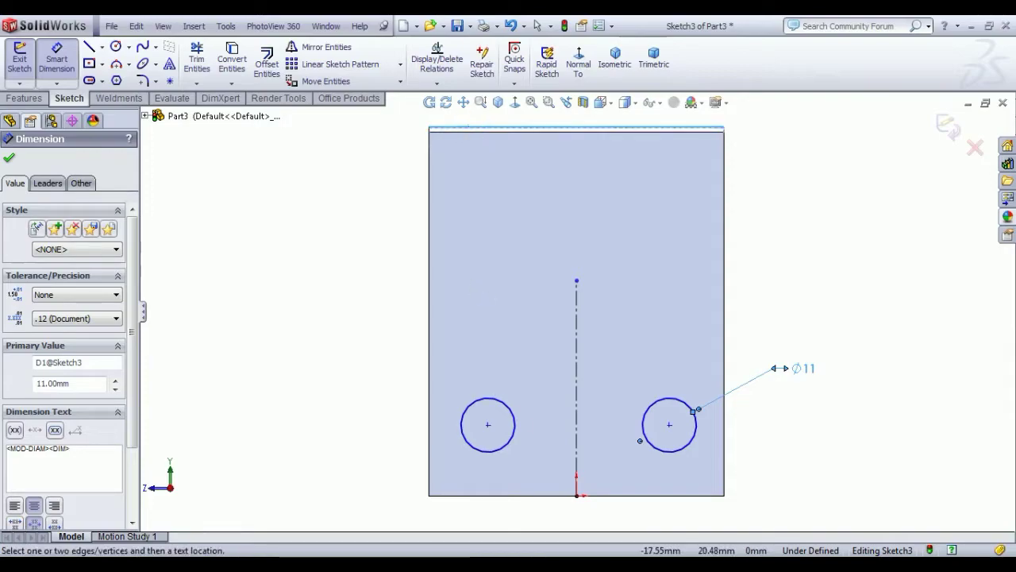
click(487, 427)
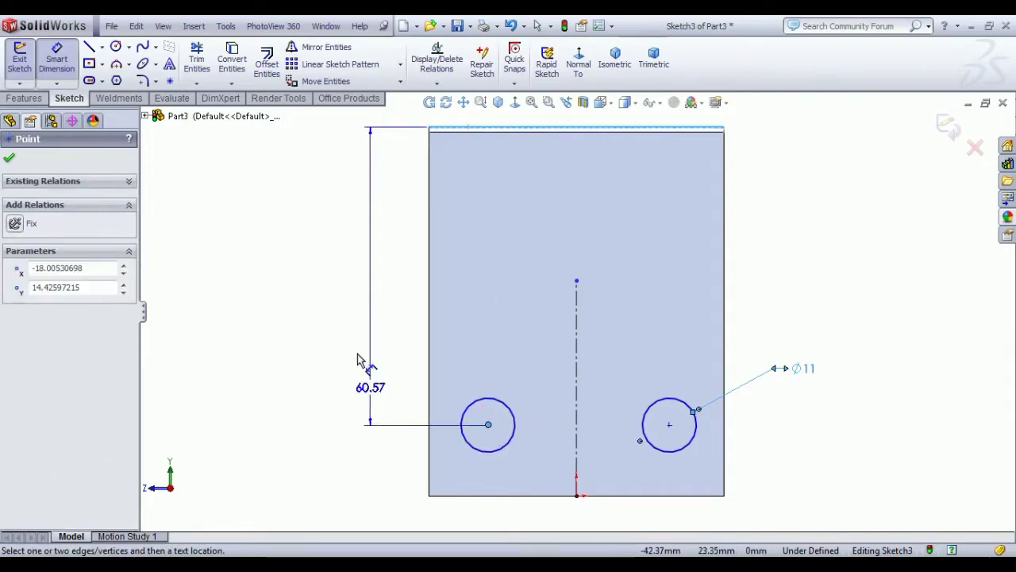
click(371, 302)
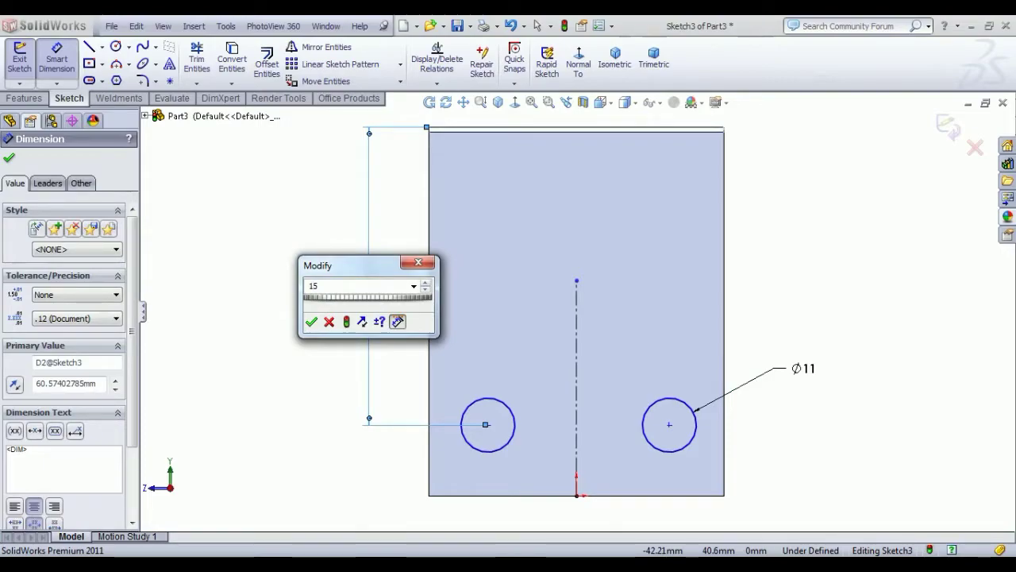
key(Return)
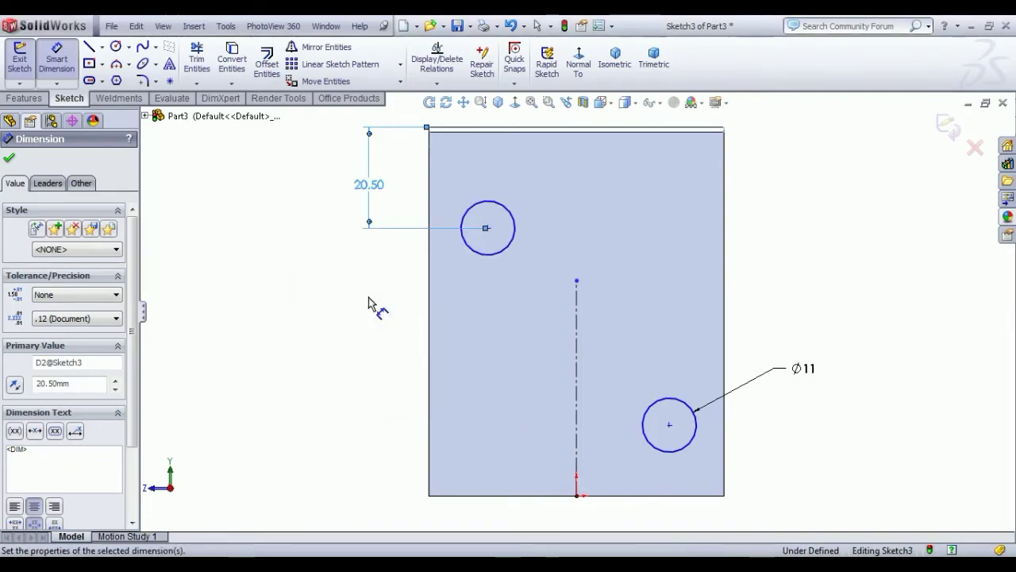
Set the vertical distance from the top edge to the left circle's centre to 57+5.5 mm
double_click(370, 186)
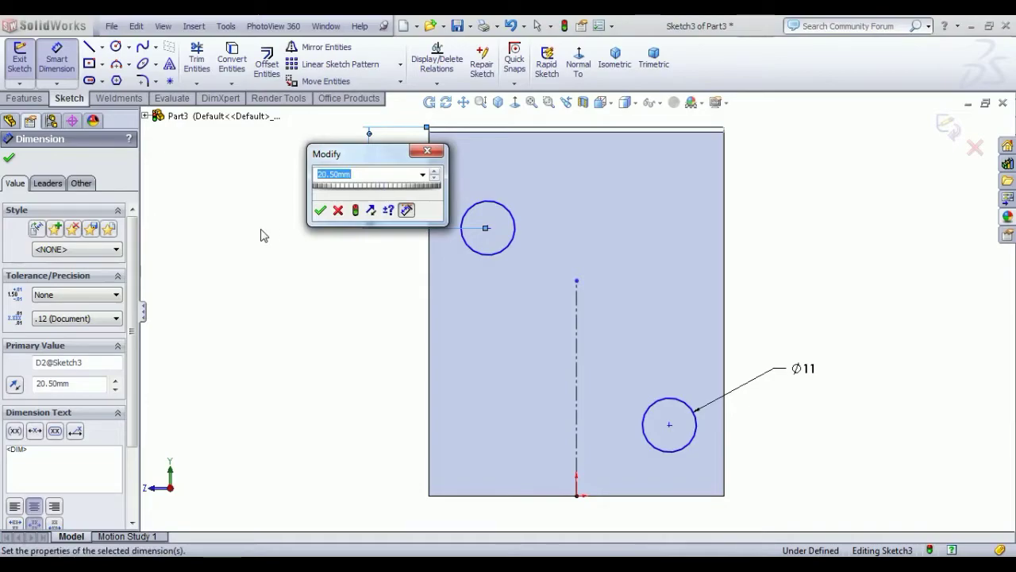
text(57+5.5)
key(Return)
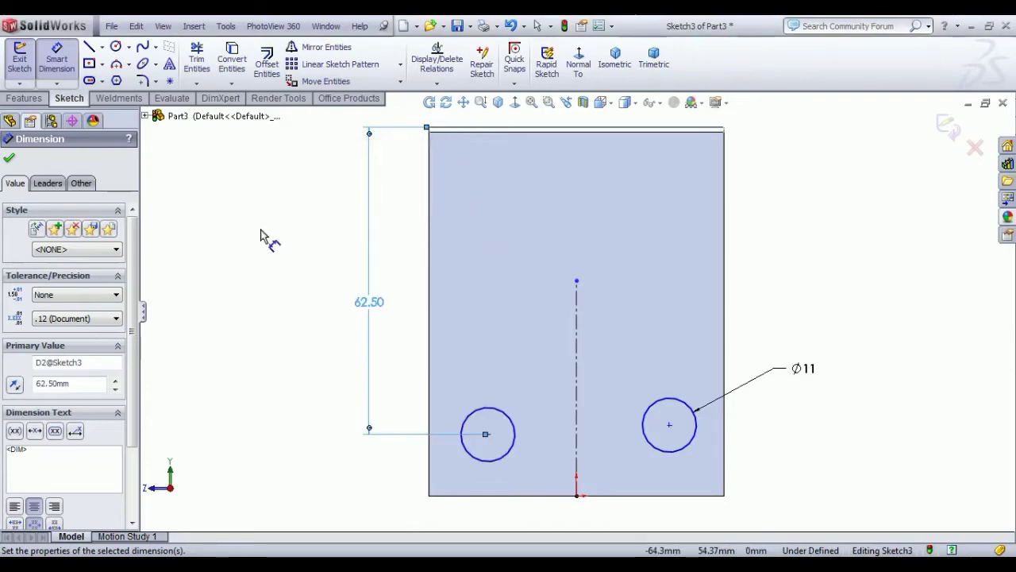
click(284, 354)
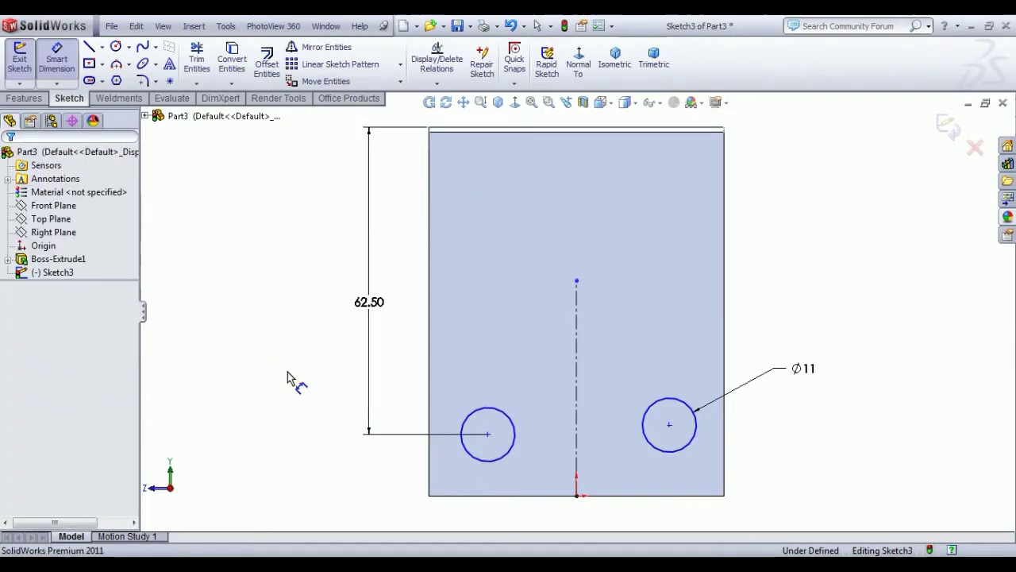
right_click(212, 268)
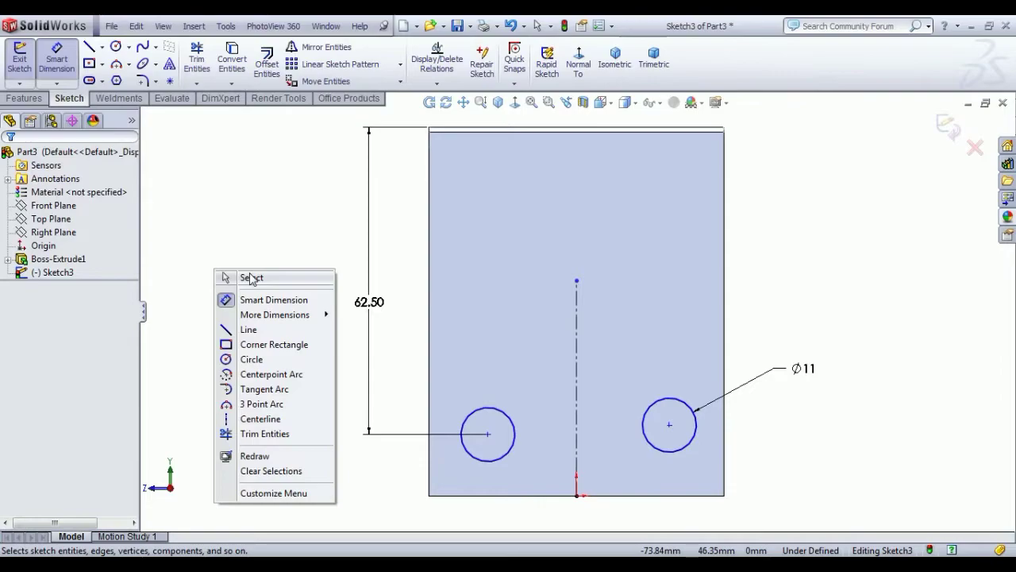
Add a horizontal relation between the centres of the two circles
click(239, 276)
click(488, 433)
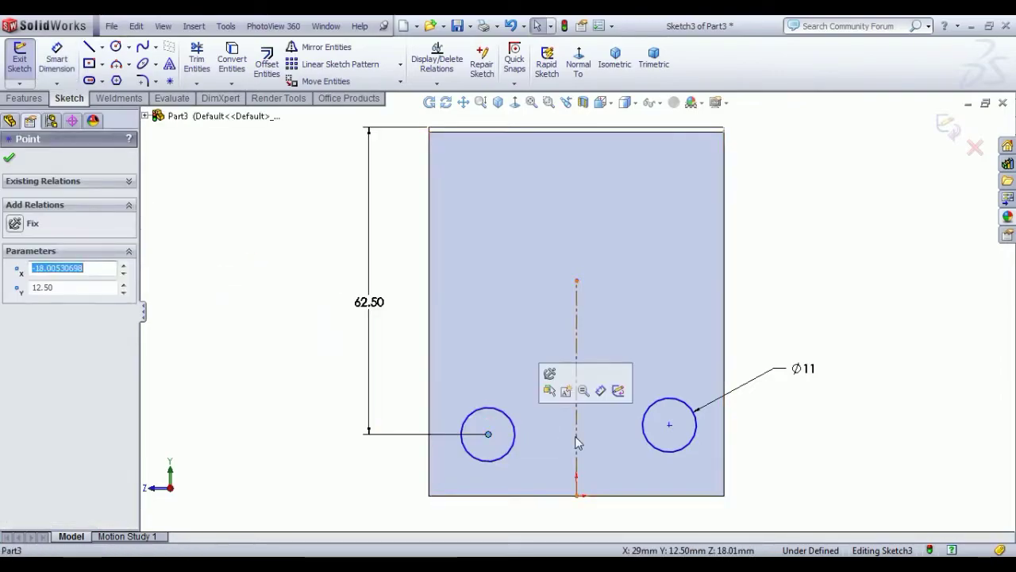
ctrl+click(669, 426)
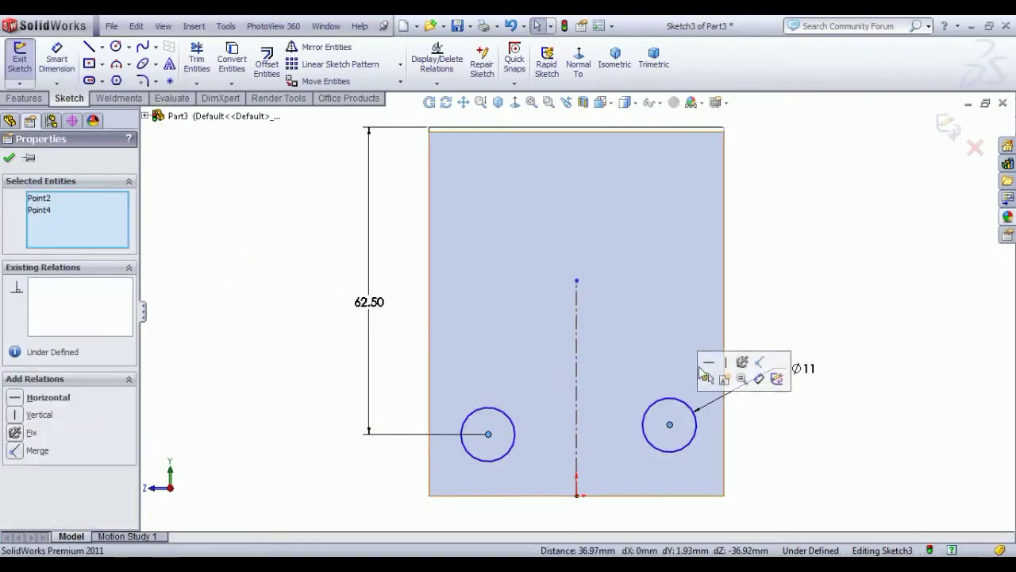
click(725, 374)
key(Escape)
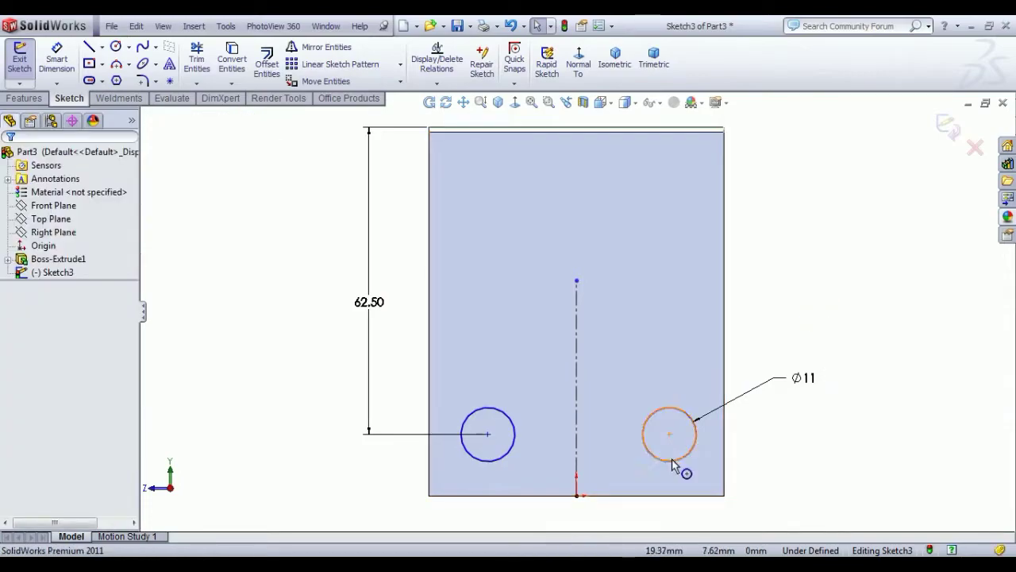
Dimension the left circle's centre 10 mm from the face's left edge
click(57, 60)
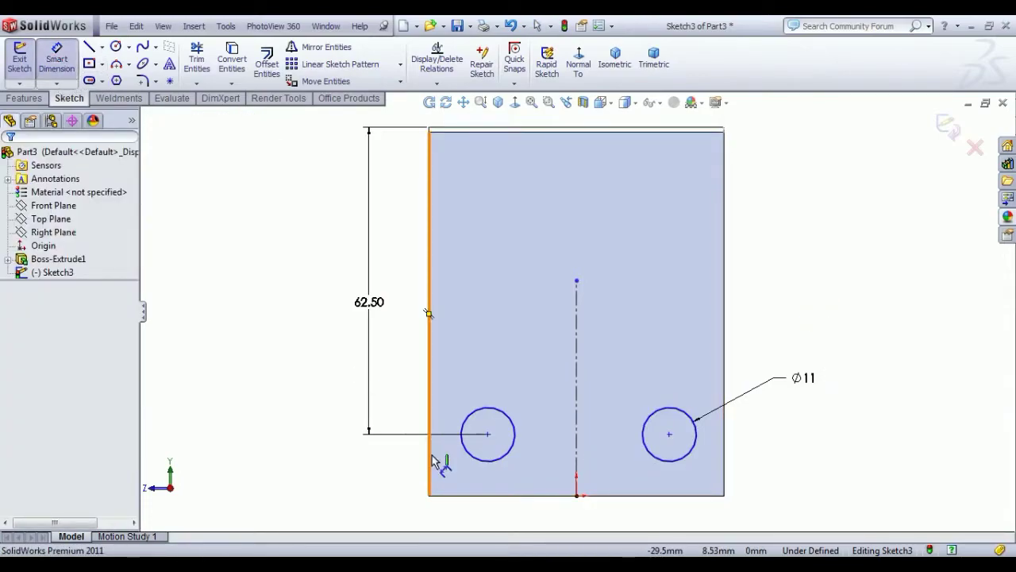
click(488, 434)
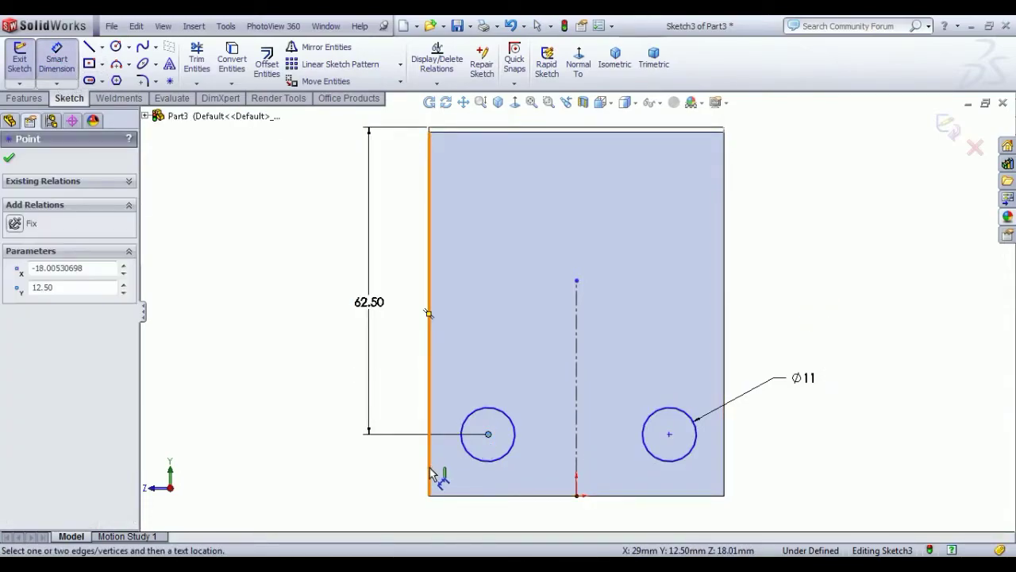
click(430, 463)
click(465, 520)
text(10)
key(Return)
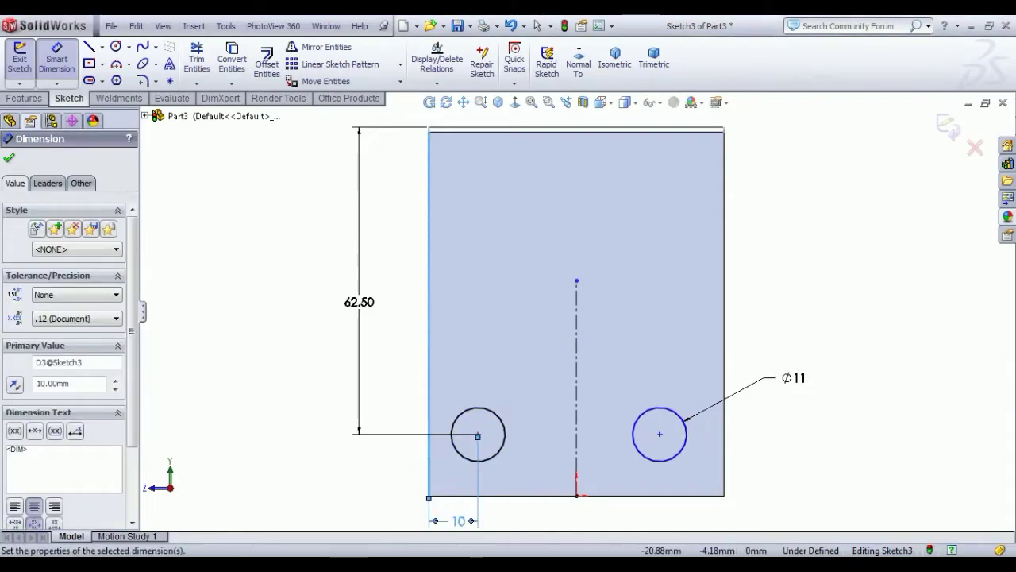
Dimension the right circle's centre 10 mm from the face's right edge
click(660, 436)
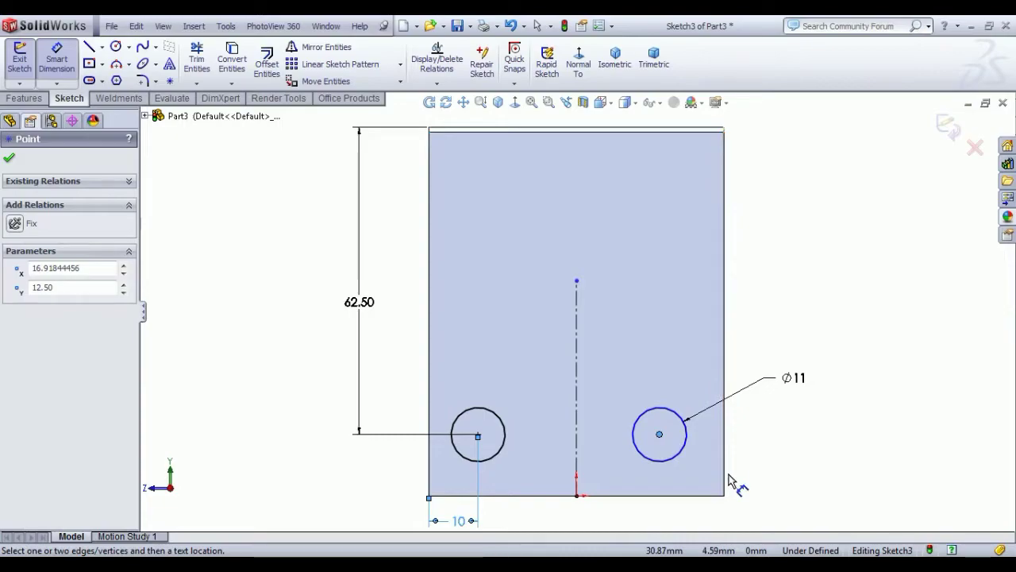
click(724, 476)
click(694, 515)
text(10)
key(Return)
right_click(290, 227)
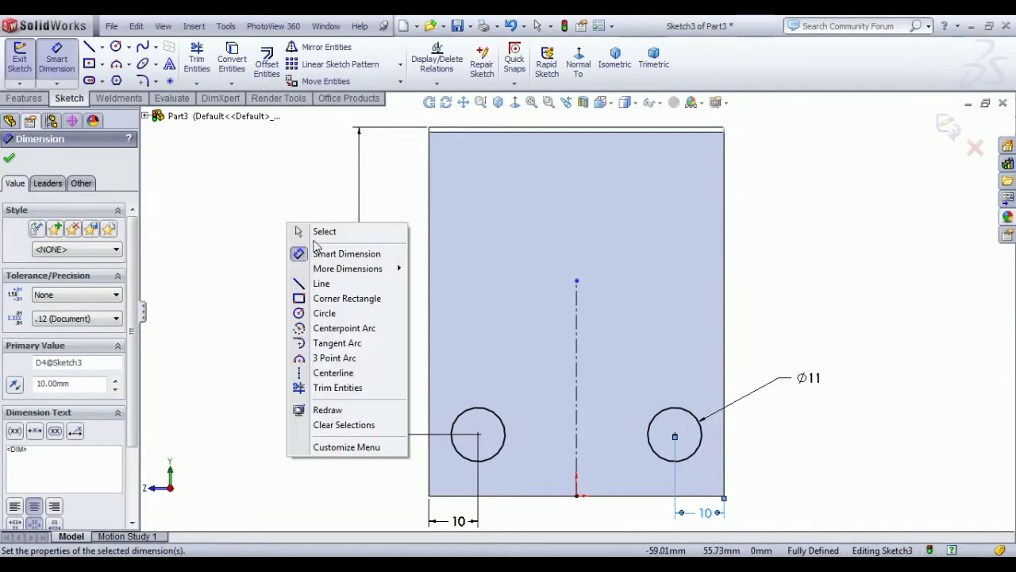
click(320, 231)
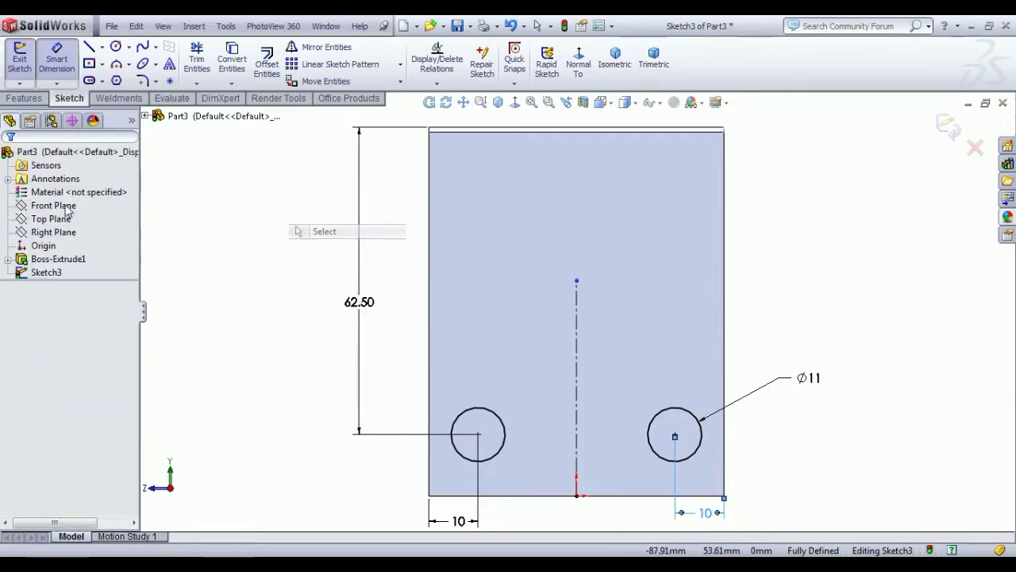
Close the sketch and cut-extrude the two circles Through All so both side walls get the holes
click(32, 62)
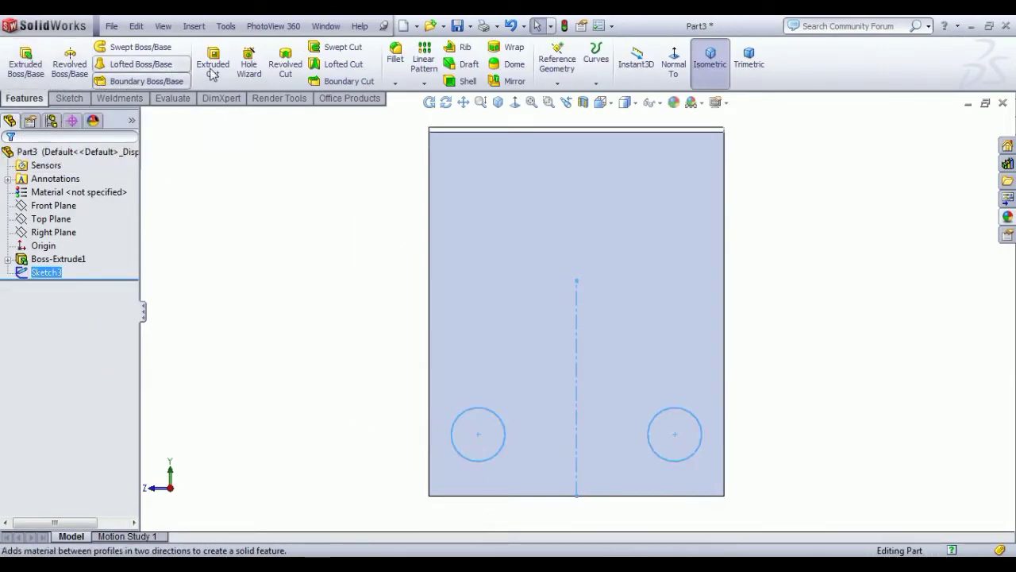
click(211, 63)
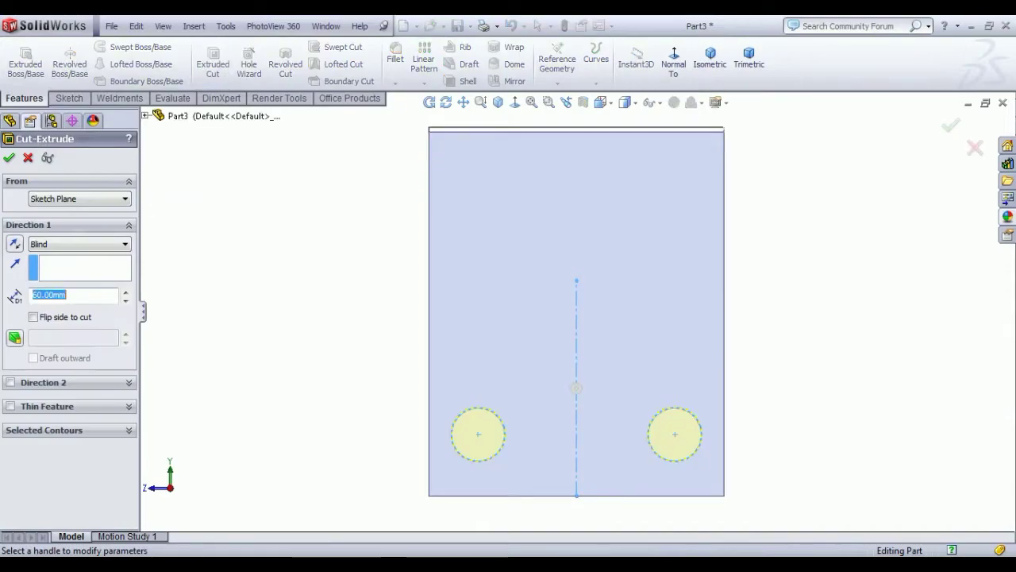
click(92, 246)
click(50, 266)
middle_drag(262, 313, 302, 322)
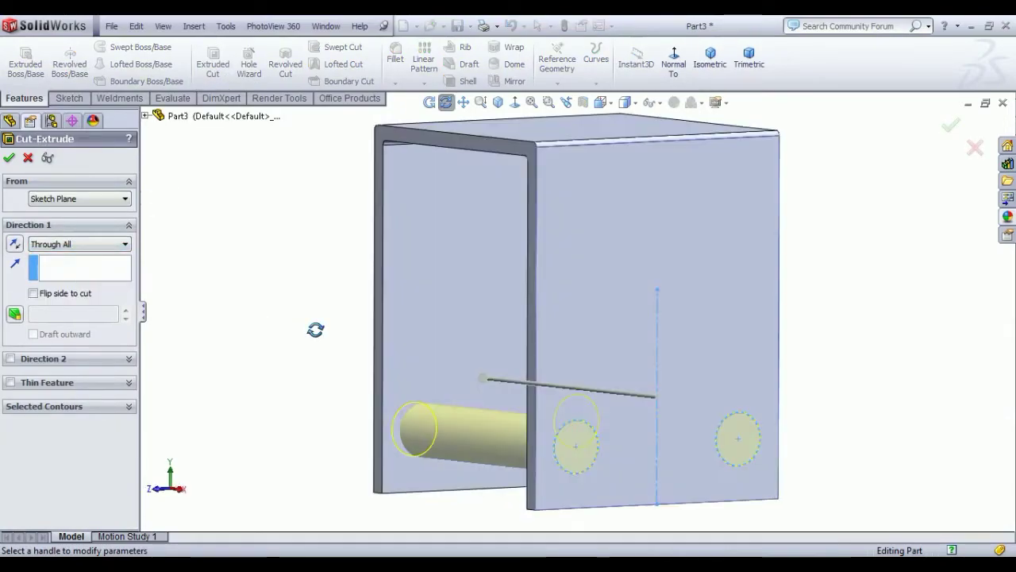
click(10, 158)
middle_drag(230, 278, 310, 316)
click(706, 65)
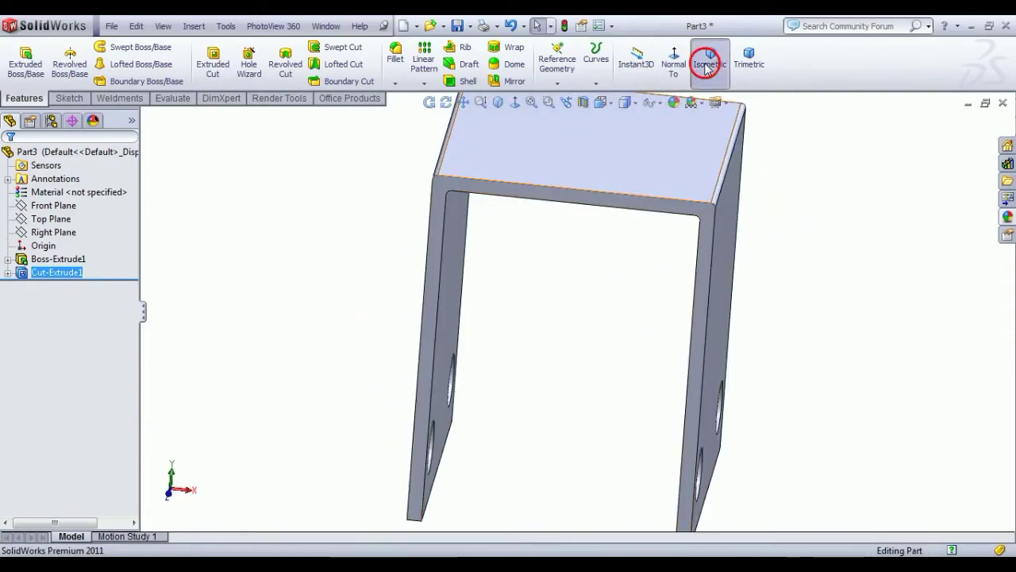
click(886, 280)
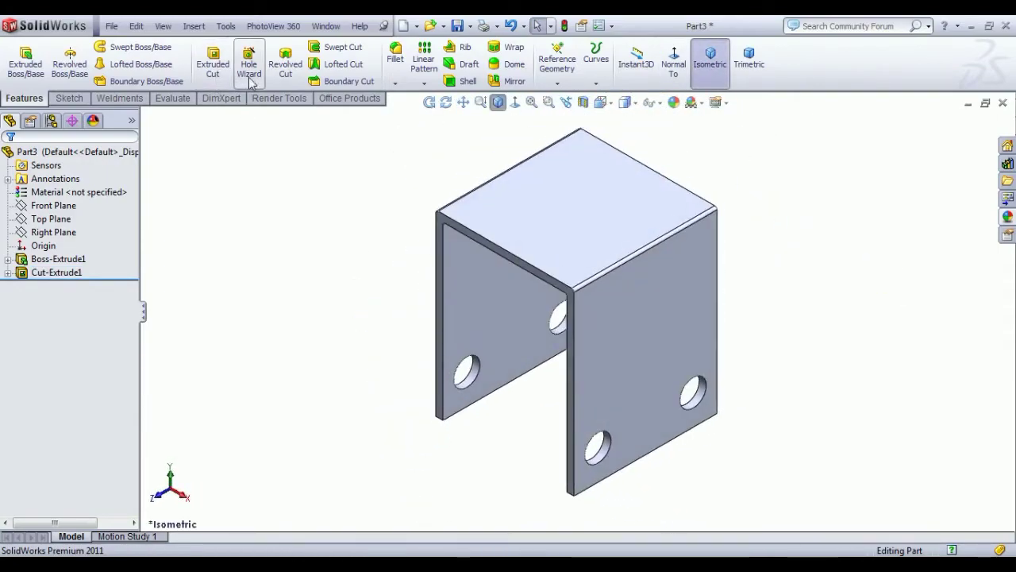
Start a constant-radius fillet of 11 mm on the front lower corner edges of both side walls
click(395, 57)
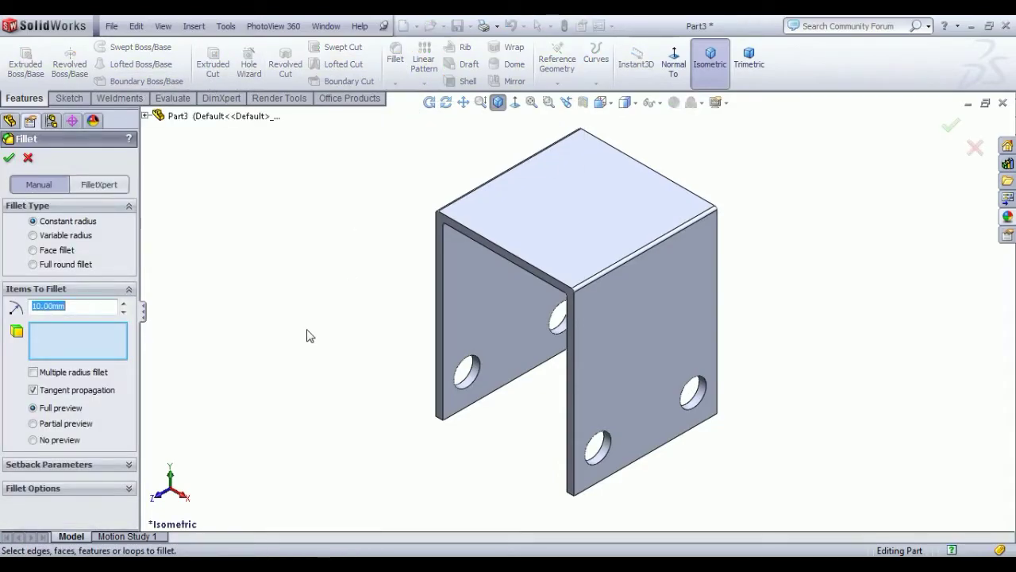
text(1)
scroll(458, 422, down, 3)
click(502, 389)
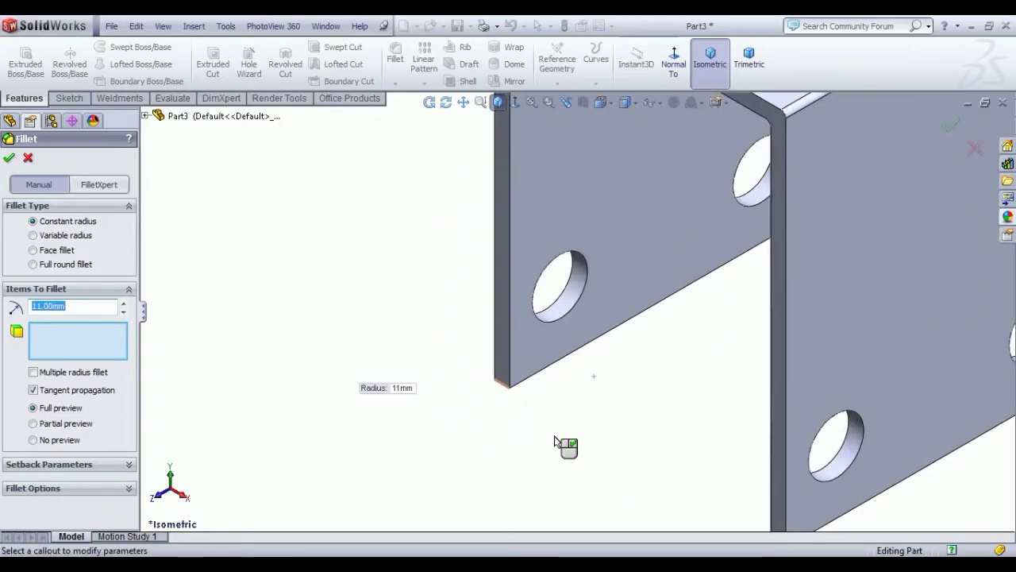
scroll(691, 454, up, 4)
click(691, 447)
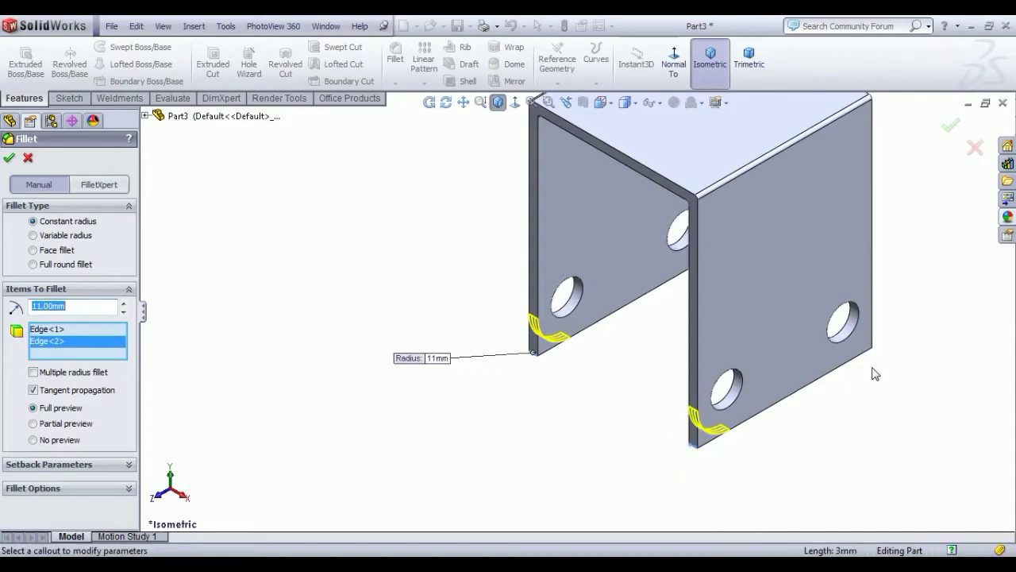
Add the rear lower corner edges of both side walls to the fillet and apply it
scroll(873, 370, down, 4)
middle_drag(812, 341, 748, 263)
click(748, 251)
scroll(794, 286, up, 3)
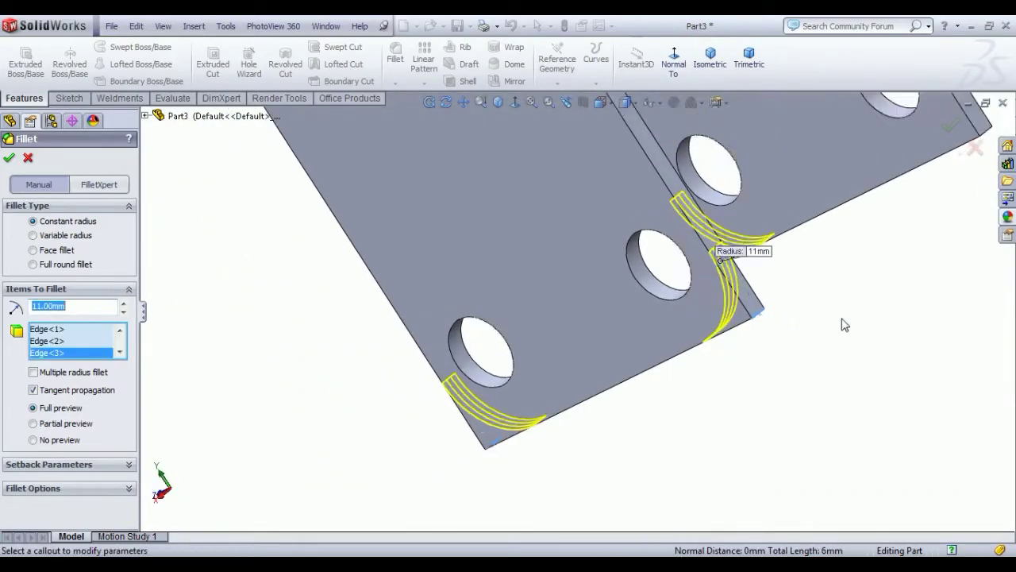
scroll(842, 322, down, 1)
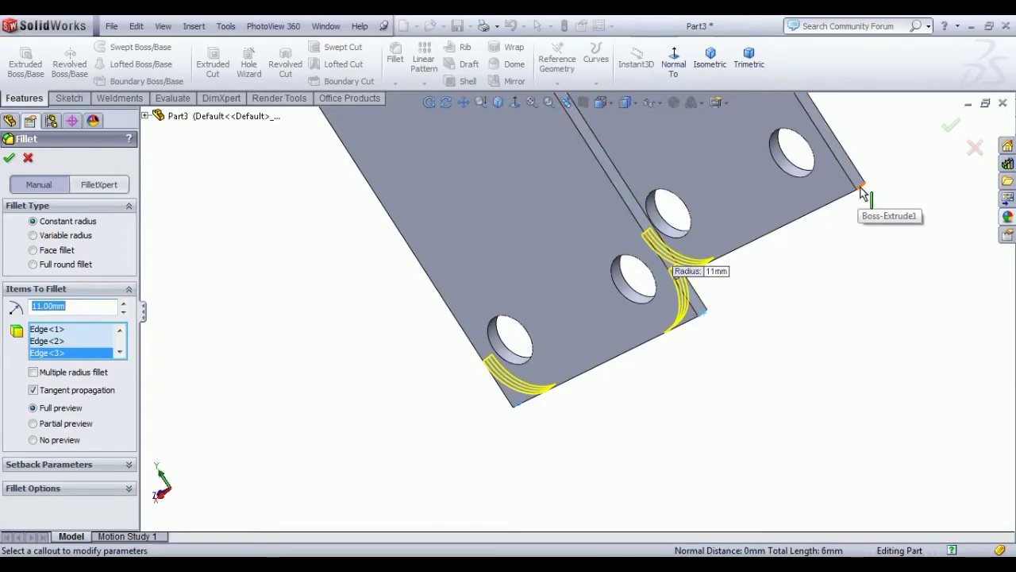
click(860, 190)
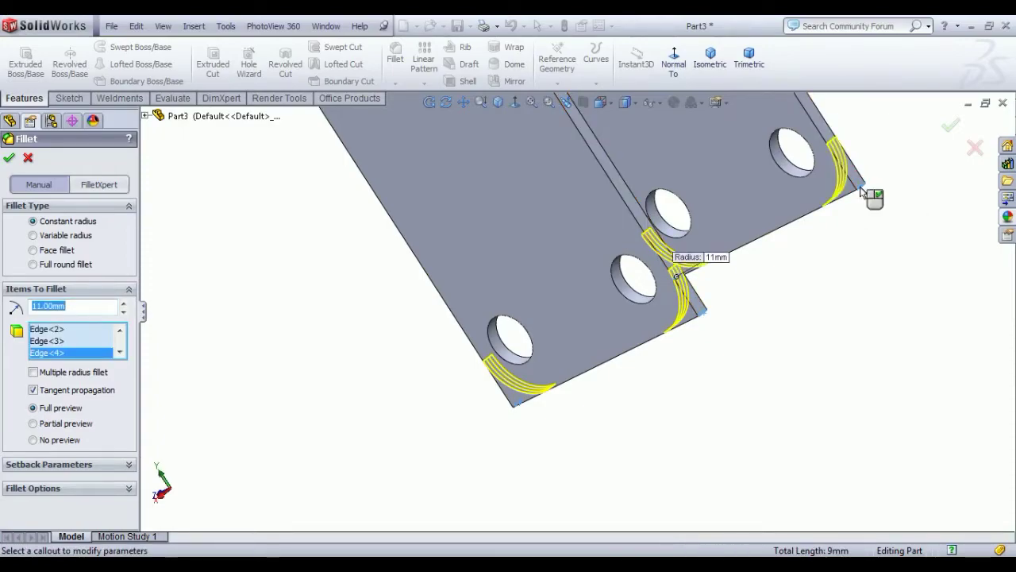
click(10, 157)
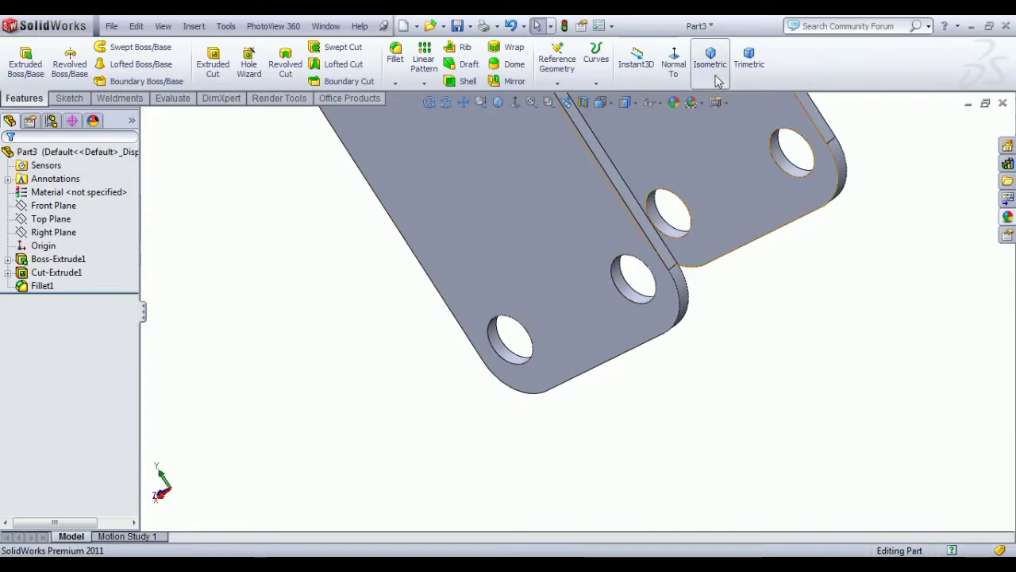
click(711, 61)
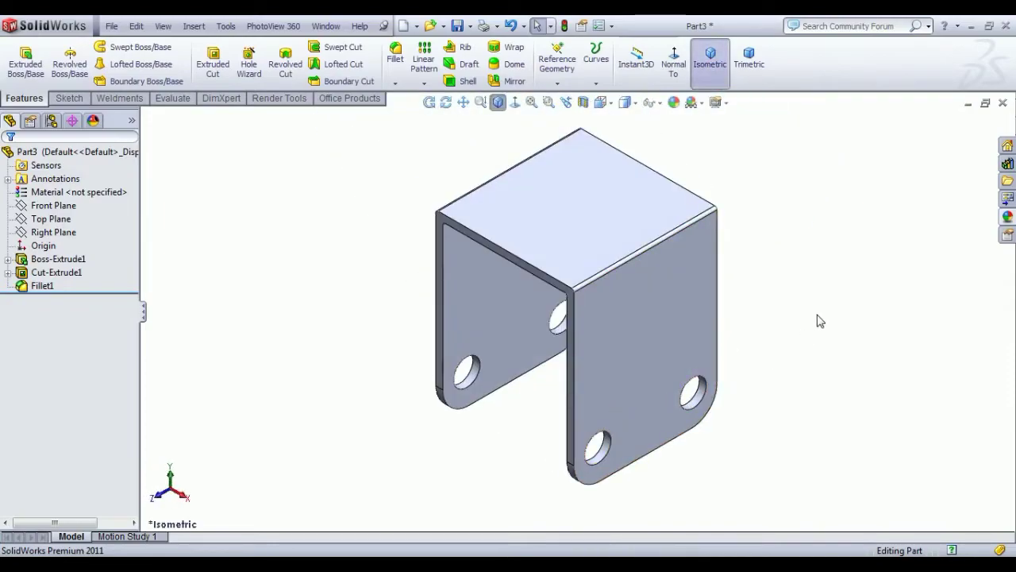
Start a sketch on the outer side face and draw a circle about 26 mm in diameter above the two holes
click(666, 338)
click(721, 293)
click(579, 63)
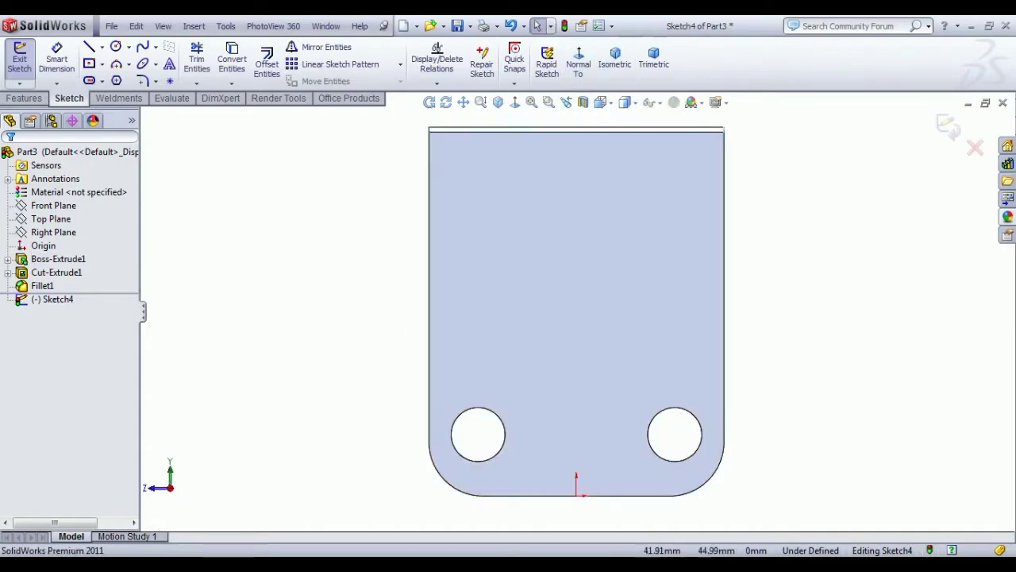
click(116, 46)
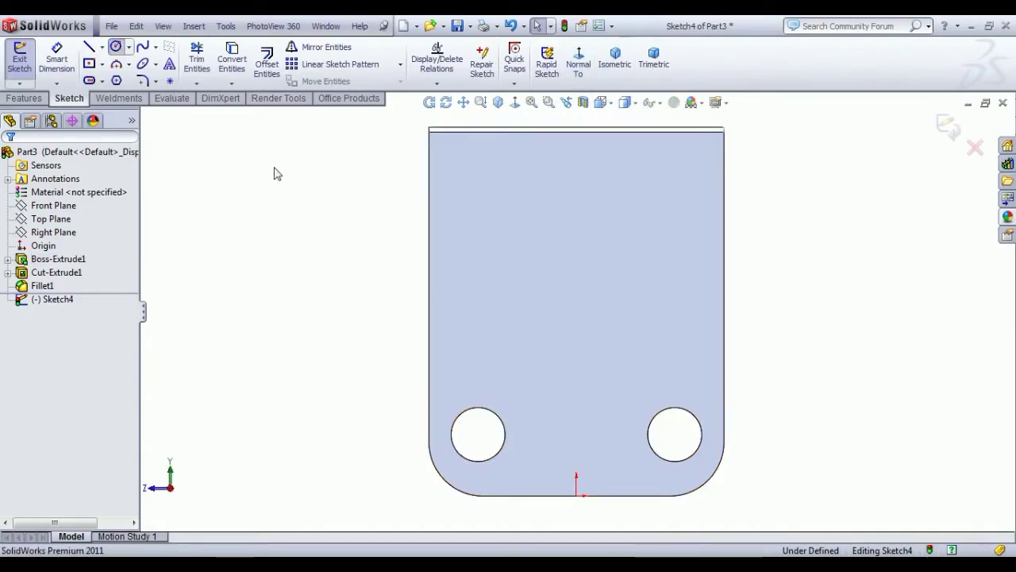
click(570, 276)
click(609, 327)
right_click(778, 267)
click(810, 267)
Add a vertical relation between the new circle's centre and the origin
click(570, 276)
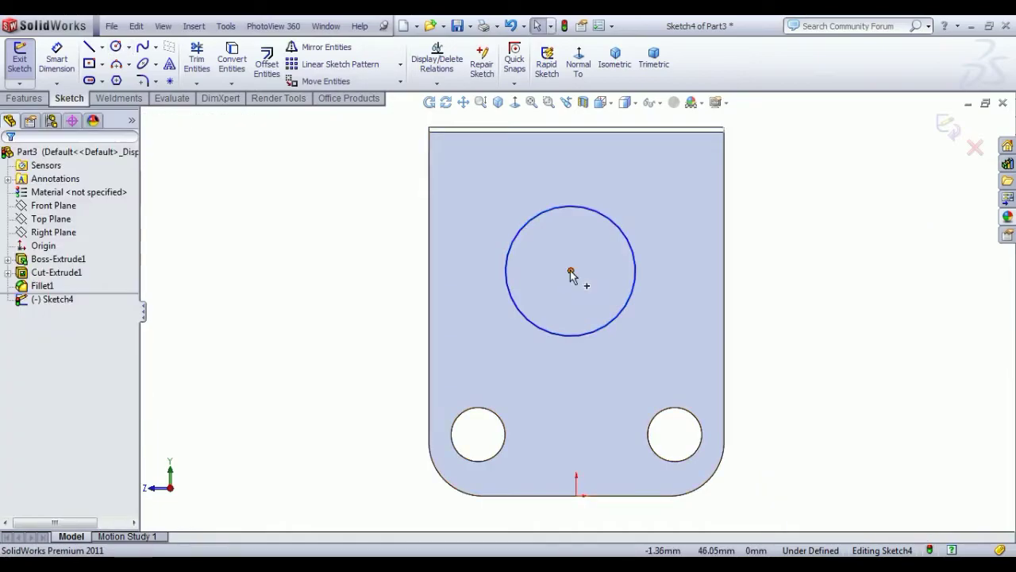
ctrl+click(577, 495)
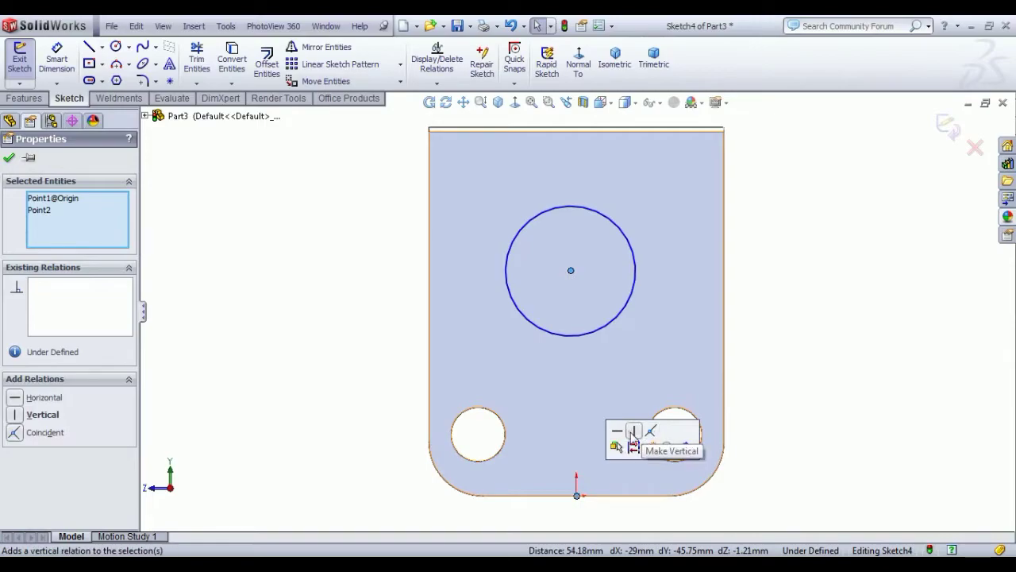
click(633, 431)
click(840, 331)
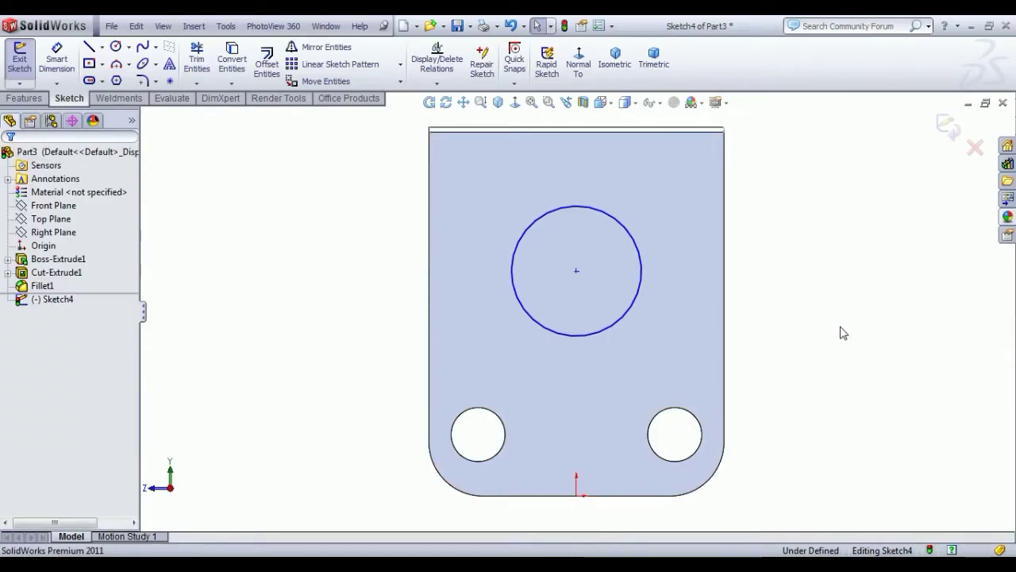
Dimension the vertical distance from the origin to the large circle's centre as 47 mm
click(64, 56)
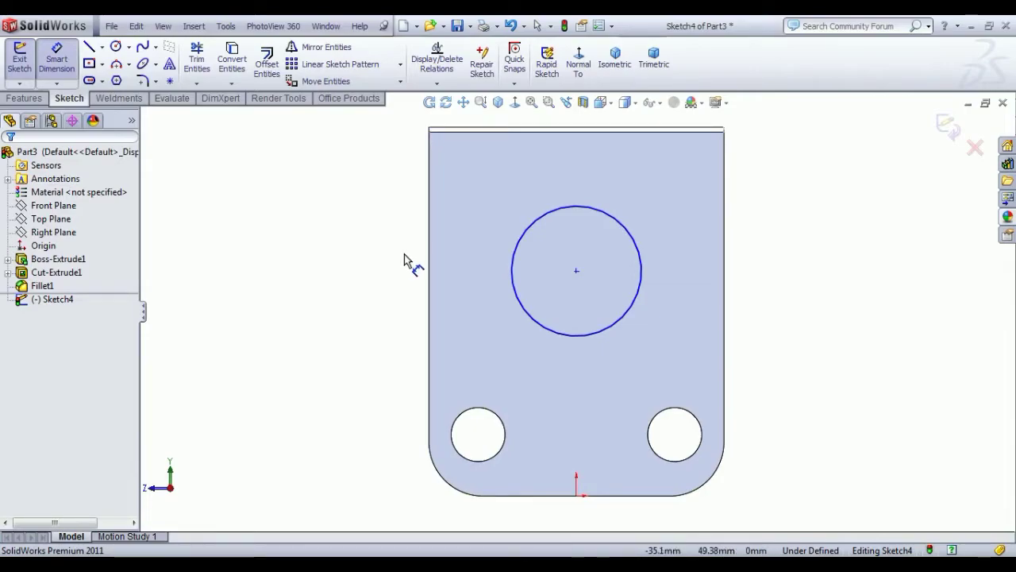
click(577, 271)
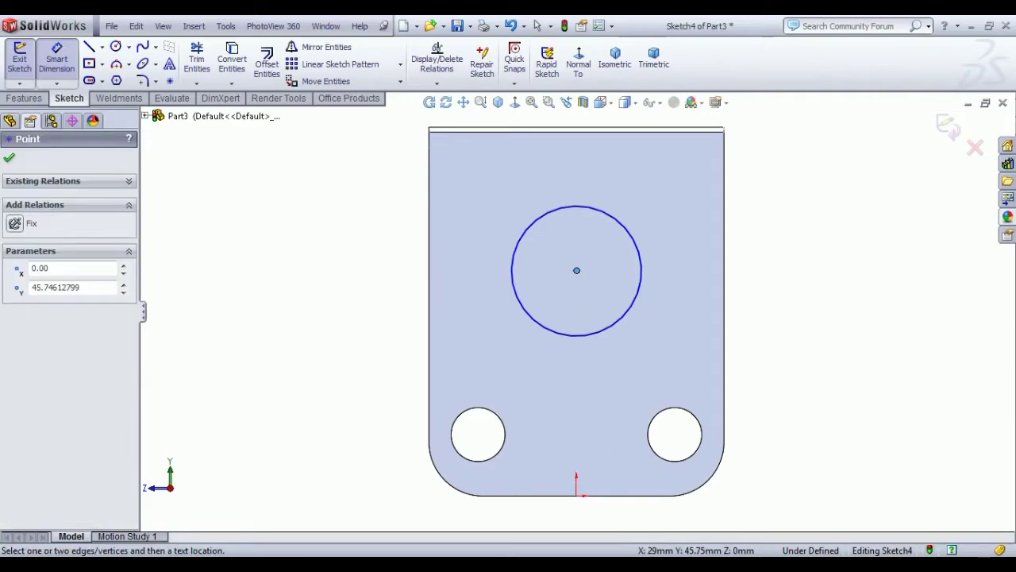
click(577, 496)
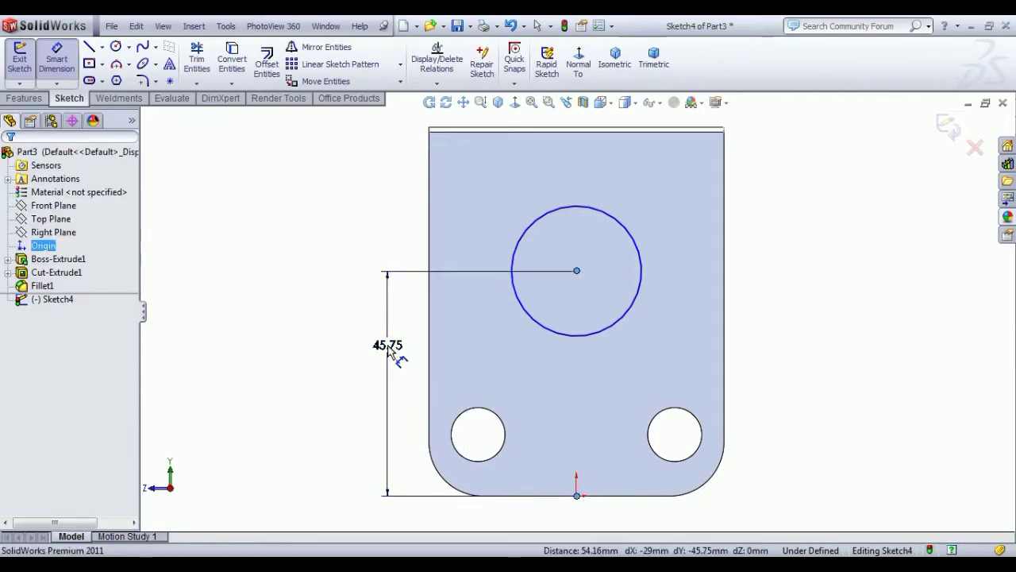
click(388, 350)
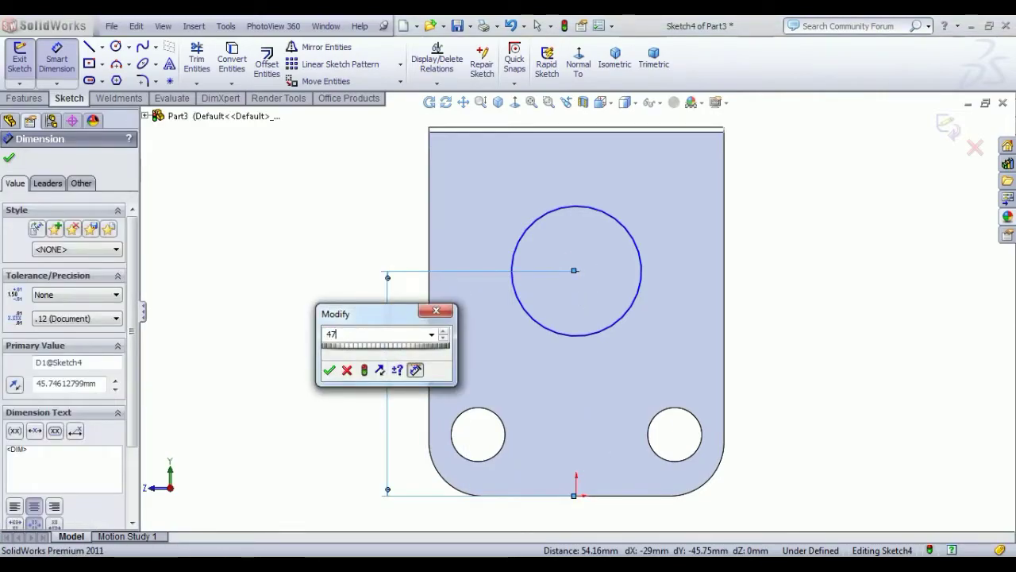
text(47)
key(Return)
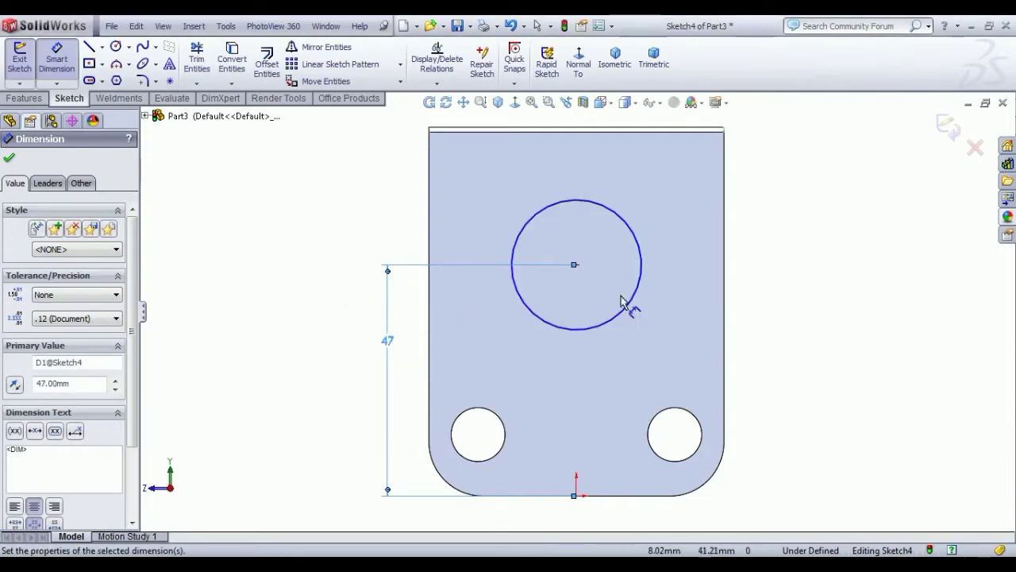
Dimension the large circle's diameter as 24 mm
click(633, 300)
click(773, 260)
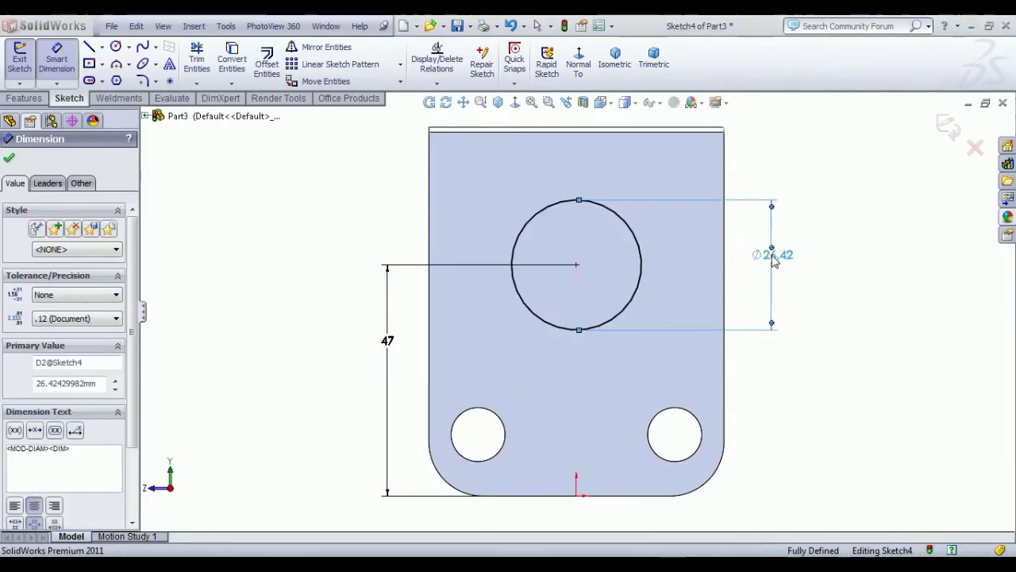
key(Return)
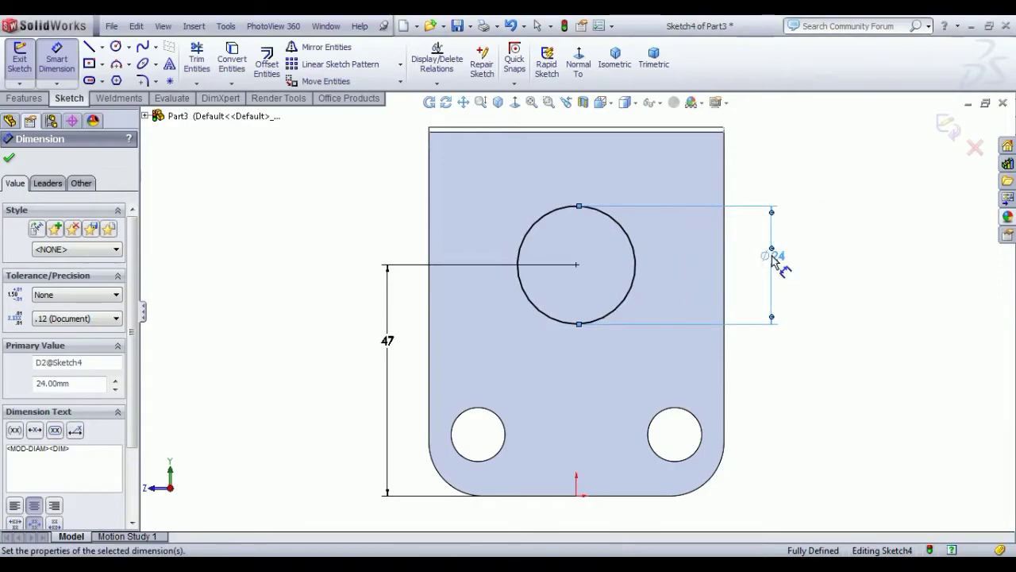
right_click(208, 210)
click(240, 212)
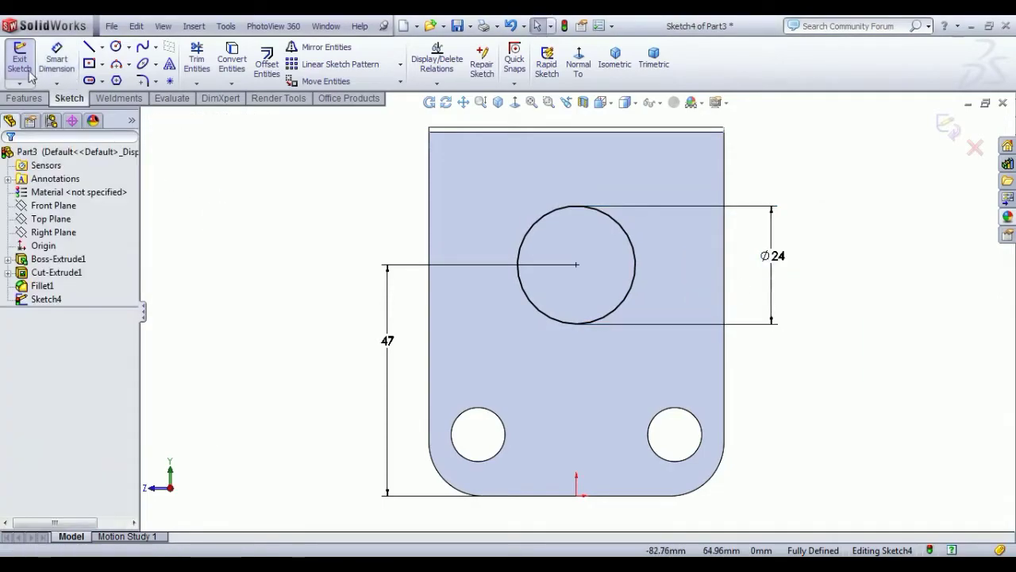
Finish the sketch and cut-extrude the 24 mm circle through the side wall with the Up To Next end condition
click(19, 60)
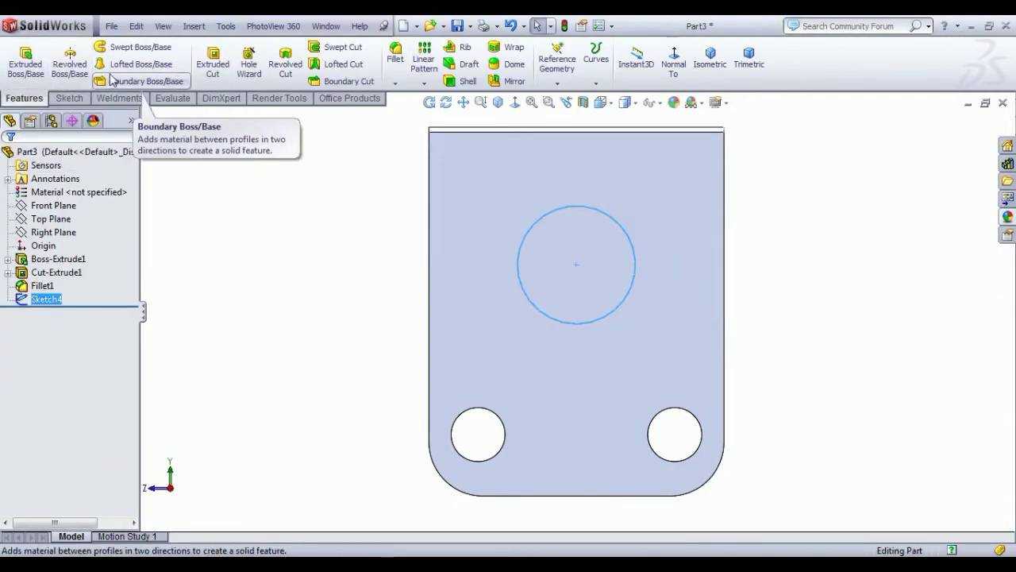
click(212, 62)
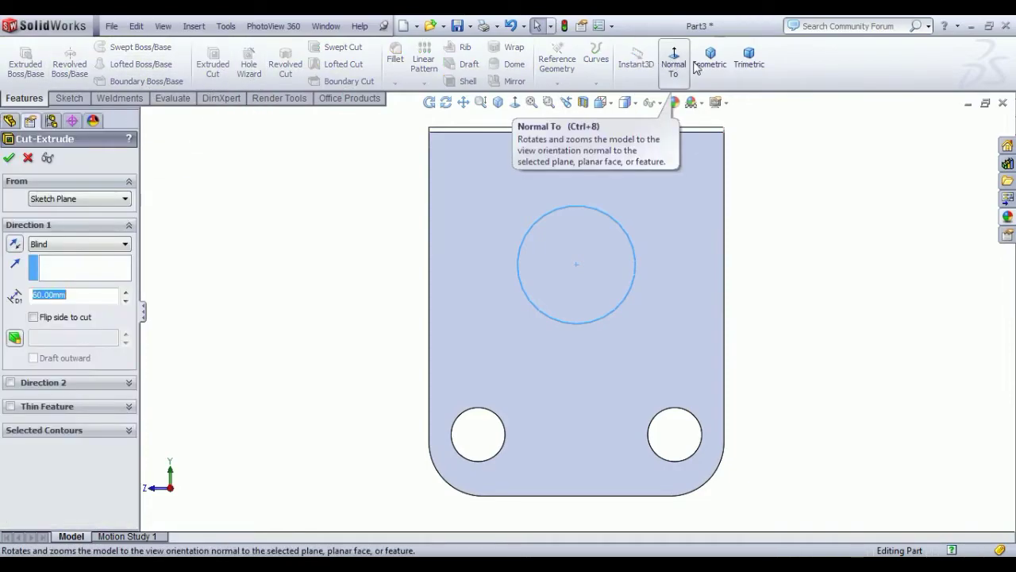
click(709, 60)
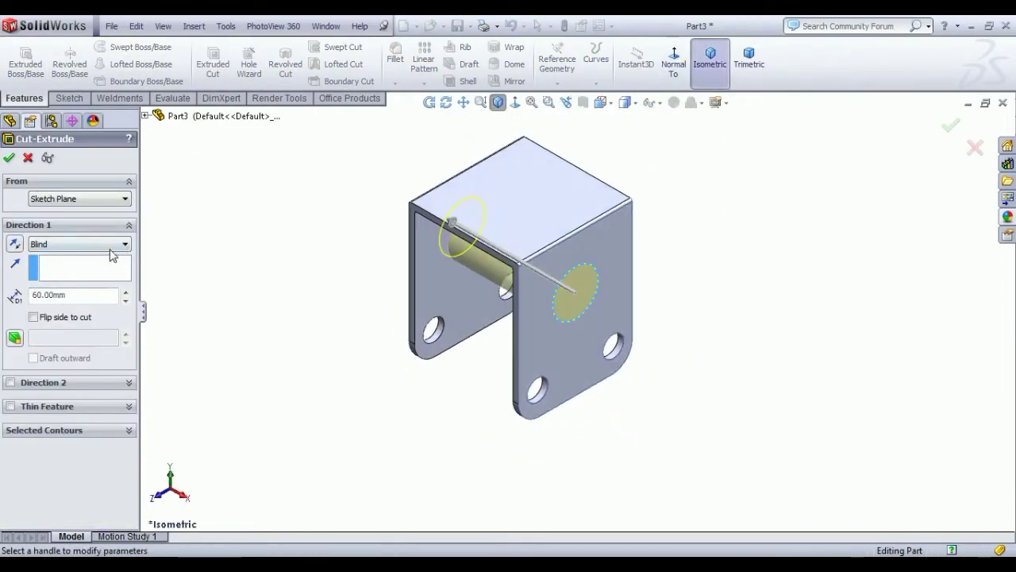
click(111, 246)
click(52, 279)
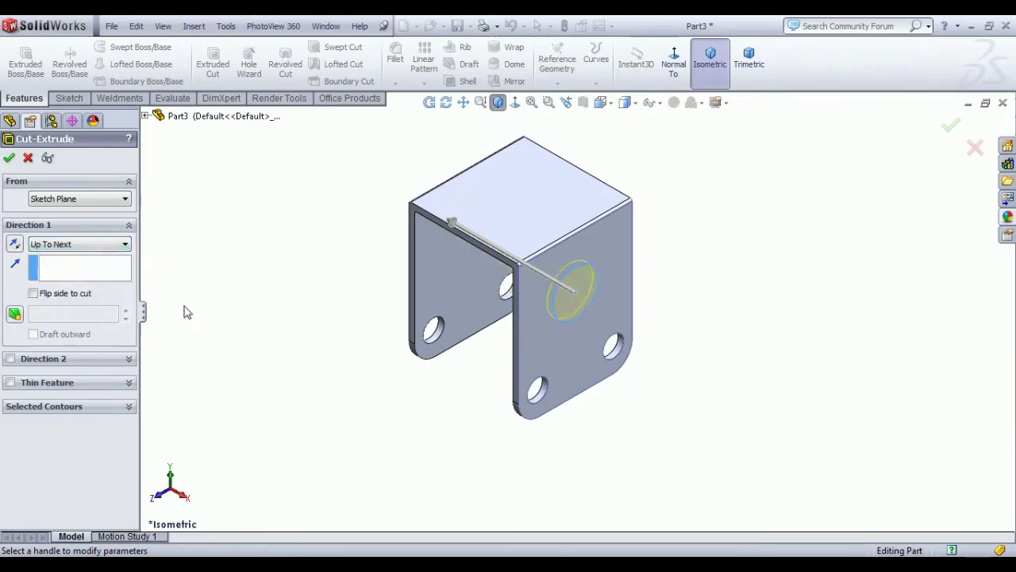
key(Return)
Start a sketch on the inner face of the wall with the large hole and convert the hole's edge into a sketch circle
middle_drag(418, 386, 500, 363)
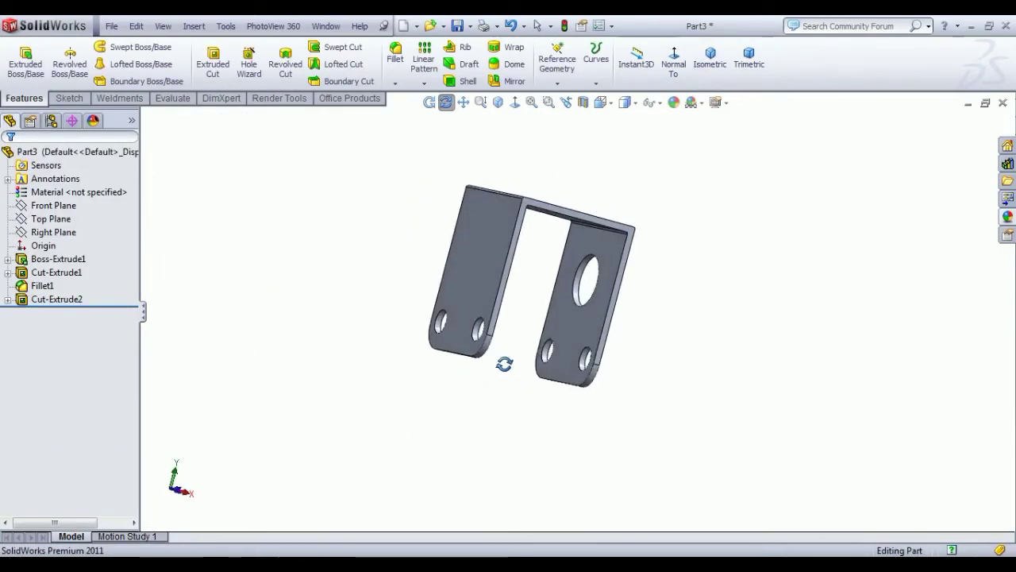
click(608, 344)
click(649, 284)
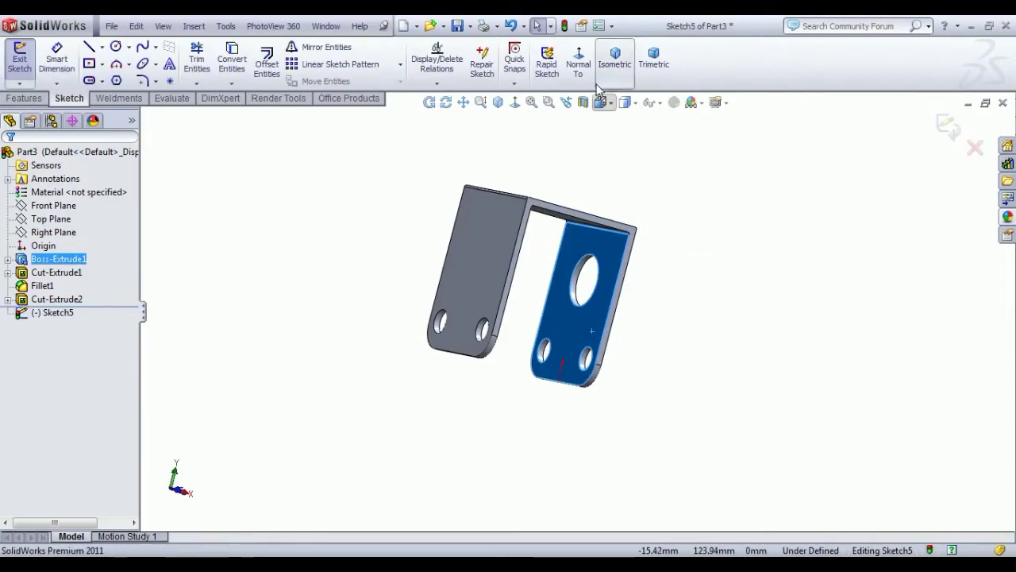
click(579, 65)
click(584, 71)
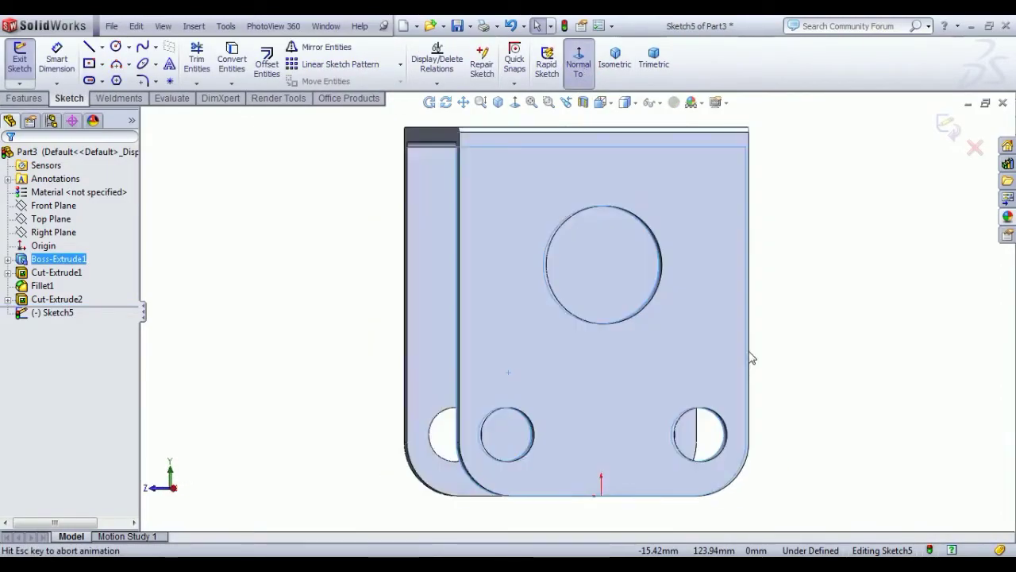
click(601, 318)
click(232, 59)
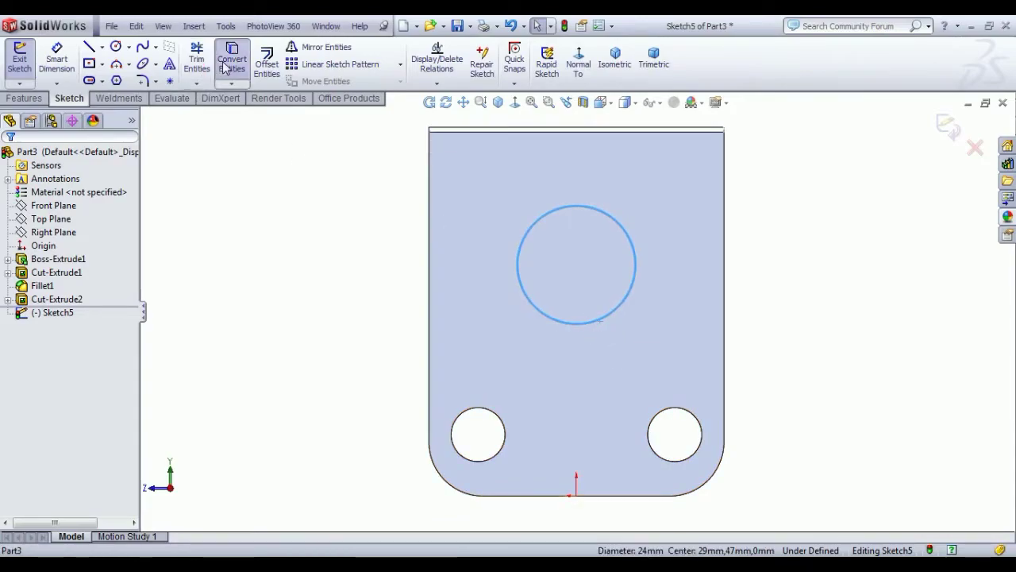
click(10, 161)
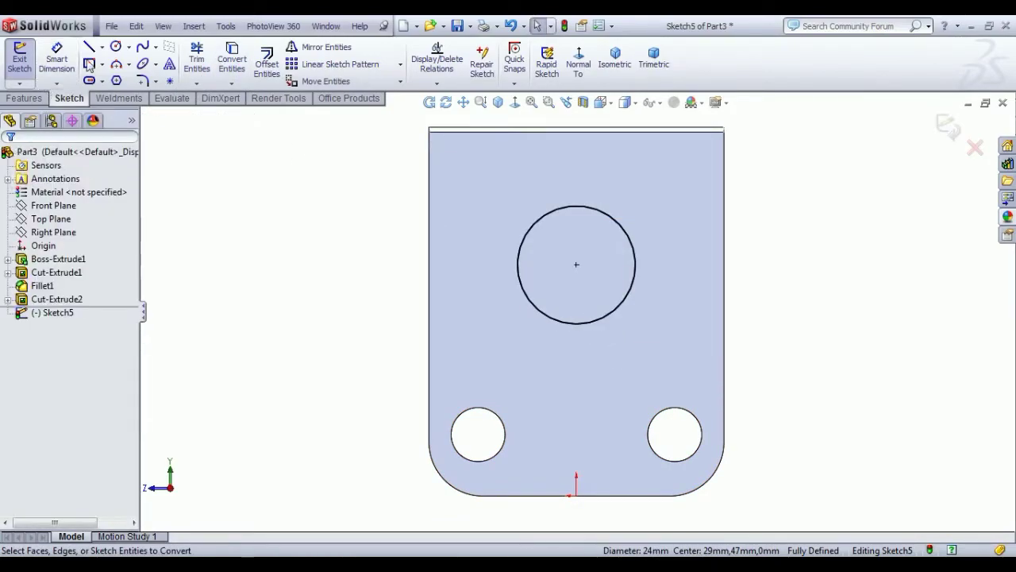
Draw a smaller circle concentric with the converted hole edge and dimension its diameter as 14 mm
click(116, 47)
click(577, 265)
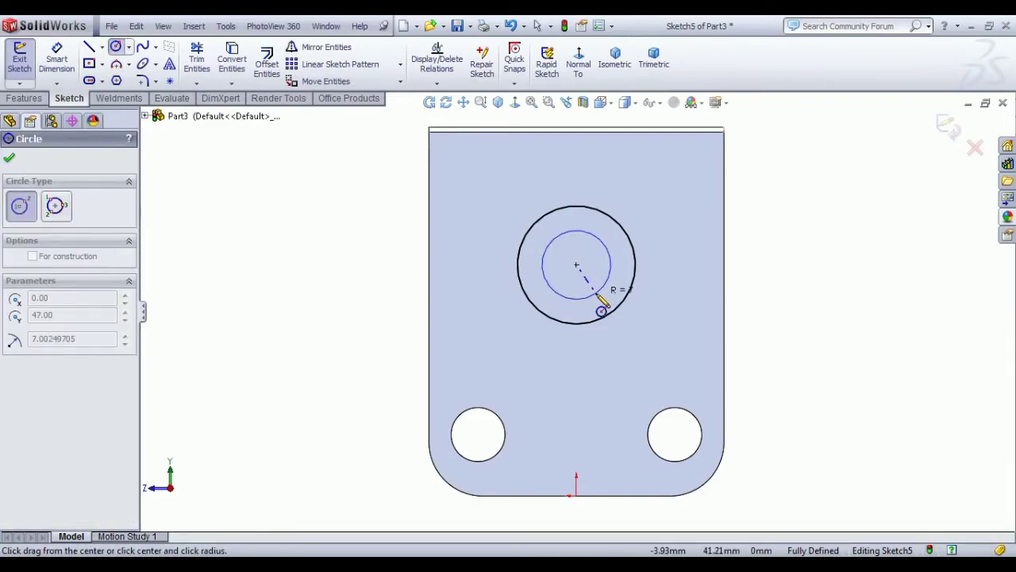
click(596, 294)
click(57, 59)
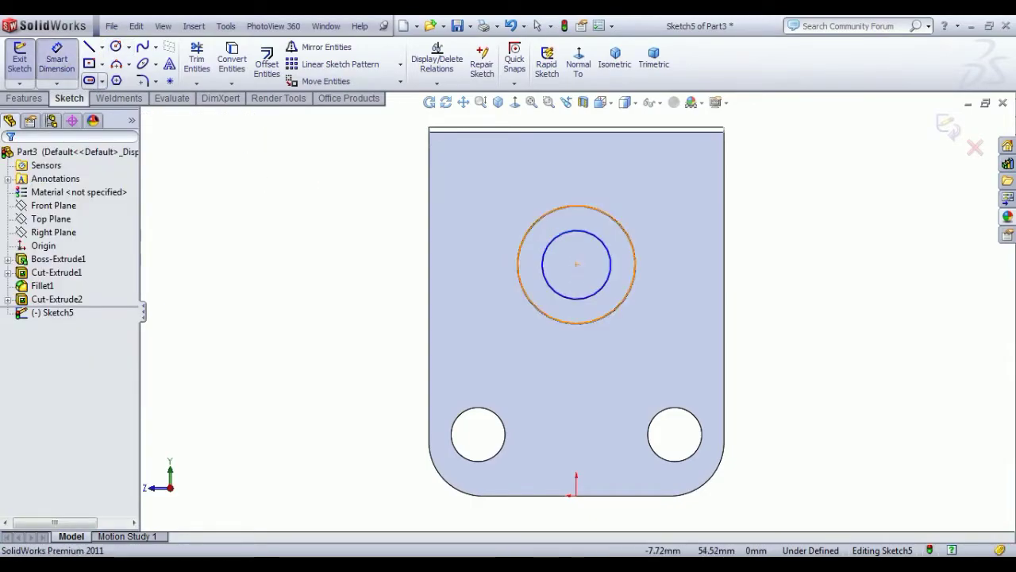
click(610, 264)
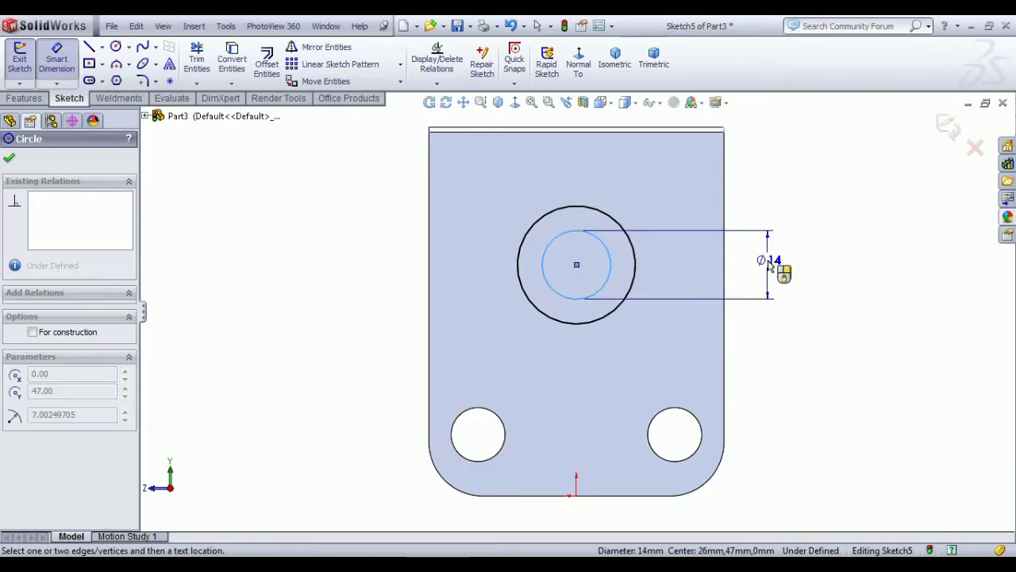
click(769, 266)
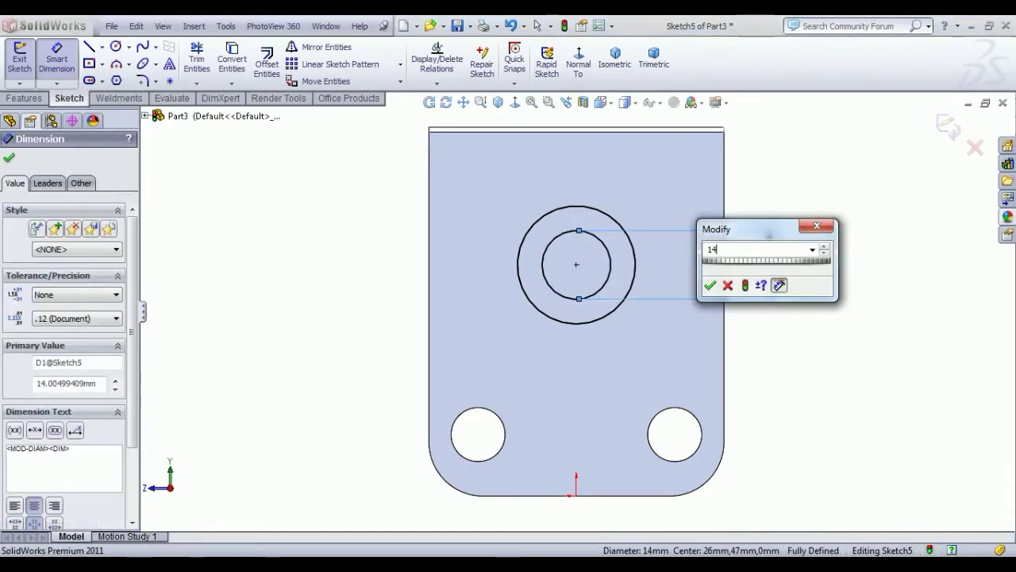
key(Return)
right_click(816, 199)
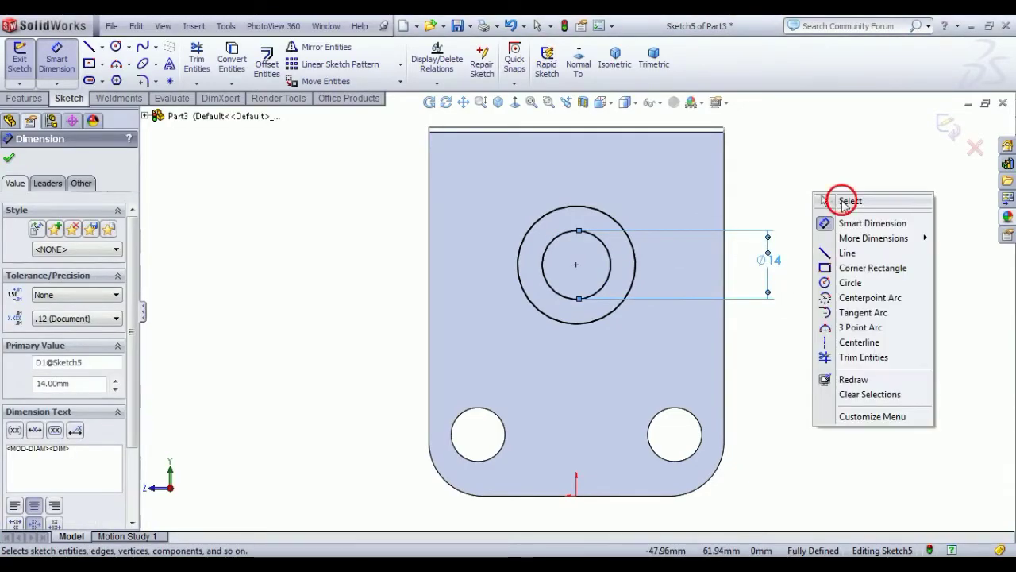
click(831, 198)
Finish the sketch and extrude the ring profile 60 mm in the reversed direction, outward from the side wall
middle_drag(810, 286, 863, 323)
key(f)
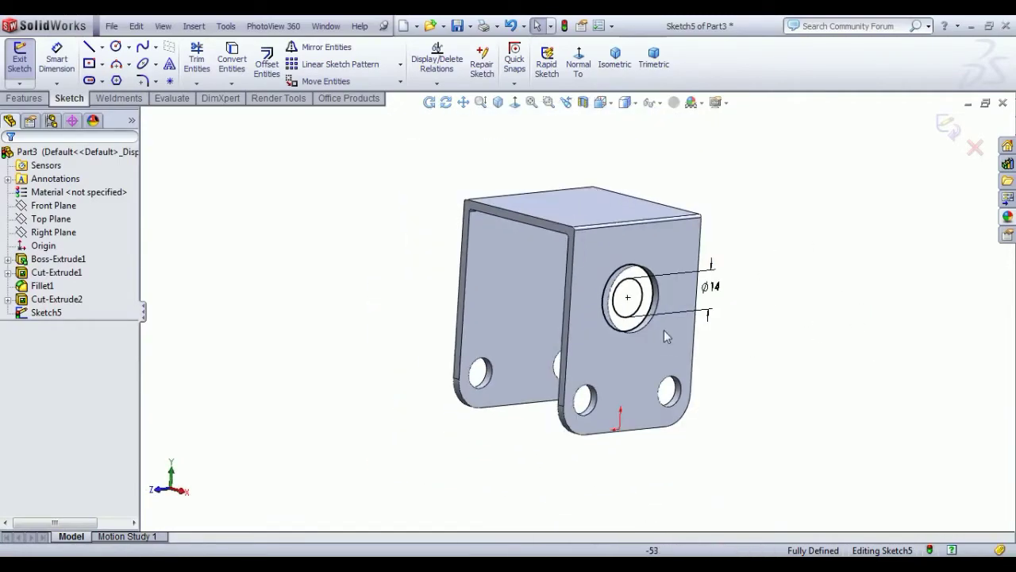
click(19, 69)
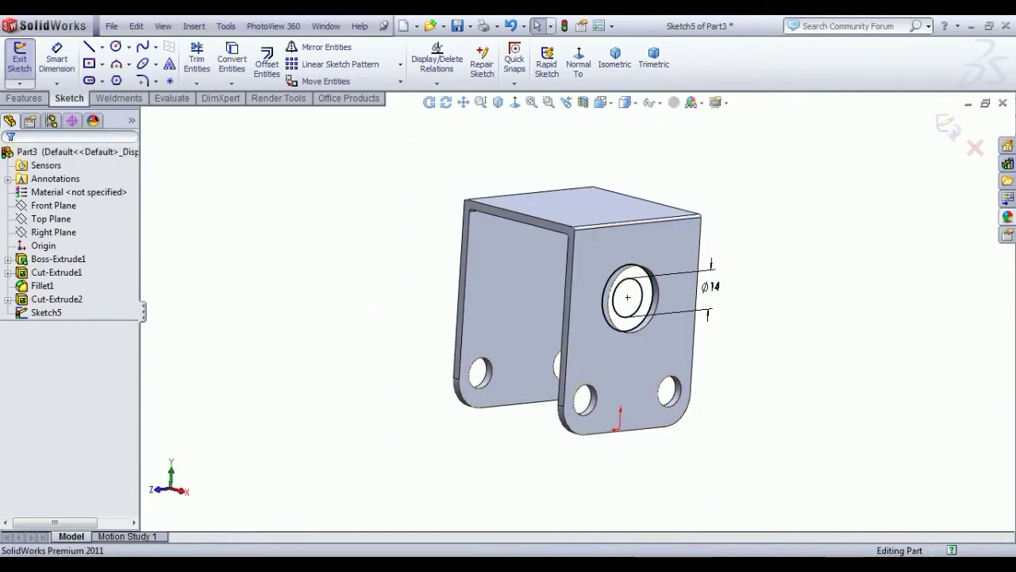
click(28, 68)
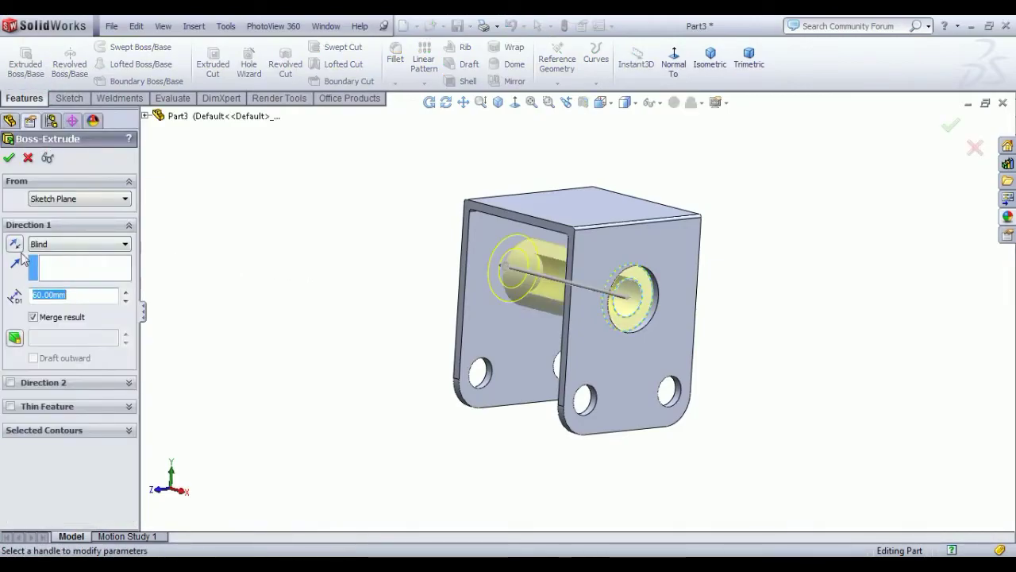
click(15, 245)
middle_drag(322, 279, 336, 294)
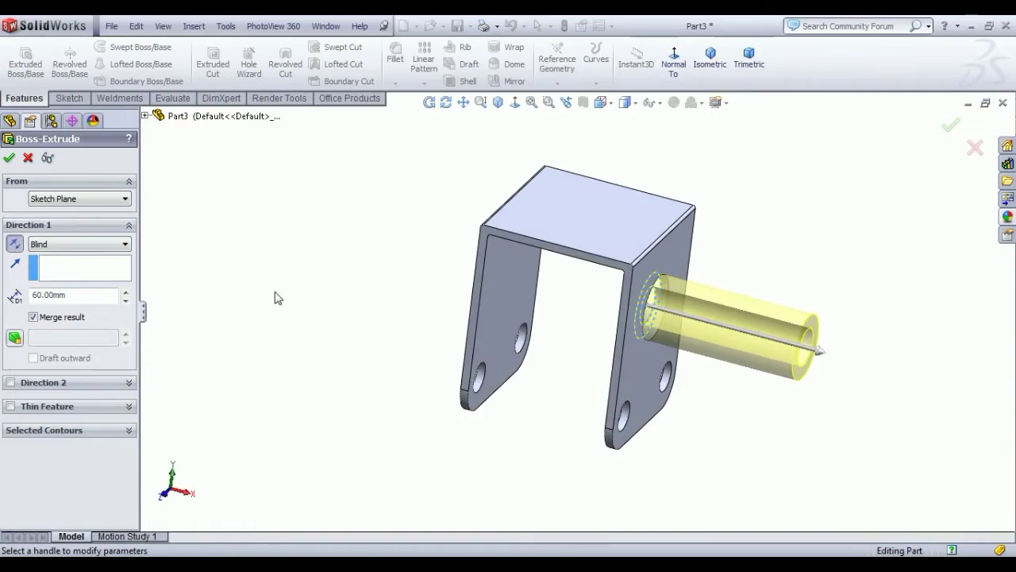
key(Return)
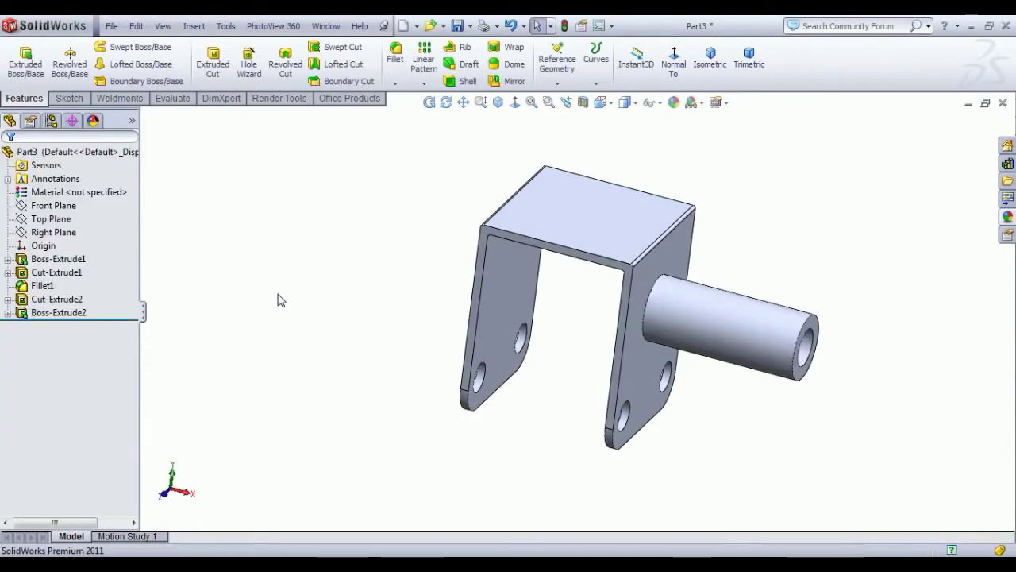
Edit the tubular boss extrusion and set its depth to 12 mm
click(76, 312)
click(82, 270)
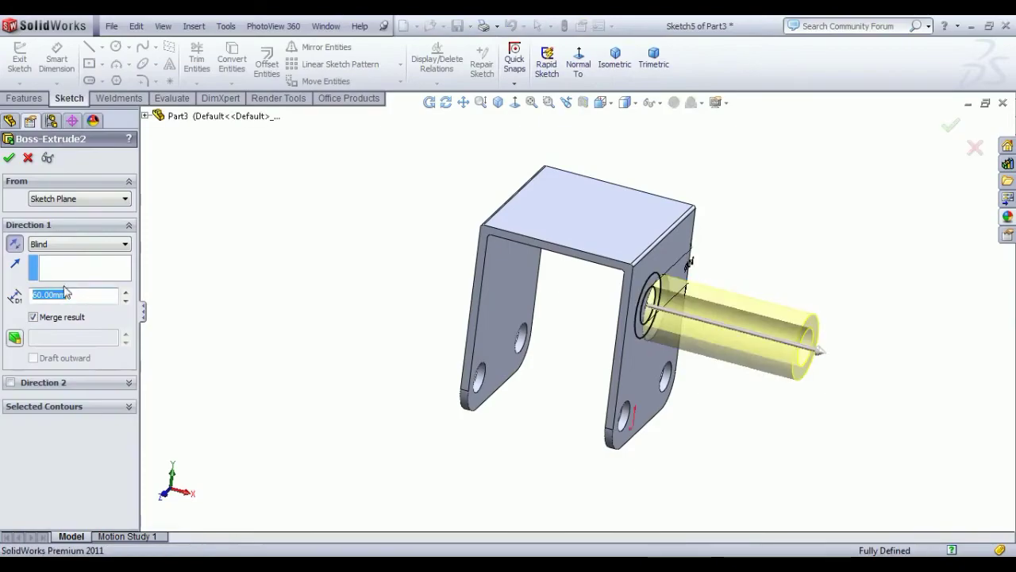
key(Return)
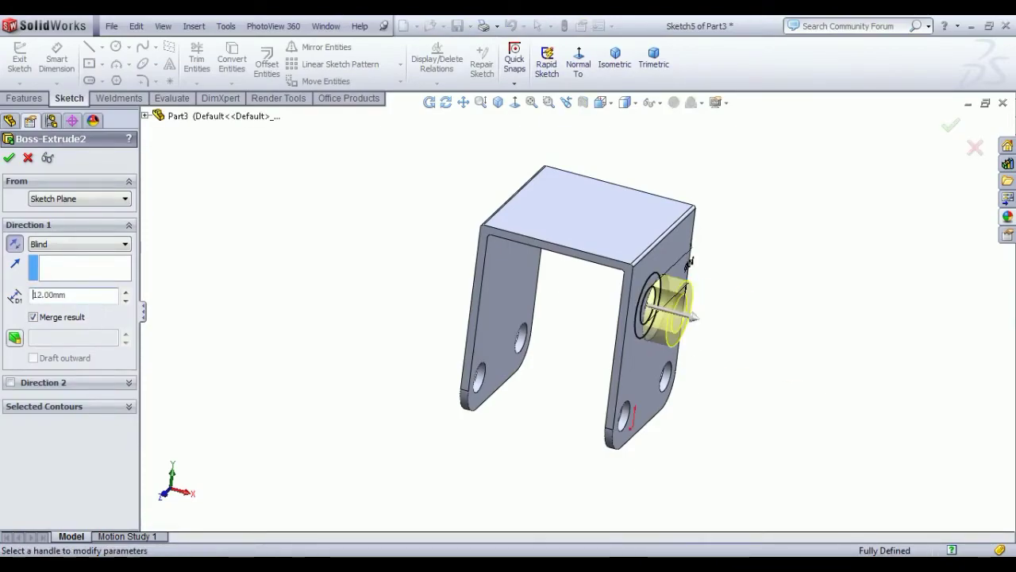
click(8, 158)
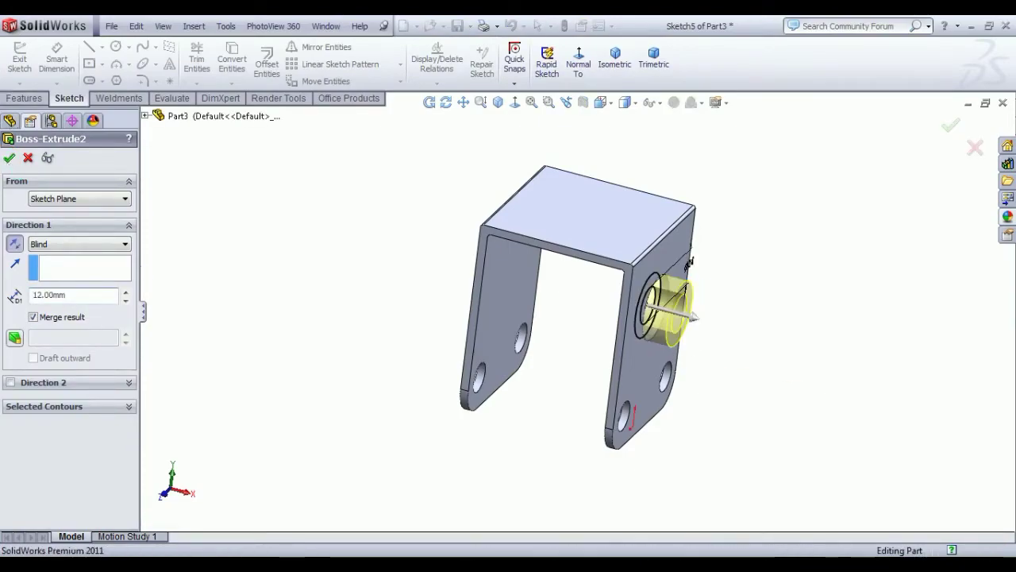
Start a sketch on the Front Plane and draw a centre rectangle about 70 mm by 25 mm above the channel's top
mouse_move(420, 322)
middle_down()
mouse_move(517, 344)
mouse_move(445, 313)
mouse_move(337, 310)
mouse_move(406, 317)
middle_up()
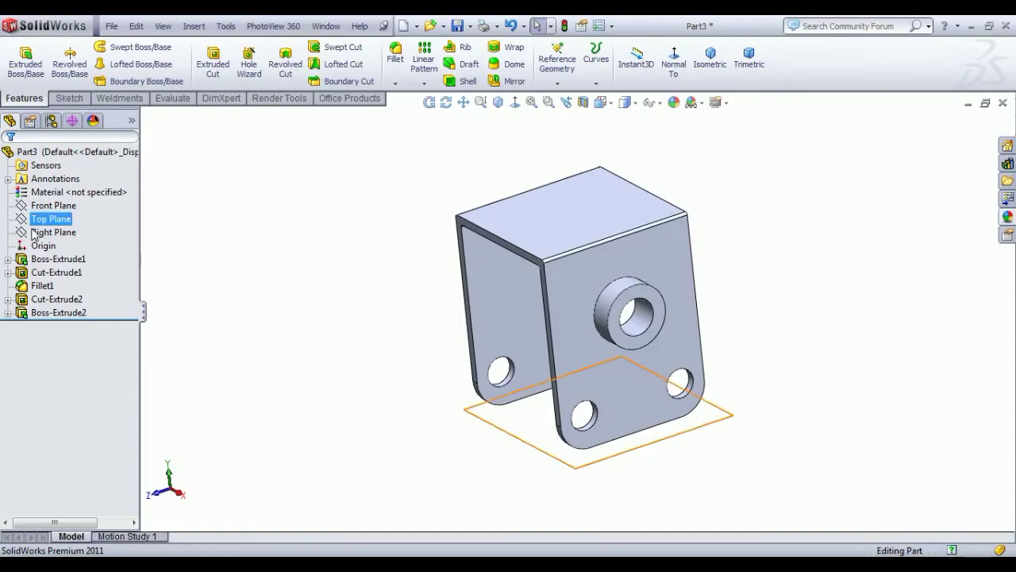
click(53, 206)
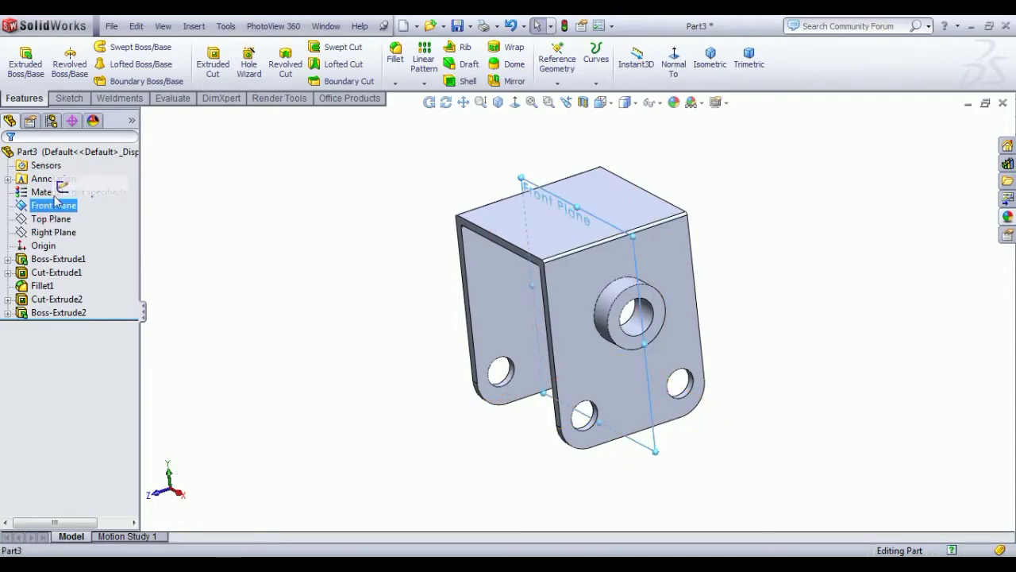
click(62, 187)
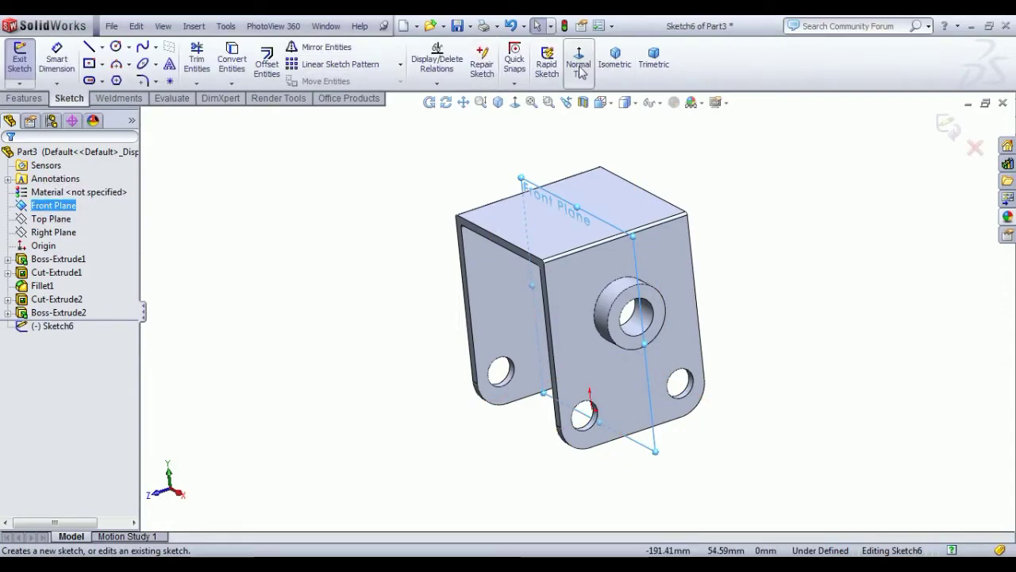
click(578, 68)
scroll(581, 210, down, 3)
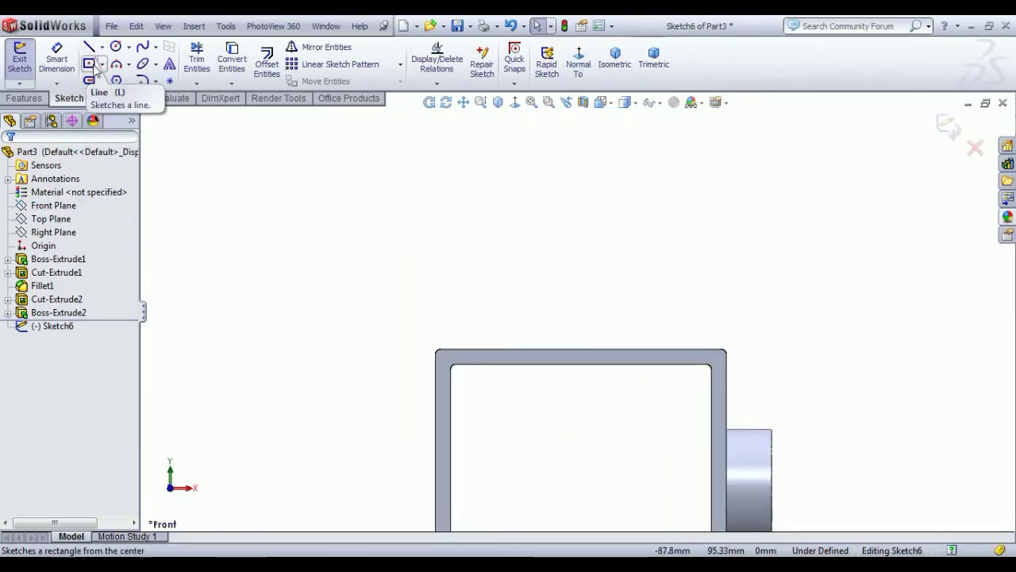
click(89, 67)
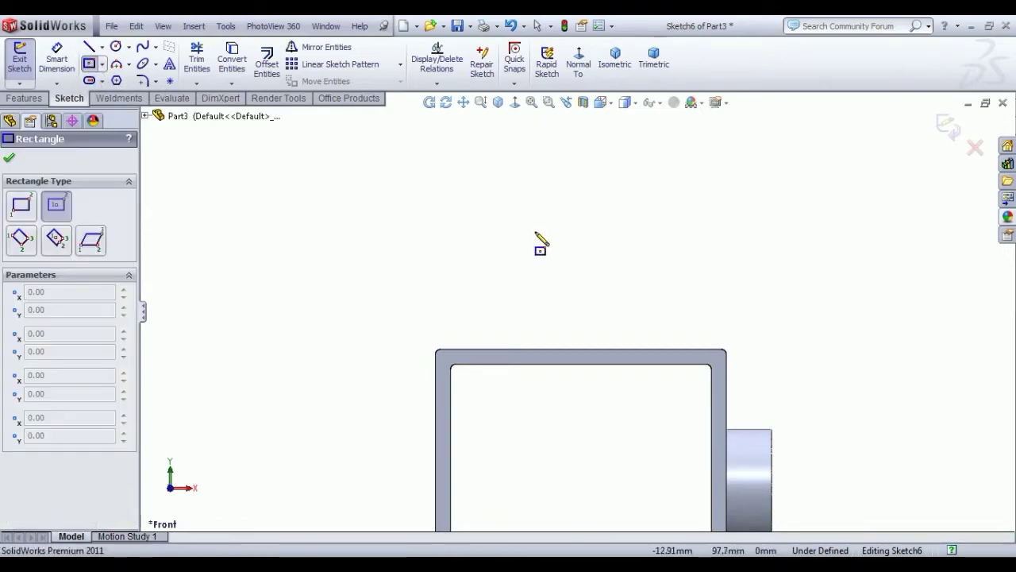
click(581, 267)
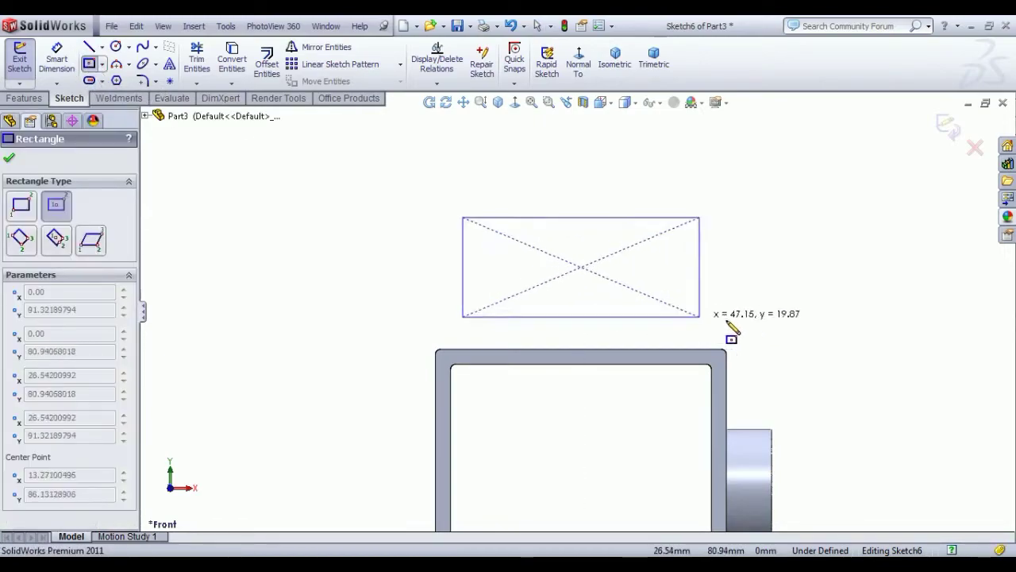
click(756, 329)
right_click(837, 268)
click(858, 266)
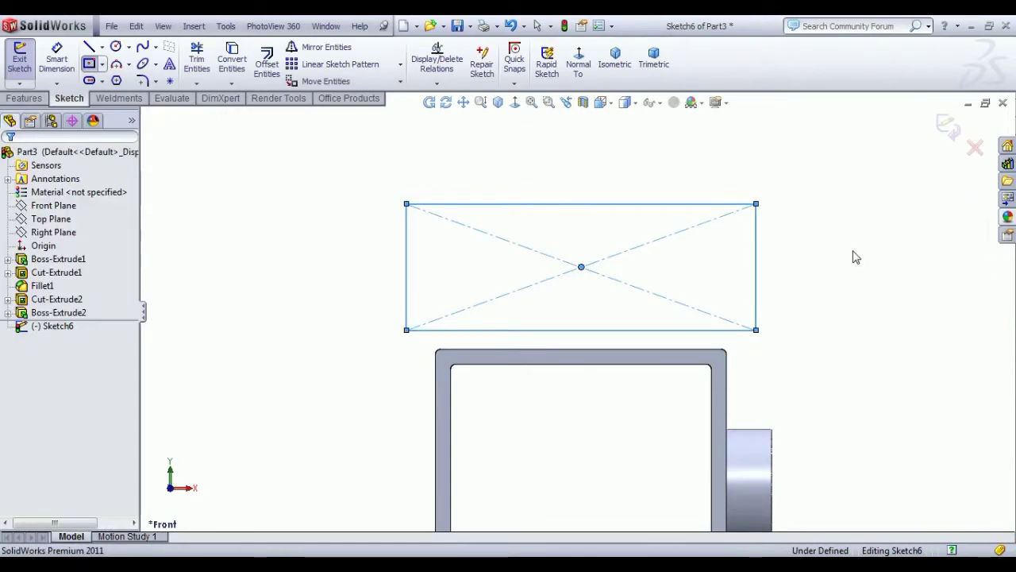
Make the rectangle's bottom line collinear with the channel's top outer edge
click(592, 341)
ctrl+click(598, 350)
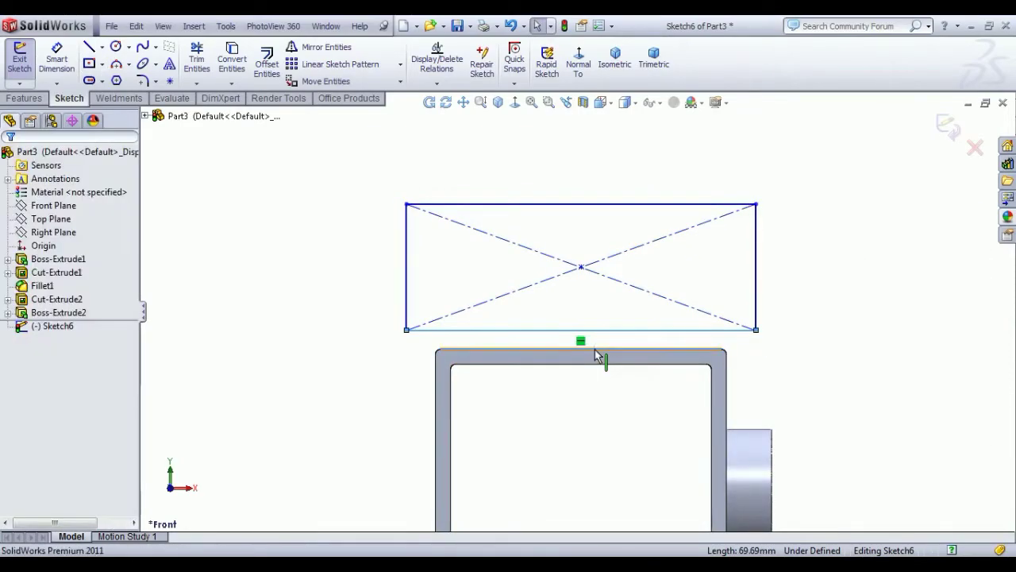
click(636, 286)
click(887, 365)
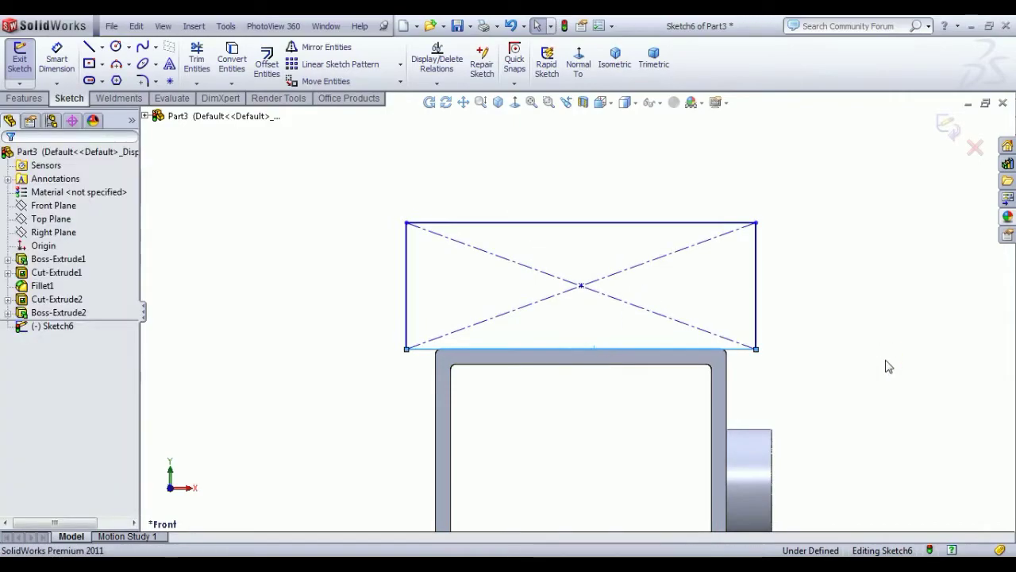
Make the rectangle's left line collinear with the outer edge of the channel's left wall
click(405, 309)
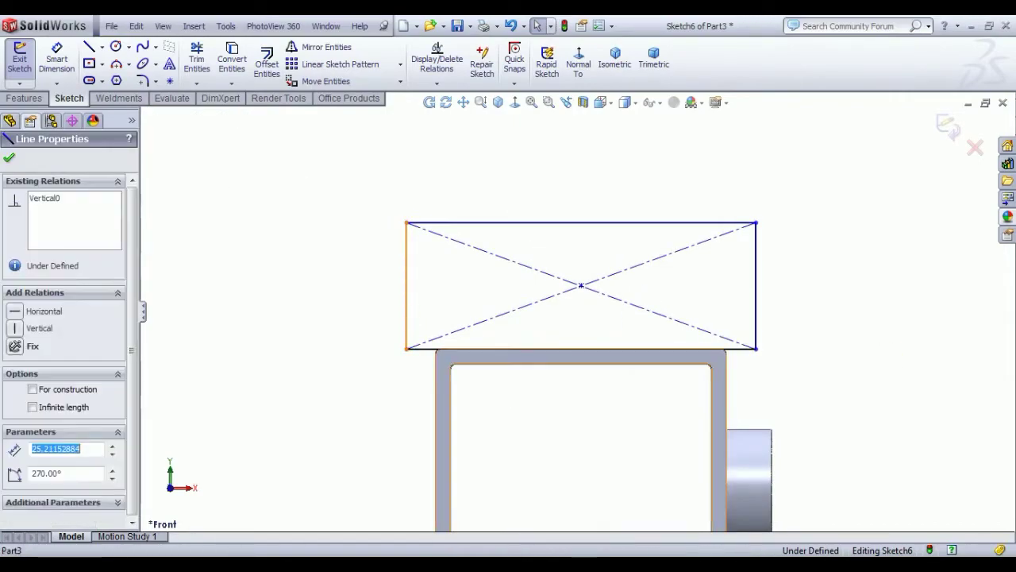
ctrl+click(437, 411)
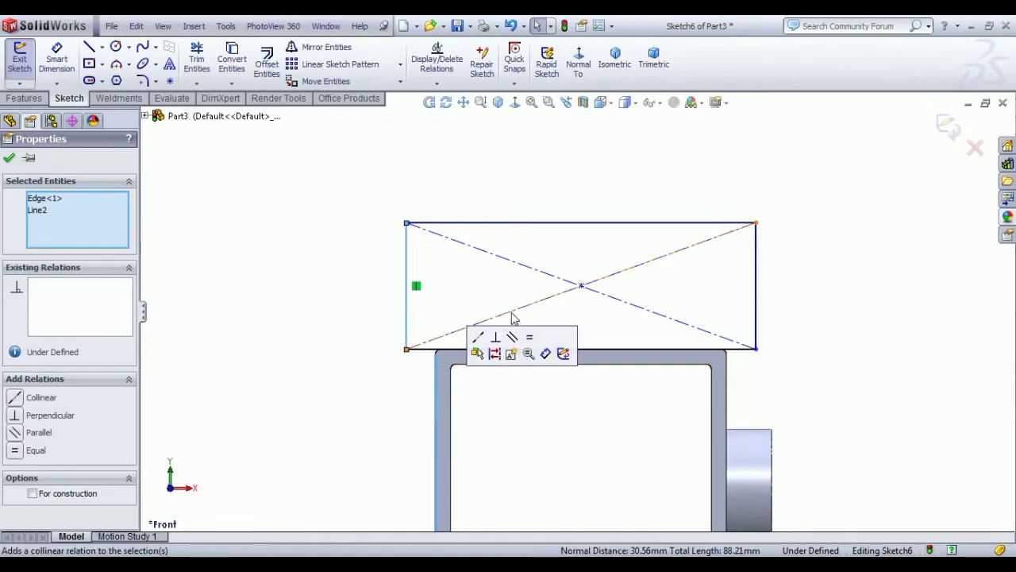
click(477, 337)
click(577, 311)
Make the rectangle's right line collinear with the outer edge of the channel's right wall
scroll(578, 311, up, 5)
scroll(599, 338, down, 5)
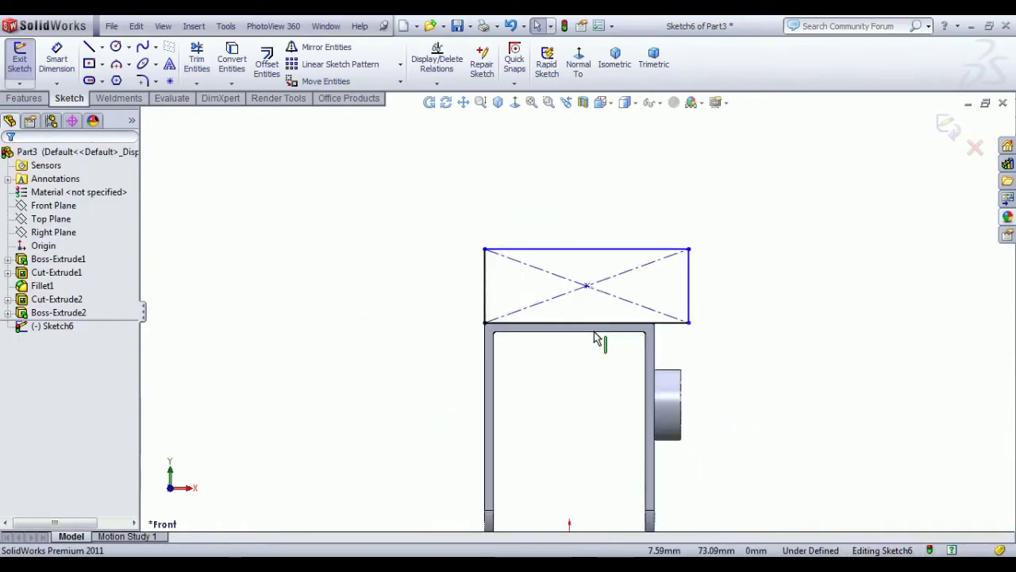
click(789, 268)
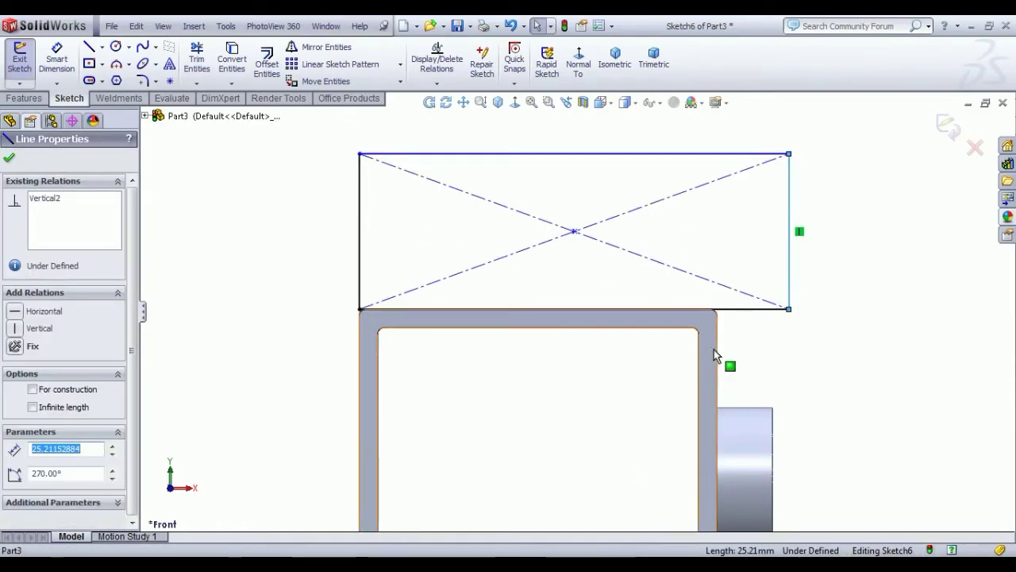
ctrl+click(718, 354)
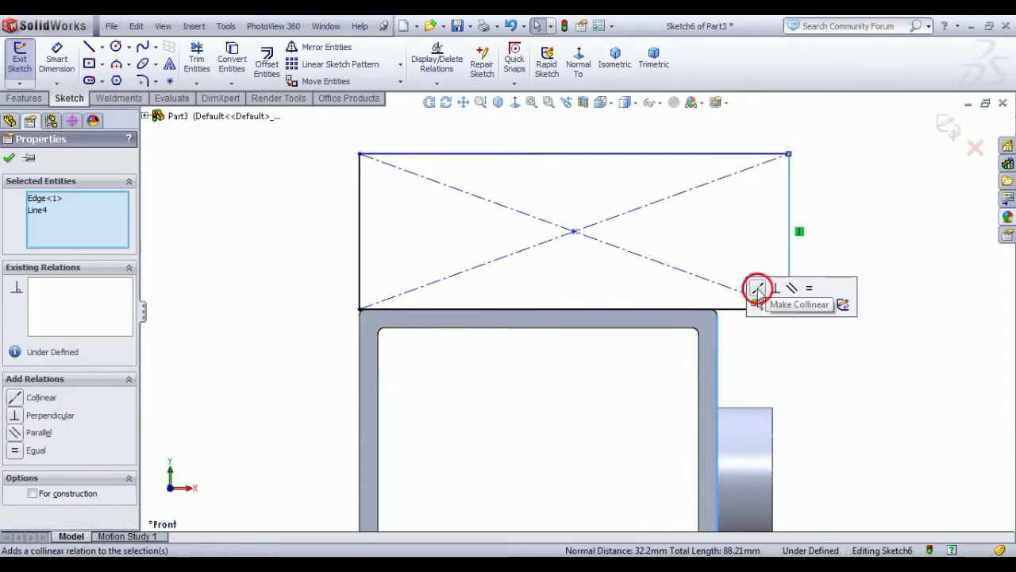
click(756, 289)
Dimension the rectangle's left line and set its height to 28 mm
click(54, 57)
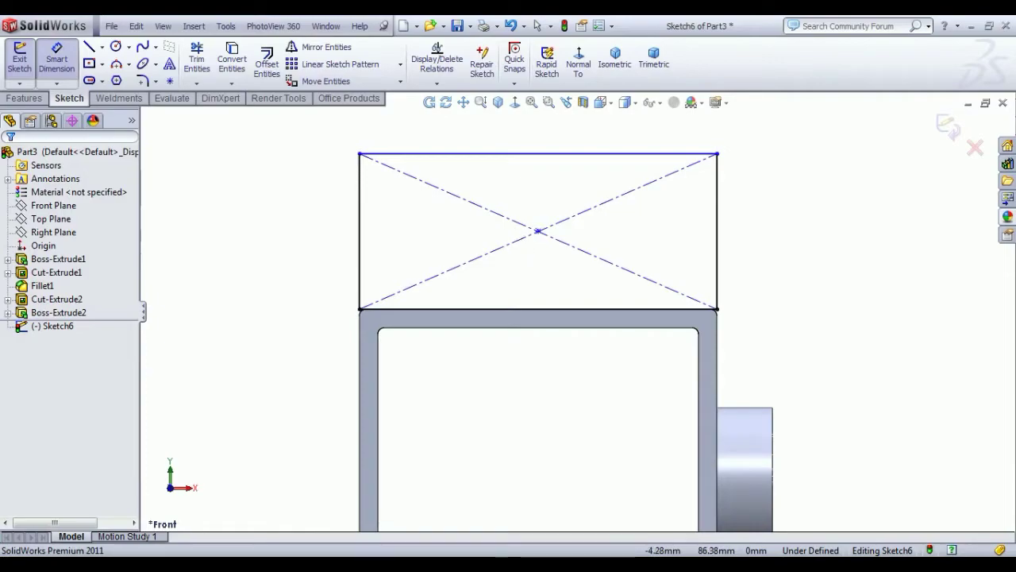
click(358, 238)
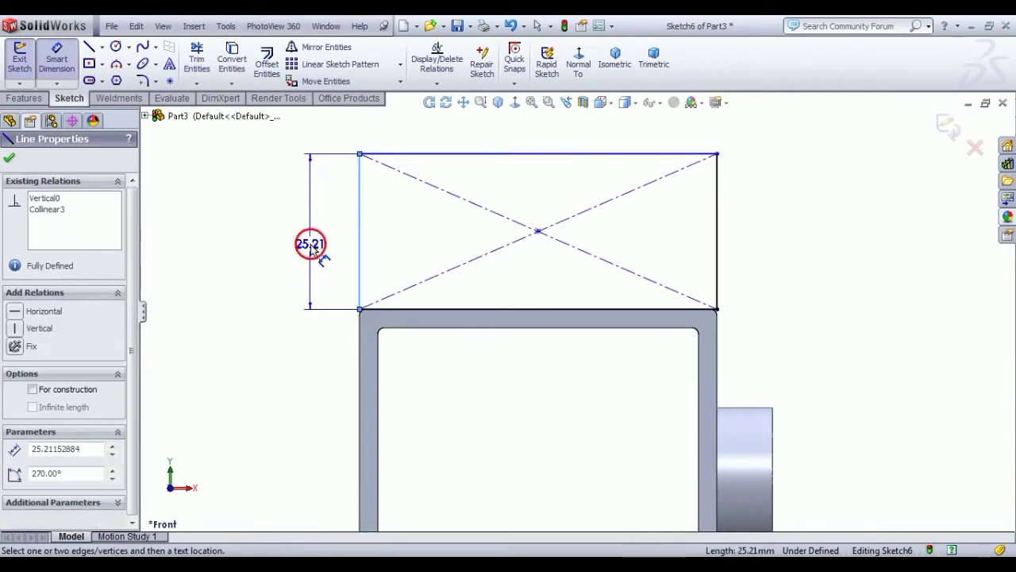
click(312, 243)
key(Return)
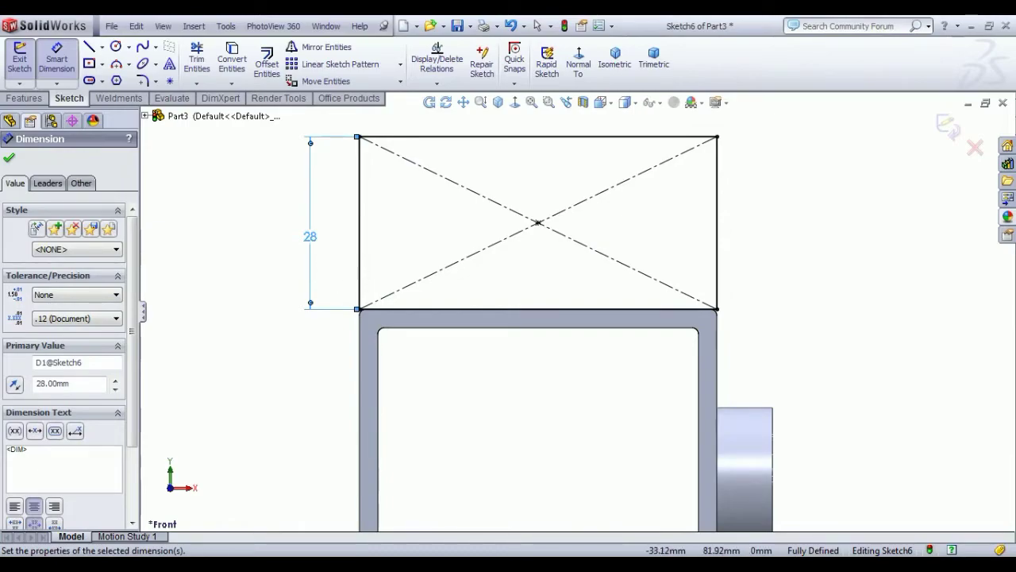
scroll(508, 219, up, 1)
right_click(222, 205)
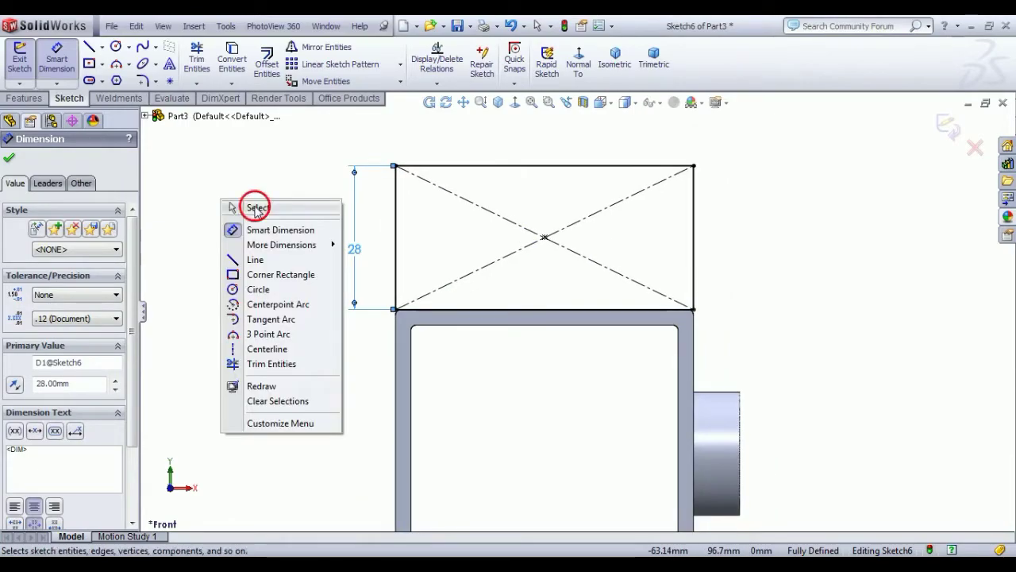
click(253, 206)
Offset the rectangle's left, bottom and right lines 3 mm inward
click(267, 67)
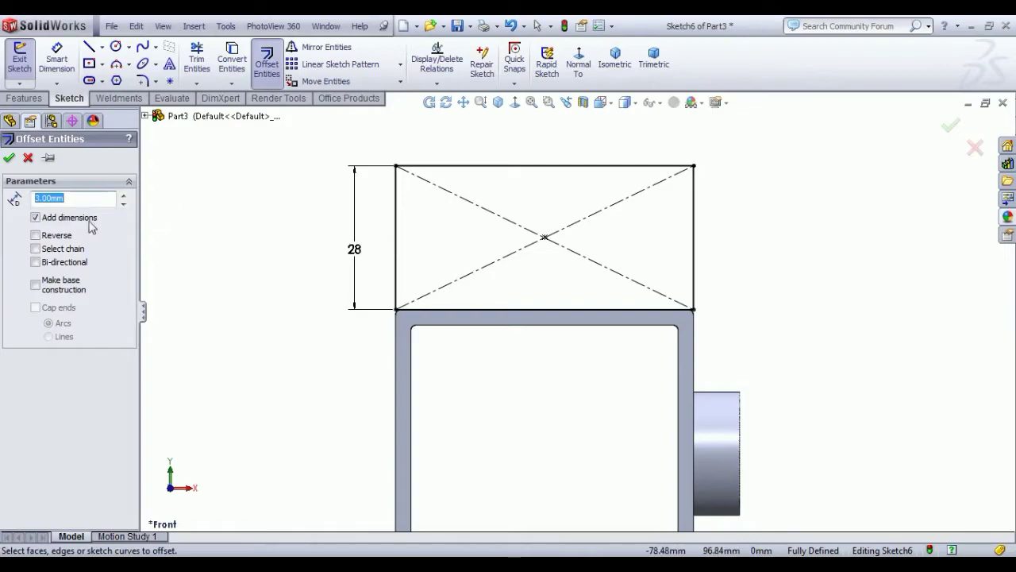
click(396, 222)
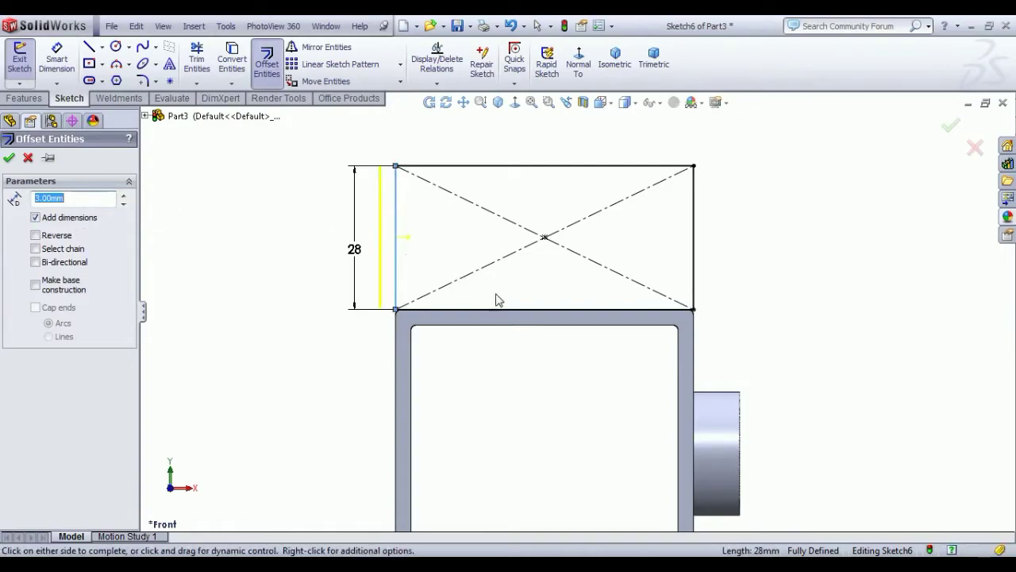
click(540, 309)
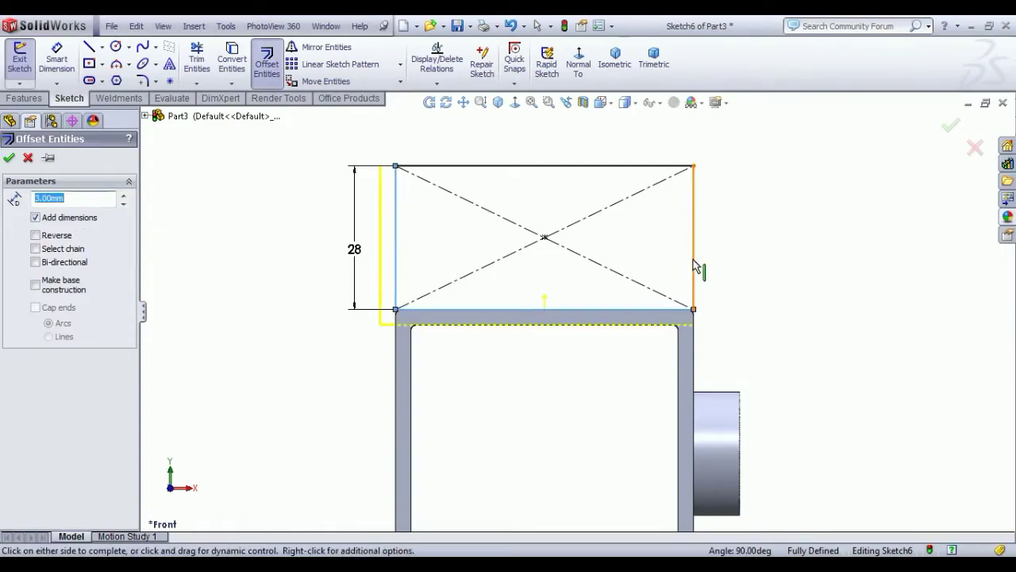
click(694, 267)
click(626, 248)
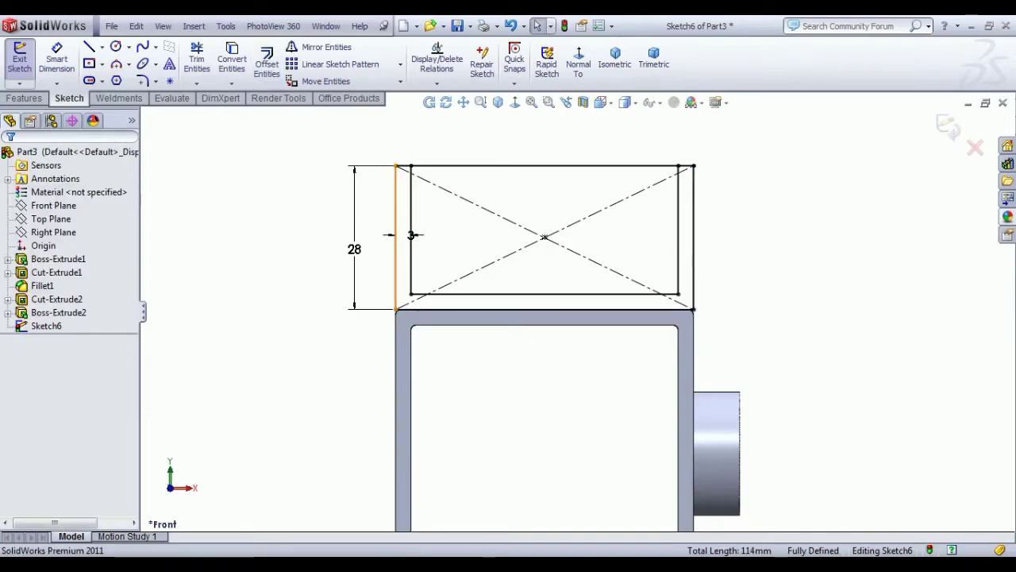
Trim away the rectangle's top line between the two inner offset lines to leave an open U profile
click(198, 63)
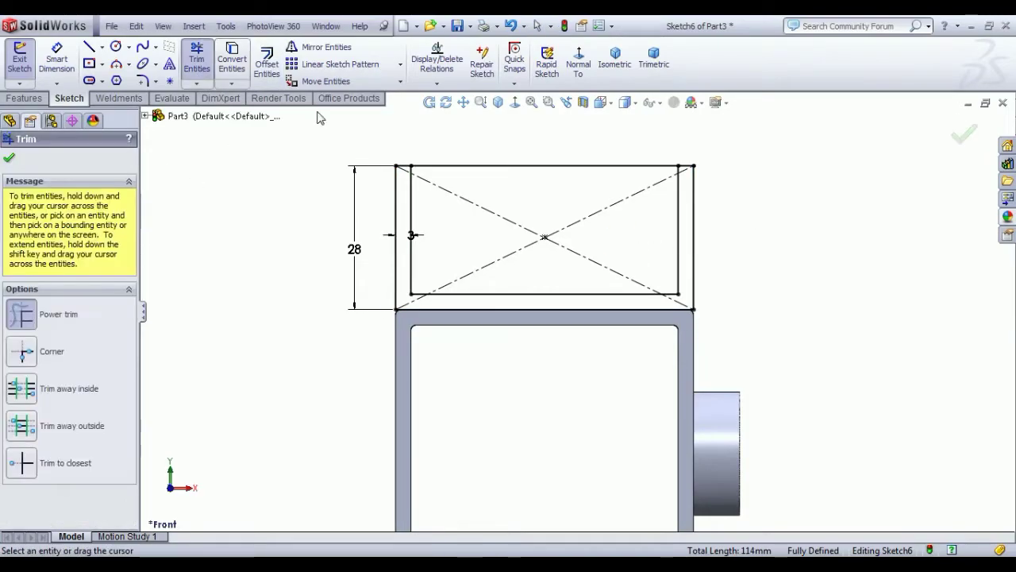
drag(578, 174, 553, 172)
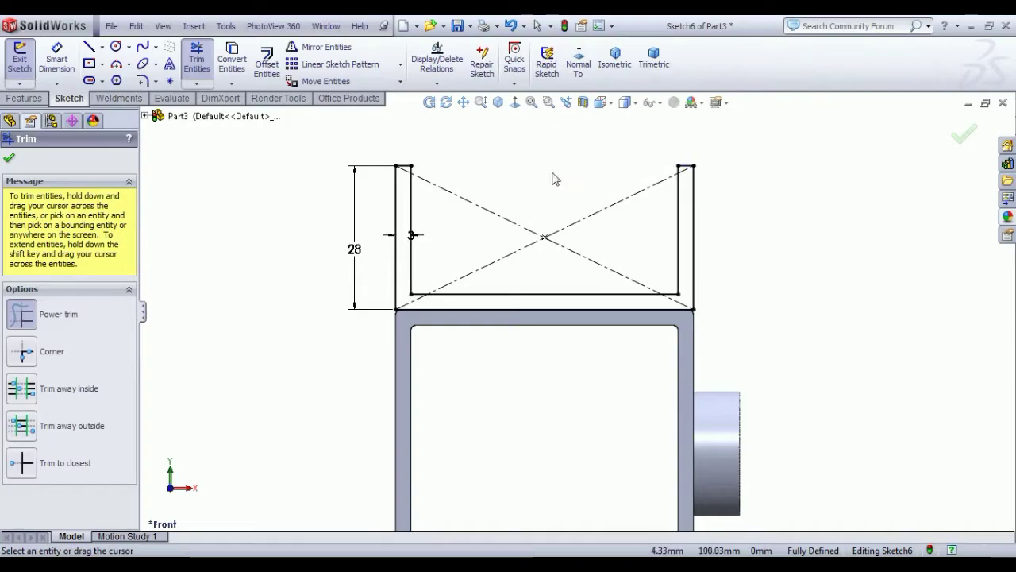
right_click(536, 167)
click(545, 170)
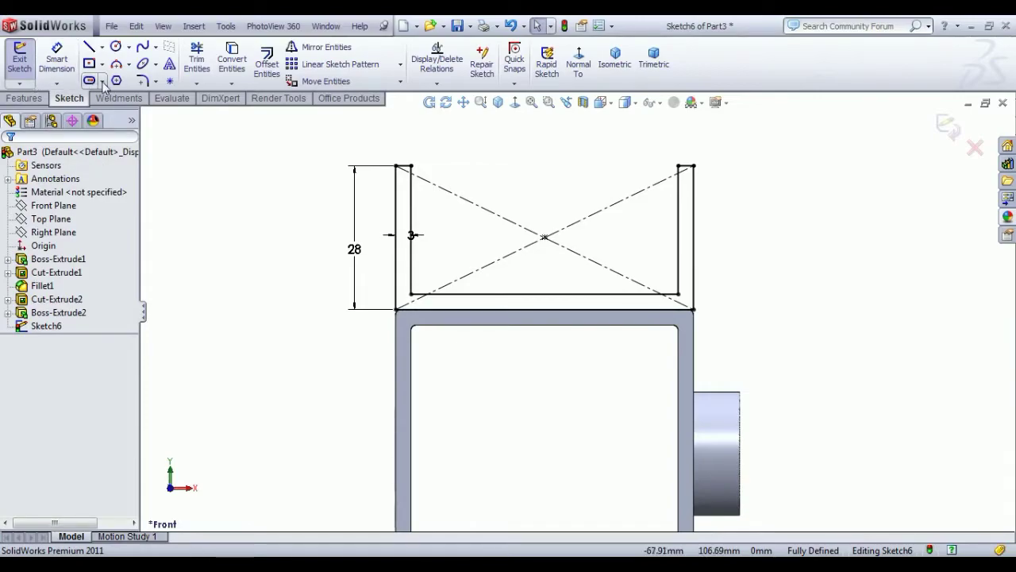
Add 2 mm sketch fillets to the two inner and two outer bottom corners of the U profile
click(143, 83)
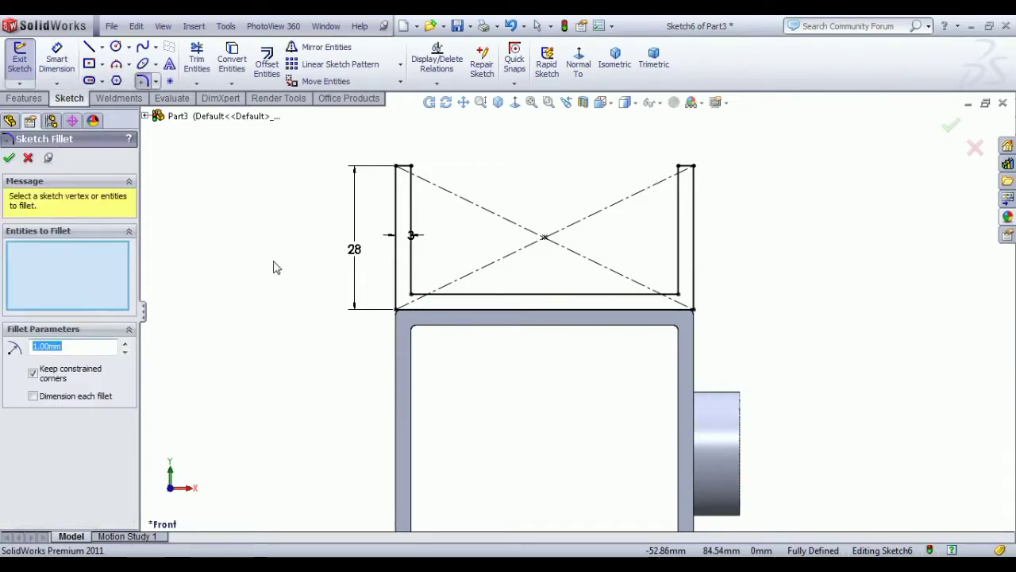
scroll(420, 343, down, 3)
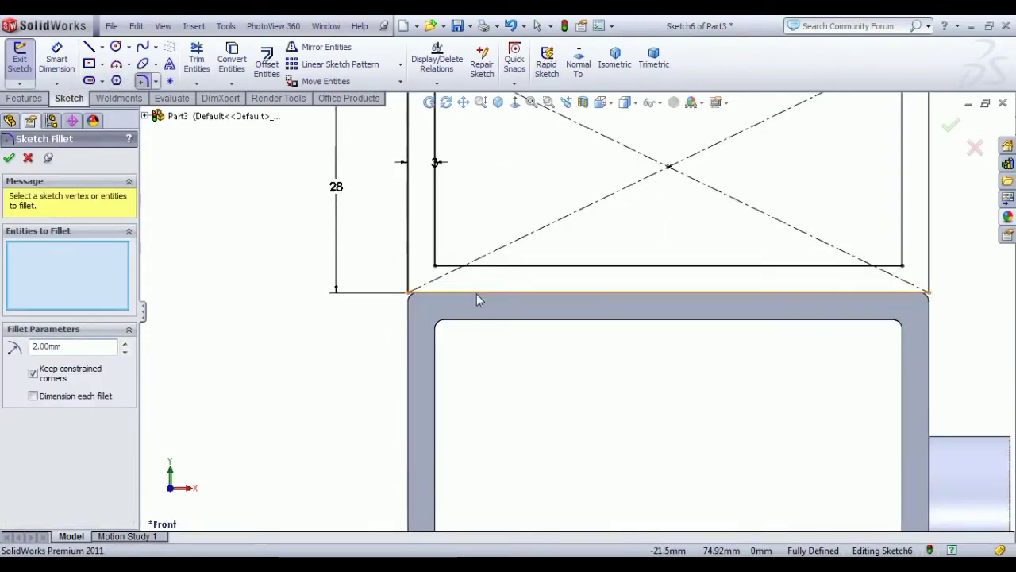
click(435, 266)
click(413, 289)
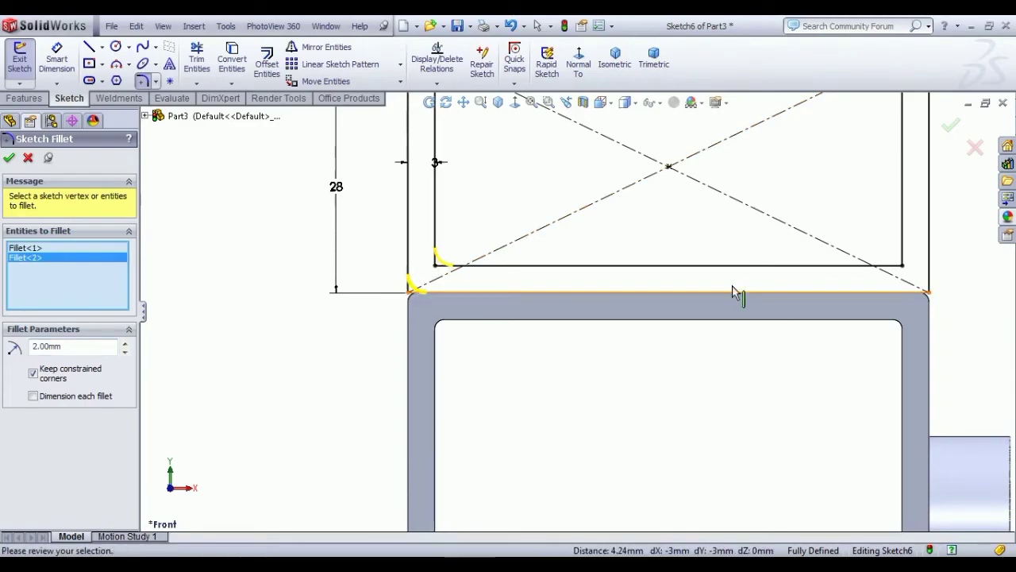
click(901, 266)
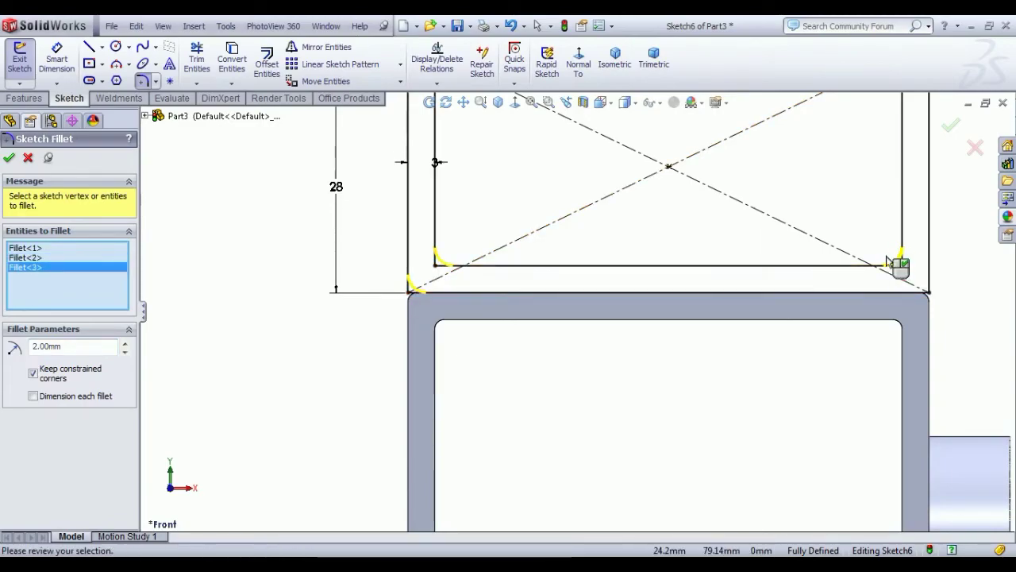
click(930, 293)
key(Return)
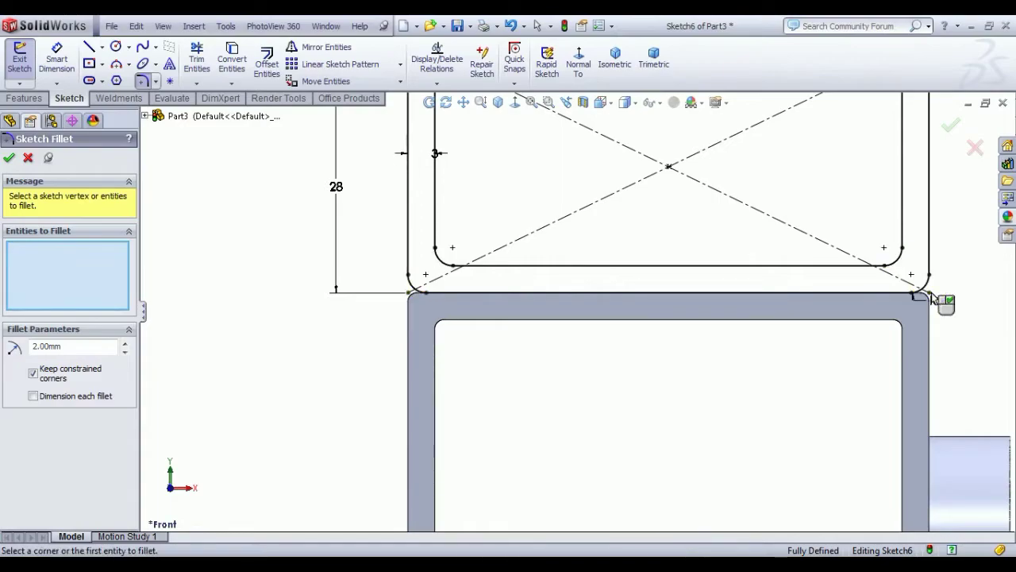
click(9, 158)
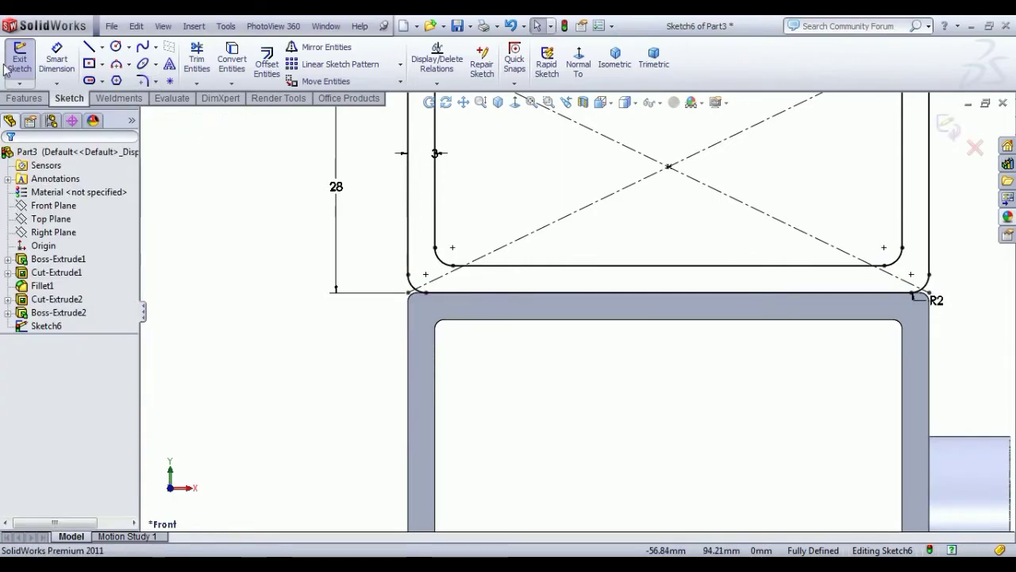
Close the sketch and extrude the U profile as a merged boss, Mid Plane, 25 mm deep
click(20, 59)
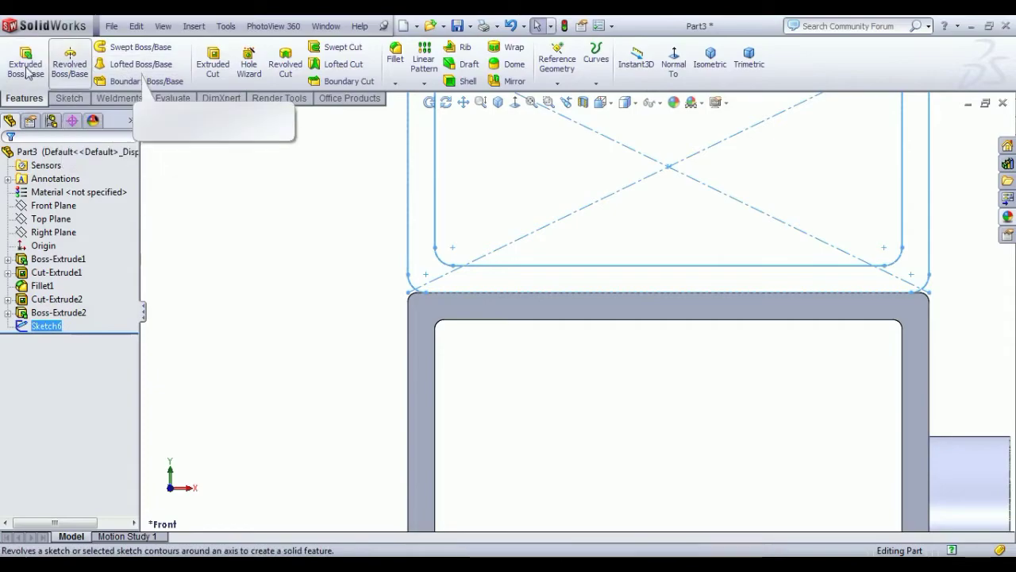
click(32, 65)
click(699, 76)
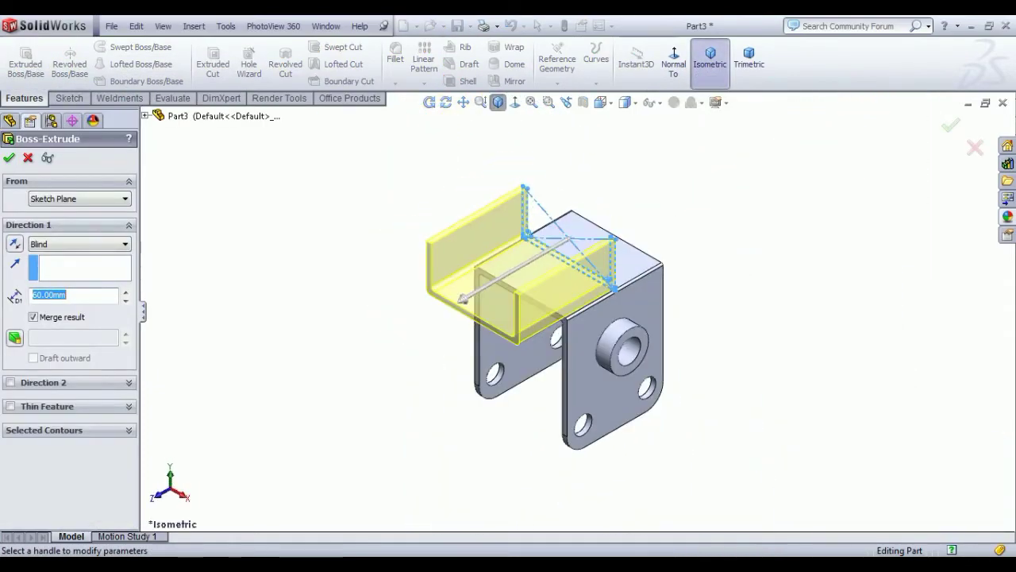
click(46, 243)
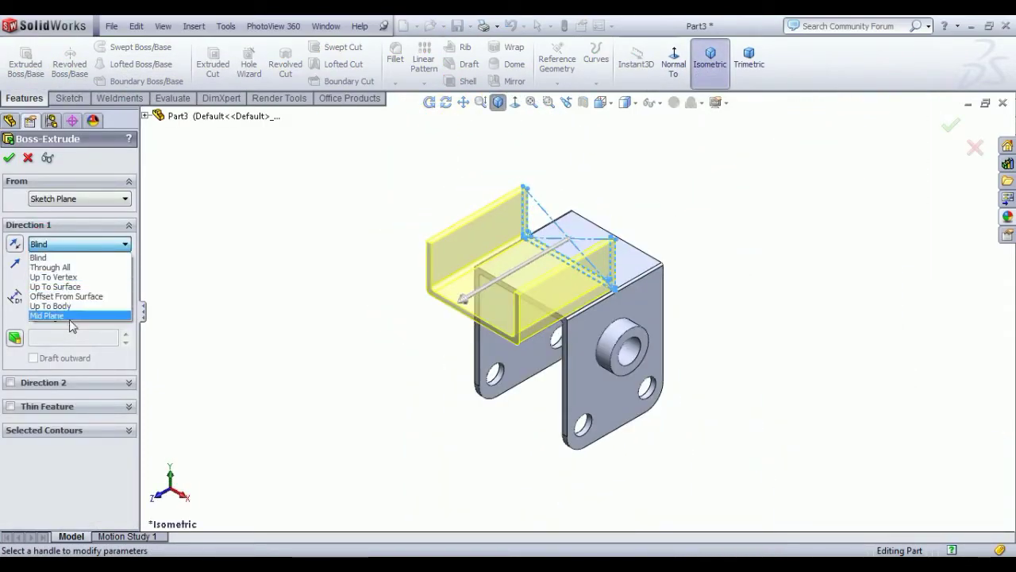
click(75, 321)
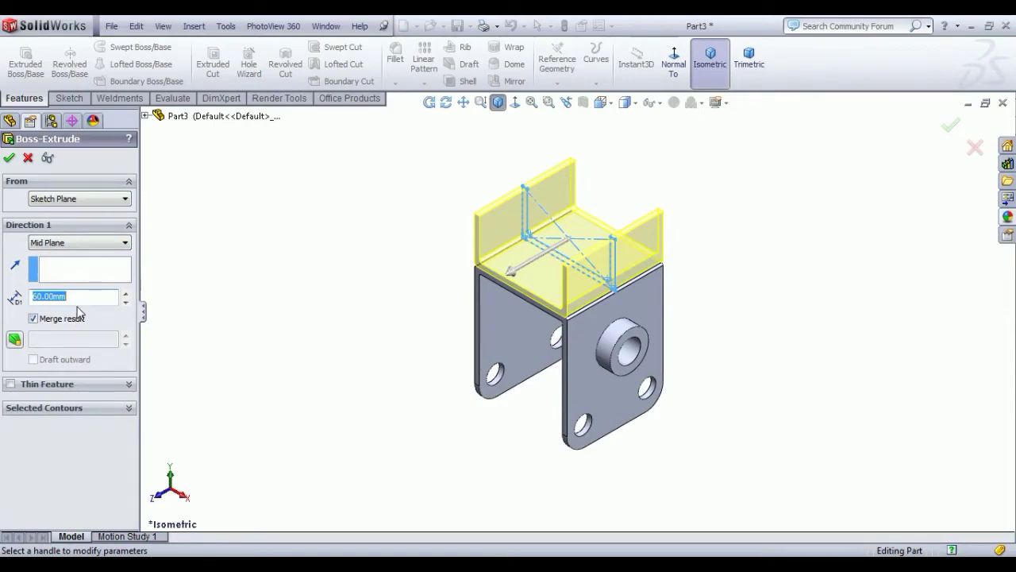
text(25)
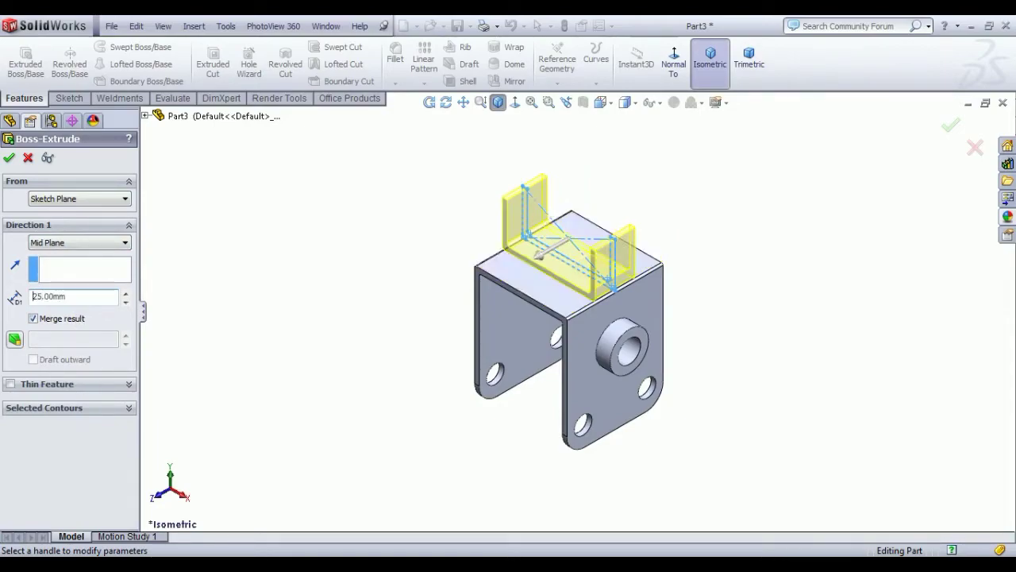
click(8, 158)
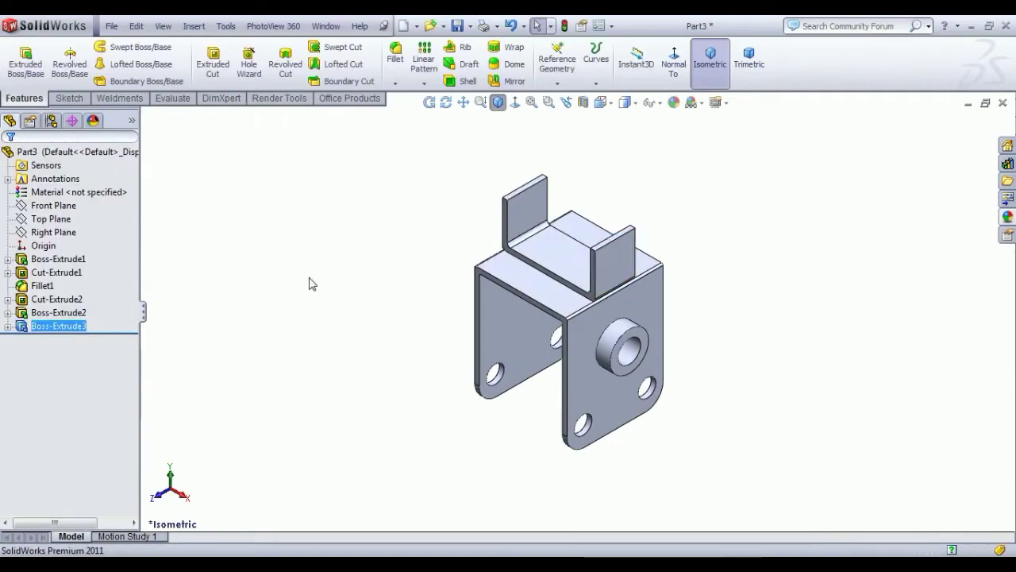
Start a sketch on the outer face of the upper U's right flange and draw a circle about 8.8 mm in diameter above the face's centre
click(609, 261)
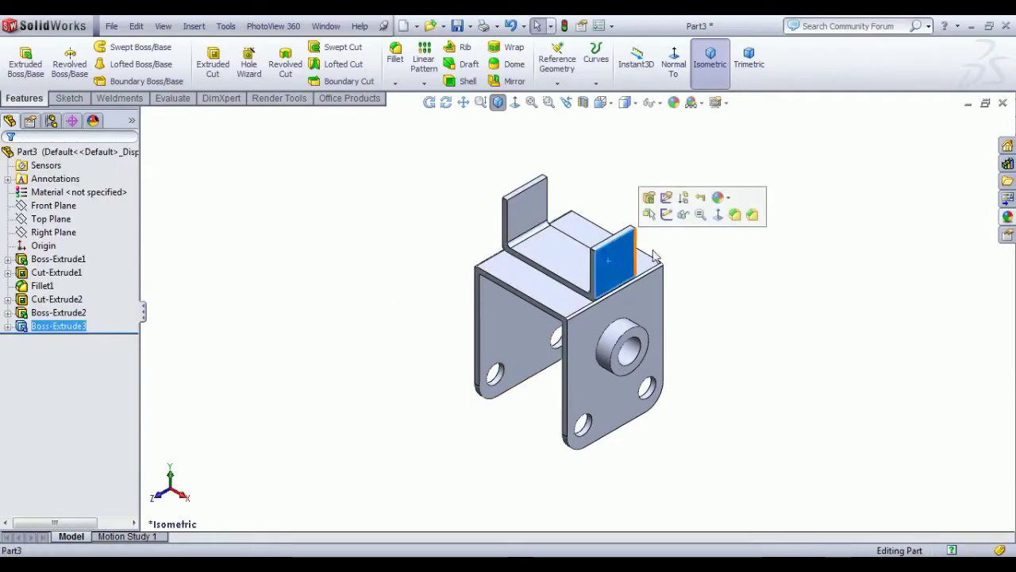
click(671, 216)
click(590, 73)
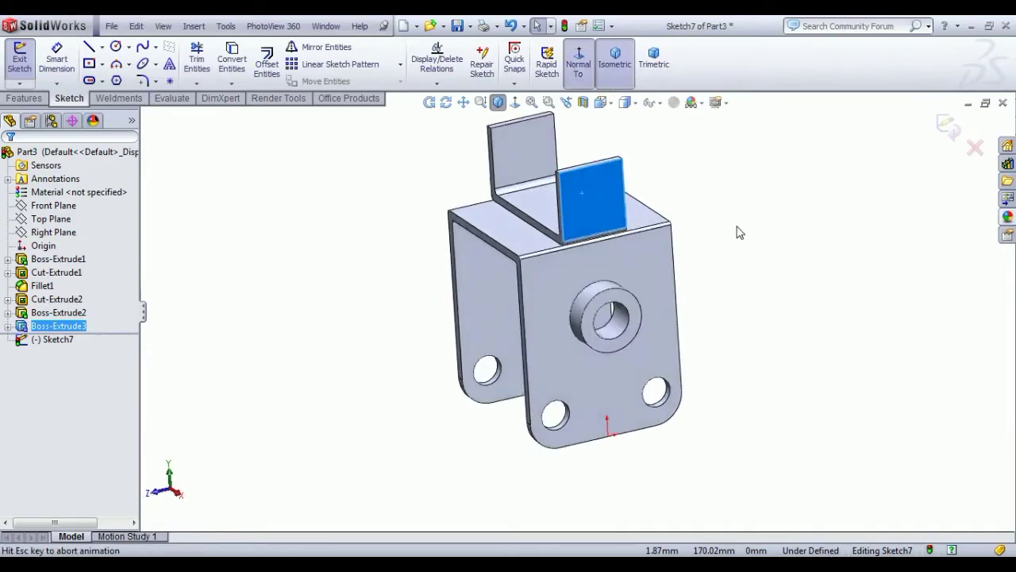
scroll(620, 154, down, 5)
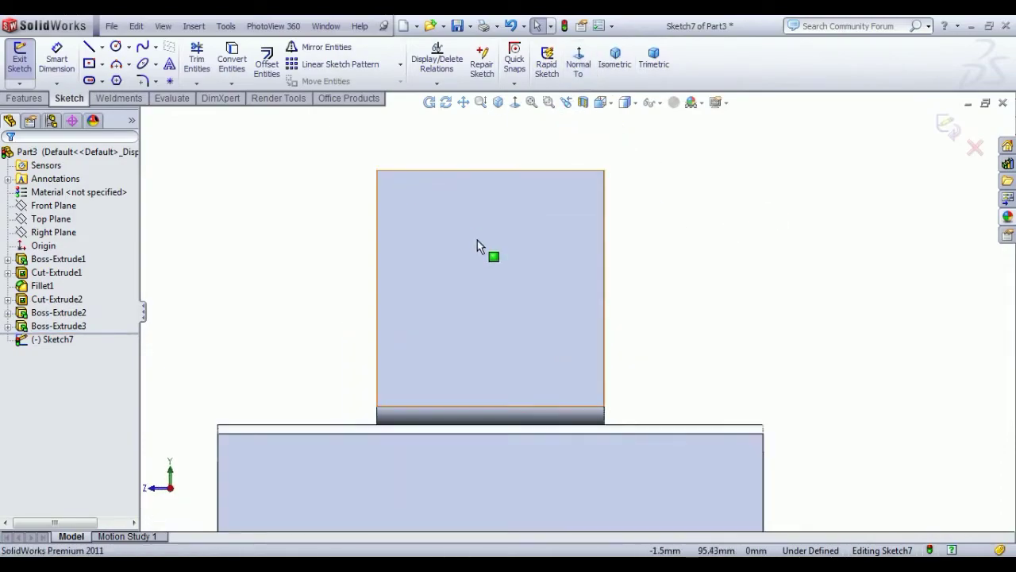
click(116, 48)
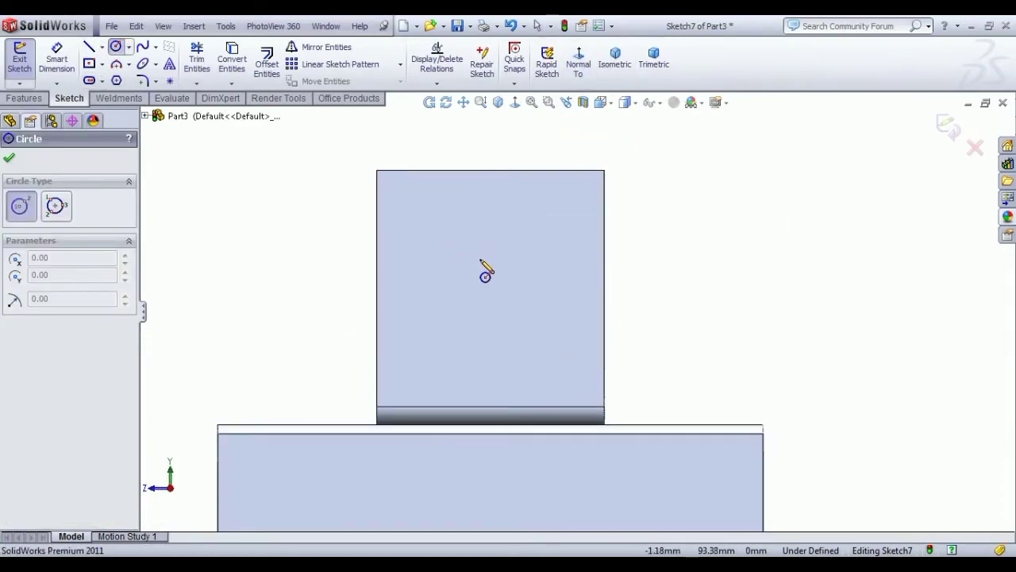
click(480, 260)
click(512, 290)
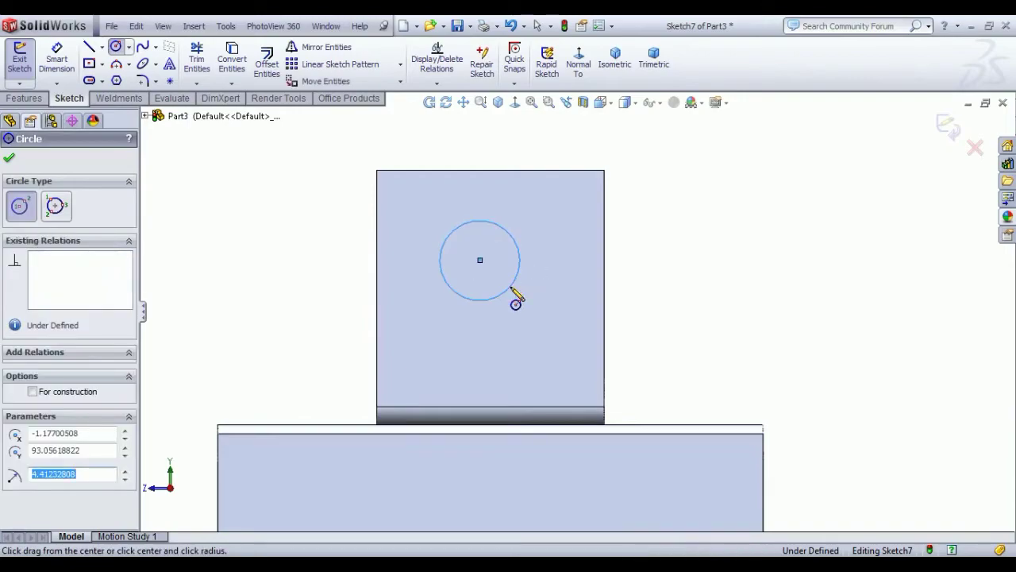
Dimension the circle on the flange face and set its diameter to 11 mm
click(64, 61)
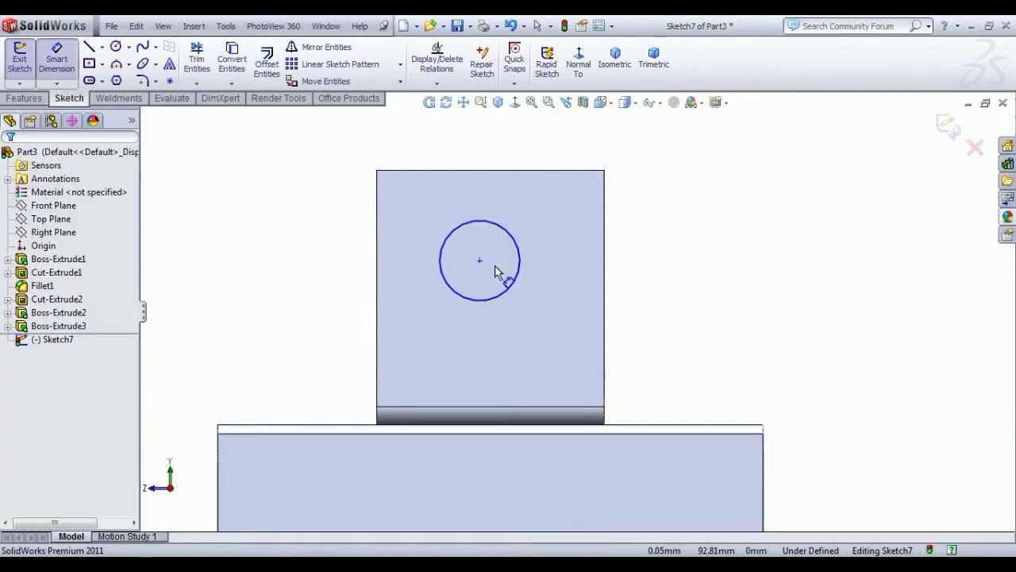
click(517, 275)
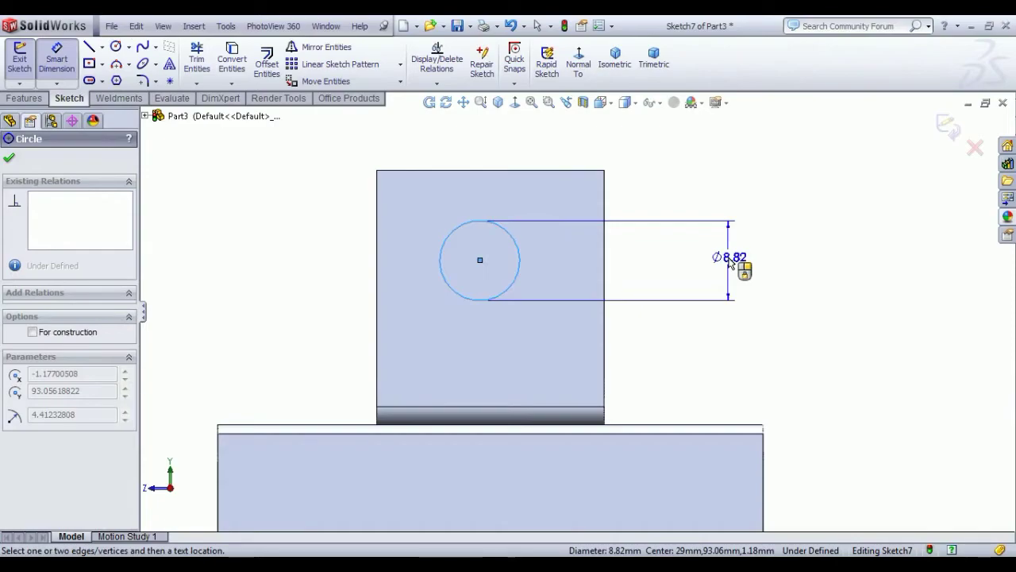
click(730, 262)
text(11)
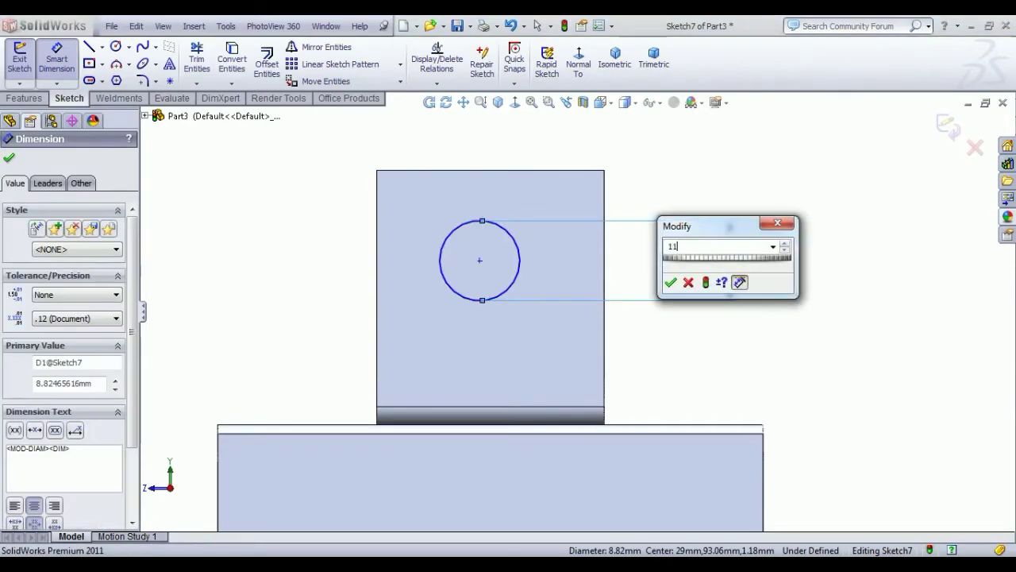
key(Return)
right_click(790, 205)
click(810, 200)
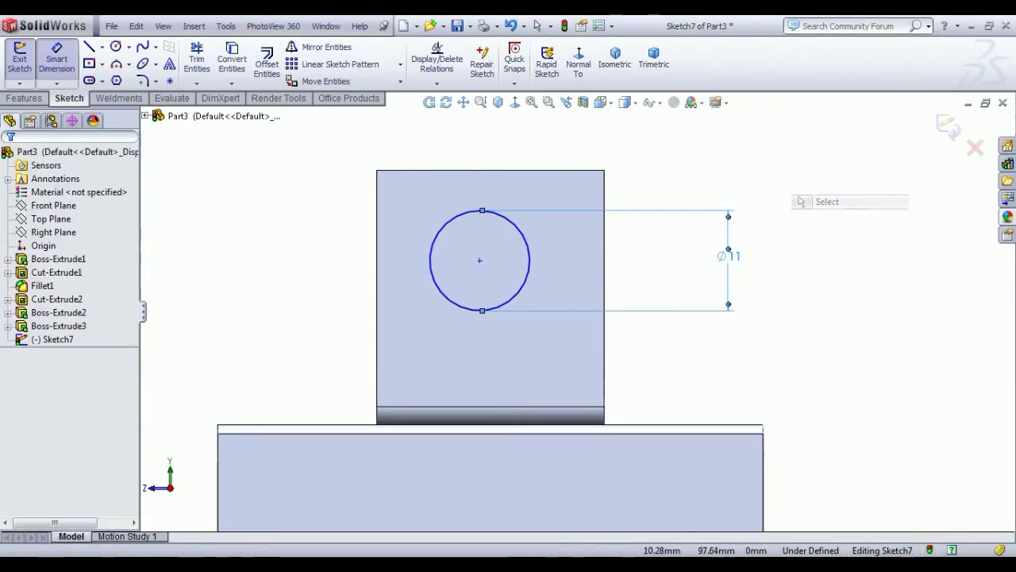
Draw a perimeter circle about 25 mm in diameter touching both side edges and the top edge of the flange face
click(115, 47)
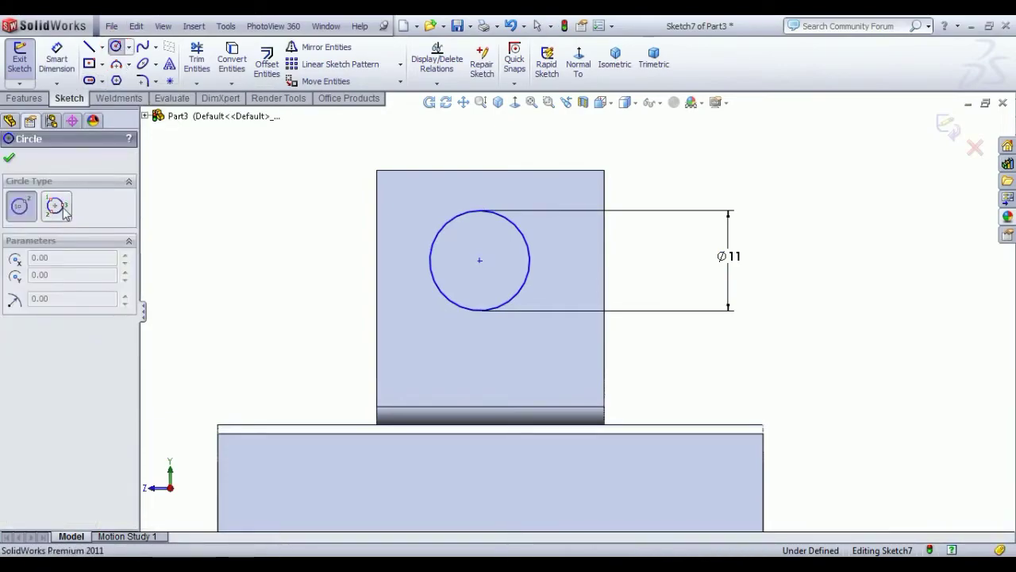
click(56, 208)
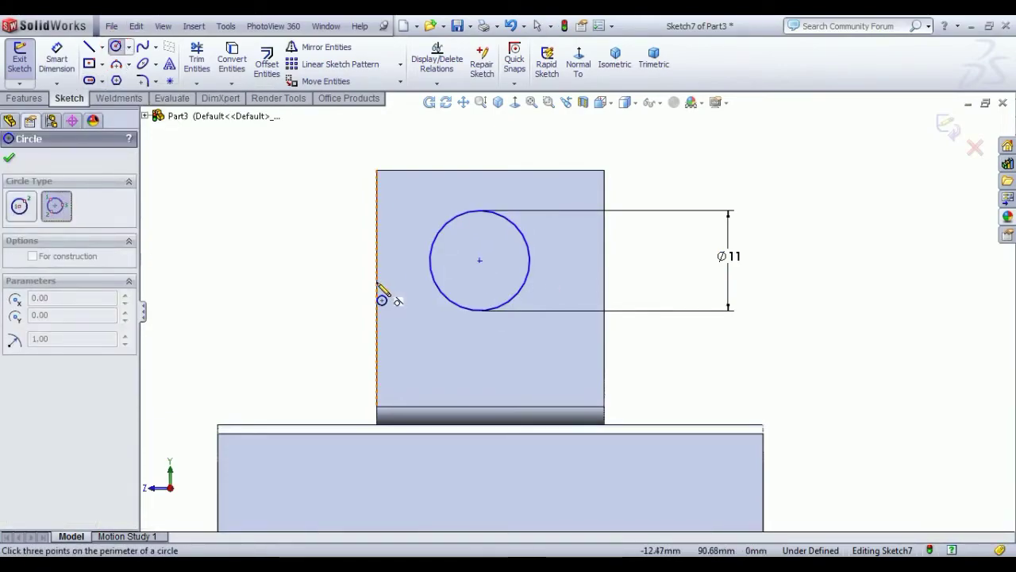
click(378, 254)
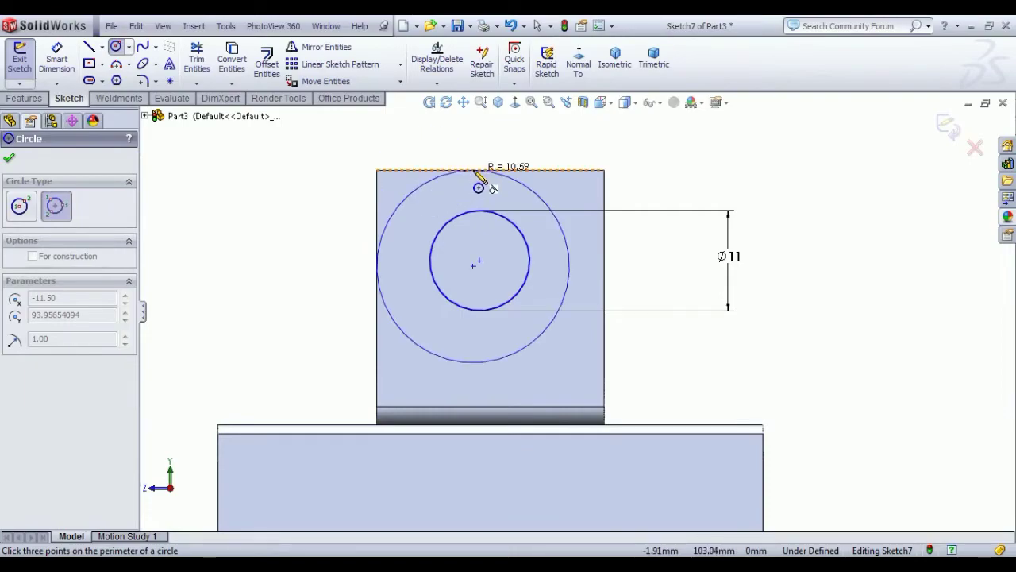
click(606, 278)
right_click(732, 168)
click(767, 176)
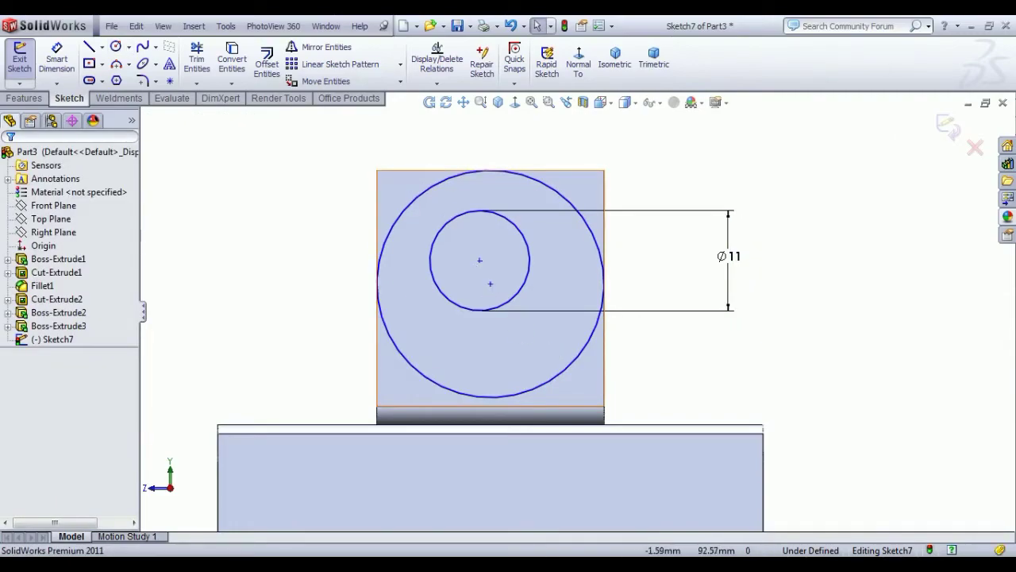
Add a concentric relation between the large circle and the 11 mm circle
click(482, 261)
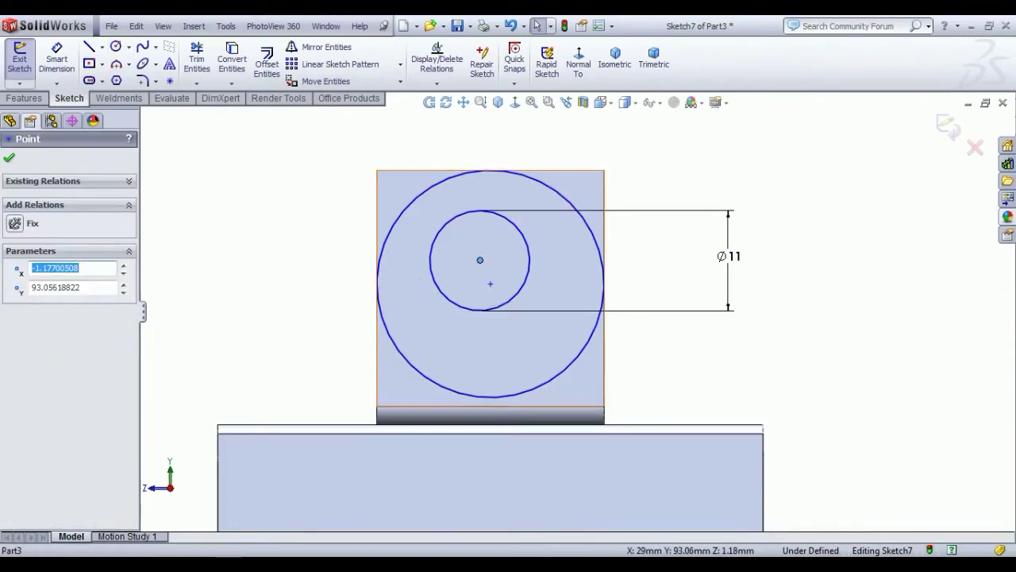
click(291, 260)
click(382, 309)
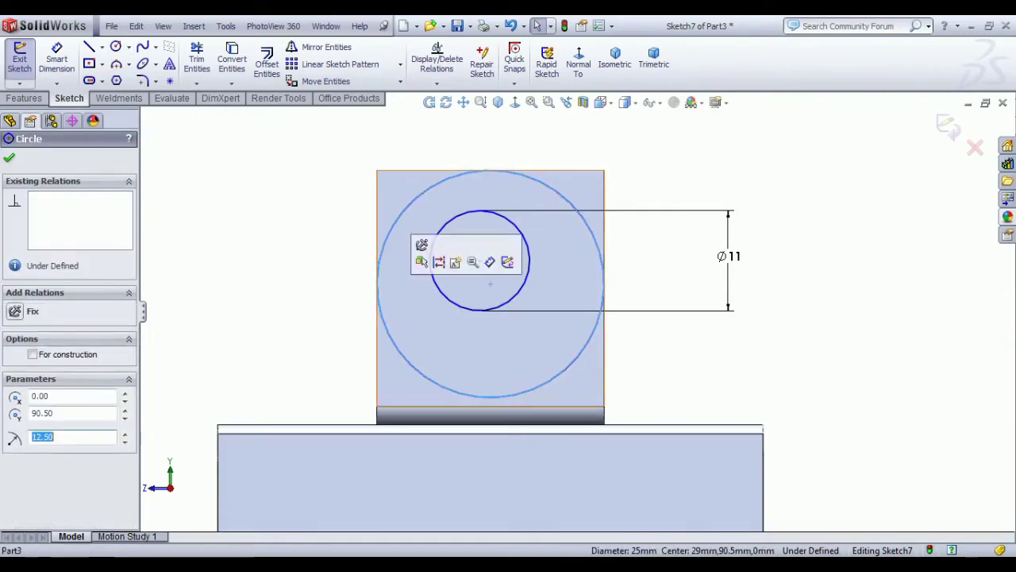
ctrl+click(456, 302)
click(521, 231)
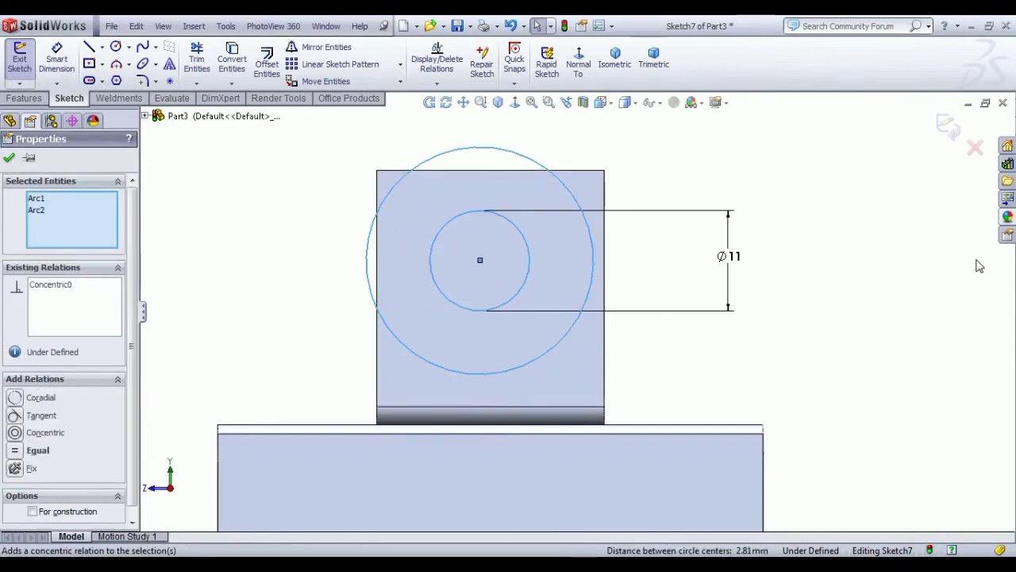
click(920, 272)
click(56, 59)
click(473, 150)
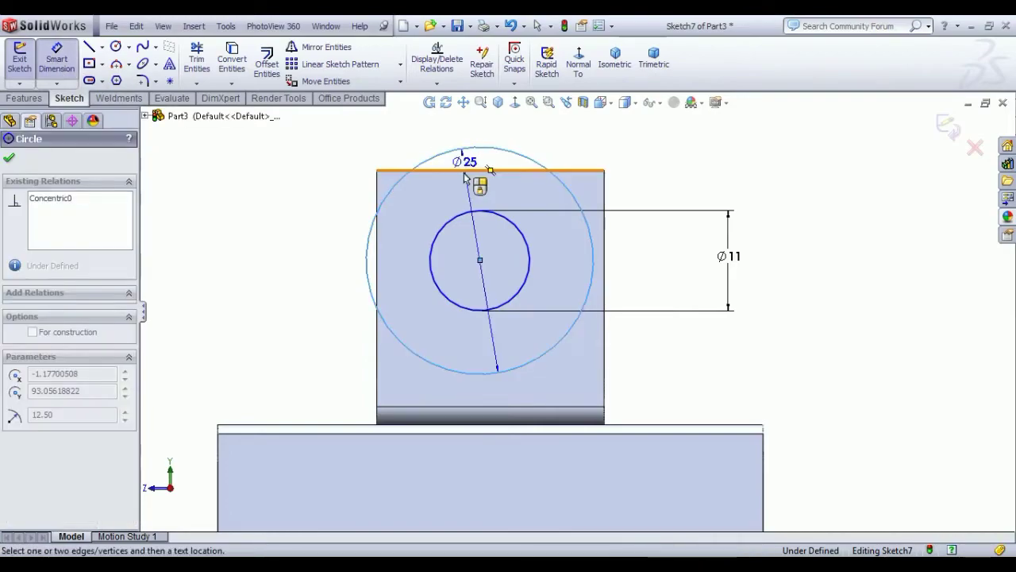
key(Escape)
Make the outer circle tangent to the top edge and both side edges of the flange face
click(468, 147)
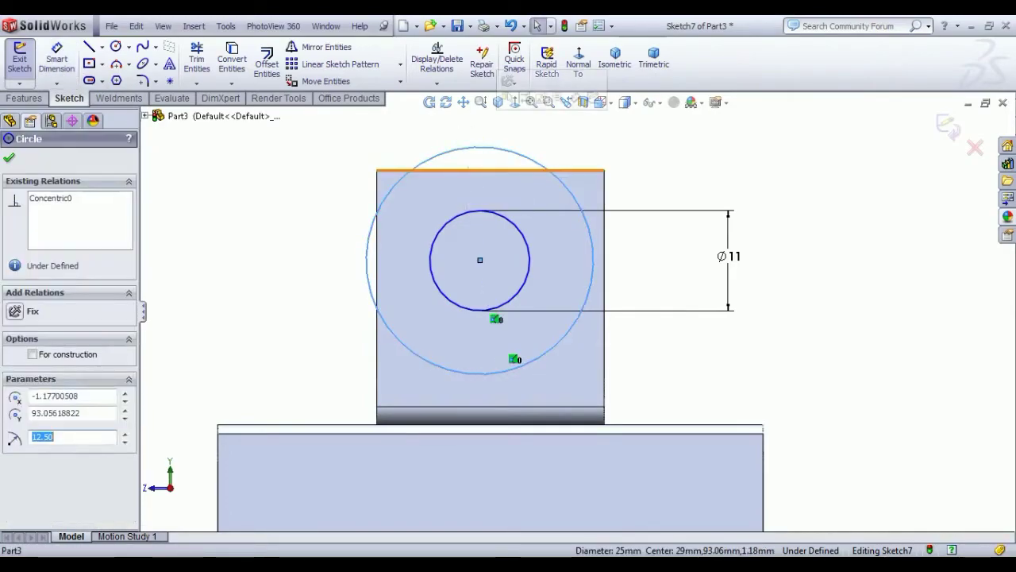
ctrl+click(474, 171)
click(509, 109)
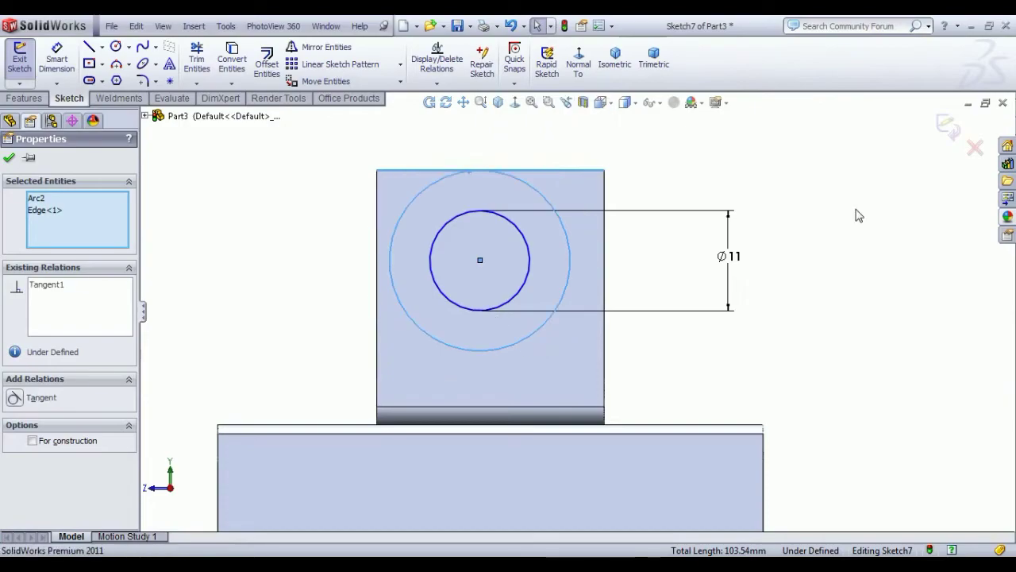
click(858, 215)
click(390, 267)
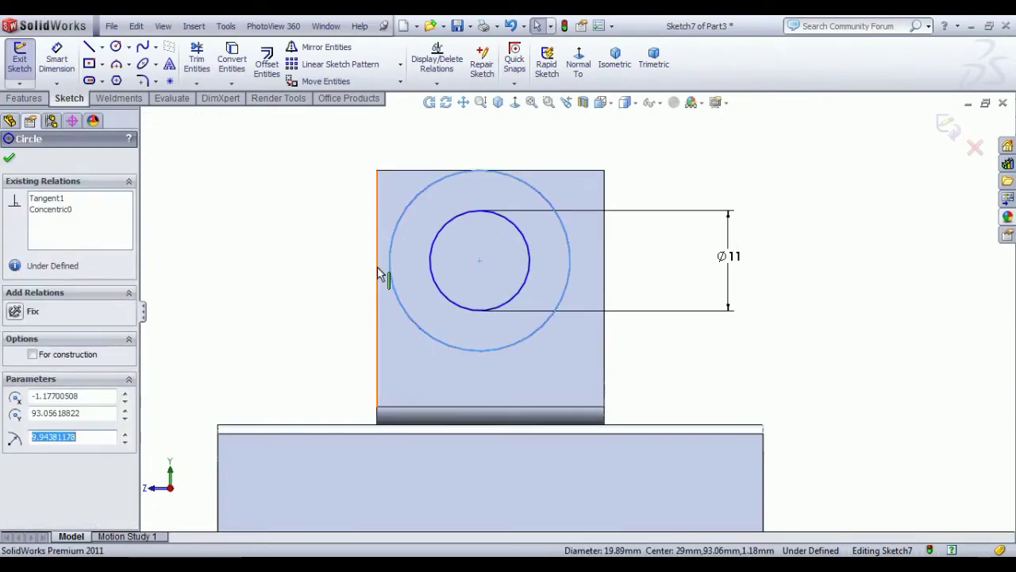
ctrl+click(377, 268)
click(417, 203)
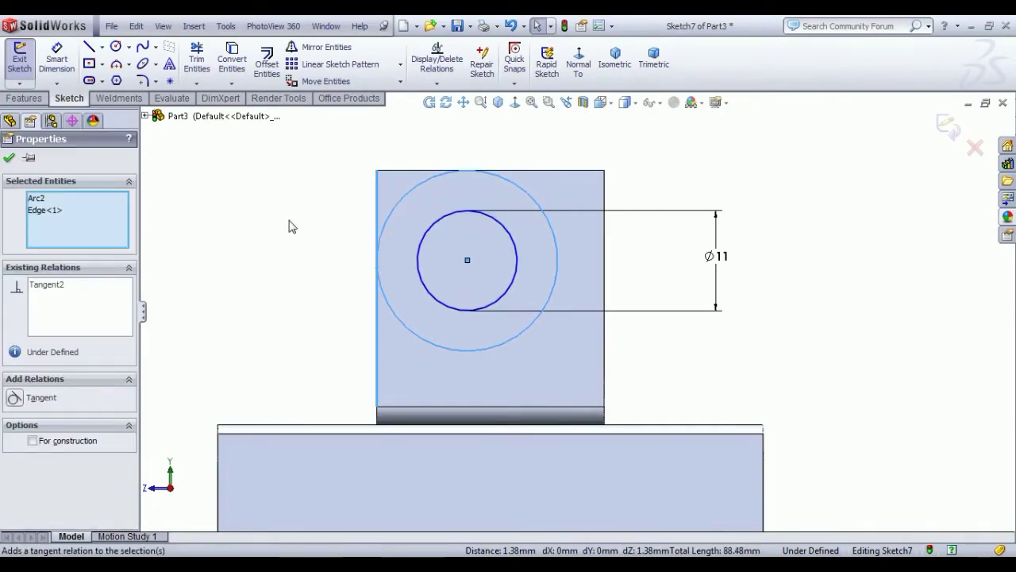
click(291, 234)
click(556, 286)
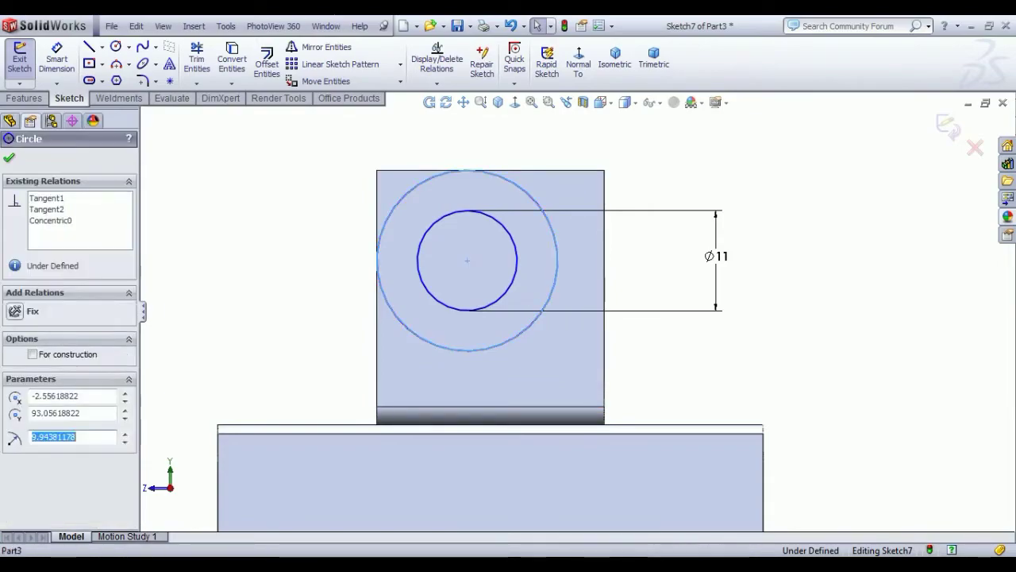
ctrl+click(605, 282)
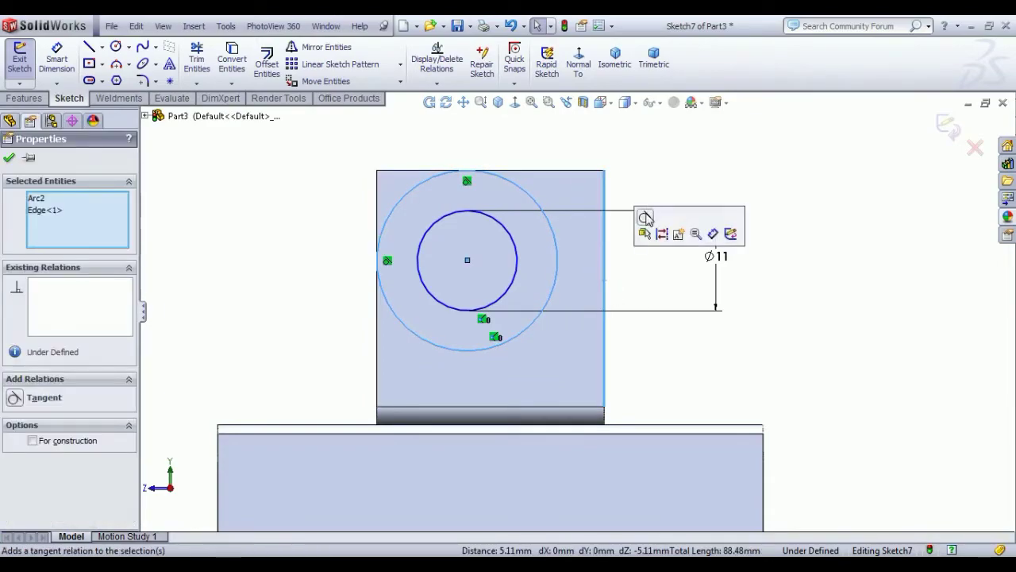
click(646, 217)
click(828, 246)
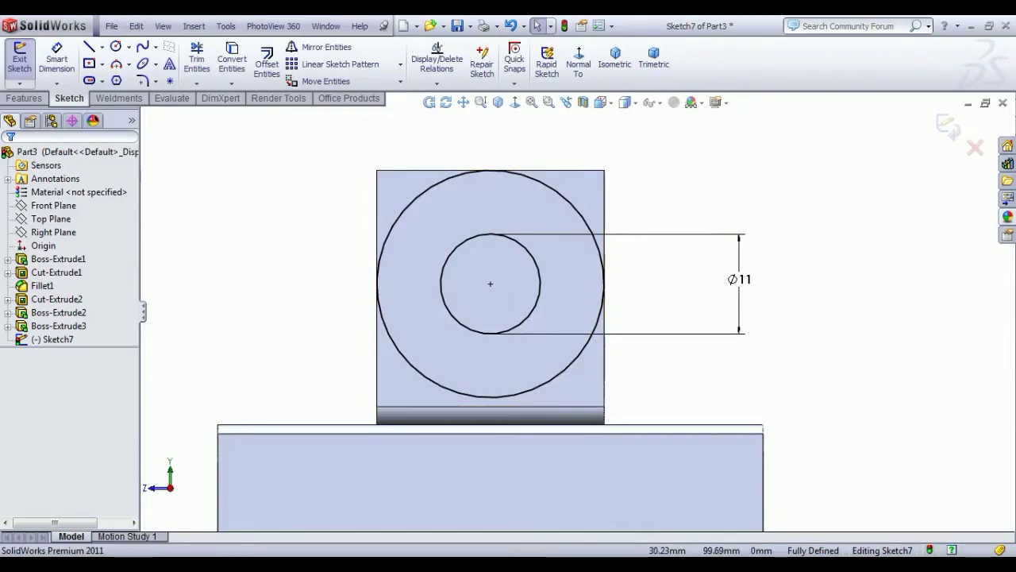
Draw three connected lines about 16 mm high and 25 mm wide over the outer circle, starting and ending at its side quadrant points
click(89, 47)
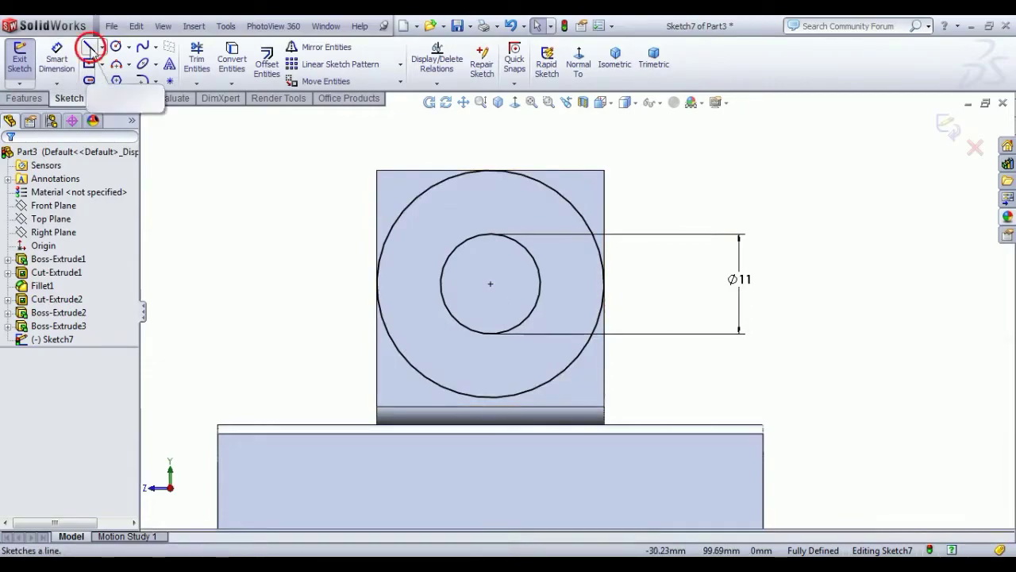
click(378, 284)
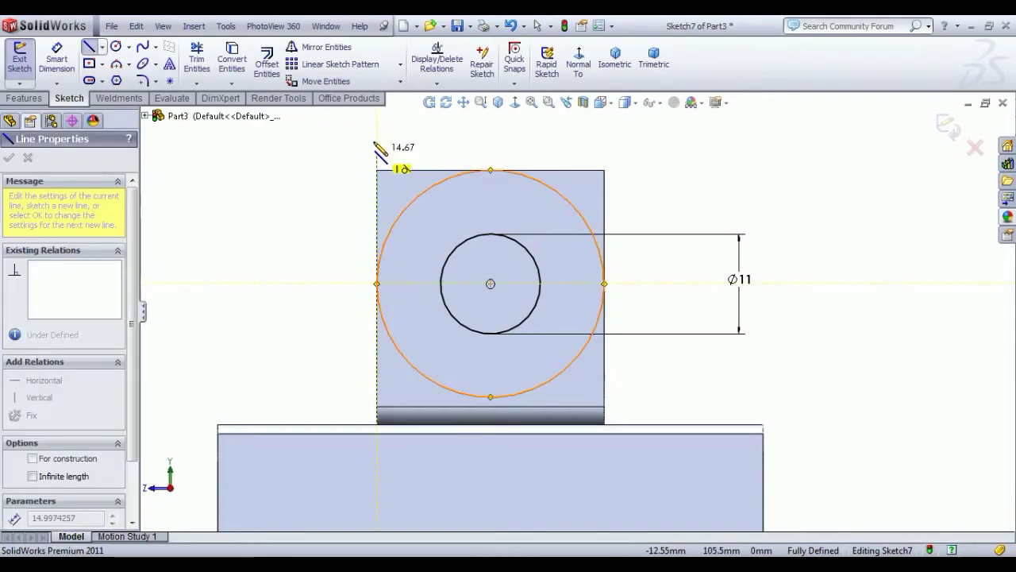
click(377, 135)
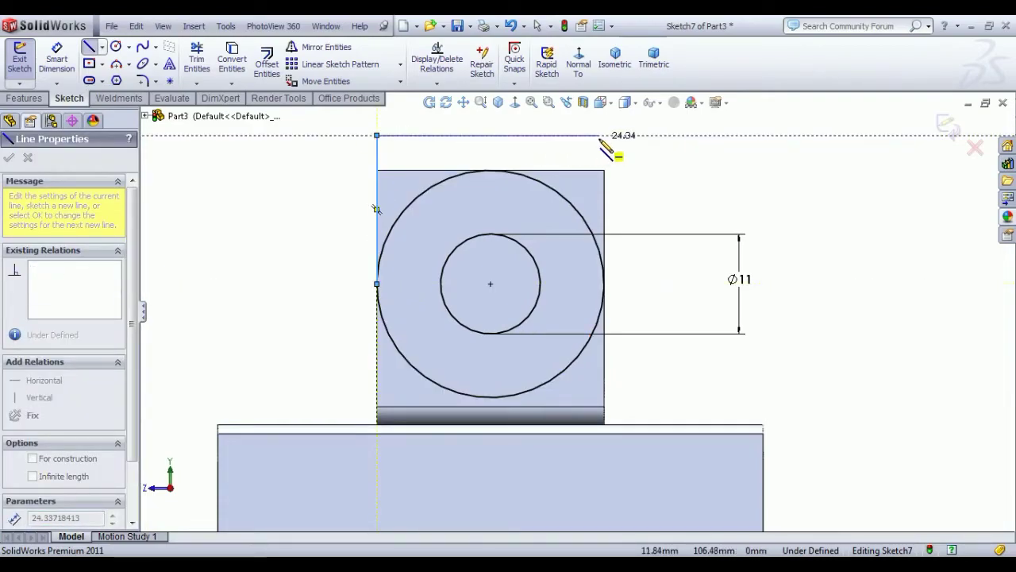
click(604, 136)
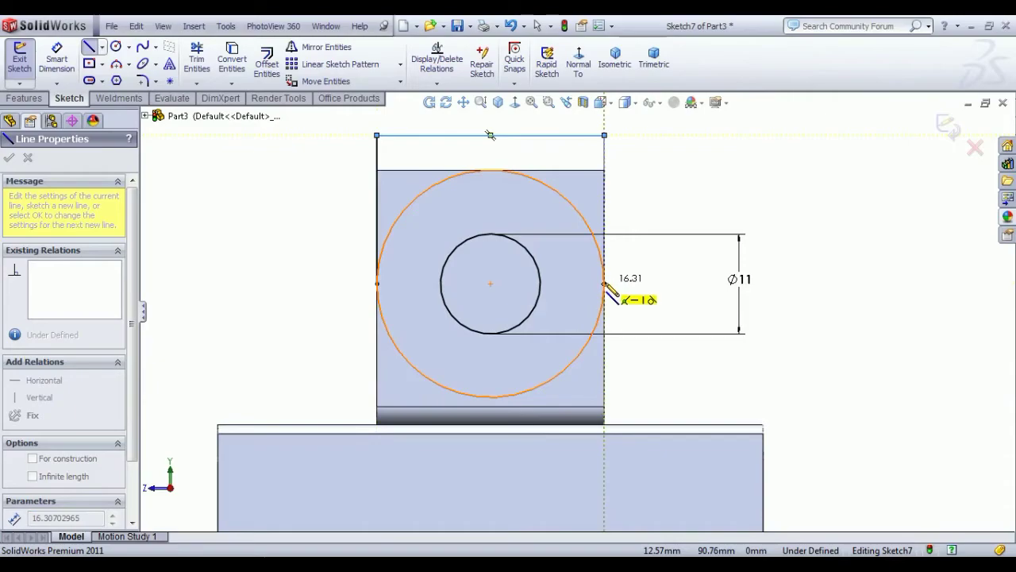
right_click(704, 74)
click(743, 136)
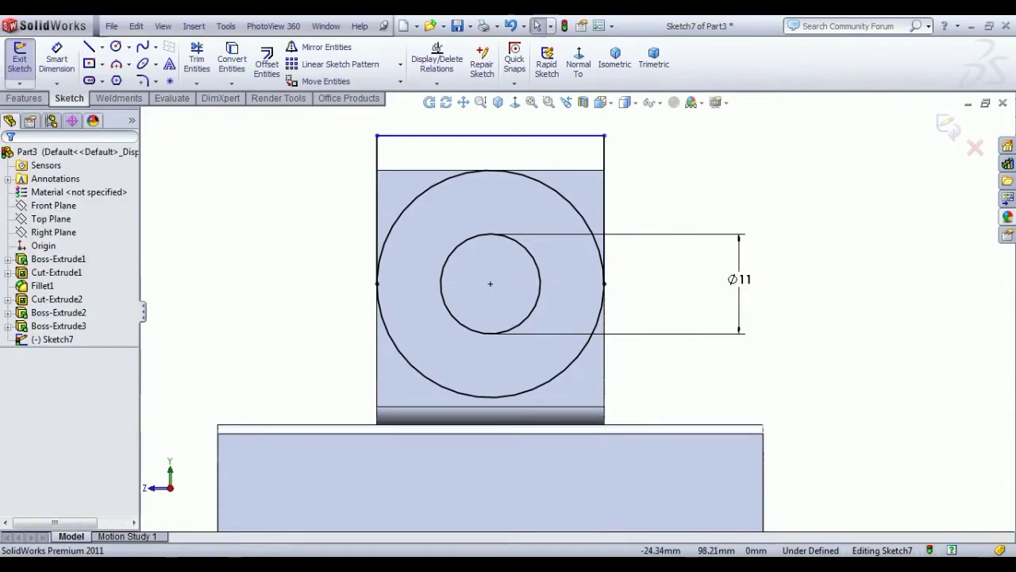
Trim away the lower half of the outer circle, leaving the upper arc between the two vertical lines
click(199, 67)
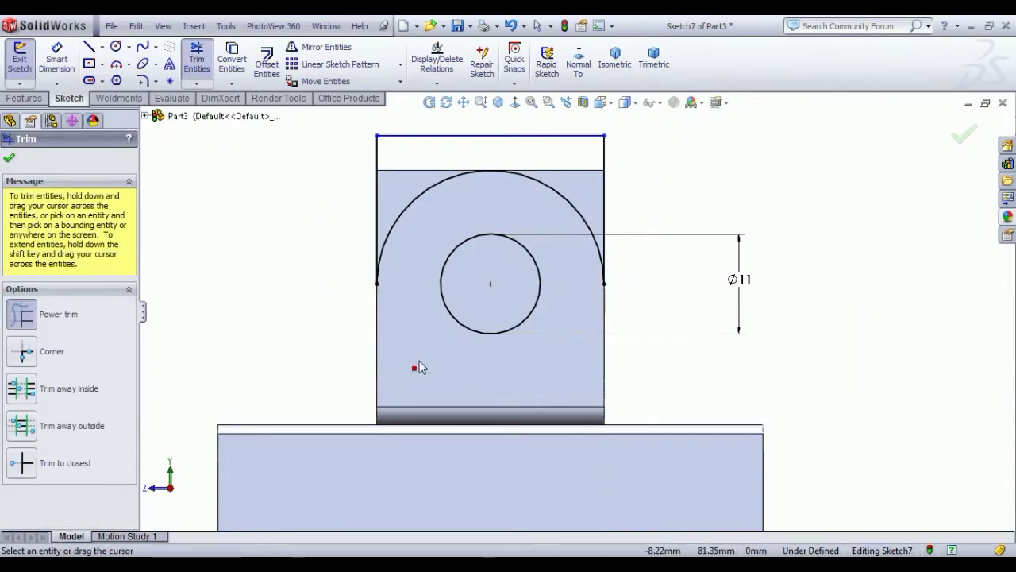
right_click(243, 236)
click(256, 237)
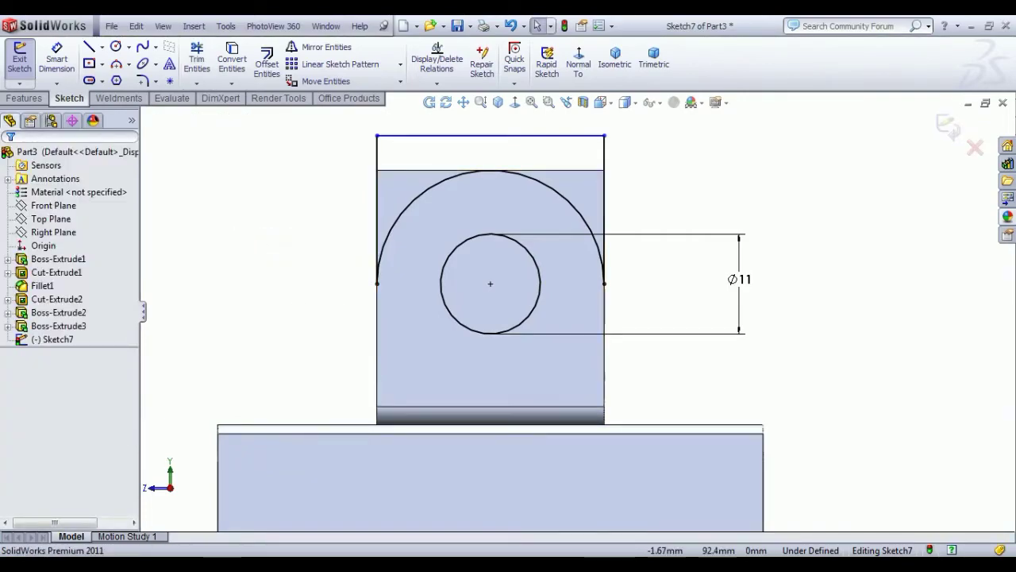
Add a driven radius dimension to the upper arc
click(45, 66)
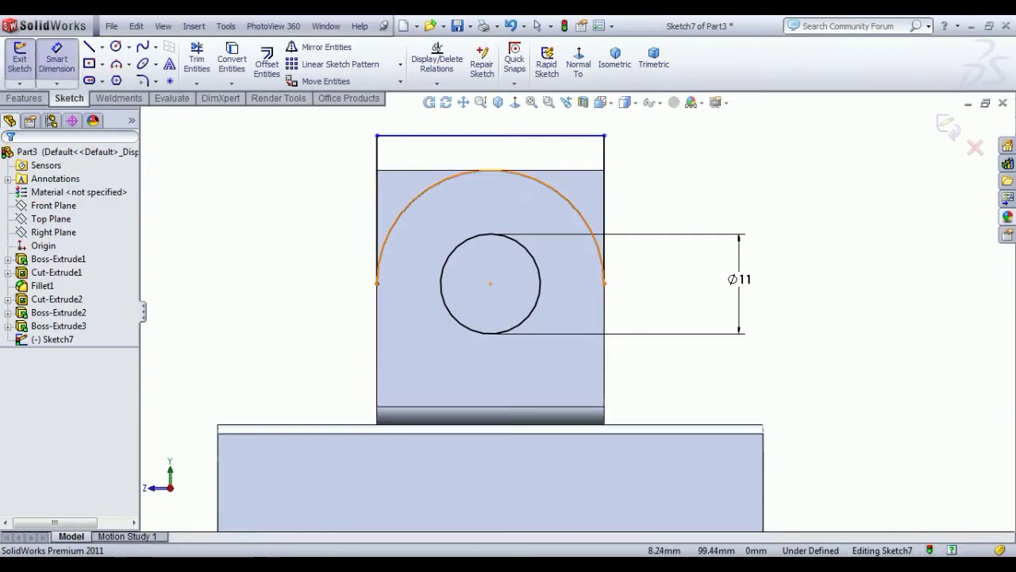
click(580, 215)
click(689, 187)
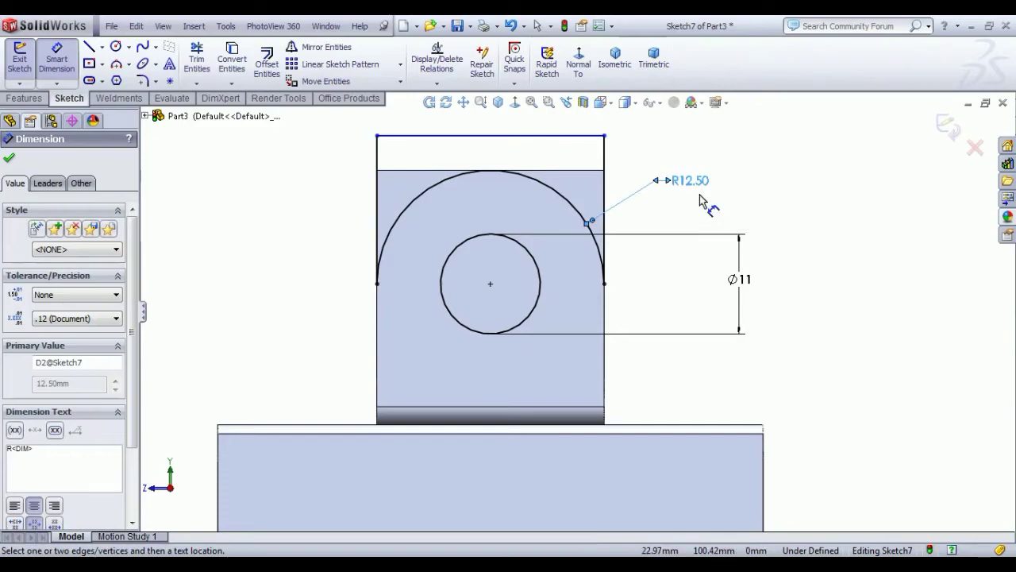
click(730, 185)
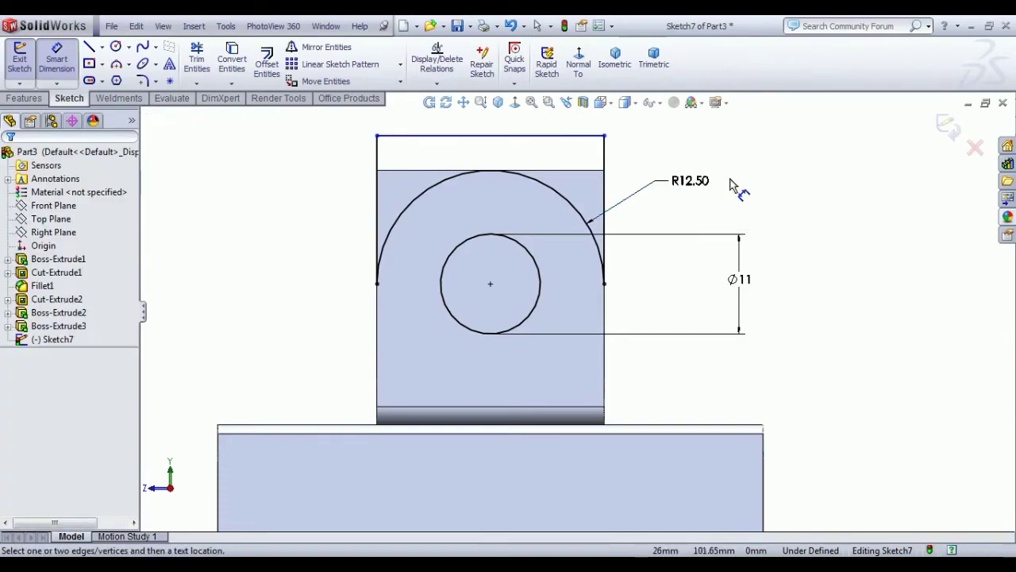
Close the sketch and cut-extrude it Through All to round both upper flanges and pierce their holes
click(20, 61)
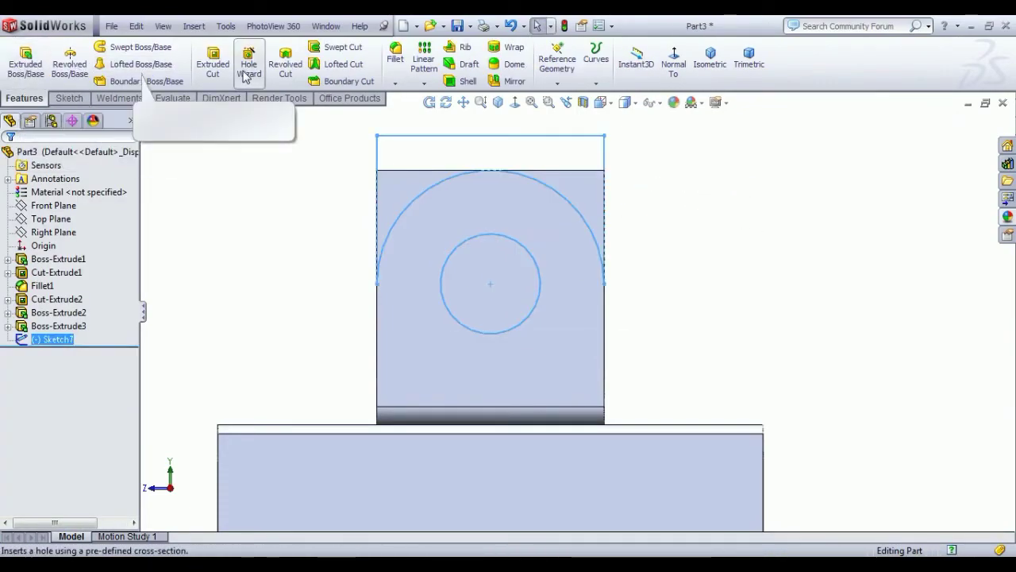
click(213, 63)
click(710, 57)
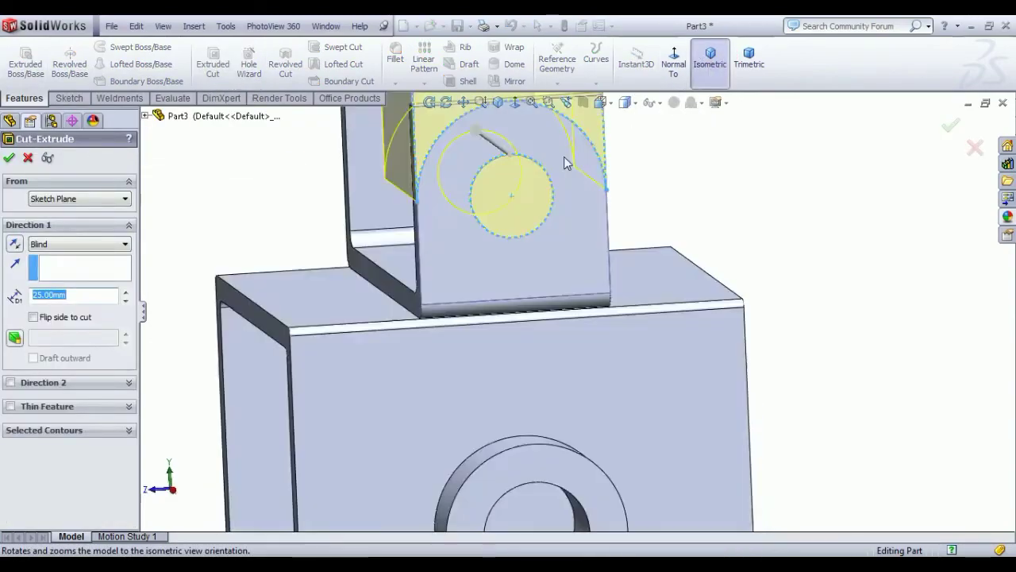
click(101, 245)
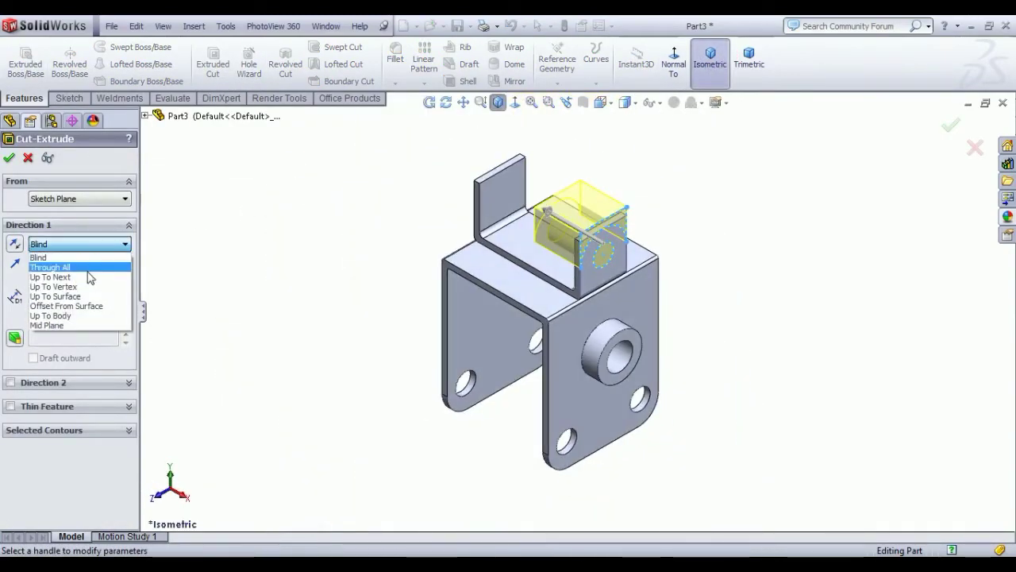
click(84, 268)
click(8, 158)
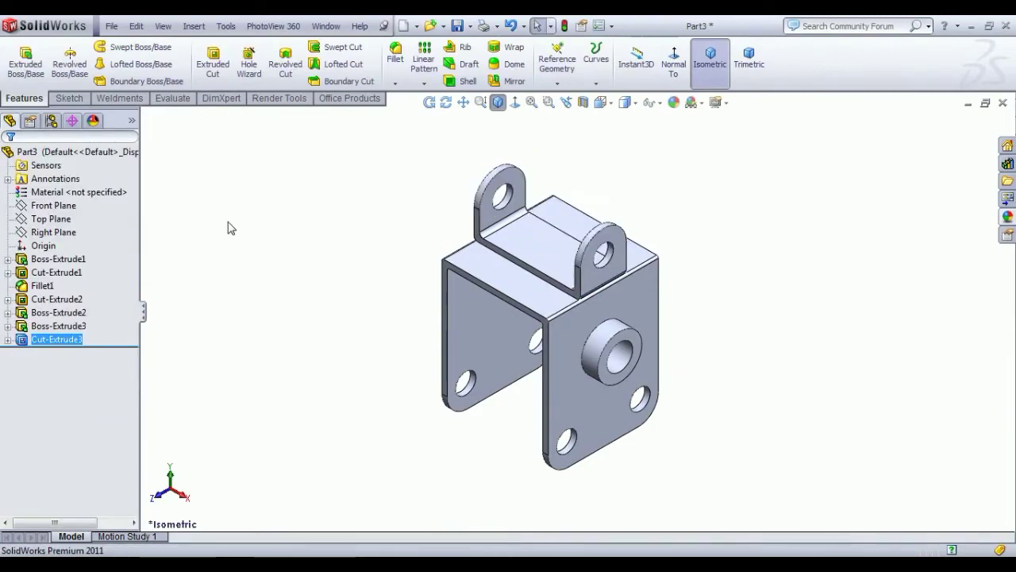
Apply the matte iron appearance to the whole bracket and inspect it from several sides
middle_drag(334, 254, 437, 290)
click(710, 59)
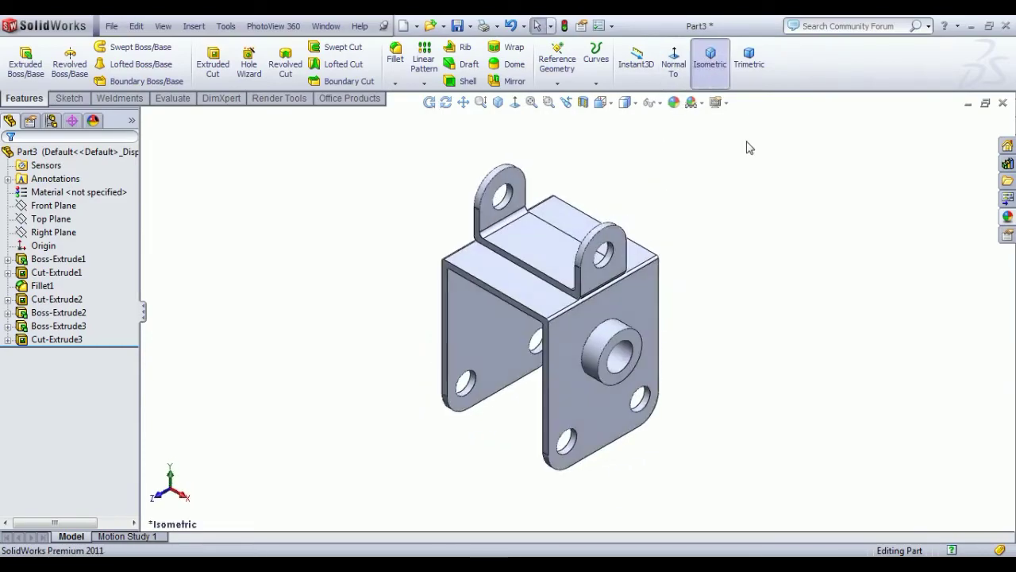
click(1008, 218)
double_click(890, 374)
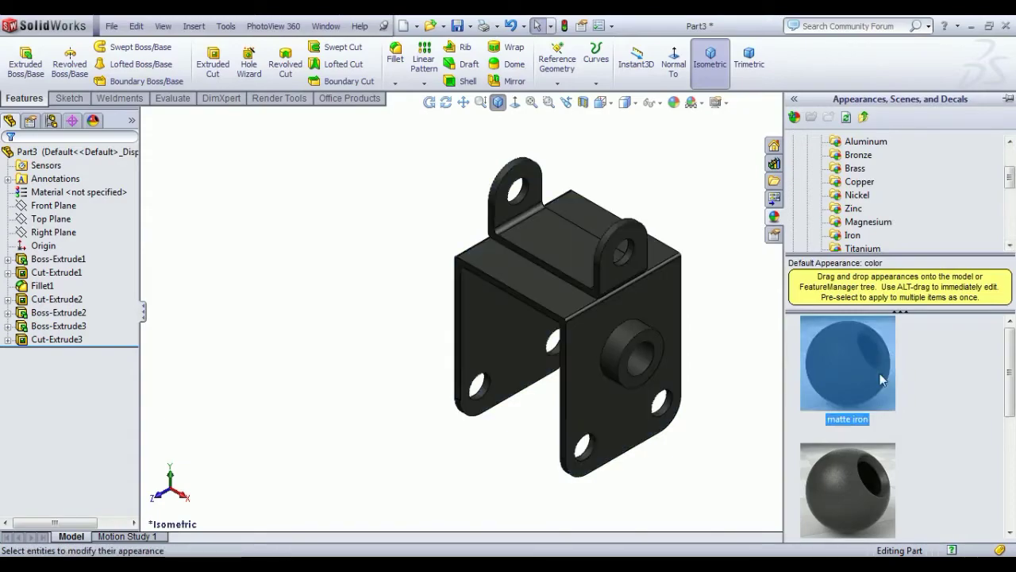
click(700, 248)
middle_drag(967, 317, 715, 274)
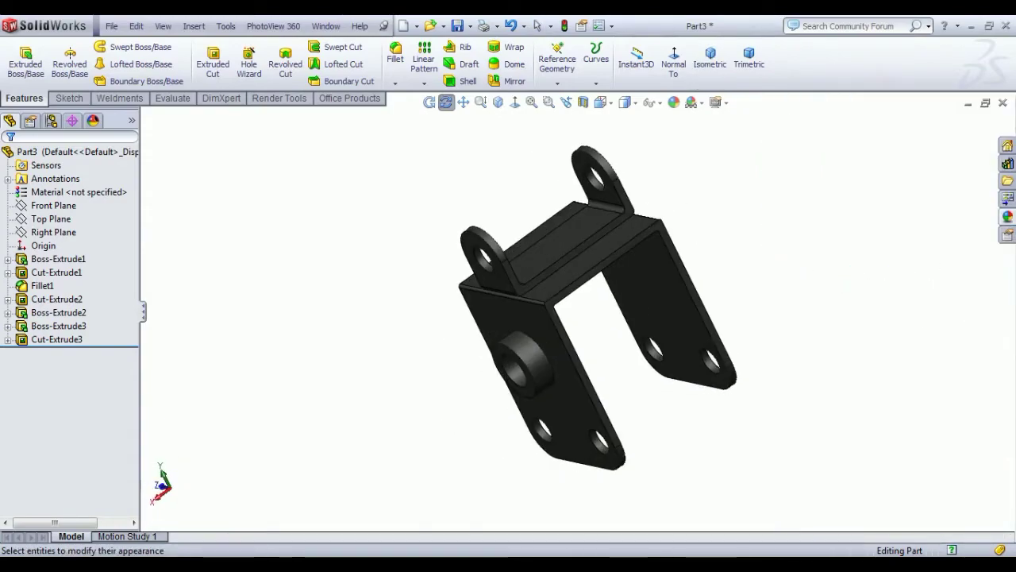
click(709, 58)
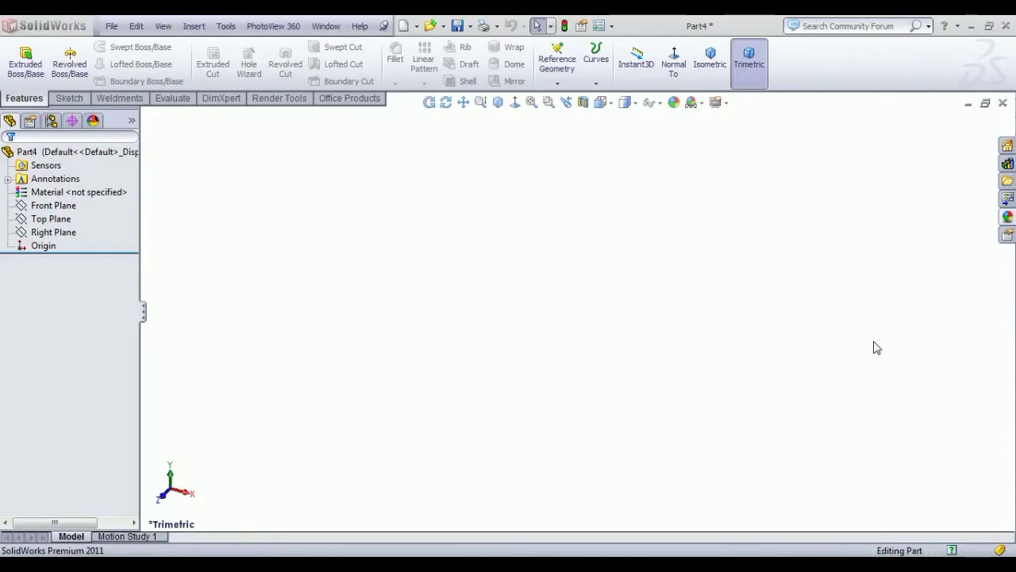
Start a sketch on the Front Plane and draw two concentric circles at the origin, about 54 mm and 39 mm in diameter
click(53, 206)
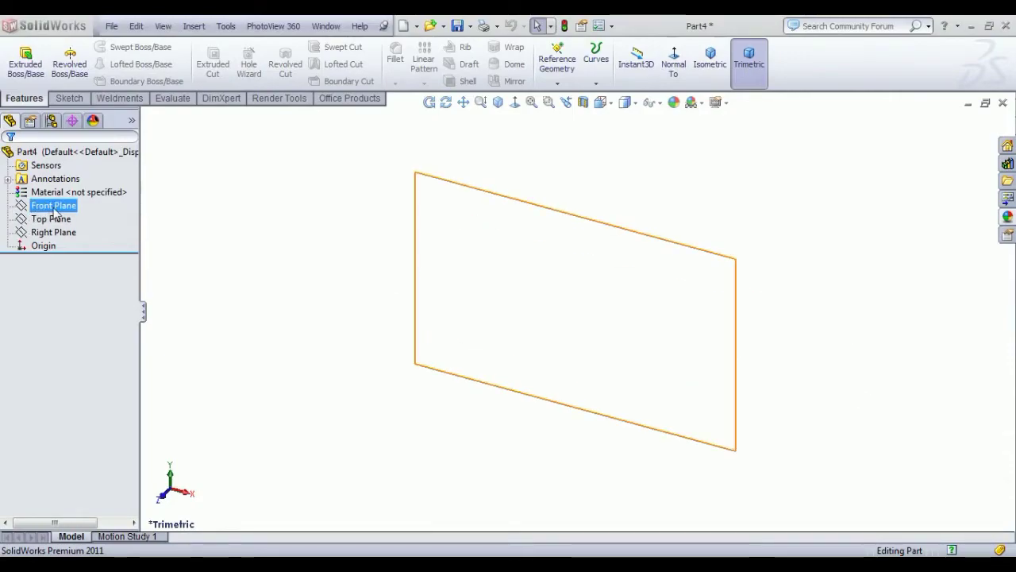
click(78, 187)
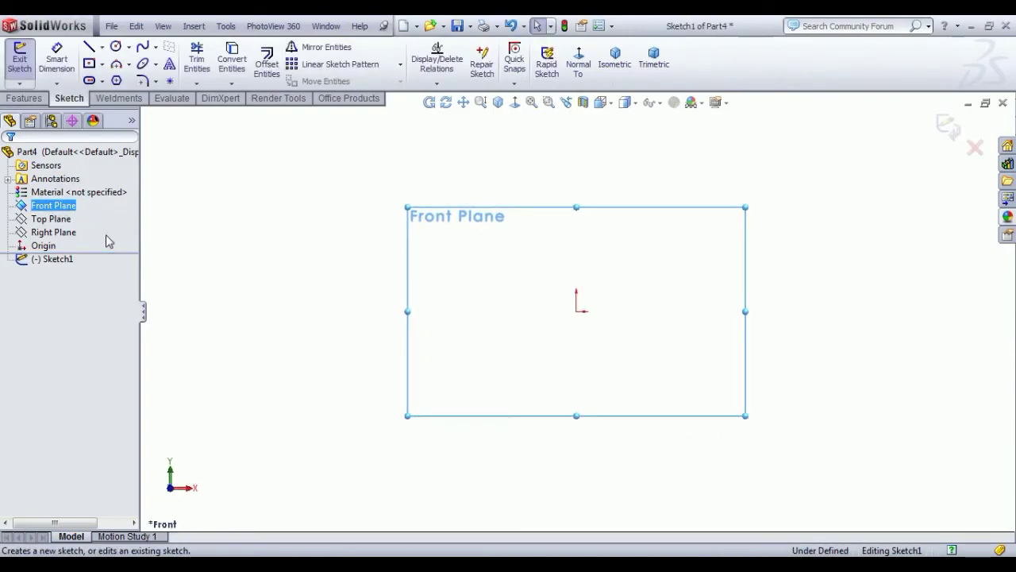
click(116, 47)
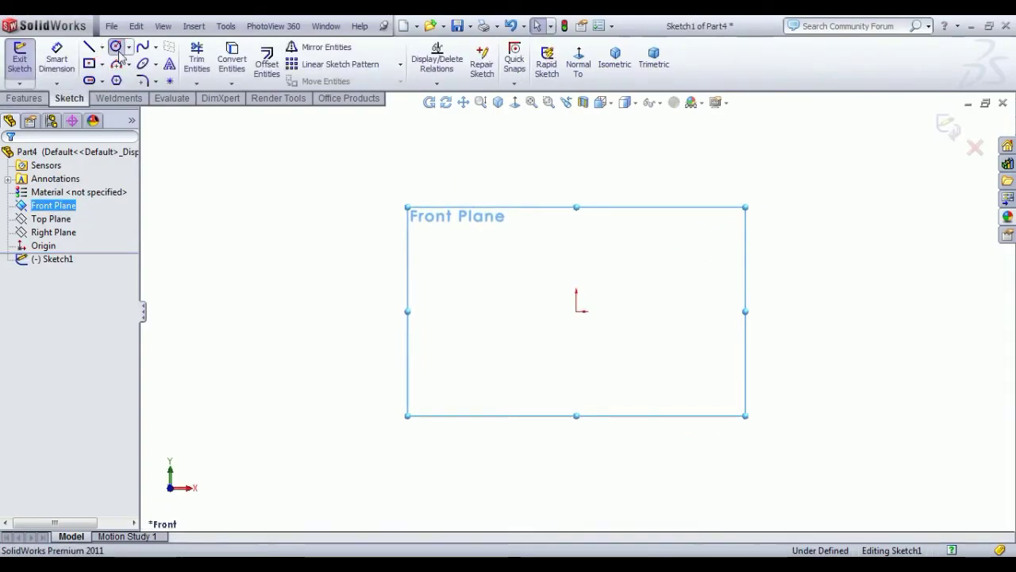
click(576, 312)
click(606, 354)
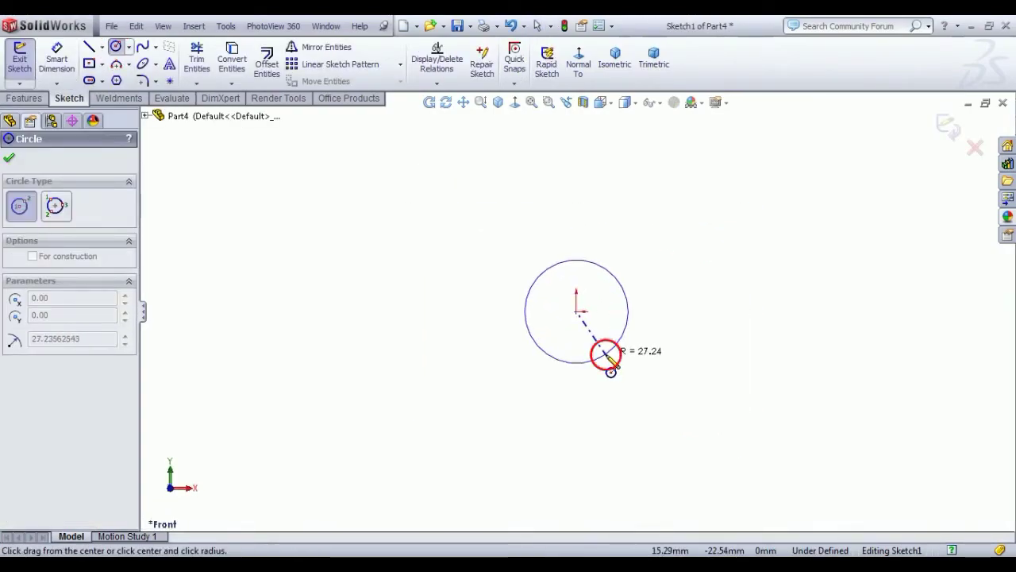
click(577, 311)
click(589, 346)
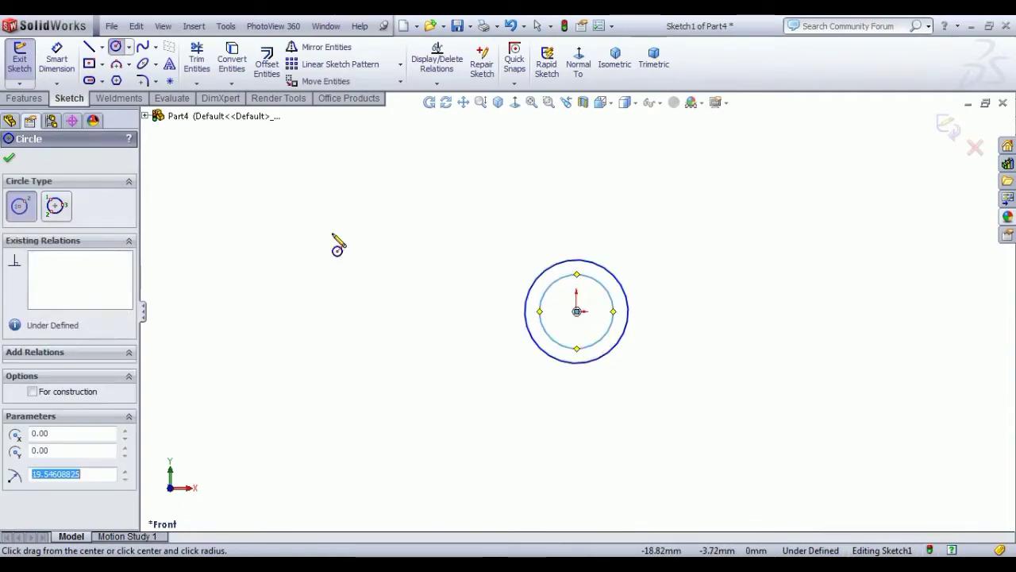
Dimension the outer circle's diameter to 16 mm and the inner circle's to 11 mm
click(57, 64)
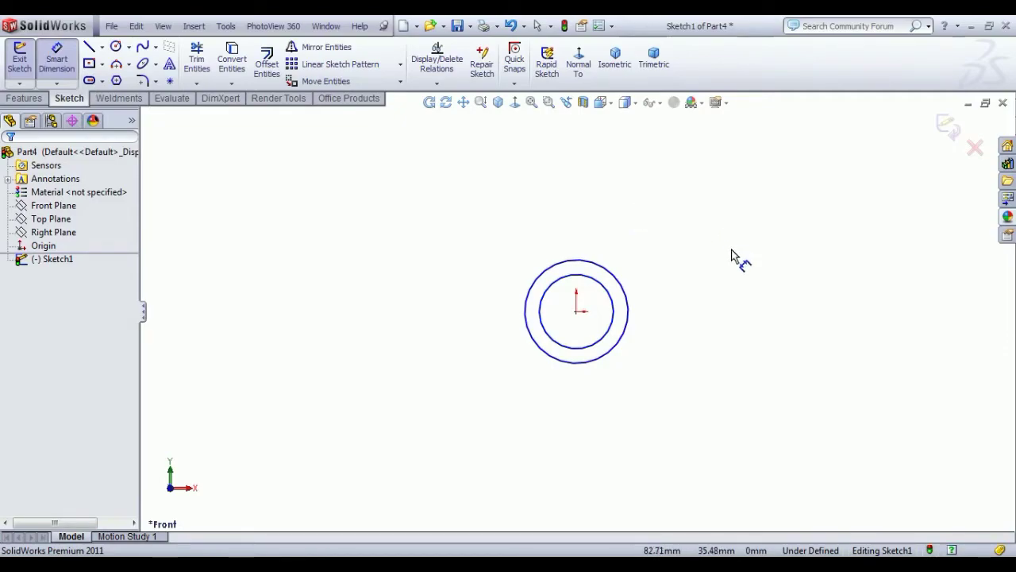
click(624, 287)
click(657, 254)
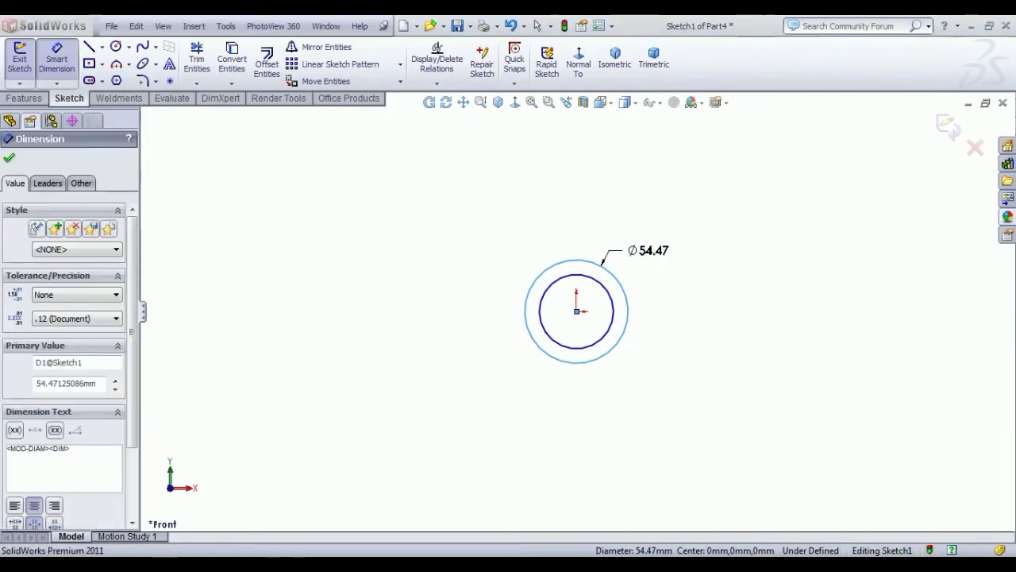
text(16)
click(587, 274)
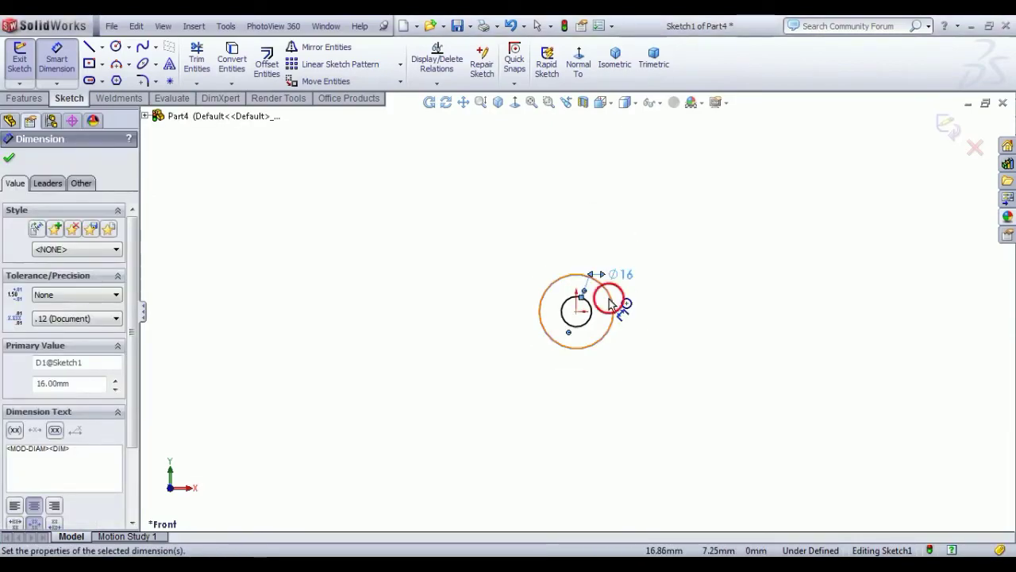
click(611, 302)
click(633, 304)
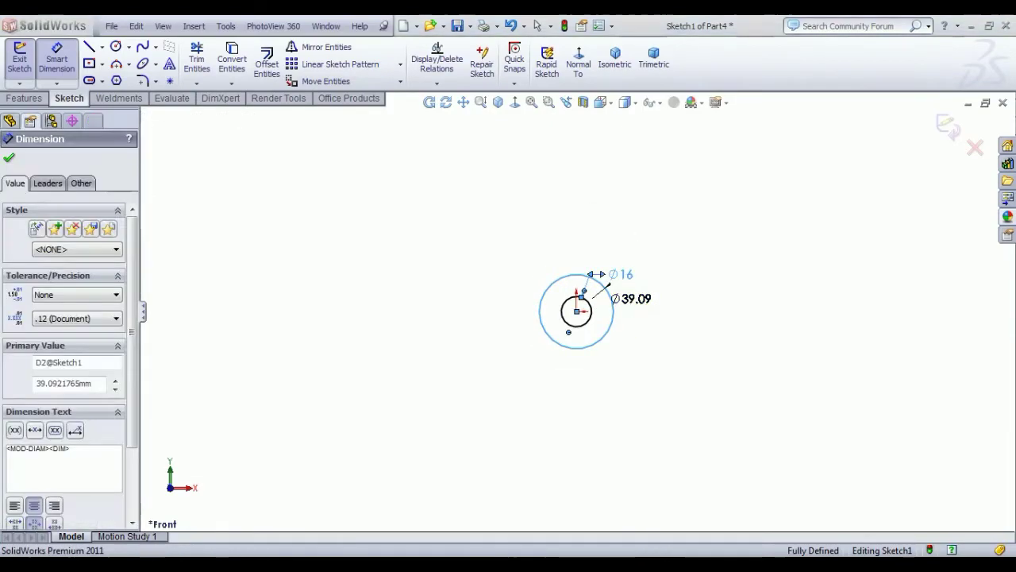
text(11)
key(Return)
right_click(520, 266)
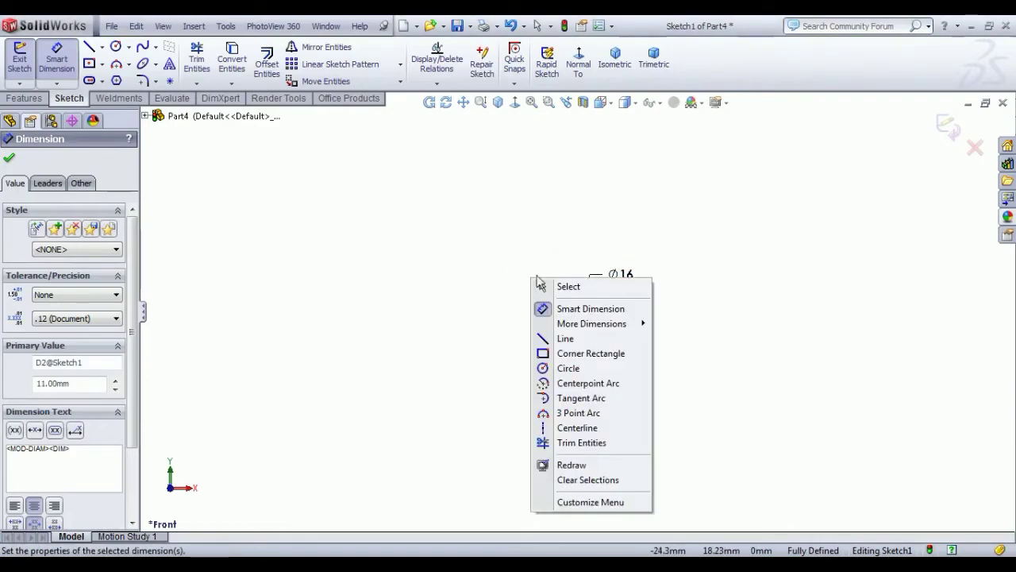
click(540, 285)
Close the sketch and extrude the ring 115 mm as a Mid Plane boss to form a tube
scroll(608, 341, down, 3)
click(16, 61)
click(46, 73)
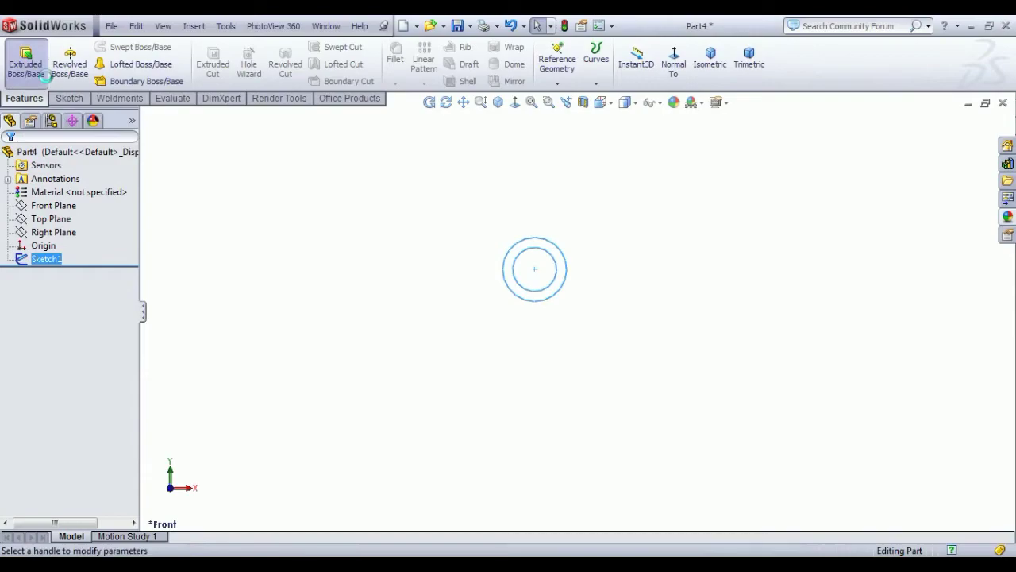
click(58, 244)
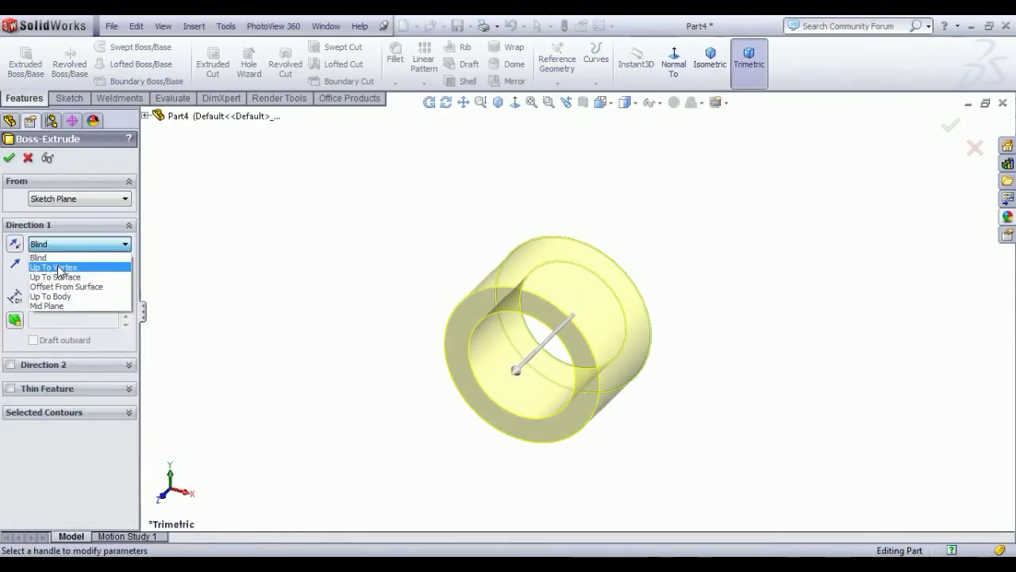
click(56, 306)
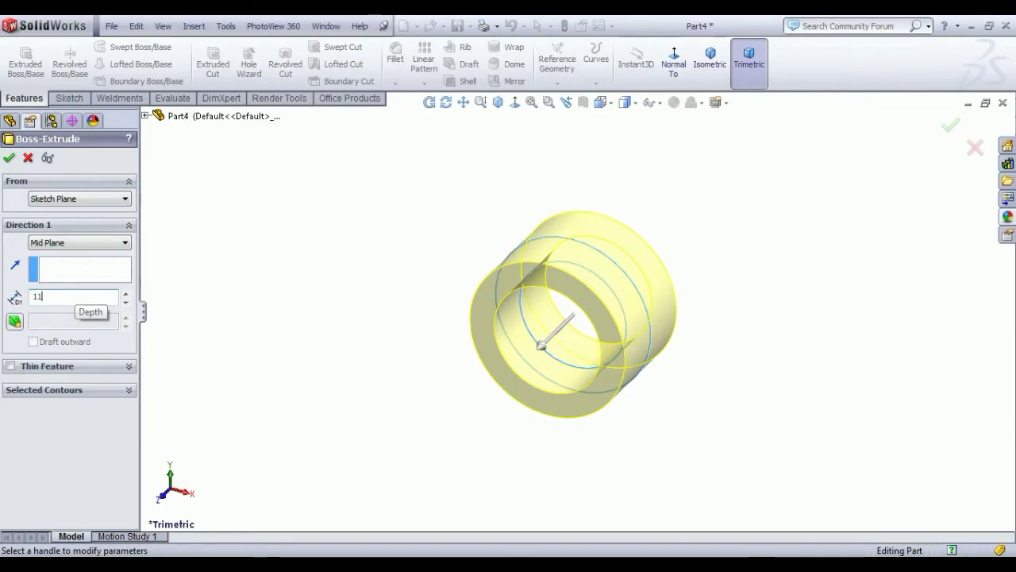
text(115)
key(Return)
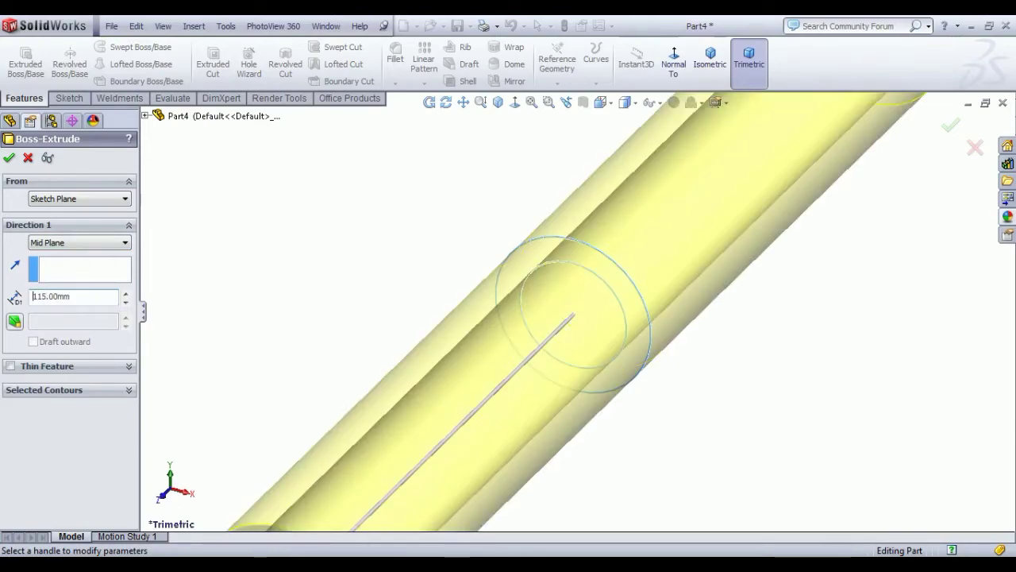
click(13, 162)
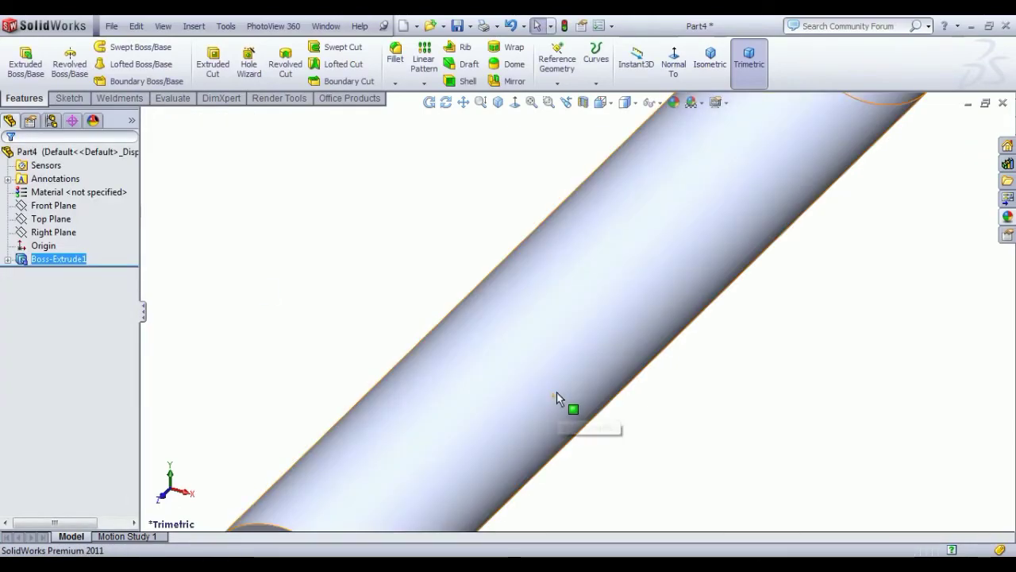
key(f)
scroll(665, 422, up, 3)
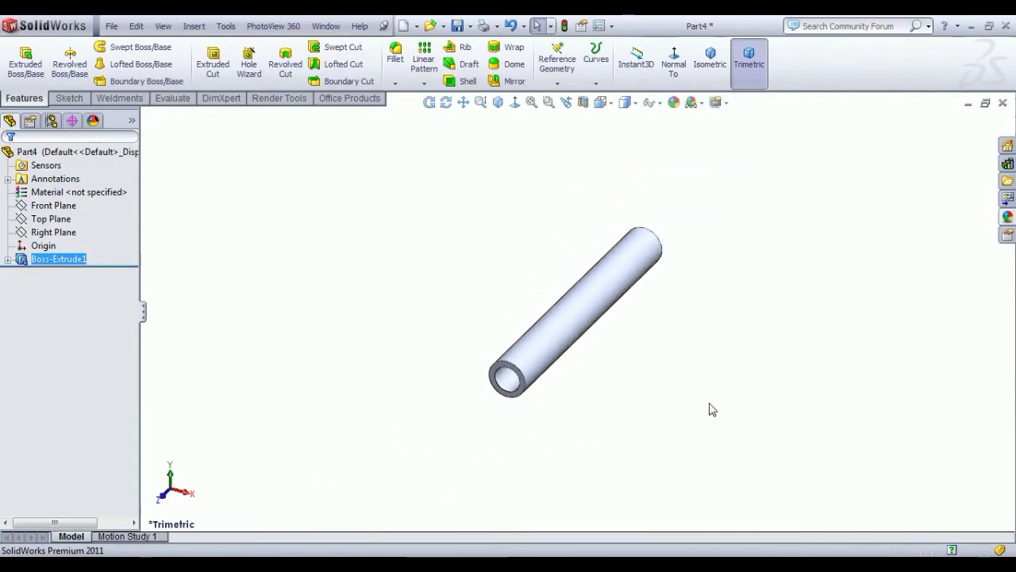
Start another Front Plane sketch and draw two concentric circles level with the origin, centred about 128 mm to the tube's right
click(63, 206)
click(65, 183)
click(579, 62)
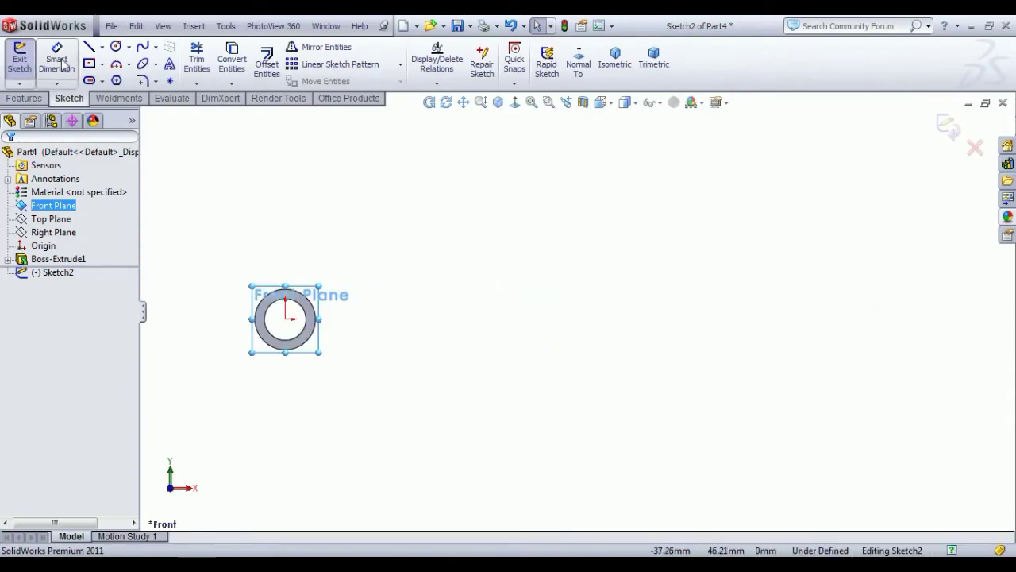
click(118, 48)
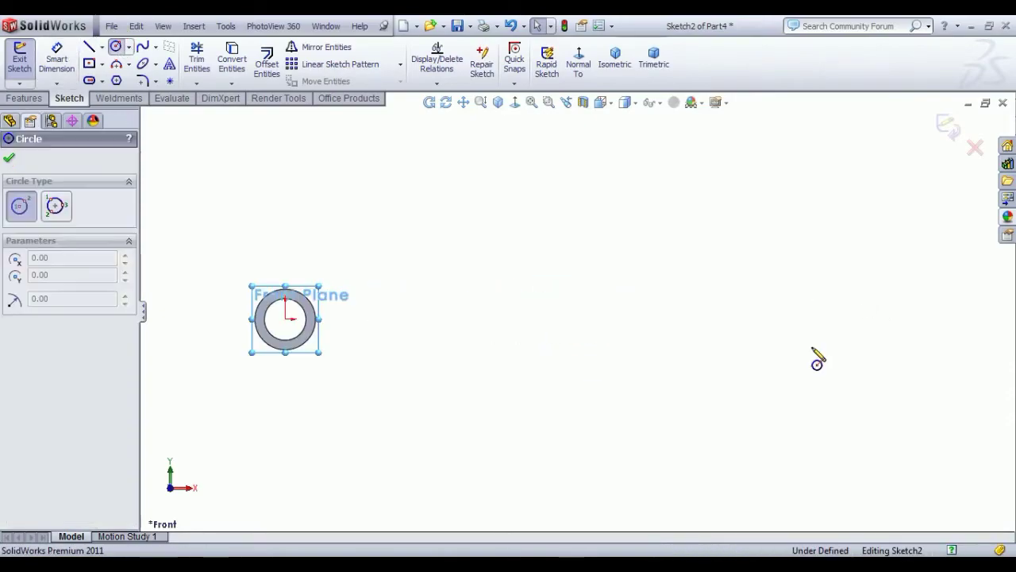
click(769, 318)
click(785, 341)
click(770, 318)
click(785, 330)
click(70, 65)
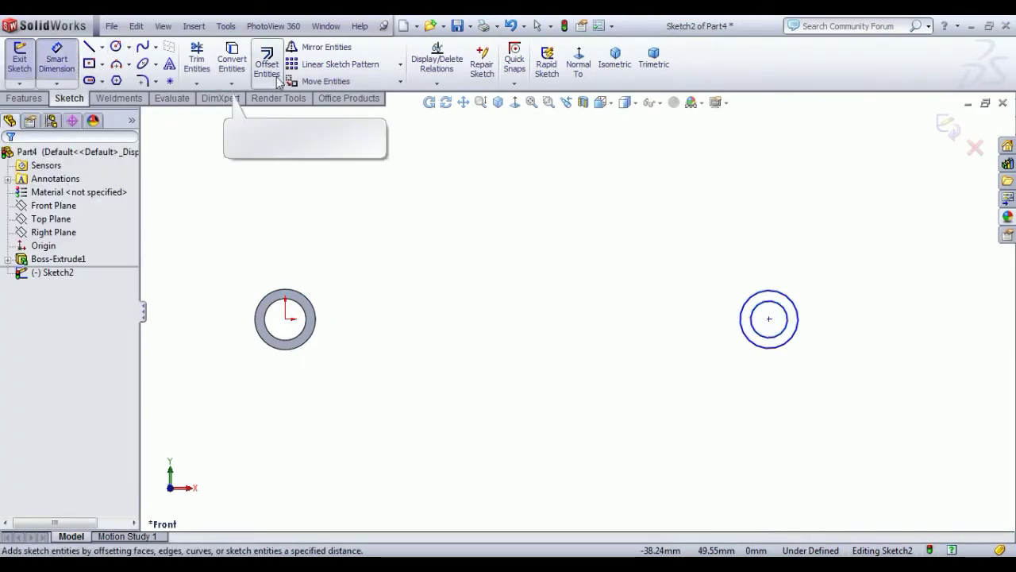
right_click(370, 193)
click(397, 201)
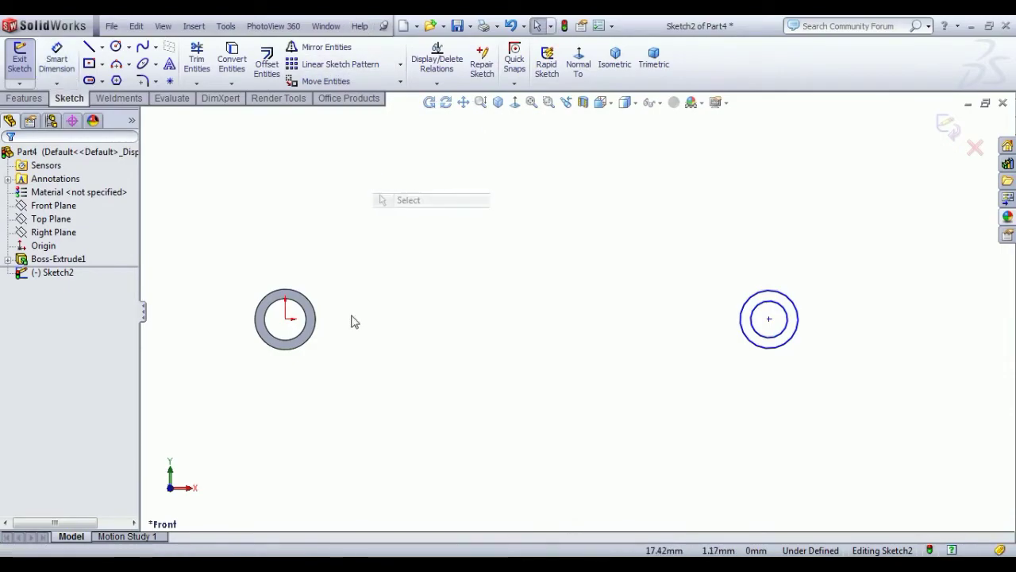
Make the new inner and outer circles equal to the tube's inner and outer edges respectively
click(303, 325)
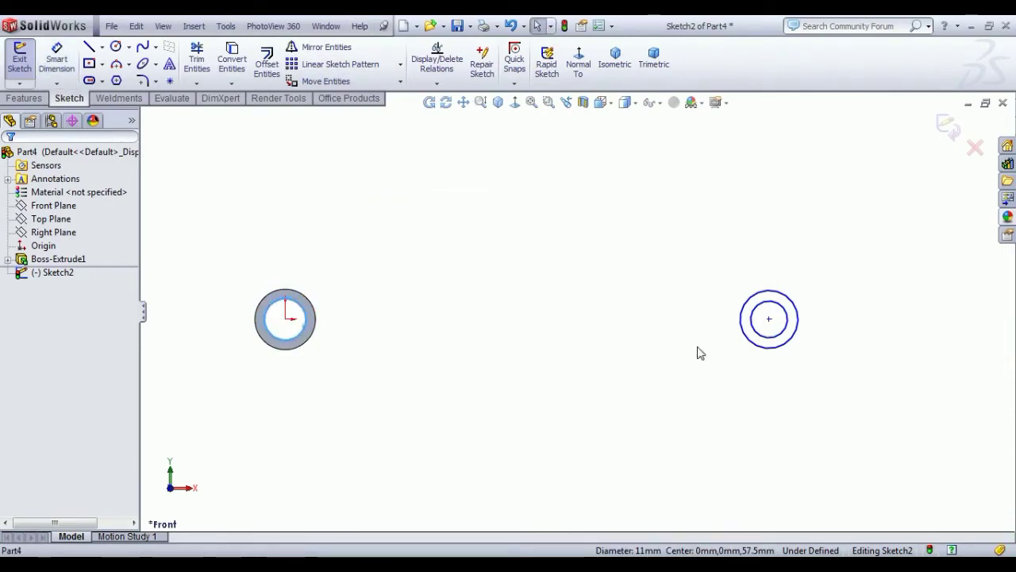
ctrl+click(762, 341)
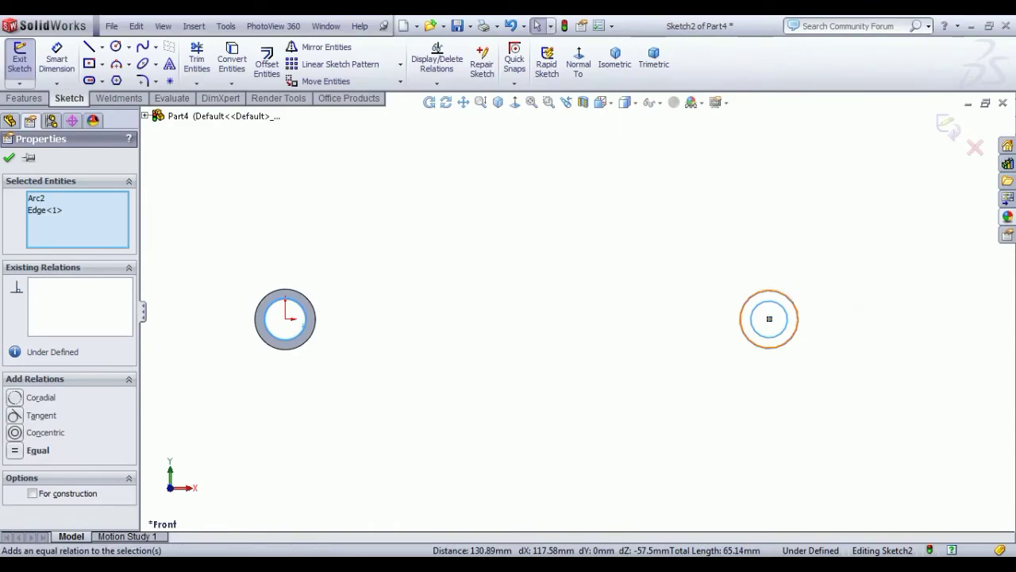
click(818, 348)
click(794, 341)
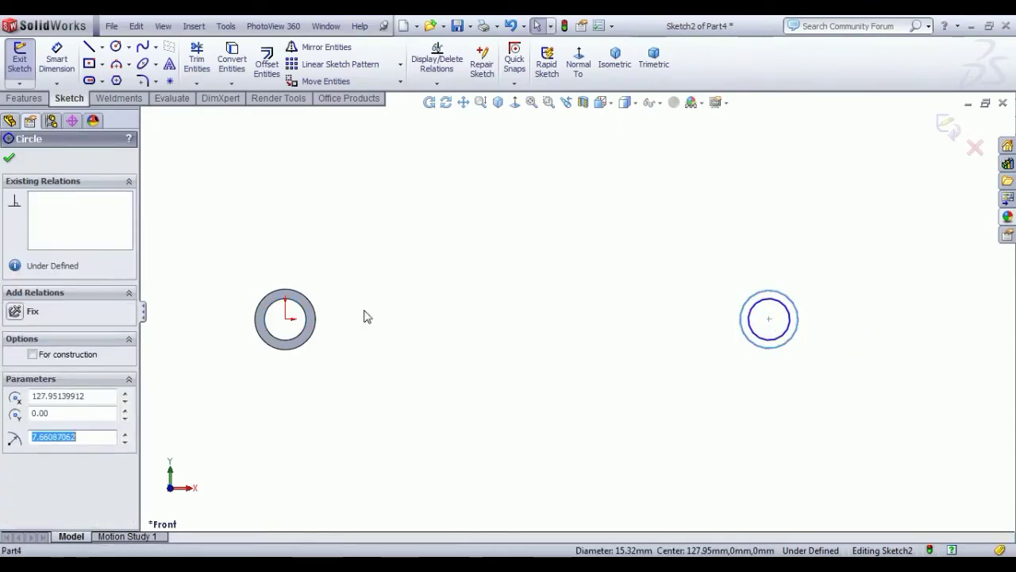
ctrl+click(310, 306)
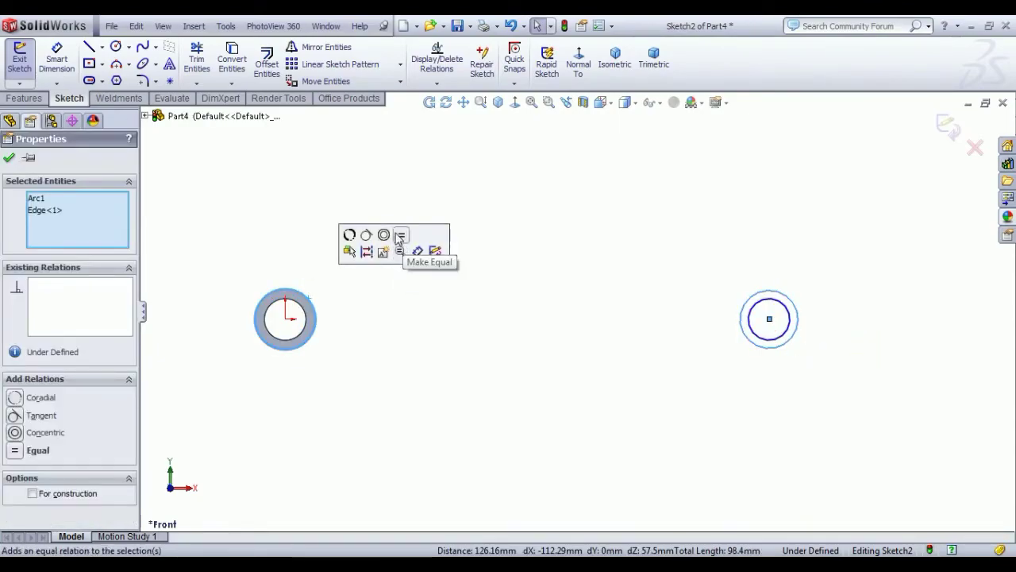
click(399, 234)
click(496, 310)
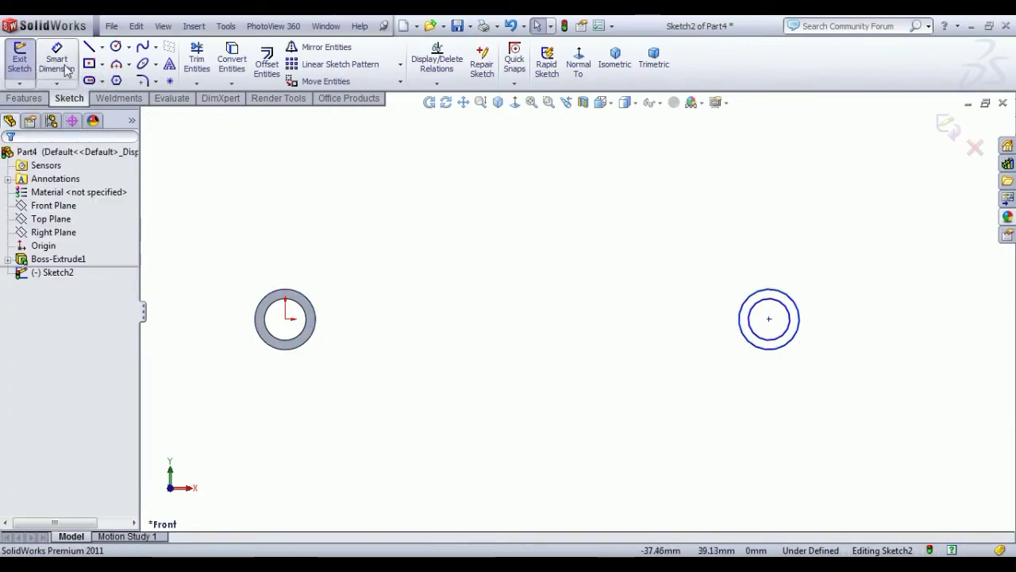
Add a horizontal relation between the origin and the centre of the new circles
click(287, 320)
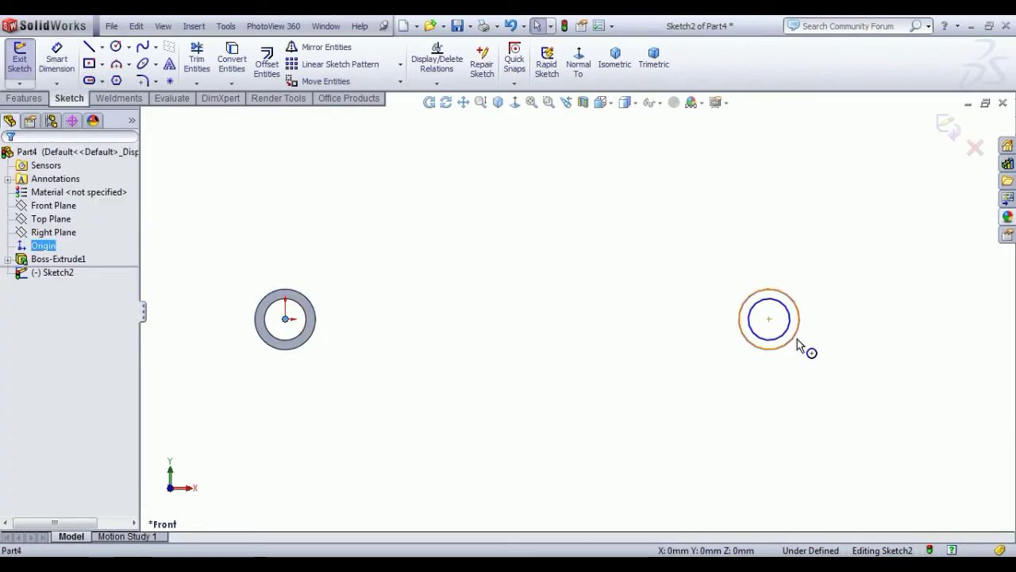
ctrl+click(769, 318)
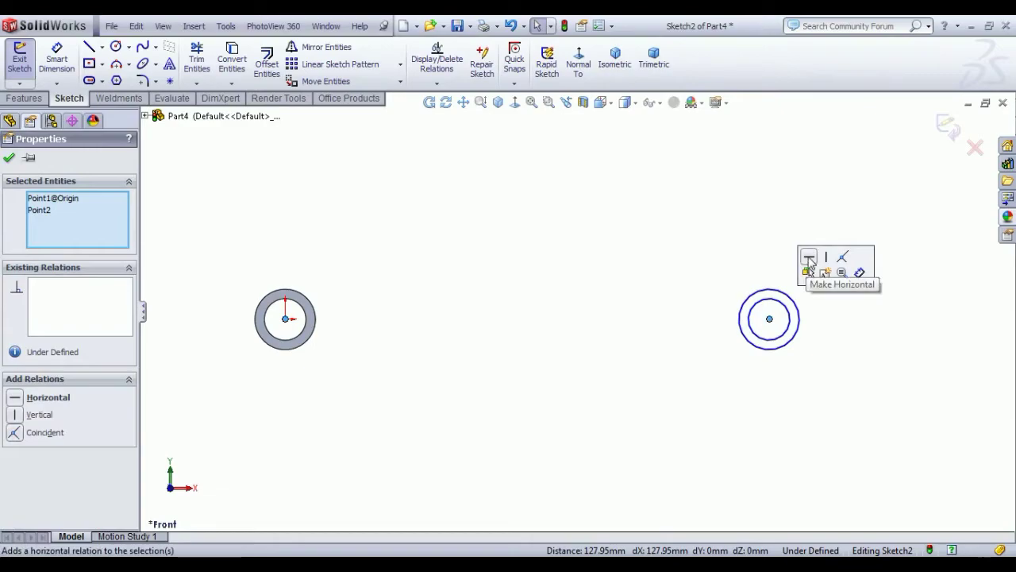
click(808, 267)
click(644, 266)
Dimension the distance from the origin to the new circles' centre as 302 mm
click(57, 60)
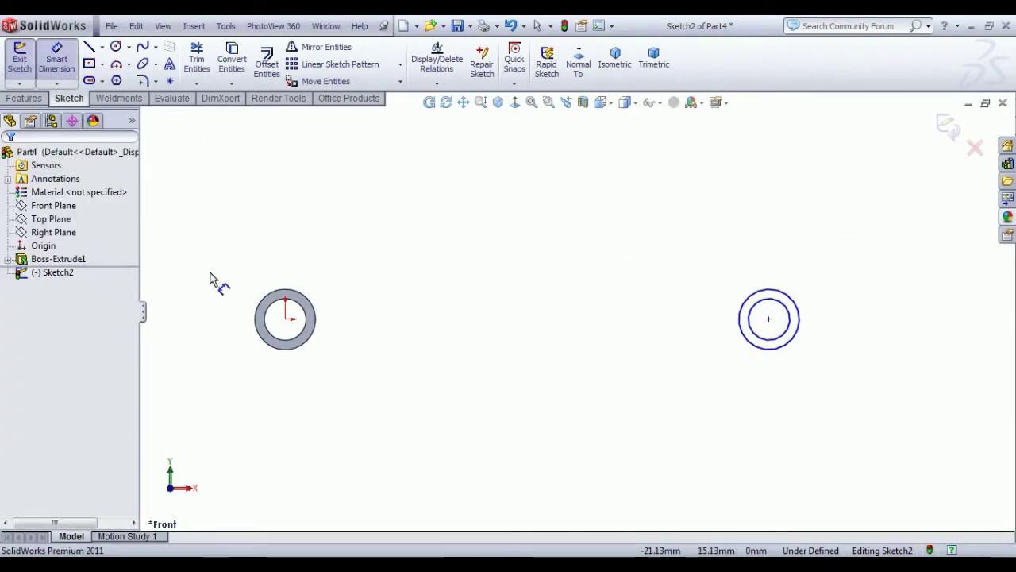
click(286, 319)
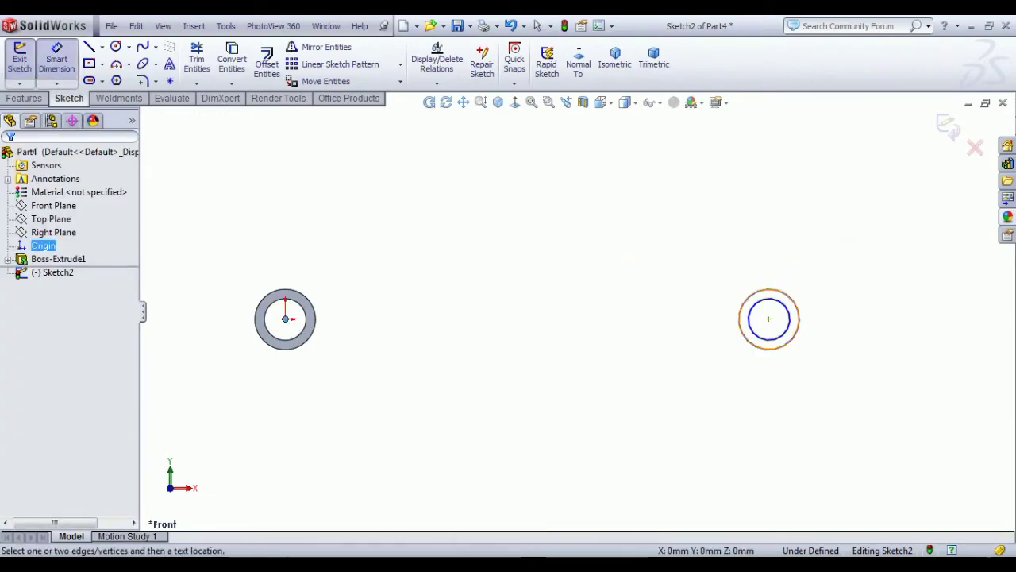
click(770, 320)
click(566, 412)
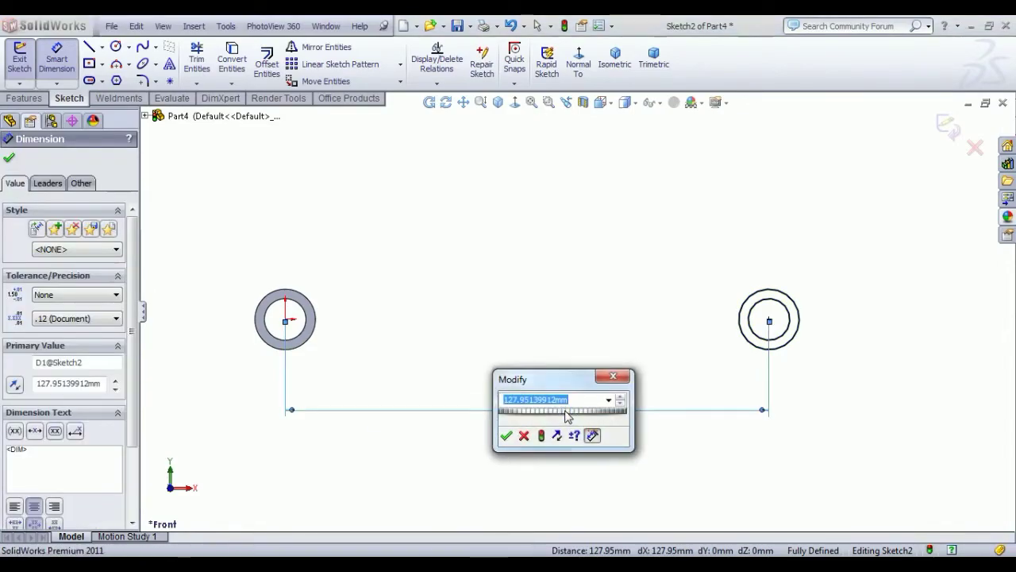
key(Return)
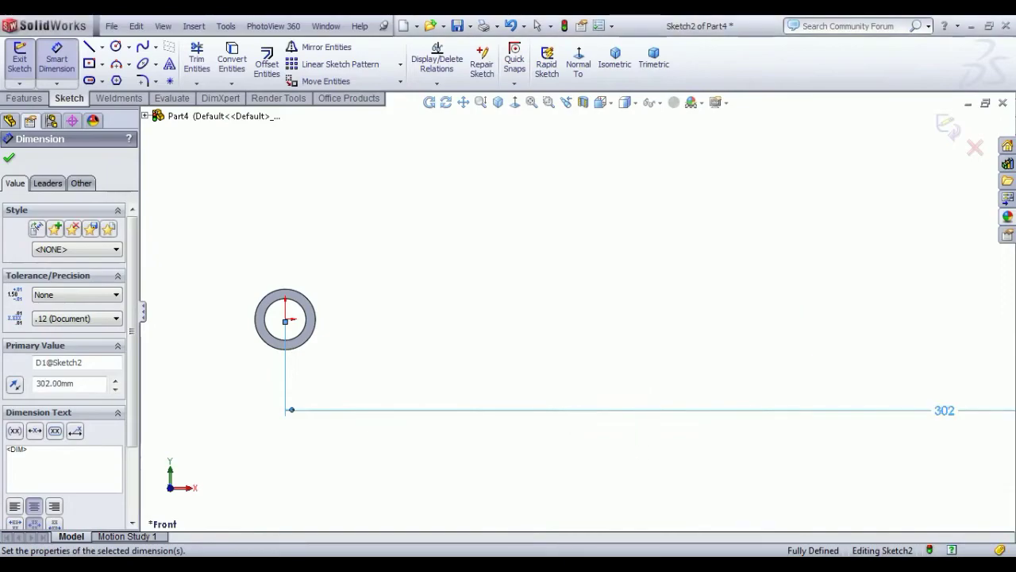
right_click(609, 189)
click(635, 195)
click(497, 244)
Finish the sketch and extrude the second pair of concentric circles 46 mm with the Mid Plane end condition
click(19, 60)
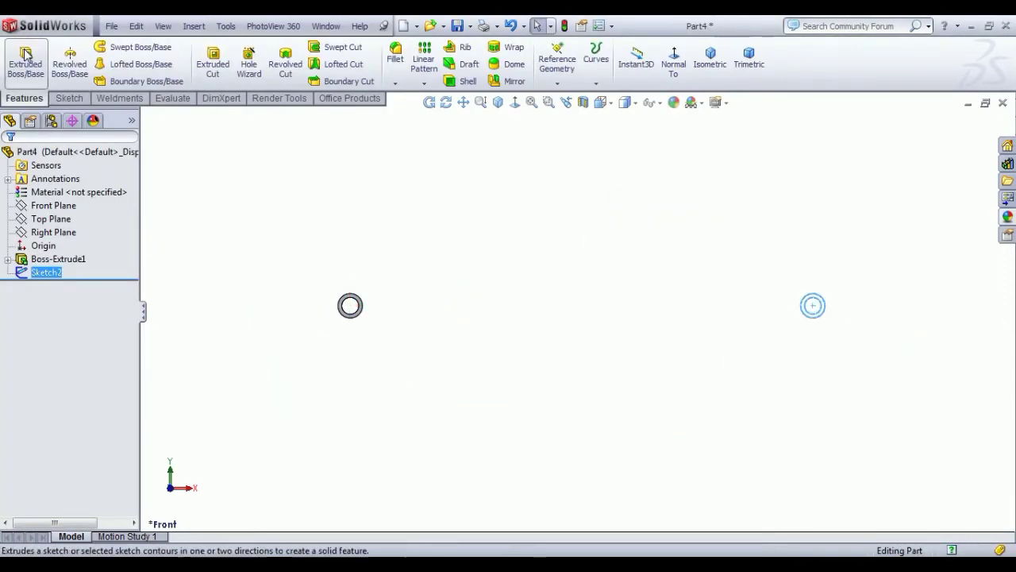
click(31, 67)
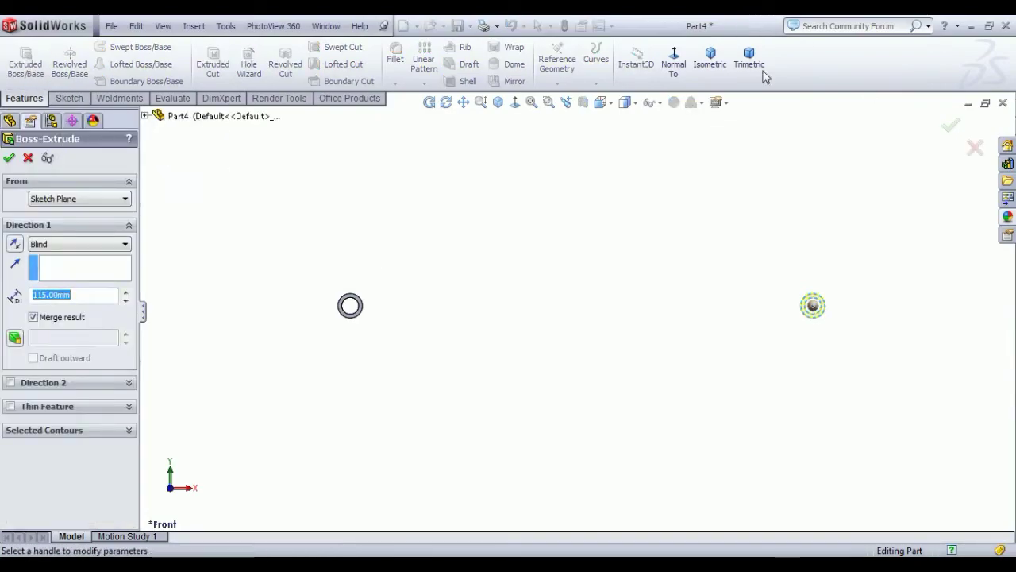
click(715, 73)
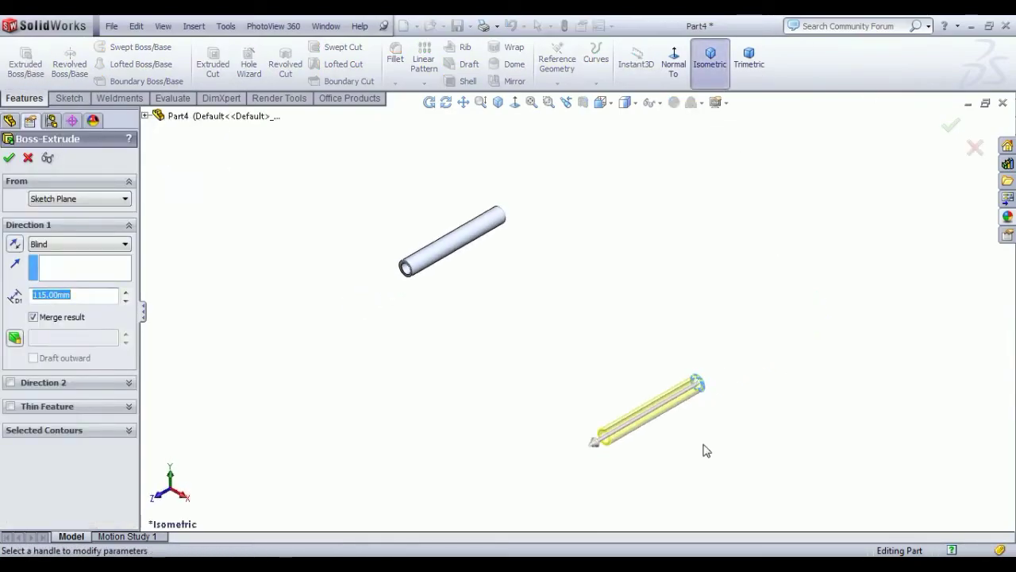
click(58, 248)
click(62, 322)
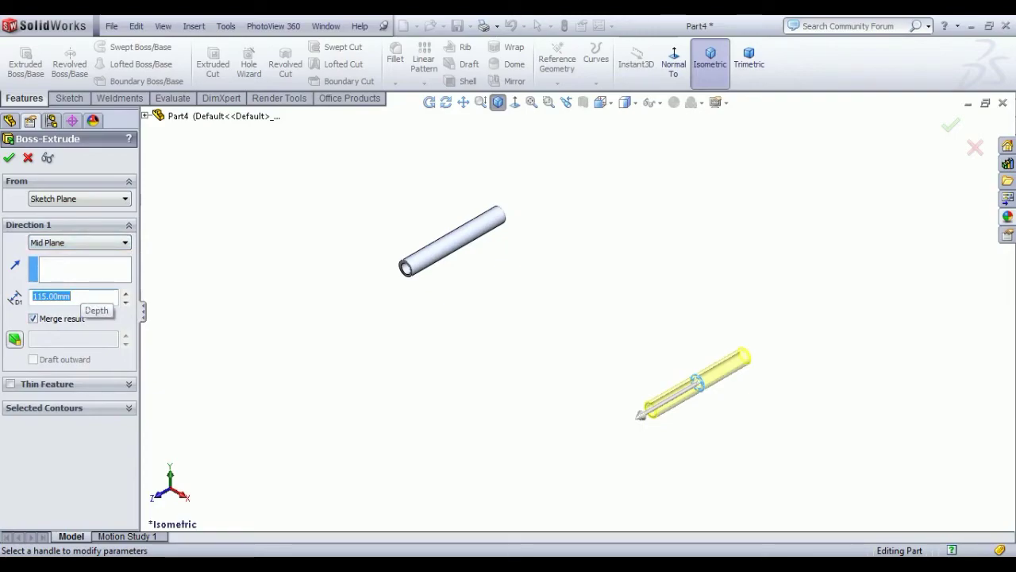
text(4)
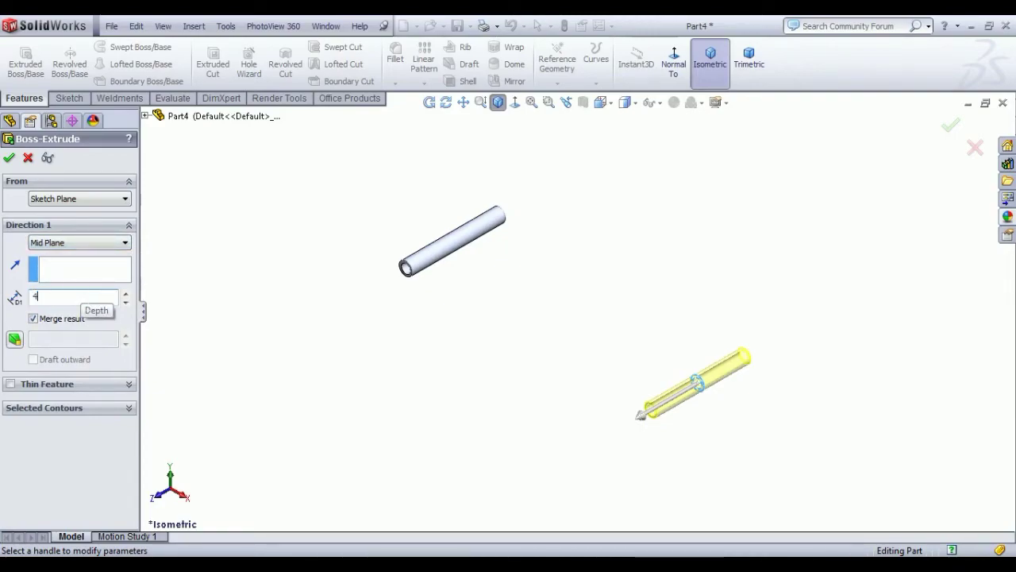
text(6)
key(Return)
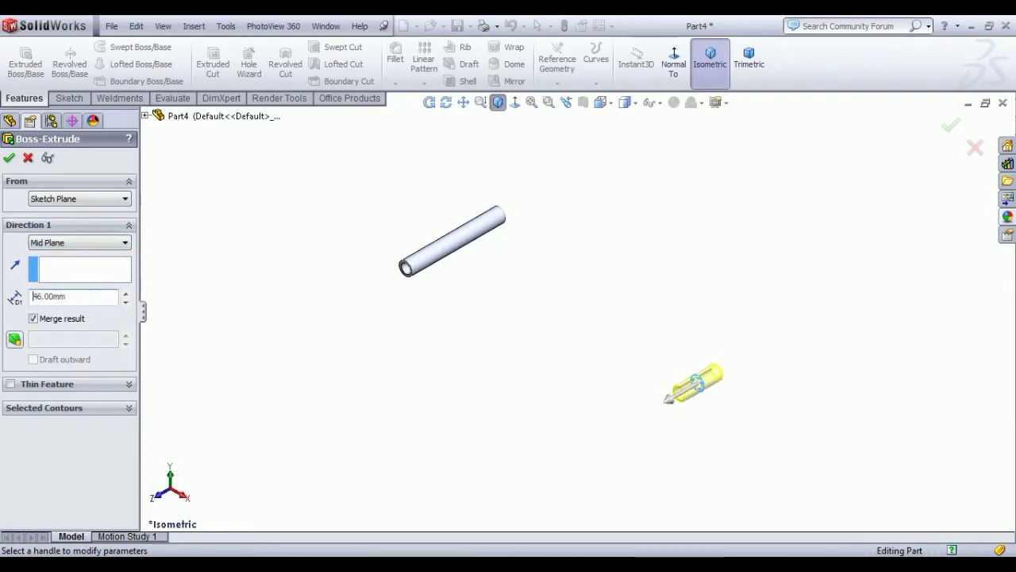
click(12, 158)
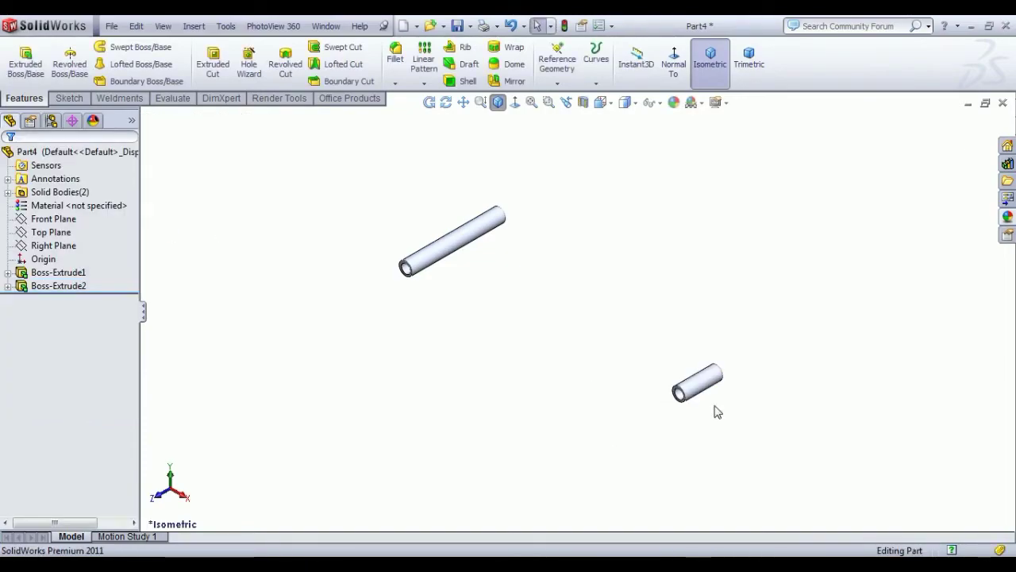
On a new Front Plane sketch, draw a corner rectangle about 303 mm by 30 mm spanning between the two tubes' centres
click(54, 221)
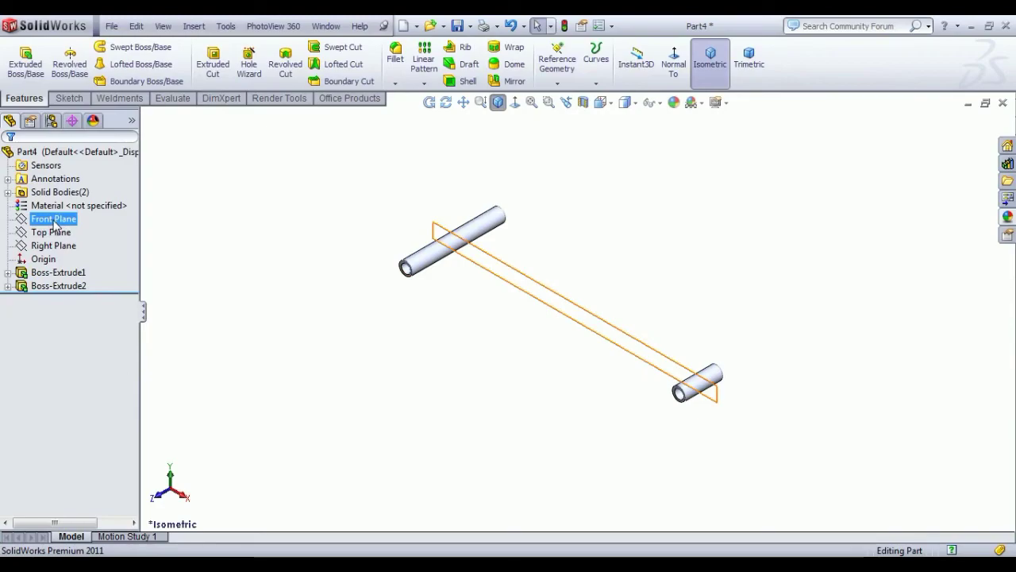
click(64, 199)
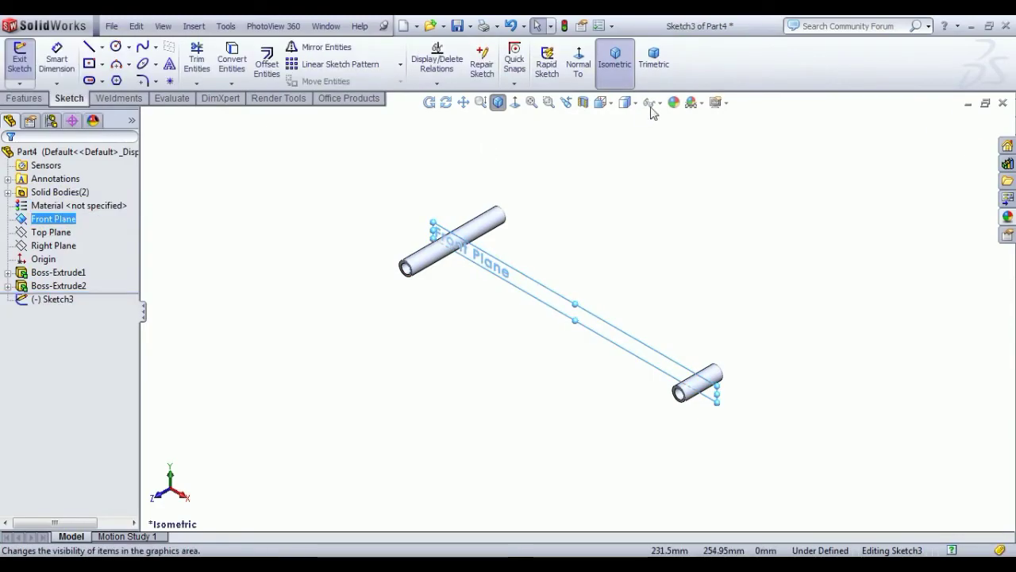
click(579, 61)
scroll(402, 308, down, 5)
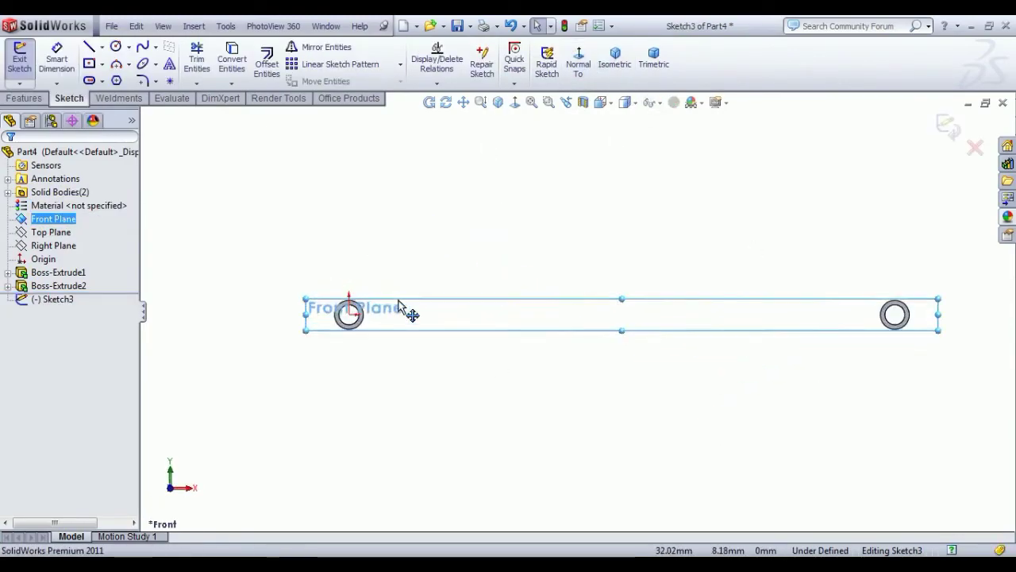
scroll(797, 377, up, 2)
click(90, 64)
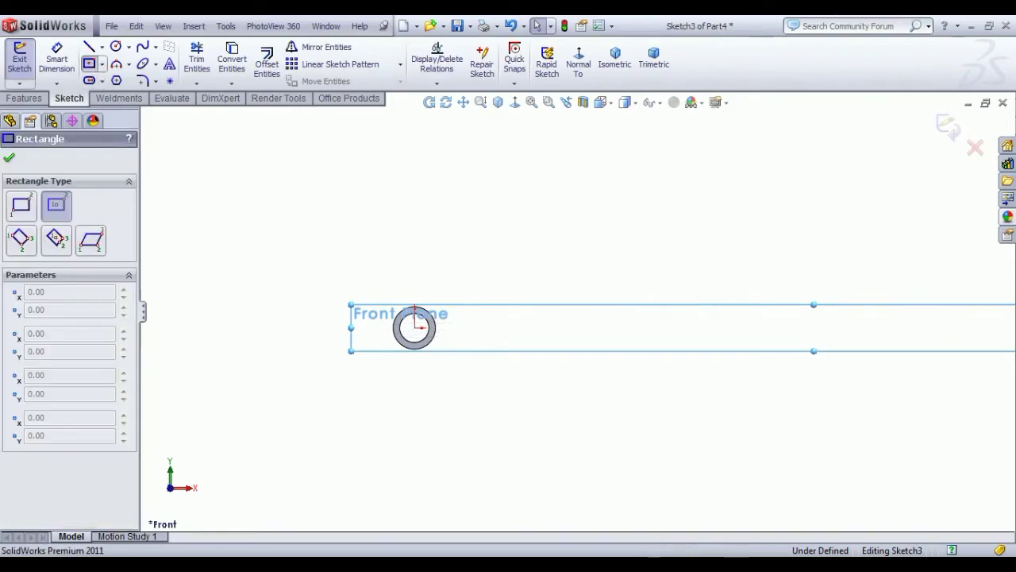
scroll(826, 334, up, 2)
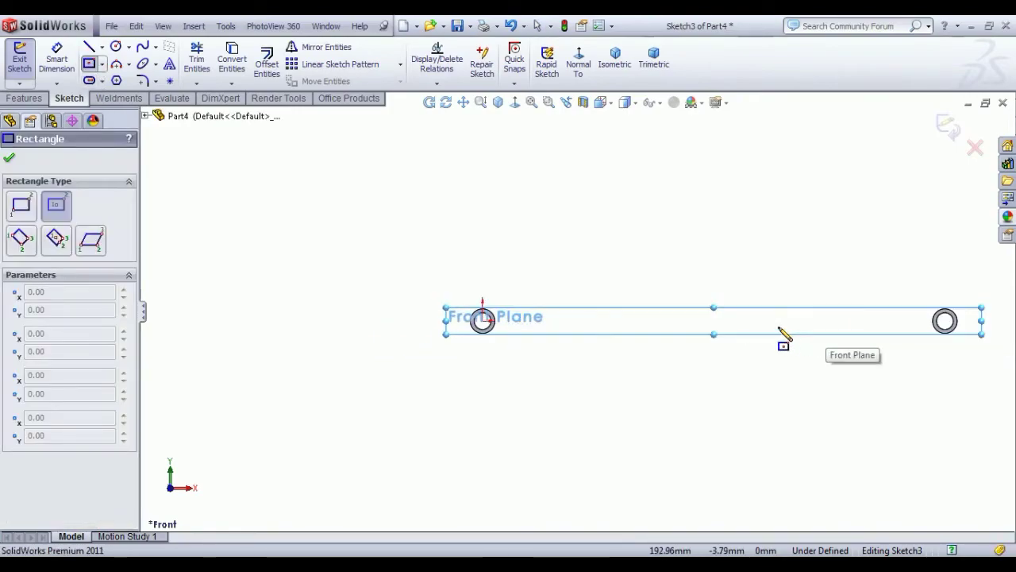
scroll(783, 334, down, 2)
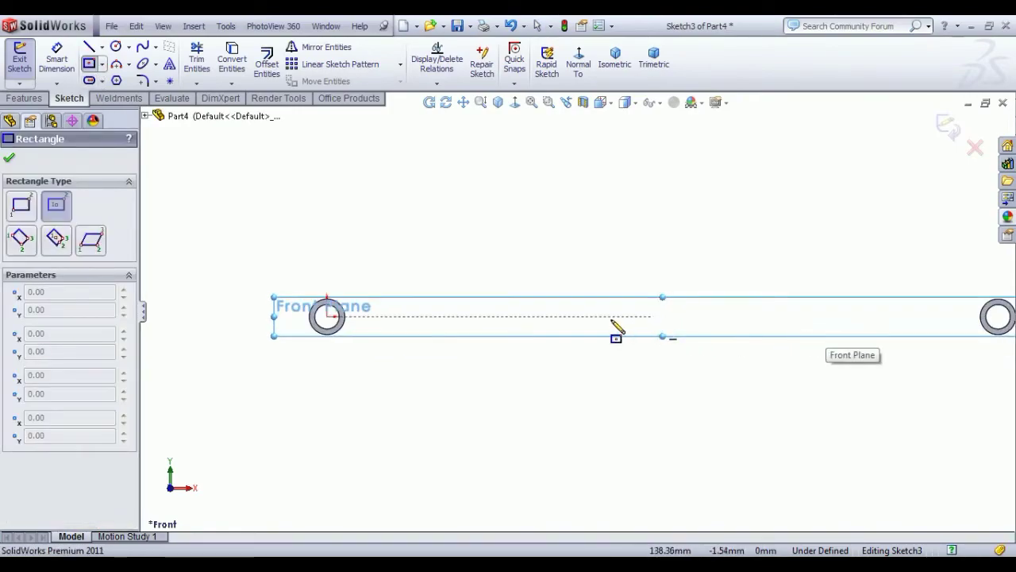
click(22, 206)
click(327, 286)
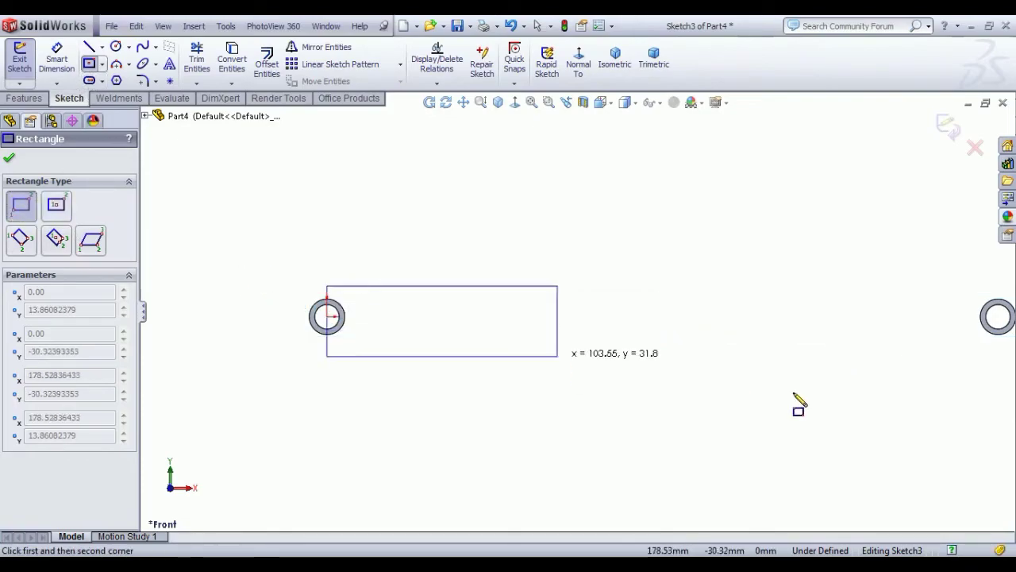
scroll(941, 383, up, 1)
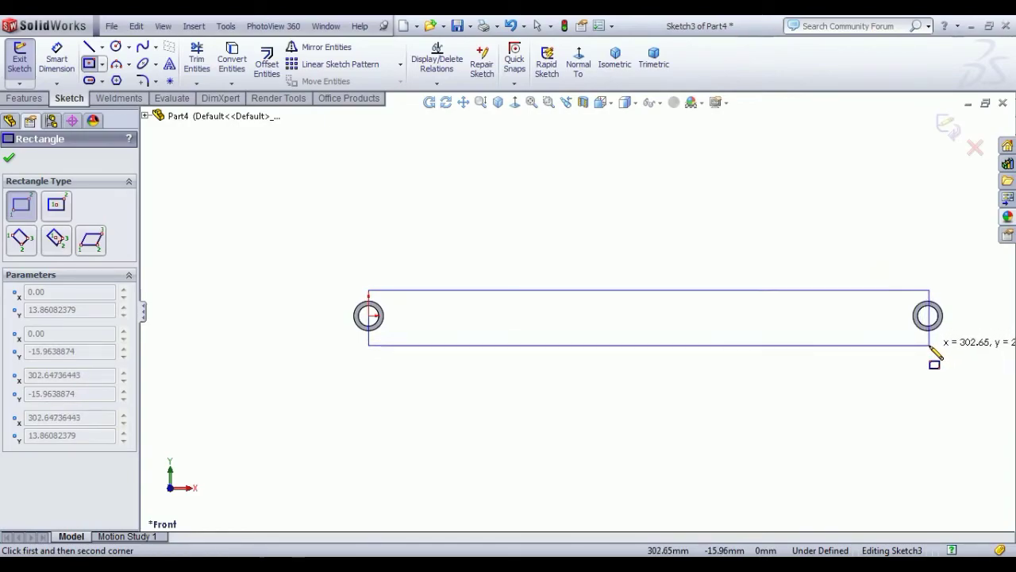
click(931, 347)
right_click(665, 195)
click(698, 194)
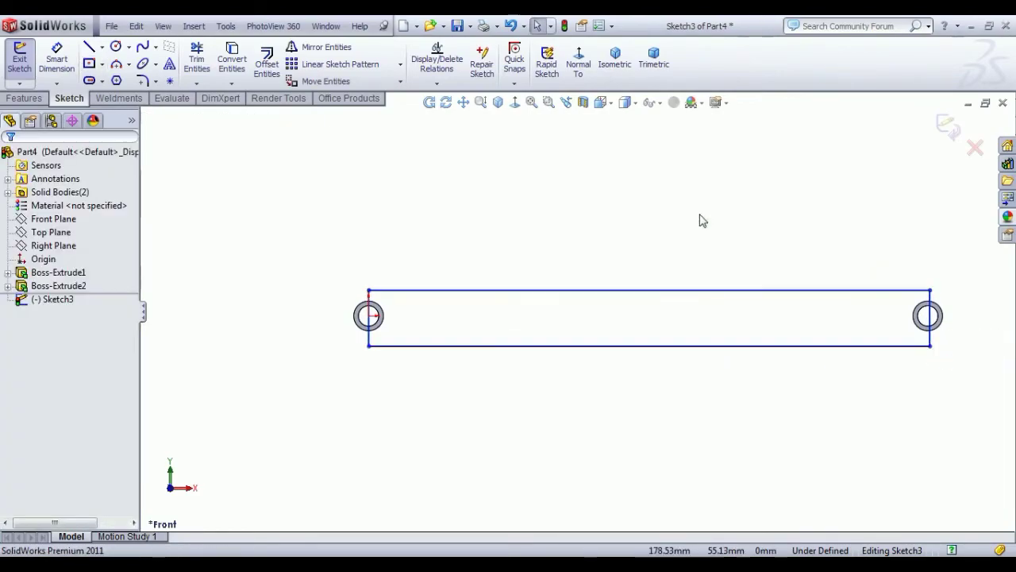
Add a midpoint relation between the origin and the rectangle's vertical edge through the first tube
scroll(290, 390, down, 4)
scroll(616, 214, down, 3)
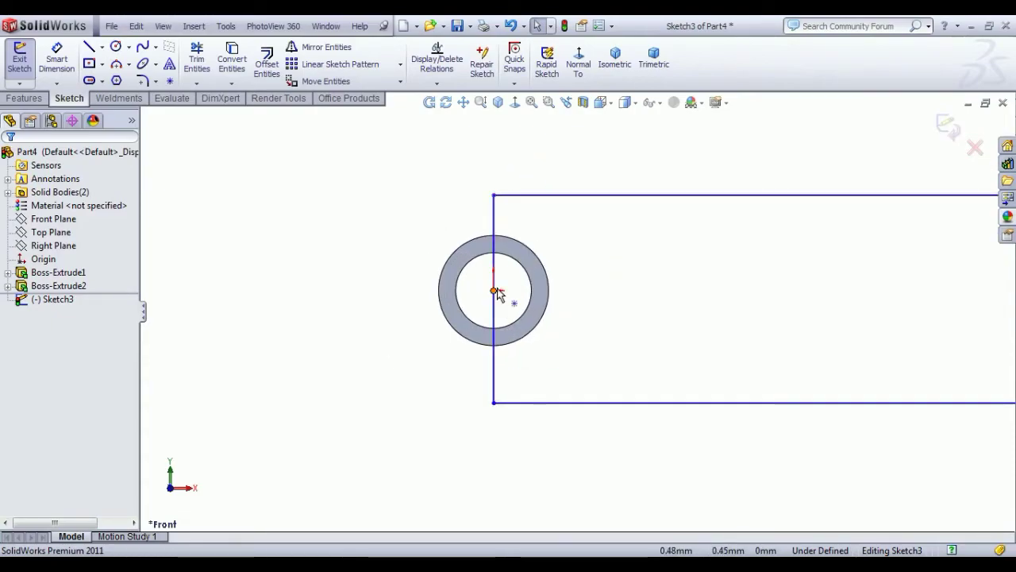
click(495, 292)
ctrl+click(495, 314)
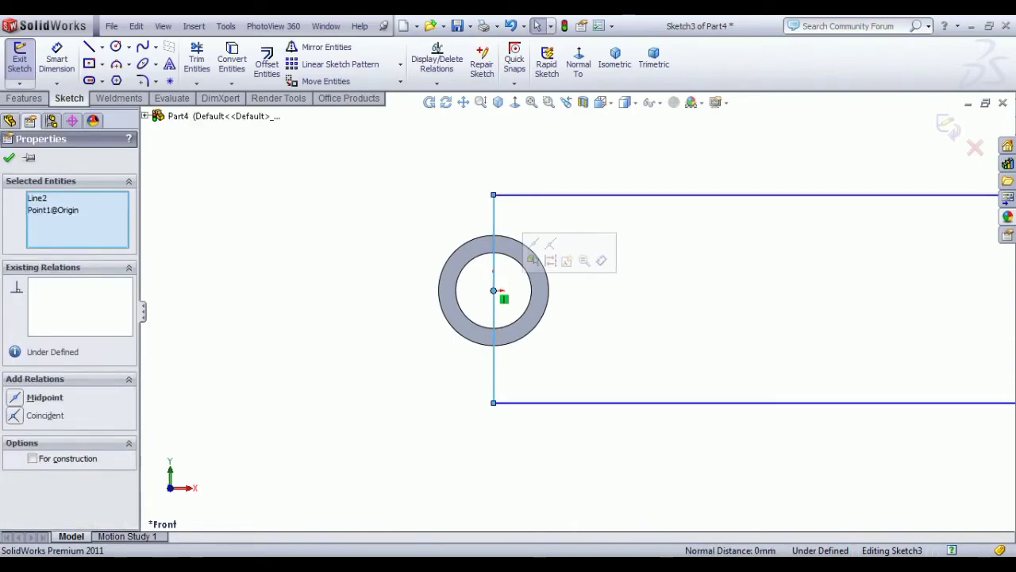
click(533, 244)
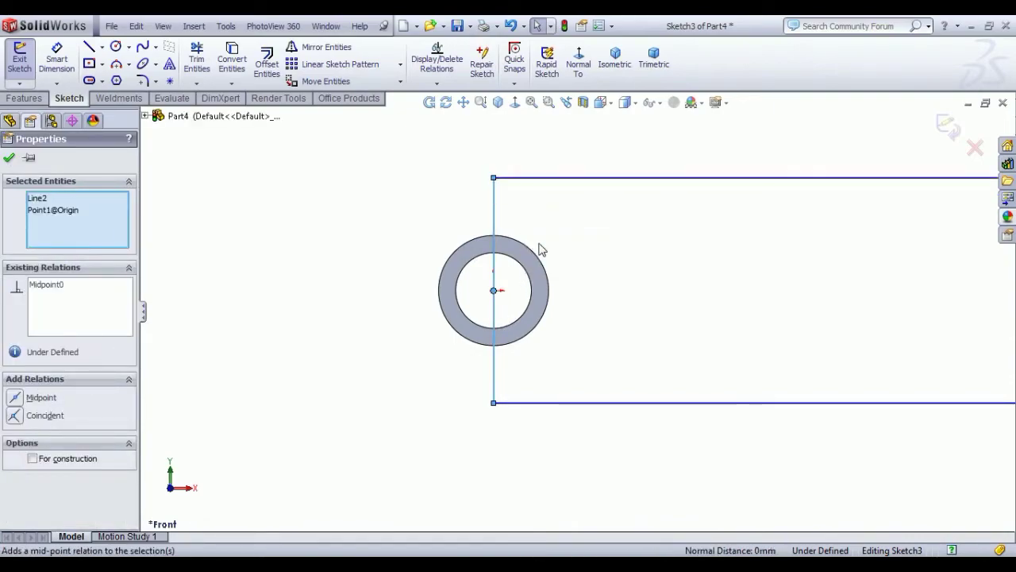
click(374, 469)
Draw a horizontal centerline from the short tube's centre to the origin
scroll(513, 433, up, 8)
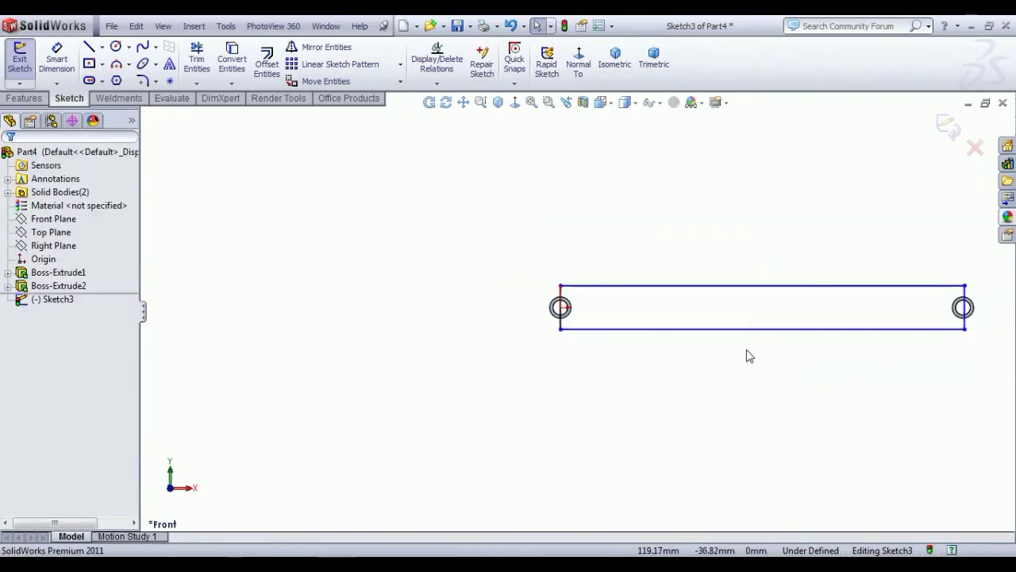
scroll(871, 307, down, 5)
scroll(454, 340, up, 4)
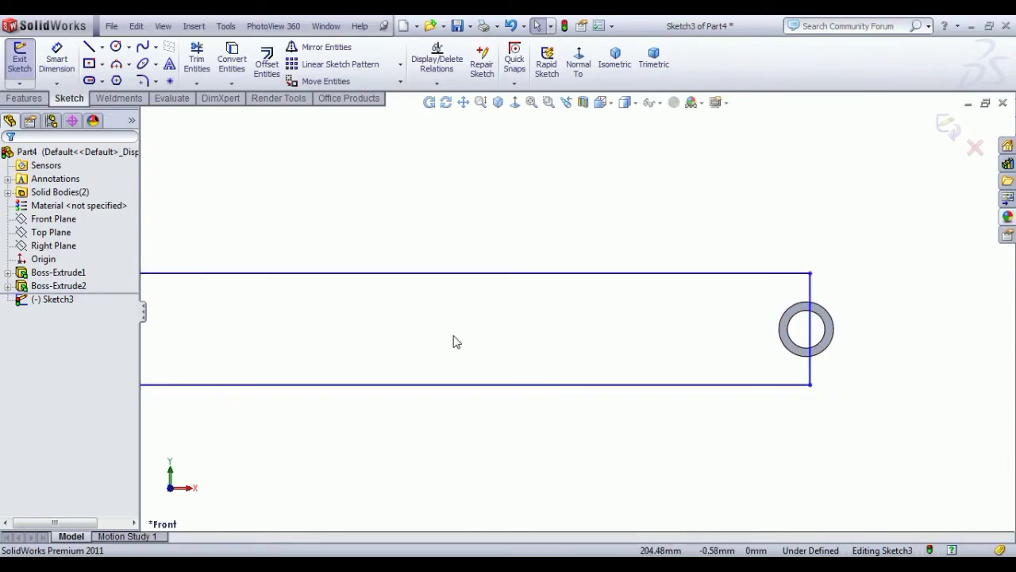
click(131, 81)
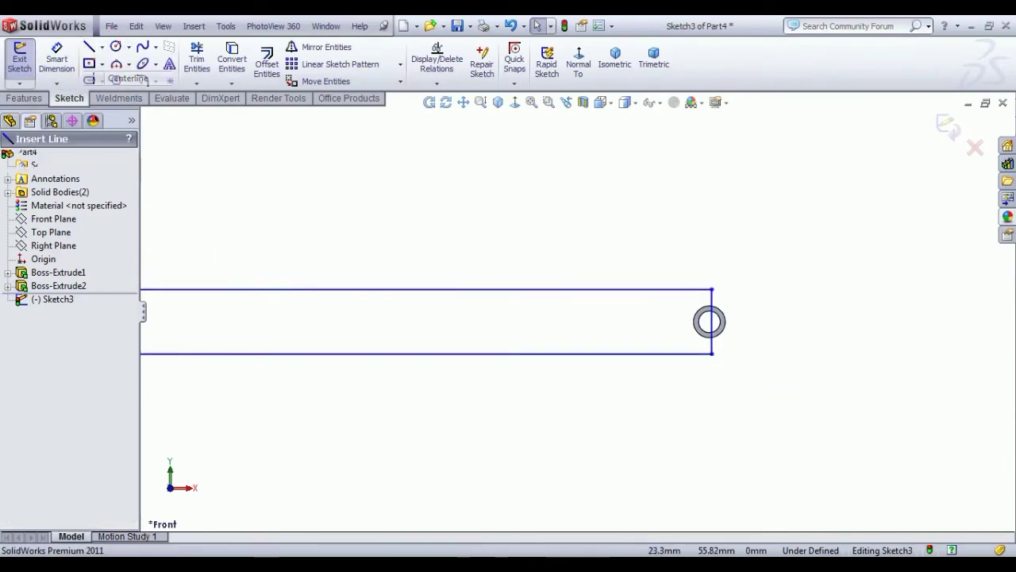
scroll(717, 322, up, 2)
scroll(704, 333, down, 5)
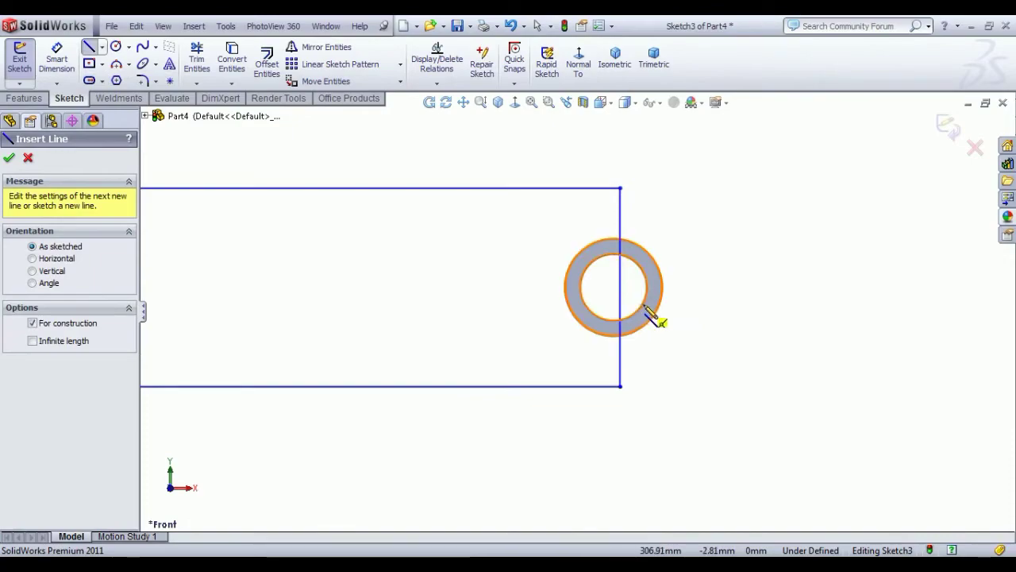
click(614, 287)
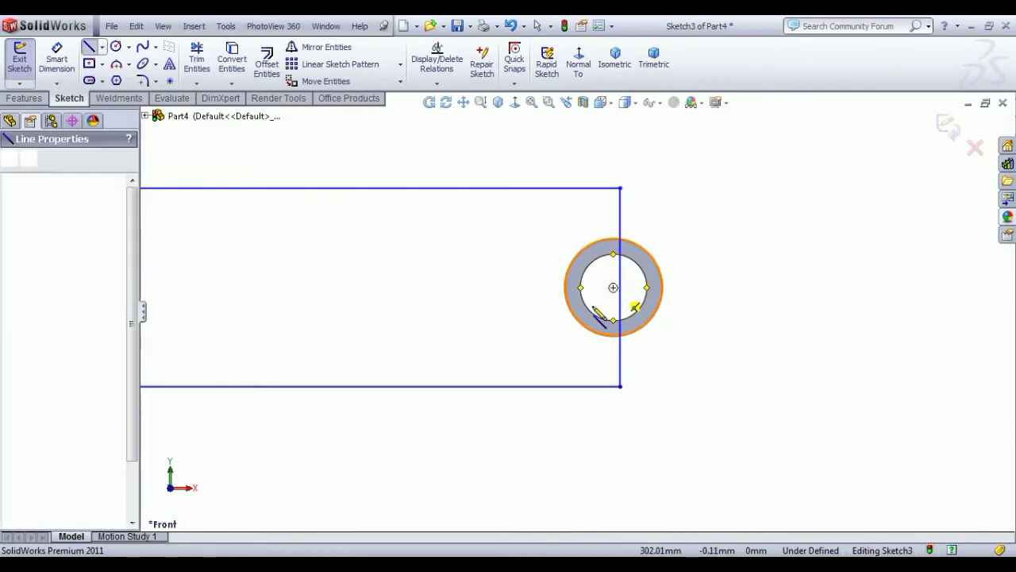
scroll(567, 317, up, 5)
scroll(247, 315, up, 8)
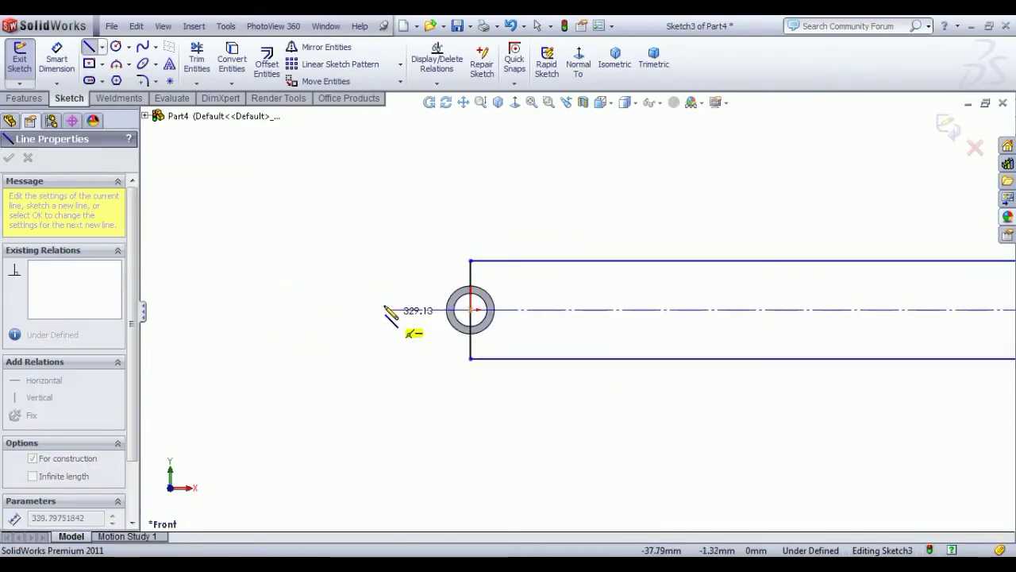
click(563, 318)
right_click(649, 267)
click(676, 288)
Make the rectangle's two long horizontal edges symmetric about the centerline
scroll(707, 309, down, 5)
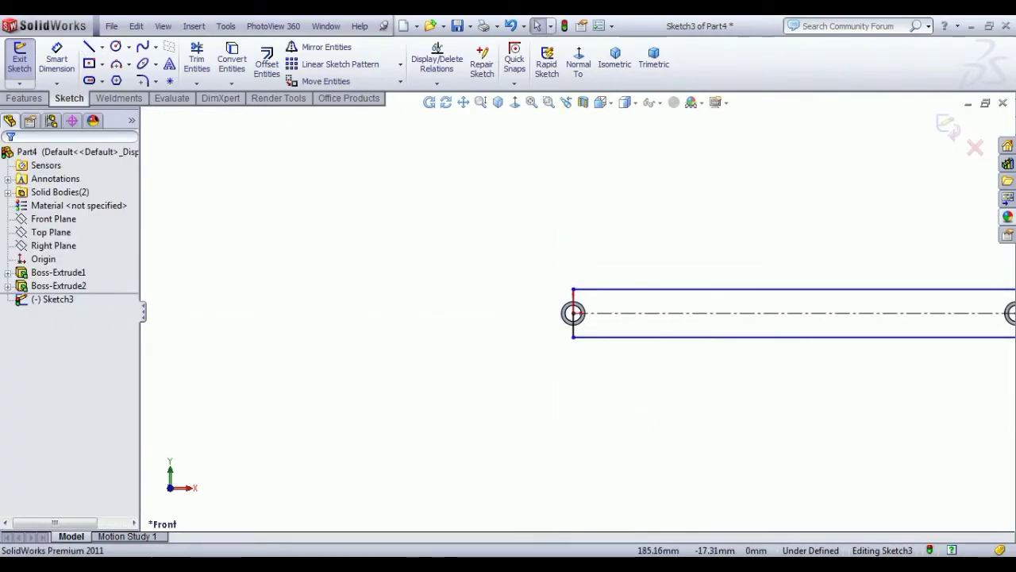
scroll(914, 321, up, 2)
drag(837, 411, 742, 231)
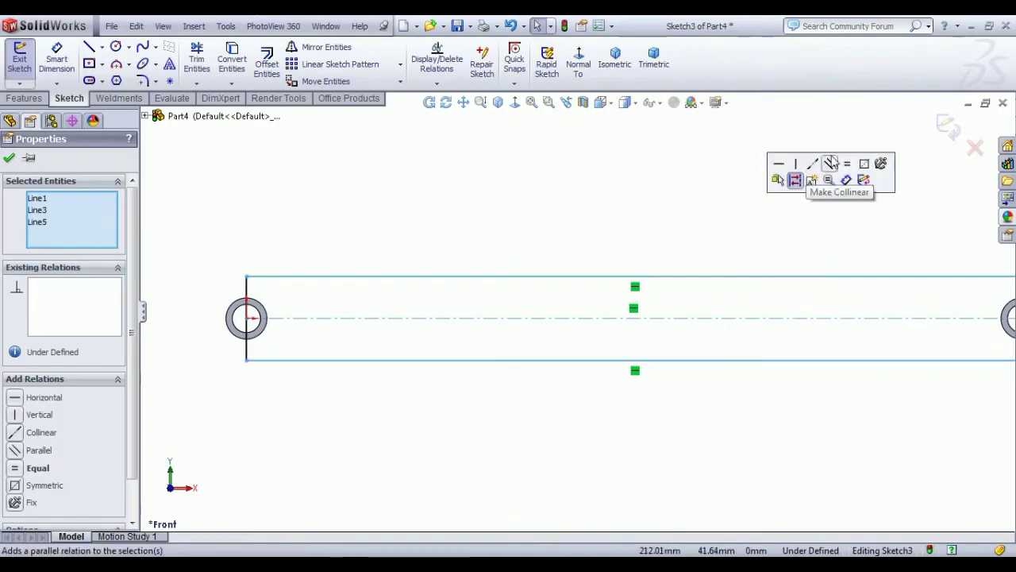
click(875, 164)
Make the rectangle's far vertical edge coincident with the centerline's endpoint at the short tube's centre
scroll(916, 347, down, 3)
scroll(715, 297, up, 8)
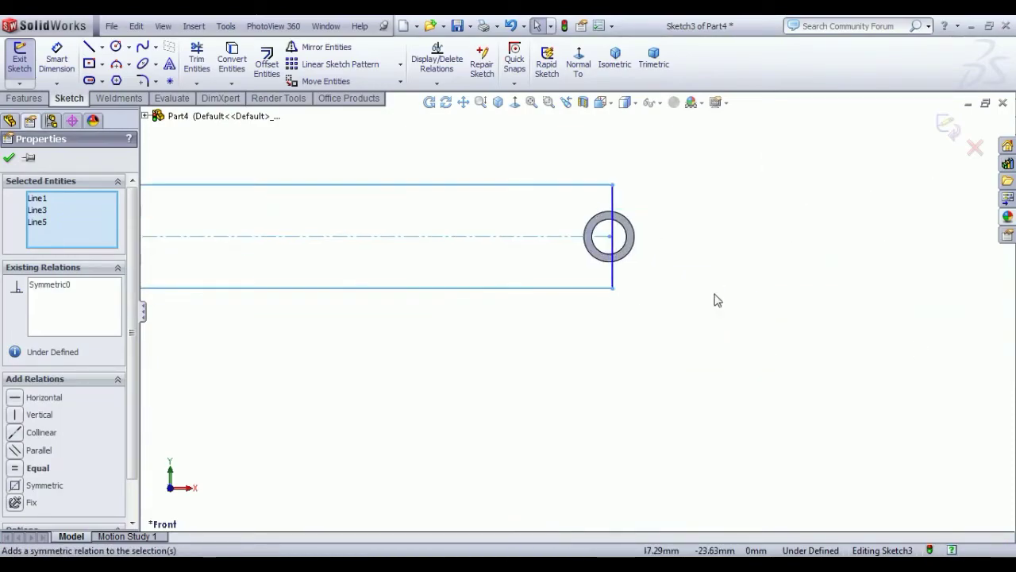
click(549, 254)
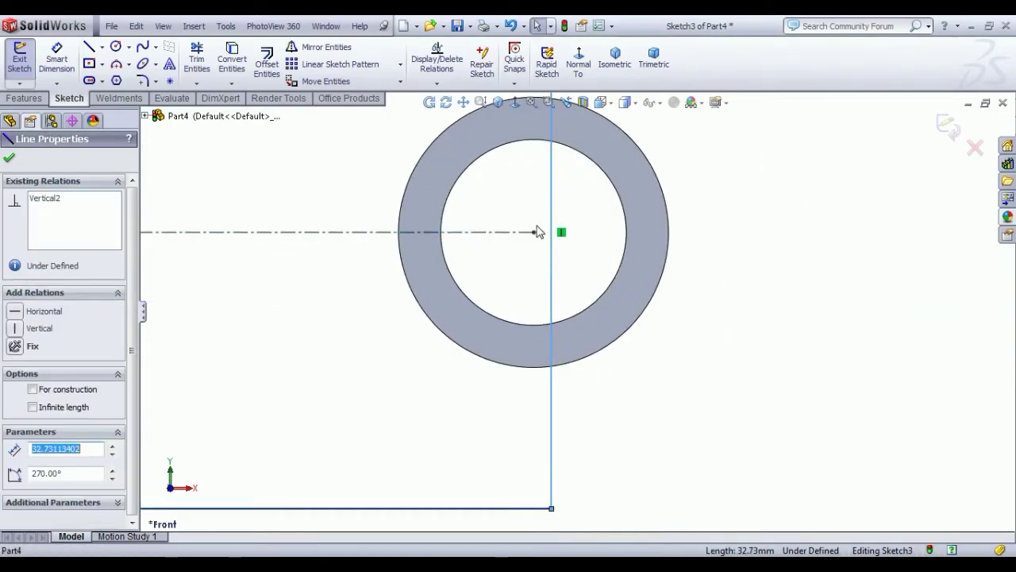
click(534, 232)
ctrl+click(551, 200)
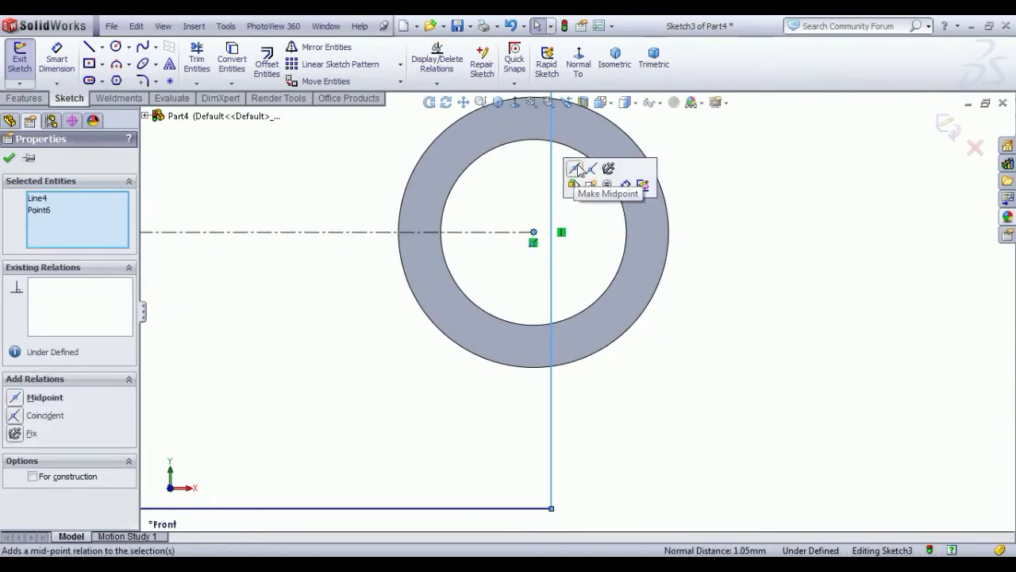
click(45, 416)
click(764, 265)
Dimension the rectangle's vertical edge at the short tube as 20 mm
scroll(421, 256, down, 6)
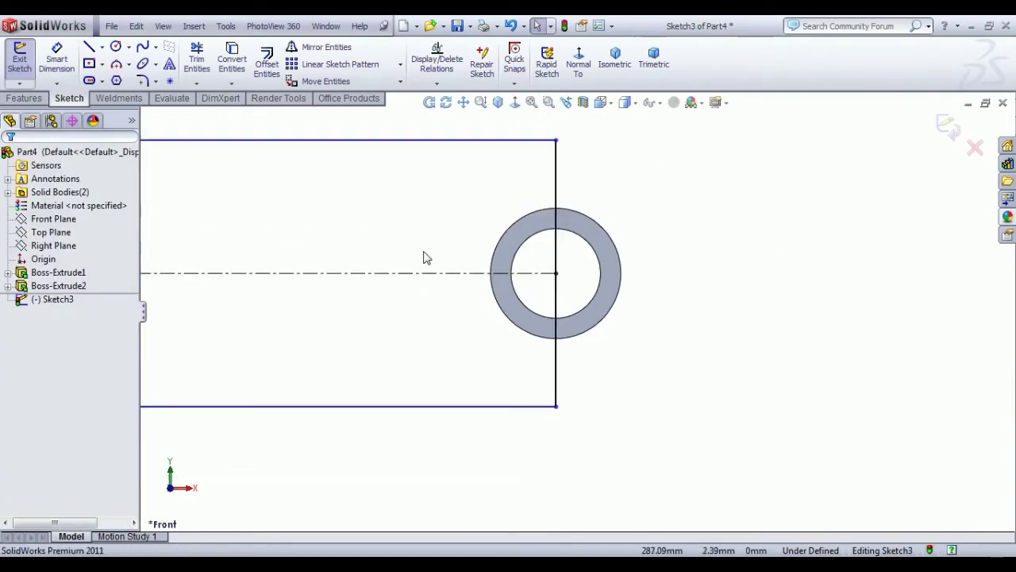
click(58, 57)
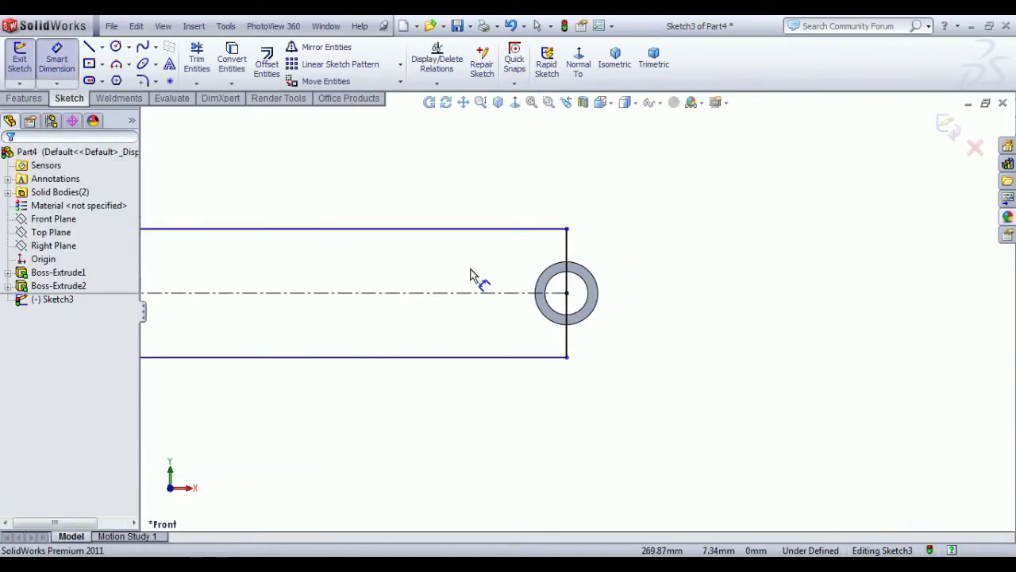
click(584, 268)
click(640, 300)
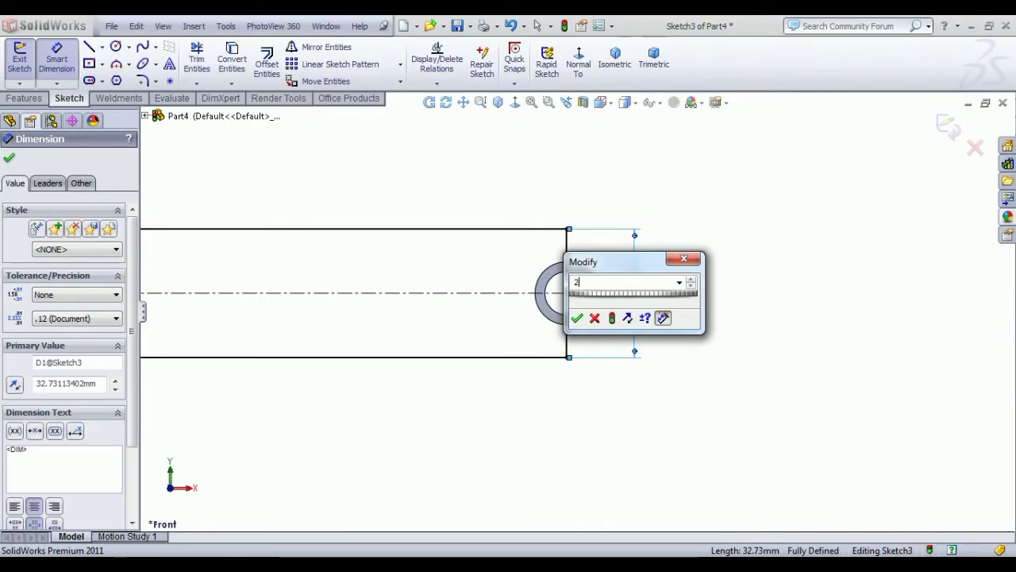
key(Return)
right_click(671, 209)
click(701, 219)
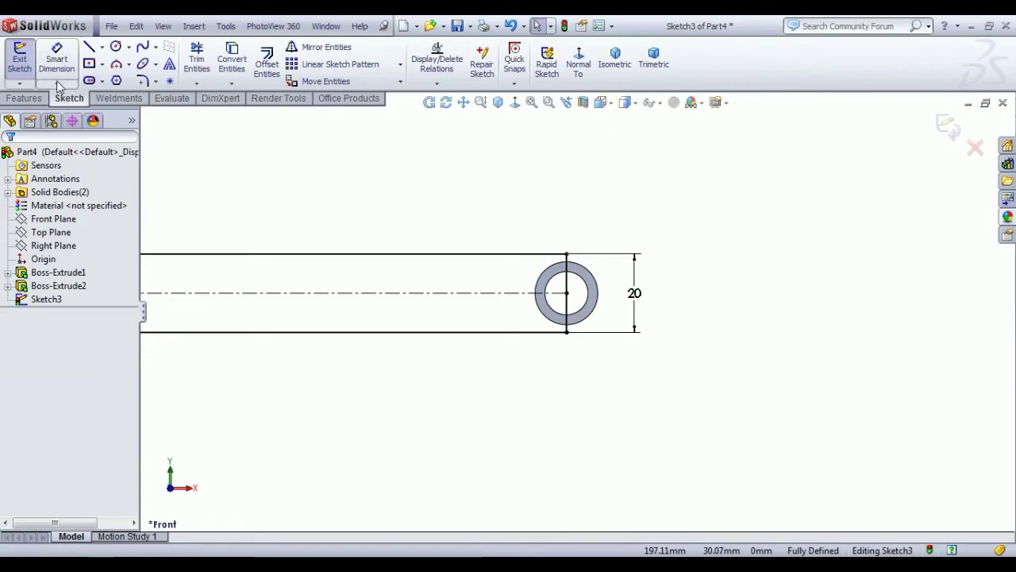
Convert the outer circular edges of both tubes into sketch entities
click(230, 59)
scroll(544, 300, down, 4)
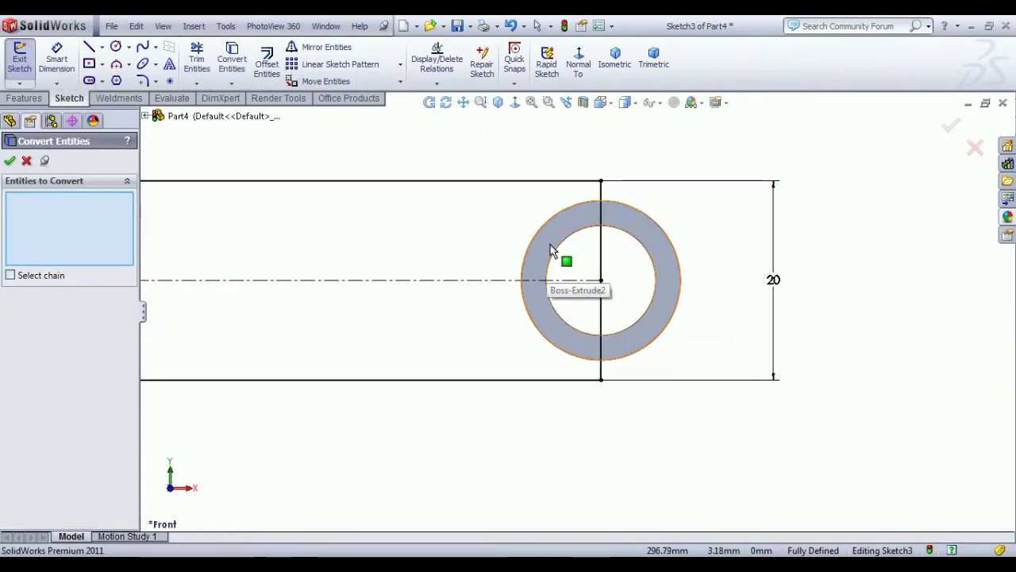
click(553, 221)
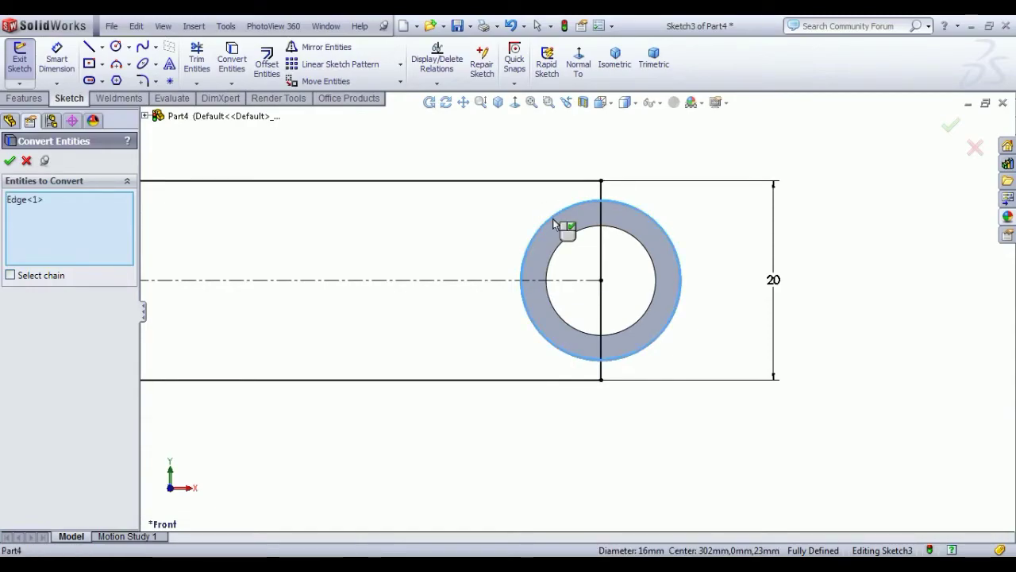
scroll(343, 309, up, 8)
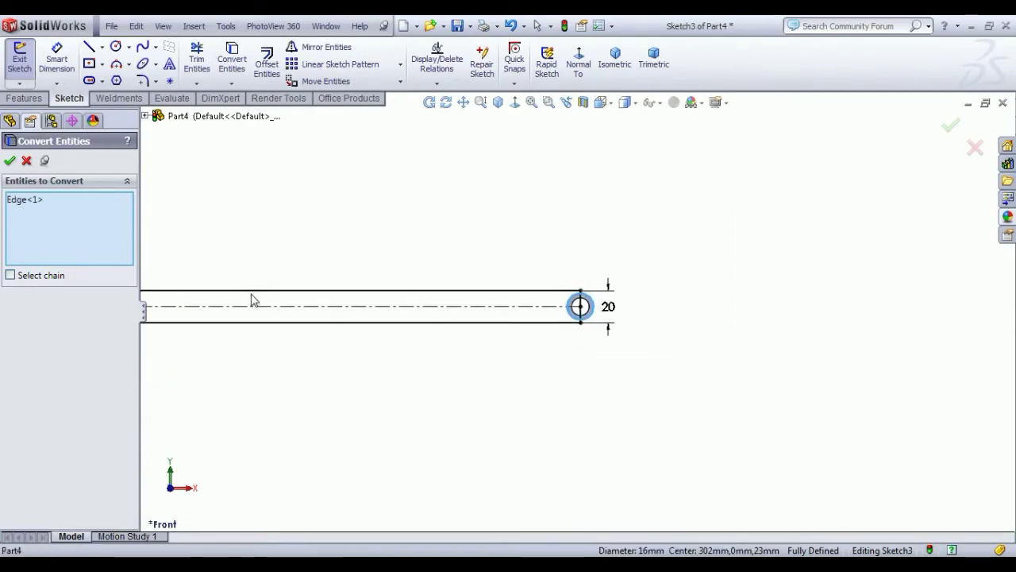
scroll(249, 299, down, 12)
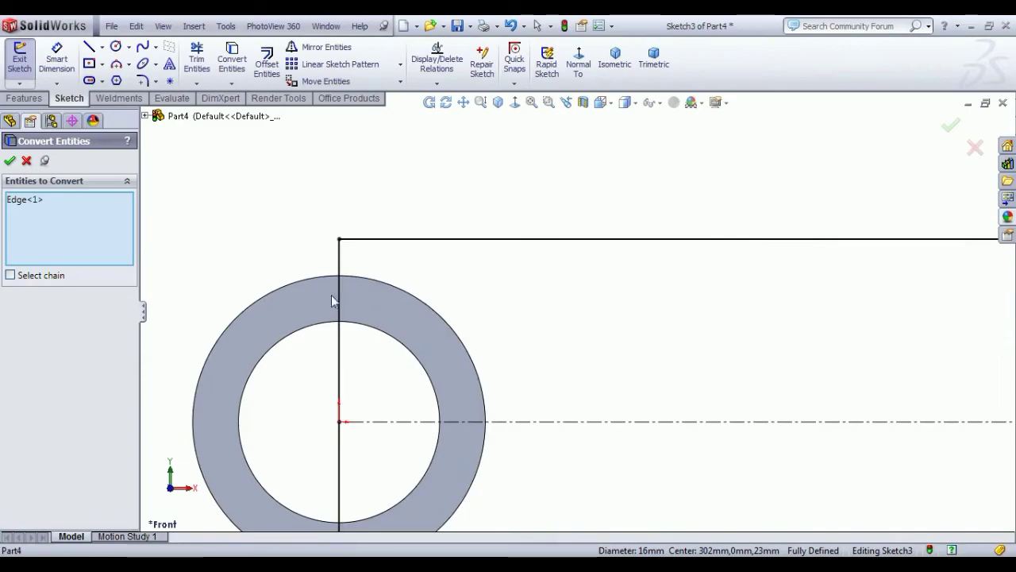
click(295, 283)
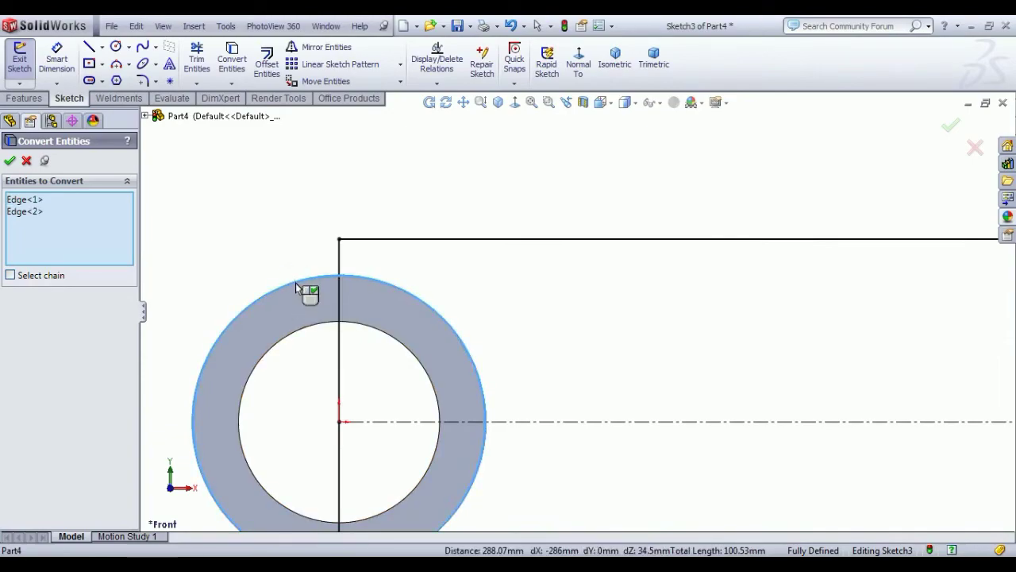
click(9, 161)
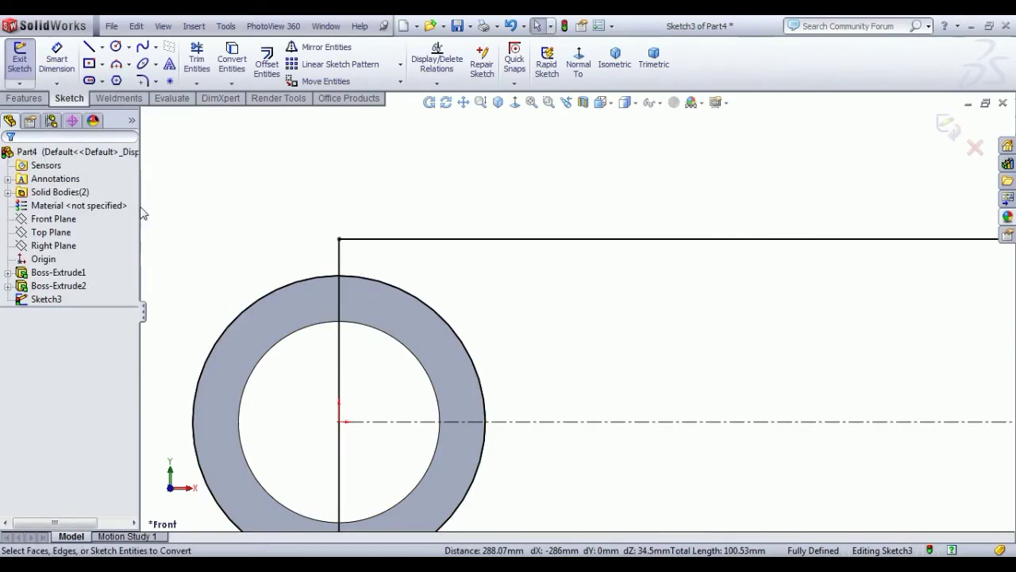
Trim the rectangle's end edges inside both tubes and the converted circles' halves facing away from the profile
click(197, 60)
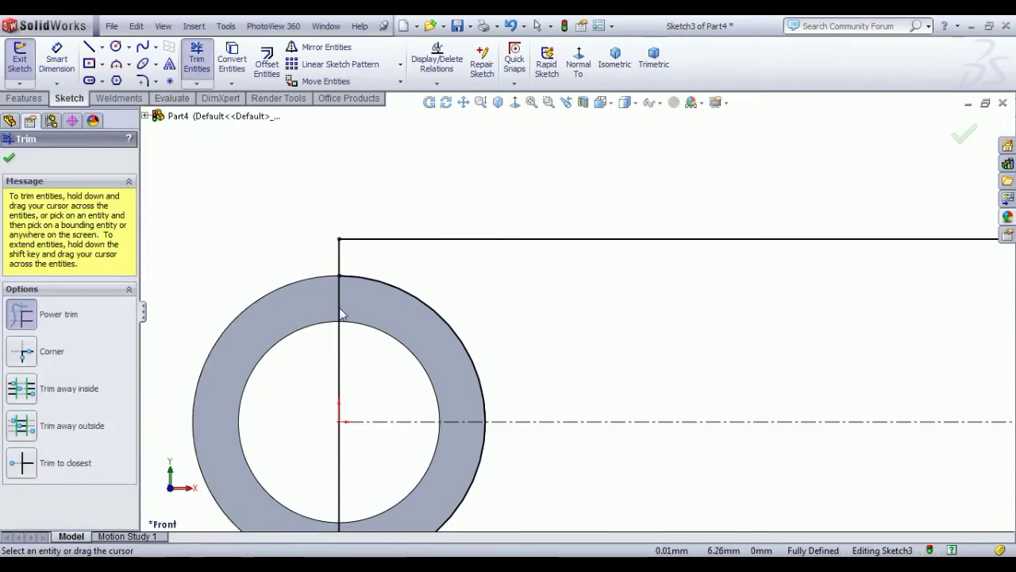
scroll(364, 480, up, 3)
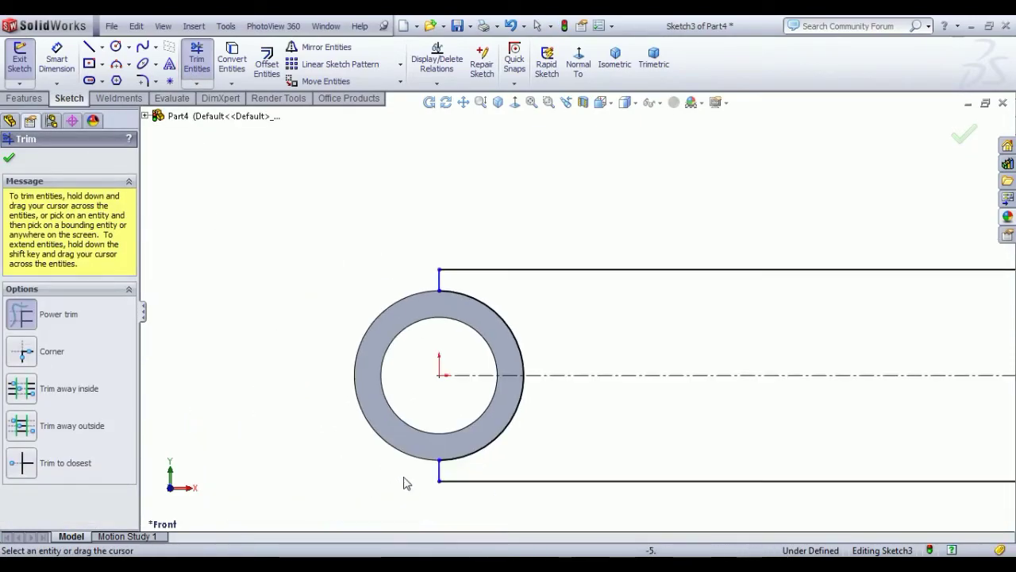
scroll(681, 421, up, 4)
scroll(724, 392, up, 3)
scroll(962, 345, up, 3)
scroll(973, 331, down, 5)
scroll(911, 296, down, 4)
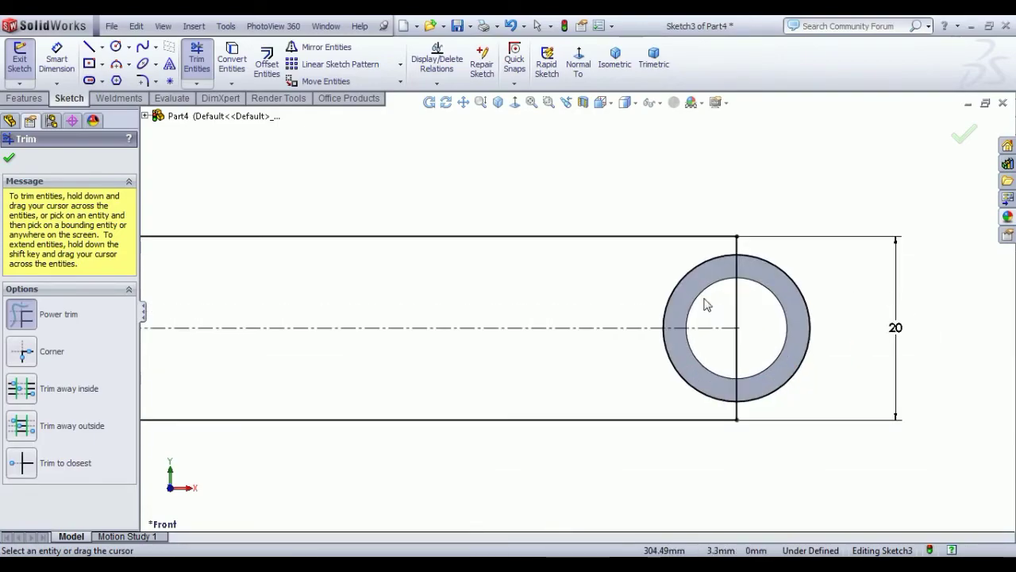
drag(763, 280, 731, 300)
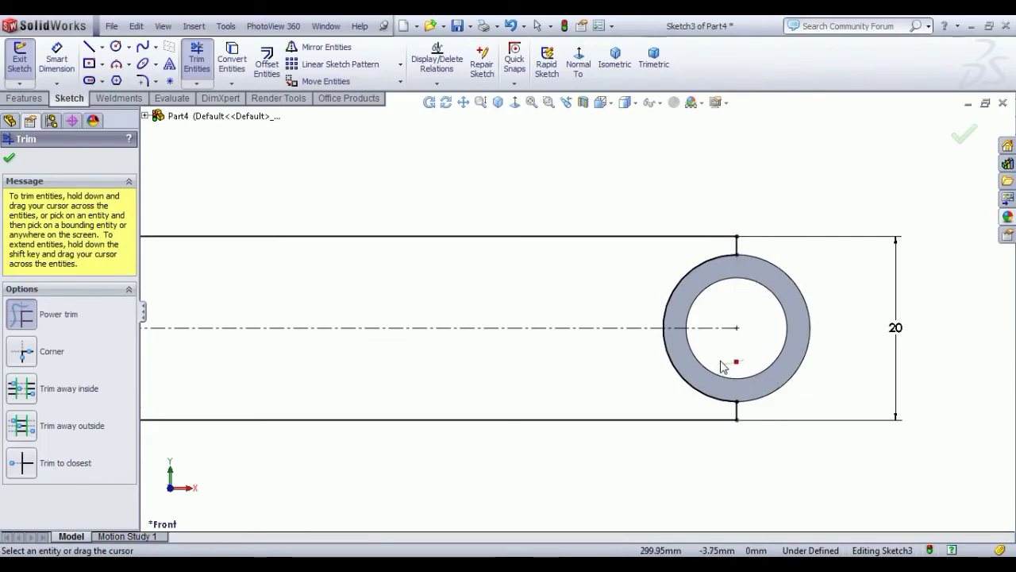
right_click(824, 283)
click(865, 292)
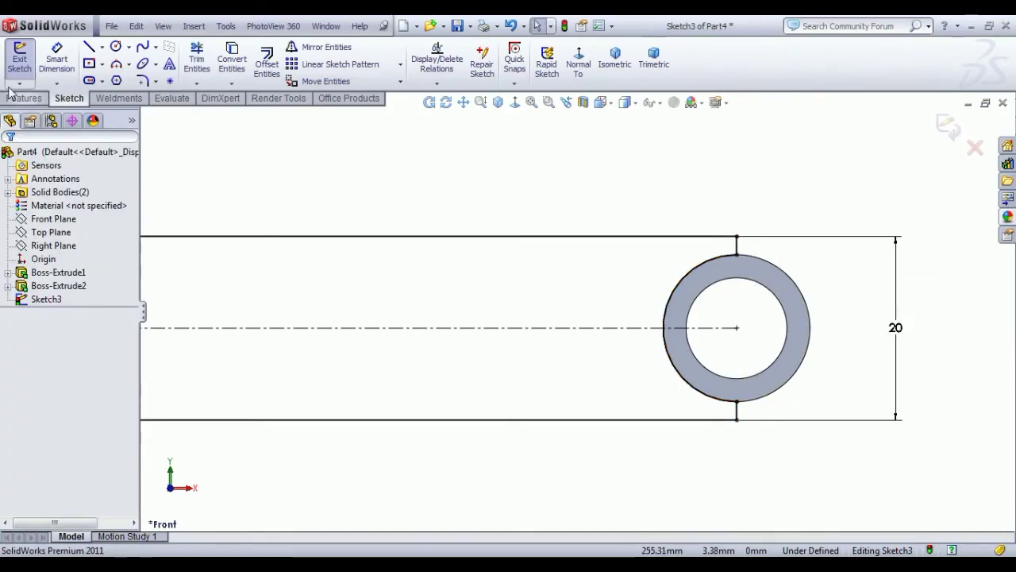
Extrude the connecting profile as a boss with the Mid Plane end condition, merged with both tubes
click(20, 65)
click(26, 65)
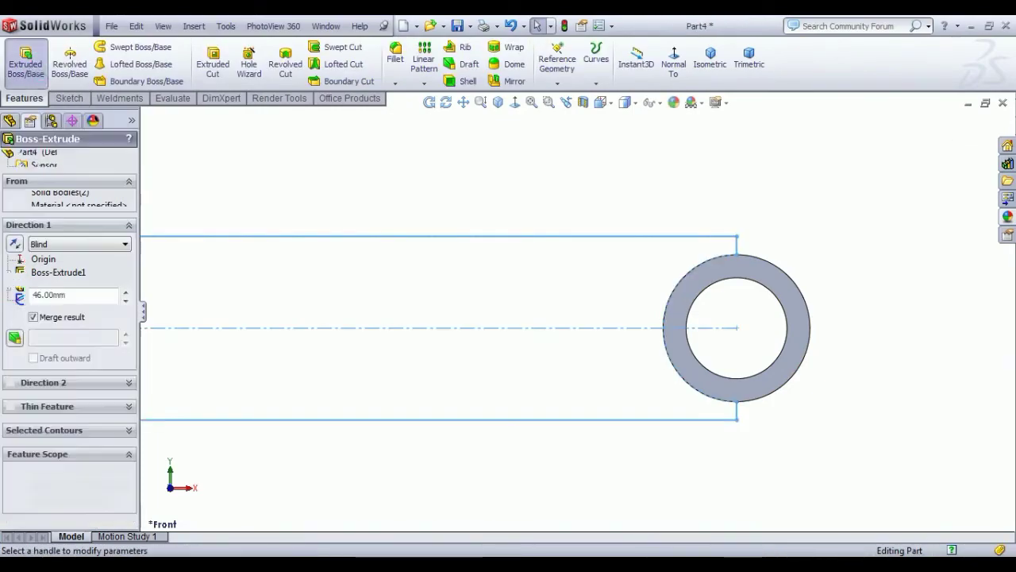
click(710, 58)
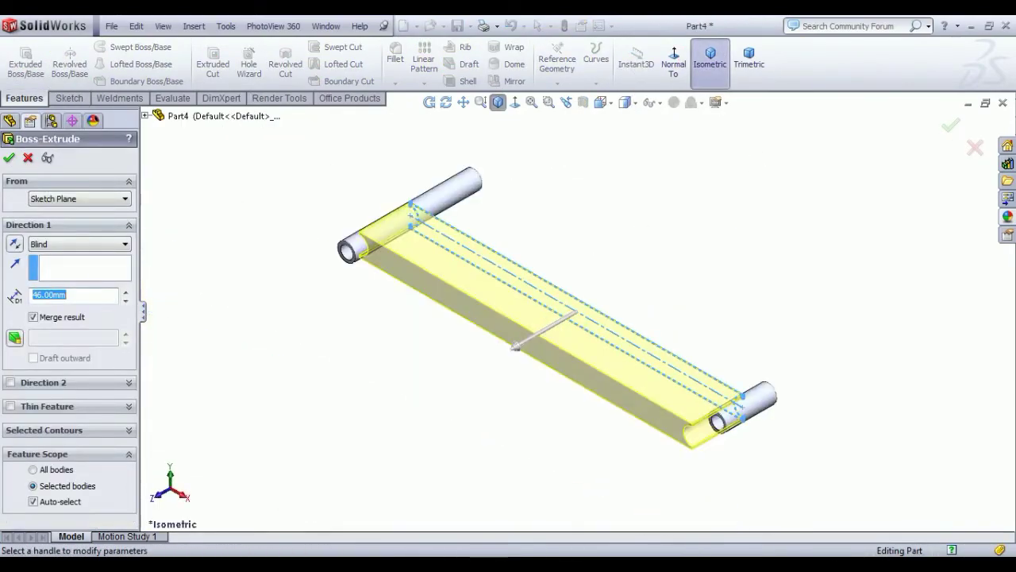
click(75, 244)
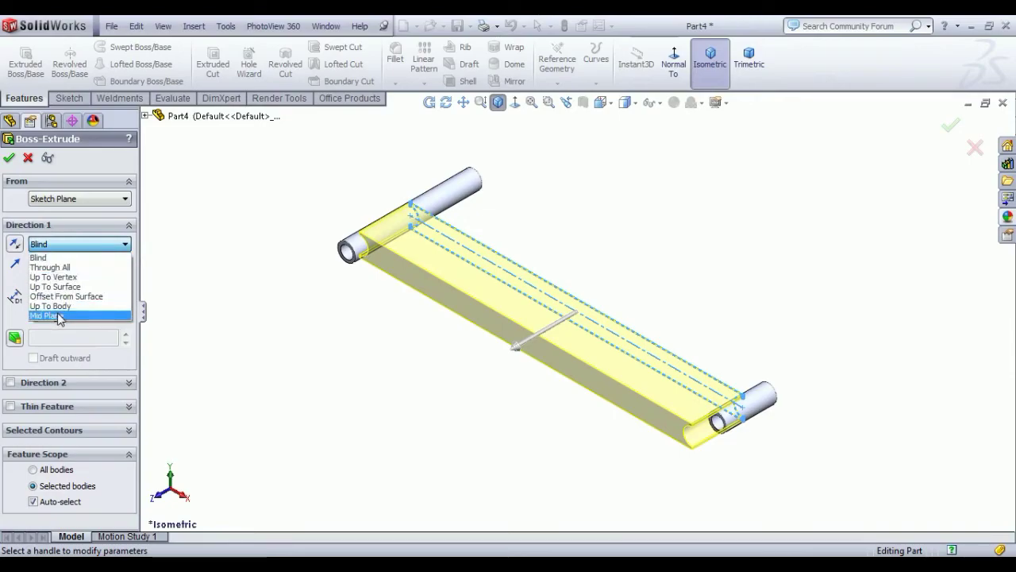
click(48, 316)
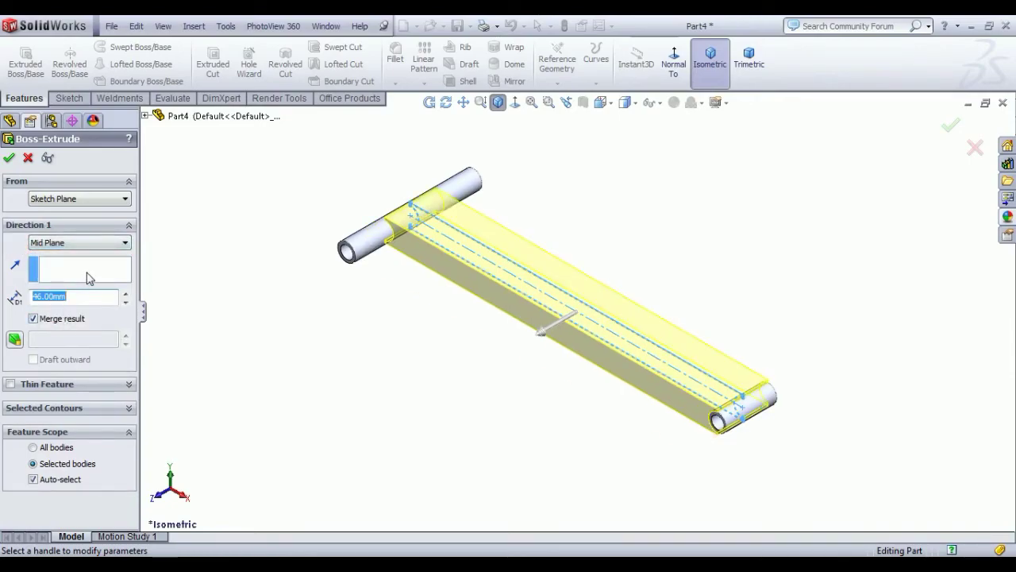
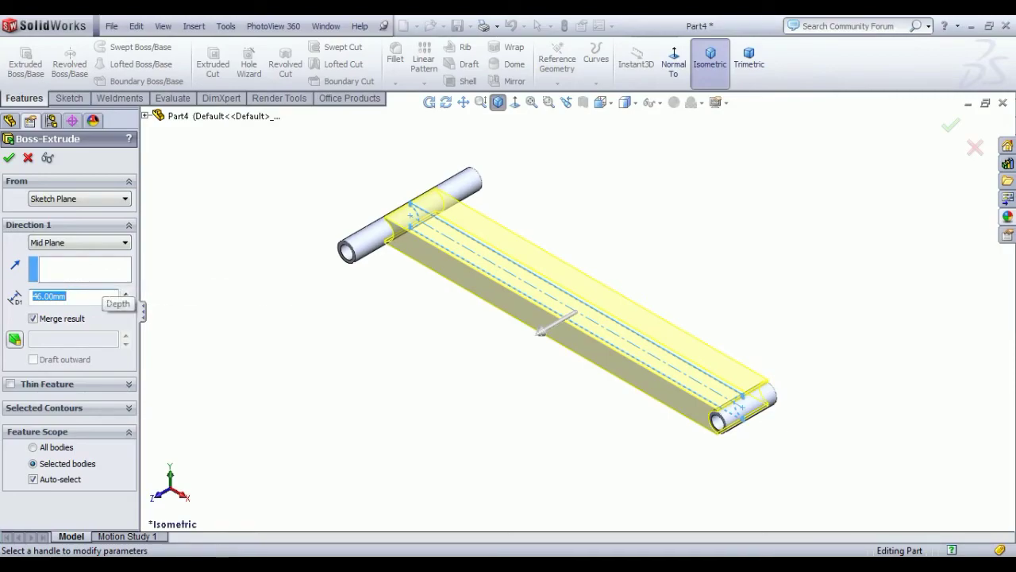
key(Return)
click(8, 158)
click(329, 366)
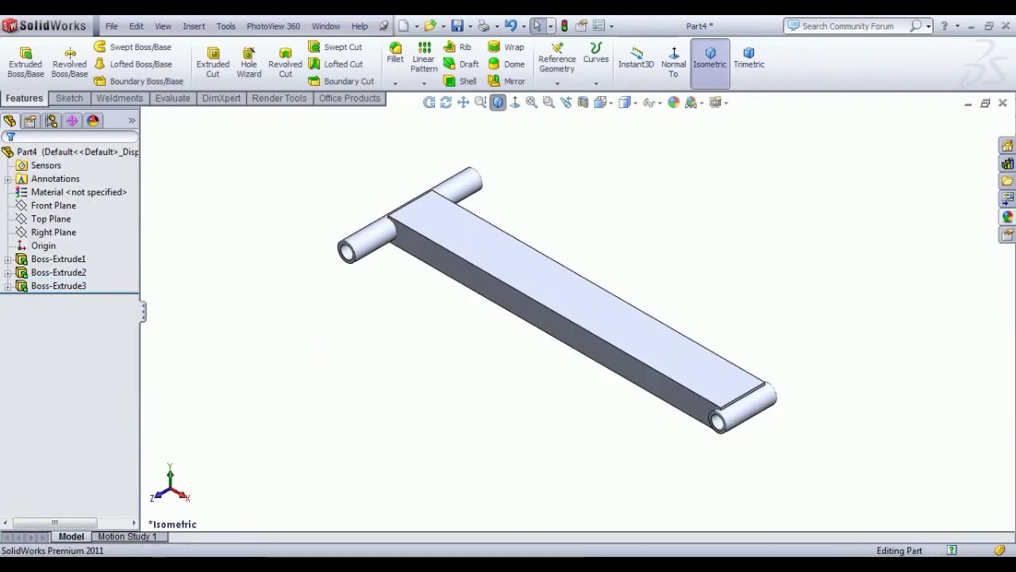
Start a sketch on the connecting bar's upper face and draw a circle about 35 mm in diameter near its middle
click(561, 300)
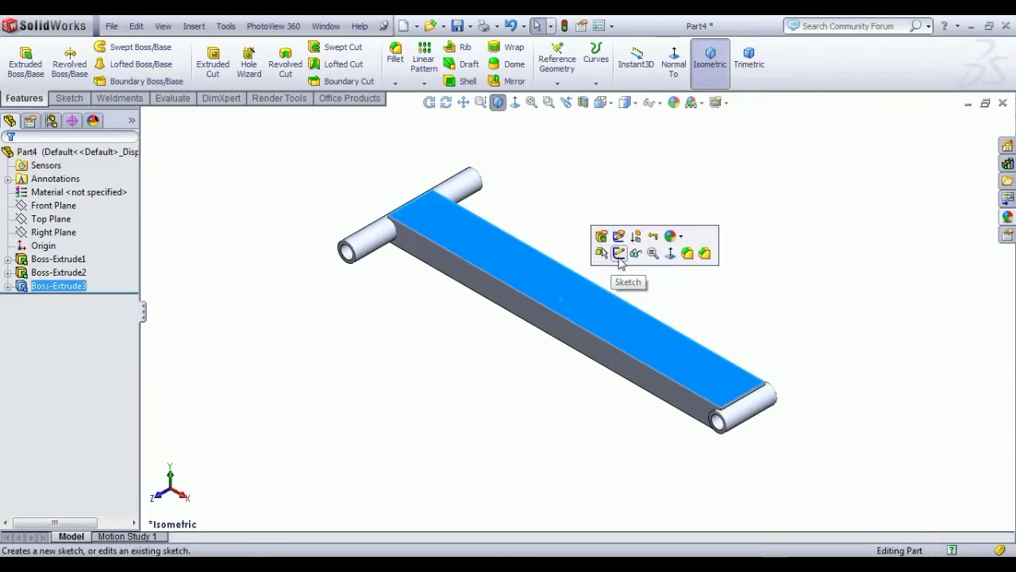
click(620, 254)
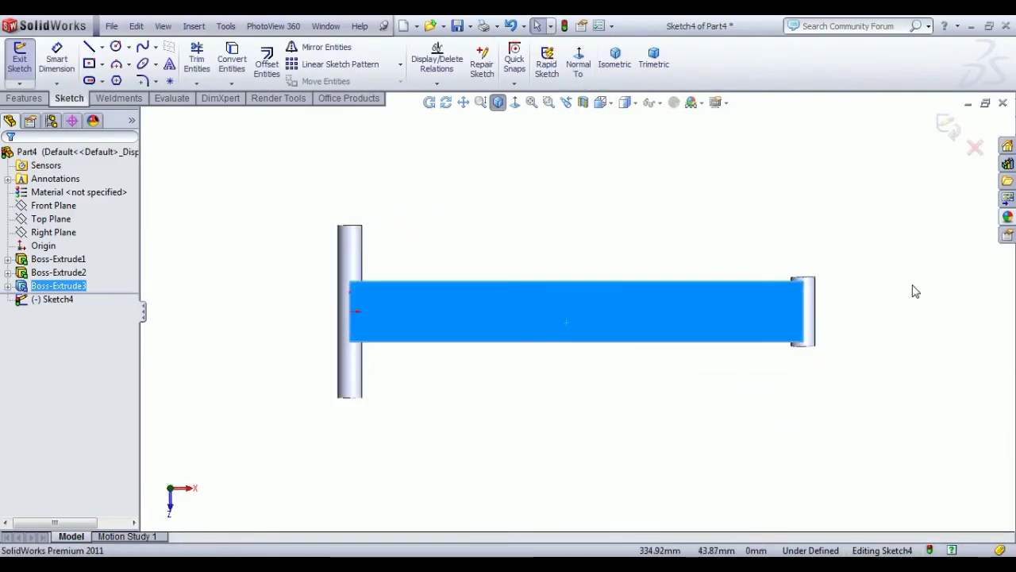
click(116, 46)
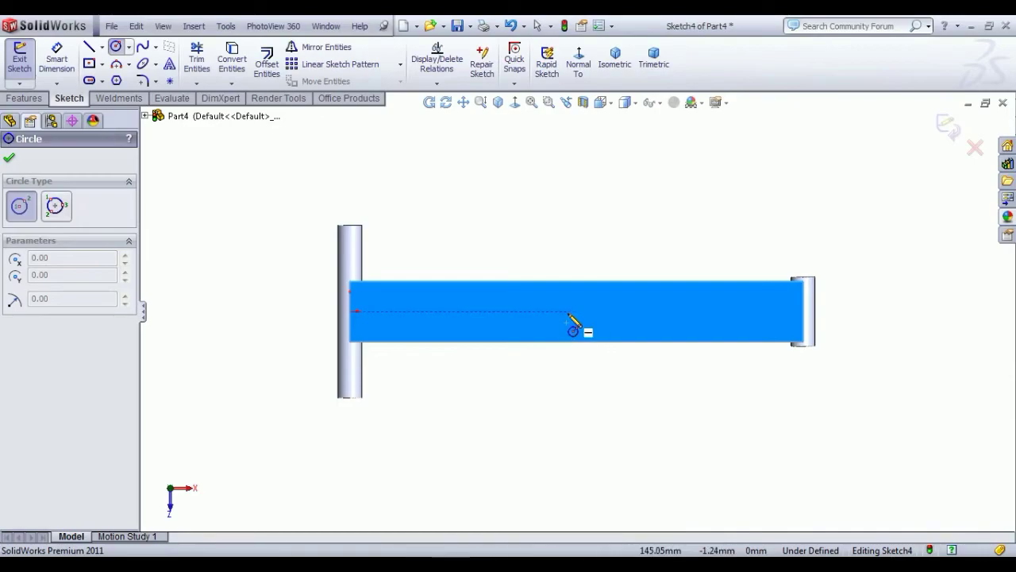
click(569, 312)
click(595, 339)
right_click(536, 181)
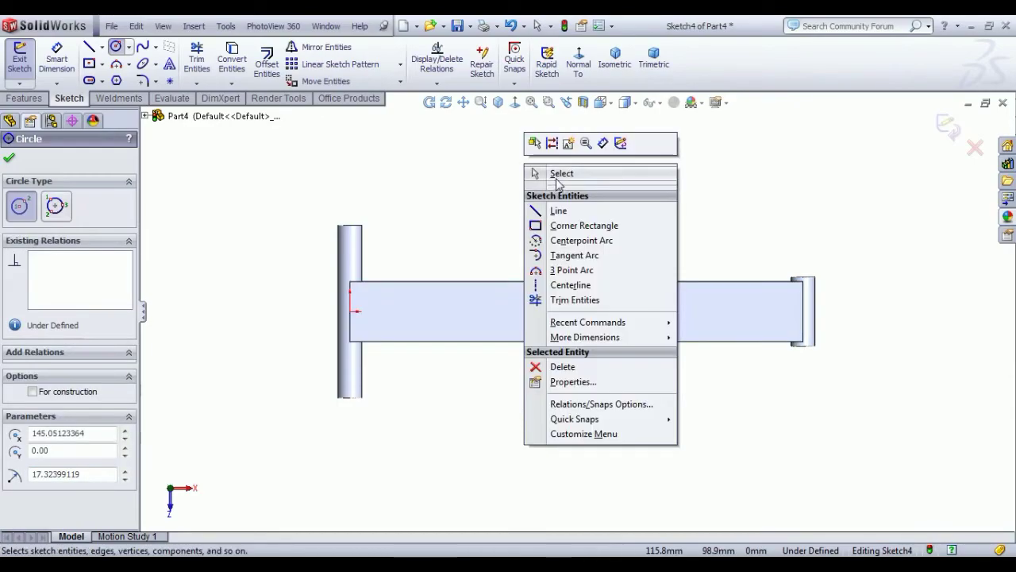
click(554, 173)
Make the circle's centre horizontal with the origin
click(568, 312)
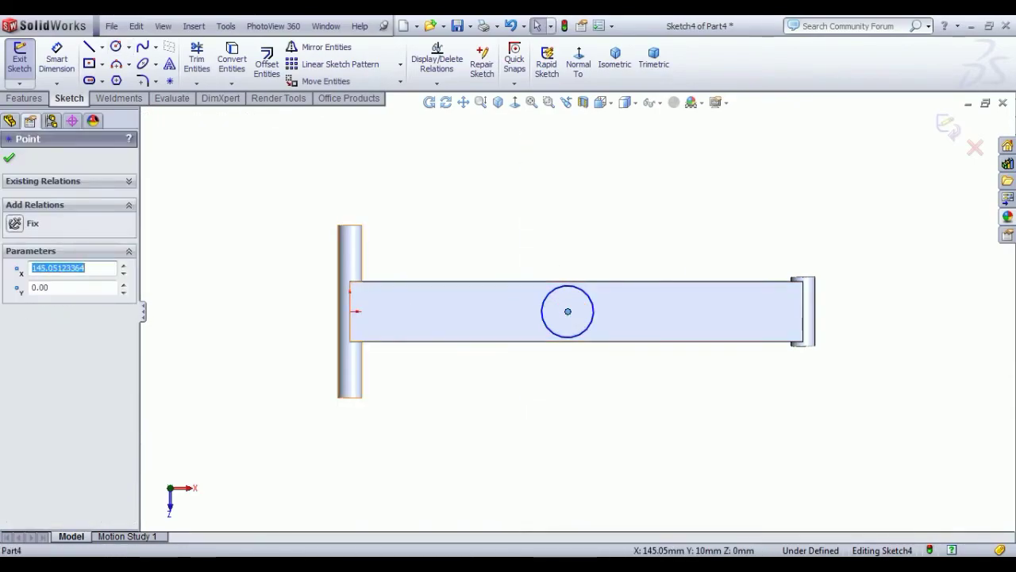
ctrl+click(350, 311)
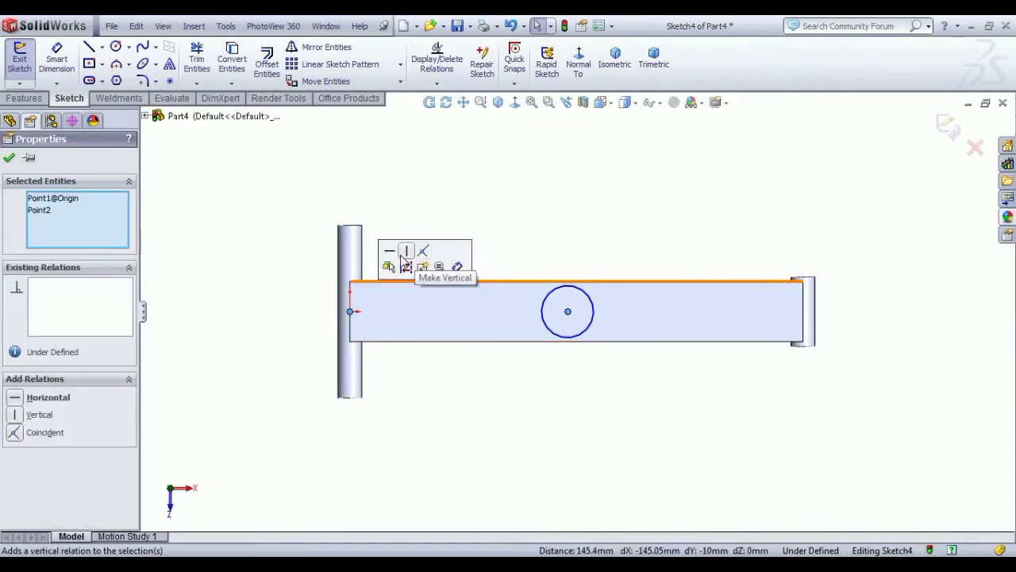
click(423, 223)
Dimension the circle's centre at 140 mm from the origin
click(65, 70)
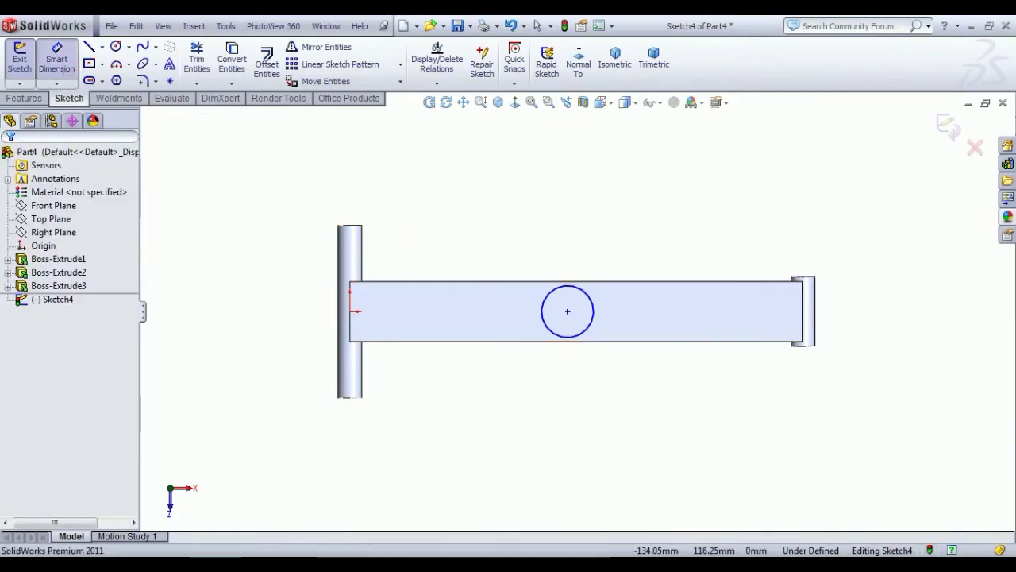
click(350, 312)
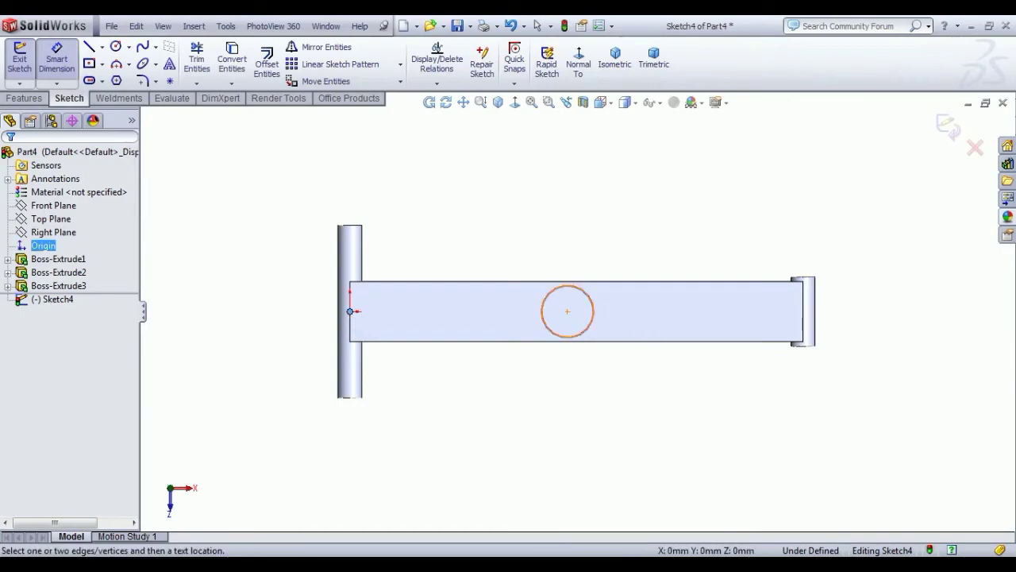
click(568, 312)
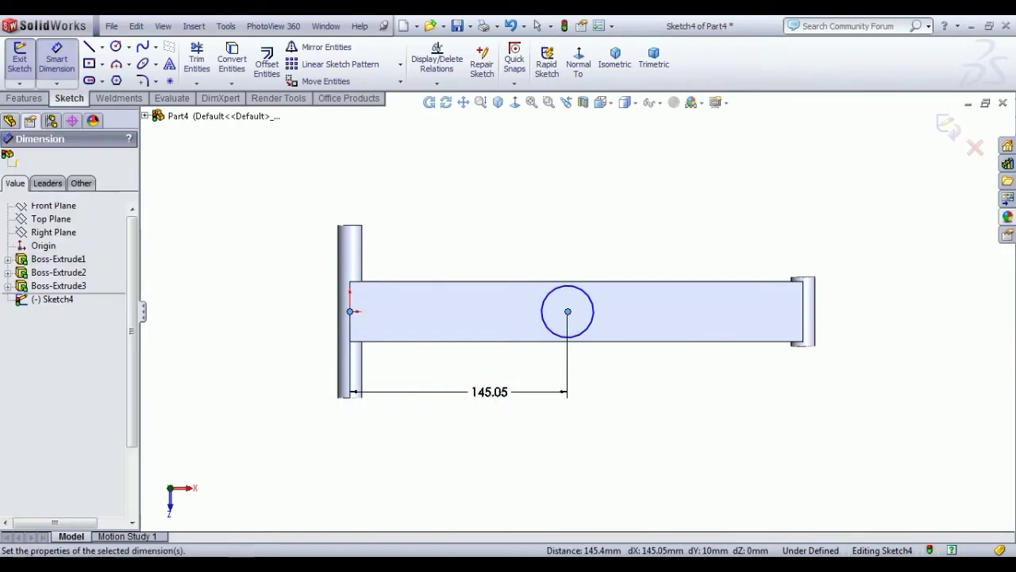
click(492, 397)
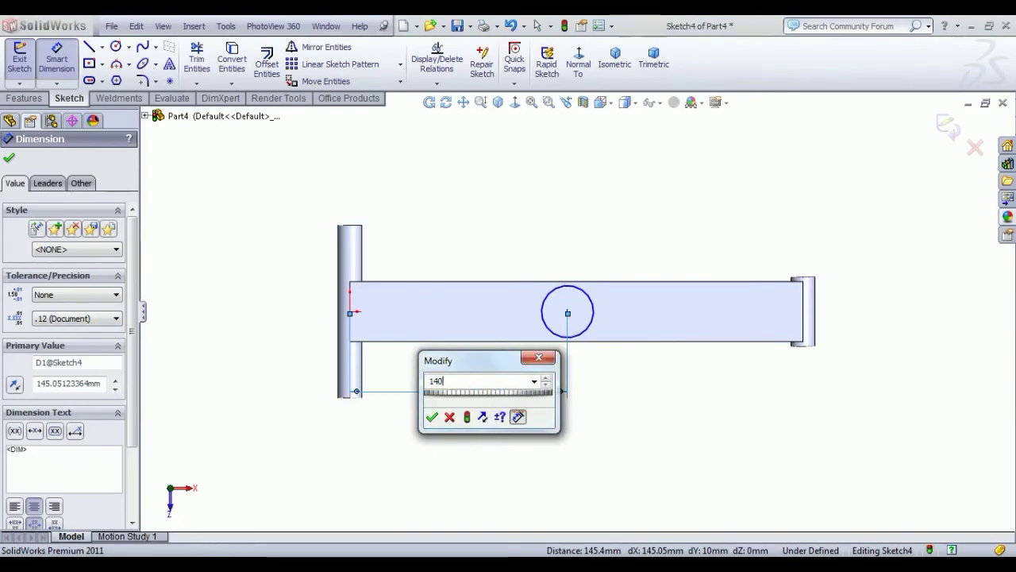
text(140)
key(Return)
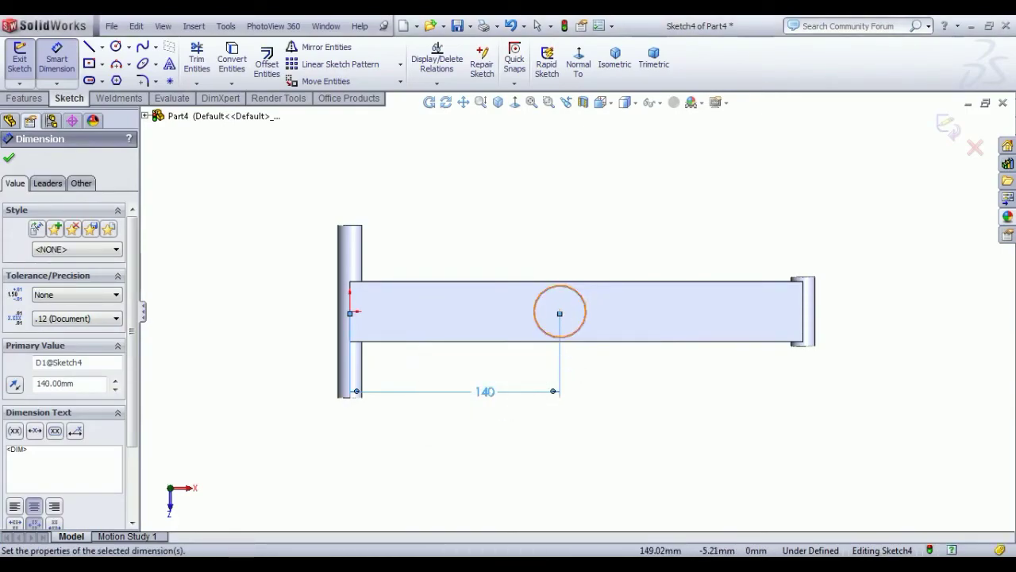
Dimension the circle's diameter as 17 mm
click(582, 302)
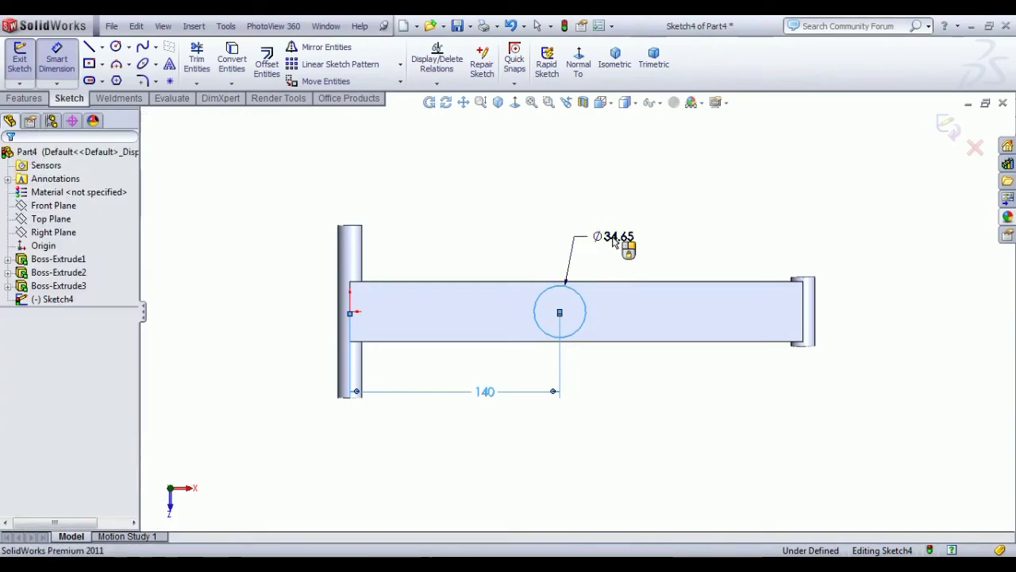
click(614, 241)
text(17)
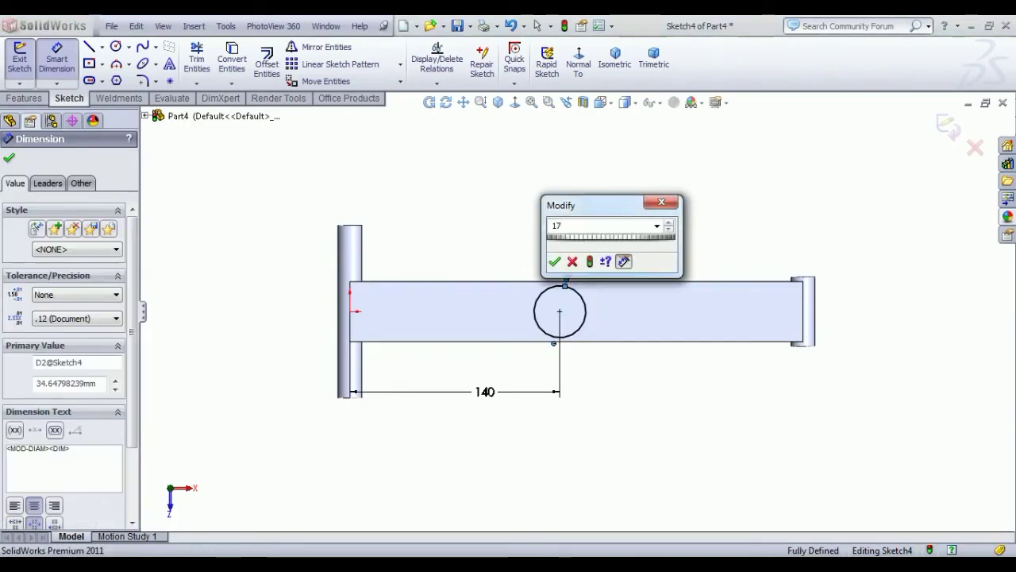
key(Return)
Draw a second, larger circle about 34 mm in diameter, concentric with the 17 mm circle
scroll(566, 331, down, 5)
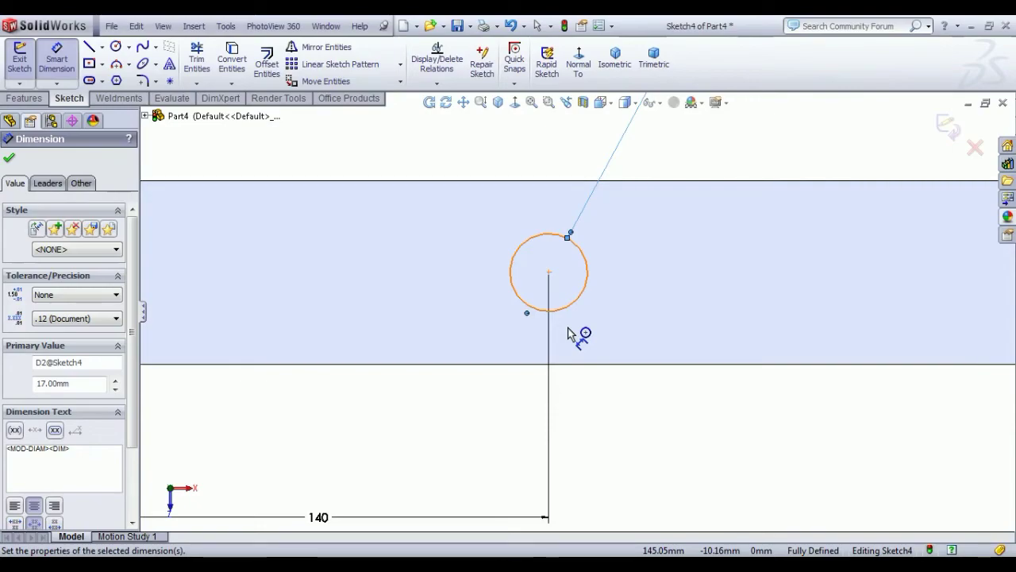
scroll(567, 334, up, 1)
click(116, 46)
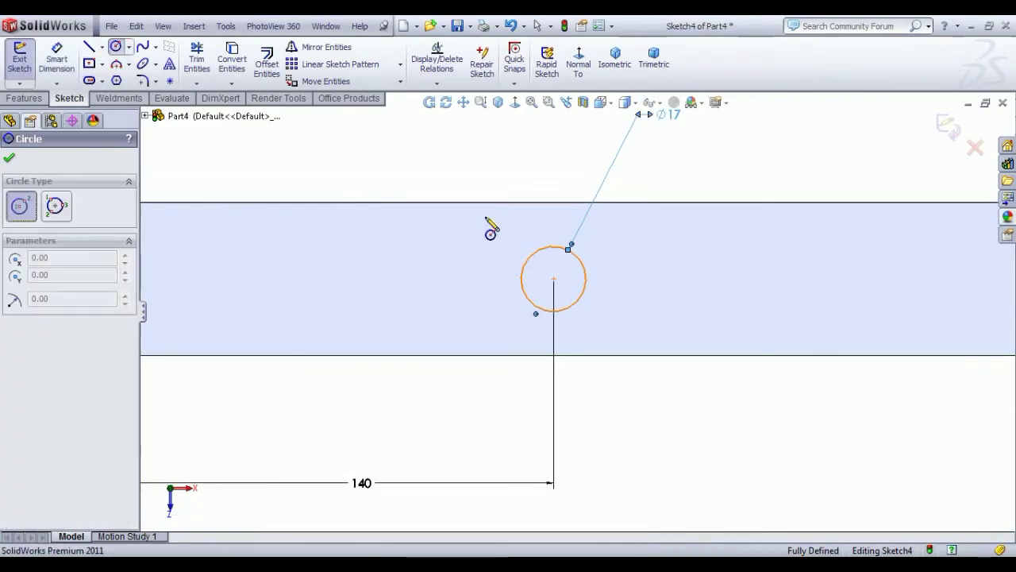
click(556, 278)
click(600, 326)
Dimension the outer circle's diameter as 33 mm
click(56, 49)
click(612, 256)
click(692, 168)
text(3)
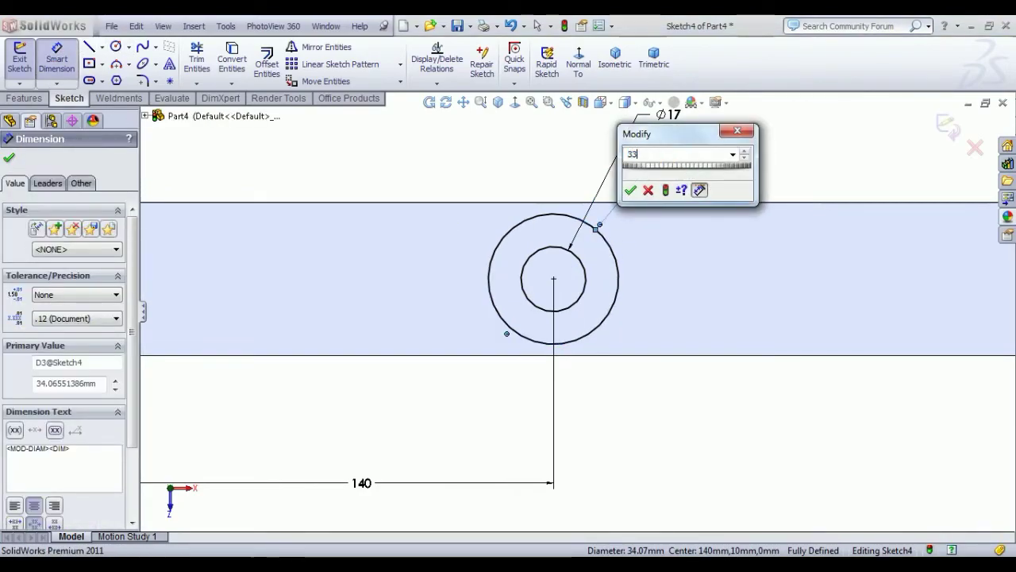
text(3)
key(Return)
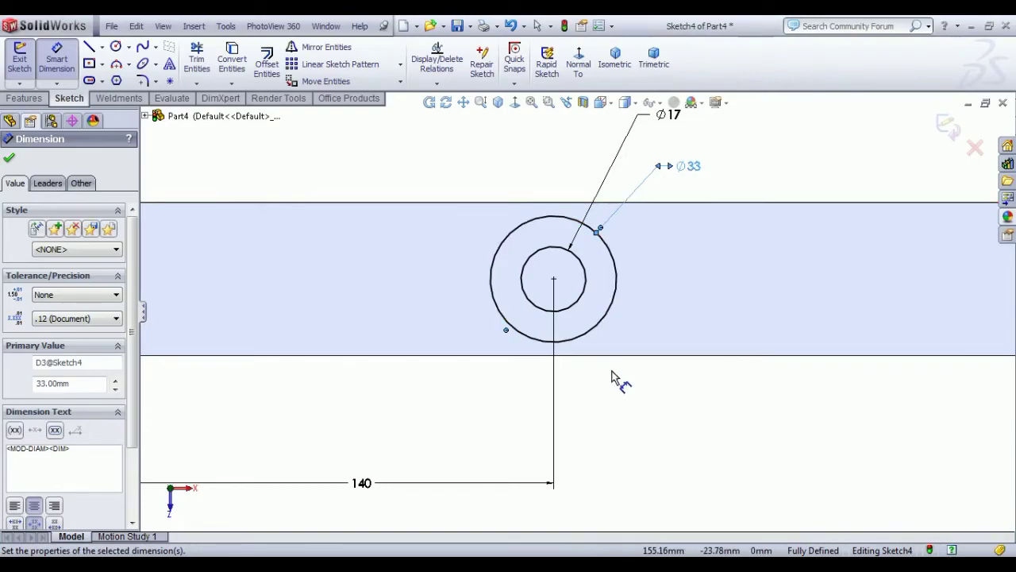
scroll(613, 377, up, 5)
right_click(496, 188)
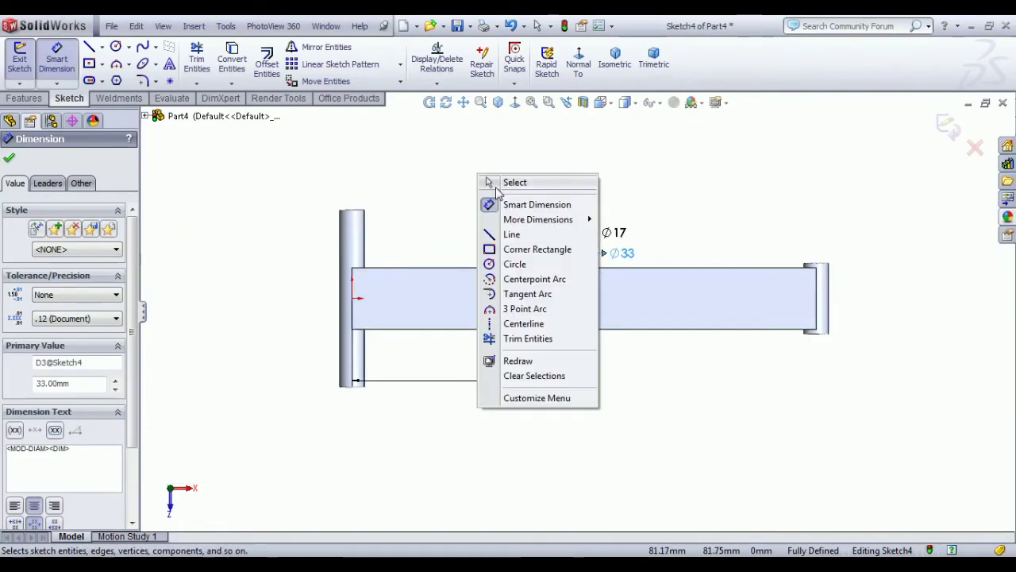
Extrude the ring profile between the 17 mm and 33 mm circles 11 mm upward from the bar
click(509, 185)
click(23, 62)
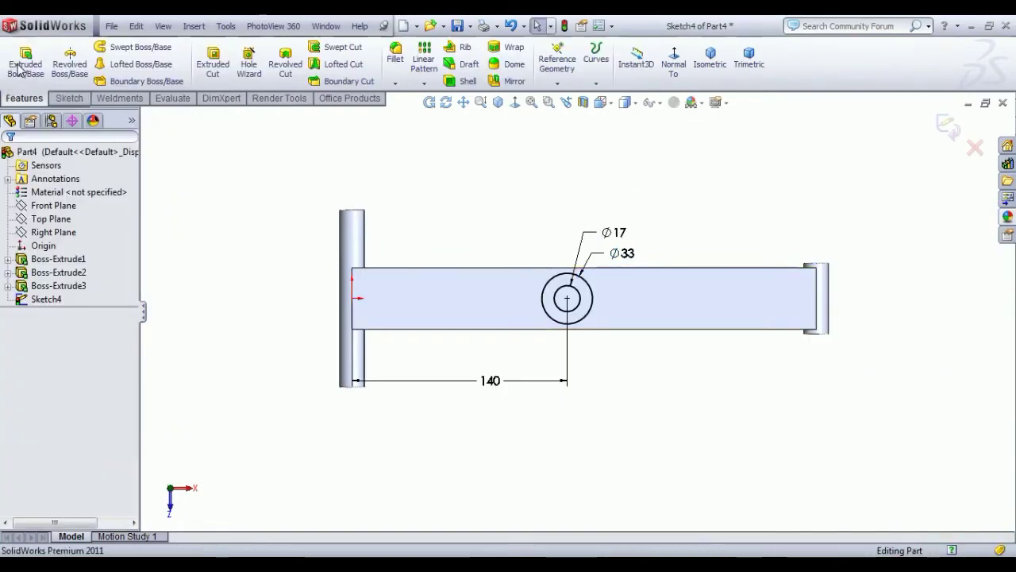
click(41, 71)
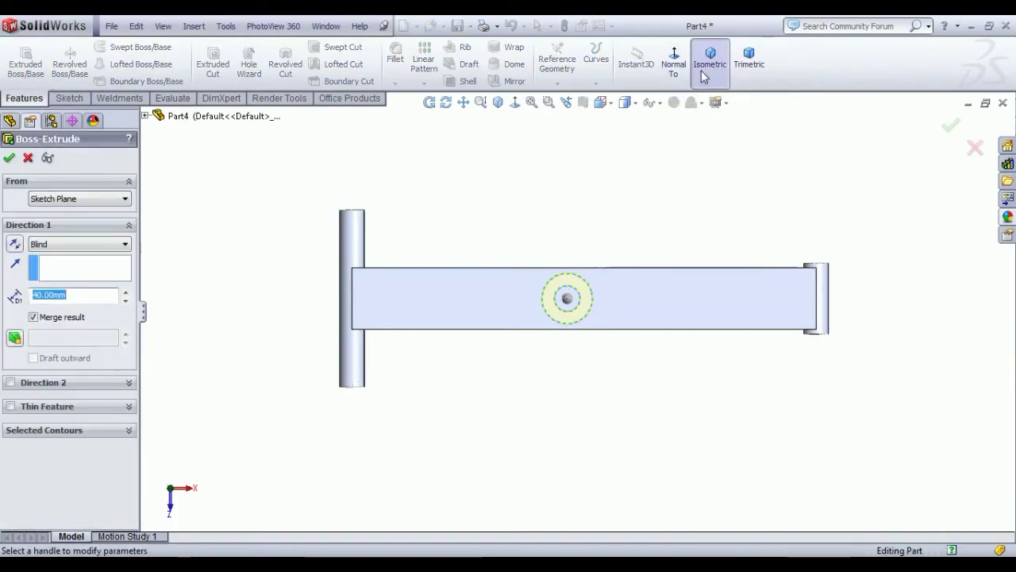
click(709, 59)
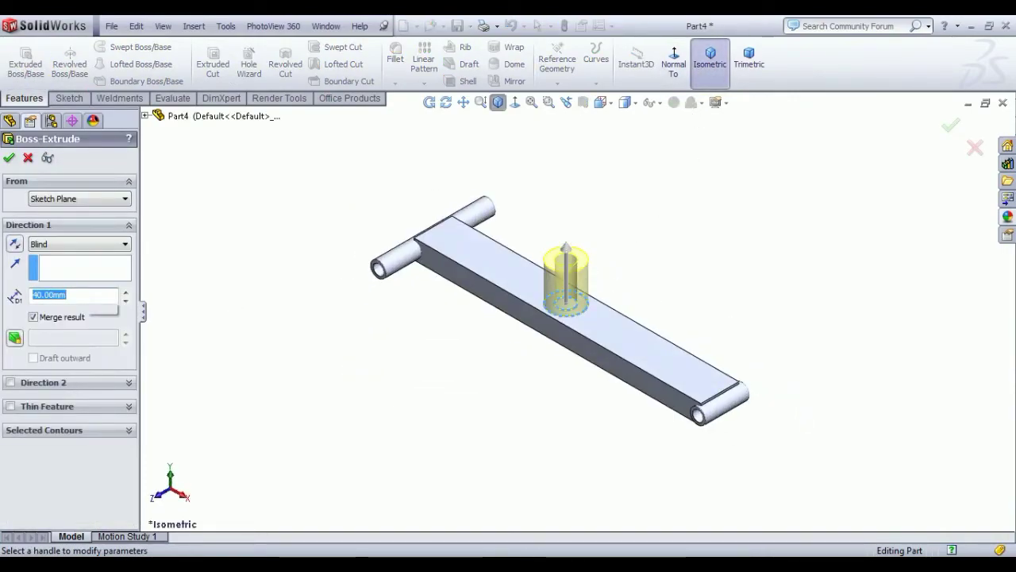
text(11)
key(Return)
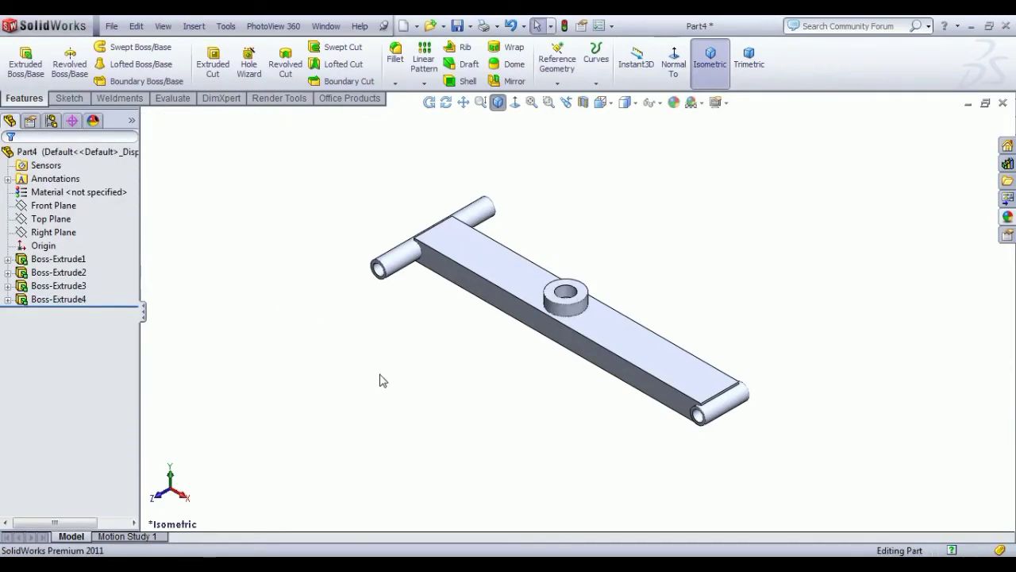
Fillet the round boss's outer top edge and the bar's four long edges with a 1 mm radius
click(394, 64)
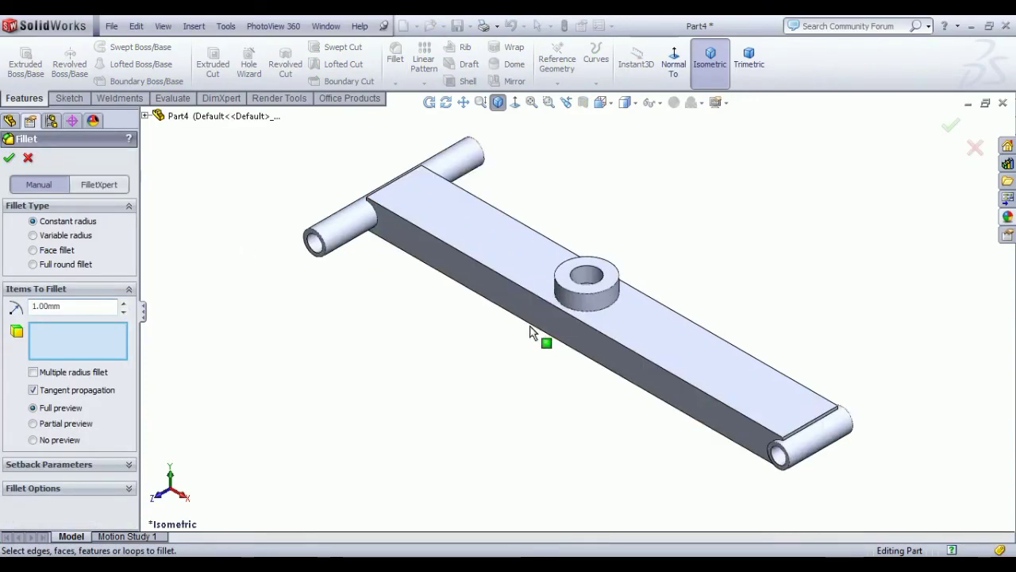
scroll(531, 329, down, 4)
click(635, 275)
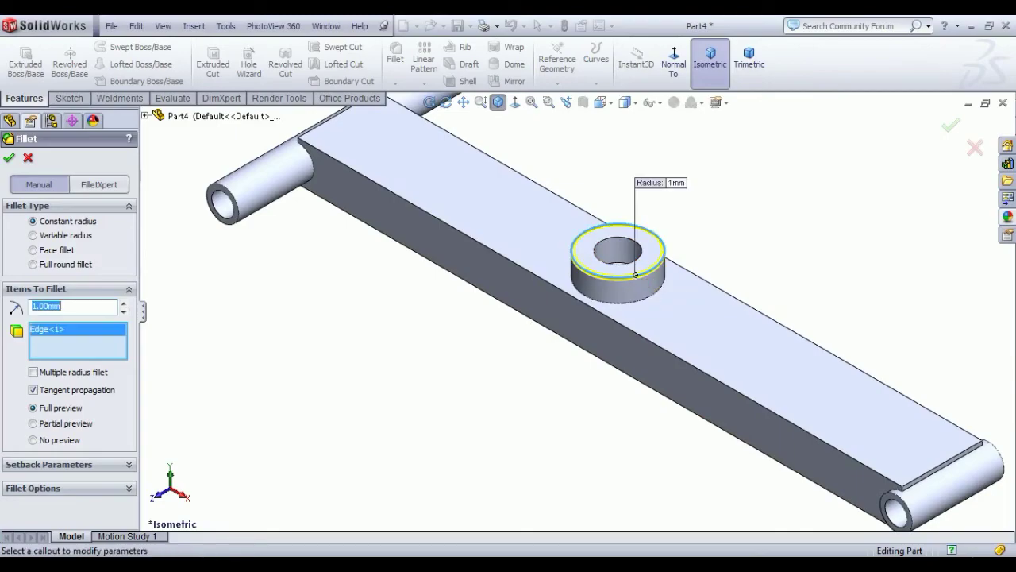
click(672, 353)
click(764, 318)
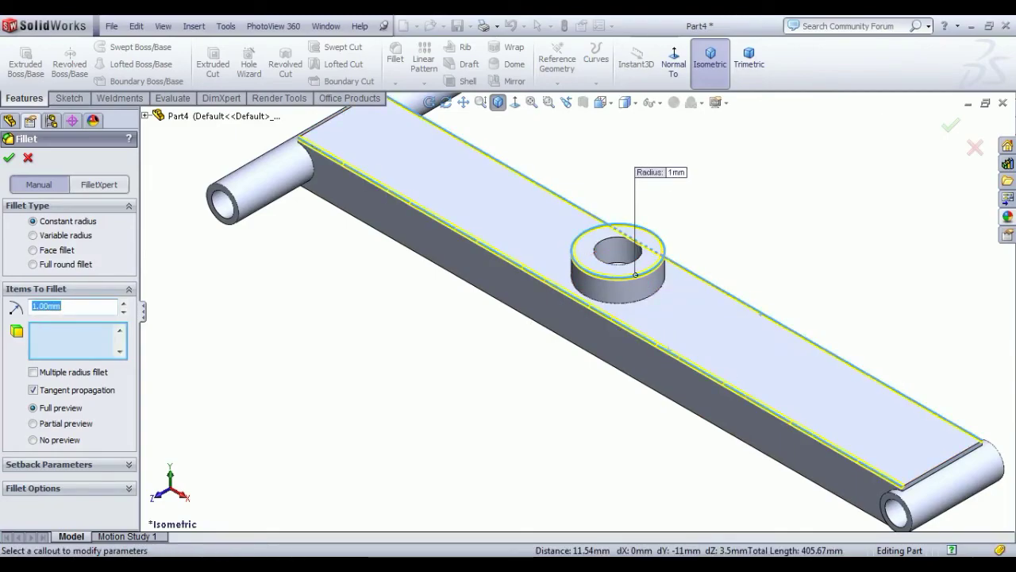
click(726, 429)
middle_drag(890, 473, 828, 511)
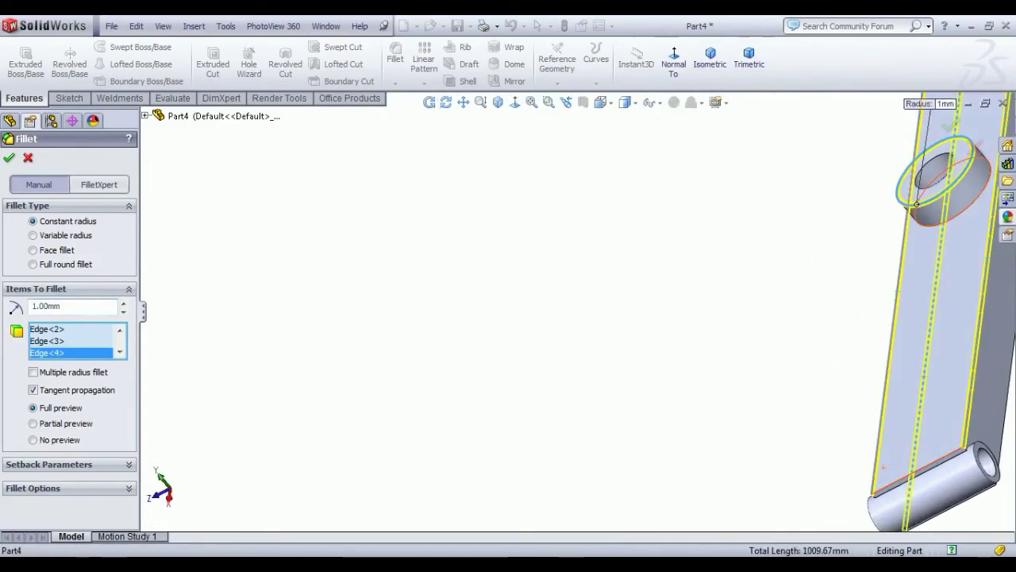
click(1005, 451)
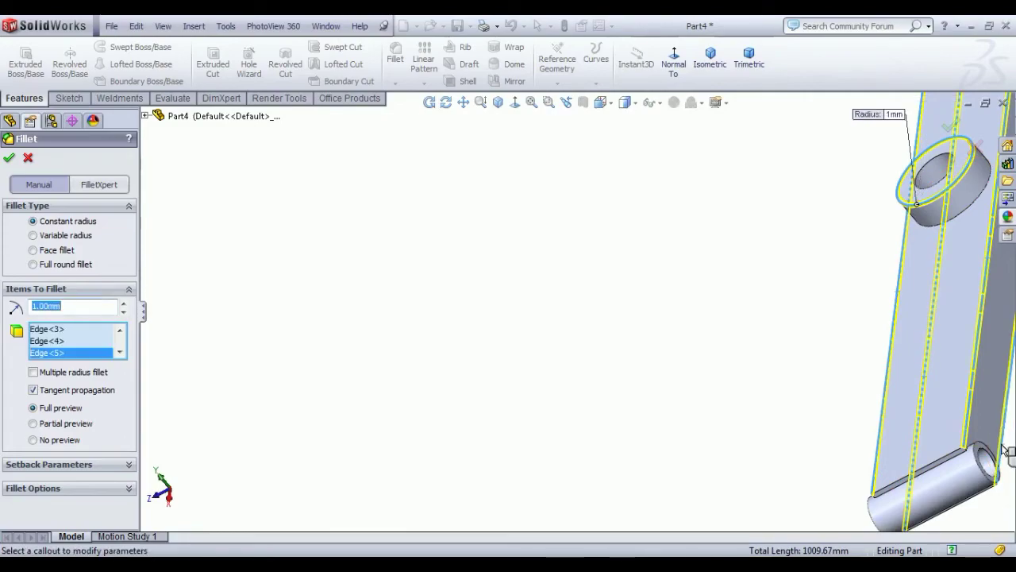
middle_drag(1002, 469, 1007, 494)
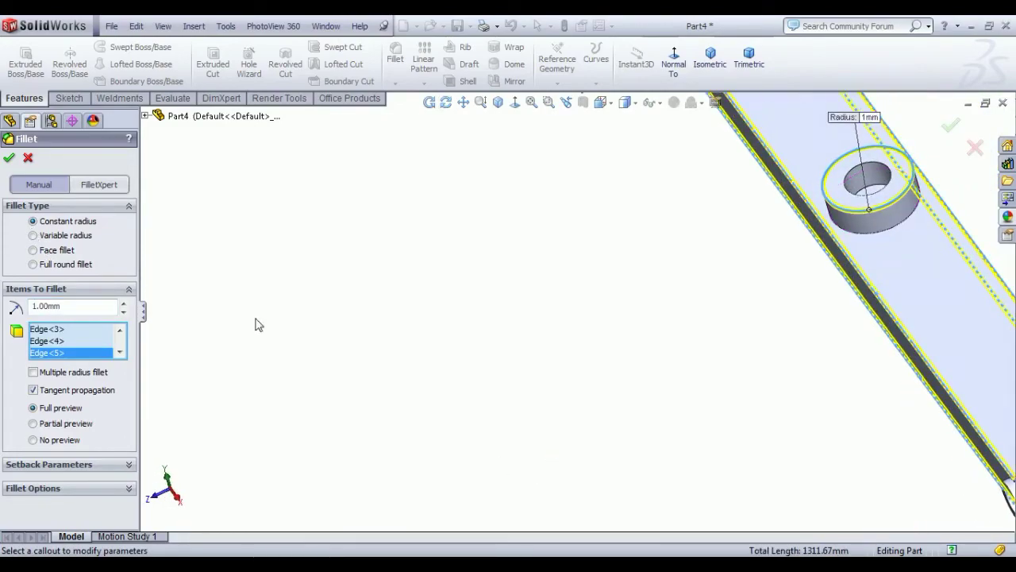
key(f)
click(9, 158)
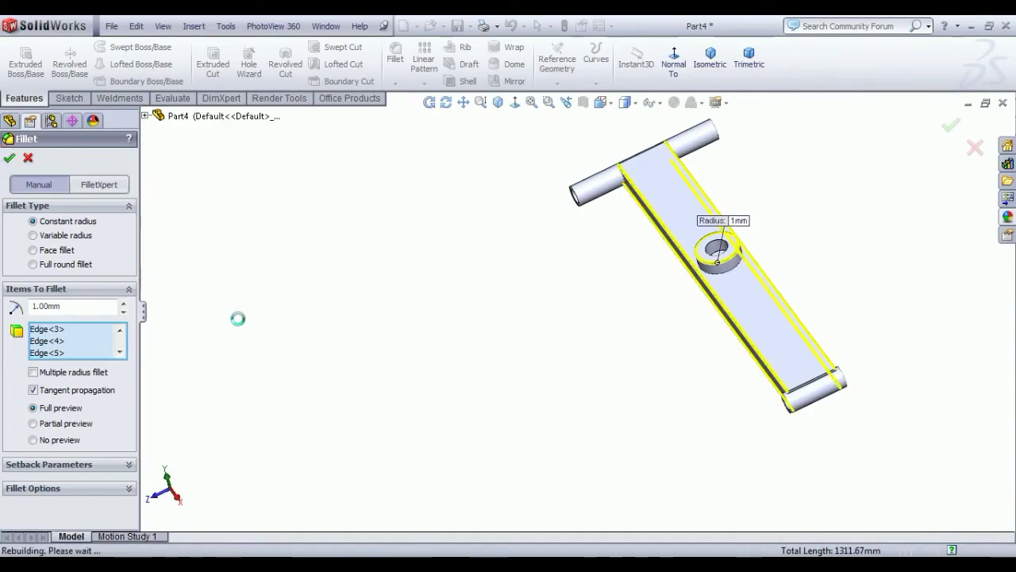
Set up a 1 mm, 45° chamfer on the bore edges at both ends of the short tube
middle_drag(628, 429, 726, 356)
scroll(970, 314, down, 5)
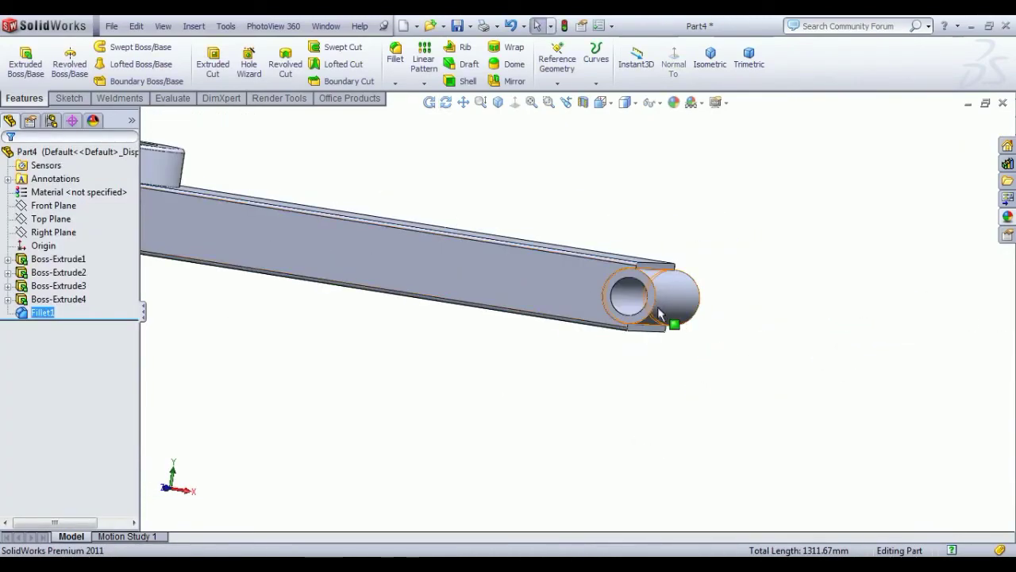
click(396, 83)
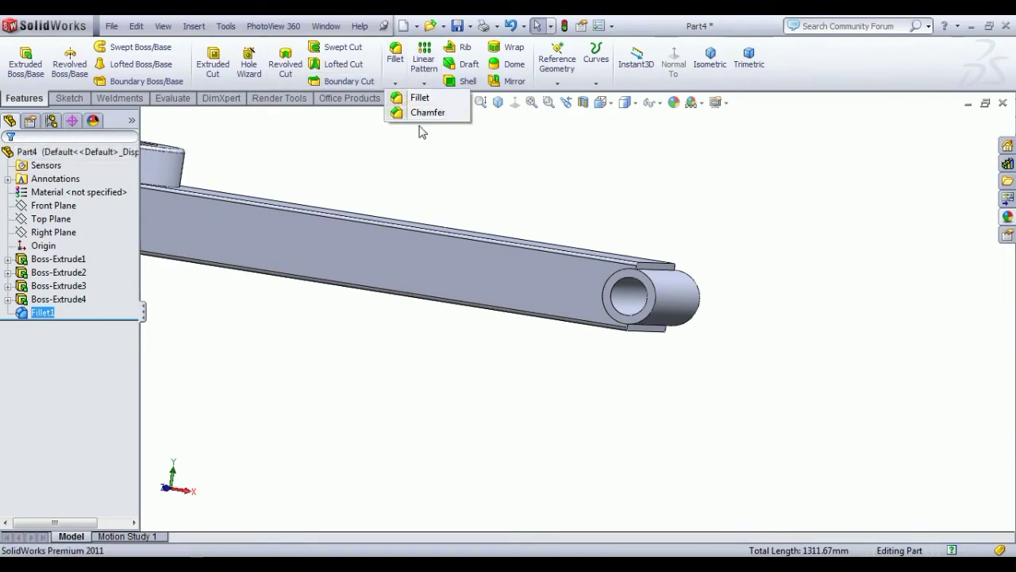
click(421, 128)
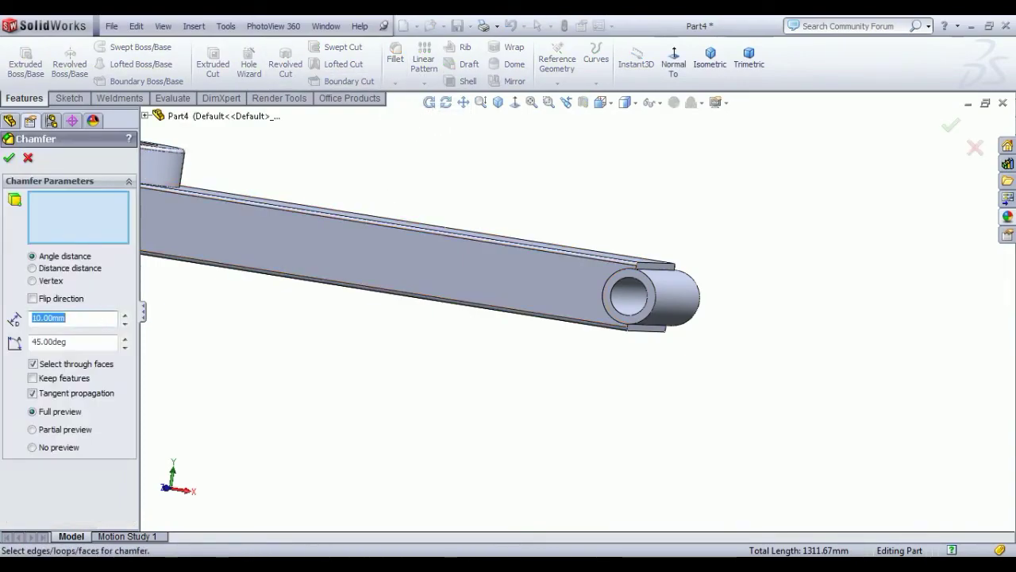
scroll(673, 291, down, 5)
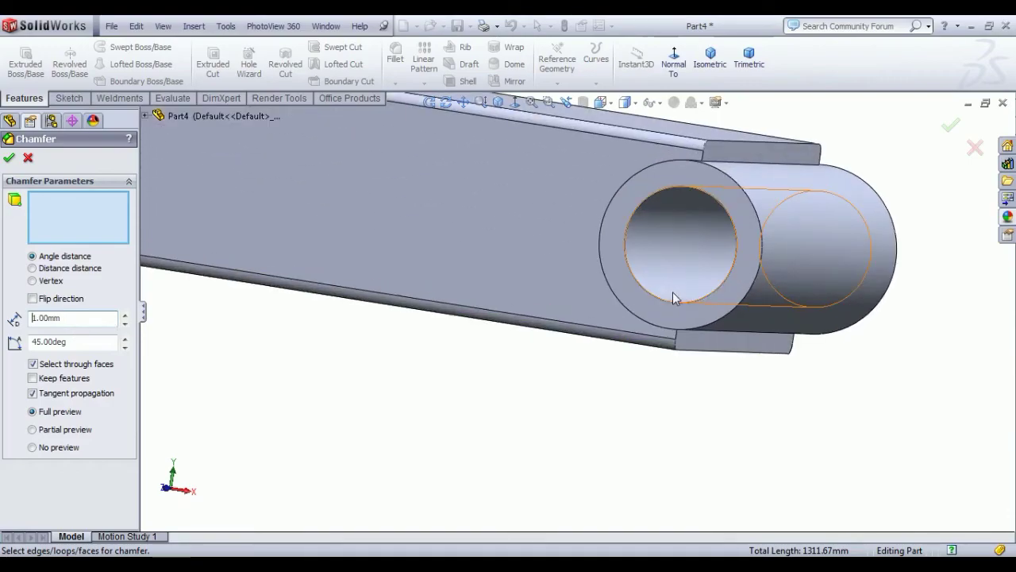
click(703, 312)
middle_drag(874, 341, 790, 394)
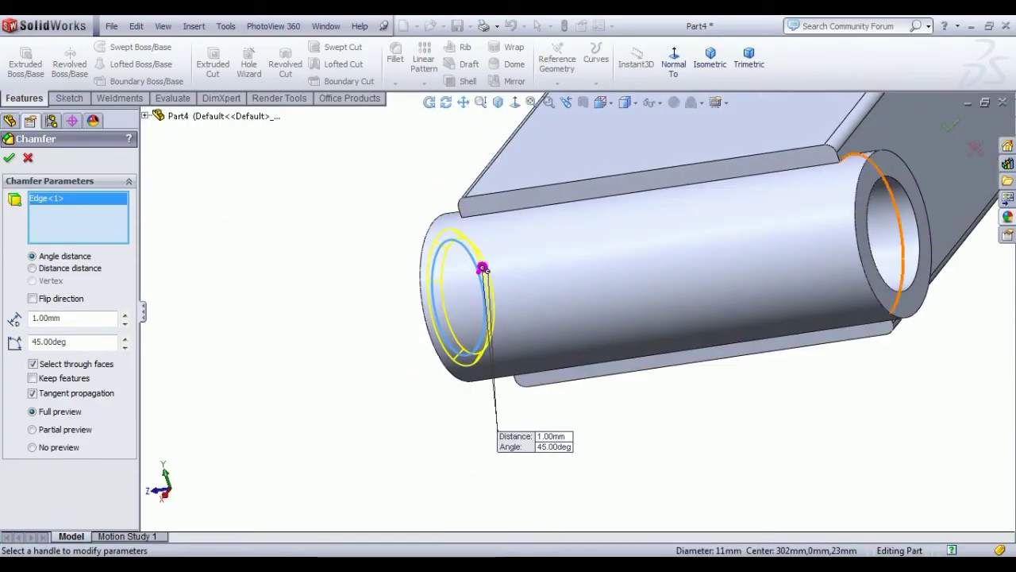
click(910, 276)
Add the bore edges at both ends of the long tube to the chamfer and apply it
scroll(913, 274, up, 10)
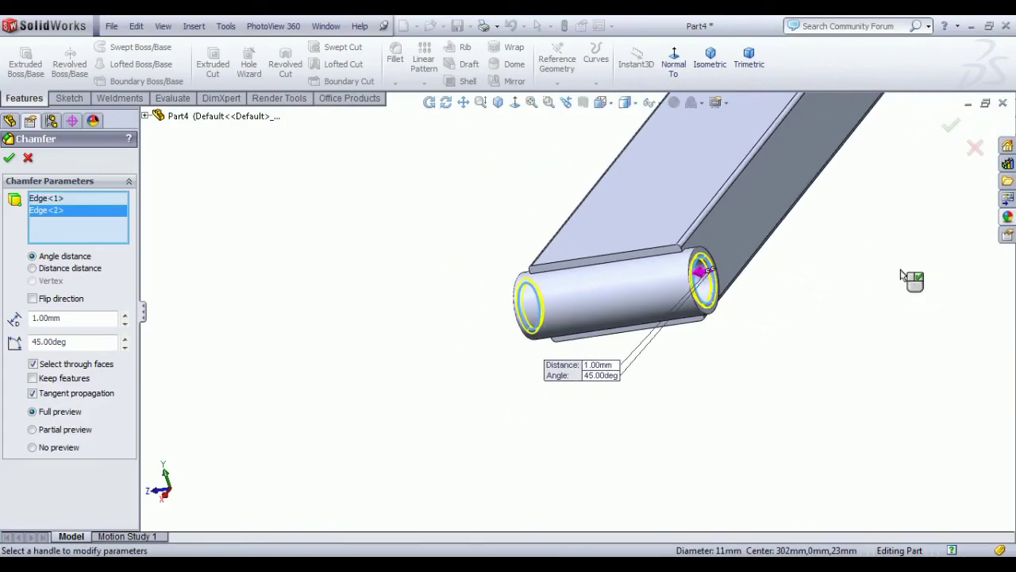
scroll(763, 191, down, 8)
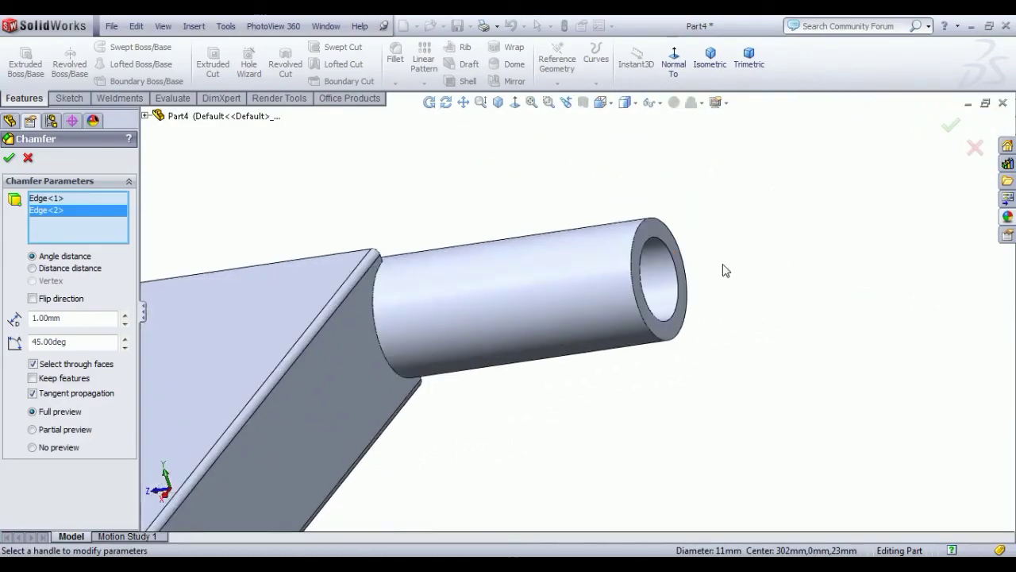
click(679, 308)
scroll(679, 308, up, 3)
middle_drag(413, 330, 377, 343)
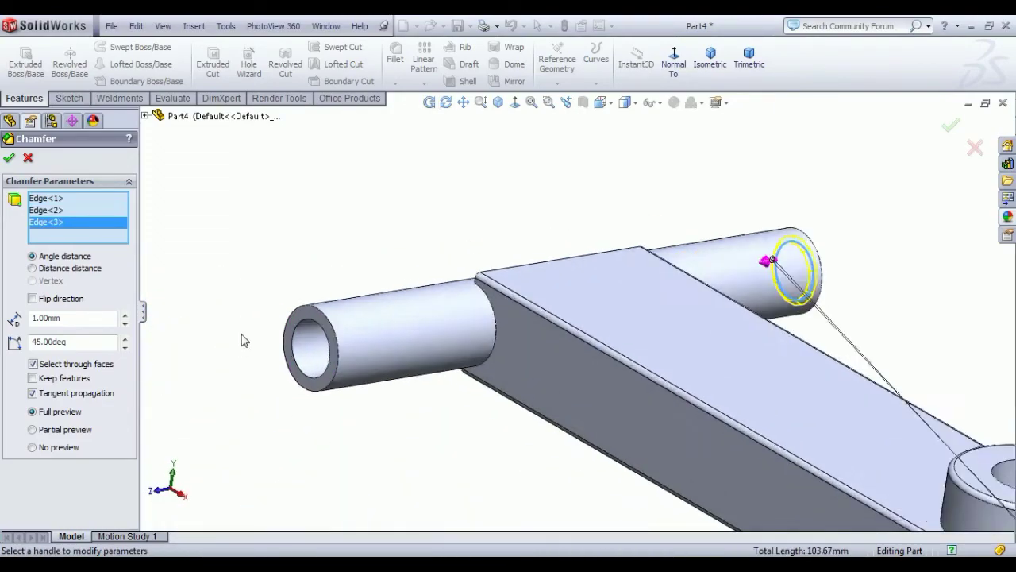
scroll(438, 363, down, 5)
click(502, 380)
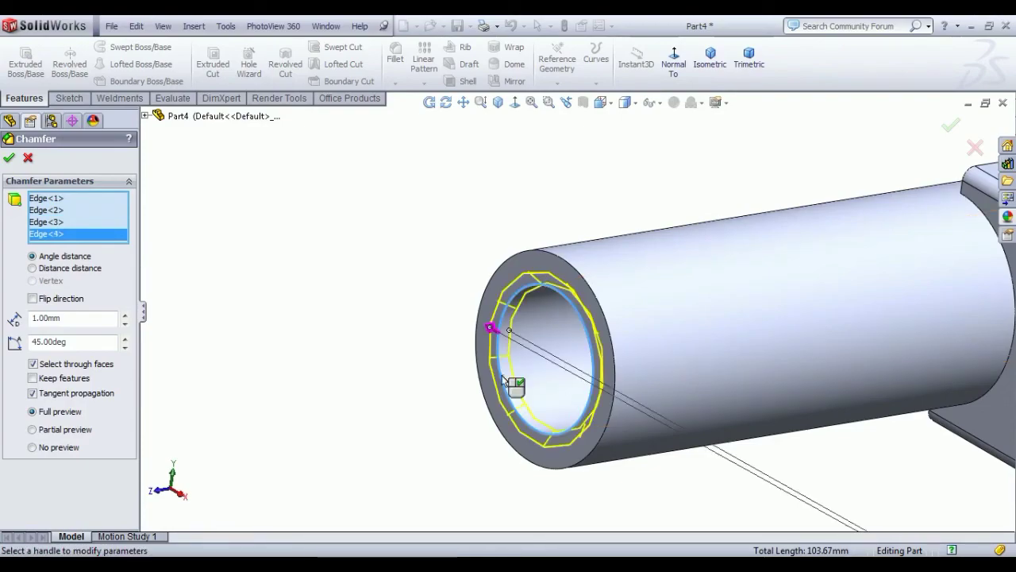
right_click(503, 380)
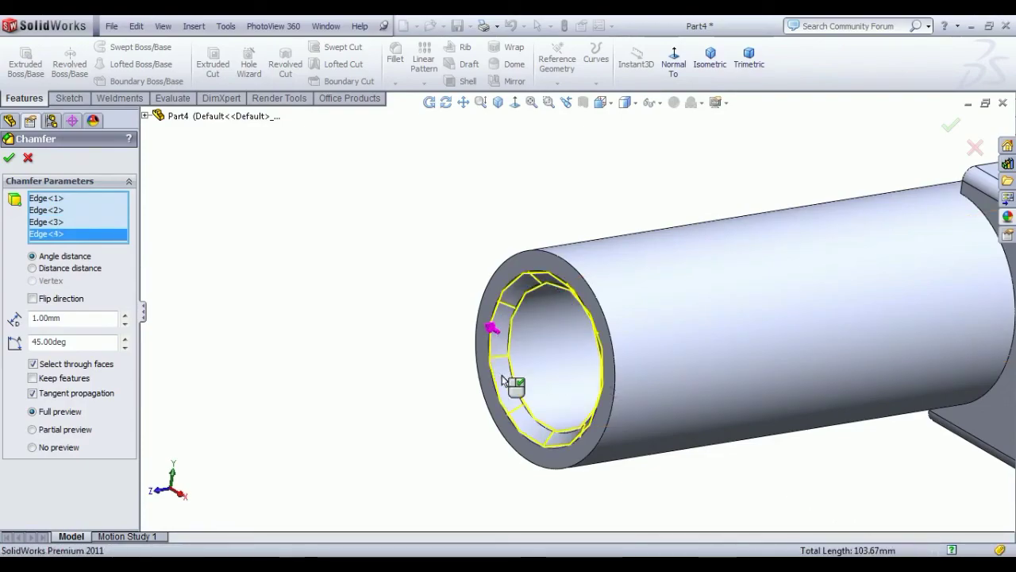
scroll(767, 436, up, 10)
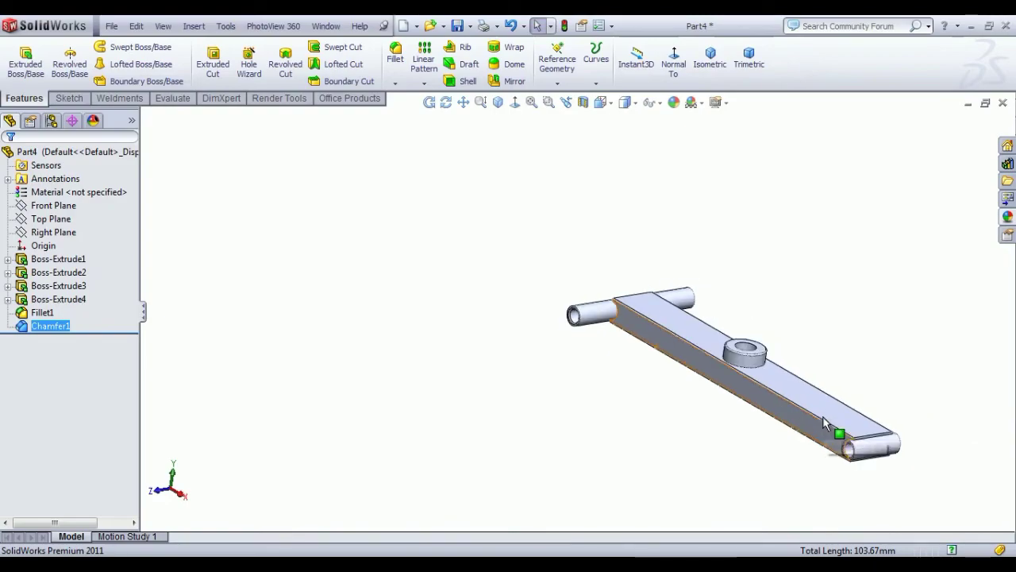
Apply the matte iron appearance to the finished part
click(710, 58)
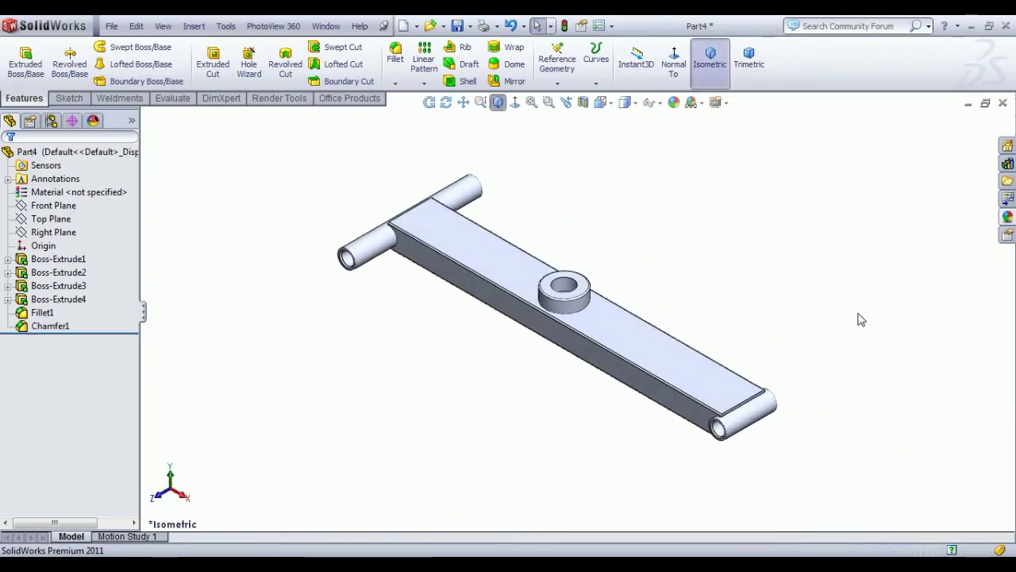
click(1008, 217)
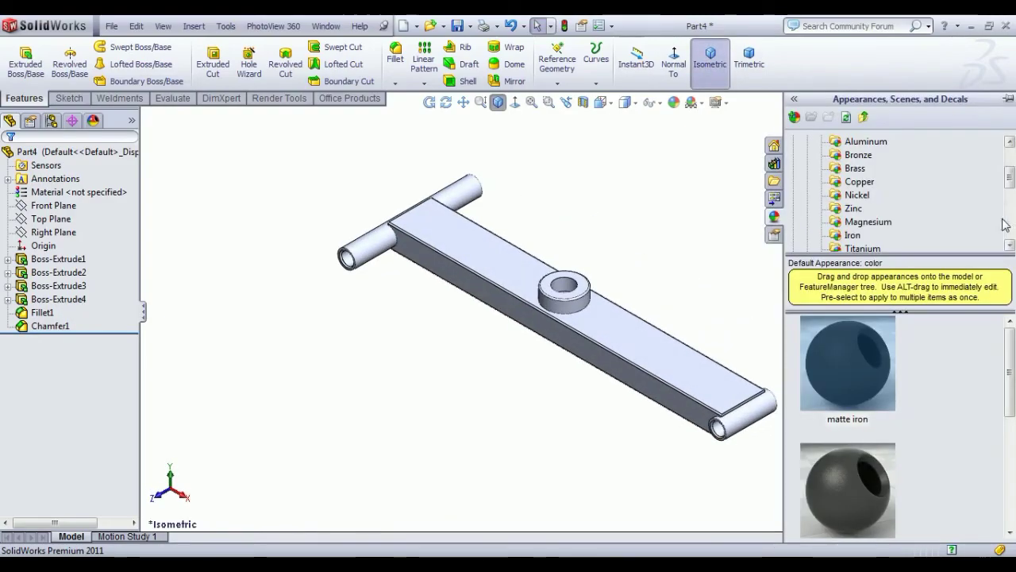
double_click(850, 363)
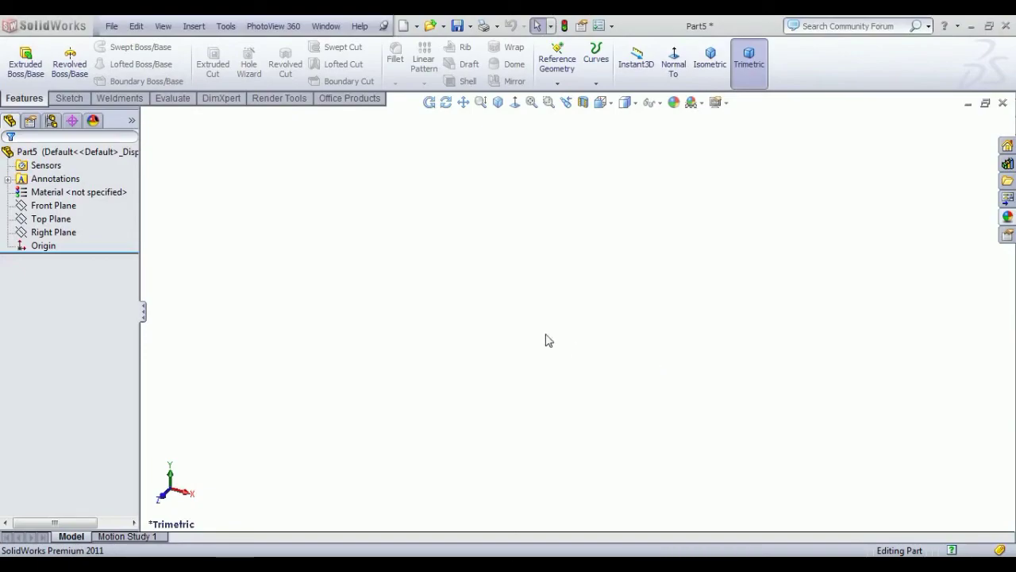
Start a sketch on the Right Plane of the new part
click(62, 206)
click(67, 217)
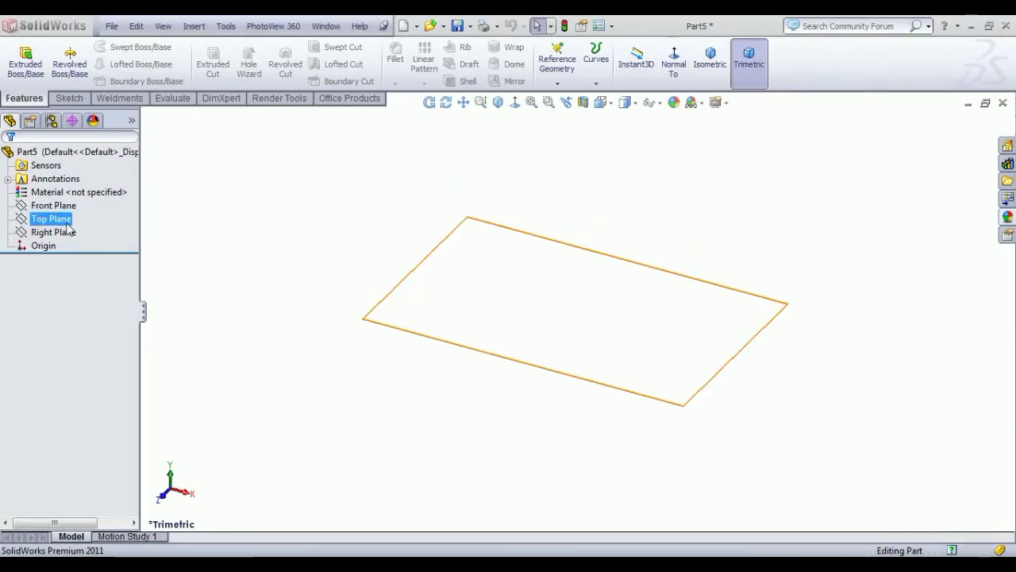
click(67, 232)
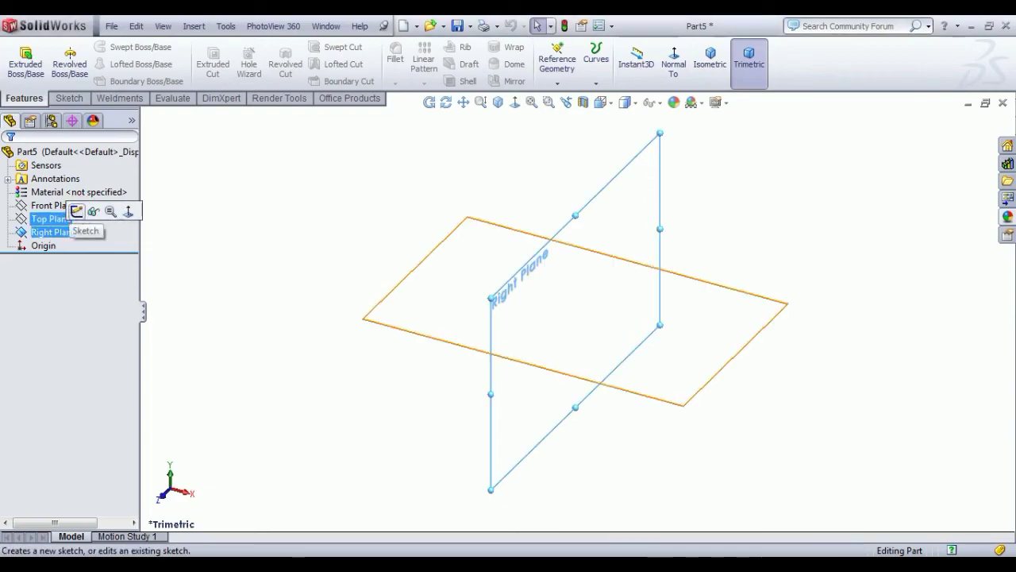
click(75, 211)
Draw two concentric circles centred on the origin, about 103 mm and 59 mm in diameter
click(116, 47)
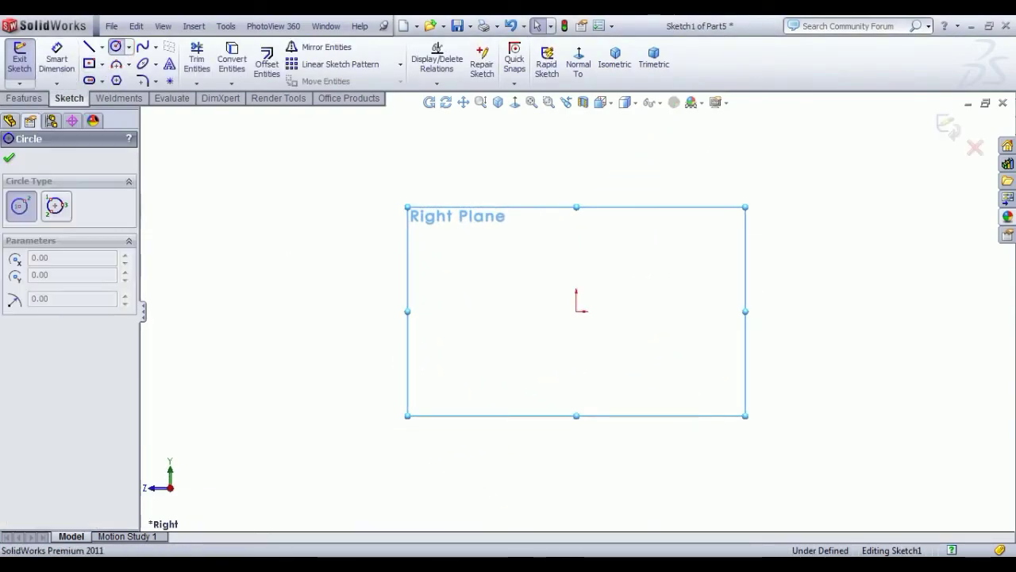
click(576, 311)
click(658, 363)
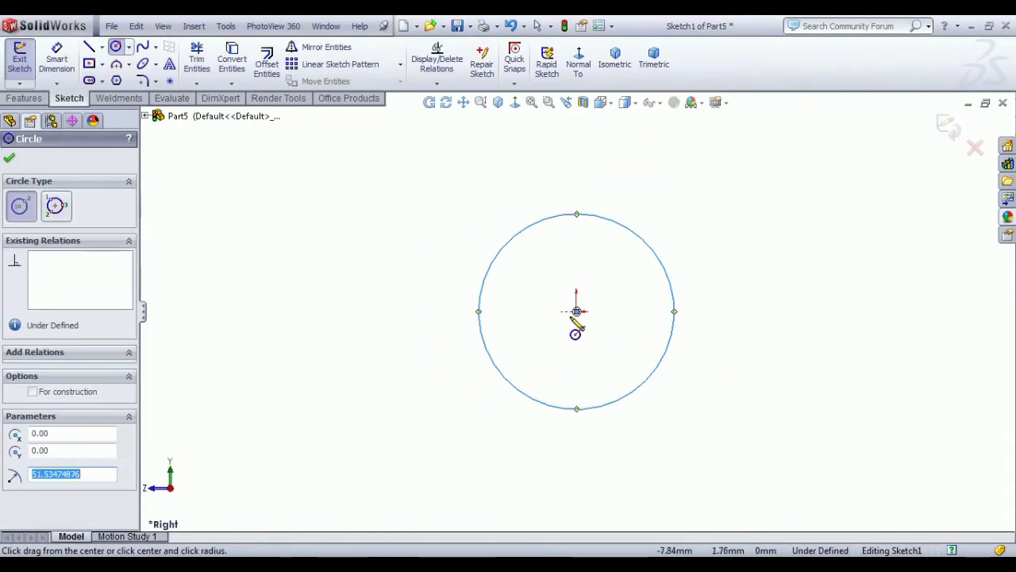
click(576, 311)
click(618, 347)
Dimension the outer circle's diameter as 90 mm
click(56, 60)
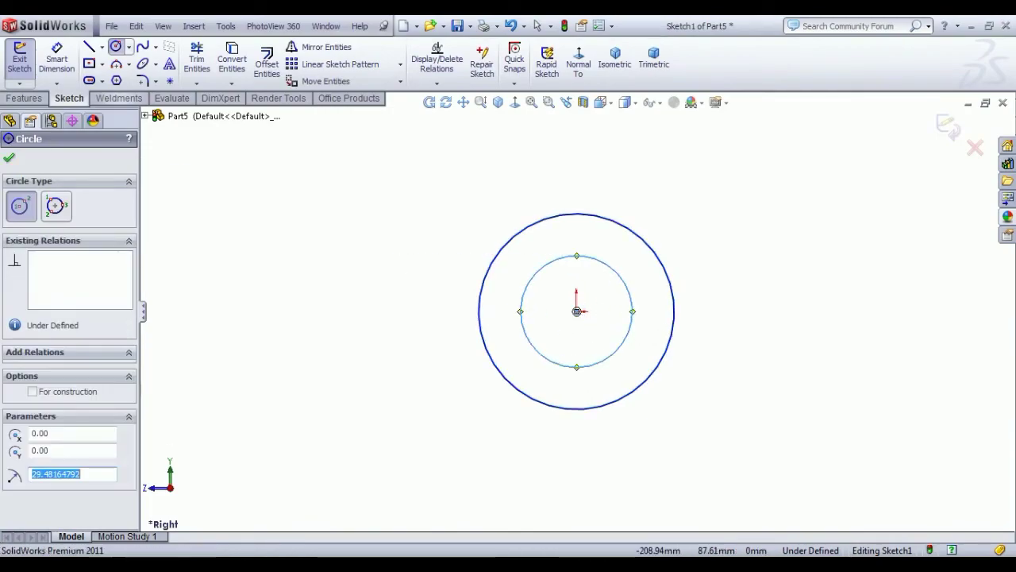
click(667, 270)
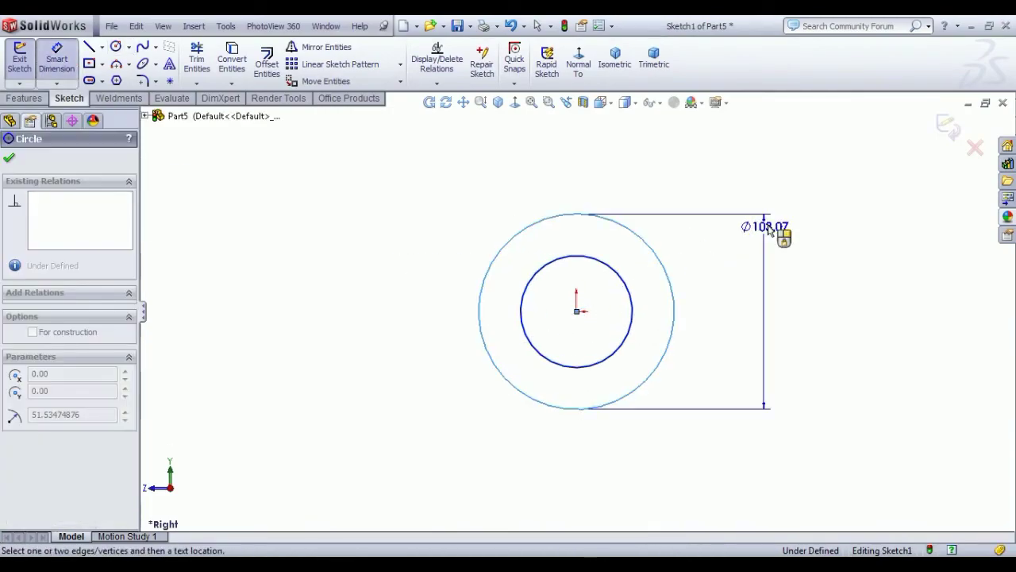
click(755, 202)
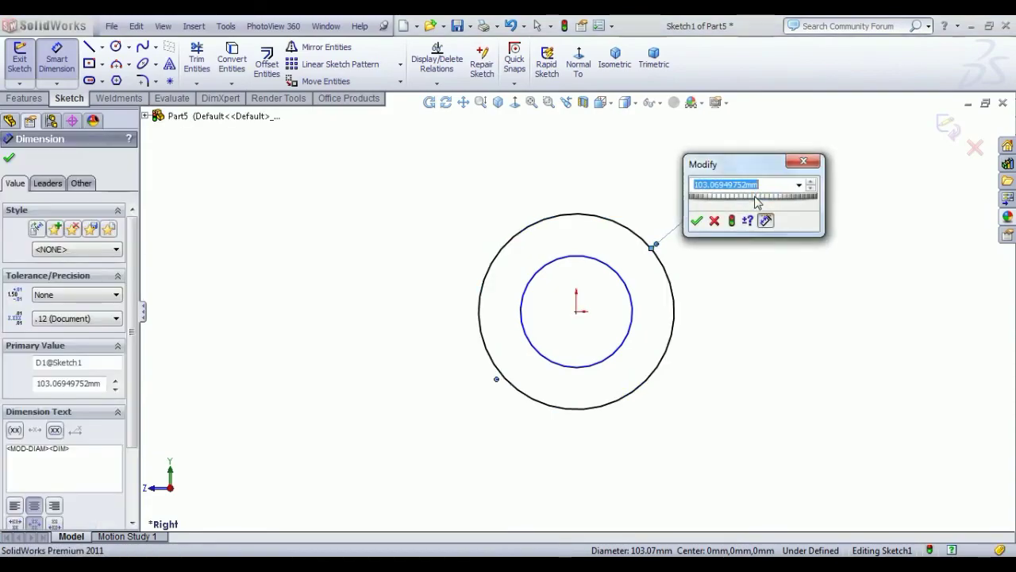
key(Return)
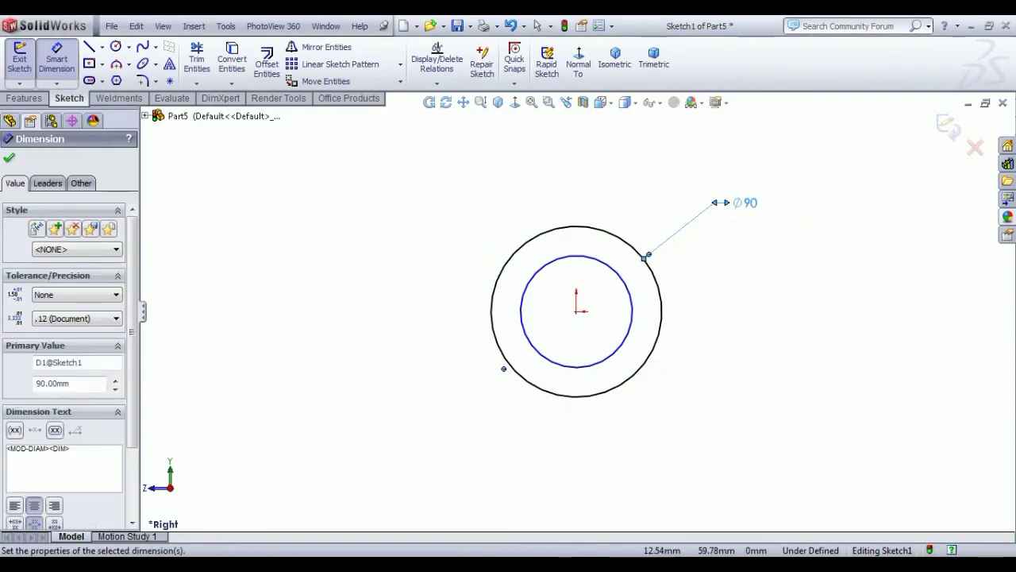
Dimension the inner circle's diameter as 25 mm
click(628, 317)
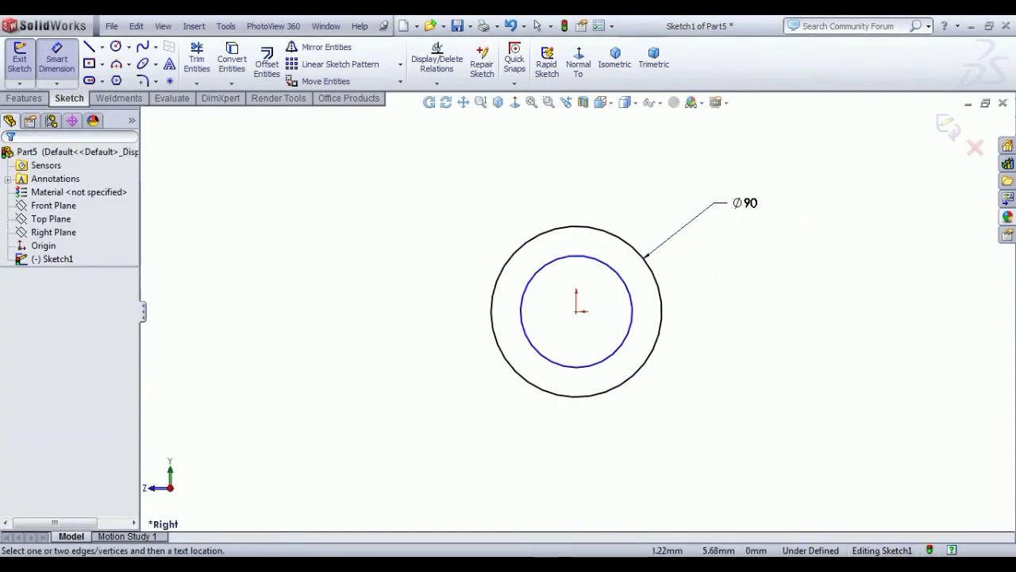
click(634, 317)
click(718, 270)
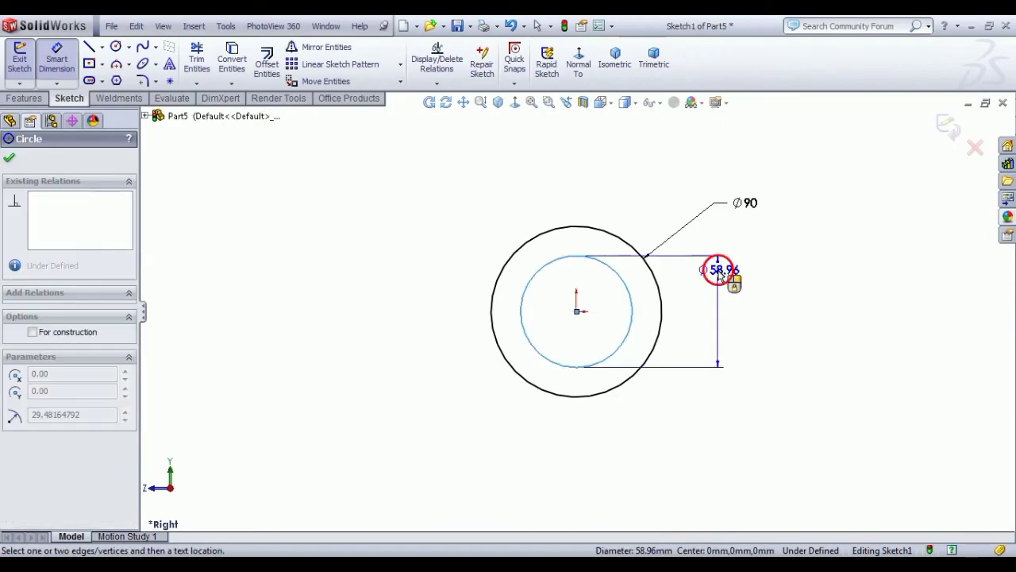
text(25)
key(Return)
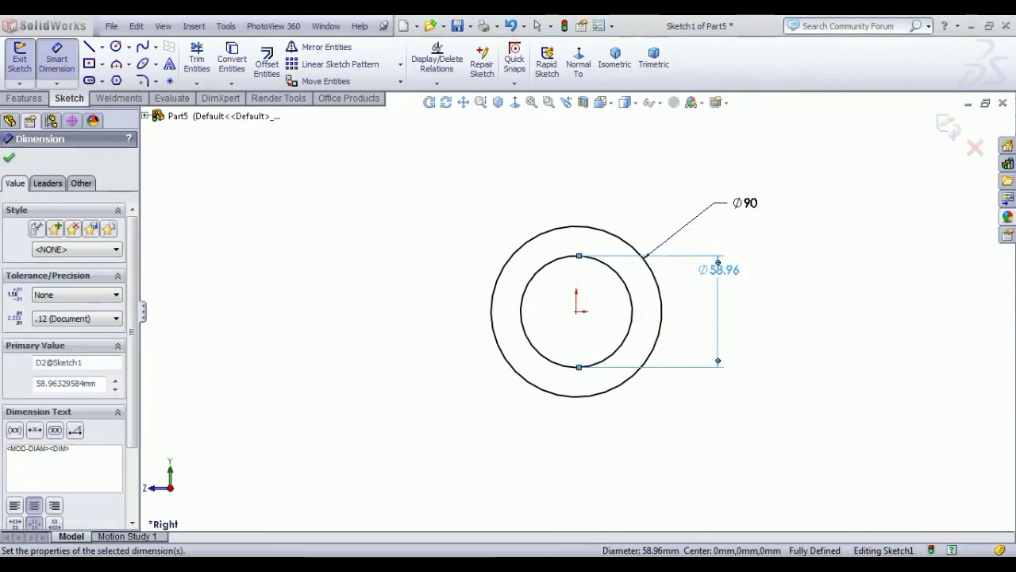
right_click(435, 205)
click(465, 207)
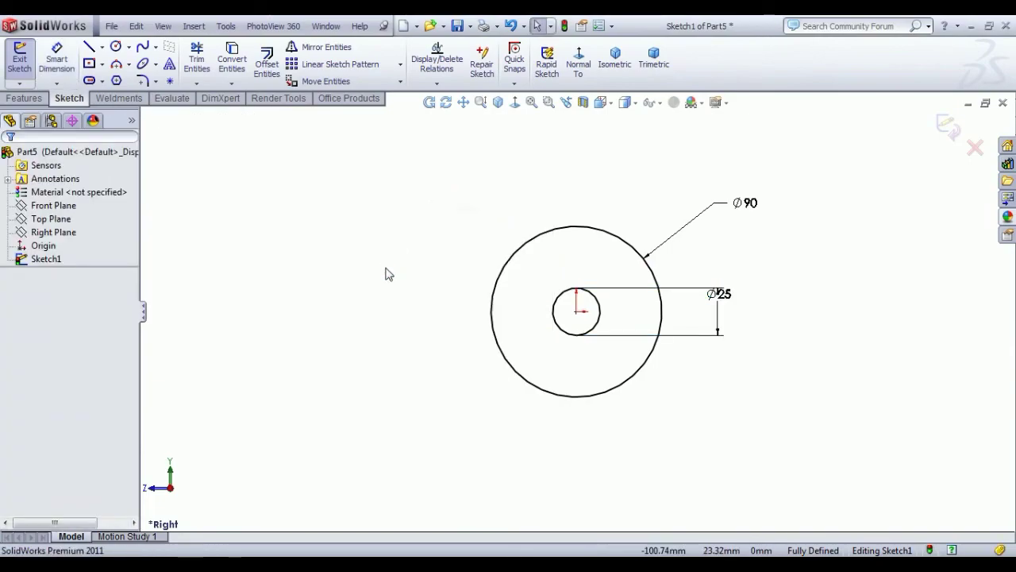
Extrude the ring profile 170 mm with the Mid Plane end condition
click(21, 70)
click(28, 73)
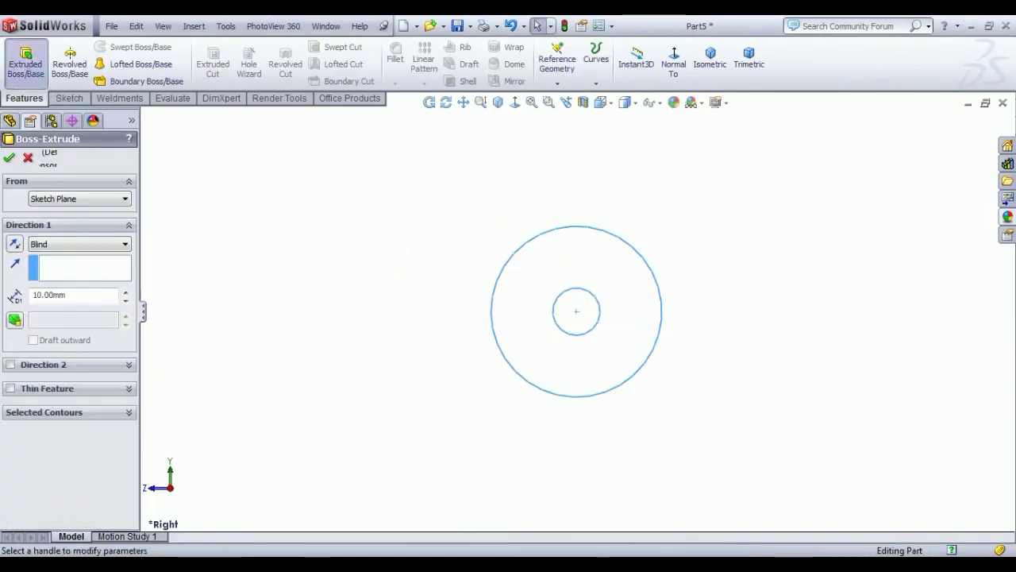
click(93, 244)
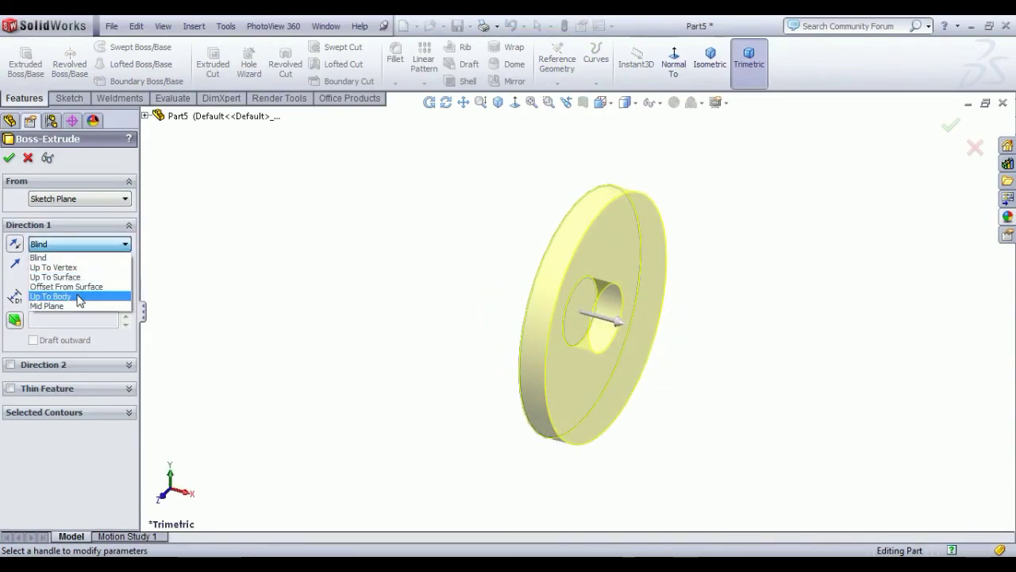
click(76, 299)
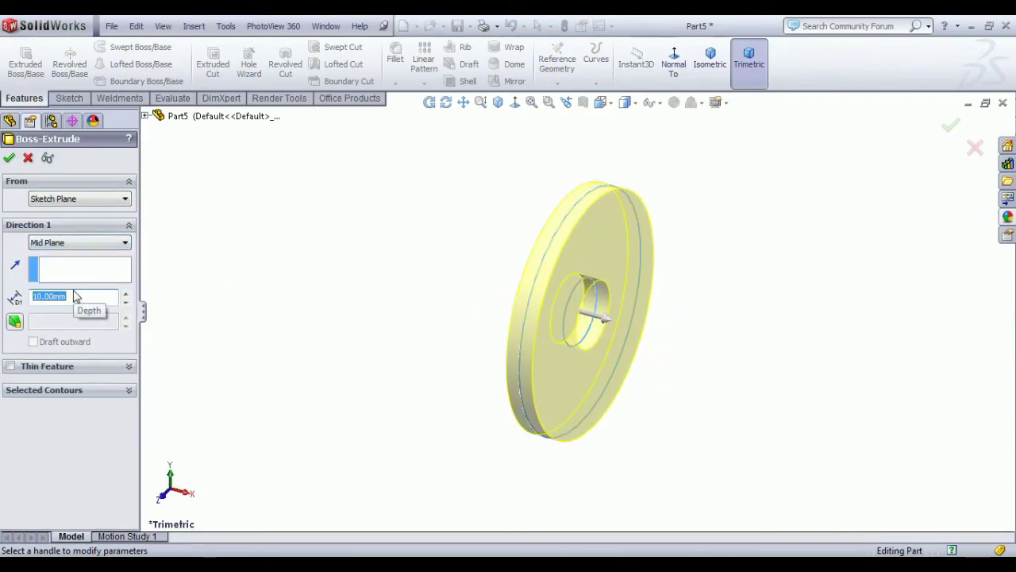
text(170)
key(Return)
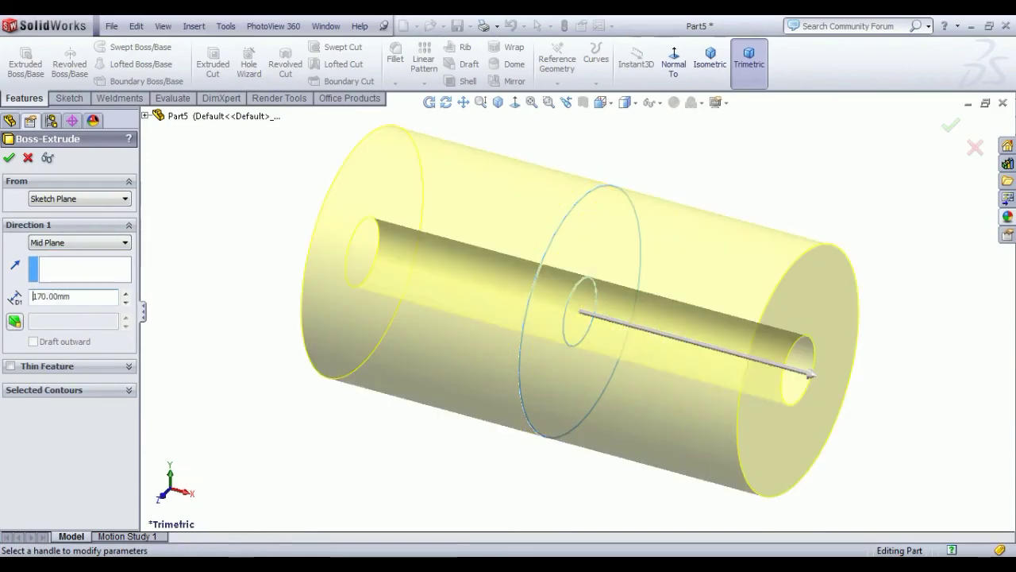
click(10, 159)
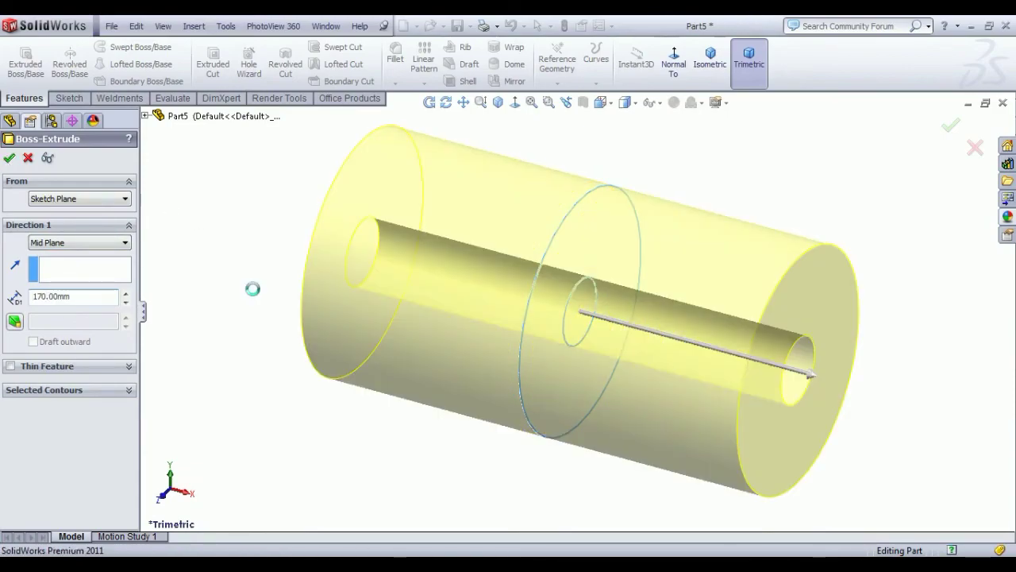
click(732, 60)
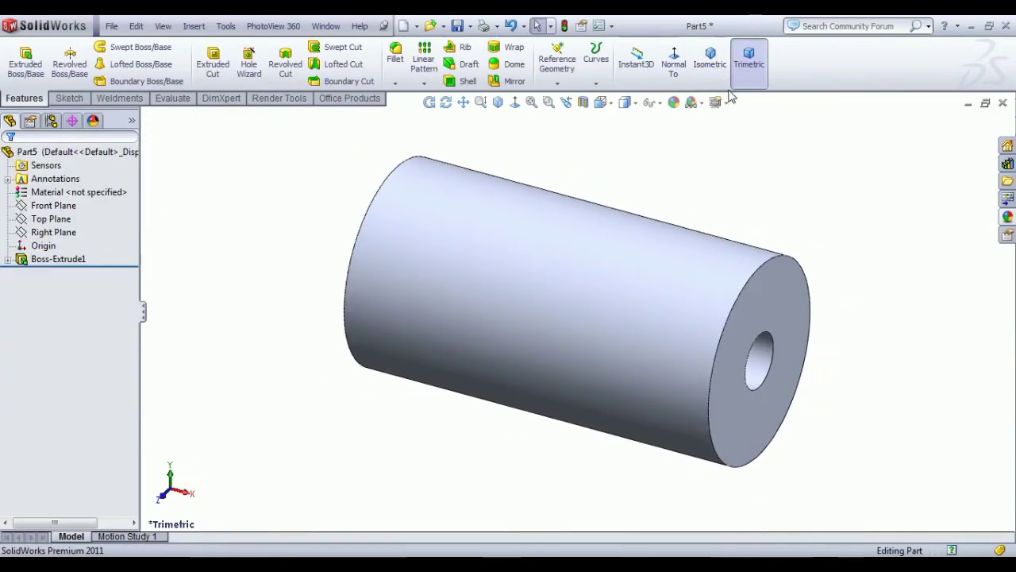
click(710, 59)
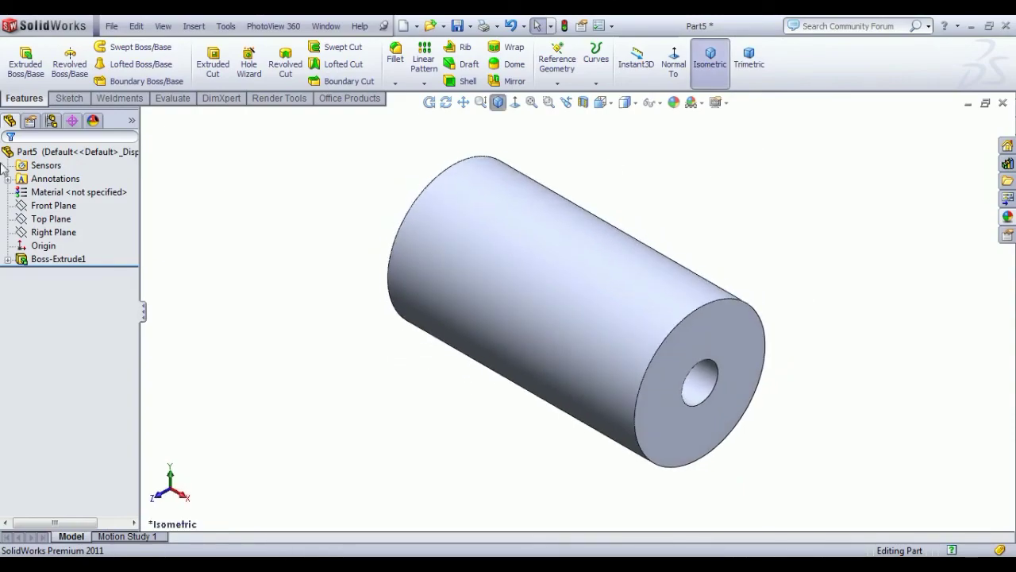
click(1005, 219)
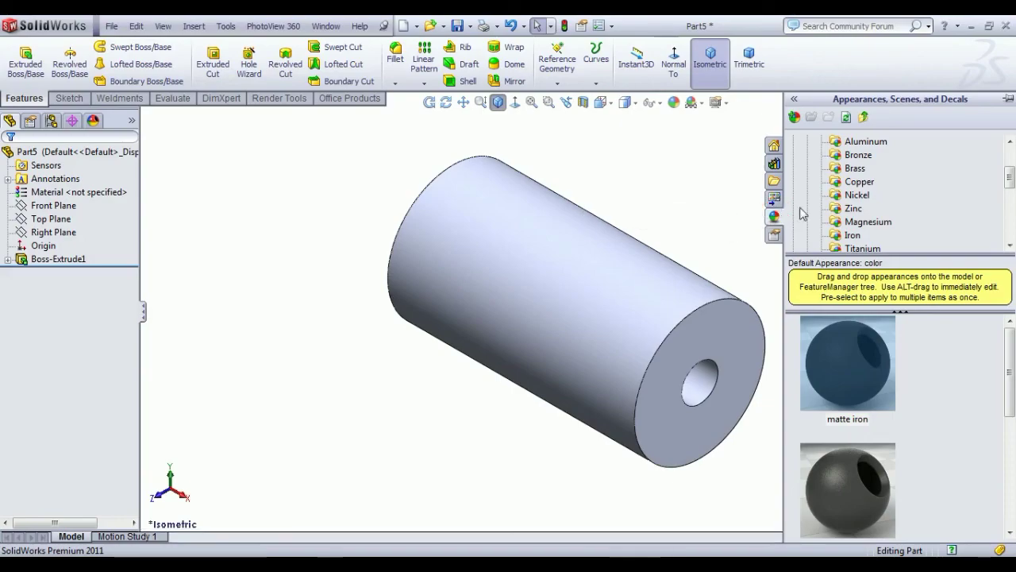
scroll(843, 199, up, 2)
click(794, 142)
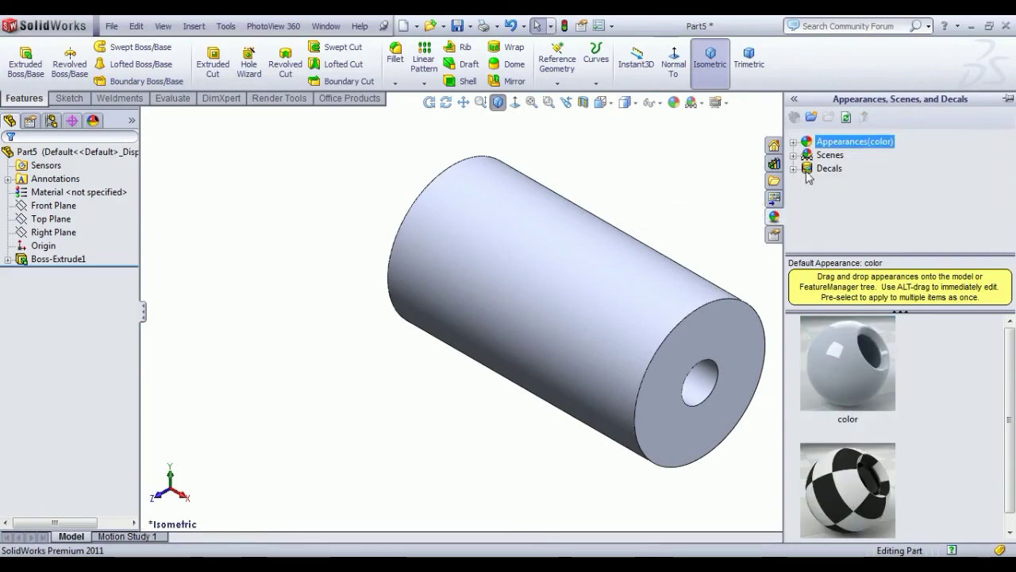
click(826, 181)
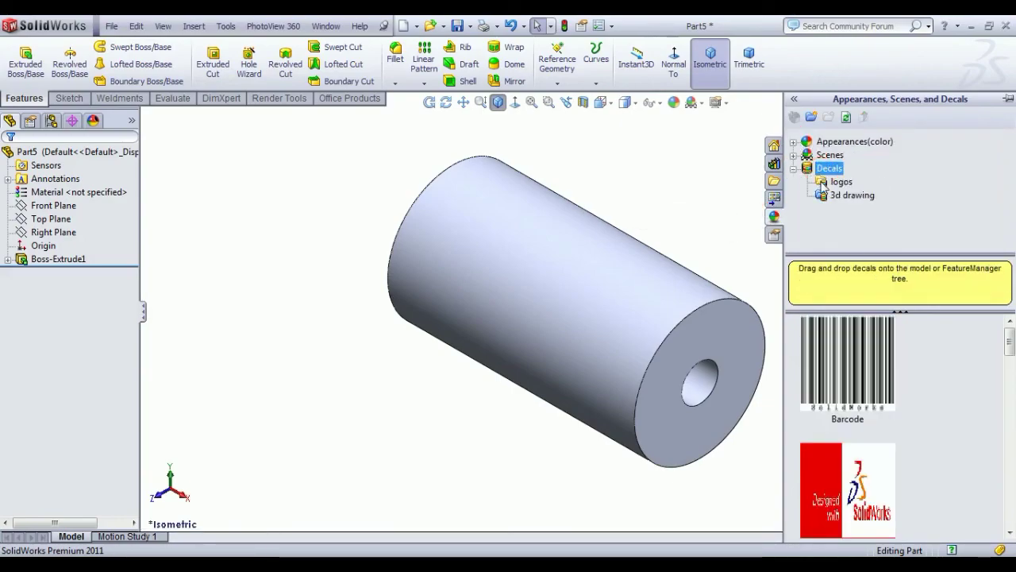
drag(848, 361, 572, 268)
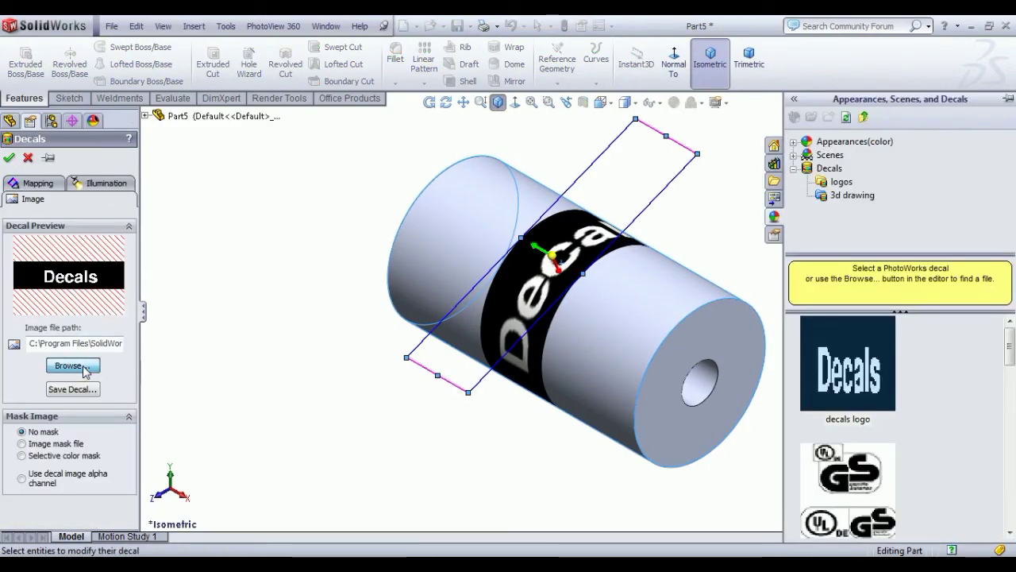
click(85, 370)
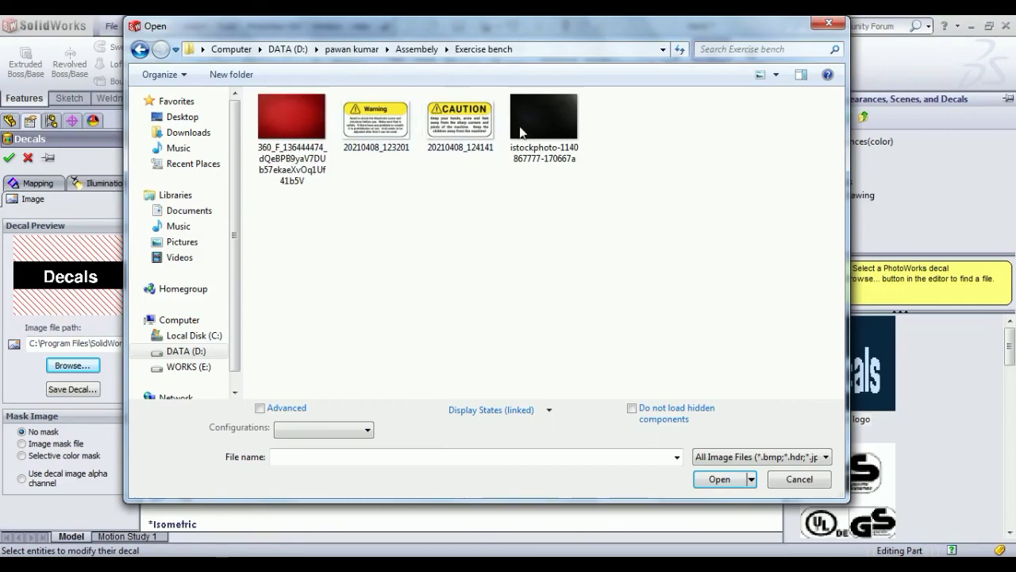
click(539, 127)
click(720, 479)
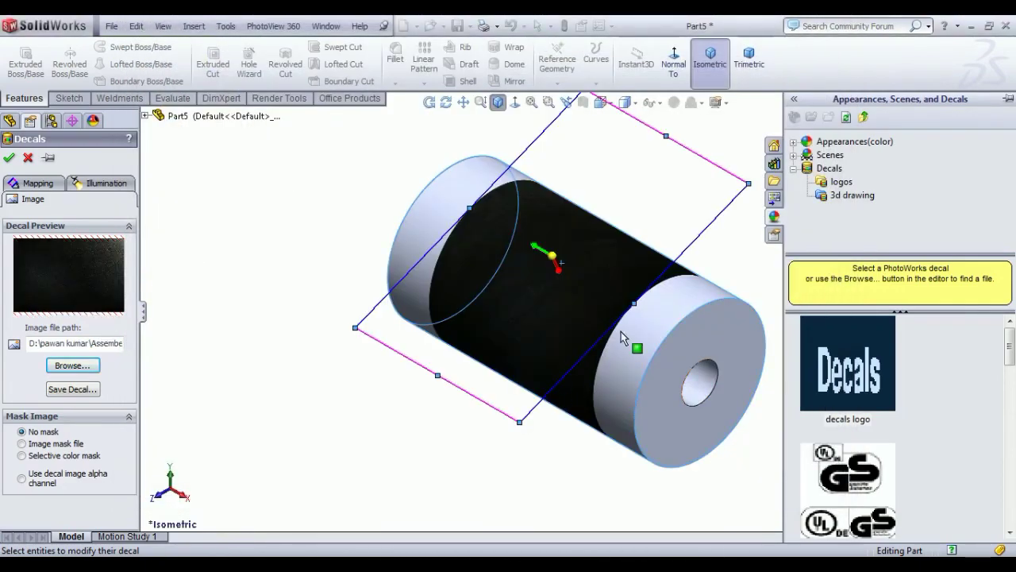
Enlarge the black decal until it covers the cylinder's whole outer face and accept it
drag(648, 315, 808, 432)
middle_drag(715, 286, 905, 350)
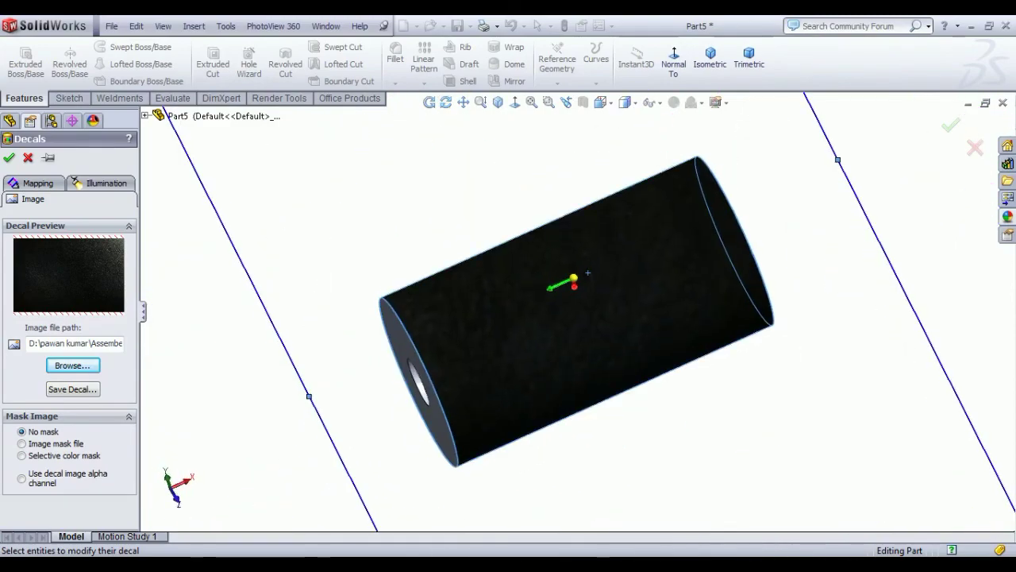
click(10, 158)
Examine the decal's coverage around the cylinder and the bare end faces from several orientations
click(673, 60)
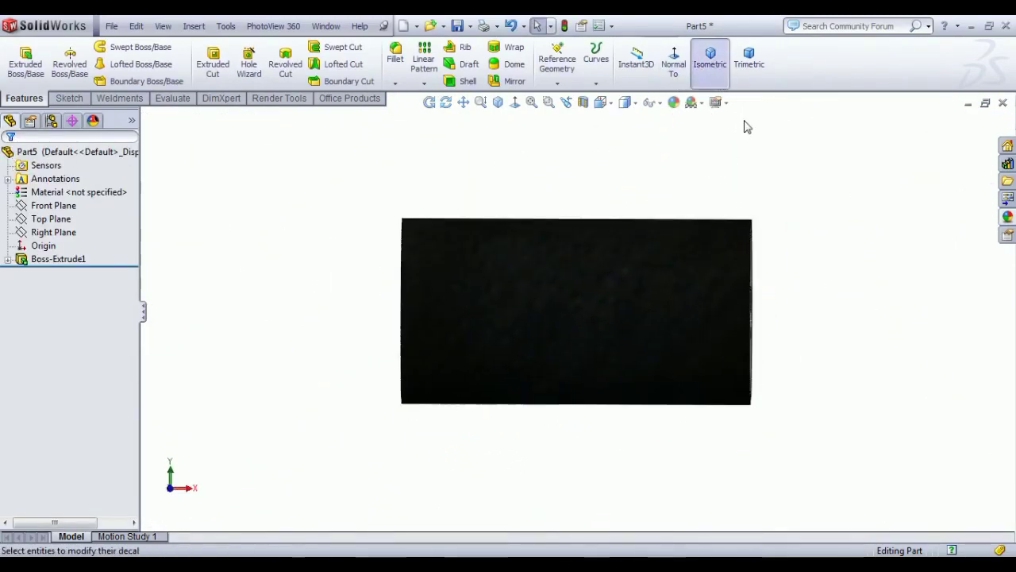
click(718, 79)
middle_drag(783, 313, 714, 186)
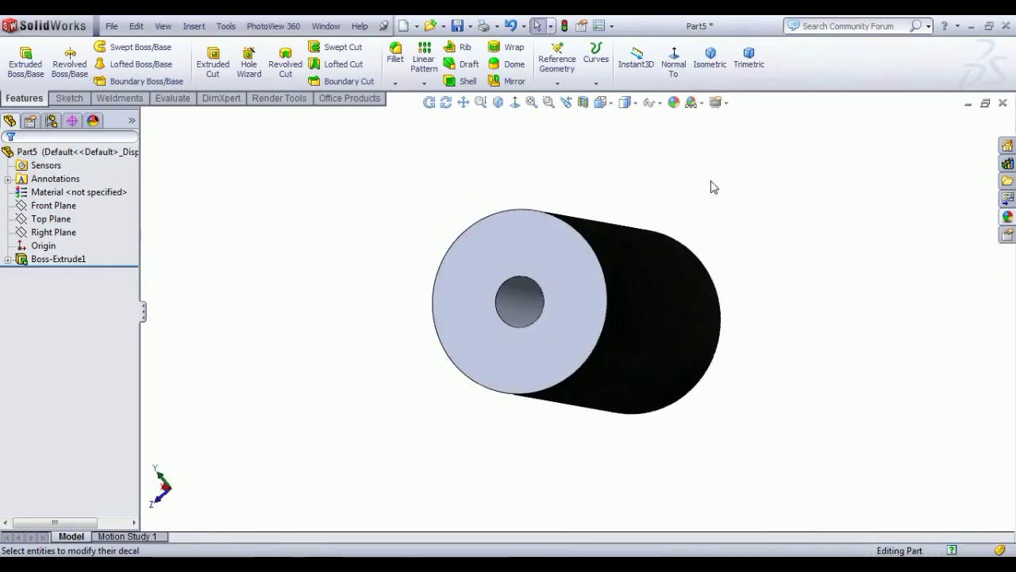
click(675, 65)
click(707, 77)
click(739, 187)
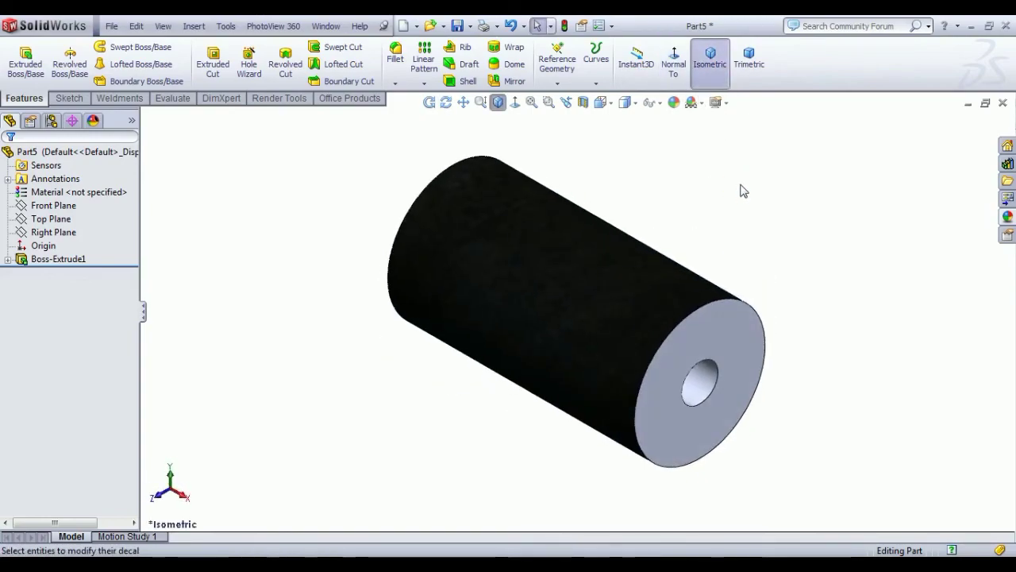
click(731, 363)
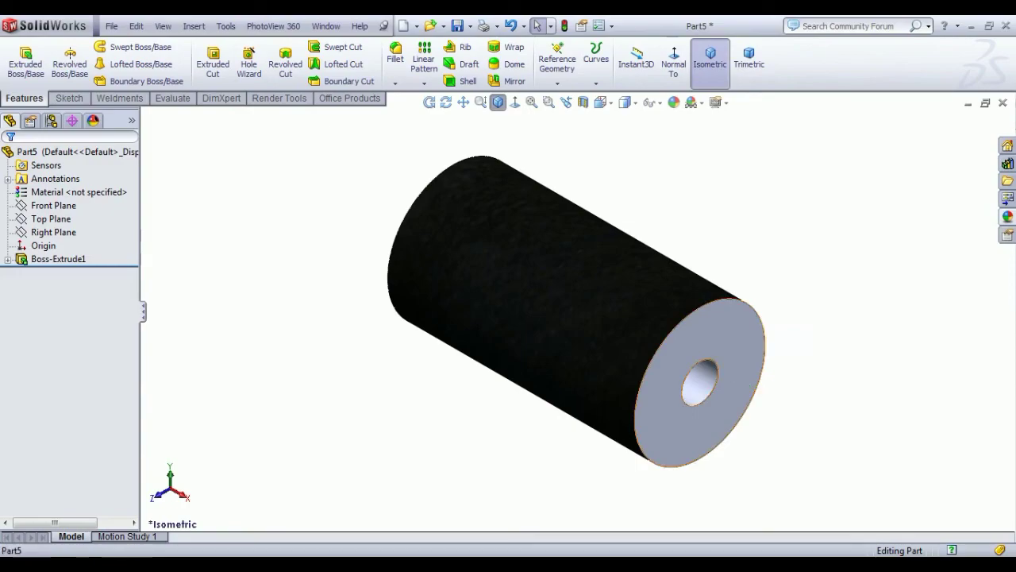
middle_drag(424, 272, 482, 275)
click(482, 275)
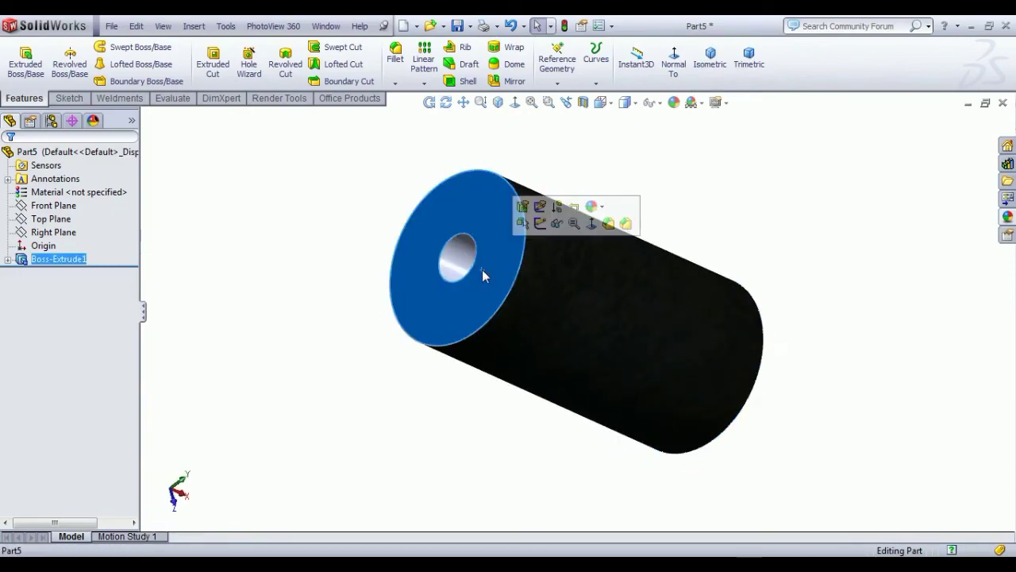
click(1005, 217)
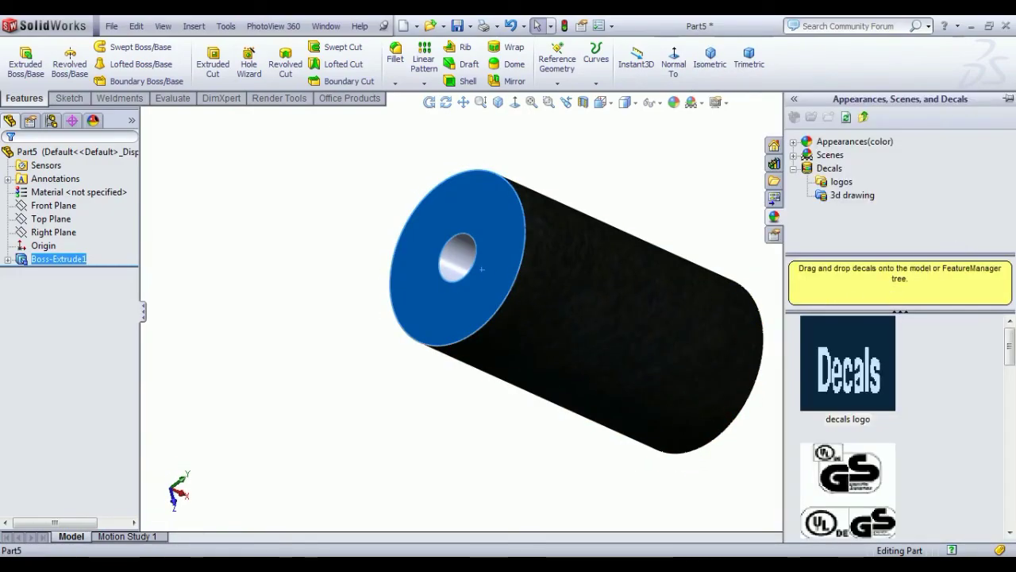
Apply the black low gloss plastic appearance to the bore and both end faces of the cylinder
click(470, 266)
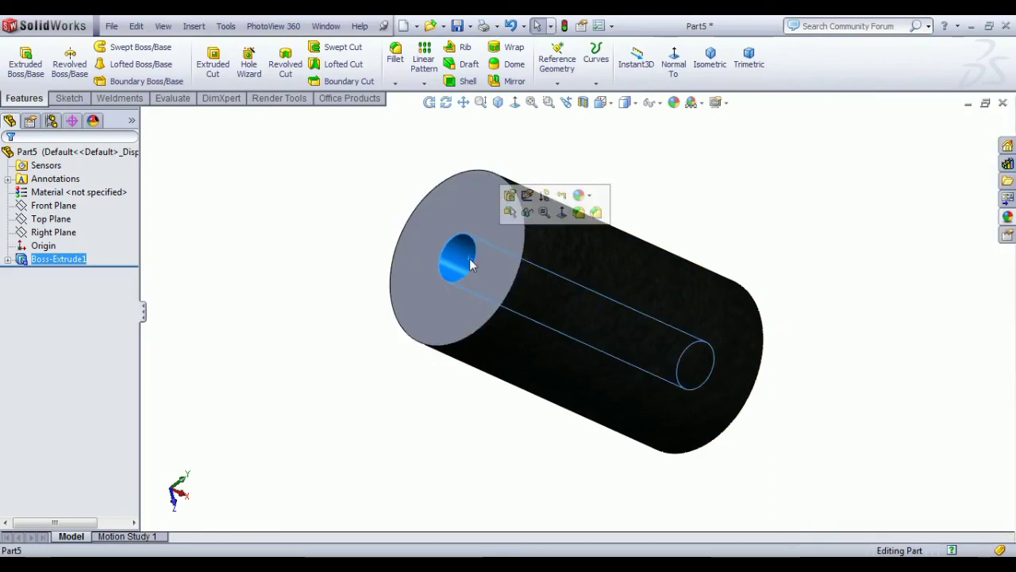
ctrl+click(431, 301)
middle_drag(994, 383, 745, 373)
ctrl+click(714, 362)
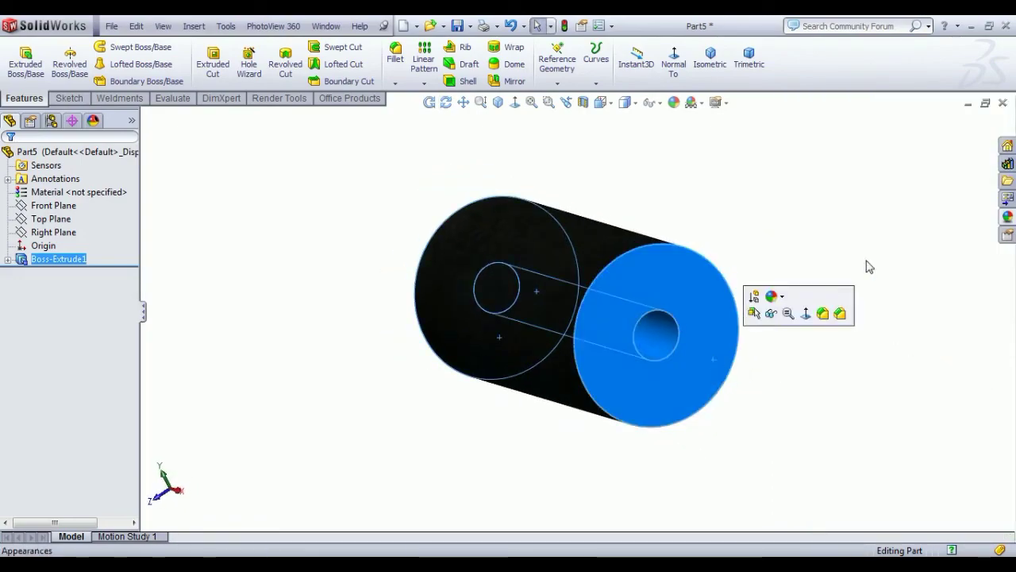
click(1008, 219)
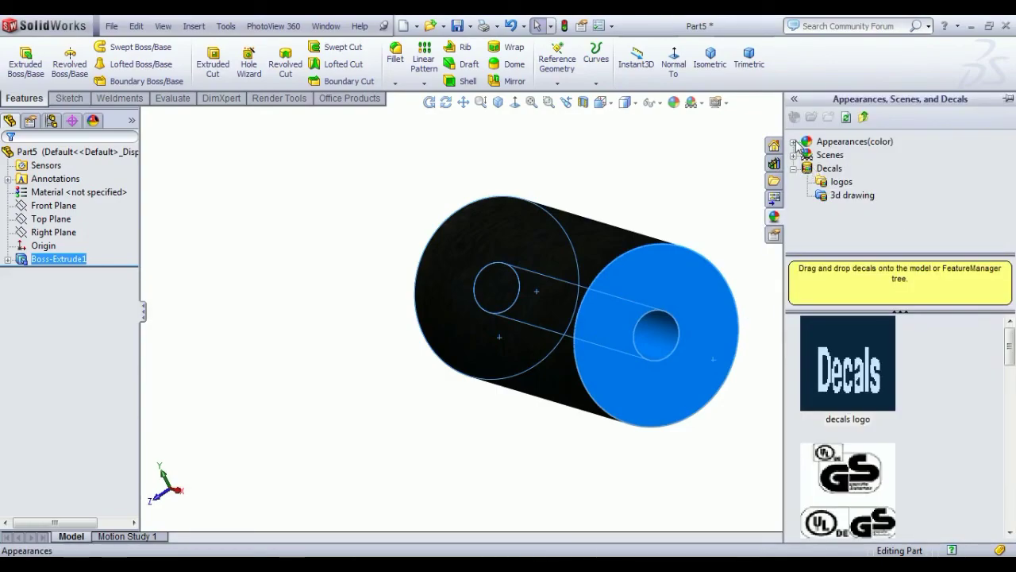
click(794, 143)
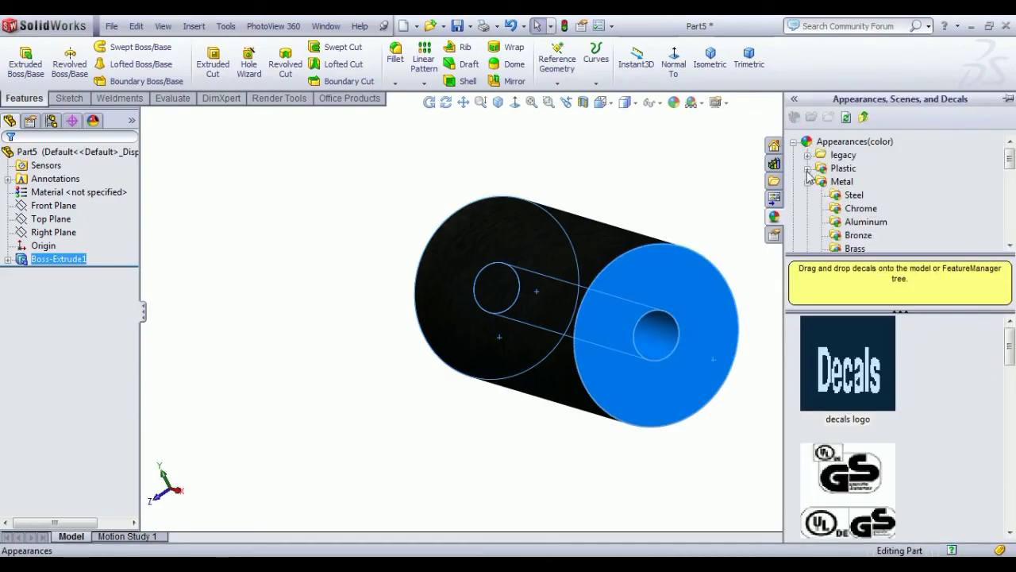
click(807, 169)
click(864, 183)
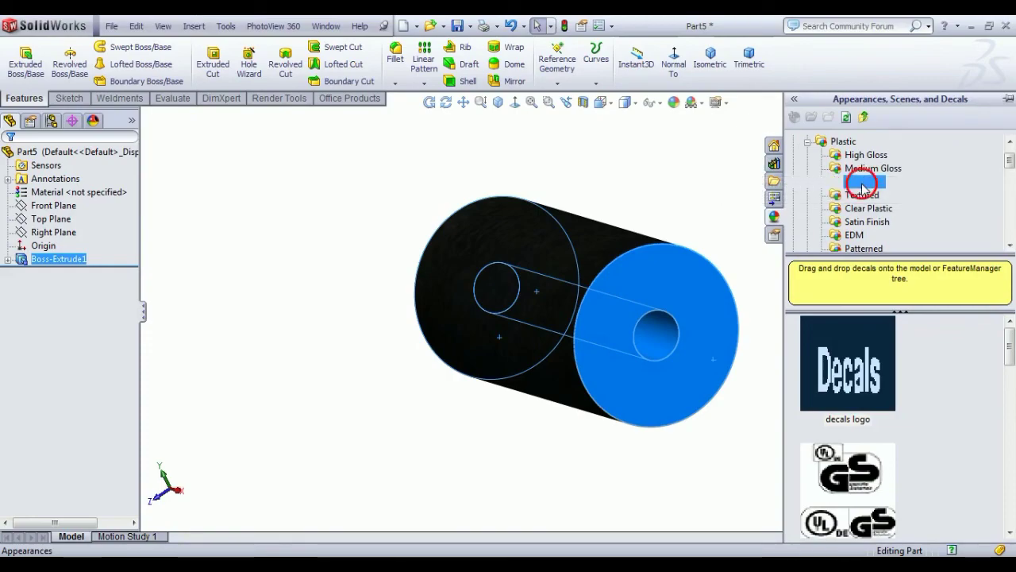
drag(1012, 347, 1012, 445)
click(884, 397)
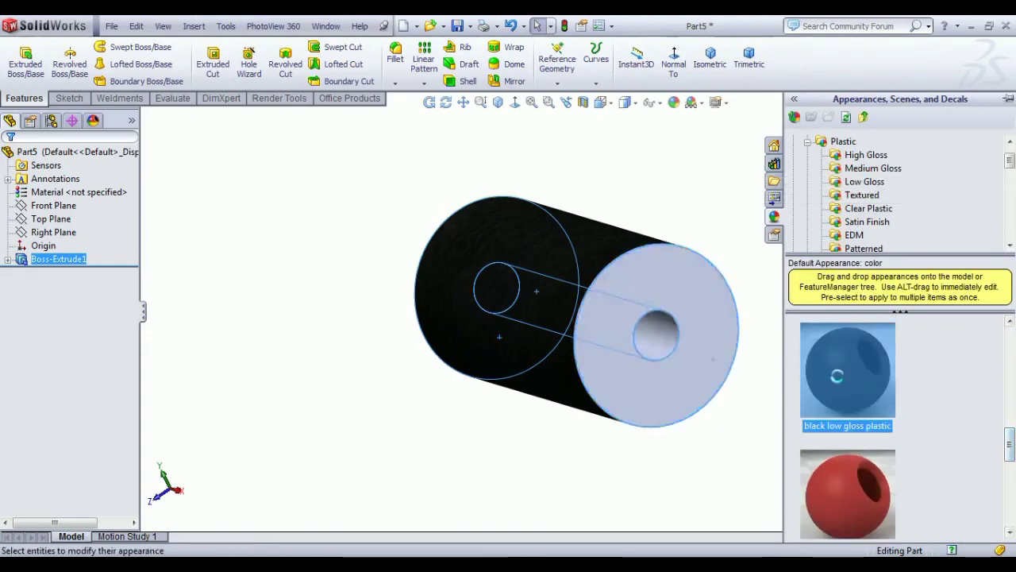
key(ctrl+7)
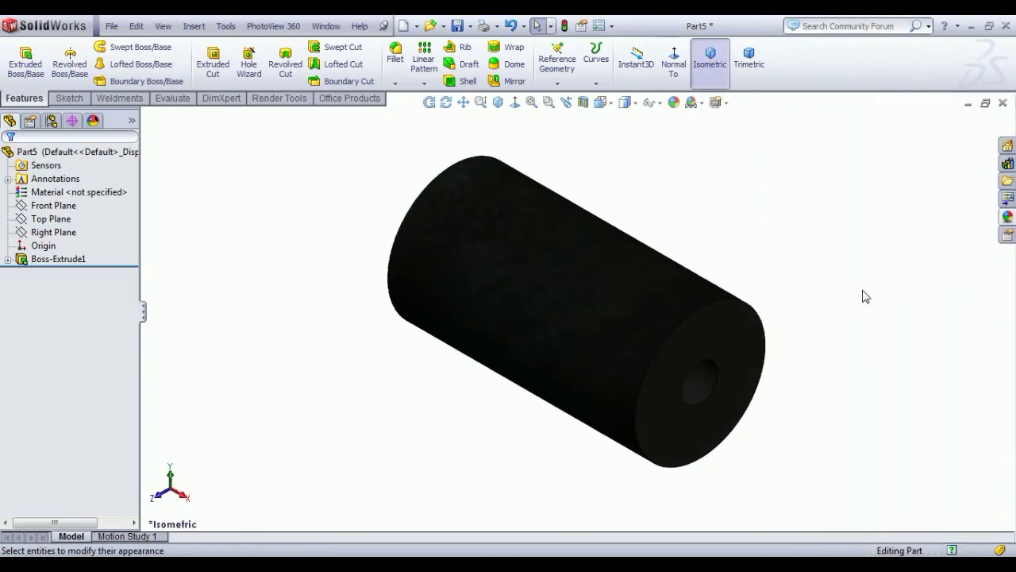
mouse_move(838, 345)
middle_down()
mouse_move(864, 354)
mouse_move(937, 345)
mouse_move(833, 341)
middle_up()
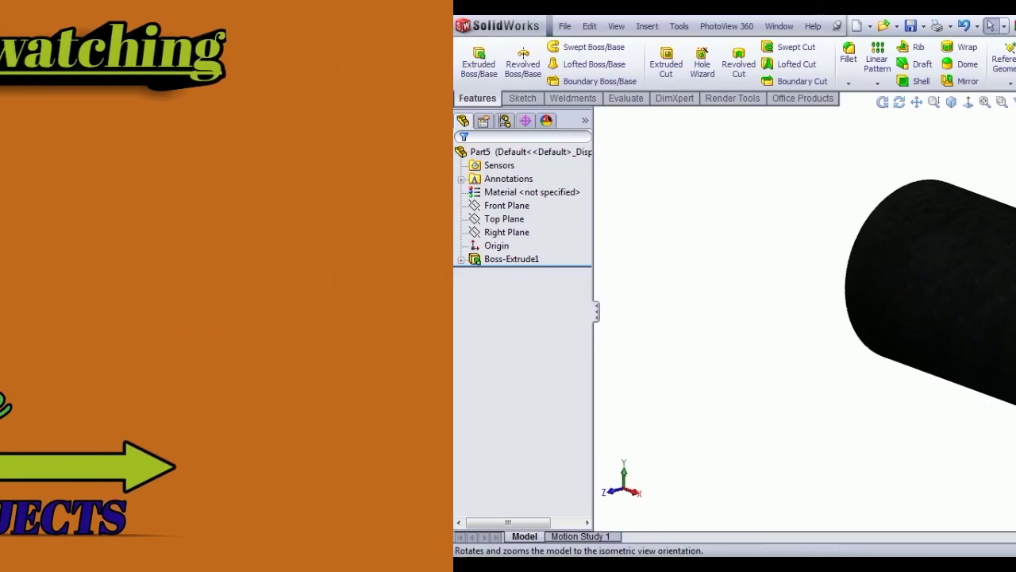